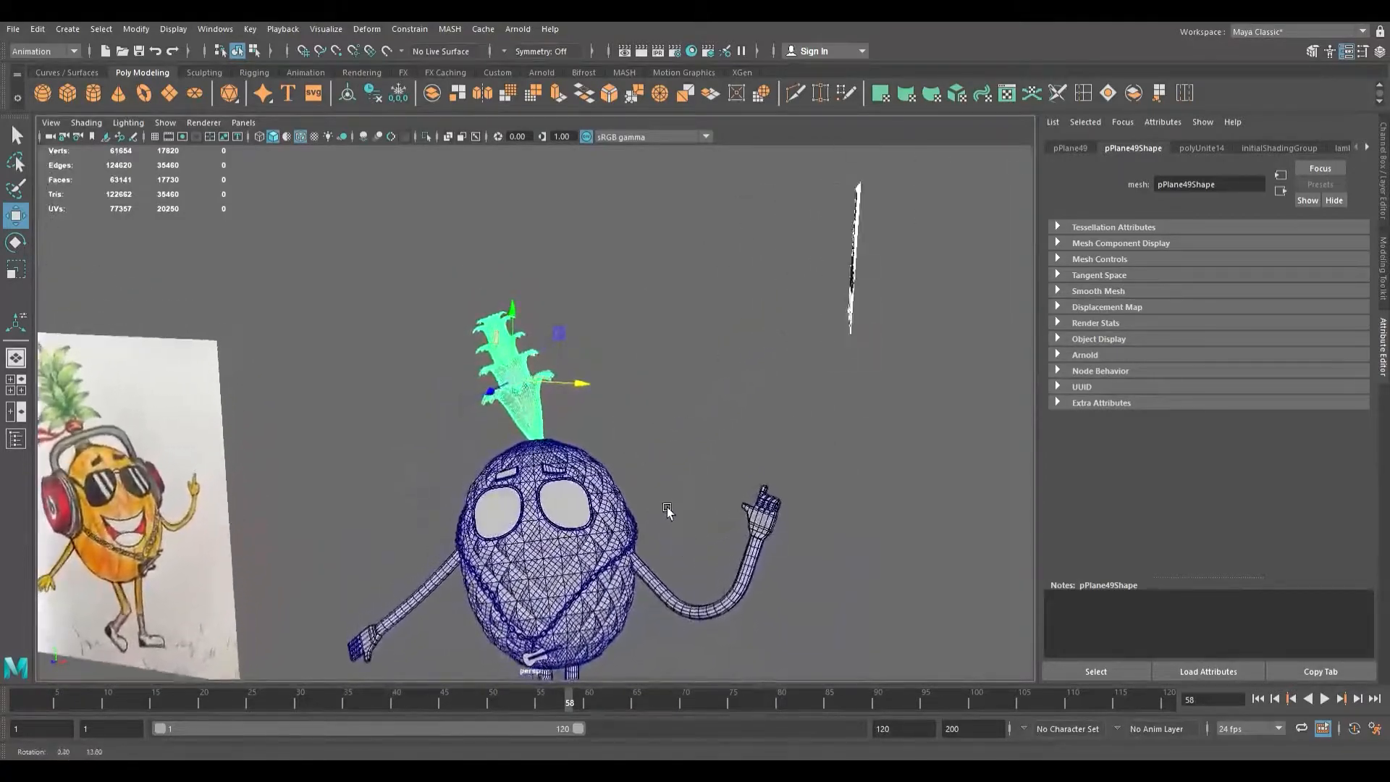
# - Enlarge the leafy crown on the pineapple's head in the front view, using the reference drawing as a proportion guide
pyautogui.scroll(5, 617, 511)
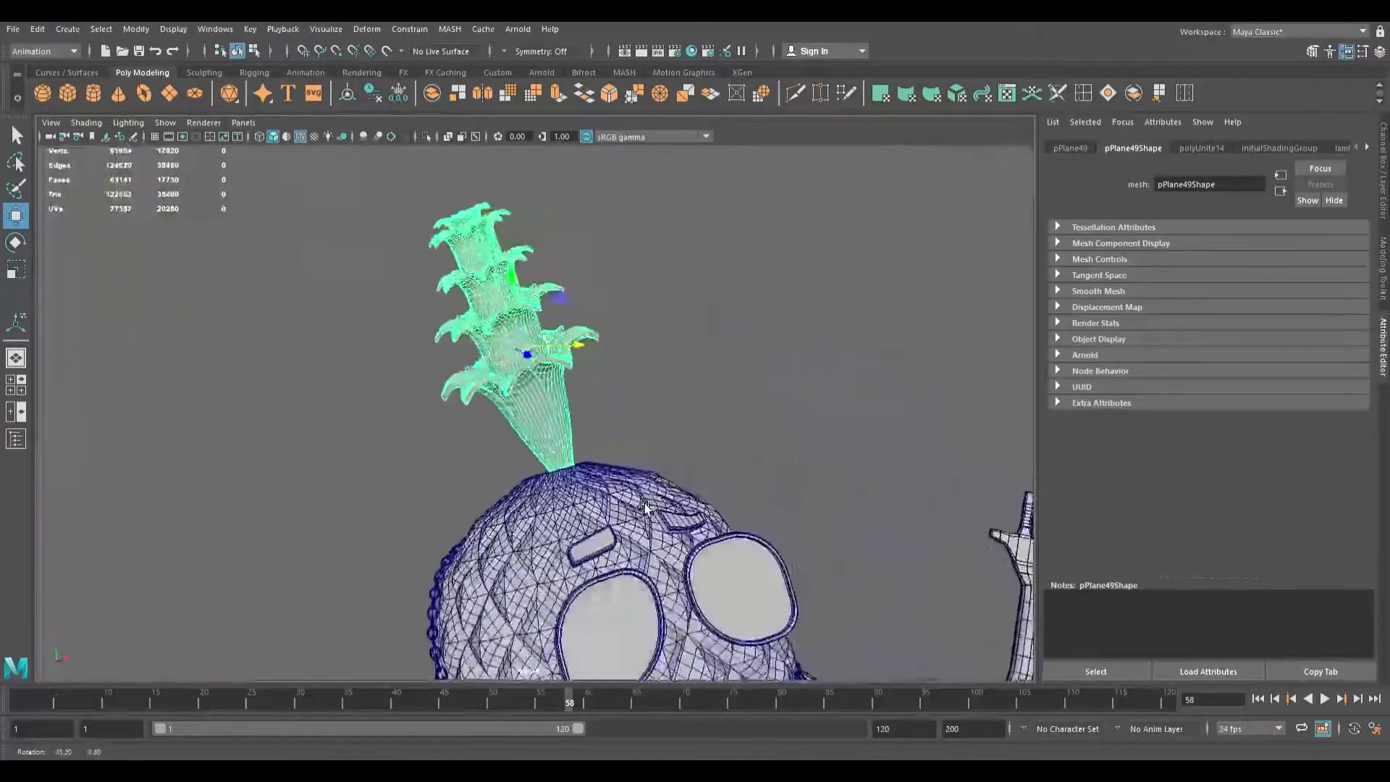
pyautogui.press('space')
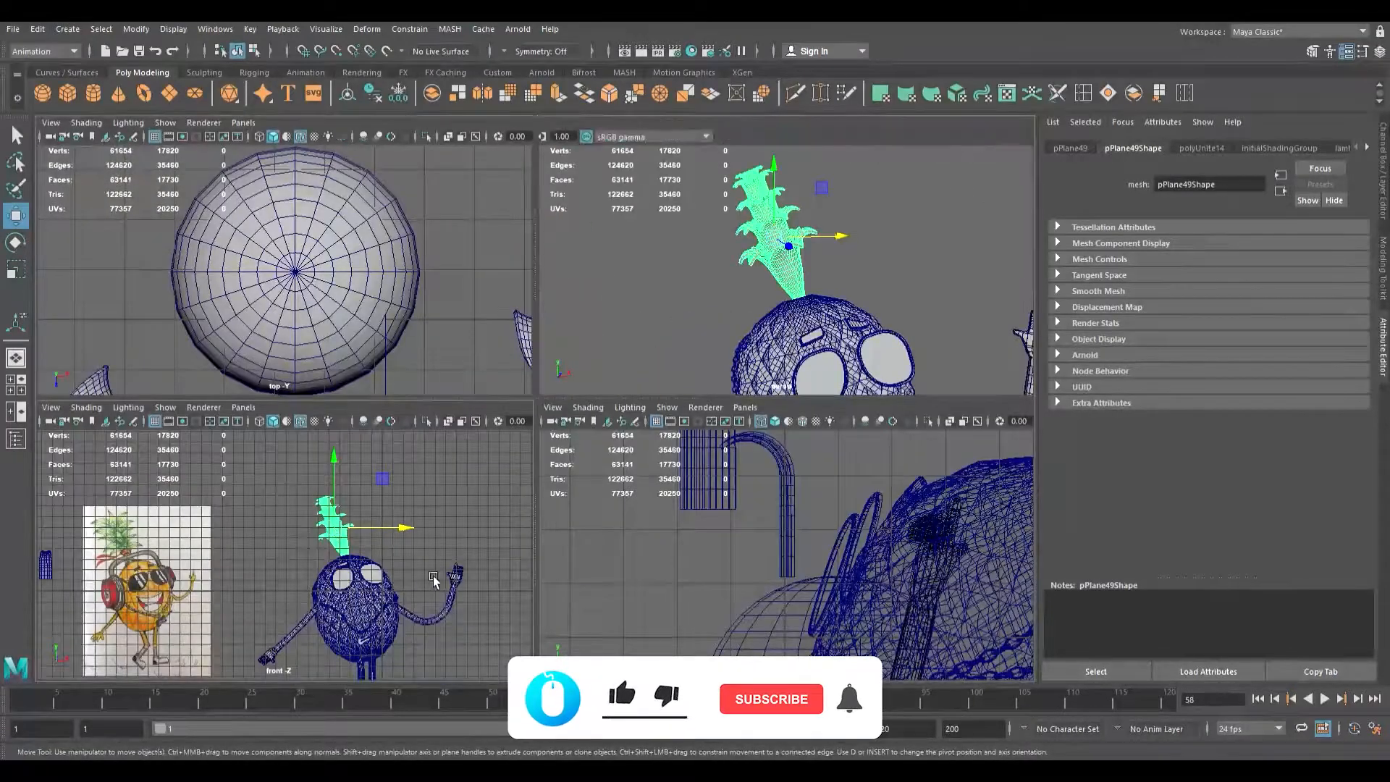
pyautogui.press('space')
pyautogui.keyDown('alt'); pyautogui.moveTo(556, 480); pyautogui.dragTo(492, 524, button='middle'); pyautogui.keyUp('alt')
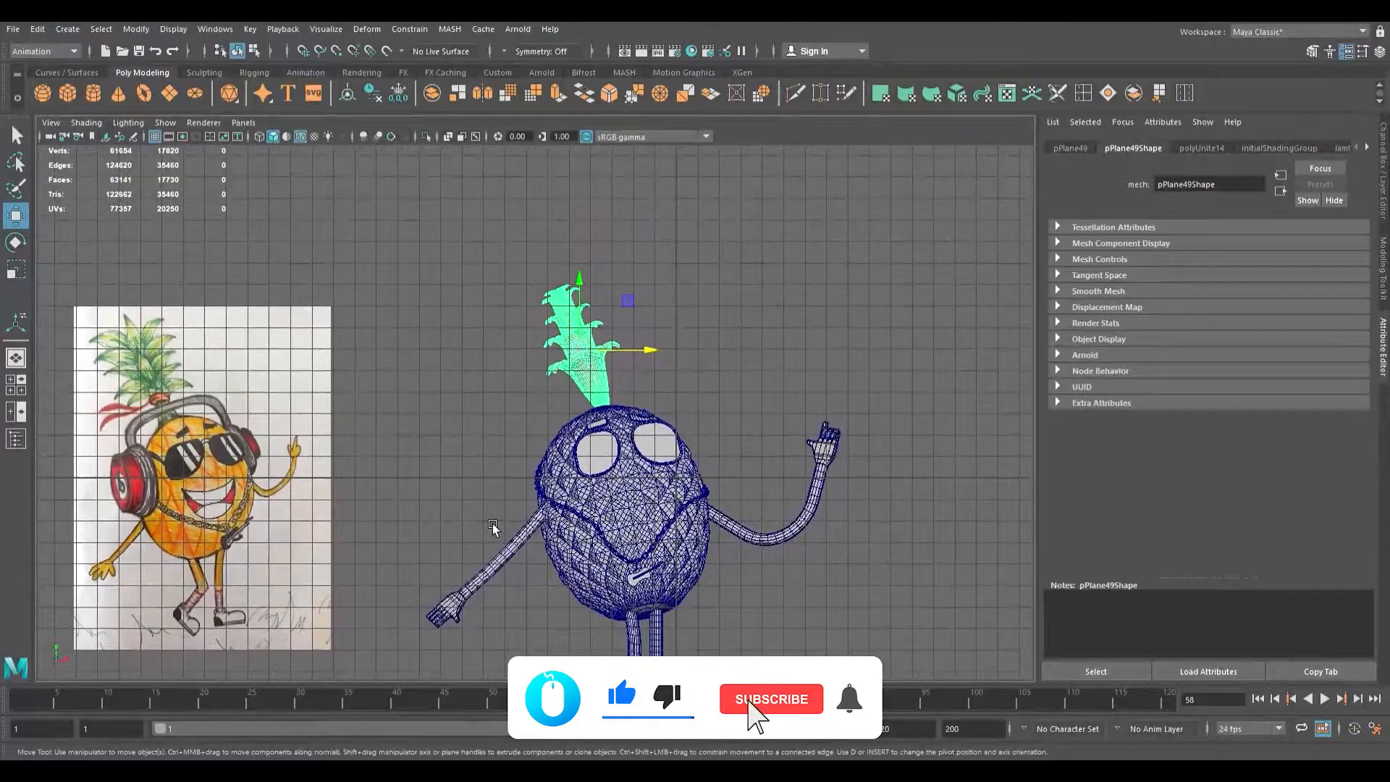
pyautogui.press('r')
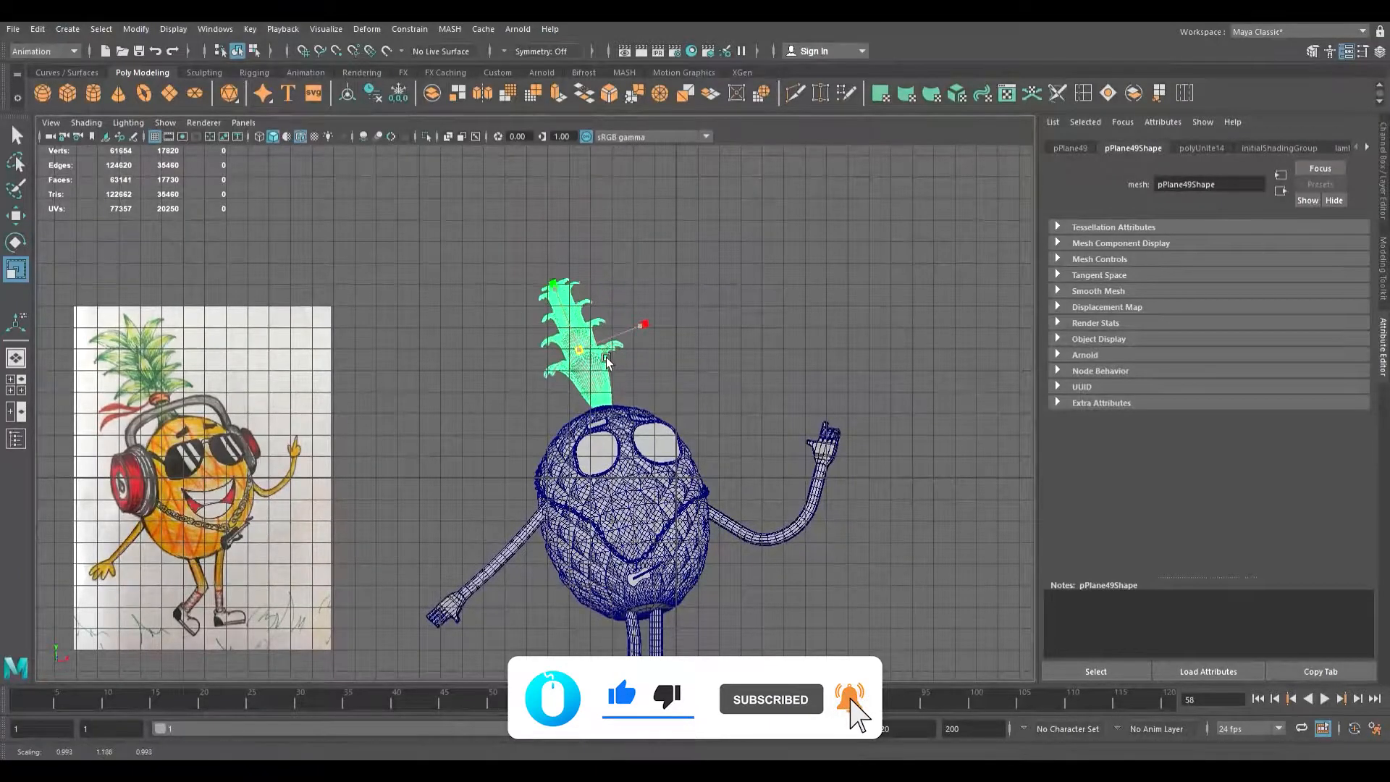
pyautogui.moveTo(624, 364)
pyautogui.mouseDown()
pyautogui.moveTo(647, 377)
pyautogui.moveTo(635, 371)
pyautogui.mouseUp()
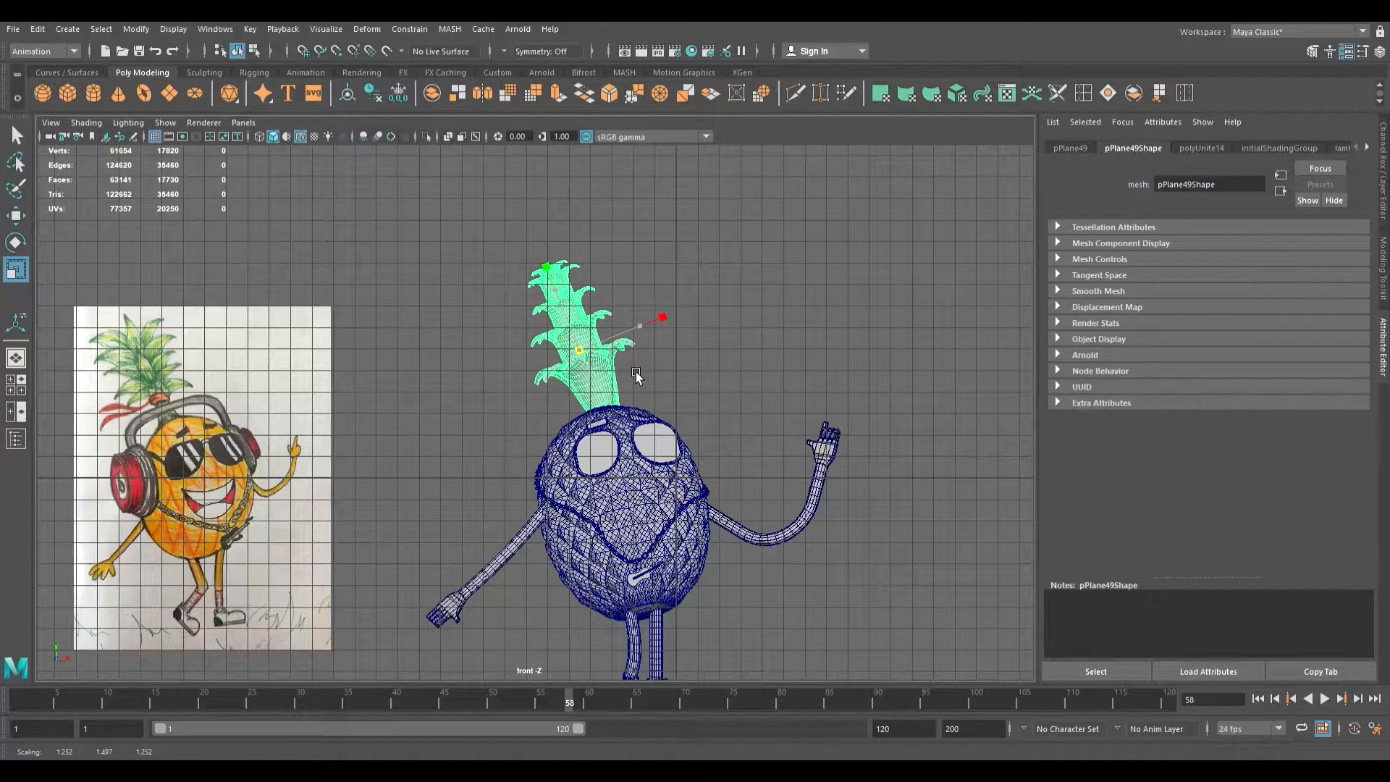
pyautogui.moveTo(635, 372); pyautogui.dragTo(644, 375)
pyautogui.press('space')
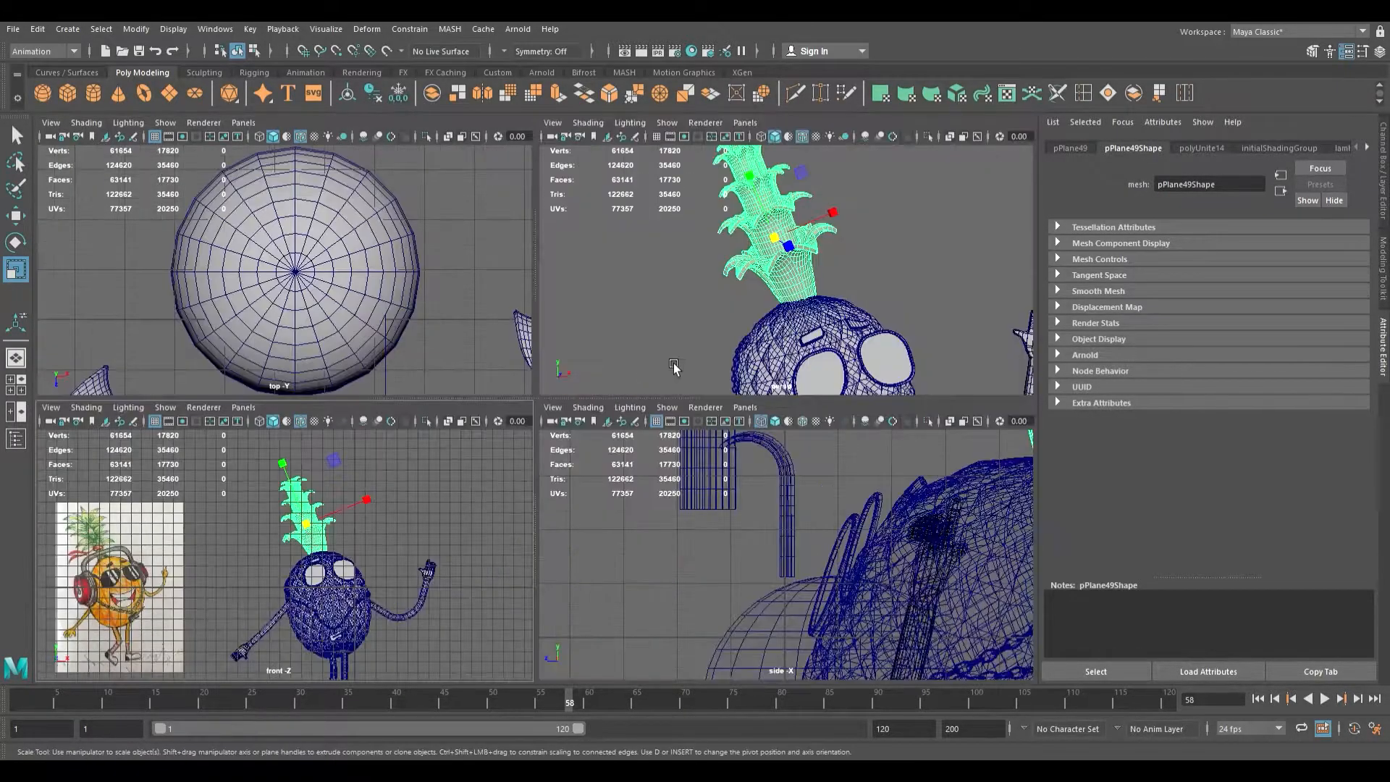
pyautogui.press('space')
# - Rotate the leafy crown in the perspective view so that its base sits on the top of the pineapple's head
pyautogui.keyDown('alt'); pyautogui.moveTo(780, 363); pyautogui.dragTo(533, 464); pyautogui.keyUp('alt')
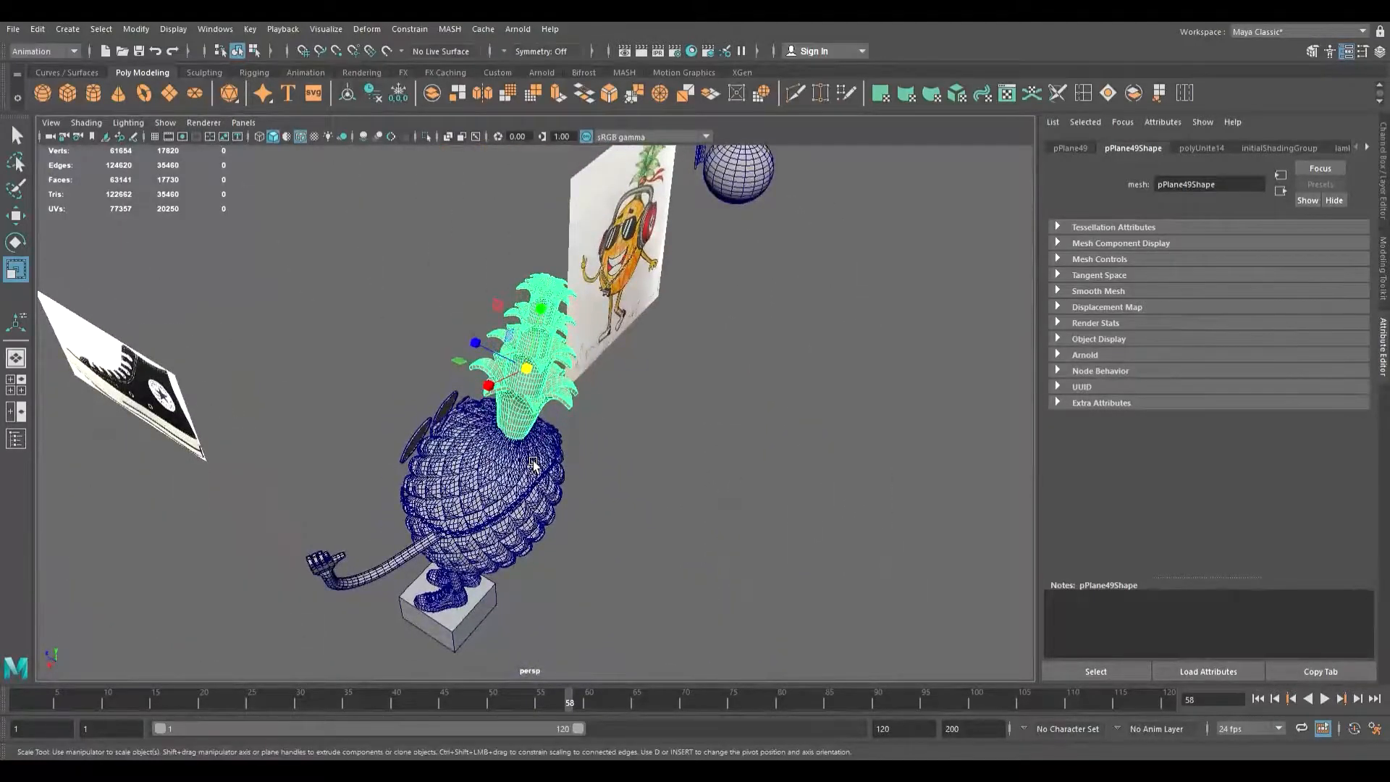
pyautogui.moveTo(587, 346)
pyautogui.mouseDown()
pyautogui.moveTo(462, 270)
pyautogui.moveTo(471, 320)
pyautogui.moveTo(503, 326)
pyautogui.moveTo(623, 419)
pyautogui.moveTo(642, 450)
pyautogui.moveTo(624, 486)
pyautogui.mouseUp()
pyautogui.scroll(6, 642, 450)
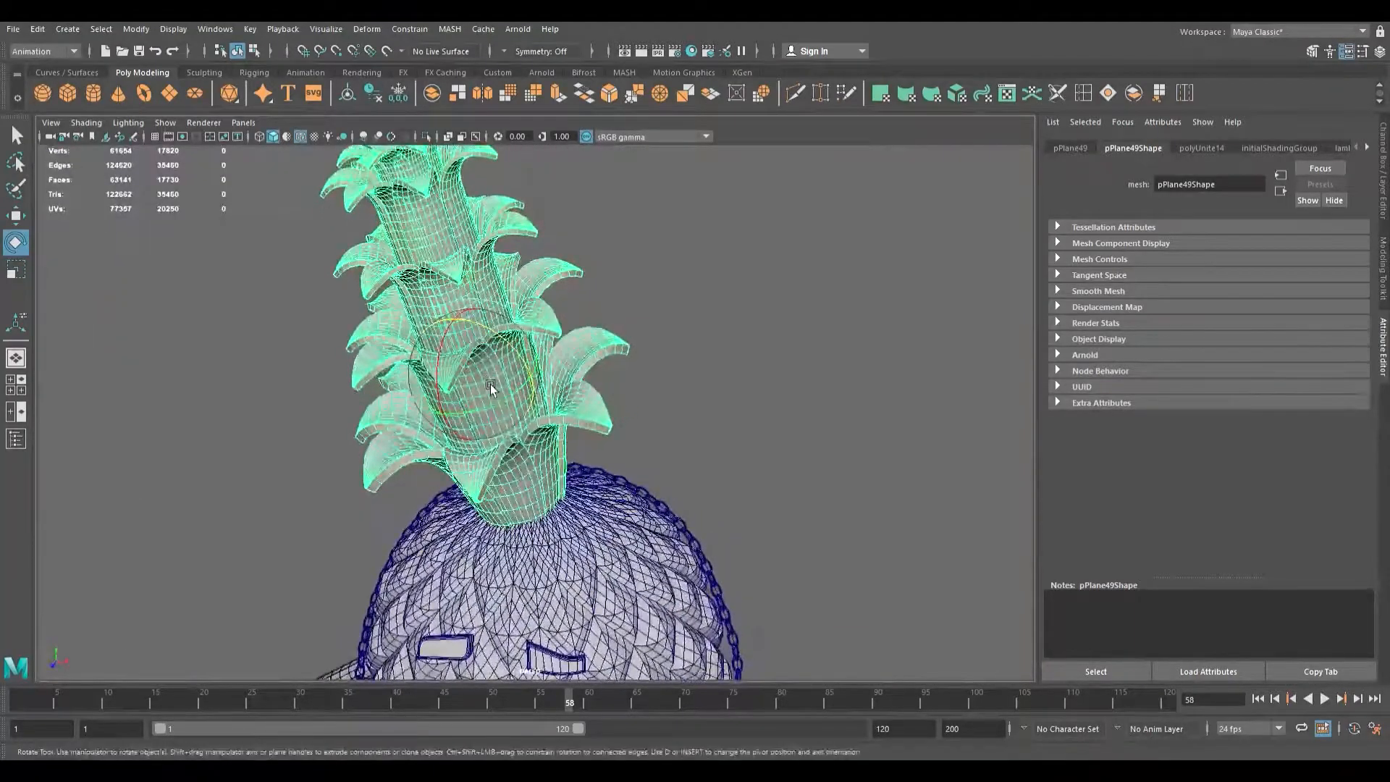
pyautogui.moveTo(456, 345); pyautogui.dragTo(455, 341)
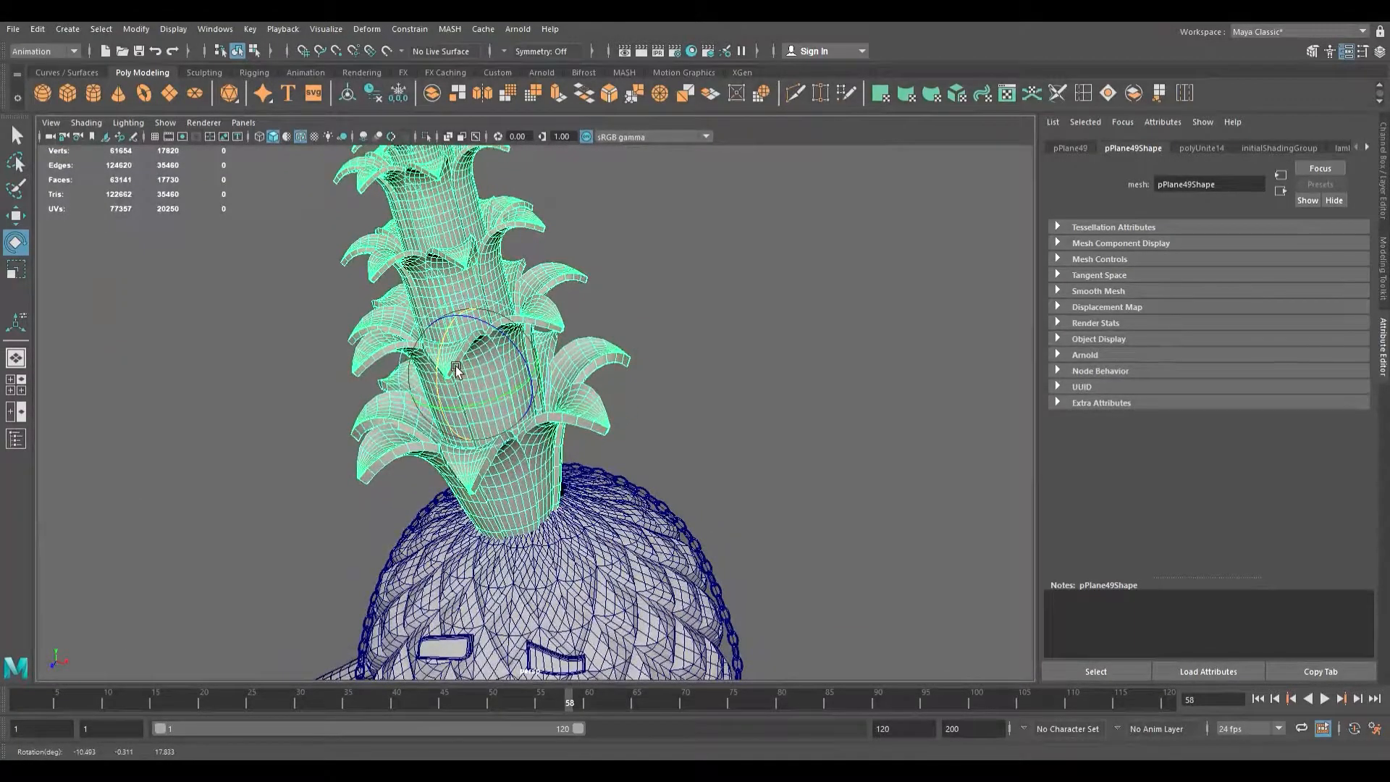
pyautogui.moveTo(509, 384)
pyautogui.keyDown('alt'); pyautogui.mouseDown()
pyautogui.moveTo(489, 366)
pyautogui.moveTo(335, 353)
pyautogui.moveTo(301, 392)
pyautogui.moveTo(347, 376)
pyautogui.mouseUp(); pyautogui.keyUp('alt')
pyautogui.press('w')
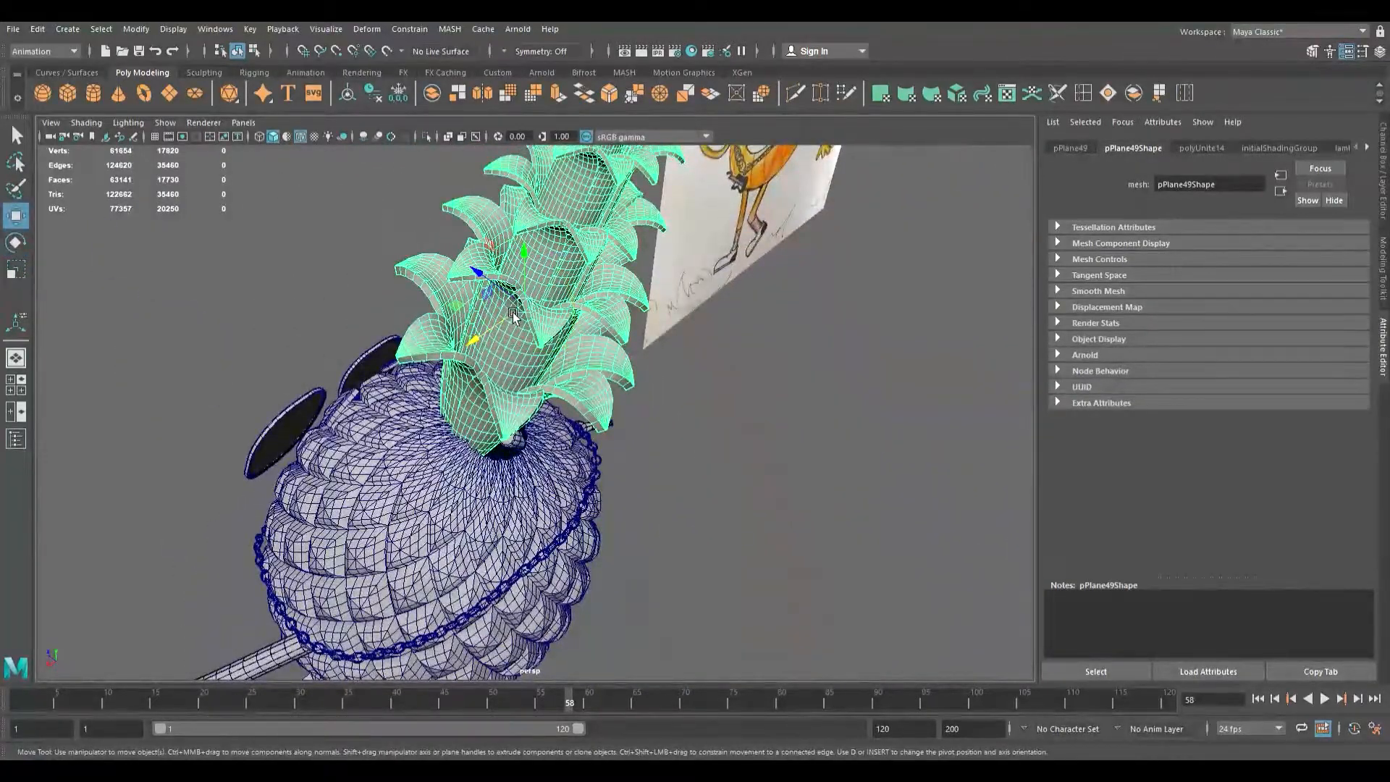
pyautogui.keyDown('alt'); pyautogui.moveTo(519, 295); pyautogui.dragTo(102, 281); pyautogui.keyUp('alt')
pyautogui.scroll(-6, 493, 414)
pyautogui.moveTo(498, 418)
pyautogui.keyDown('alt'); pyautogui.mouseDown()
pyautogui.moveTo(444, 422)
pyautogui.moveTo(464, 492)
pyautogui.moveTo(499, 442)
pyautogui.moveTo(526, 434)
pyautogui.moveTo(310, 431)
pyautogui.moveTo(457, 452)
pyautogui.mouseUp(); pyautogui.keyUp('alt')
pyautogui.keyDown('alt'); pyautogui.moveTo(531, 432); pyautogui.dragTo(513, 432, button='middle'); pyautogui.keyUp('alt')
pyautogui.scroll(3, 512, 432)
pyautogui.keyDown('alt'); pyautogui.moveTo(513, 432); pyautogui.dragTo(432, 490); pyautogui.keyUp('alt')
# - Isolate the leafy crown in the perspective view and separate the combined mesh into individual leaves
pyautogui.press('e')
pyautogui.keyDown('alt'); pyautogui.moveTo(522, 393); pyautogui.dragTo(549, 343); pyautogui.keyUp('alt')
pyautogui.scroll(5, 563, 417)
pyautogui.scroll(5, 498, 402)
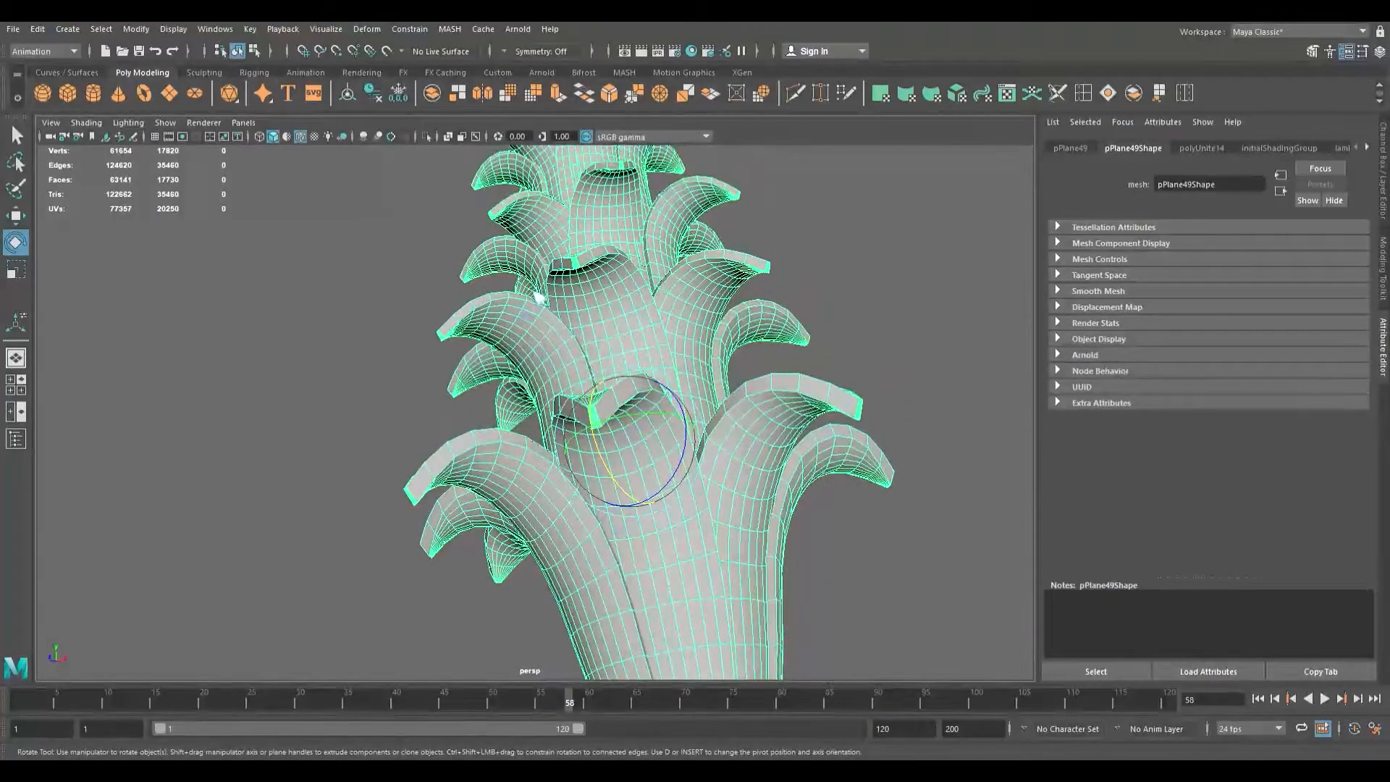
pyautogui.click(319, 291)
pyautogui.click(584, 350)
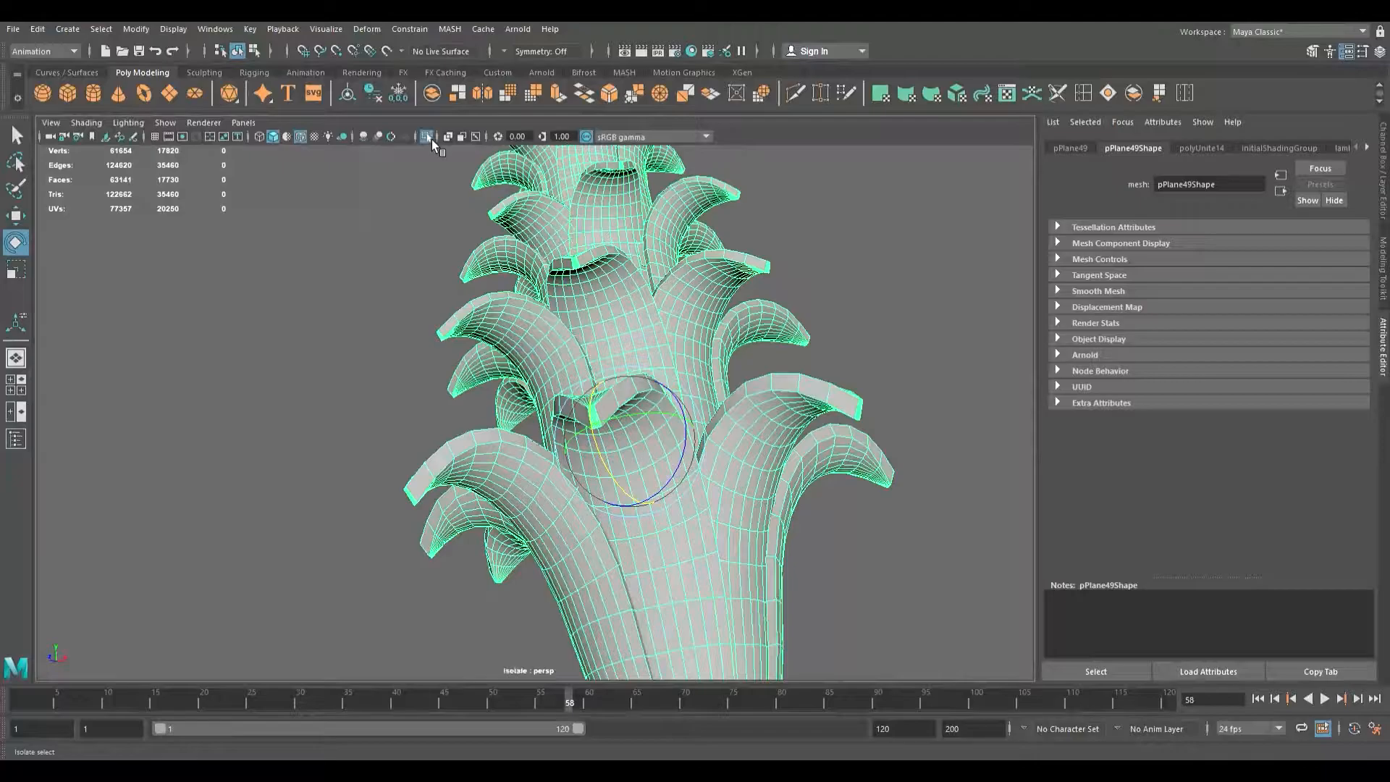
pyautogui.click(417, 415)
pyautogui.click(547, 338)
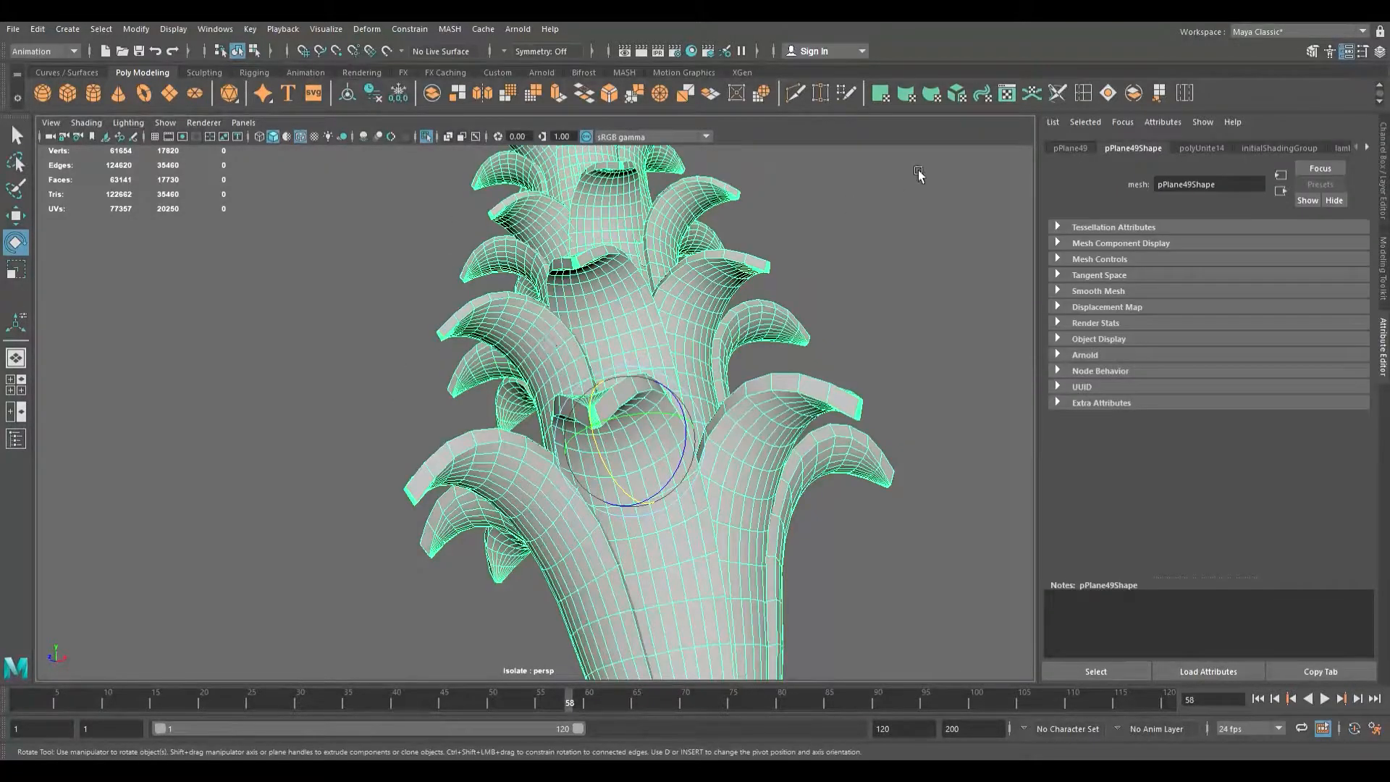
pyautogui.click(1133, 94)
pyautogui.click(860, 287)
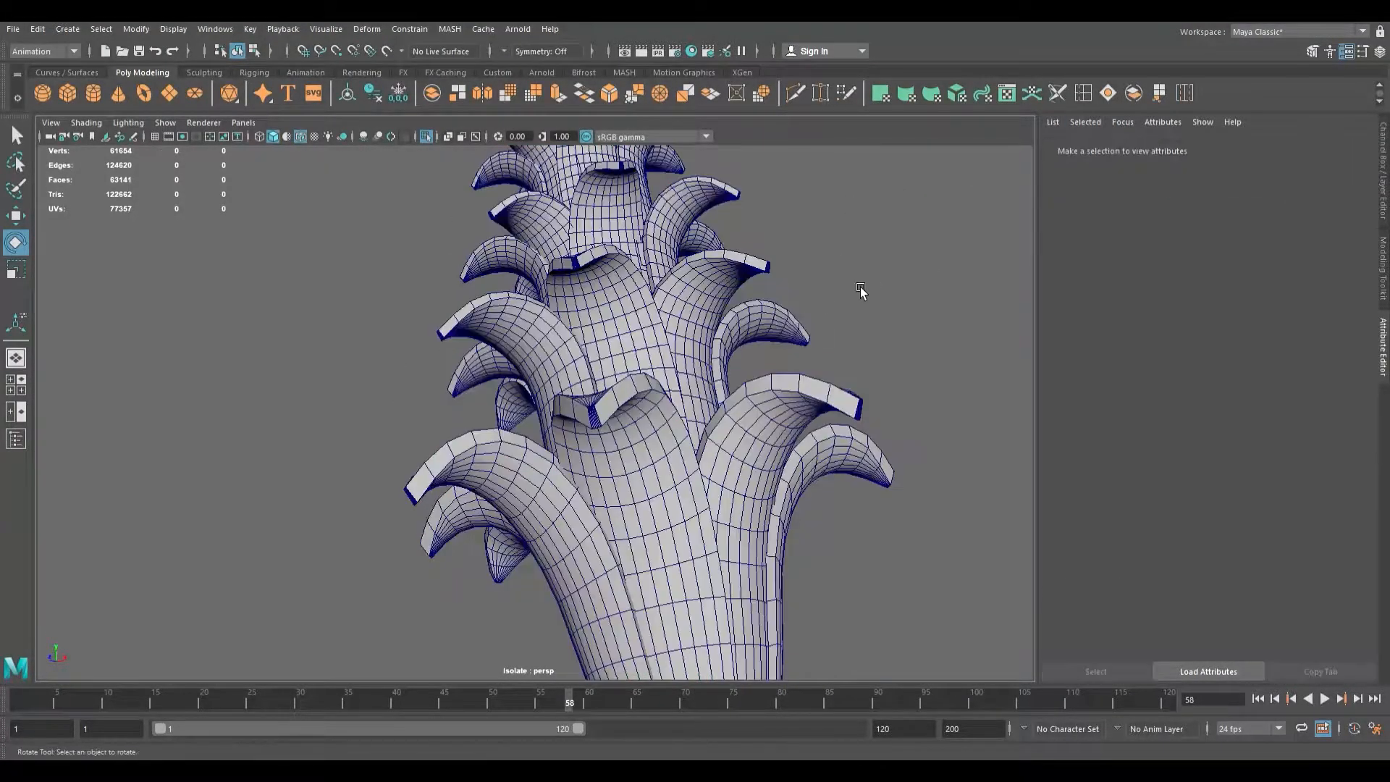
# - Pull one crown leaf's tip vertices outward with soft selection to make the leaf longer
pyautogui.click(520, 312)
pyautogui.keyDown('alt'); pyautogui.moveTo(519, 311); pyautogui.dragTo(684, 501); pyautogui.keyUp('alt')
pyautogui.keyDown('alt'); pyautogui.moveTo(684, 500); pyautogui.dragTo(912, 485, button='right'); pyautogui.keyUp('alt')
pyautogui.keyDown('alt'); pyautogui.moveTo(858, 484); pyautogui.dragTo(852, 392, button='middle'); pyautogui.keyUp('alt')
pyautogui.keyDown('alt'); pyautogui.moveTo(788, 392); pyautogui.dragTo(487, 397, button='right'); pyautogui.keyUp('alt')
pyautogui.keyDown('alt'); pyautogui.moveTo(487, 397); pyautogui.dragTo(518, 406); pyautogui.keyUp('alt')
pyautogui.keyDown('alt'); pyautogui.moveTo(518, 406); pyautogui.dragTo(575, 403, button='right'); pyautogui.keyUp('alt')
pyautogui.keyDown('alt'); pyautogui.moveTo(575, 402); pyautogui.dragTo(602, 411, button='middle'); pyautogui.keyUp('alt')
pyautogui.keyDown('alt'); pyautogui.moveTo(617, 410); pyautogui.dragTo(530, 441); pyautogui.keyUp('alt')
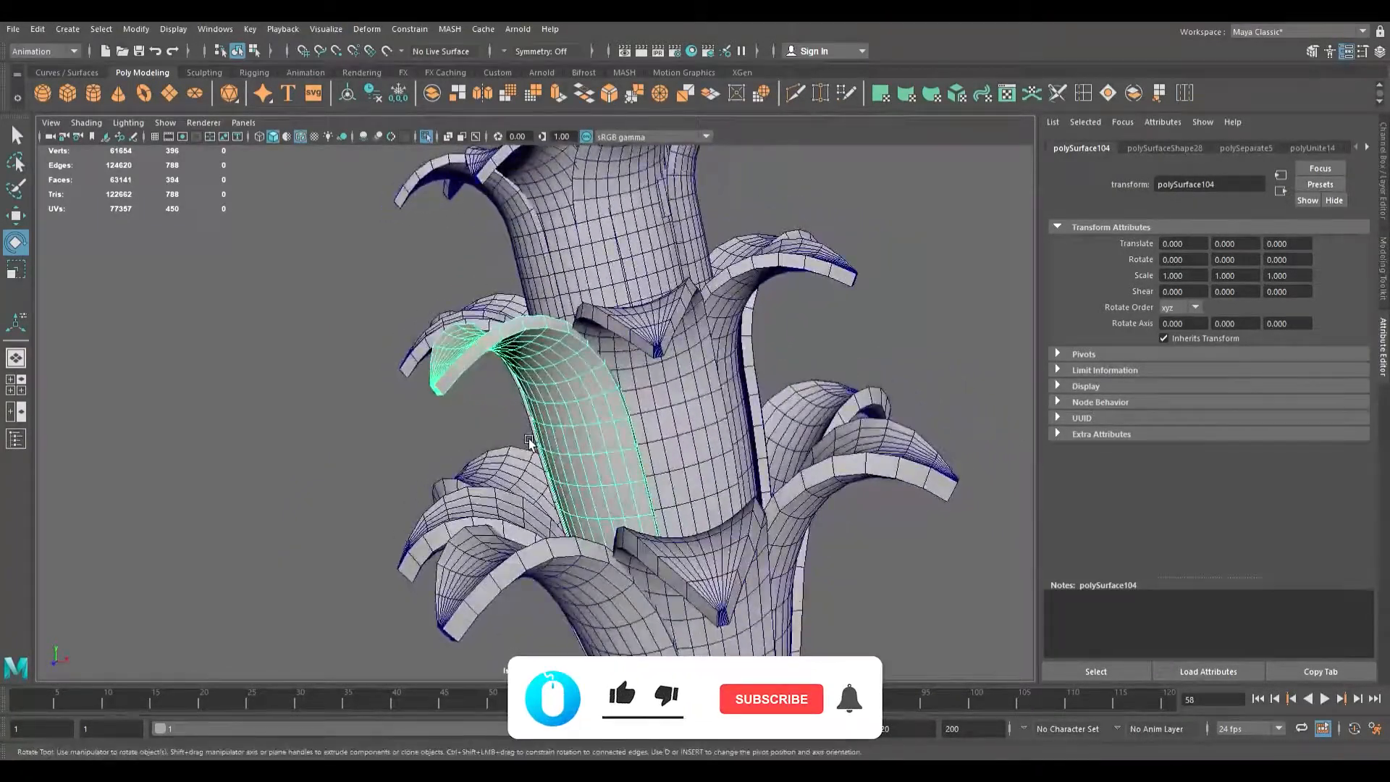
pyautogui.keyDown('alt'); pyautogui.moveTo(490, 372); pyautogui.dragTo(430, 390); pyautogui.keyUp('alt')
pyautogui.press('F9')
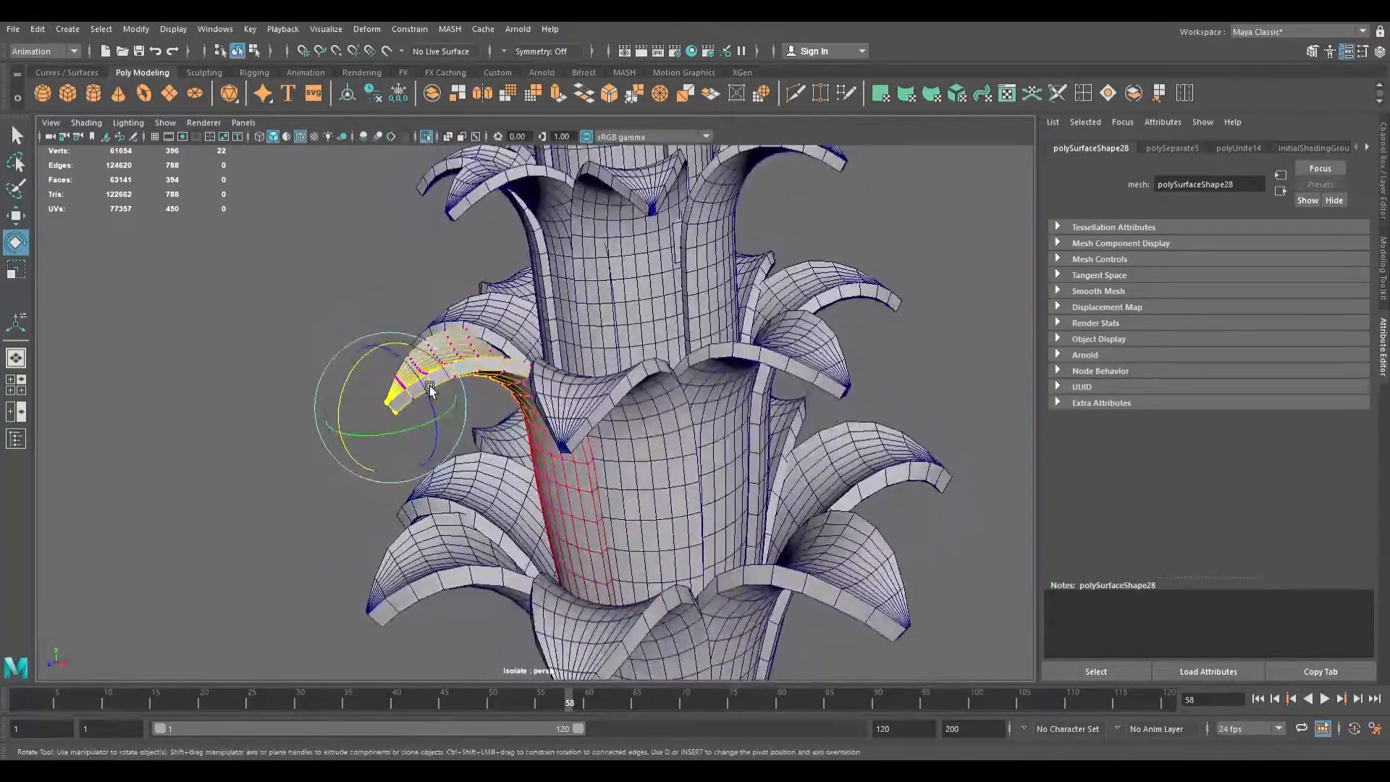
pyautogui.moveTo(369, 443); pyautogui.dragTo(261, 442)
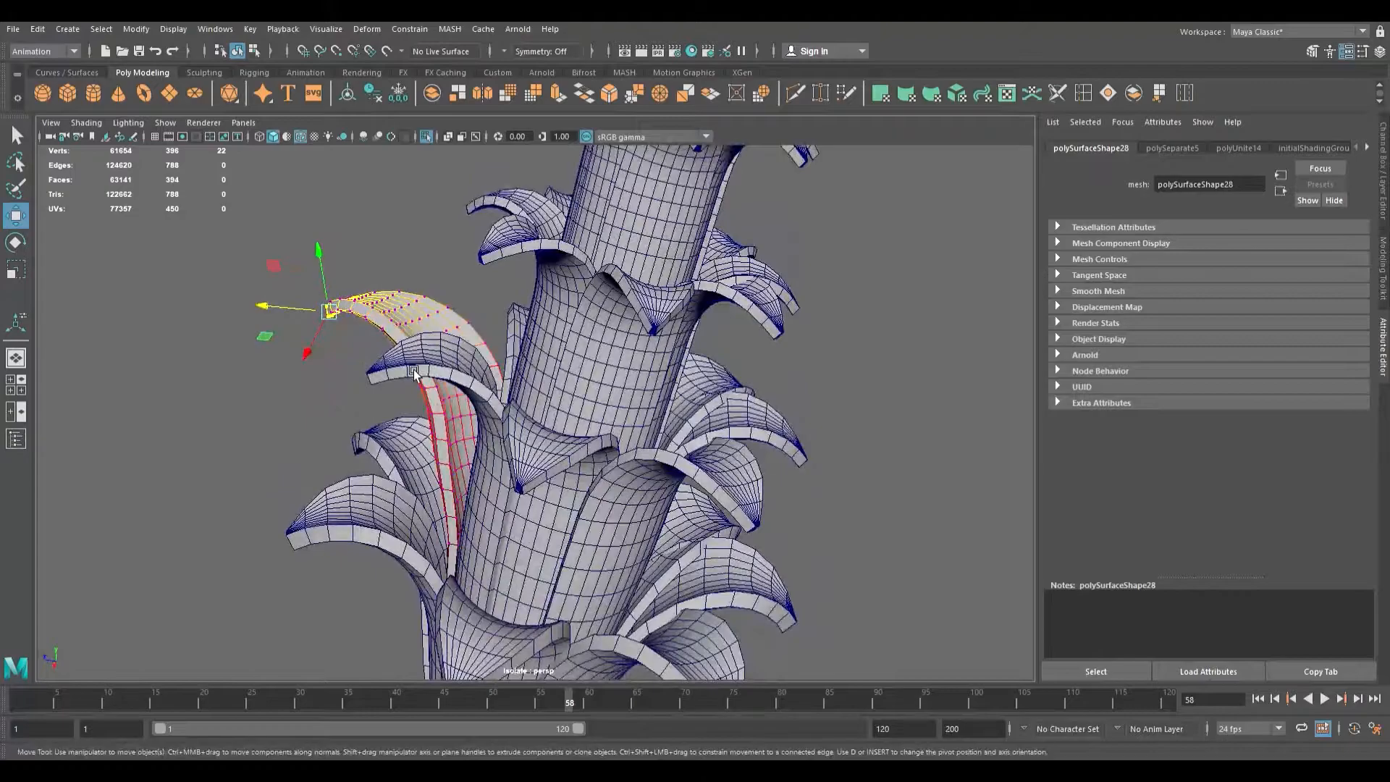
# - Stretch the tip of the shorter leaf beside the lengthened one outward using a soft vertex selection
pyautogui.click(414, 373)
pyautogui.scroll(5, 408, 375)
pyautogui.keyDown('alt'); pyautogui.moveTo(406, 375); pyautogui.dragTo(552, 385); pyautogui.keyUp('alt')
pyautogui.click(474, 338)
pyautogui.hotkey('ctrl', 'z')
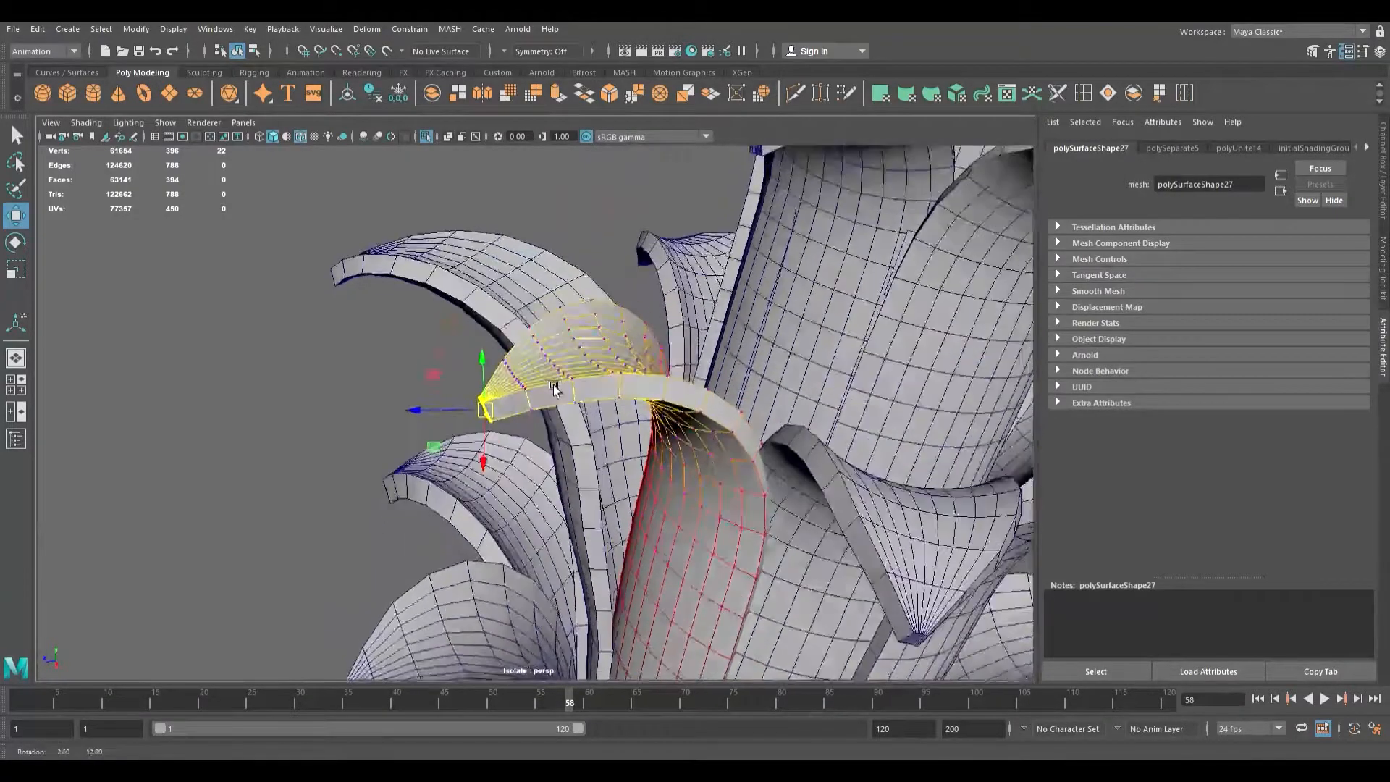
pyautogui.moveTo(458, 421); pyautogui.dragTo(358, 450)
pyautogui.keyDown('alt'); pyautogui.moveTo(444, 421); pyautogui.dragTo(753, 419); pyautogui.keyUp('alt')
pyautogui.moveTo(684, 347); pyautogui.dragTo(527, 381)
pyautogui.moveTo(356, 355); pyautogui.dragTo(224, 359)
pyautogui.keyDown('alt'); pyautogui.moveTo(638, 338); pyautogui.dragTo(624, 358); pyautogui.keyUp('alt')
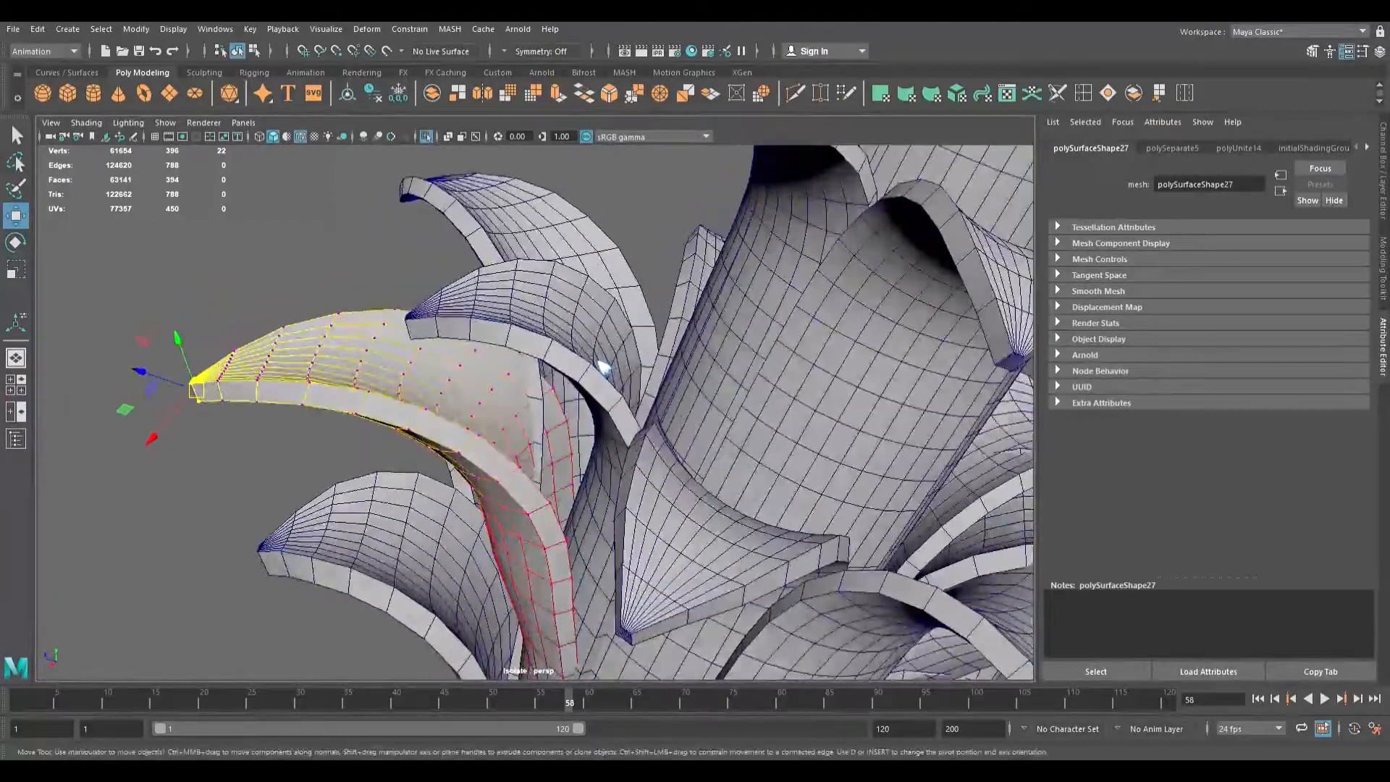
# - Return to object selection and delete one overlapping leaf next to the stretched leaves
pyautogui.press('F8')
pyautogui.click(406, 246)
pyautogui.click(528, 295)
pyautogui.keyDown('alt'); pyautogui.moveTo(532, 297); pyautogui.dragTo(539, 405); pyautogui.keyUp('alt')
pyautogui.press('Delete')
# - Soft-select the tip vertices of the short curled leaf beside the stretched ones and pull them outward
pyautogui.click(538, 406)
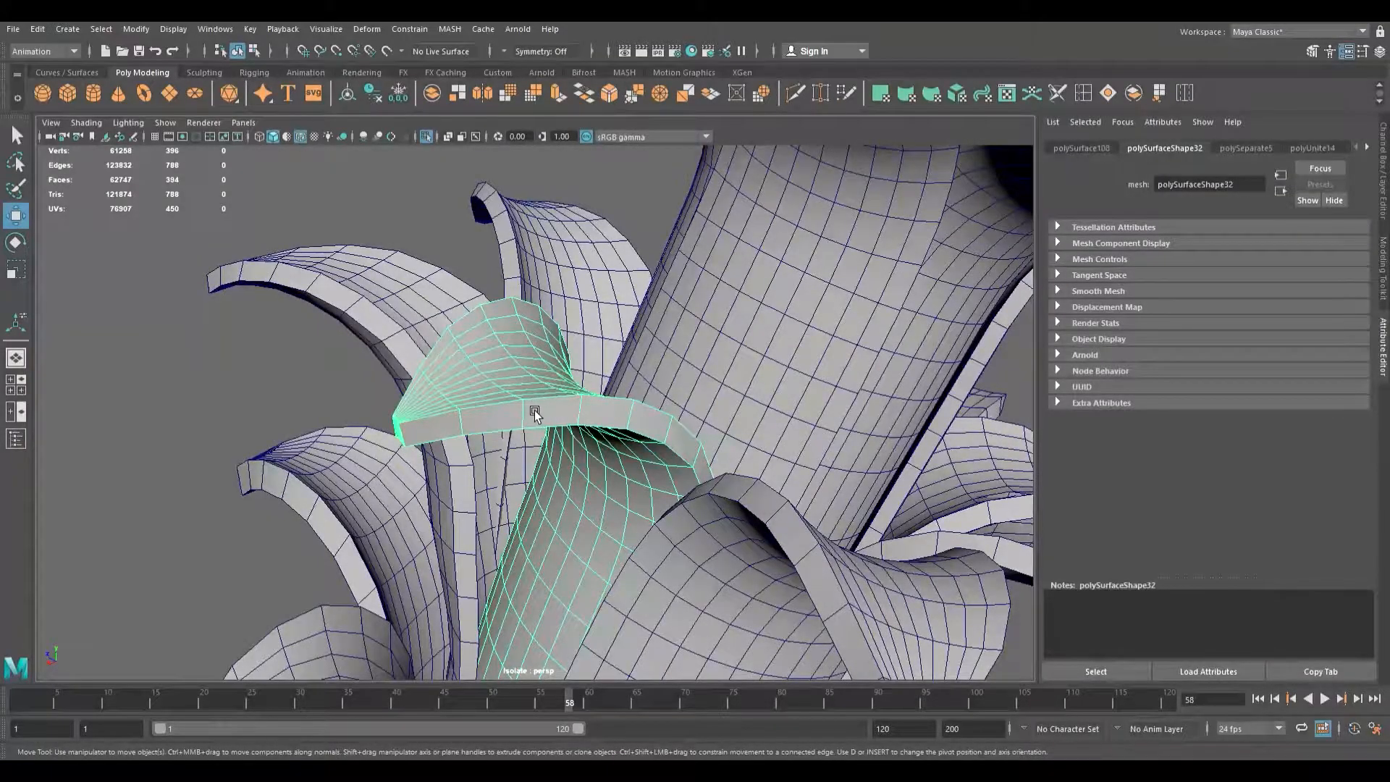
pyautogui.scroll(-8, 535, 411)
pyautogui.scroll(9, 532, 413)
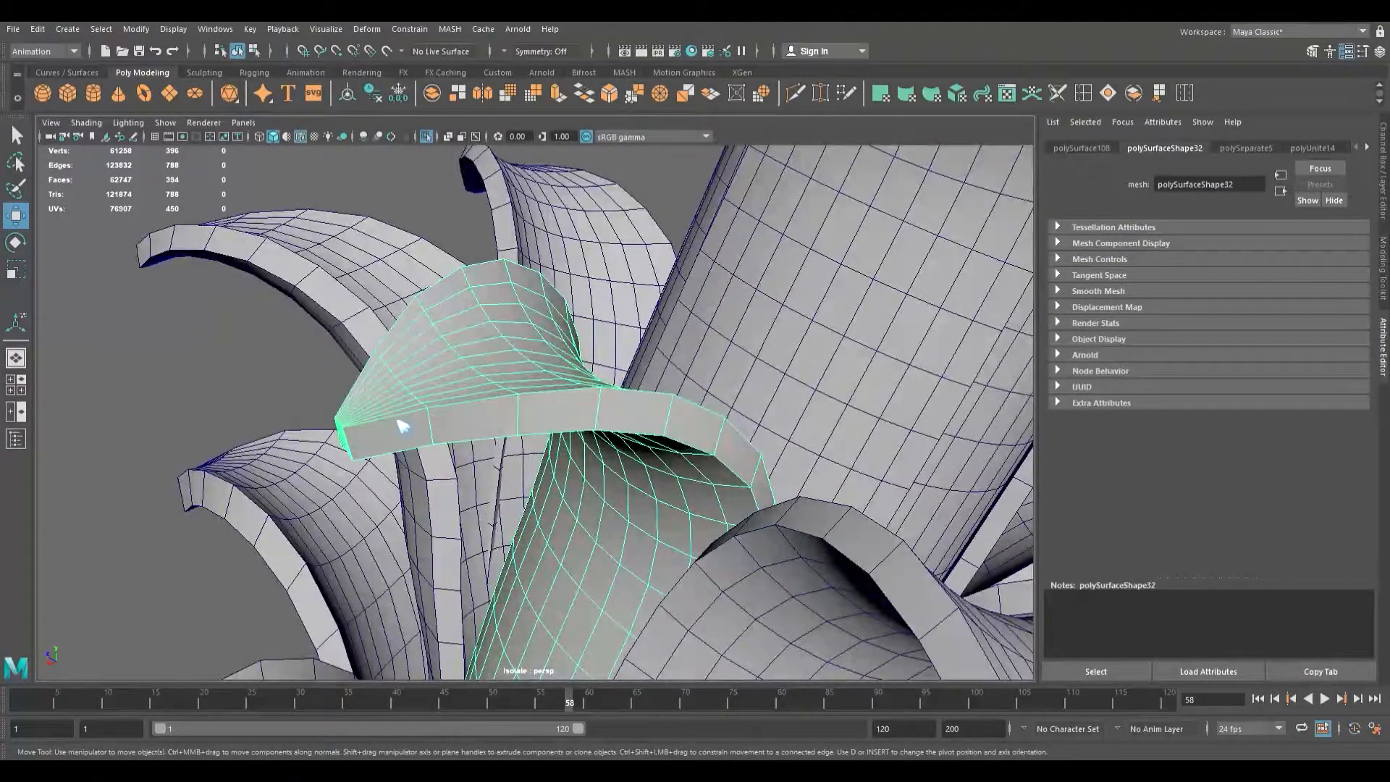
pyautogui.press('F9')
pyautogui.keyDown('alt'); pyautogui.moveTo(366, 395); pyautogui.dragTo(411, 339); pyautogui.keyUp('alt')
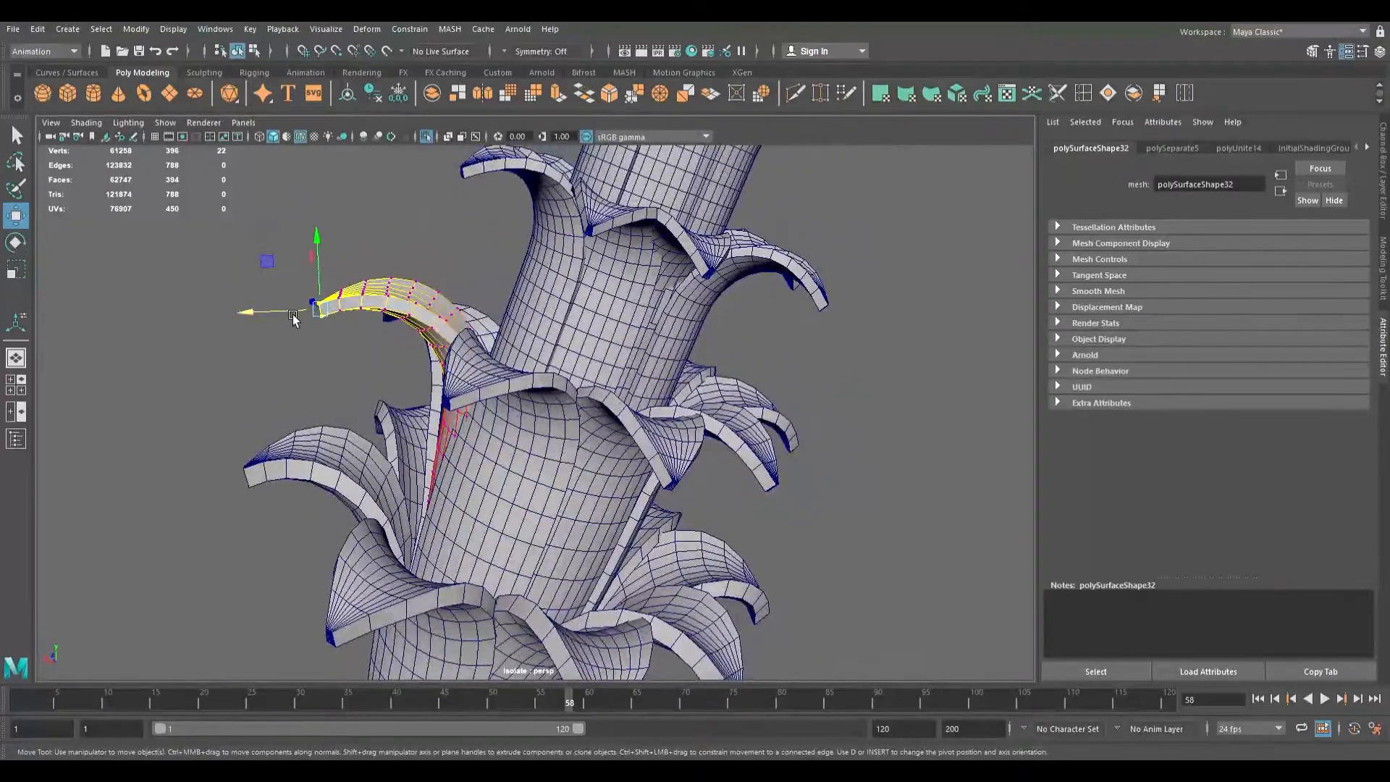
pyautogui.moveTo(332, 313); pyautogui.dragTo(332, 372)
pyautogui.scroll(-3, 332, 372)
# - Shift the same leaf's tip farther out over the pineapple's head in the top view
pyautogui.press('space')
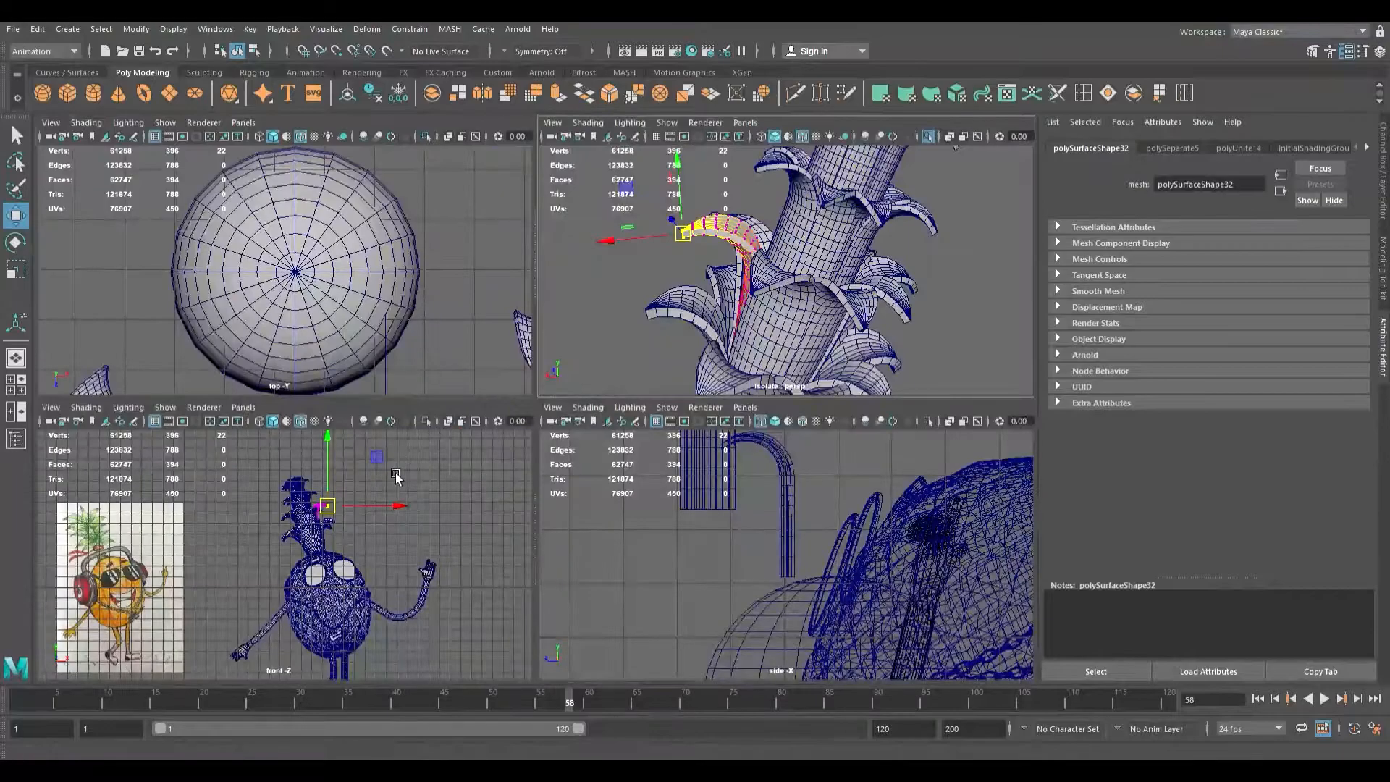
pyautogui.press('space')
pyautogui.press('space')
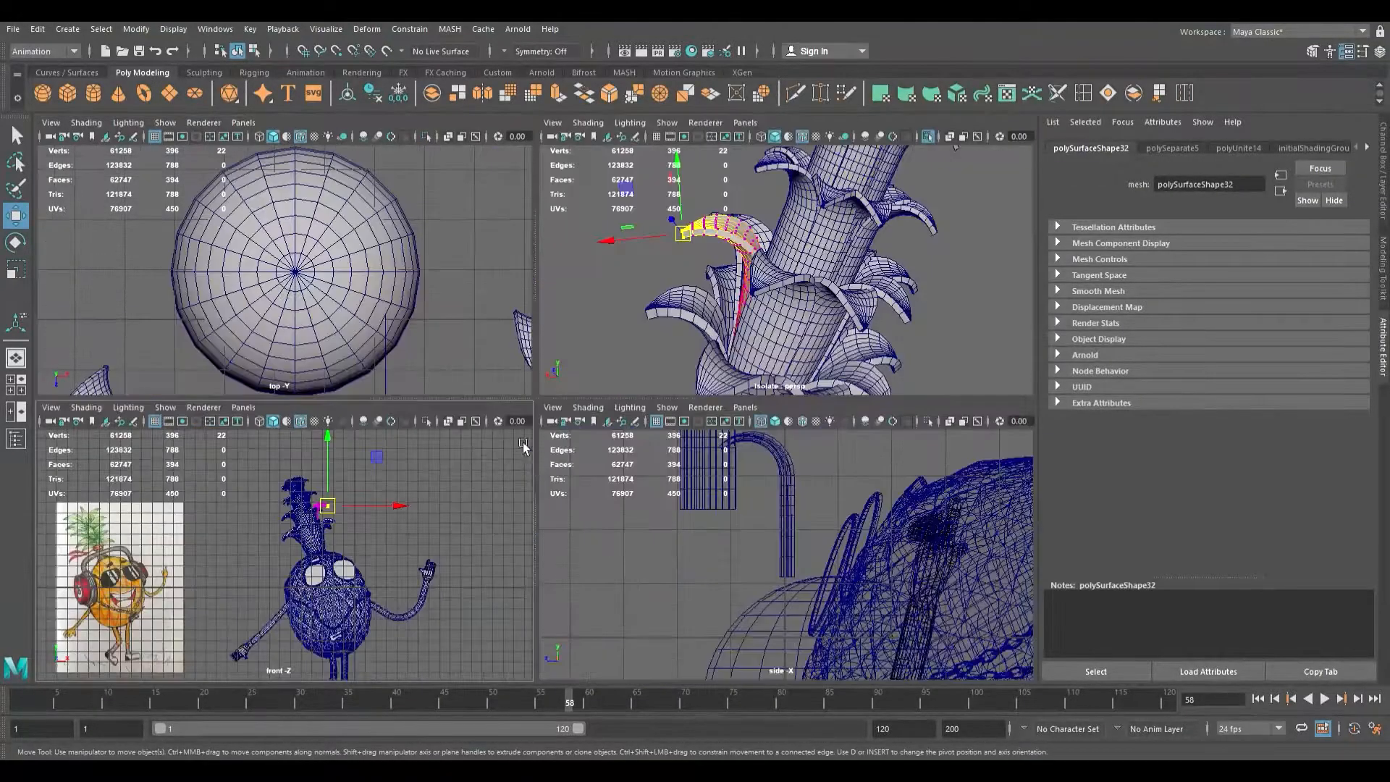
pyautogui.scroll(-5, 748, 479)
pyautogui.scroll(-3, 785, 275)
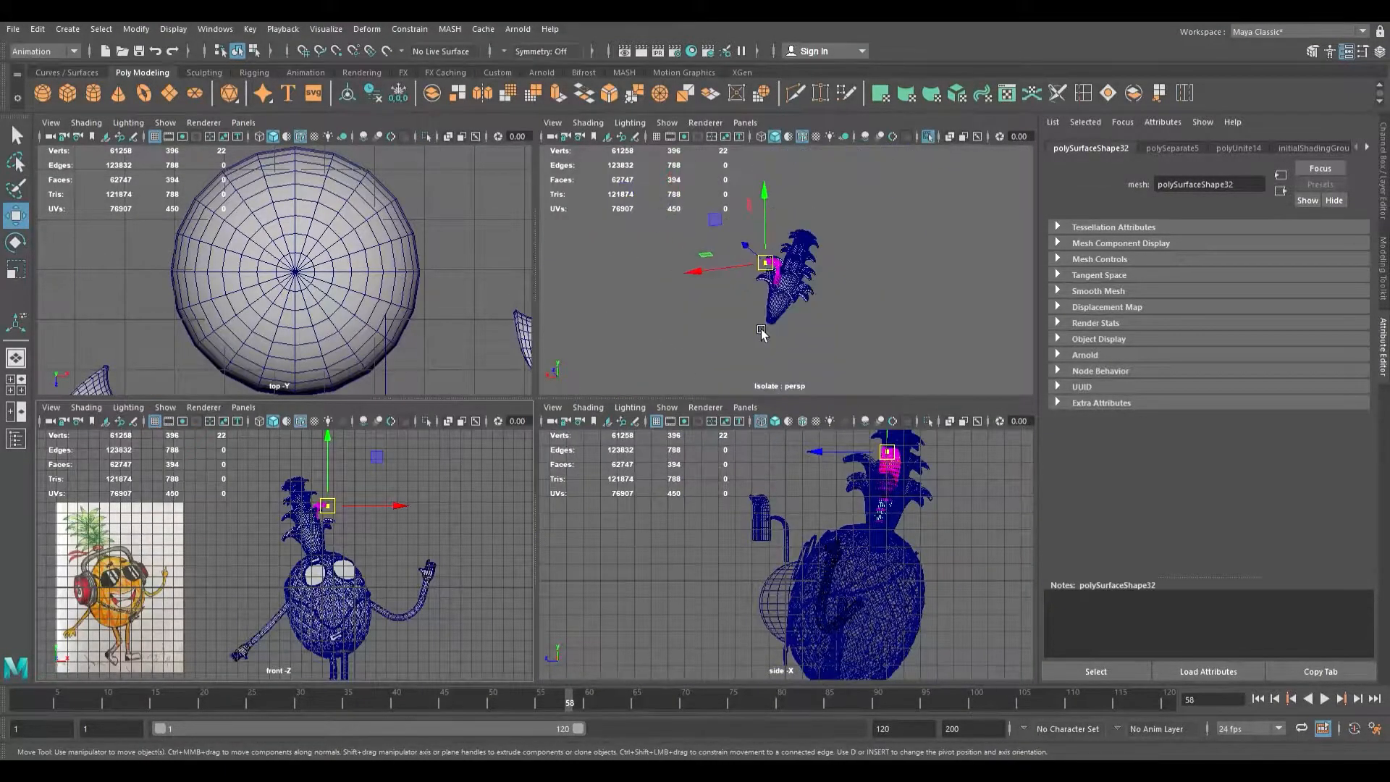
pyautogui.scroll(-5, 410, 323)
pyautogui.press('space')
pyautogui.scroll(-8, 504, 358)
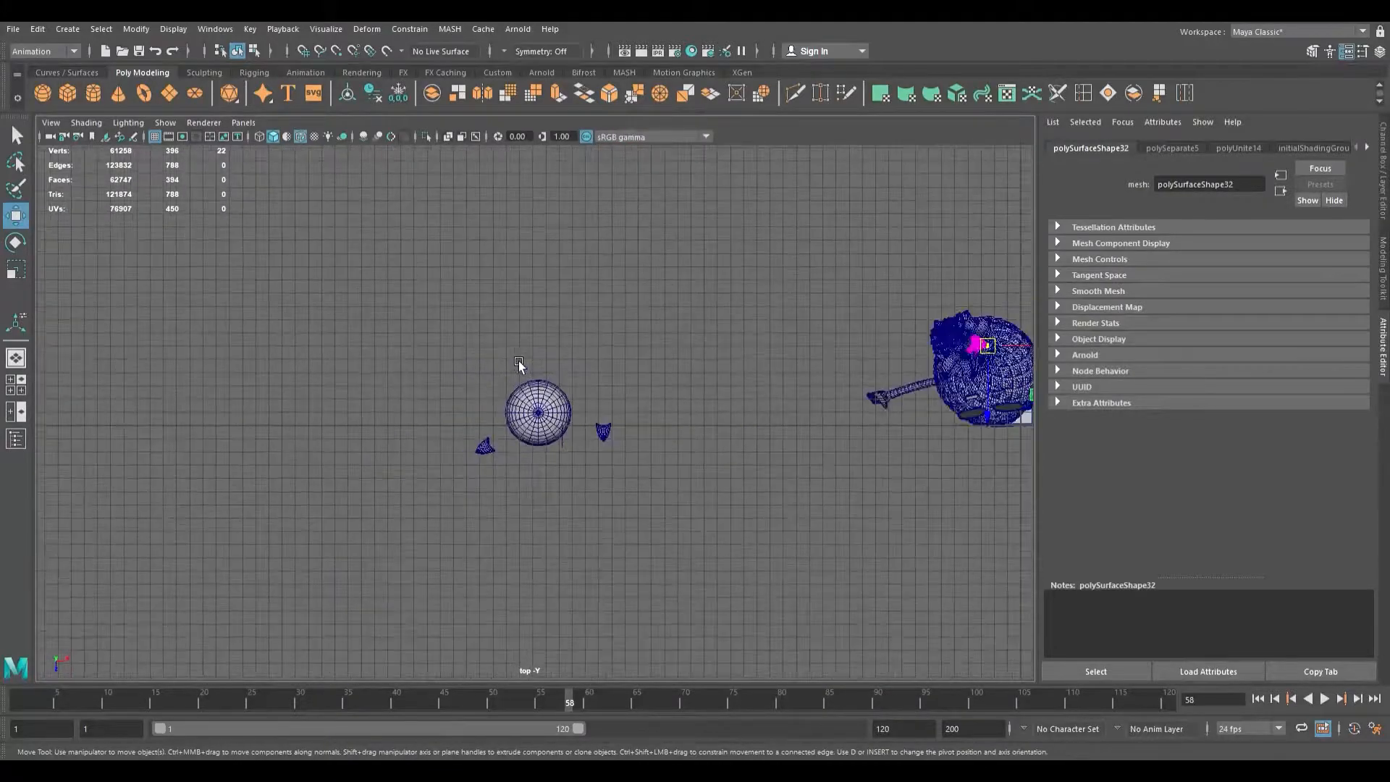
pyautogui.keyDown('alt'); pyautogui.moveTo(661, 372); pyautogui.dragTo(577, 445, button='middle'); pyautogui.keyUp('alt')
pyautogui.scroll(15, 577, 445)
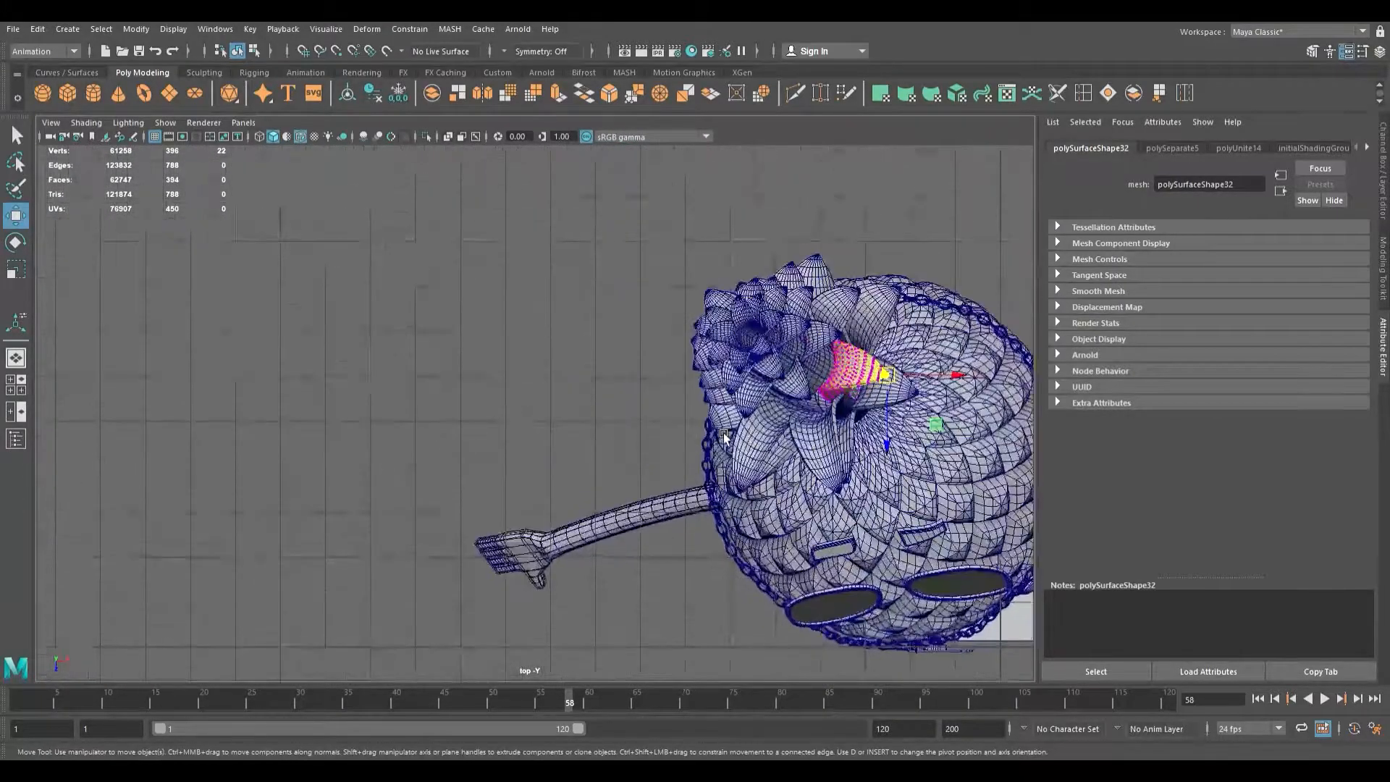
pyautogui.scroll(8, 590, 452)
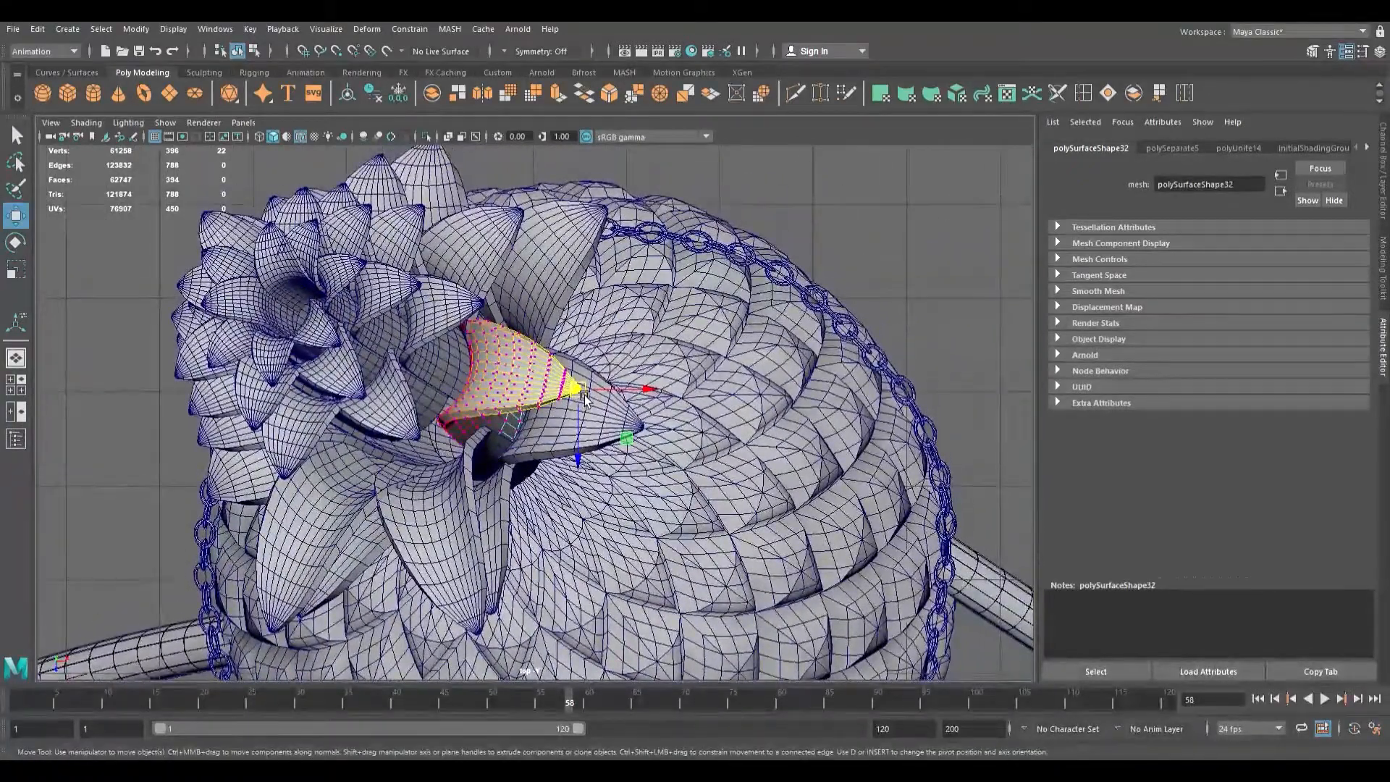
pyautogui.moveTo(585, 396); pyautogui.dragTo(622, 416)
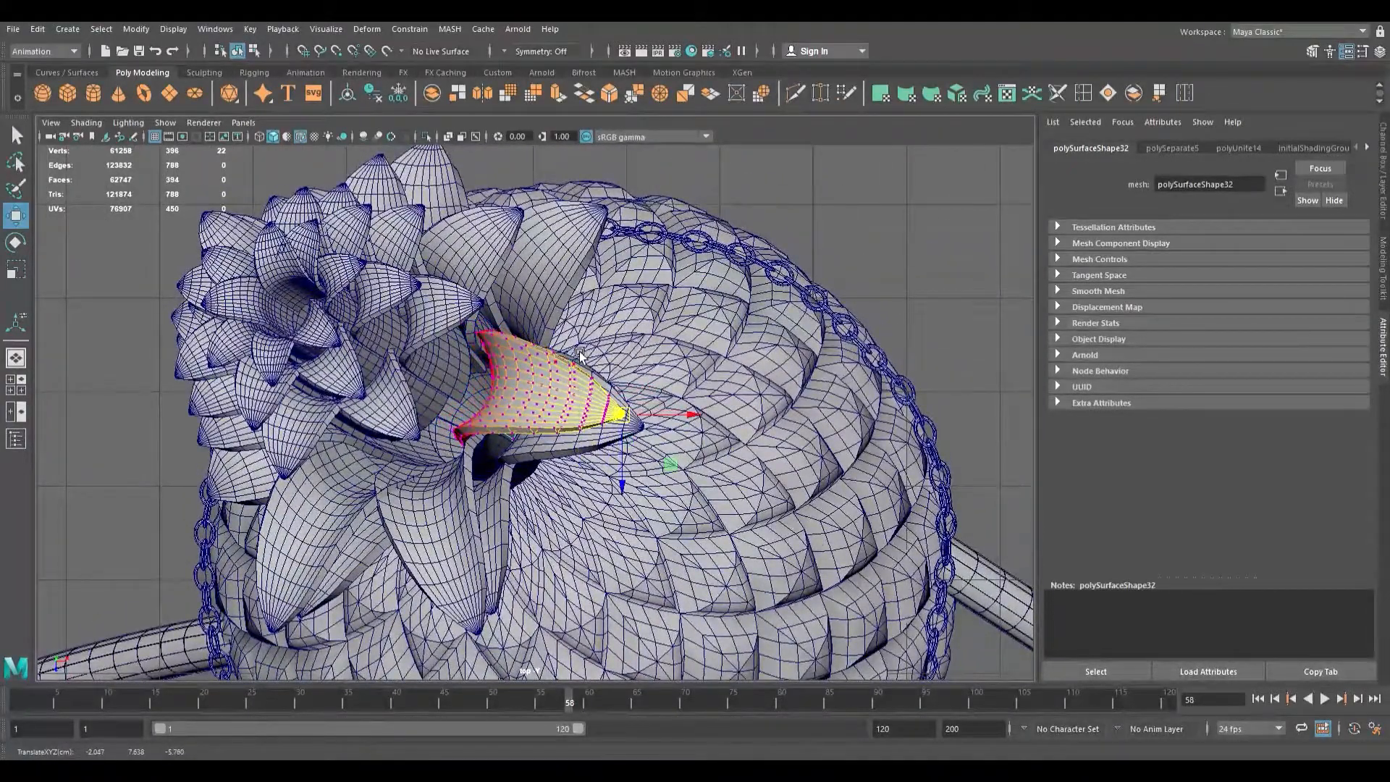
pyautogui.keyDown('alt'); pyautogui.moveTo(579, 352); pyautogui.dragTo(584, 444, button='middle'); pyautogui.keyUp('alt')
# - Extend the tip vertices of the next inner crown leaf outward in the top view
pyautogui.scroll(6, 587, 434)
pyautogui.keyDown('alt'); pyautogui.moveTo(599, 364); pyautogui.dragTo(603, 420, button='middle'); pyautogui.keyUp('alt')
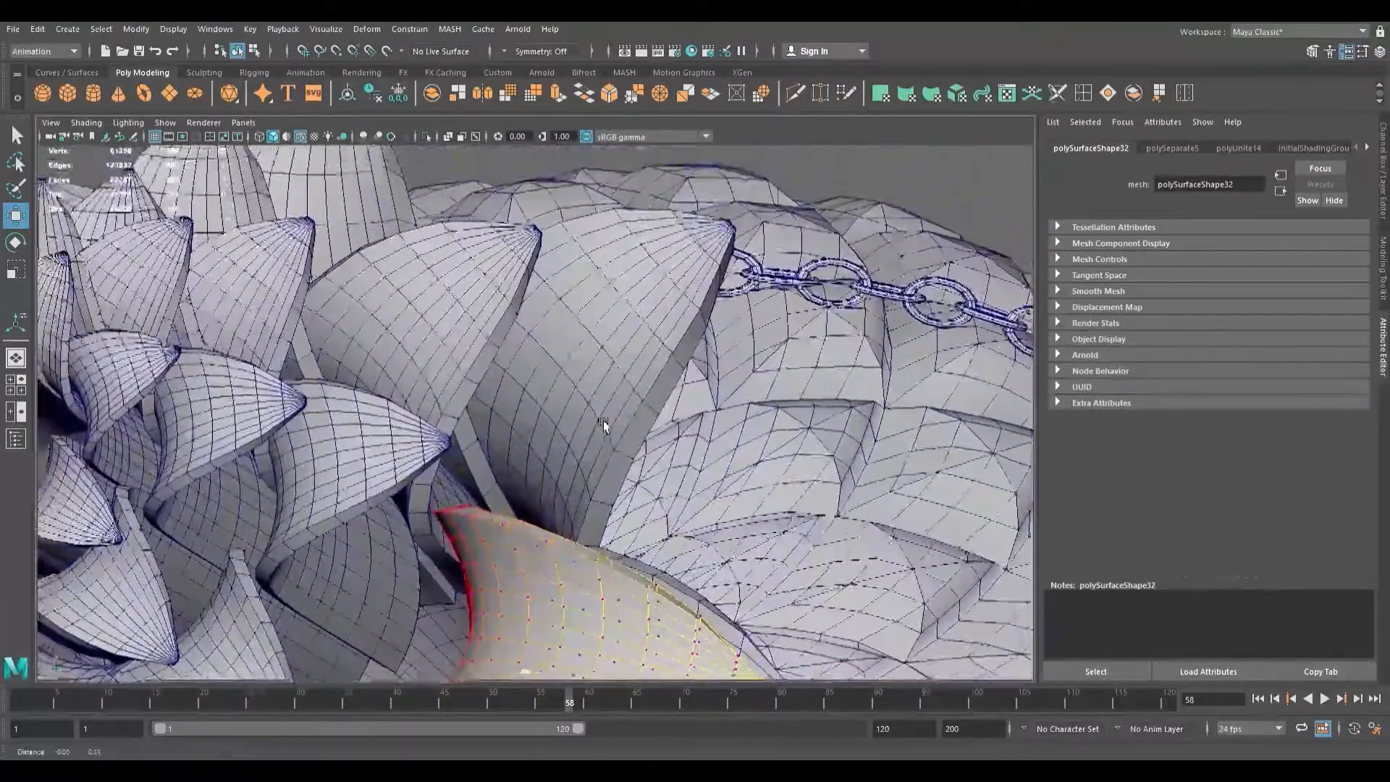
pyautogui.scroll(-5, 603, 420)
pyautogui.click(633, 447)
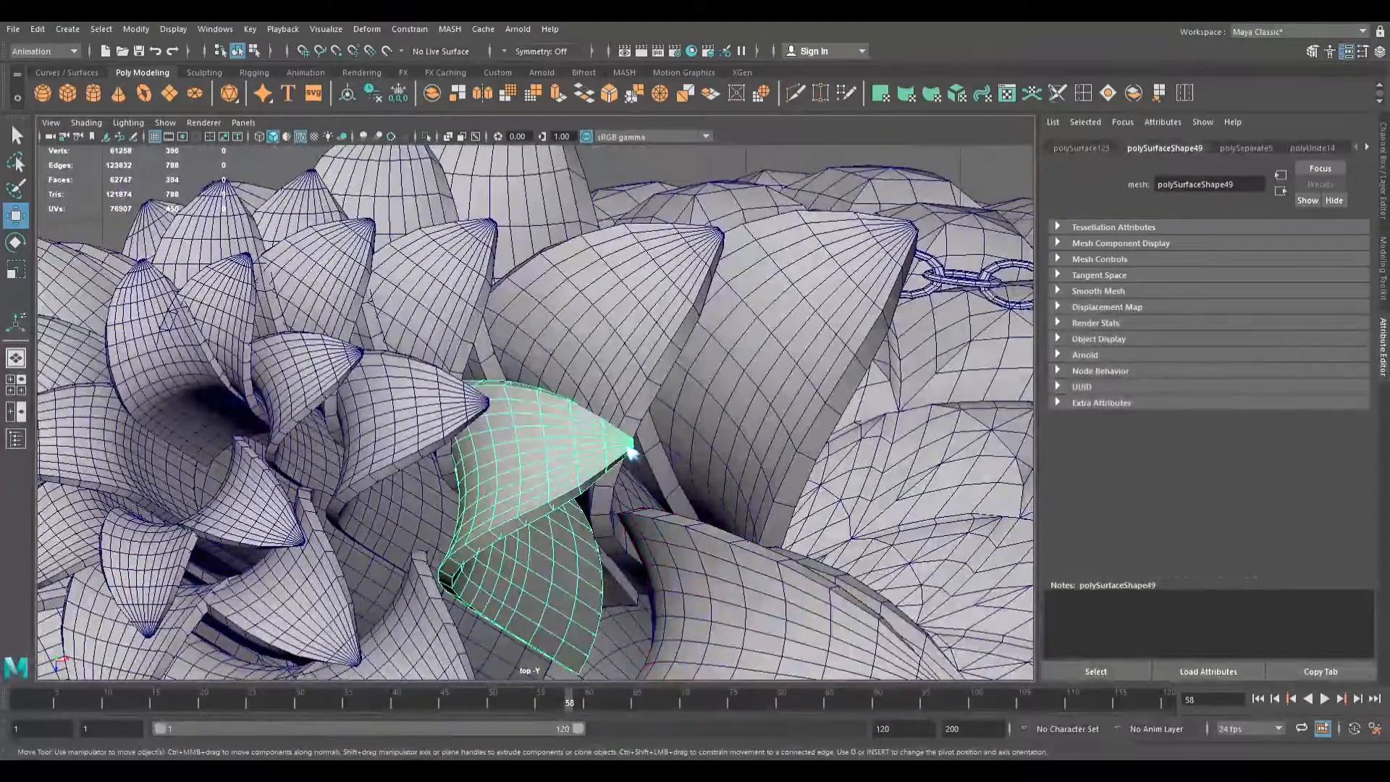
pyautogui.press('F9')
pyautogui.moveTo(632, 496); pyautogui.dragTo(736, 438)
pyautogui.scroll(-5, 617, 362)
pyautogui.scroll(4, 644, 387)
# - Pull the tip vertices of the inner leaf facing the front of the head outward in the top view
pyautogui.click(639, 401)
pyautogui.scroll(5, 654, 424)
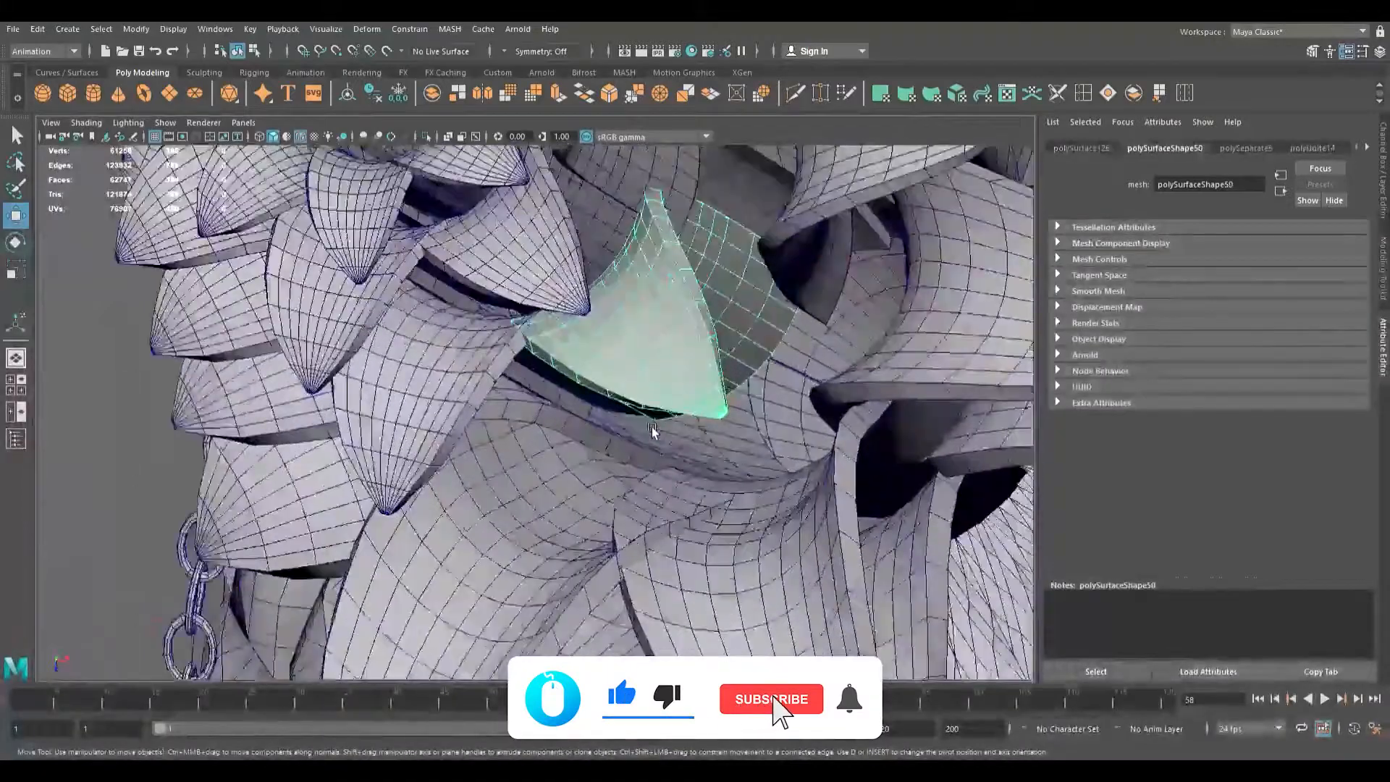
pyautogui.press('F9')
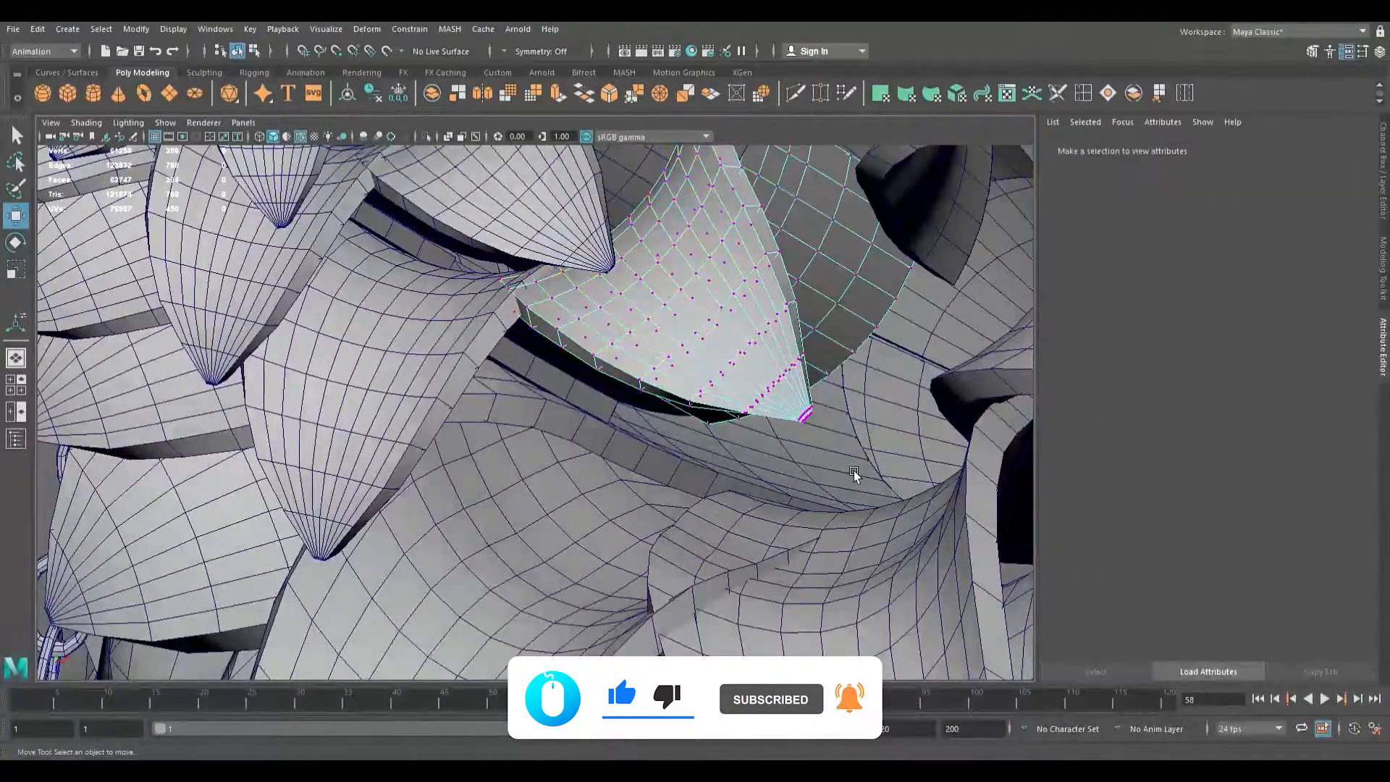
pyautogui.moveTo(801, 405); pyautogui.dragTo(940, 527)
pyautogui.scroll(-5, 939, 527)
pyautogui.scroll(-5, 579, 358)
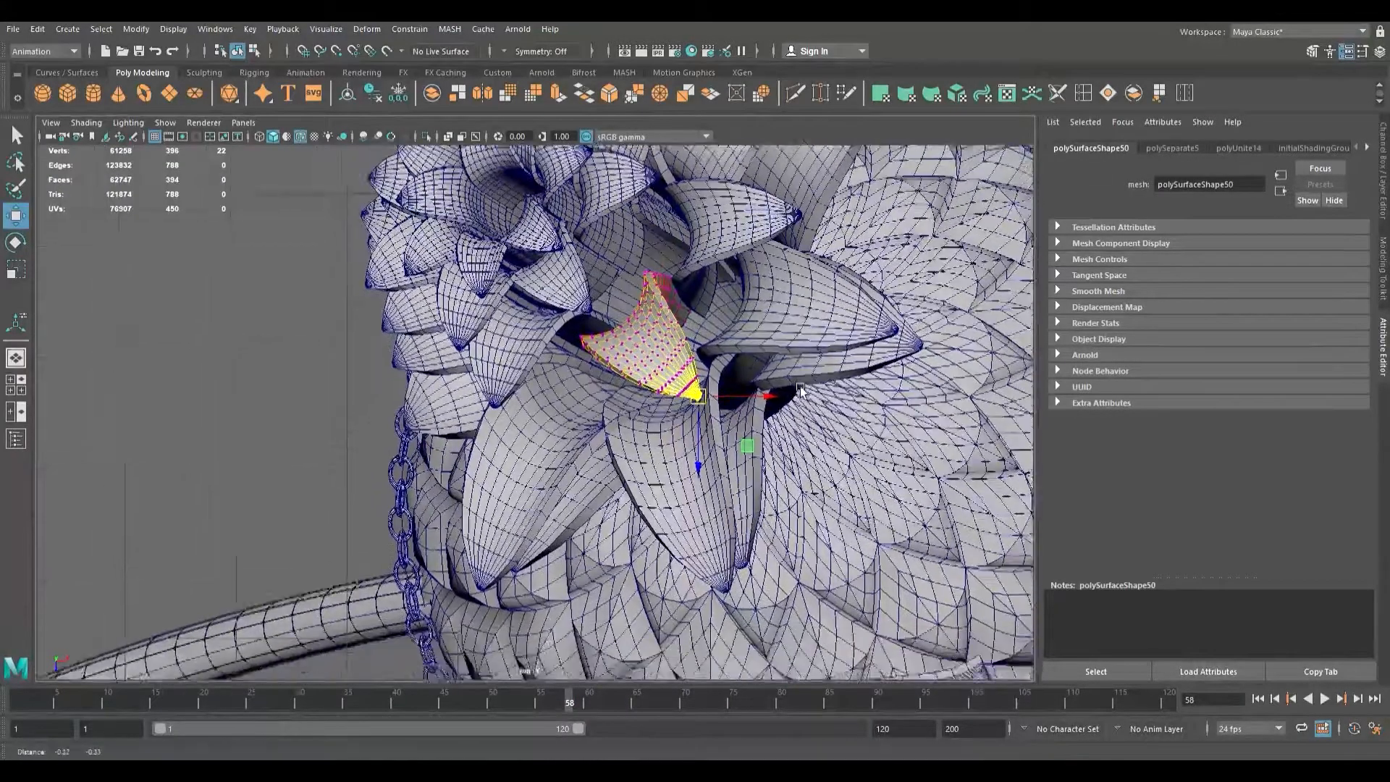
pyautogui.scroll(5, 566, 380)
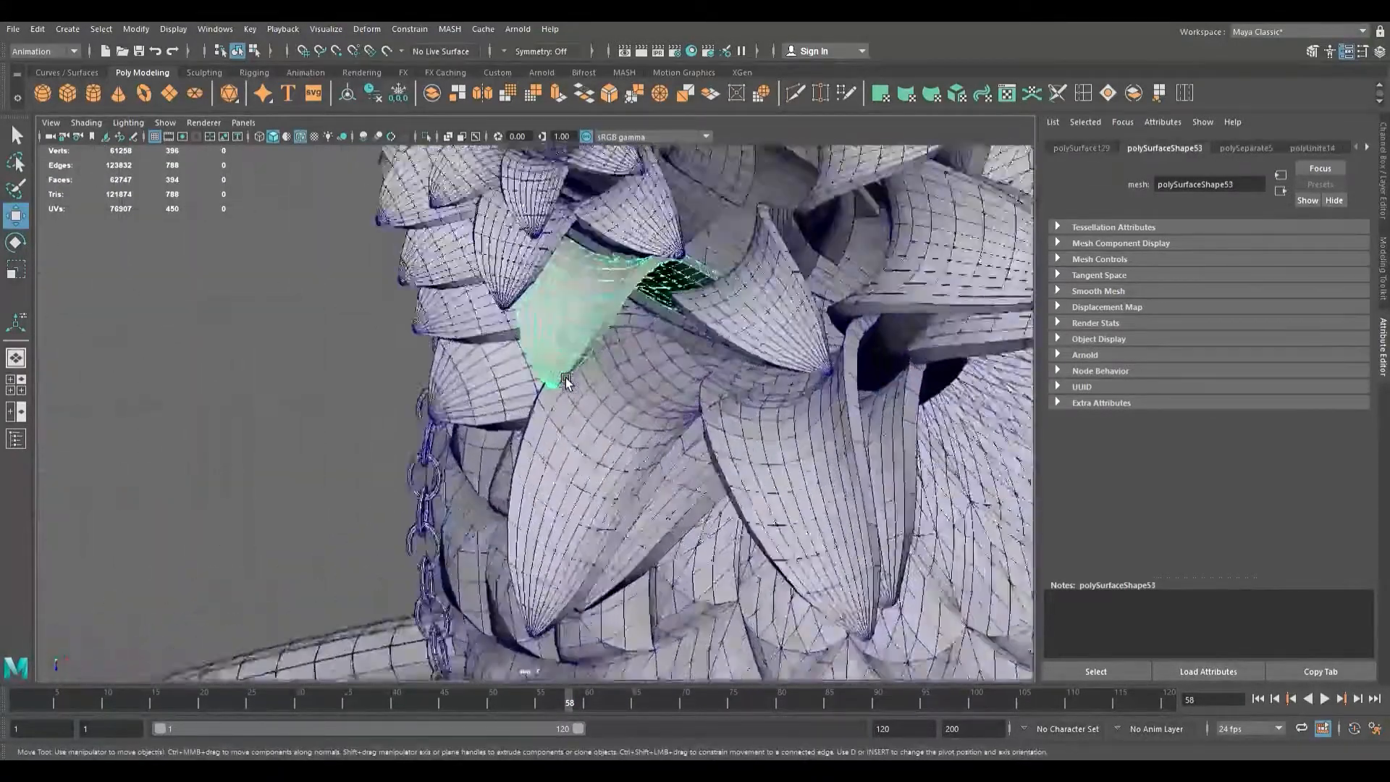
# - Stretch the selected leaf's tip vertices outward in the top view and delete the small leaf overlapping it
pyautogui.press('F9')
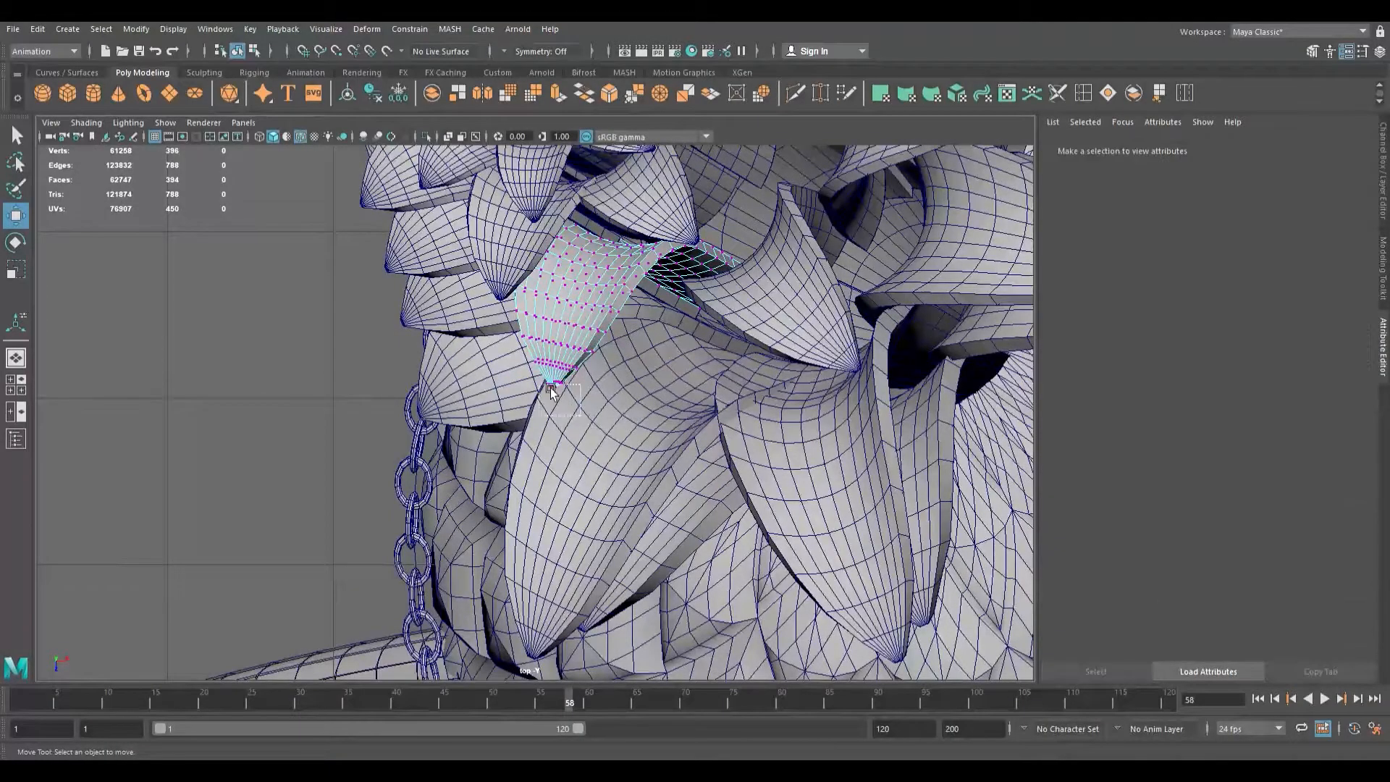
pyautogui.moveTo(552, 391); pyautogui.dragTo(548, 386)
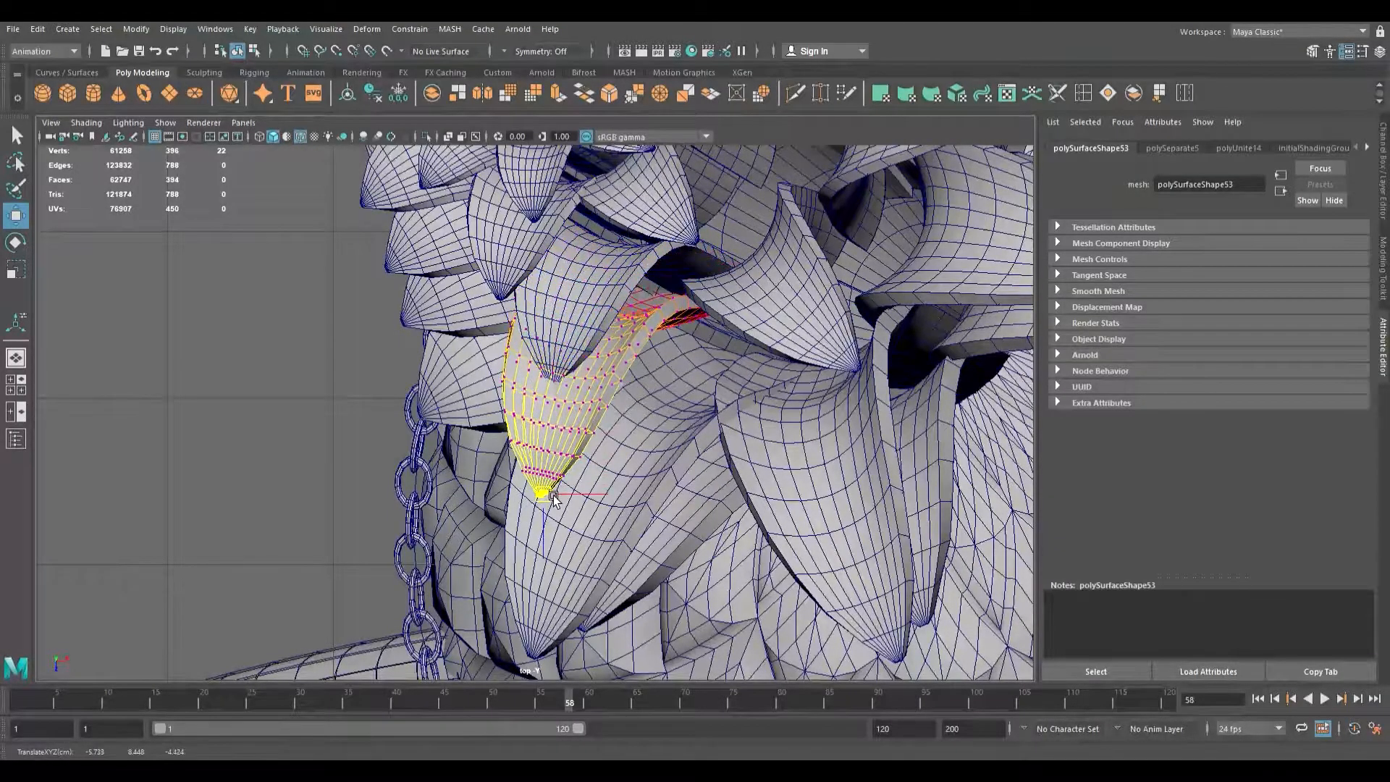
pyautogui.click(360, 317)
pyautogui.click(592, 290)
pyautogui.press('Delete')
# - Pull the next inner leaf's tip vertices outward in the top view and delete the small leaf crowding it
pyautogui.keyDown('alt'); pyautogui.moveTo(592, 291); pyautogui.dragTo(725, 433, button='middle'); pyautogui.keyUp('alt')
pyautogui.click(632, 381)
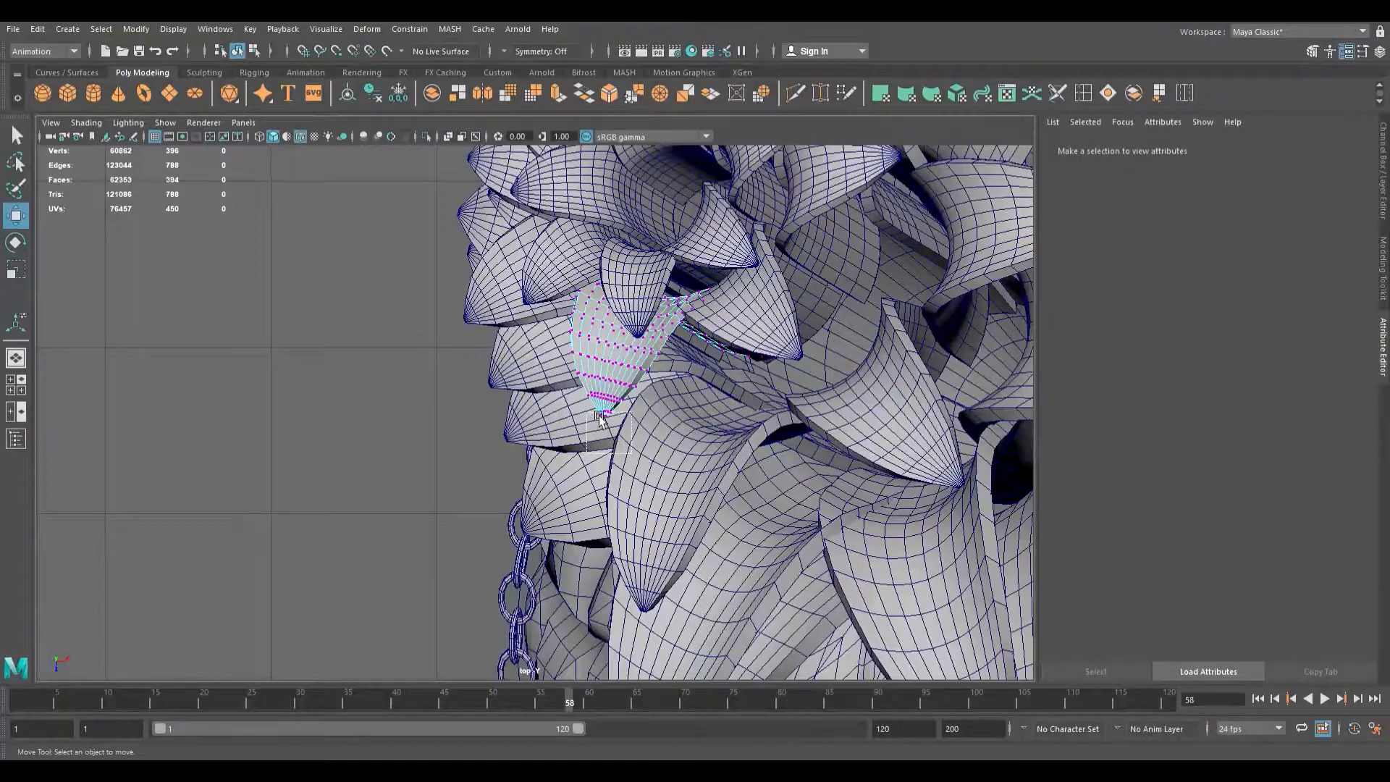
pyautogui.moveTo(600, 419); pyautogui.dragTo(600, 418)
pyautogui.moveTo(606, 446); pyautogui.dragTo(598, 511)
pyautogui.press('F8')
pyautogui.press('Delete')
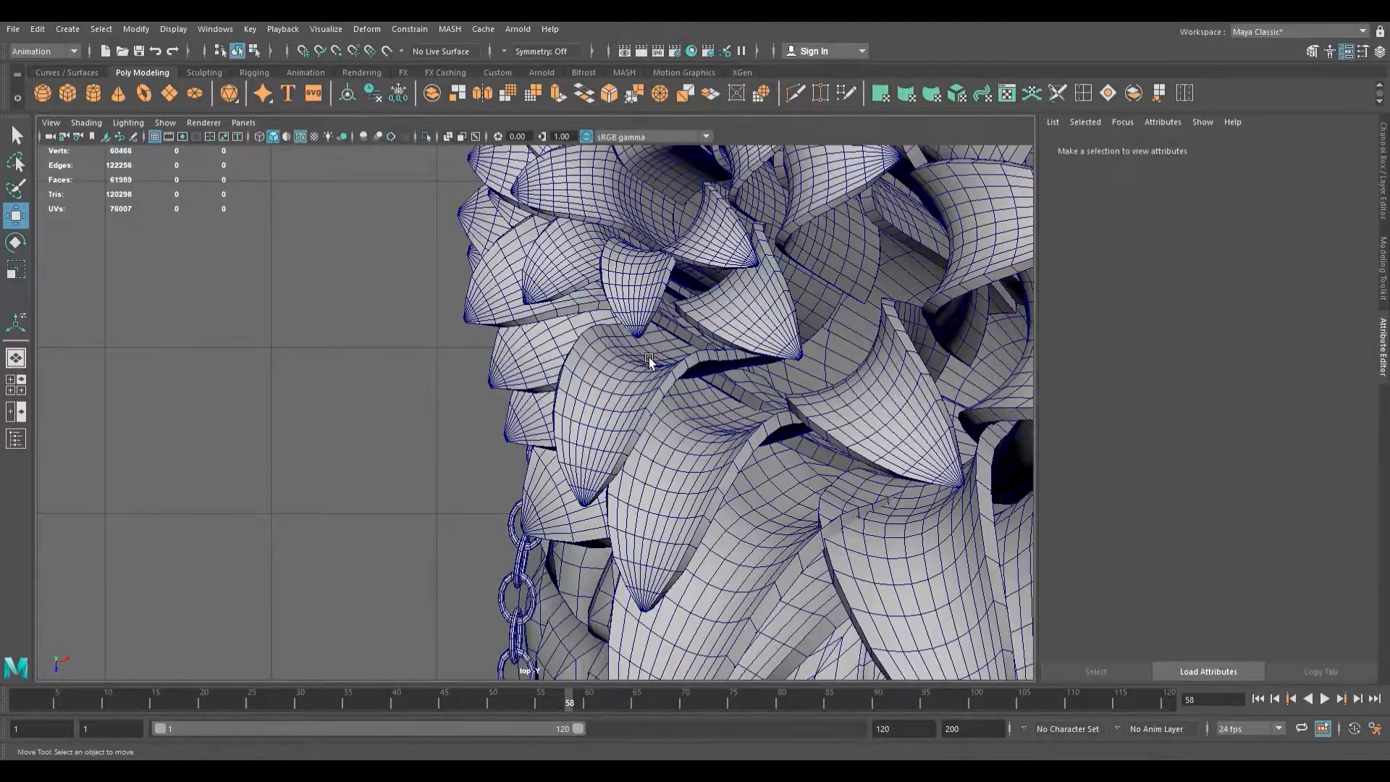
# - Soft-select the tip vertices of the leaf on the crown's outer side and extend them outward in the top view
pyautogui.keyDown('alt'); pyautogui.moveTo(647, 346); pyautogui.dragTo(689, 432, button='middle'); pyautogui.keyUp('alt')
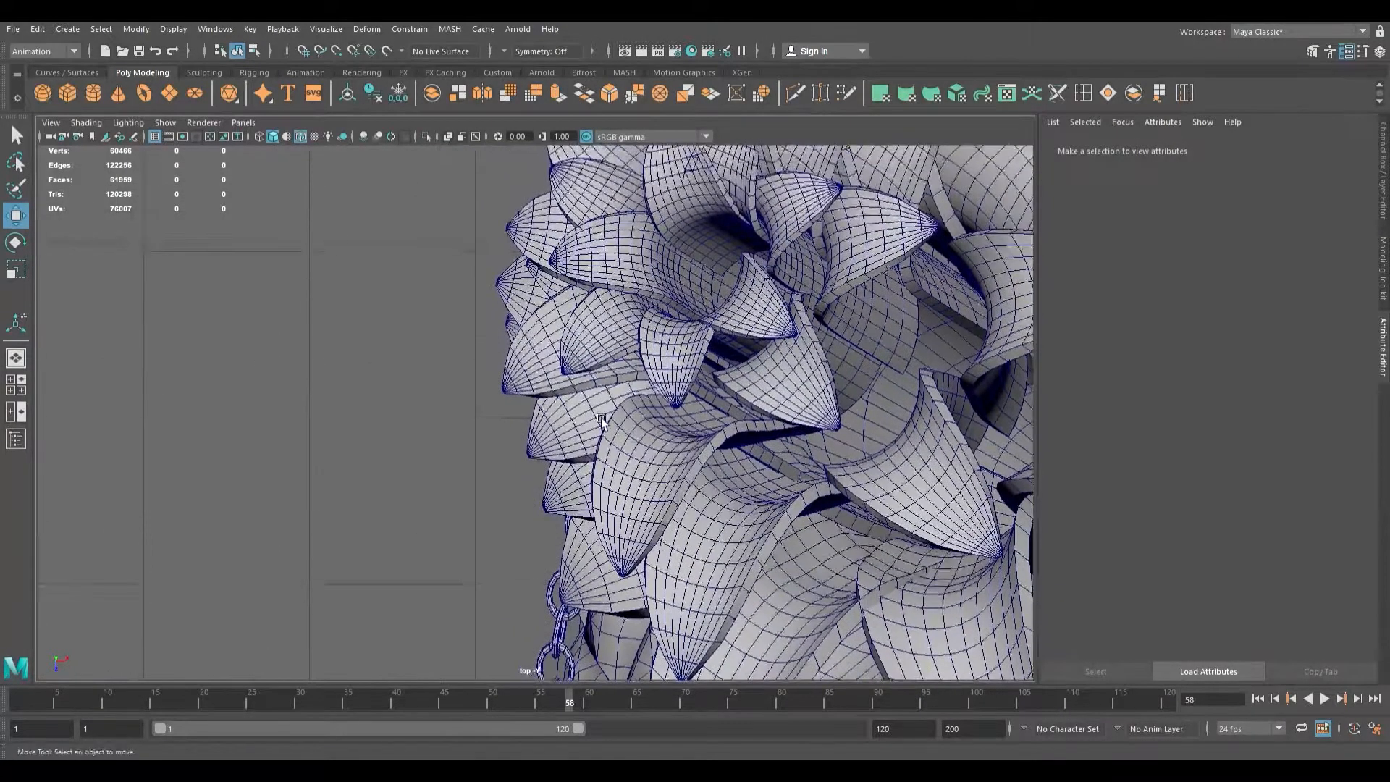
pyautogui.click(566, 390)
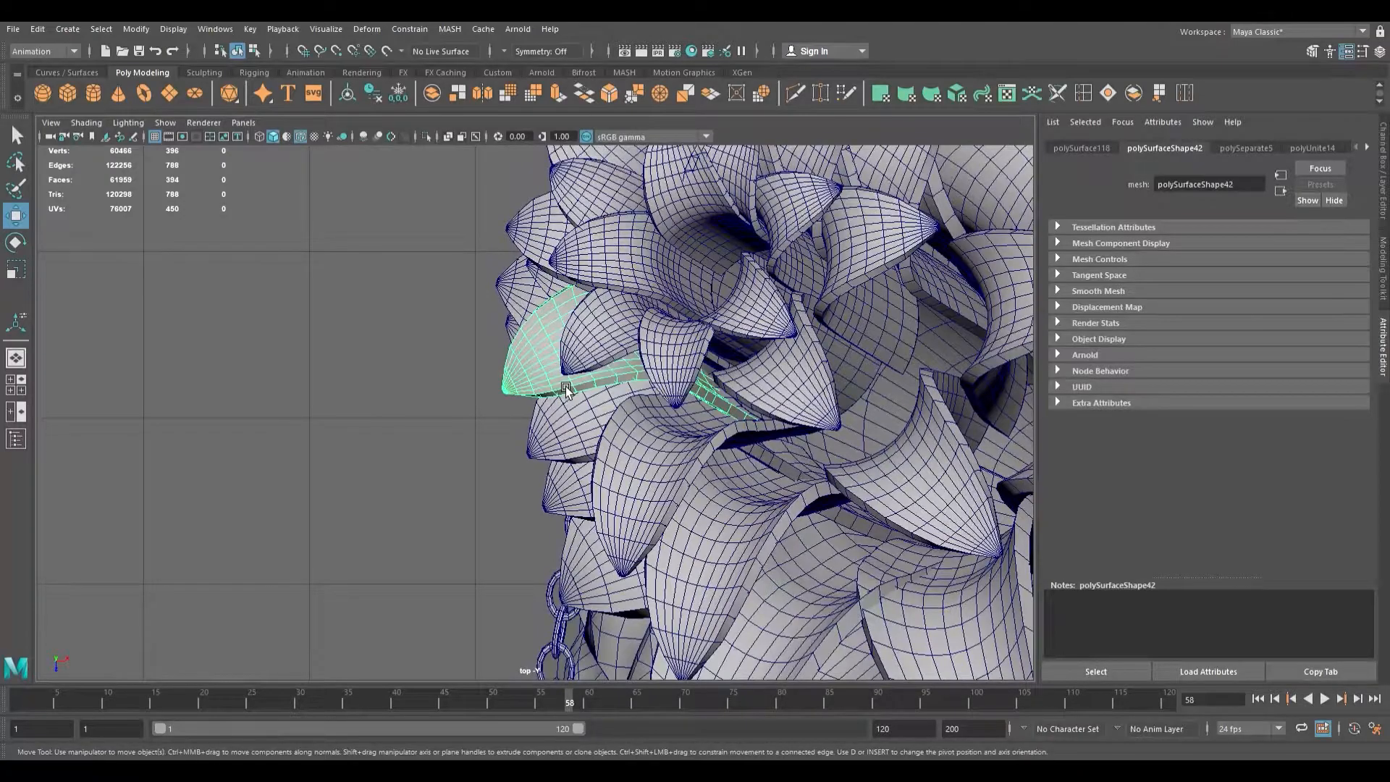
pyautogui.scroll(2, 558, 388)
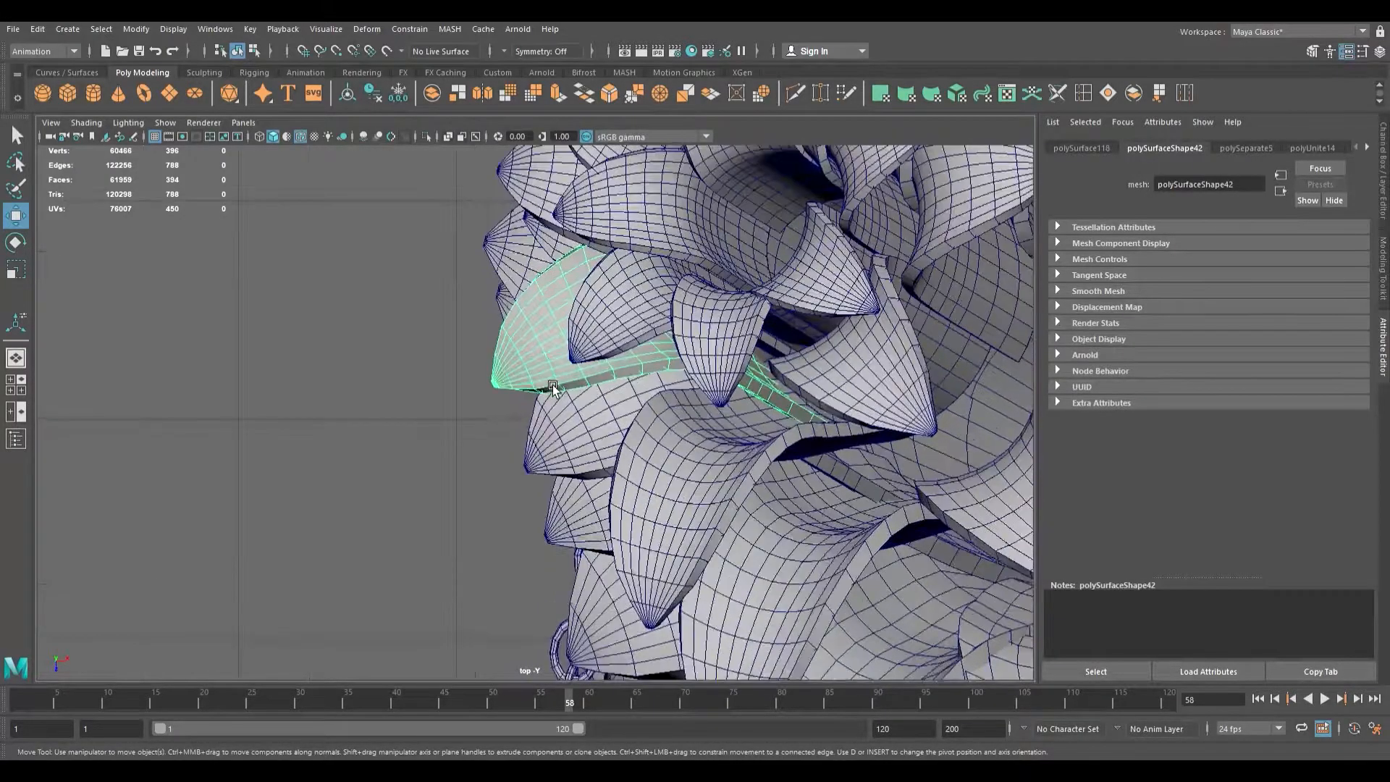
pyautogui.moveTo(483, 375); pyautogui.dragTo(445, 378, button='right')
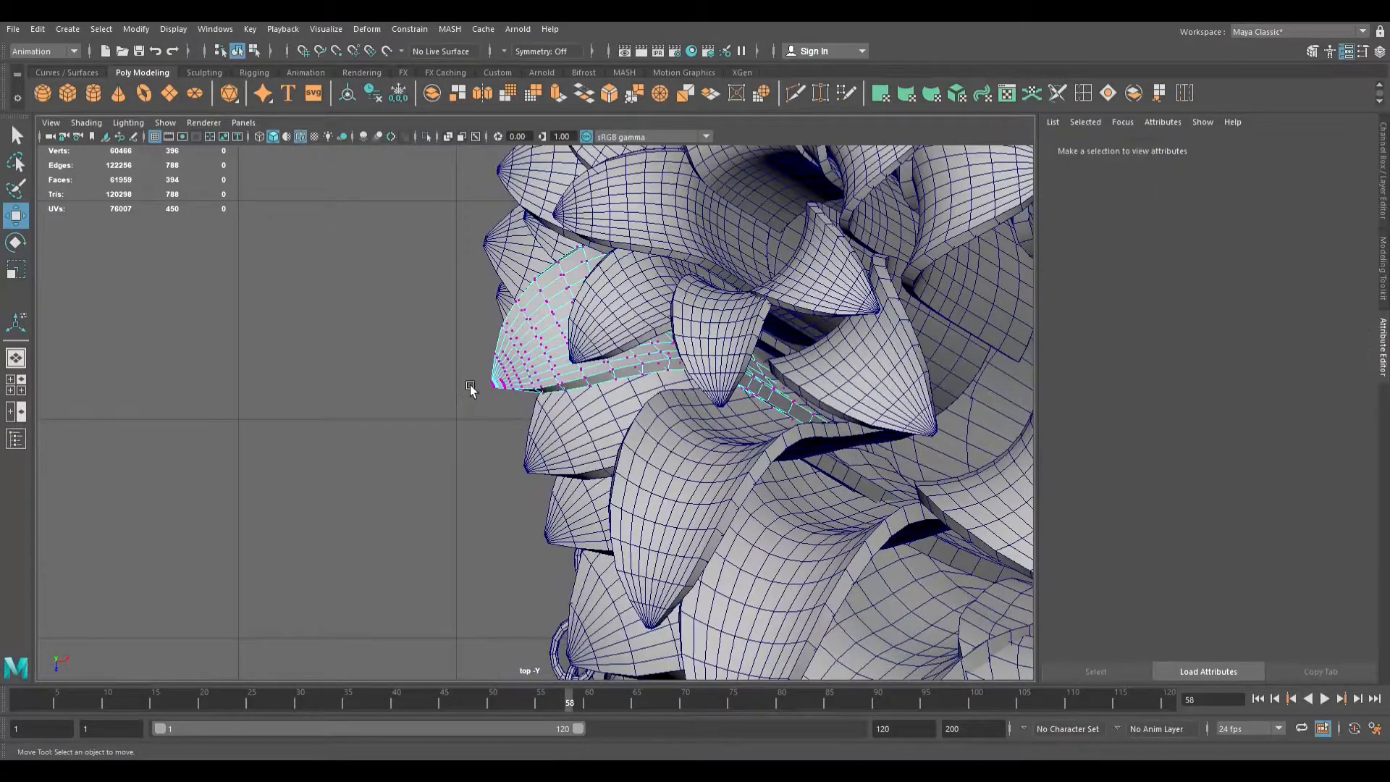
pyautogui.moveTo(520, 402); pyautogui.dragTo(519, 402)
pyautogui.scroll(8, 520, 398)
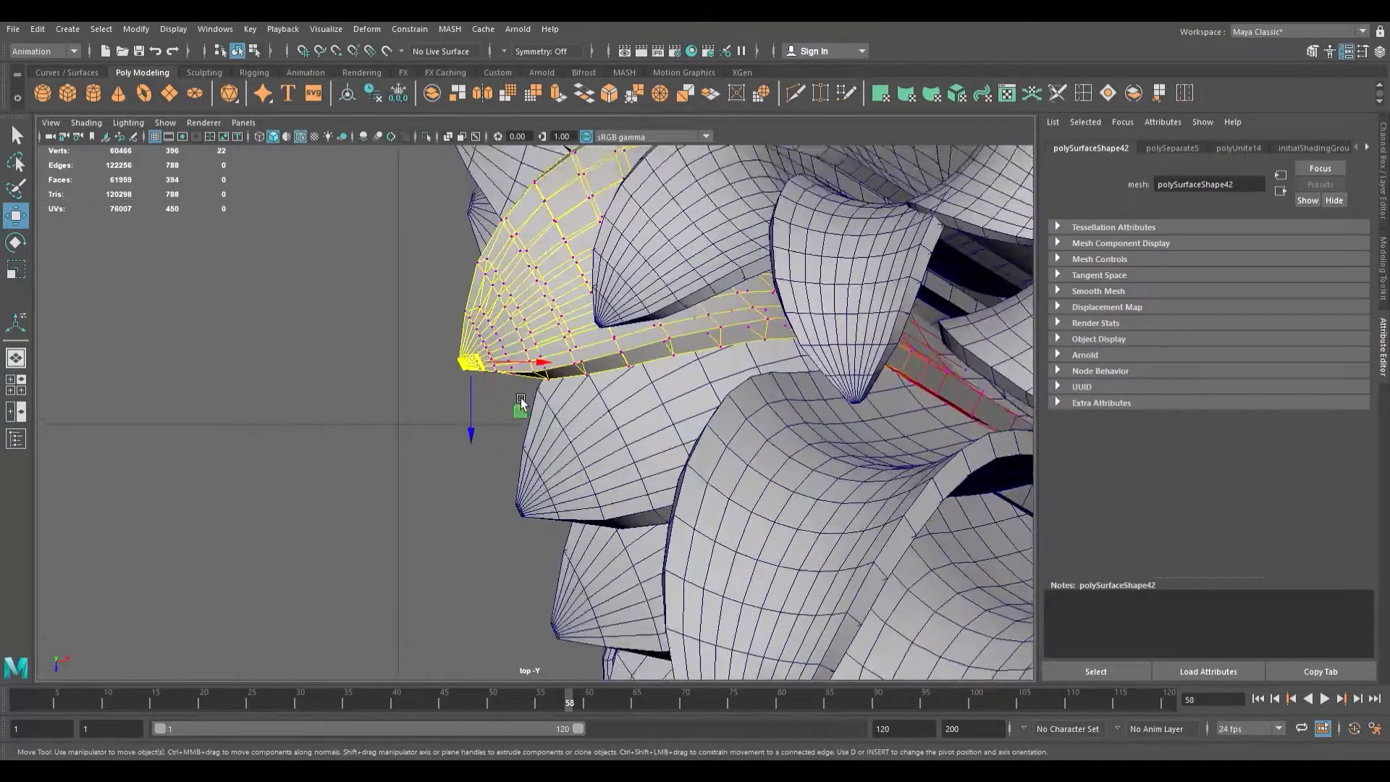
pyautogui.scroll(-10, 449, 347)
pyautogui.scroll(7, 496, 403)
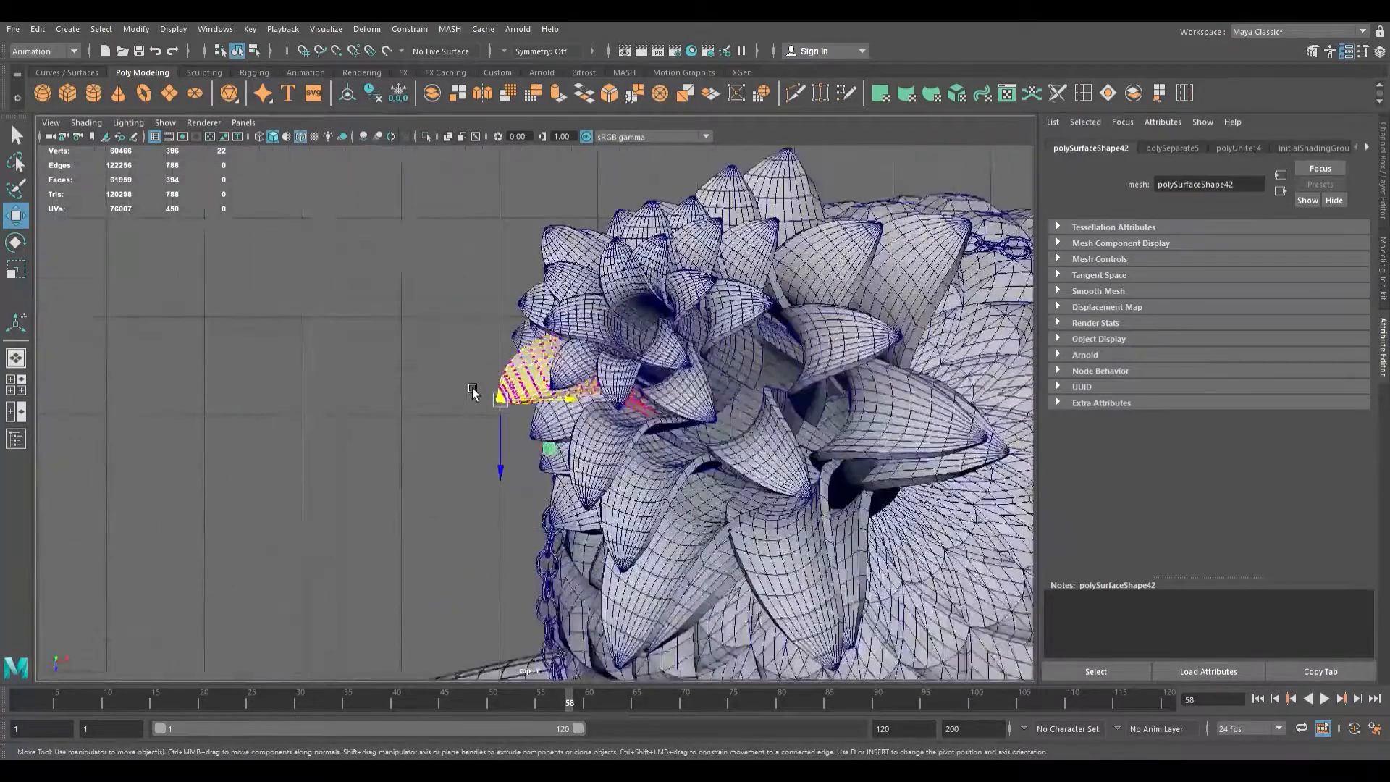
pyautogui.moveTo(495, 402)
pyautogui.mouseDown()
pyautogui.moveTo(450, 437)
pyautogui.moveTo(476, 406)
pyautogui.mouseUp()
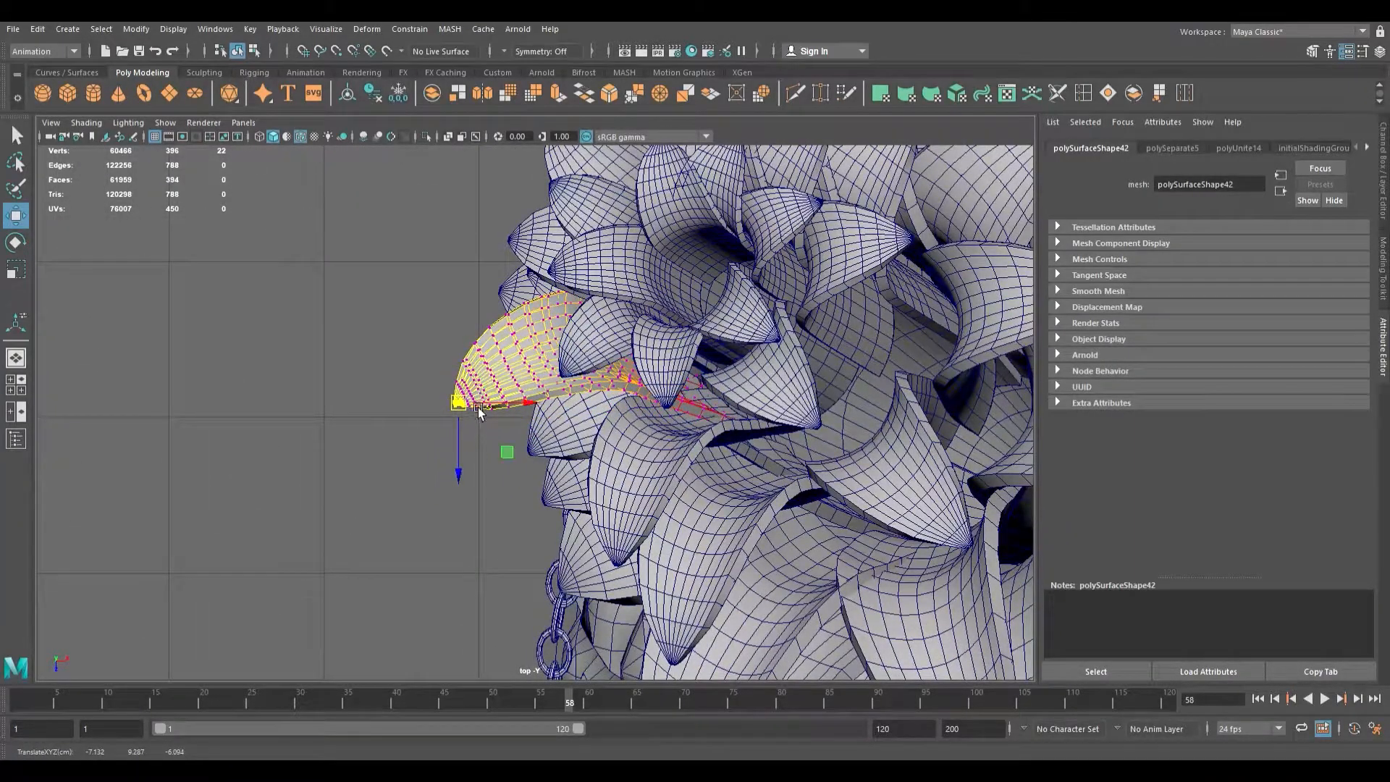
# - Pull the tip vertices of the curled mid-crown side leaf outward in the perspective view
pyautogui.press('space')
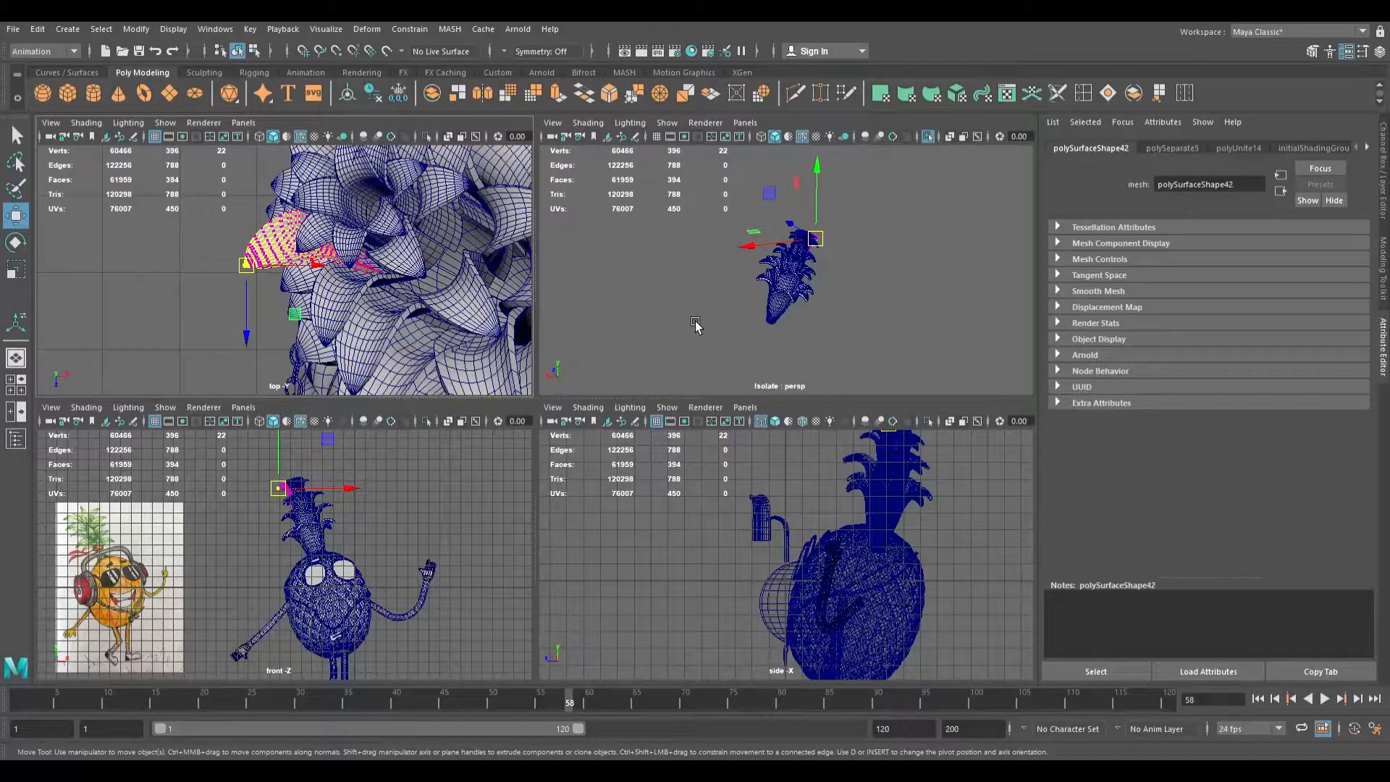
pyautogui.press('space')
pyautogui.keyDown('alt'); pyautogui.moveTo(630, 366); pyautogui.dragTo(804, 347); pyautogui.keyUp('alt')
pyautogui.scroll(3, 653, 332)
pyautogui.scroll(6, 726, 366)
pyautogui.moveTo(726, 366)
pyautogui.keyDown('alt'); pyautogui.mouseDown()
pyautogui.moveTo(713, 344)
pyautogui.moveTo(741, 317)
pyautogui.moveTo(619, 354)
pyautogui.moveTo(650, 331)
pyautogui.moveTo(618, 323)
pyautogui.moveTo(561, 346)
pyautogui.moveTo(640, 368)
pyautogui.moveTo(702, 314)
pyautogui.moveTo(629, 405)
pyautogui.moveTo(595, 380)
pyautogui.moveTo(488, 388)
pyautogui.mouseUp(); pyautogui.keyUp('alt')
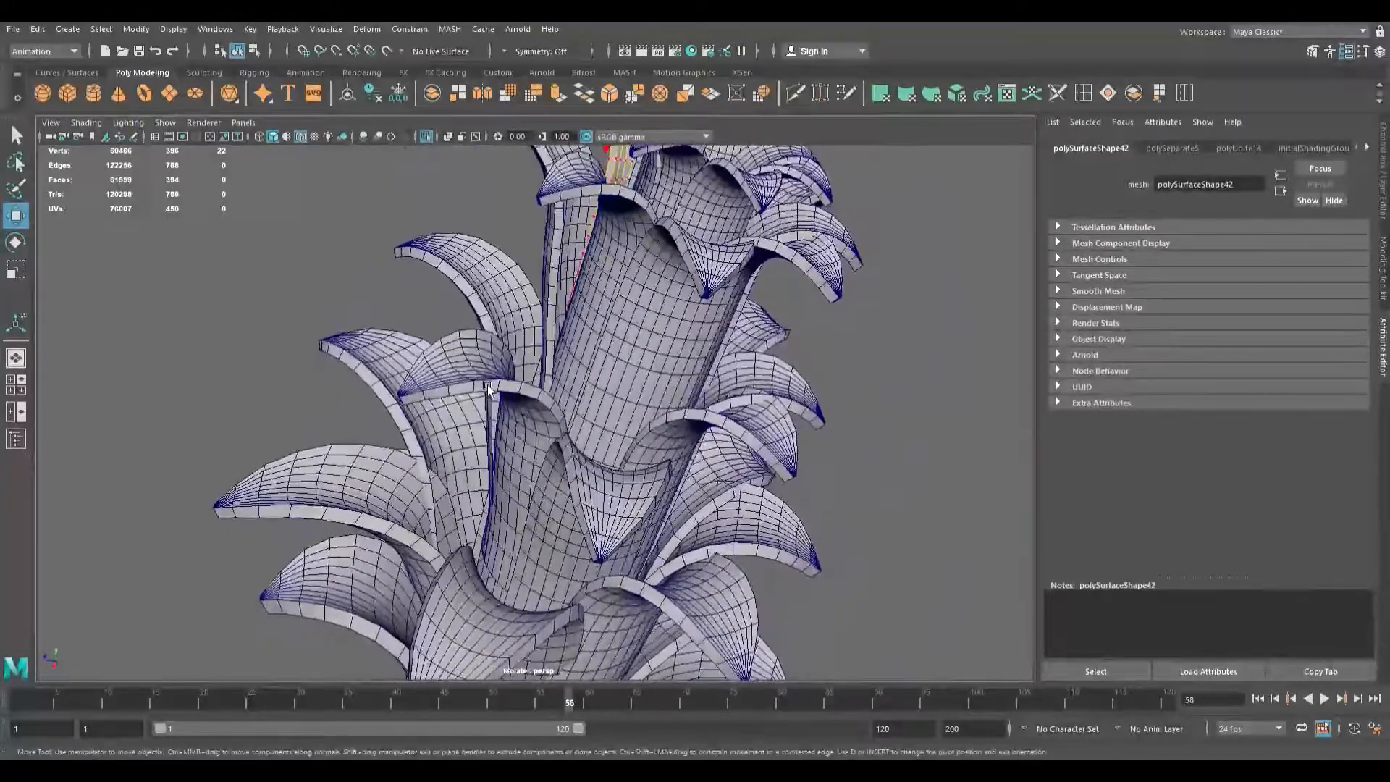
pyautogui.click(373, 378)
pyautogui.keyDown('alt'); pyautogui.moveTo(373, 378); pyautogui.dragTo(373, 353); pyautogui.keyUp('alt')
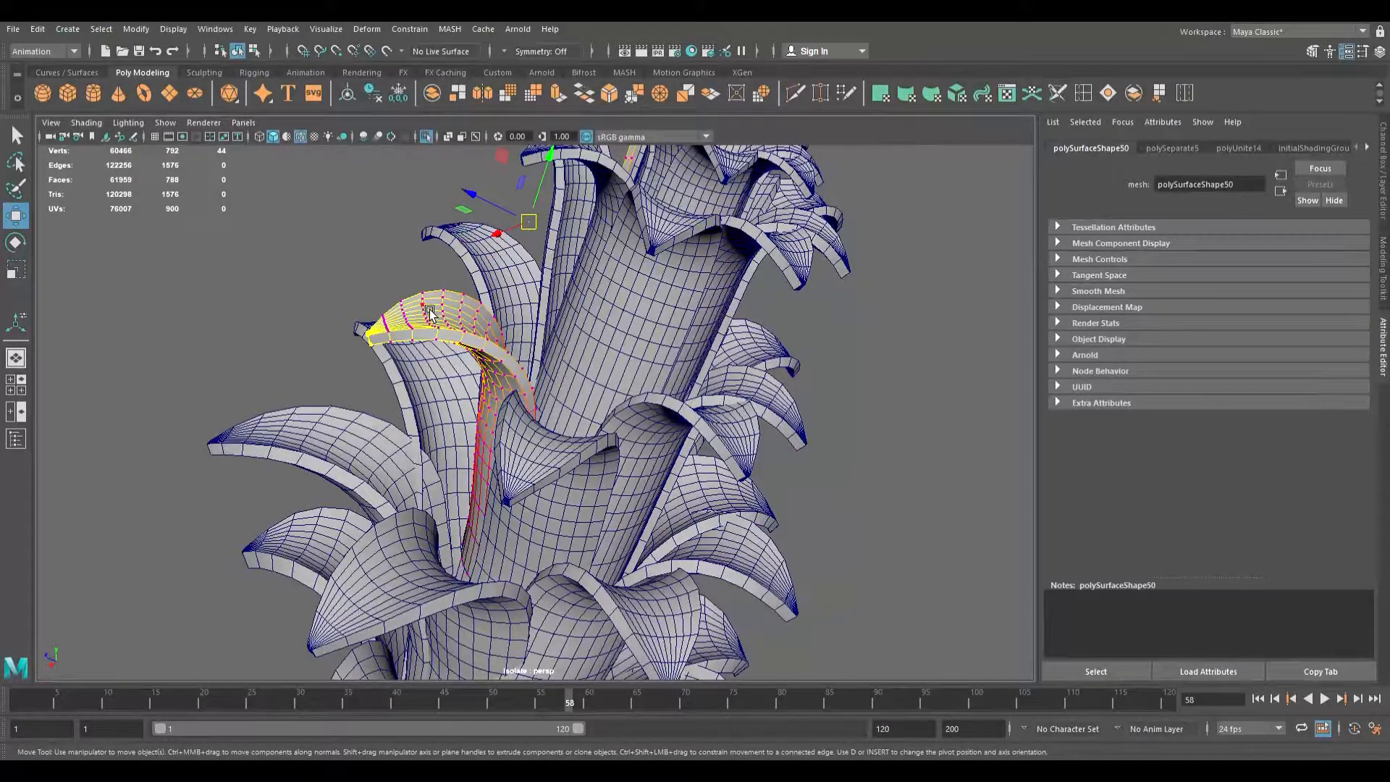
pyautogui.moveTo(375, 343); pyautogui.dragTo(298, 334)
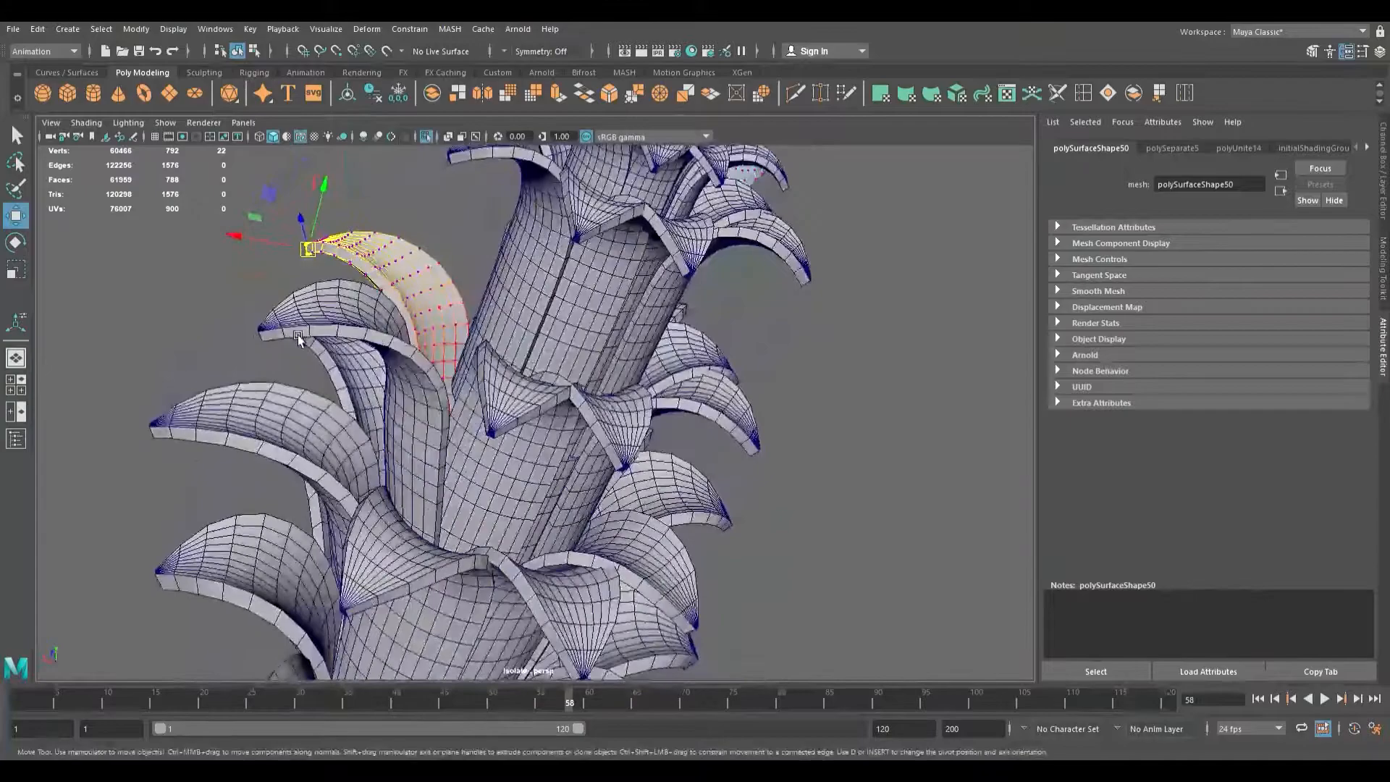
# - Extend the tip vertices of the curled leaf just below outward from the crown, and return to object selection
pyautogui.click(293, 334)
pyautogui.moveTo(198, 335); pyautogui.dragTo(183, 334, button='right')
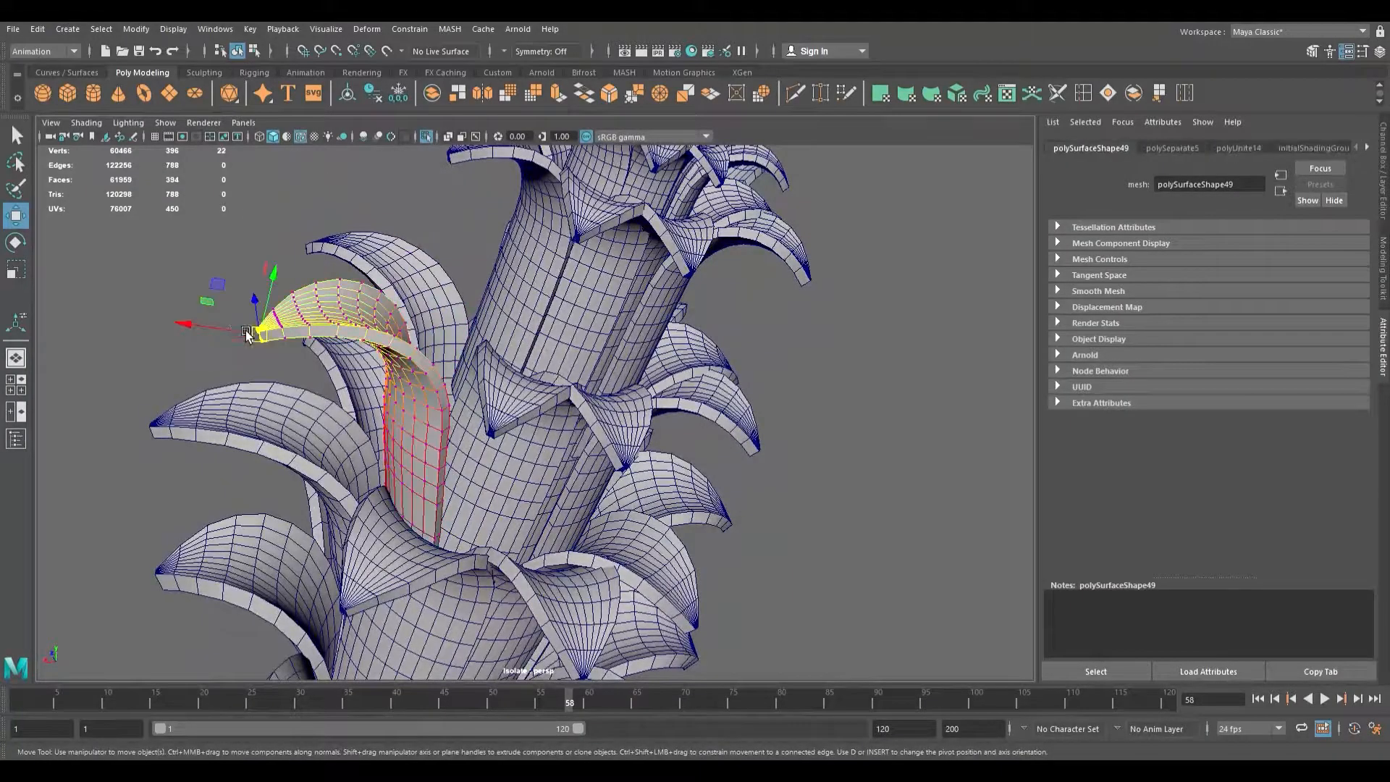
pyautogui.moveTo(275, 340)
pyautogui.mouseDown()
pyautogui.moveTo(217, 359)
pyautogui.moveTo(253, 345)
pyautogui.mouseUp()
pyautogui.click(293, 284)
pyautogui.keyDown('alt'); pyautogui.moveTo(301, 293); pyautogui.dragTo(376, 332, button='middle'); pyautogui.keyUp('alt')
pyautogui.moveTo(416, 307); pyautogui.dragTo(424, 320)
pyautogui.moveTo(427, 328); pyautogui.dragTo(457, 315, button='right')
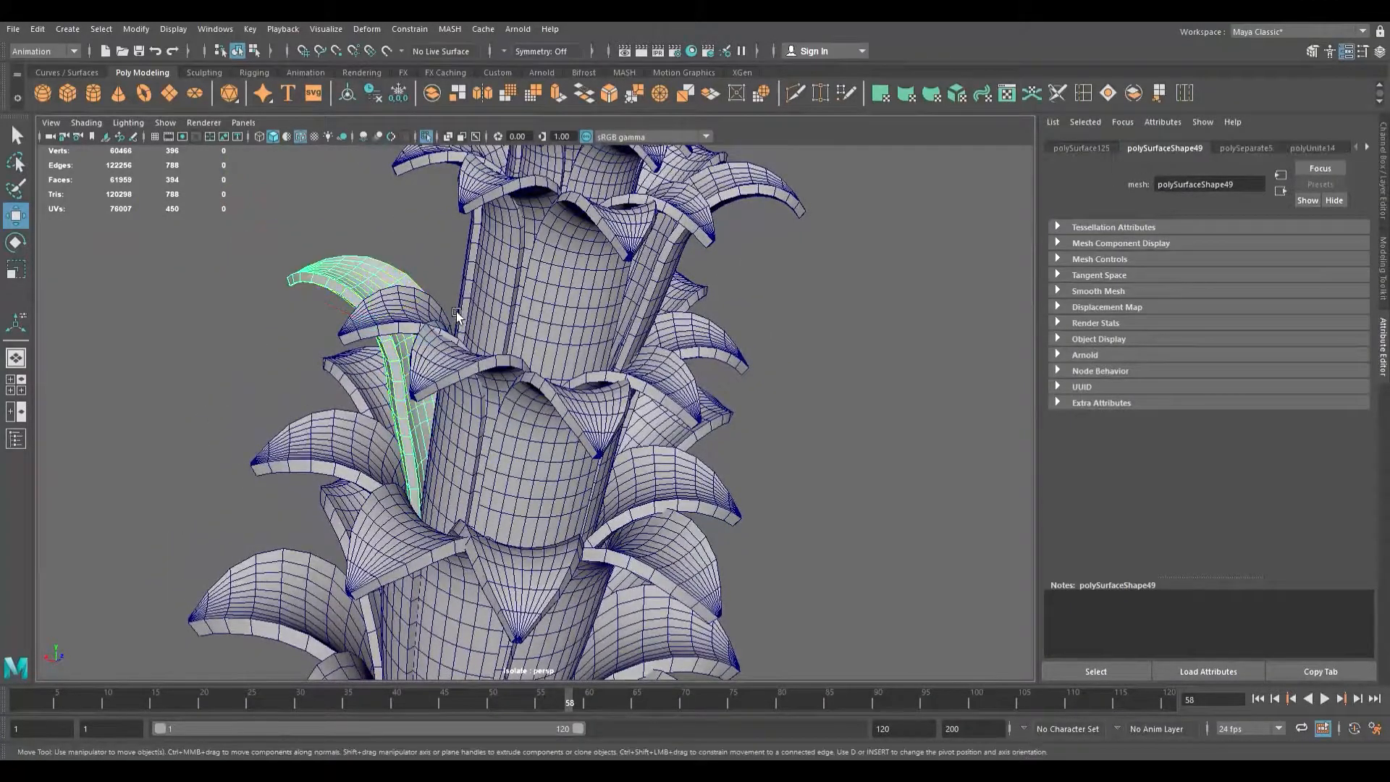
# - Soft-select the tip vertices of the adjoining mid-crown leaf and reshape its curl outward
pyautogui.click(422, 323)
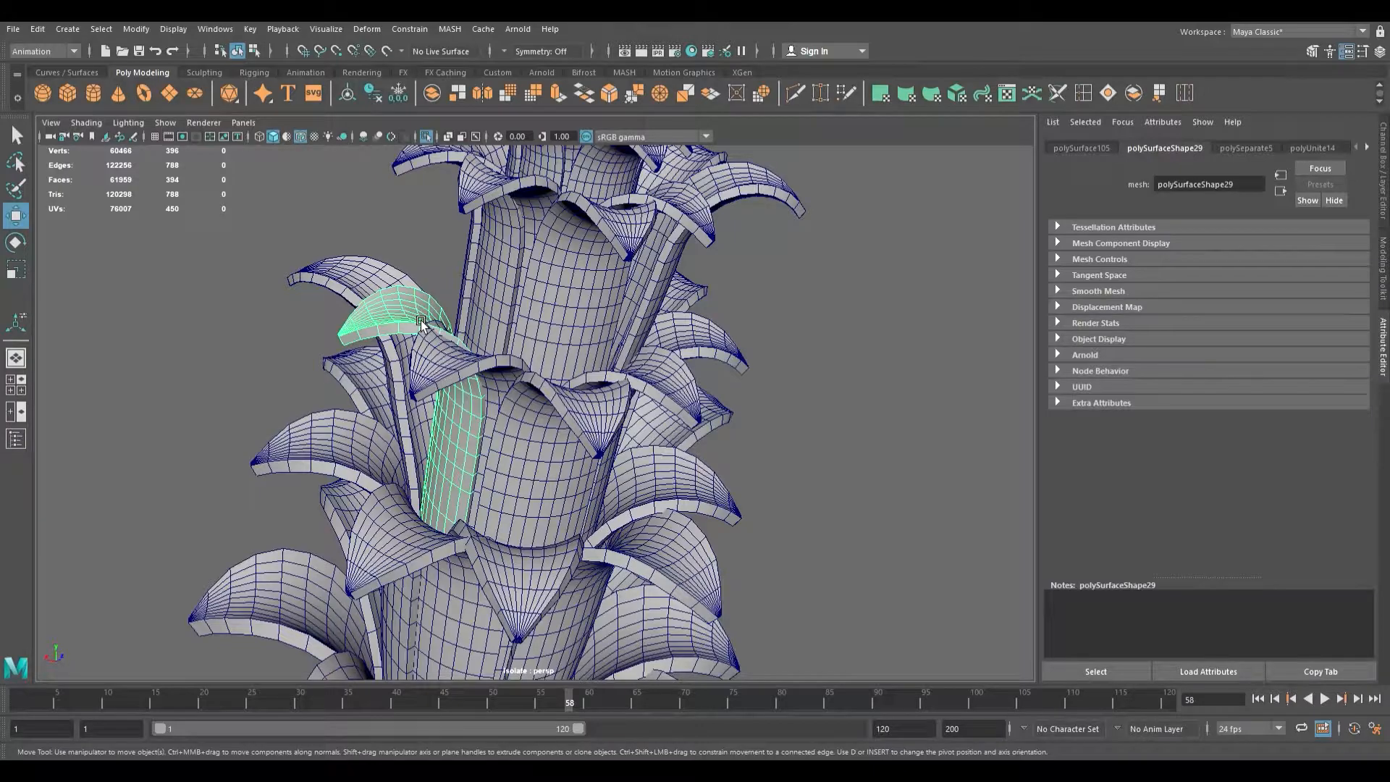
pyautogui.keyDown('alt'); pyautogui.moveTo(461, 325); pyautogui.dragTo(400, 372); pyautogui.keyUp('alt')
pyautogui.scroll(5, 371, 356)
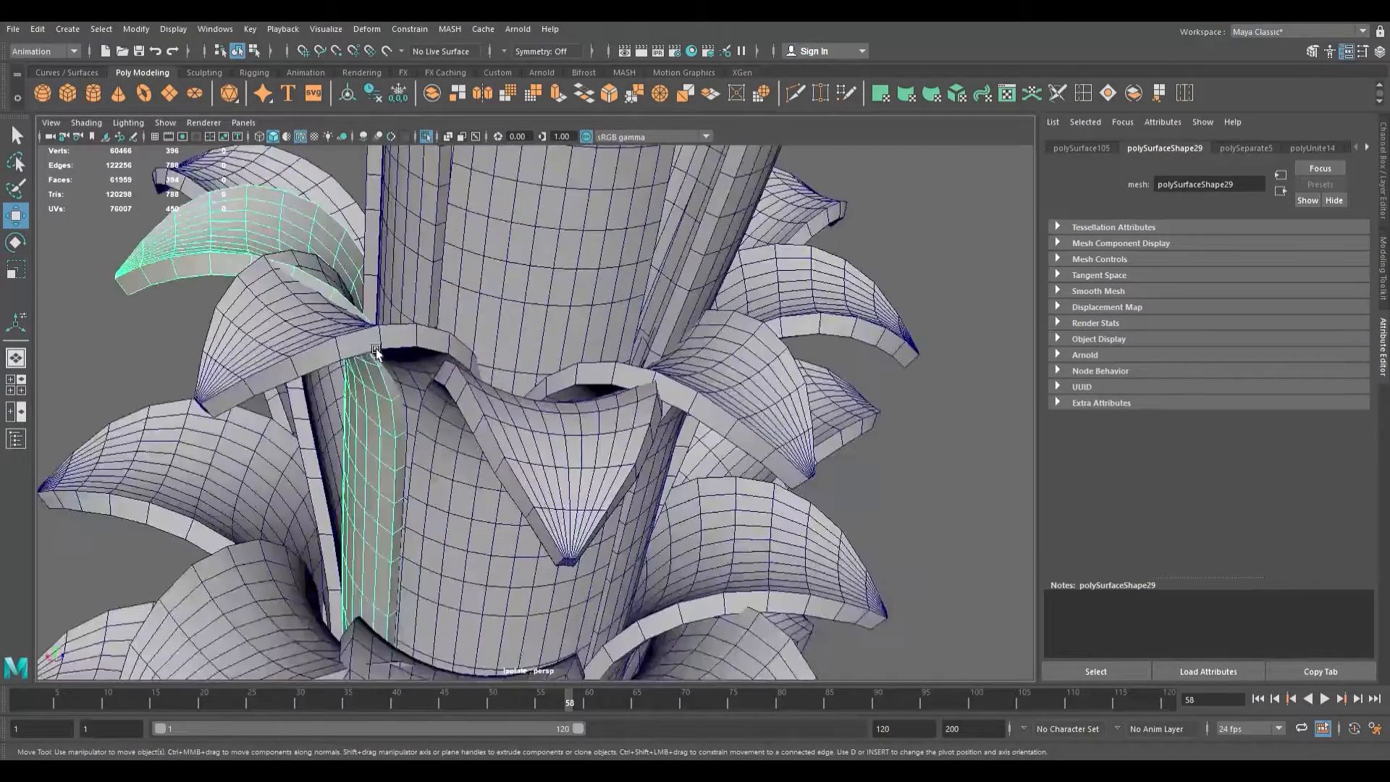
pyautogui.keyDown('alt'); pyautogui.moveTo(253, 278); pyautogui.dragTo(391, 340, button='middle'); pyautogui.keyUp('alt')
pyautogui.moveTo(320, 336); pyautogui.dragTo(279, 339, button='right')
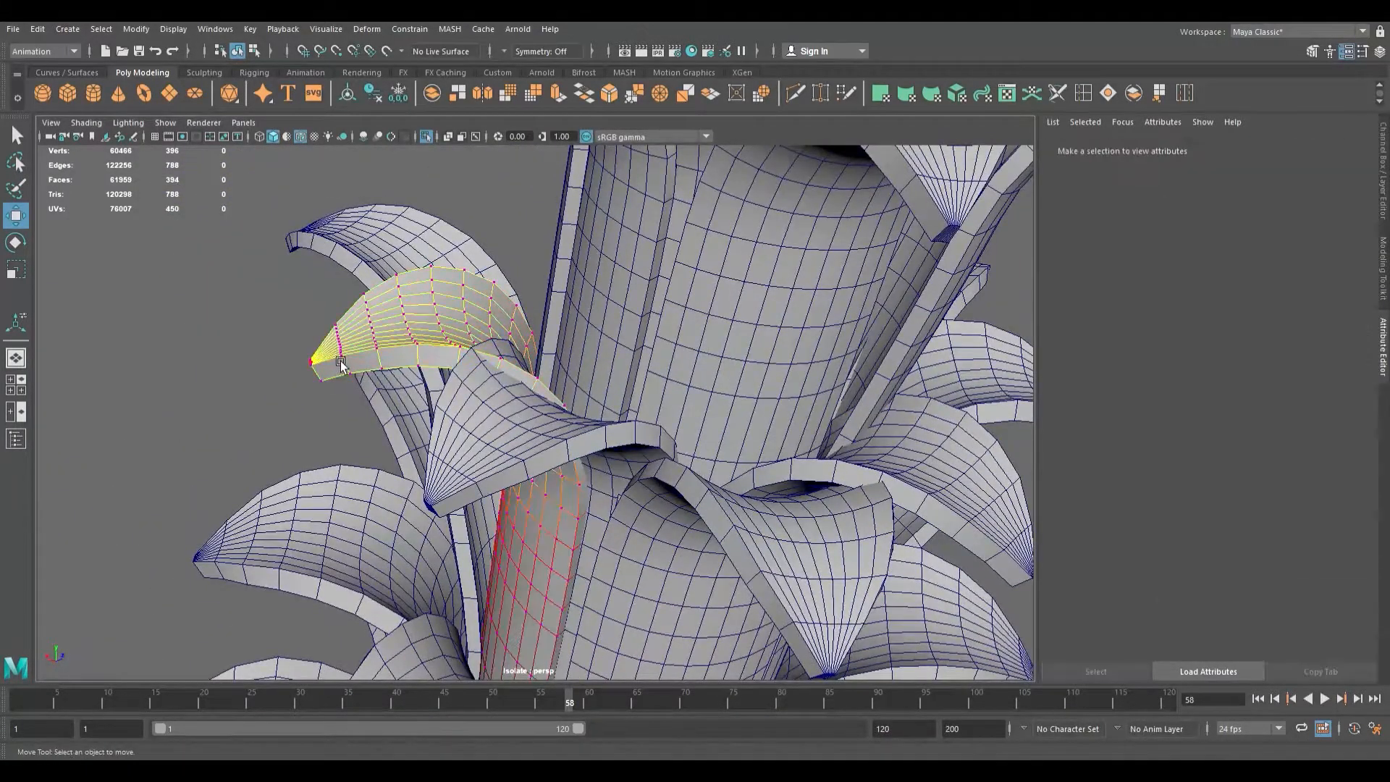
pyautogui.moveTo(340, 401); pyautogui.dragTo(454, 410)
pyautogui.scroll(-5, 434, 317)
pyautogui.scroll(-5, 637, 392)
pyautogui.scroll(8, 621, 478)
pyautogui.scroll(8, 539, 404)
# - Select the tip vertices of another curled leaf in the same tier from close up and reposition its tip
pyautogui.click(365, 399)
pyautogui.keyDown('alt'); pyautogui.moveTo(365, 399); pyautogui.dragTo(270, 415); pyautogui.keyUp('alt')
pyautogui.press('F9')
pyautogui.scroll(-5, 338, 409)
pyautogui.keyDown('alt'); pyautogui.moveTo(433, 437); pyautogui.dragTo(439, 402); pyautogui.keyUp('alt')
pyautogui.click(439, 401)
pyautogui.moveTo(419, 400); pyautogui.dragTo(352, 372, button='right')
pyautogui.scroll(8, 419, 402)
pyautogui.scroll(-5, 420, 402)
pyautogui.moveTo(410, 397)
pyautogui.keyDown('alt'); pyautogui.mouseDown()
pyautogui.moveTo(357, 397)
pyautogui.moveTo(561, 378)
pyautogui.moveTo(404, 412)
pyautogui.mouseUp(); pyautogui.keyUp('alt')
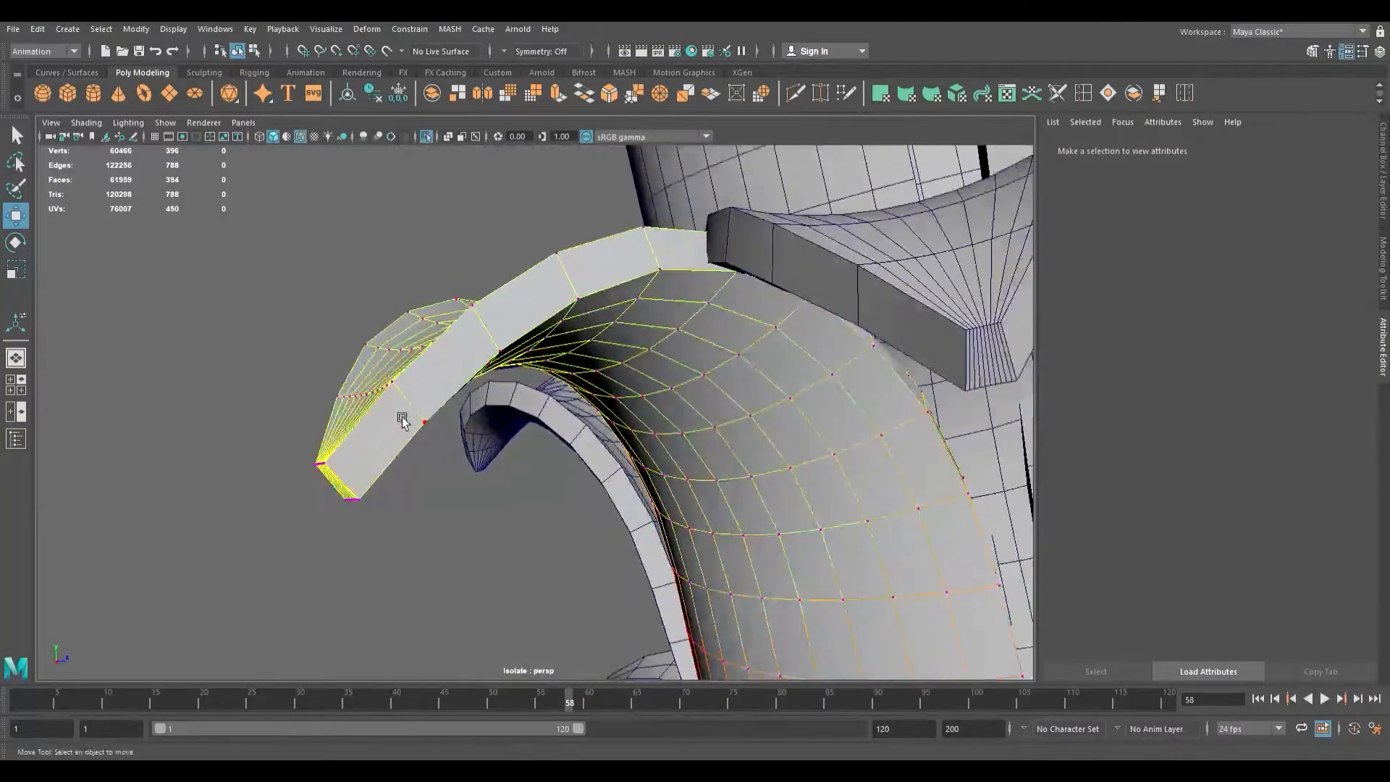
pyautogui.moveTo(381, 540); pyautogui.dragTo(383, 542)
pyautogui.scroll(-6, 377, 467)
pyautogui.keyDown('alt'); pyautogui.moveTo(580, 466); pyautogui.dragTo(552, 510); pyautogui.keyUp('alt')
pyautogui.scroll(-4, 553, 474)
pyautogui.moveTo(460, 551); pyautogui.dragTo(706, 466)
pyautogui.scroll(-5, 467, 474)
pyautogui.scroll(5, 558, 489)
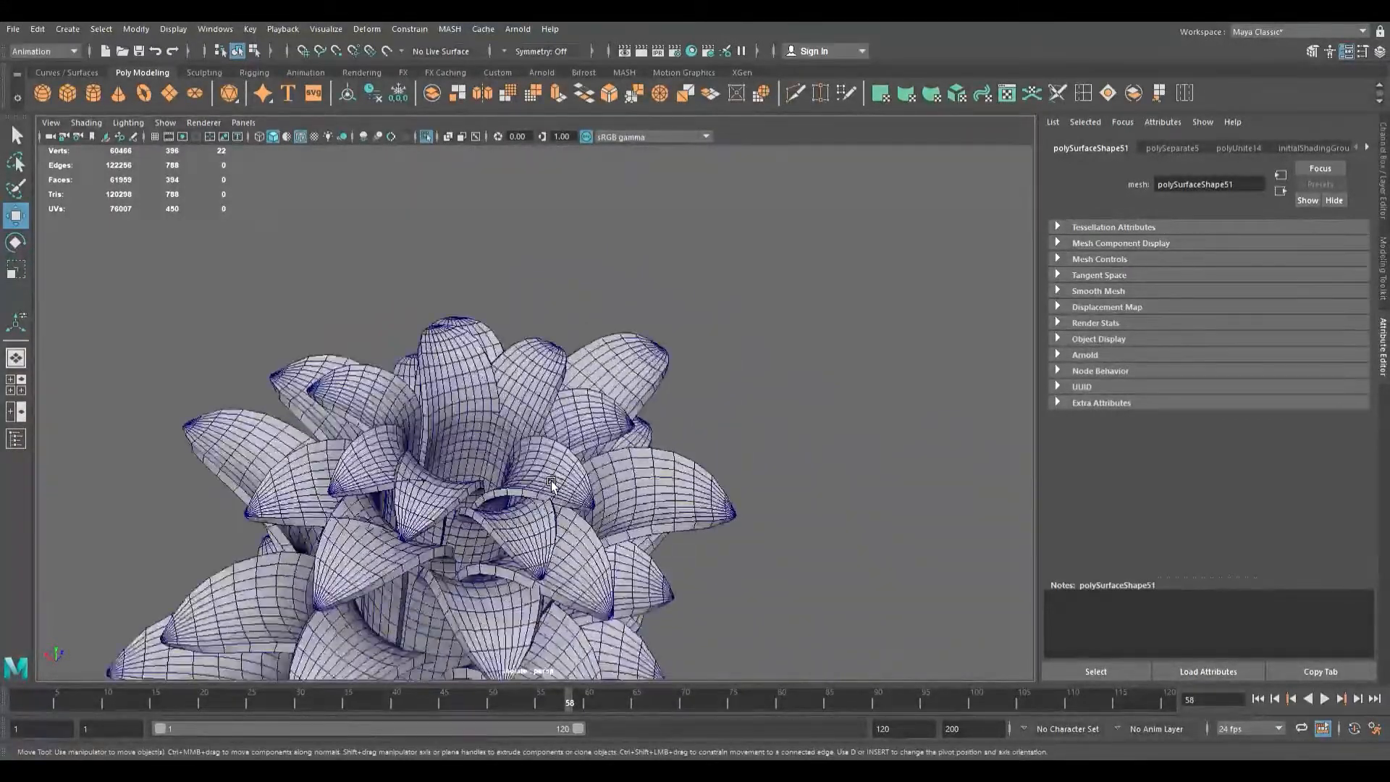
# - Select a small innermost leaf at the crown's top and add a Center Pivot shortcut to the Poly Modeling shelf
pyautogui.click(460, 508)
pyautogui.keyDown('alt'); pyautogui.moveTo(460, 509); pyautogui.dragTo(436, 494); pyautogui.keyUp('alt')
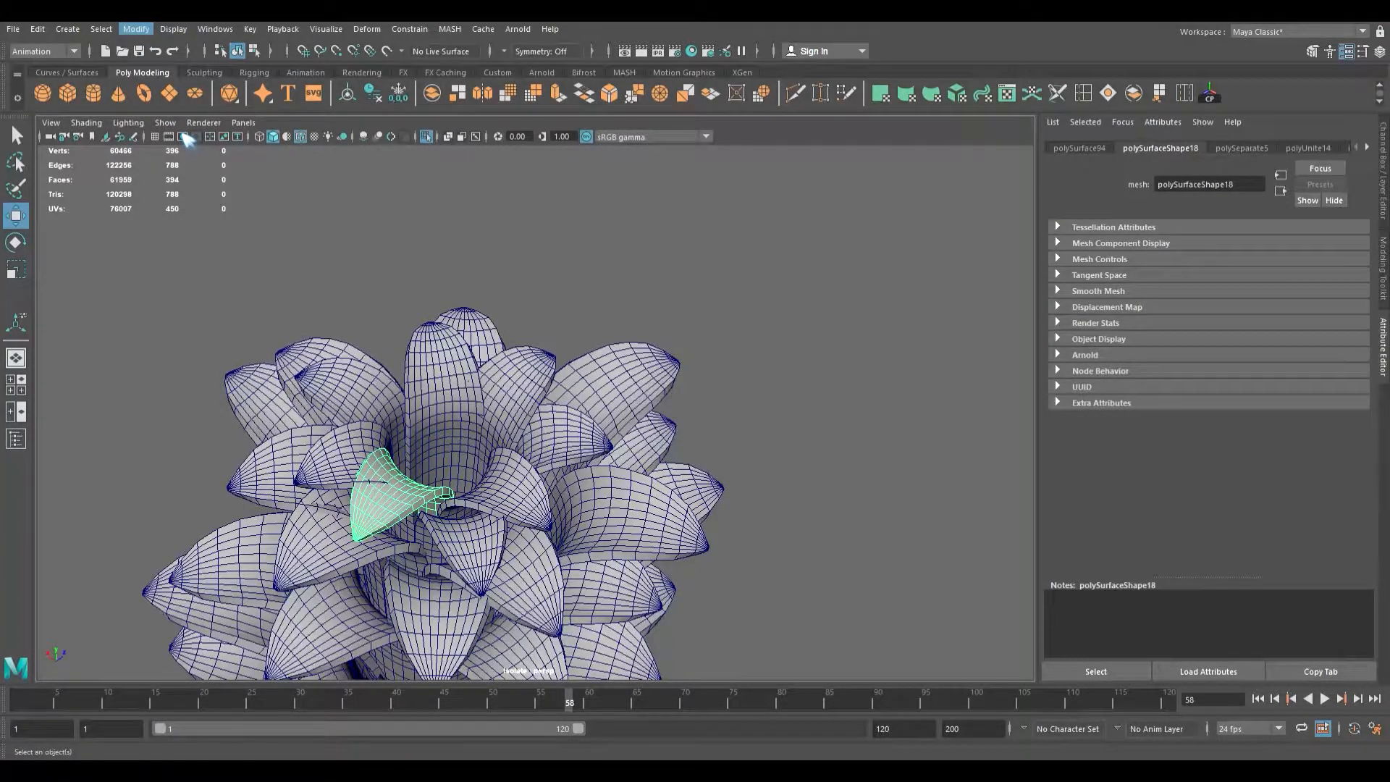
pyautogui.keyDown('alt'); pyautogui.moveTo(409, 564); pyautogui.dragTo(454, 479); pyautogui.keyUp('alt')
# - Center the pivots of the individual innermost leaves around the crown's top opening
pyautogui.click(371, 463)
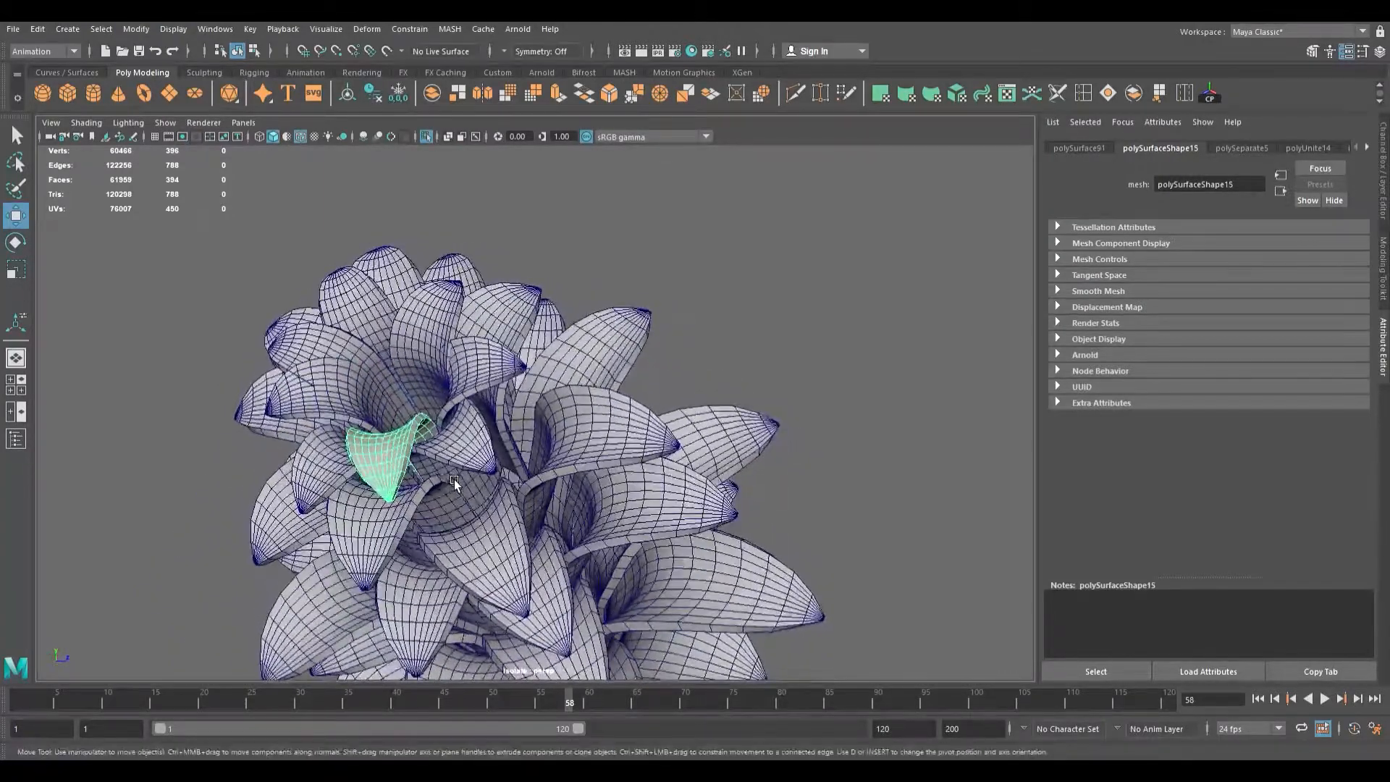
pyautogui.click(492, 442)
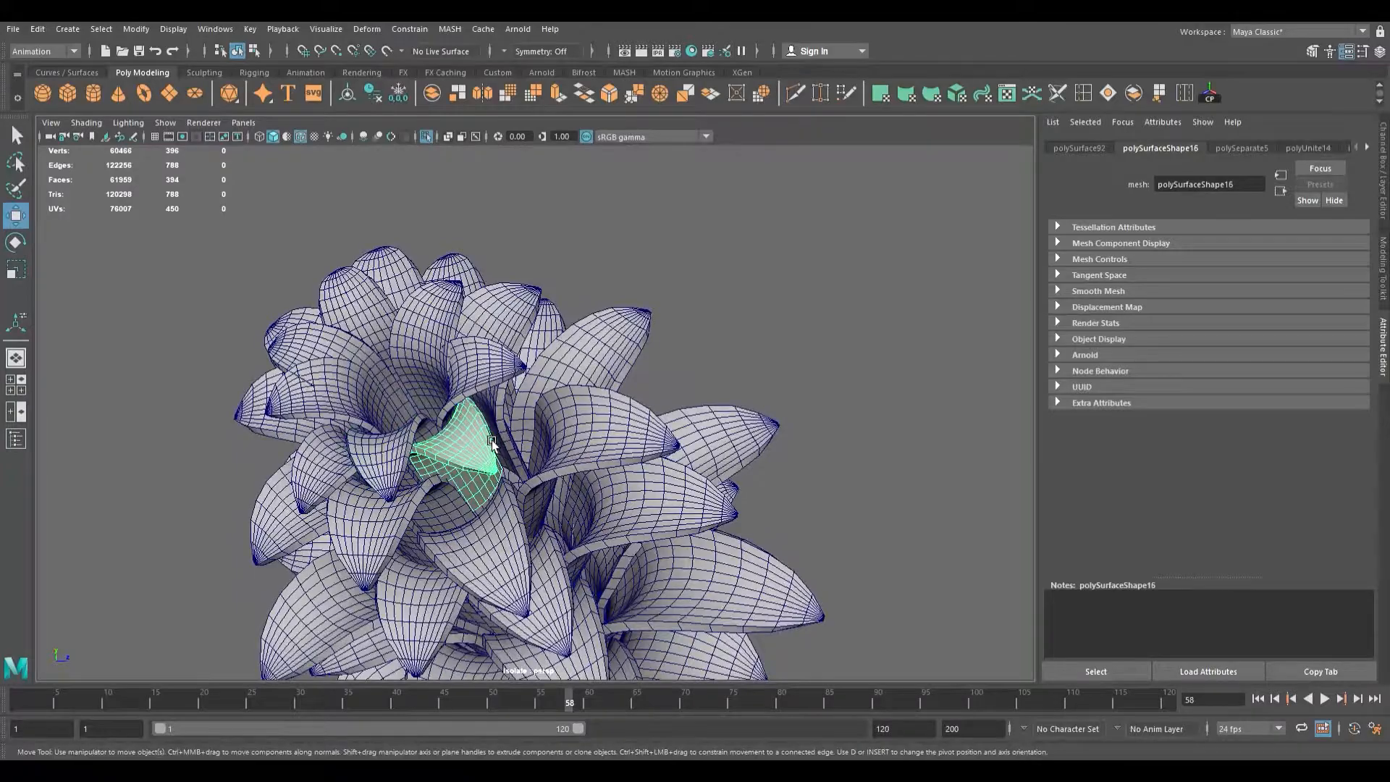
pyautogui.click(481, 377)
pyautogui.click(435, 314)
pyautogui.click(372, 316)
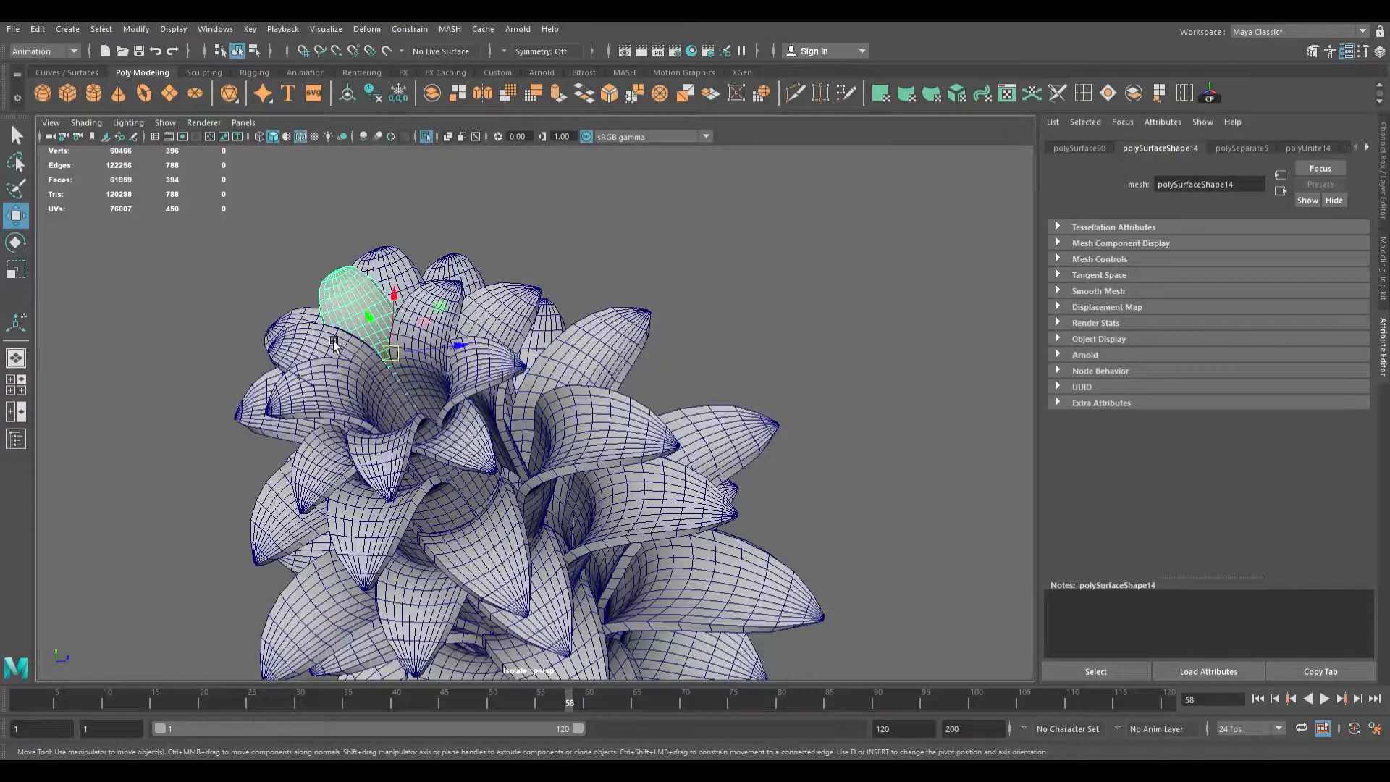
pyautogui.click(330, 399)
# - Move the small front-facing leaf at the crown's top to adjust its place around the central opening
pyautogui.keyDown('alt'); pyautogui.moveTo(357, 425); pyautogui.dragTo(402, 458); pyautogui.keyUp('alt')
pyautogui.scroll(3, 403, 457)
pyautogui.scroll(-2, 403, 458)
pyautogui.press('space')
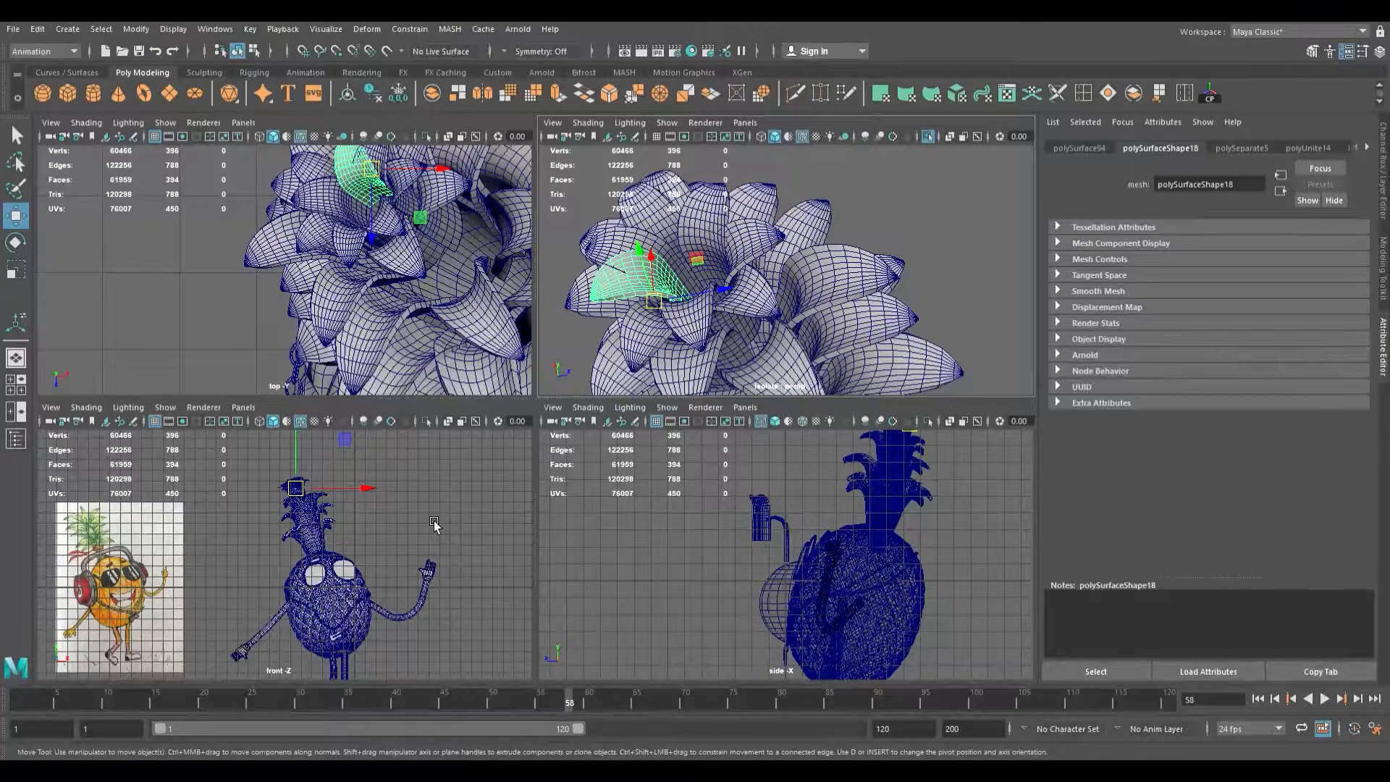
pyautogui.press('space')
pyautogui.keyDown('alt'); pyautogui.moveTo(697, 316); pyautogui.dragTo(598, 376); pyautogui.keyUp('alt')
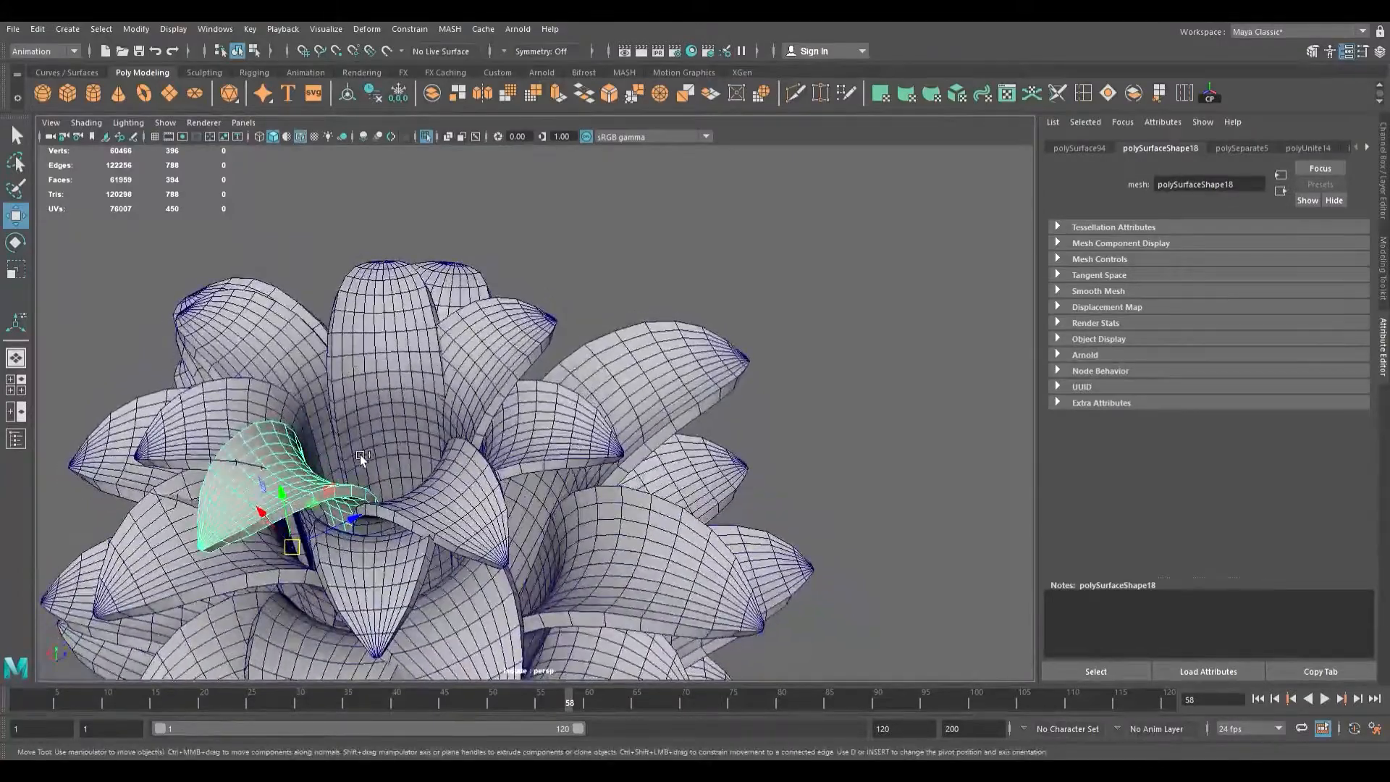
pyautogui.keyDown('alt'); pyautogui.moveTo(353, 452); pyautogui.dragTo(486, 539); pyautogui.keyUp('alt')
pyautogui.click(497, 562)
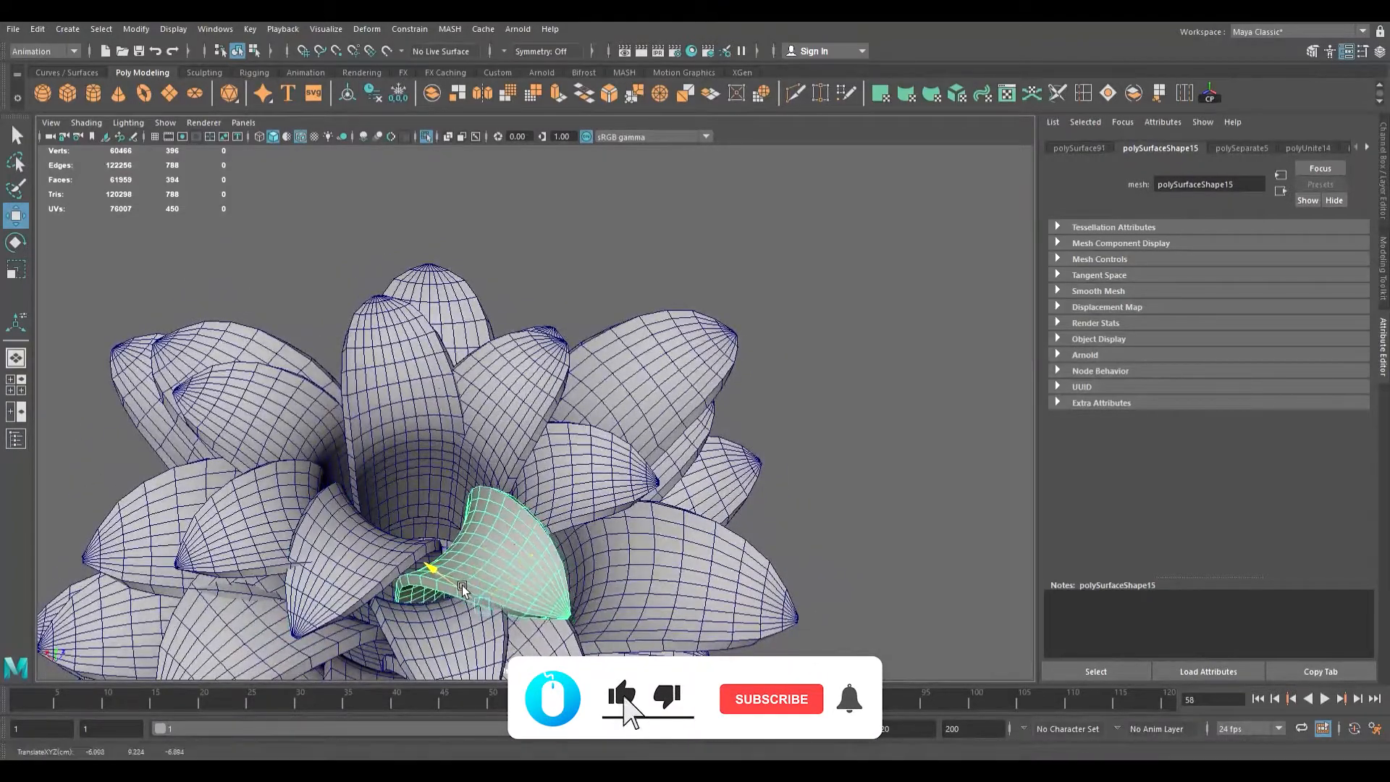
# - Shift the tall upright leaf at the crown's top slightly toward the central opening
pyautogui.keyDown('alt'); pyautogui.moveTo(477, 597); pyautogui.dragTo(407, 362); pyautogui.keyUp('alt')
pyautogui.click(410, 457)
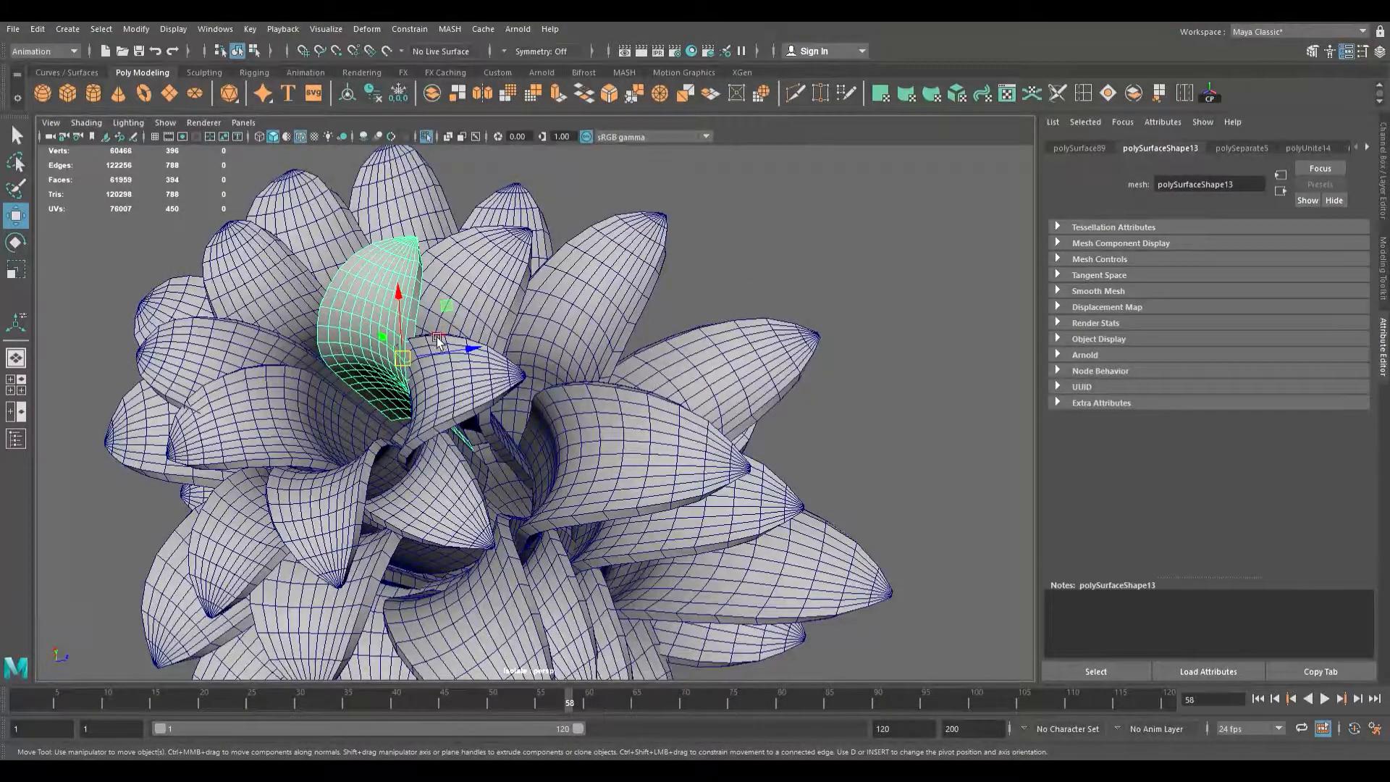
pyautogui.moveTo(431, 353); pyautogui.dragTo(430, 360)
pyautogui.moveTo(382, 302); pyautogui.dragTo(381, 314)
pyautogui.keyDown('alt'); pyautogui.moveTo(398, 369); pyautogui.dragTo(471, 354); pyautogui.keyUp('alt')
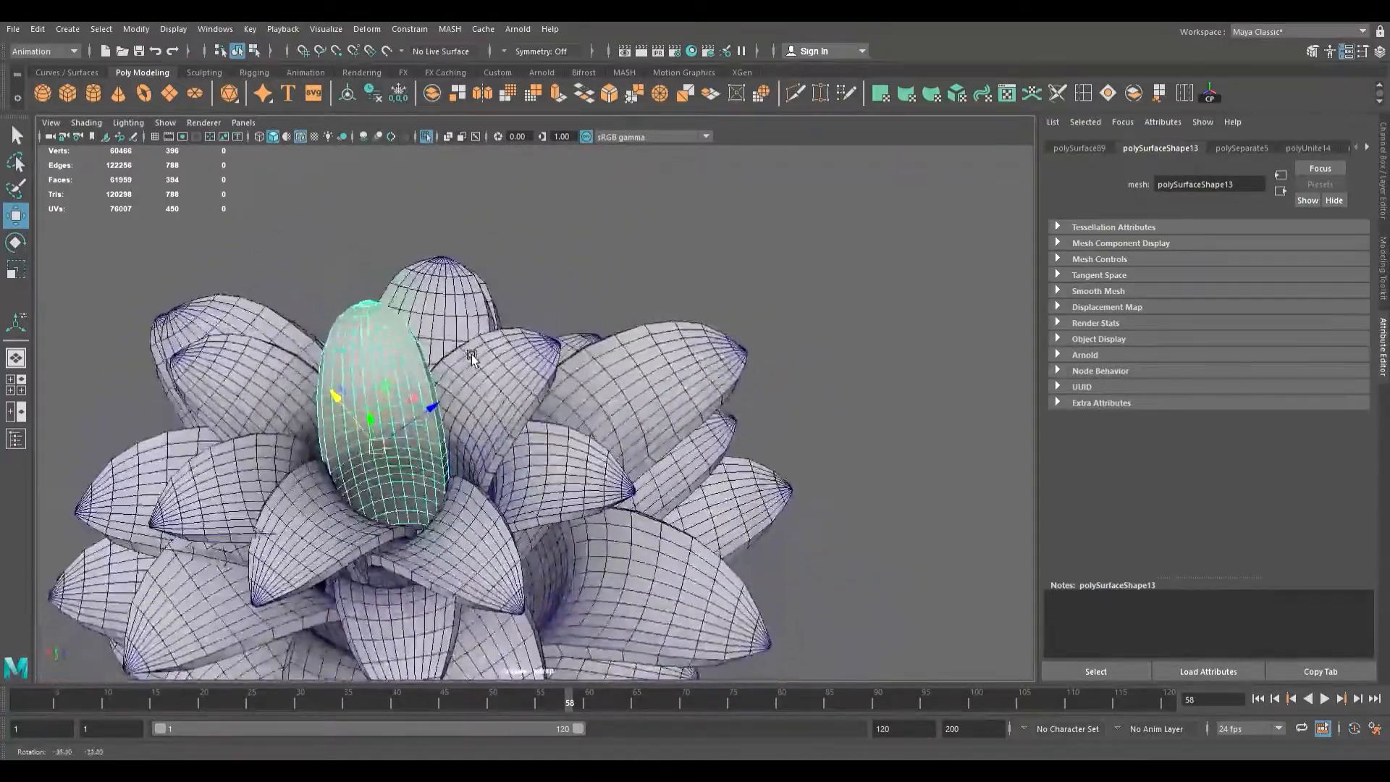
# - Scale the innermost upright leaf narrower and scale the small leaf opposite it to about 0.74 along Z
pyautogui.click(467, 499)
pyautogui.keyDown('alt'); pyautogui.moveTo(469, 502); pyautogui.dragTo(809, 586); pyautogui.keyUp('alt')
pyautogui.keyDown('alt'); pyautogui.moveTo(709, 416); pyautogui.dragTo(520, 422, button='middle'); pyautogui.keyUp('alt')
pyautogui.keyDown('alt'); pyautogui.moveTo(500, 413); pyautogui.dragTo(487, 497); pyautogui.keyUp('alt')
pyautogui.scroll(4, 527, 446)
pyautogui.keyDown('alt'); pyautogui.moveTo(511, 401); pyautogui.dragTo(511, 467, button='middle'); pyautogui.keyUp('alt')
pyautogui.keyDown('alt'); pyautogui.moveTo(510, 467); pyautogui.dragTo(528, 375); pyautogui.keyUp('alt')
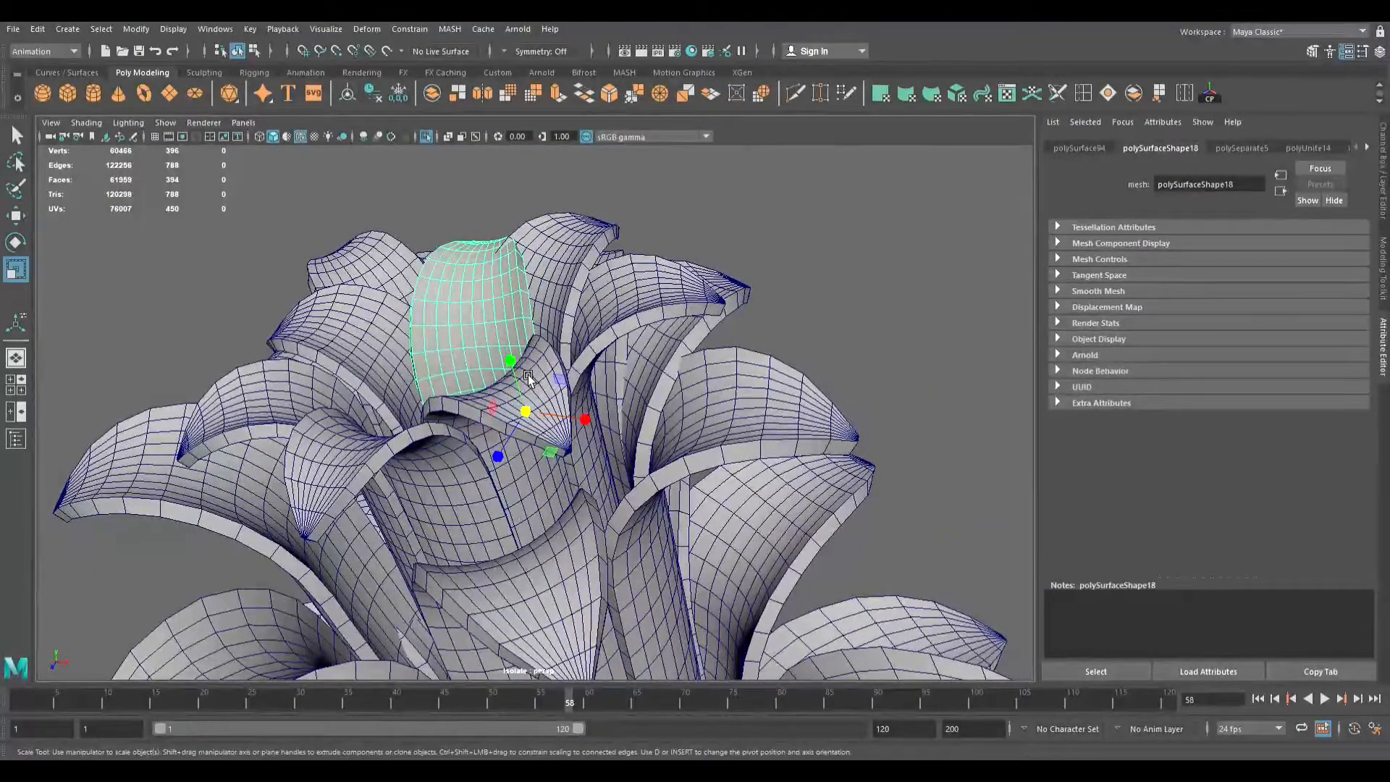
pyautogui.moveTo(595, 420); pyautogui.dragTo(478, 450)
pyautogui.click(458, 477)
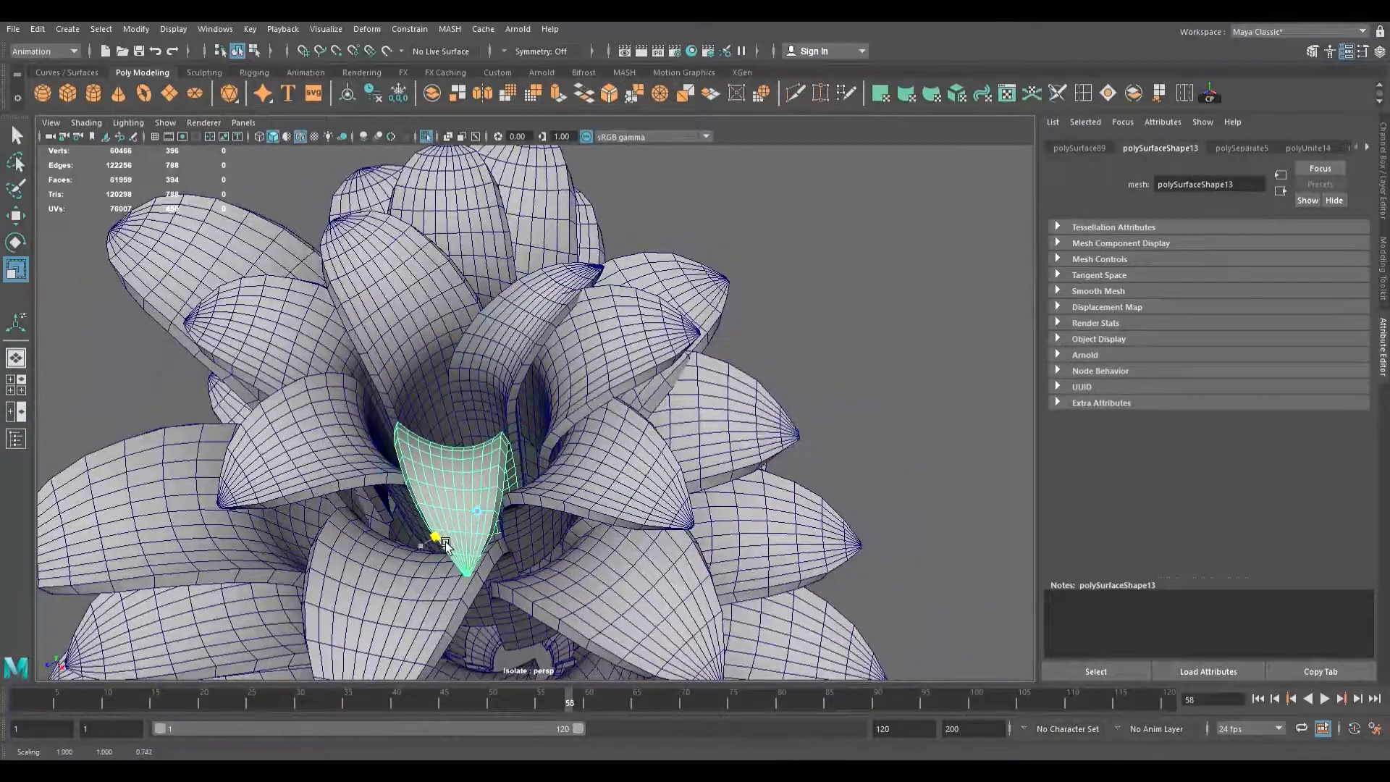
pyautogui.keyDown('alt'); pyautogui.moveTo(456, 530); pyautogui.dragTo(544, 388); pyautogui.keyUp('alt')
# - Move the curled innermost leaf beside the narrowed ones along its X axis
pyautogui.click(443, 414)
pyautogui.press('w')
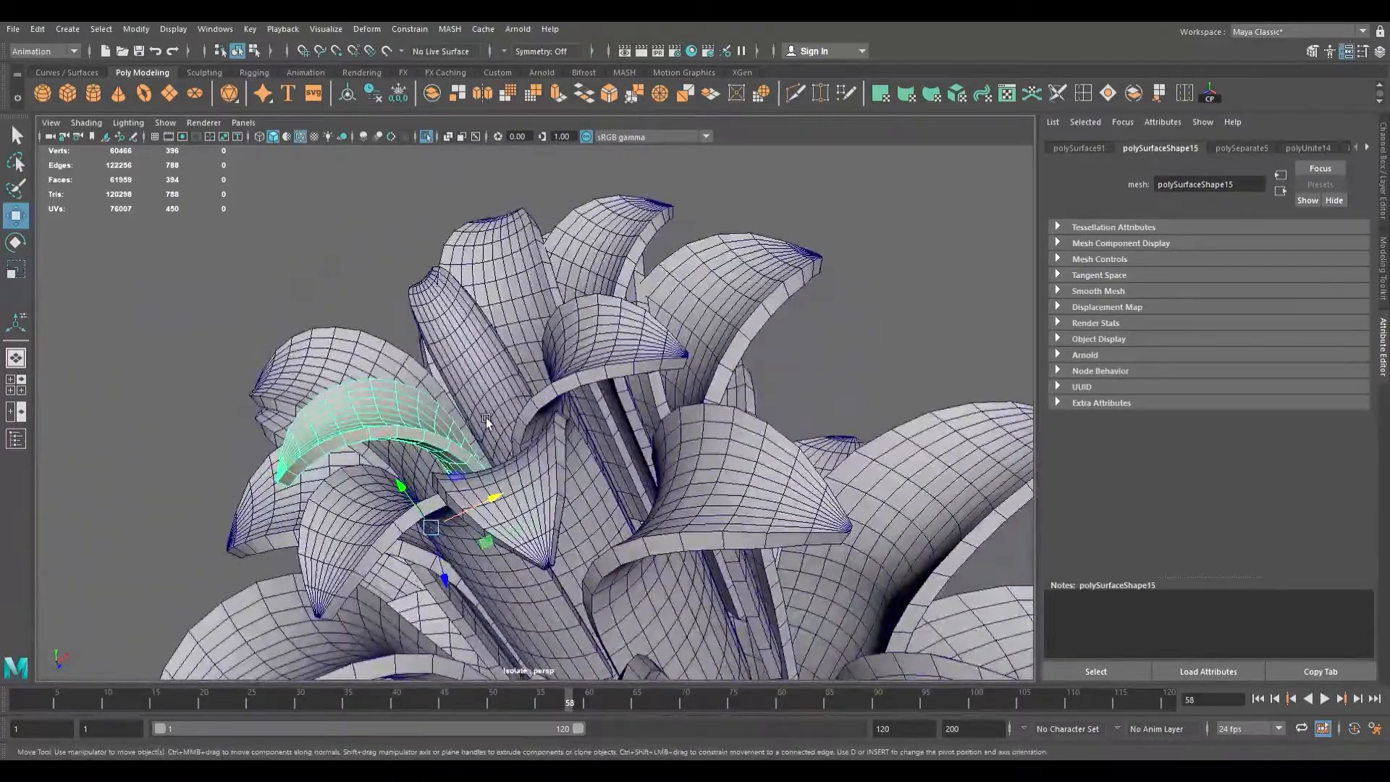
pyautogui.moveTo(490, 500); pyautogui.dragTo(366, 546)
# - Shift the curled leaf on the side of the upper crown and delete one surplus leaf beside it
pyautogui.click(366, 543)
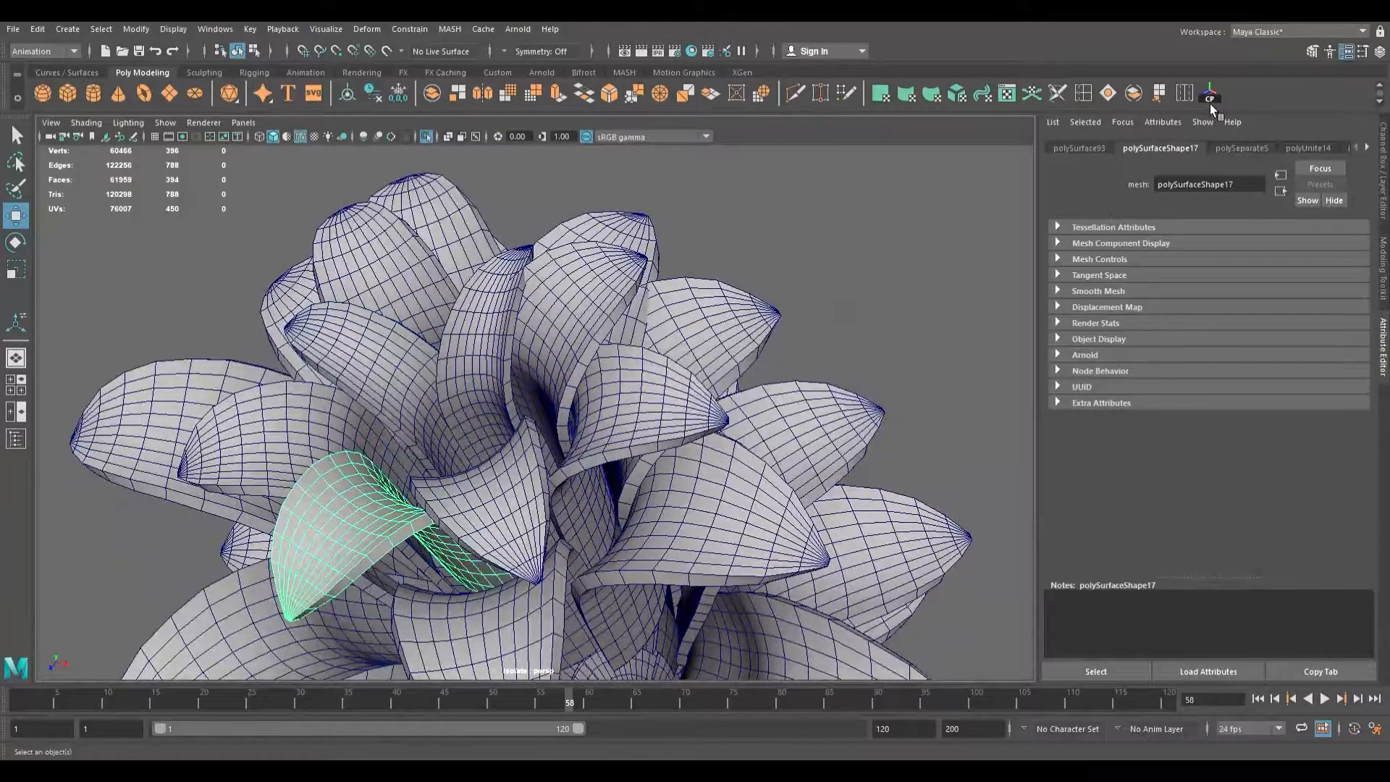
pyautogui.moveTo(358, 639); pyautogui.dragTo(436, 524)
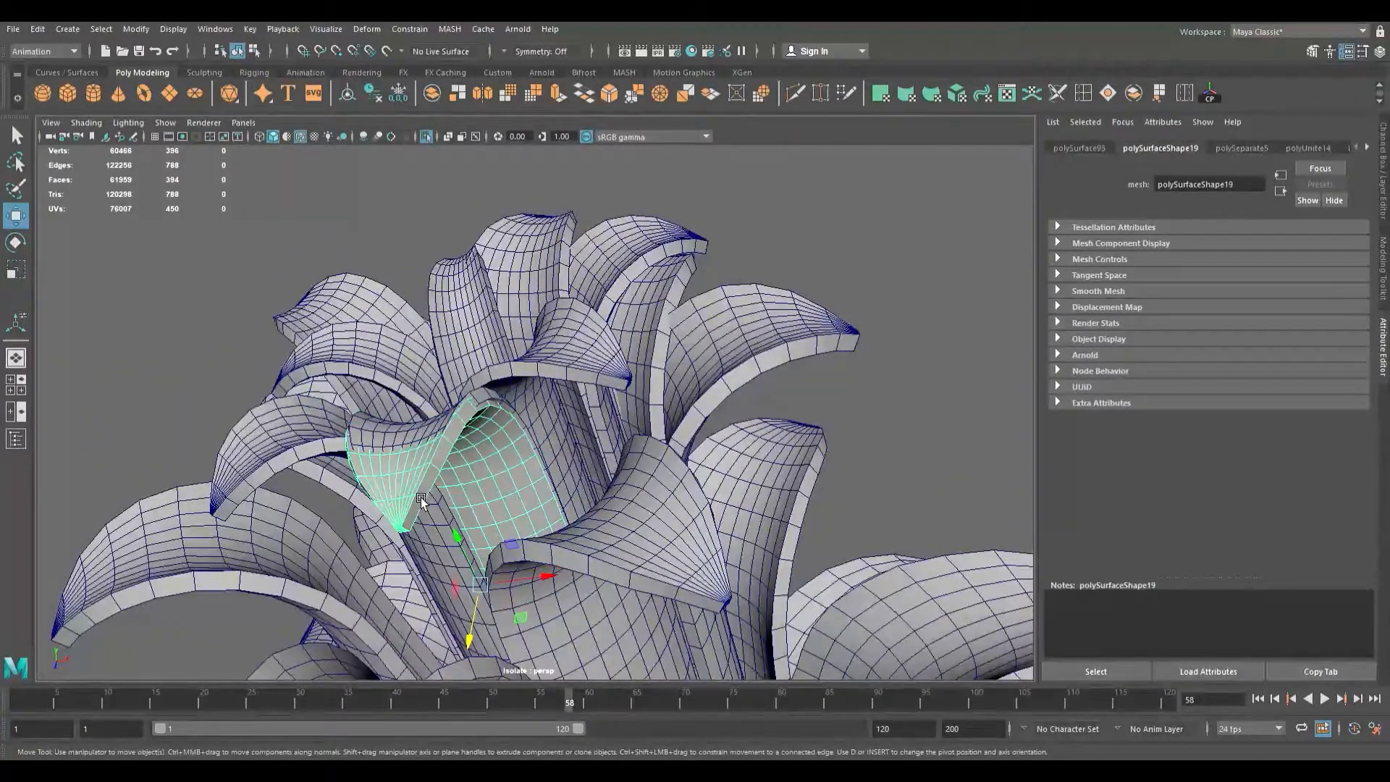
pyautogui.press('Delete')
# - Try to raise the curled leaf on the side of the crown's upper tier
pyautogui.click(243, 450)
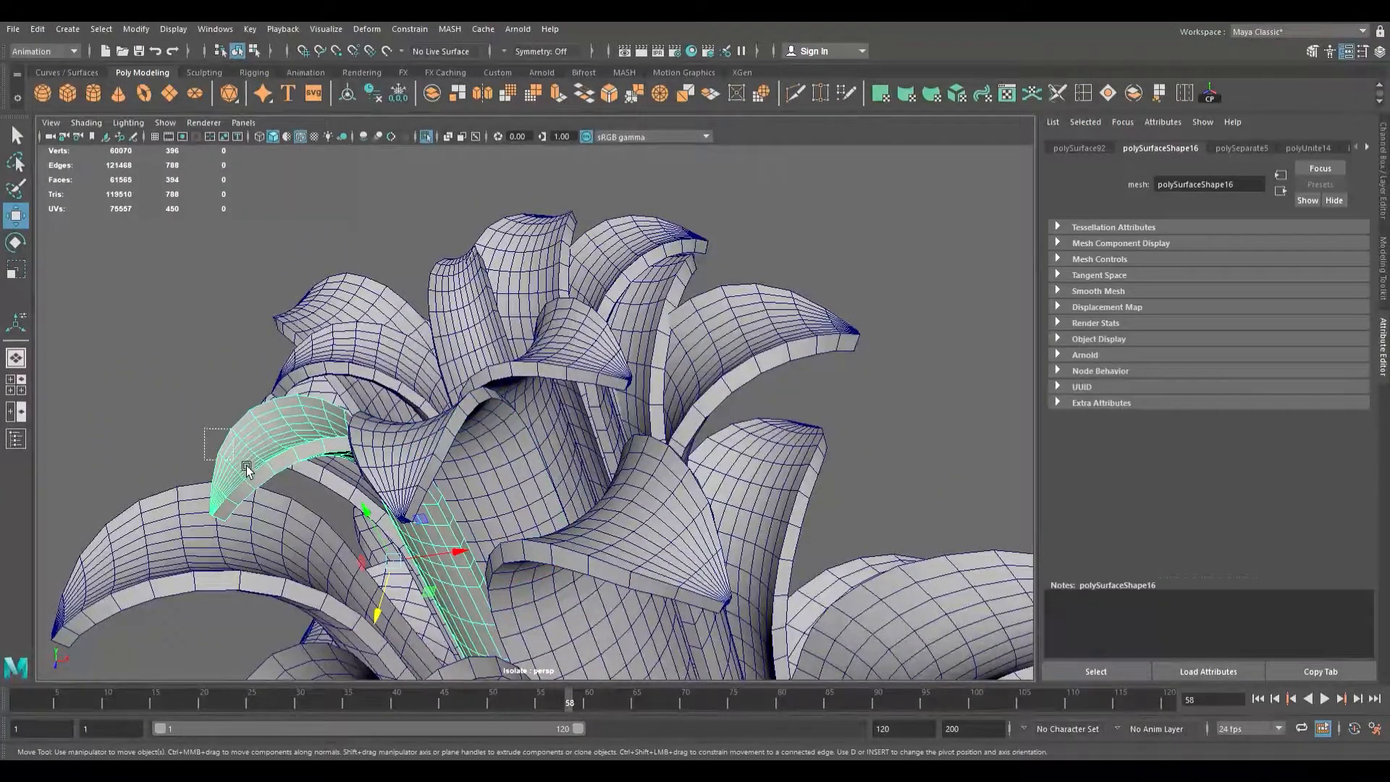
pyautogui.keyDown('alt'); pyautogui.moveTo(255, 479); pyautogui.dragTo(471, 464); pyautogui.keyUp('alt')
pyautogui.click(174, 444)
pyautogui.click(243, 471)
pyautogui.click(323, 496)
pyautogui.click(386, 447)
pyautogui.keyDown('alt'); pyautogui.moveTo(386, 447); pyautogui.dragTo(398, 443); pyautogui.keyUp('alt')
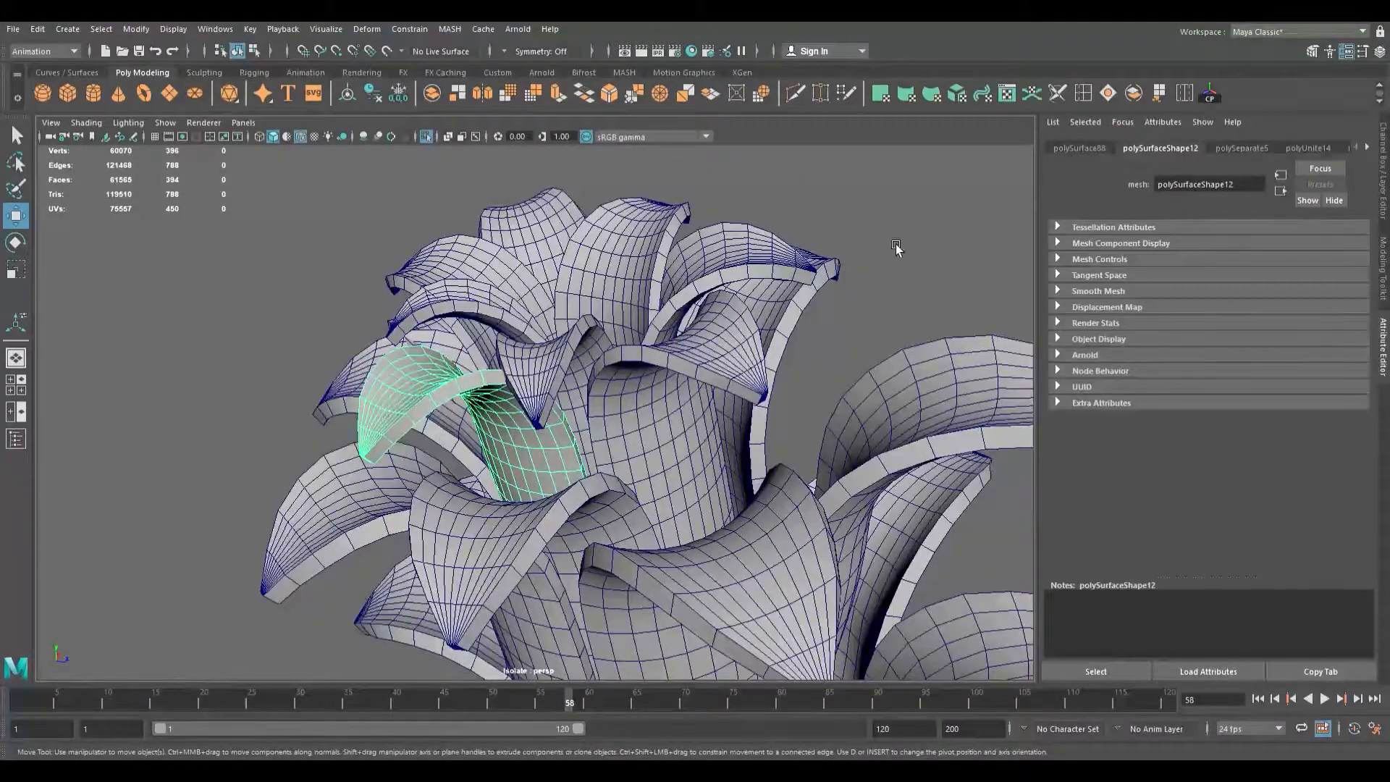
pyautogui.moveTo(533, 483); pyautogui.dragTo(544, 447)
pyautogui.hotkey('ctrl', 'z')
# - Center the pivot of the curled leaf below the crown's top tier on its own geometry
pyautogui.keyDown('alt'); pyautogui.moveTo(384, 443); pyautogui.dragTo(467, 421); pyautogui.keyUp('alt')
pyautogui.click(423, 416)
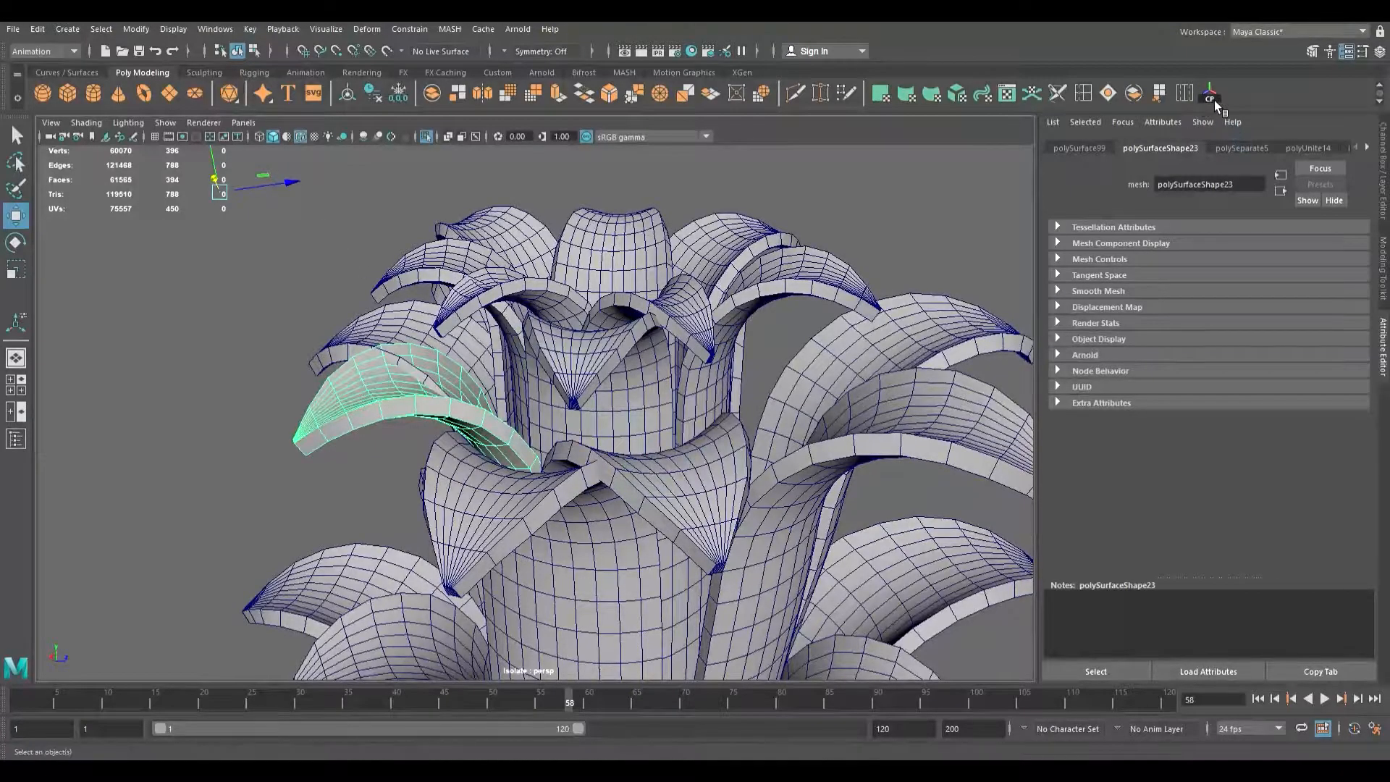
pyautogui.keyDown('alt'); pyautogui.moveTo(499, 582); pyautogui.dragTo(604, 541); pyautogui.keyUp('alt')
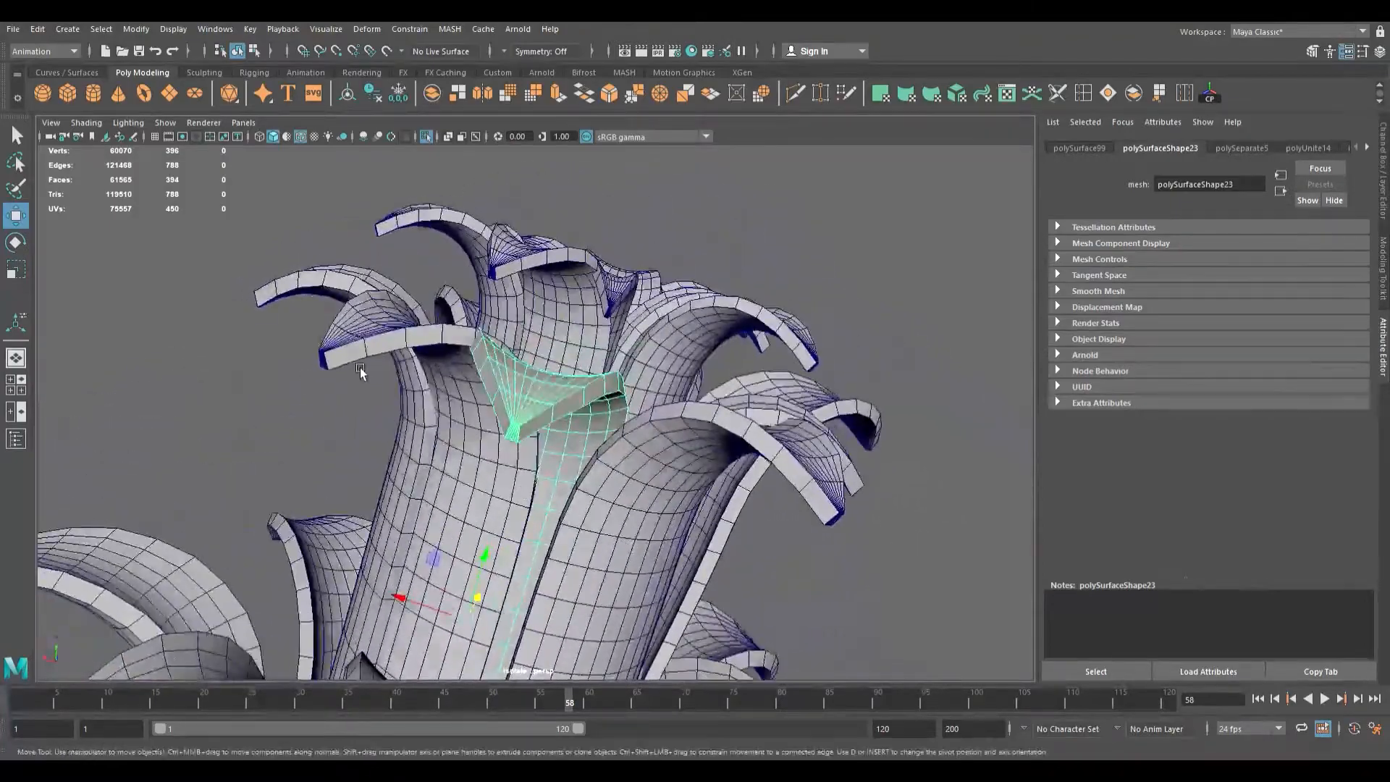
# - Move the tip vertices of the front leaf slightly inward and upward with soft selection
pyautogui.click(358, 368)
pyautogui.keyDown('alt'); pyautogui.moveTo(298, 364); pyautogui.dragTo(381, 333); pyautogui.keyUp('alt')
pyautogui.keyDown('alt'); pyautogui.moveTo(329, 275); pyautogui.dragTo(349, 364); pyautogui.keyUp('alt')
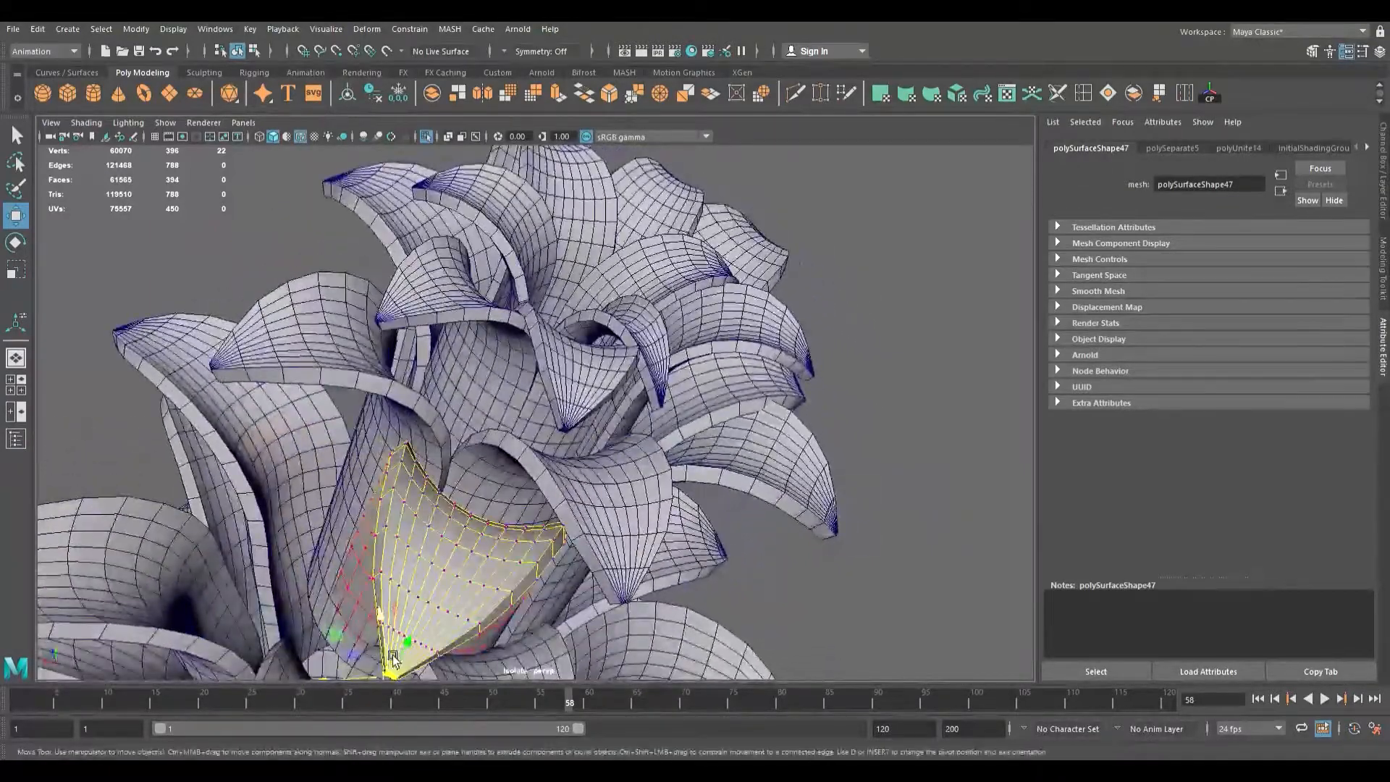
pyautogui.keyDown('alt'); pyautogui.moveTo(430, 599); pyautogui.dragTo(432, 568, button='middle'); pyautogui.keyUp('alt')
pyautogui.moveTo(394, 634); pyautogui.dragTo(366, 614)
# - Turn off the isolated view of the crown to show the rest of the scene
pyautogui.scroll(-4, 442, 541)
pyautogui.keyDown('alt'); pyautogui.moveTo(448, 535); pyautogui.dragTo(639, 513); pyautogui.keyUp('alt')
pyautogui.scroll(-5, 443, 400)
pyautogui.keyDown('alt'); pyautogui.moveTo(639, 512); pyautogui.dragTo(572, 345, button='middle'); pyautogui.keyUp('alt')
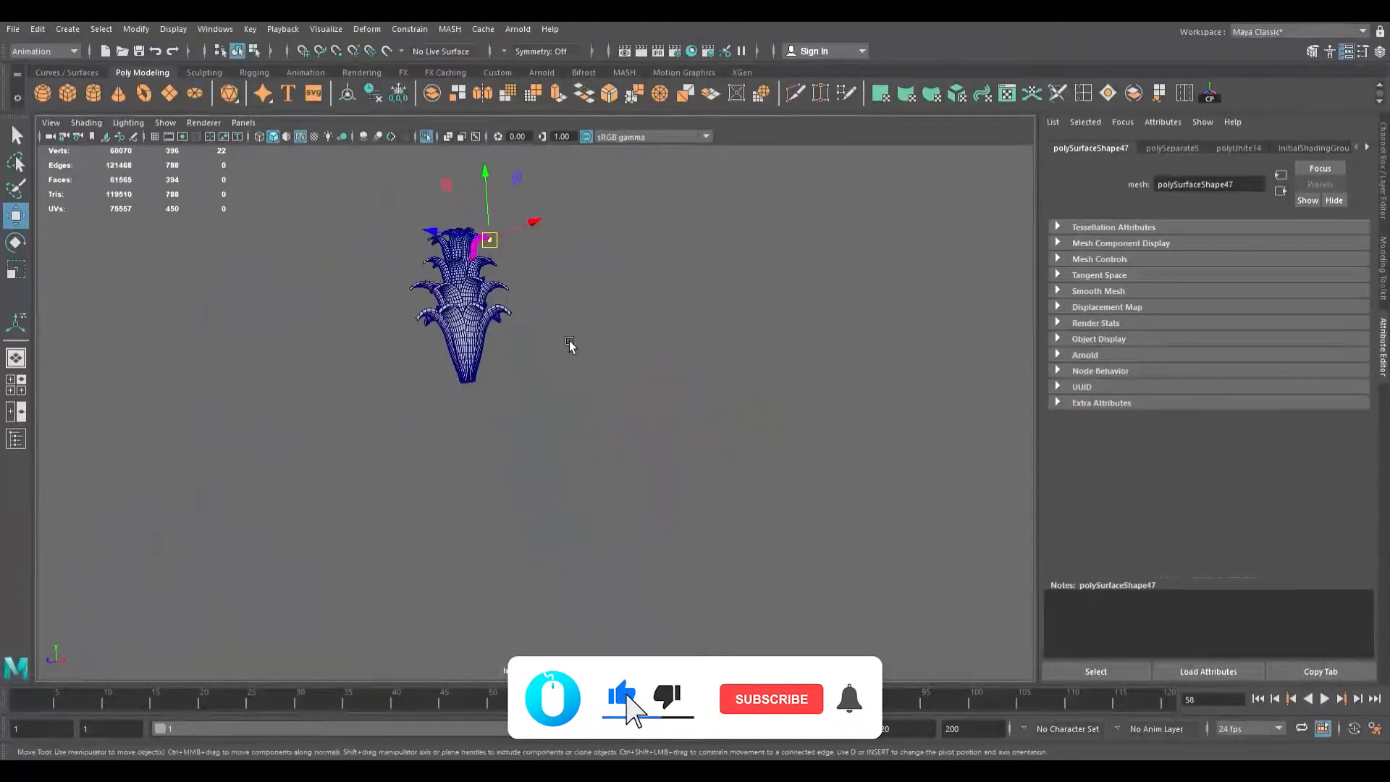
pyautogui.scroll(5, 530, 378)
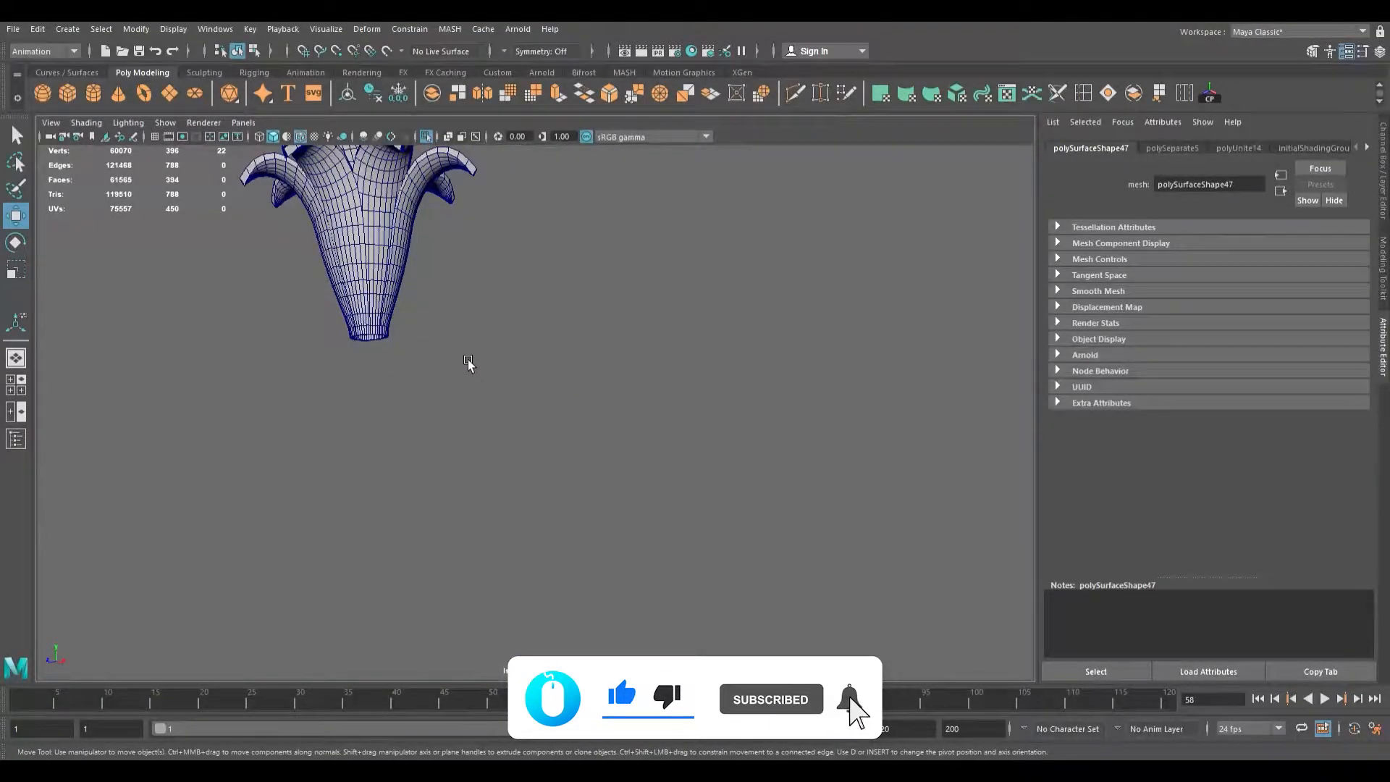
pyautogui.click(426, 137)
# - Return the vertex-edited leaf near the crown's top to object mode and clear the selection
pyautogui.scroll(-5, 414, 270)
pyautogui.keyDown('alt'); pyautogui.moveTo(414, 271); pyautogui.dragTo(493, 393); pyautogui.keyUp('alt')
pyautogui.scroll(5, 486, 408)
pyautogui.keyDown('alt'); pyautogui.moveTo(493, 394); pyautogui.dragTo(636, 503, button='middle'); pyautogui.keyUp('alt')
pyautogui.scroll(1, 636, 504)
pyautogui.keyDown('alt'); pyautogui.moveTo(636, 503); pyautogui.dragTo(560, 251); pyautogui.keyUp('alt')
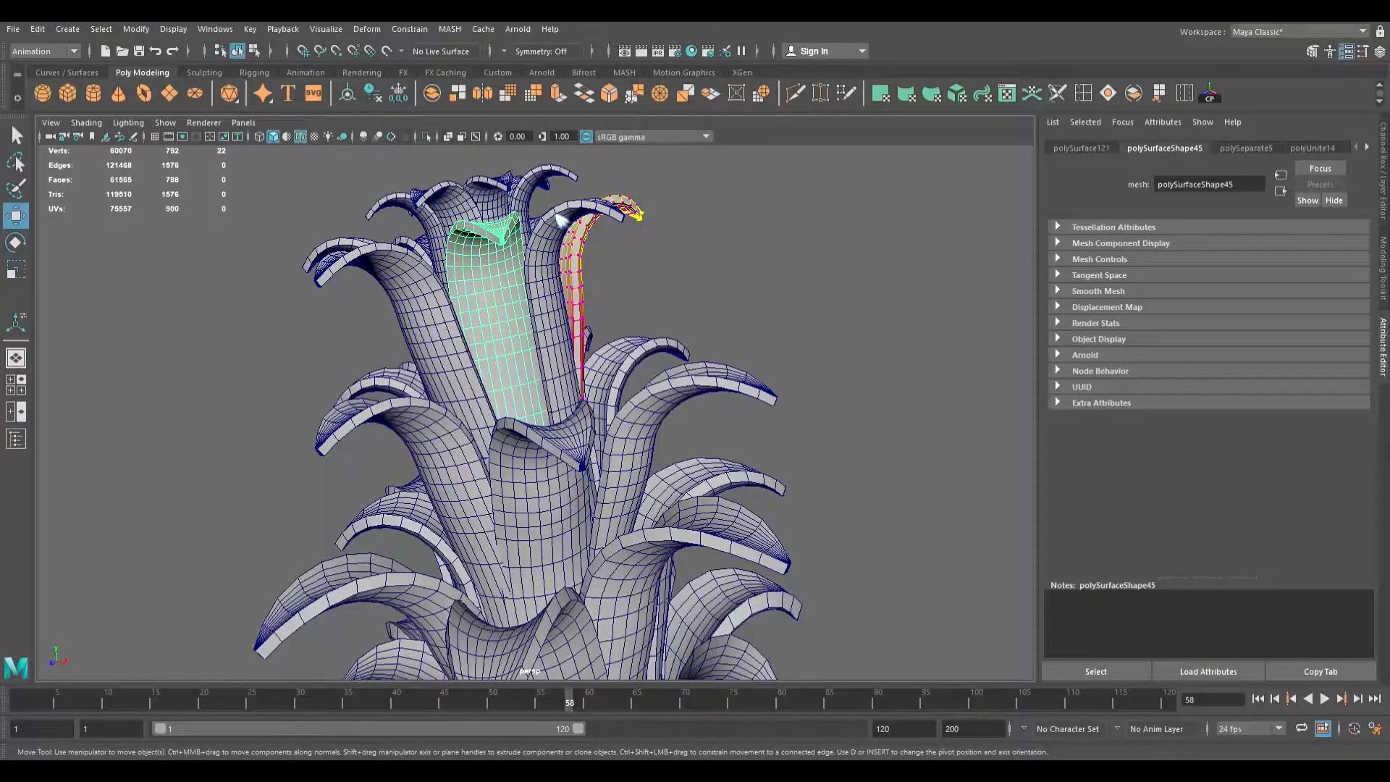
pyautogui.click(736, 232)
pyautogui.moveTo(688, 187); pyautogui.dragTo(331, 303)
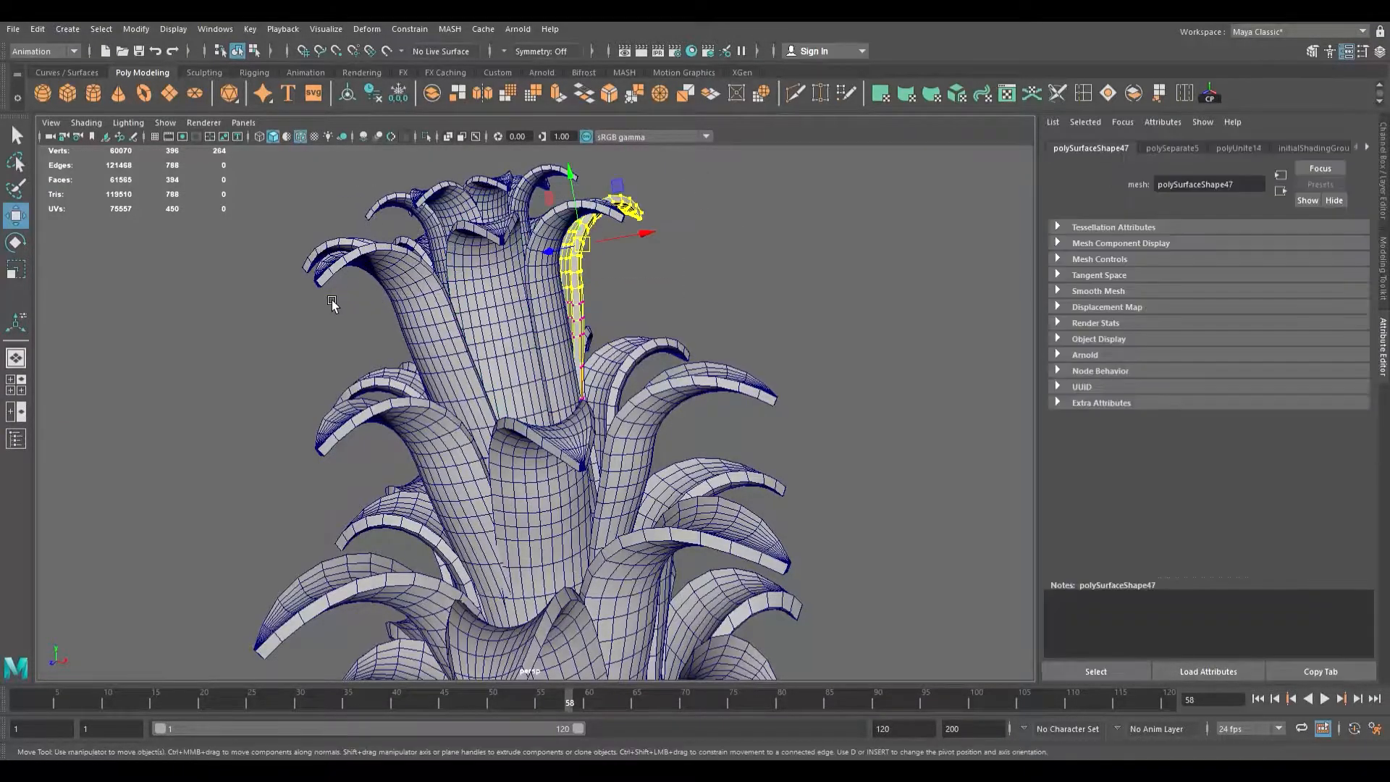
pyautogui.click(781, 254)
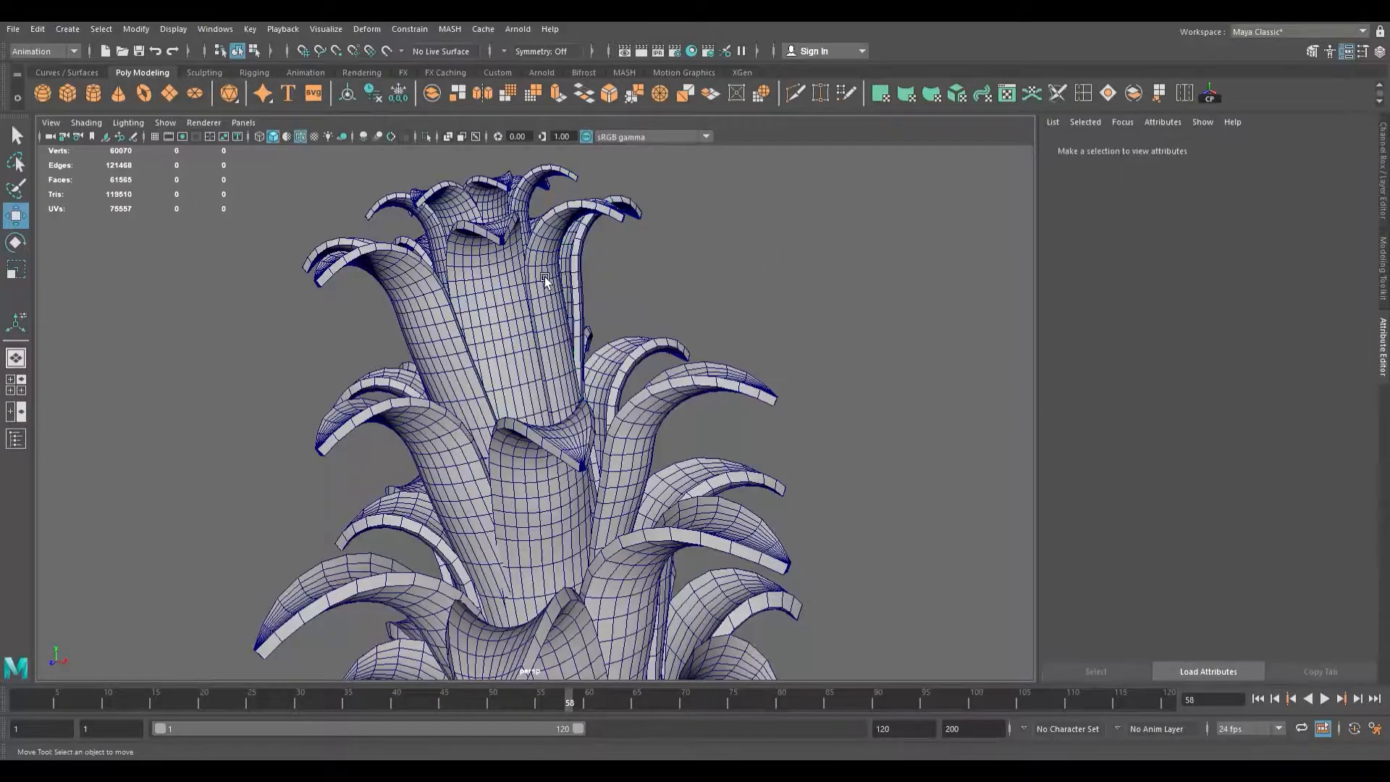
# - Select the leaves of the crown's top tier and center their pivots
pyautogui.moveTo(394, 265); pyautogui.dragTo(464, 304)
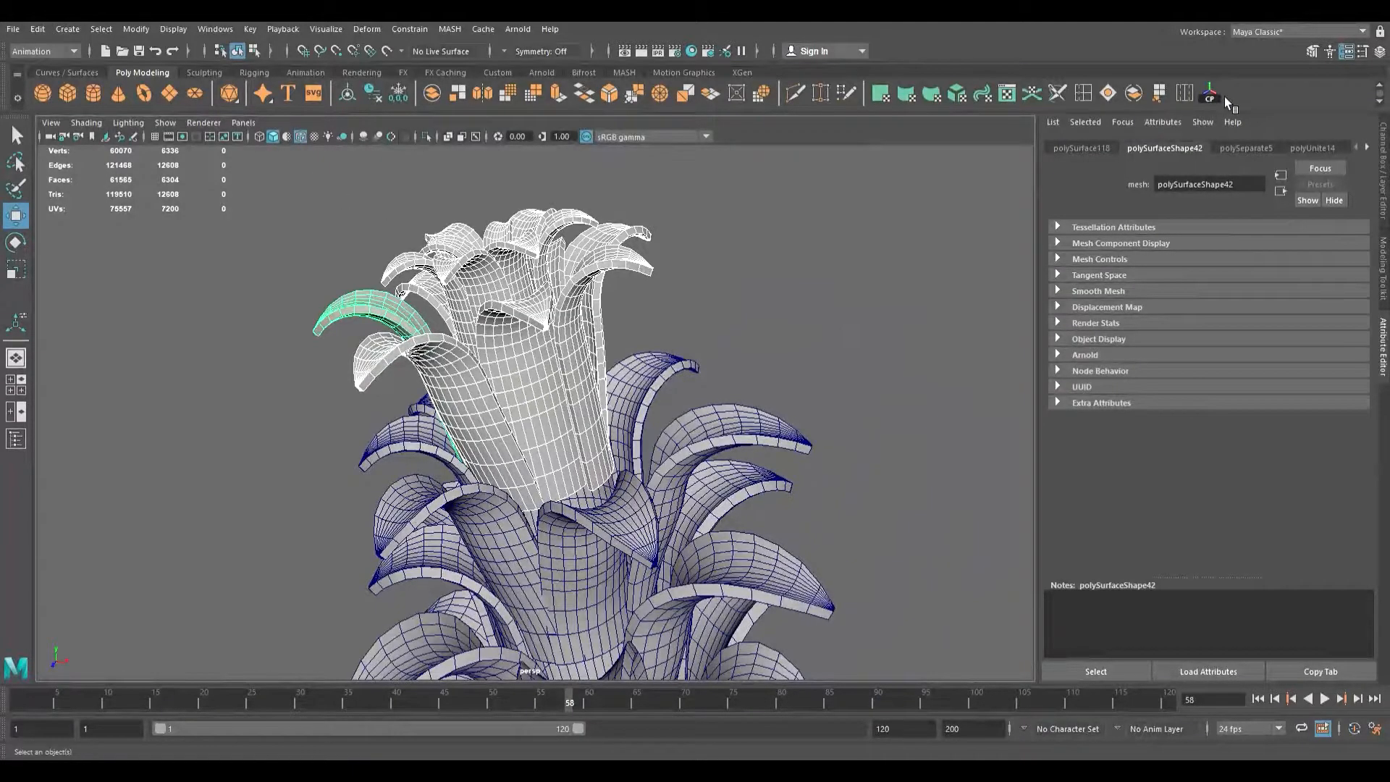
pyautogui.keyDown('alt'); pyautogui.moveTo(435, 408); pyautogui.dragTo(331, 494); pyautogui.keyUp('alt')
pyautogui.keyDown('alt'); pyautogui.moveTo(369, 318); pyautogui.dragTo(529, 297); pyautogui.keyUp('alt')
pyautogui.keyDown('alt'); pyautogui.moveTo(489, 376); pyautogui.dragTo(497, 322); pyautogui.keyUp('alt')
pyautogui.scroll(-5, 502, 345)
pyautogui.scroll(6, 362, 402)
pyautogui.press('w')
# - Select all the crown leaves above the pineapple's head and combine them into one mesh
pyautogui.keyDown('alt'); pyautogui.moveTo(410, 376); pyautogui.dragTo(692, 521); pyautogui.keyUp('alt')
pyautogui.scroll(-8, 446, 368)
pyautogui.scroll(-5, 617, 441)
pyautogui.keyDown('alt'); pyautogui.moveTo(692, 522); pyautogui.dragTo(619, 374, button='middle'); pyautogui.keyUp('alt')
pyautogui.keyDown('alt'); pyautogui.moveTo(619, 373); pyautogui.dragTo(545, 357); pyautogui.keyUp('alt')
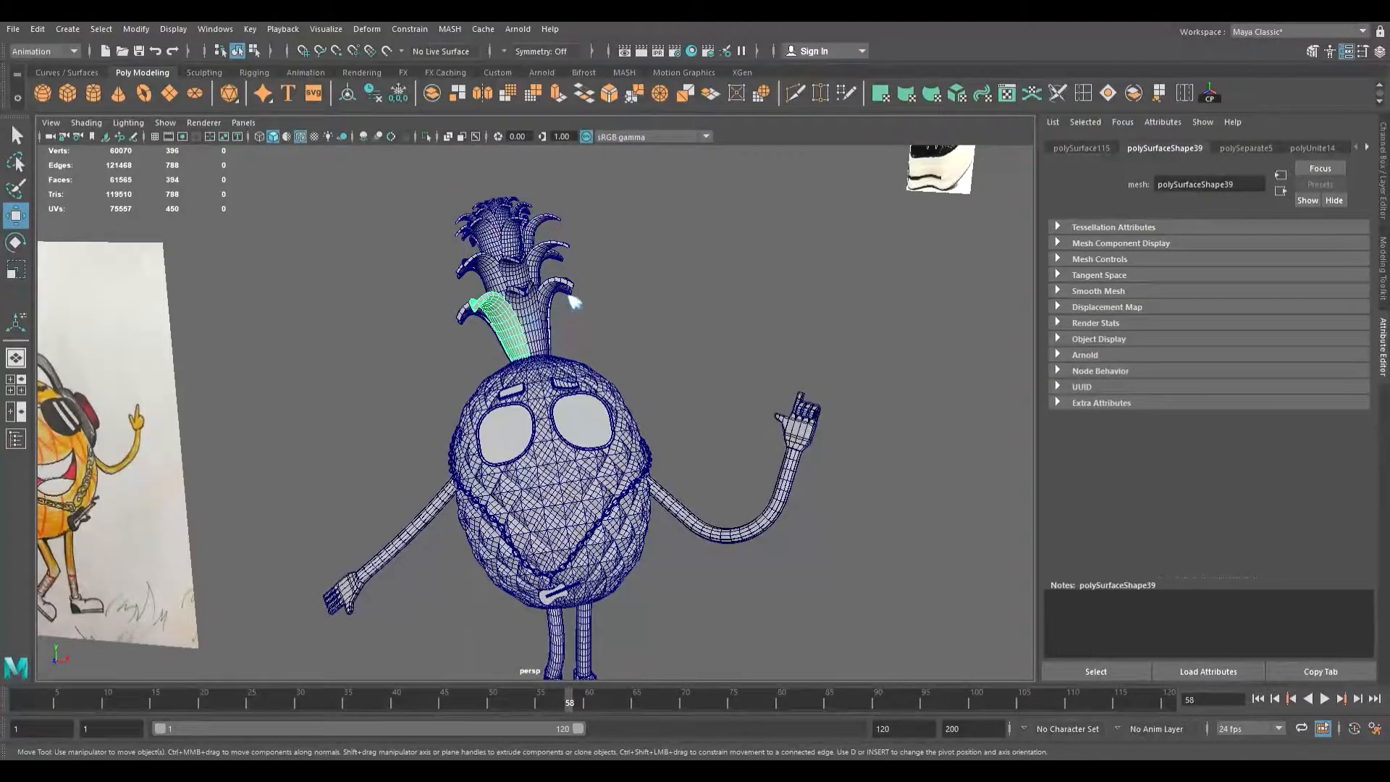
pyautogui.scroll(3, 566, 313)
pyautogui.keyDown('alt'); pyautogui.moveTo(579, 297); pyautogui.dragTo(599, 458, button='middle'); pyautogui.keyUp('alt')
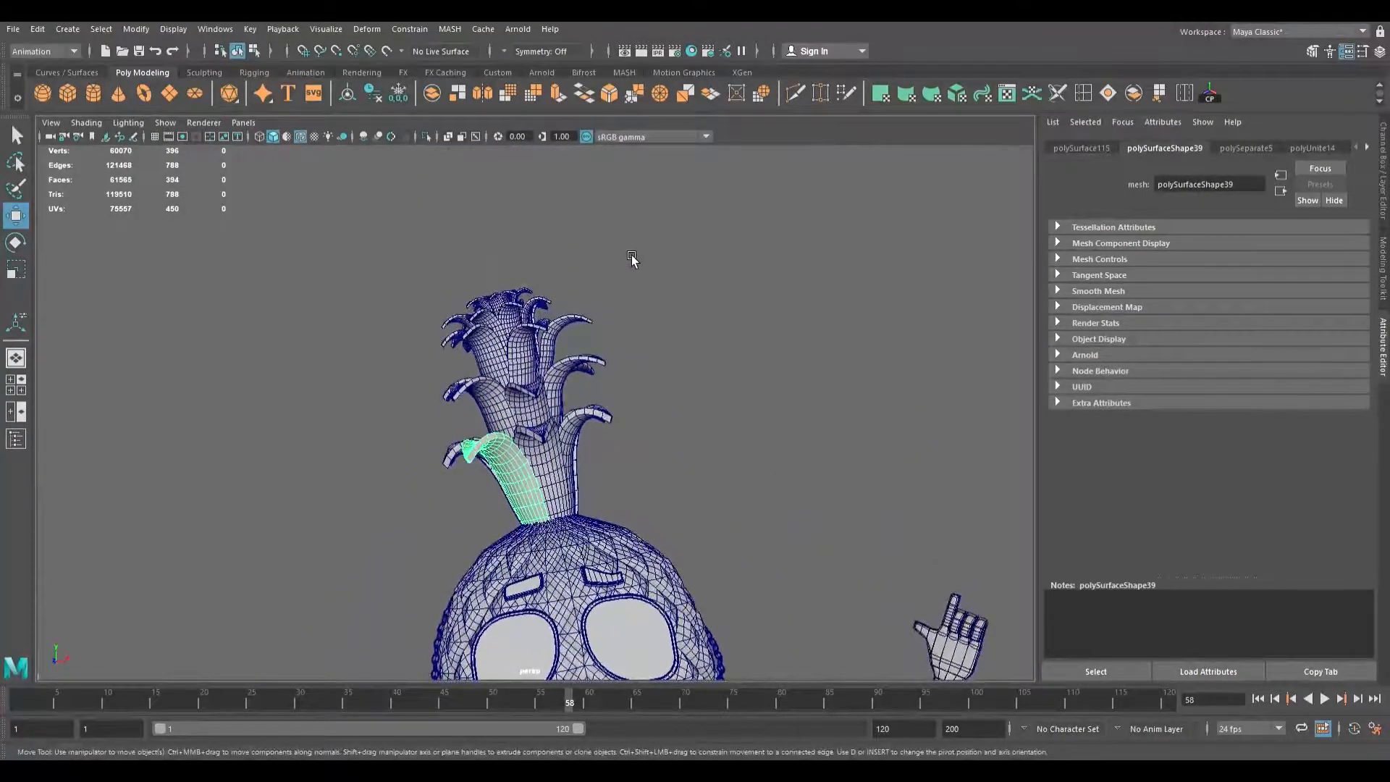
pyautogui.moveTo(427, 467); pyautogui.dragTo(438, 478)
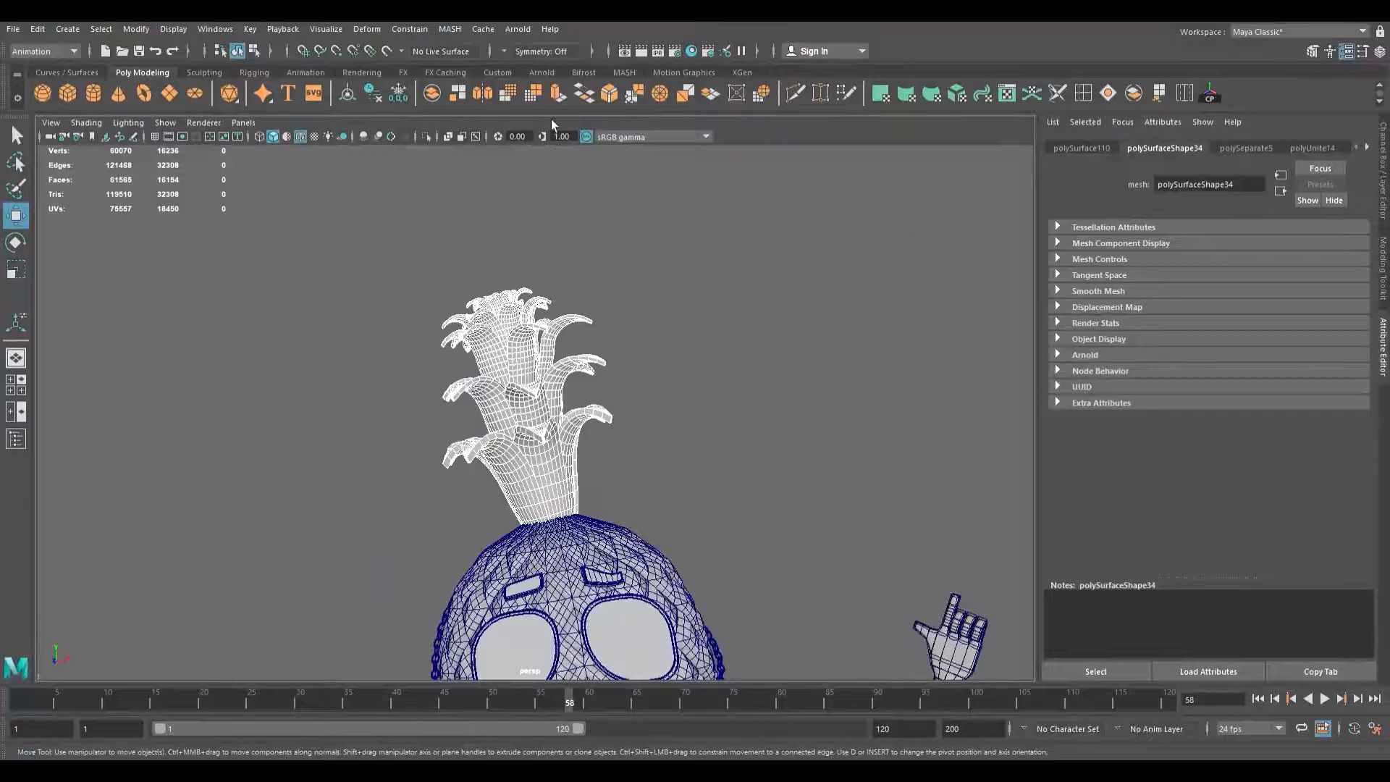
pyautogui.click(449, 96)
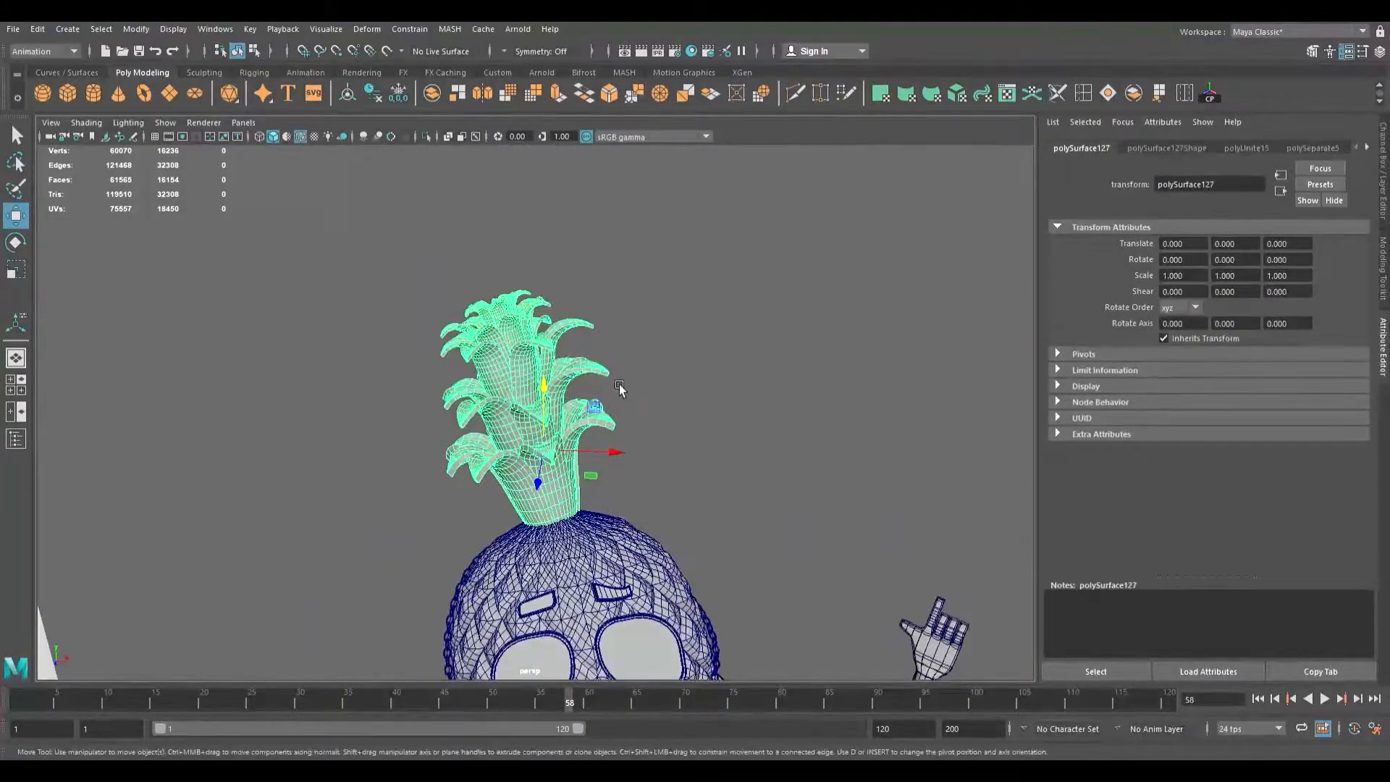
# - Move the combined crown in the front view to Translate X -0.197 and Y 0.668
pyautogui.press('space')
pyautogui.press('space')
pyautogui.keyDown('alt'); pyautogui.moveTo(411, 554); pyautogui.dragTo(606, 477, button='right'); pyautogui.keyUp('alt')
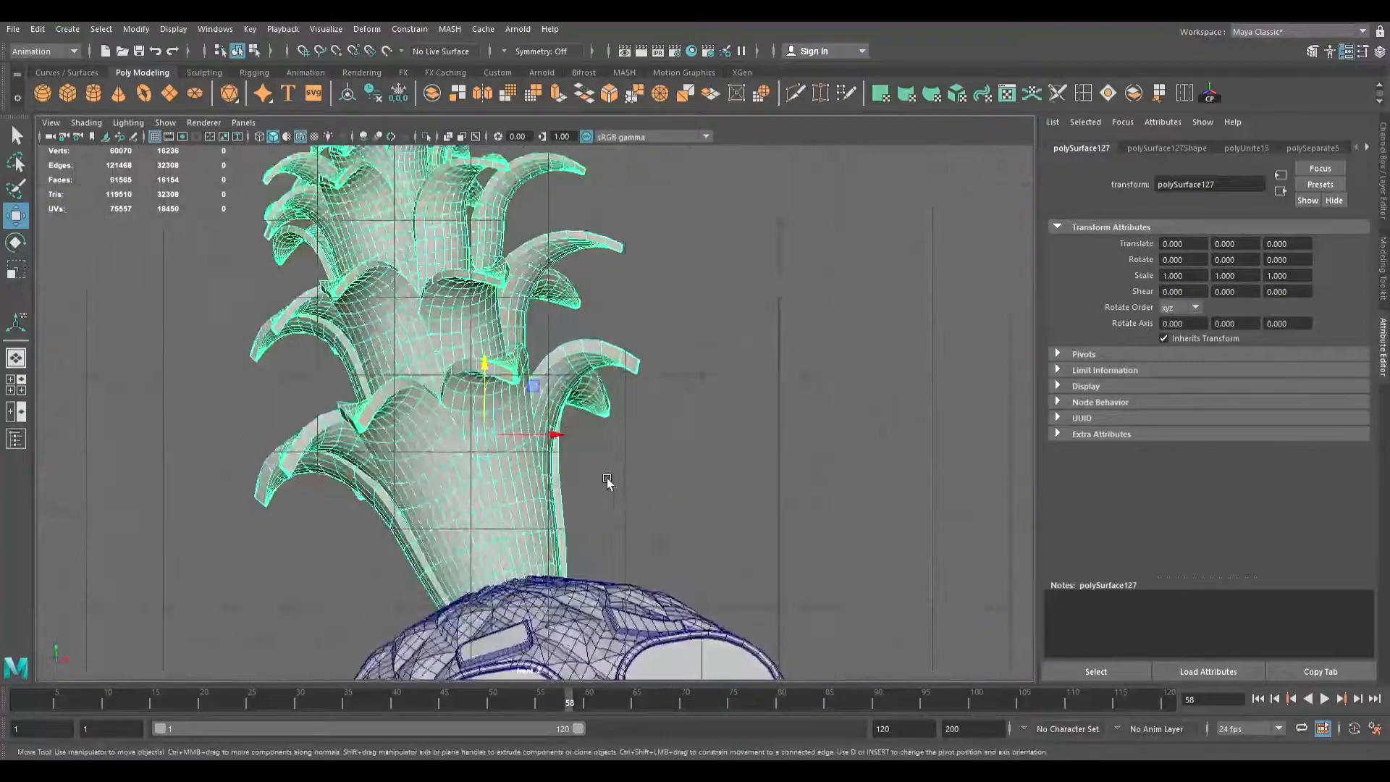
pyautogui.moveTo(503, 441); pyautogui.dragTo(483, 384)
pyautogui.press('space')
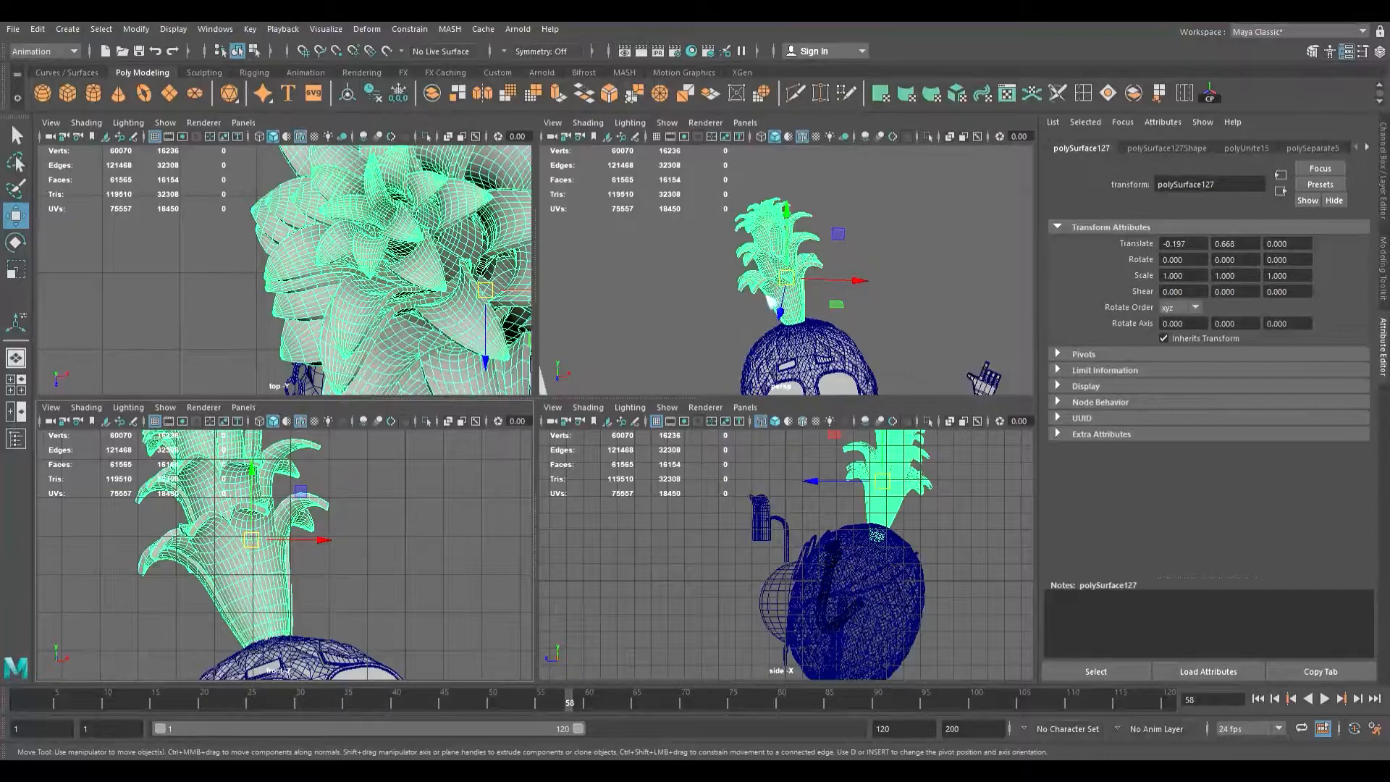
pyautogui.press('space')
# - Compare the character and its repositioned crown with the reference drawing from several angles
pyautogui.keyDown('alt'); pyautogui.moveTo(669, 380); pyautogui.dragTo(671, 419); pyautogui.keyUp('alt')
pyautogui.scroll(-6, 649, 340)
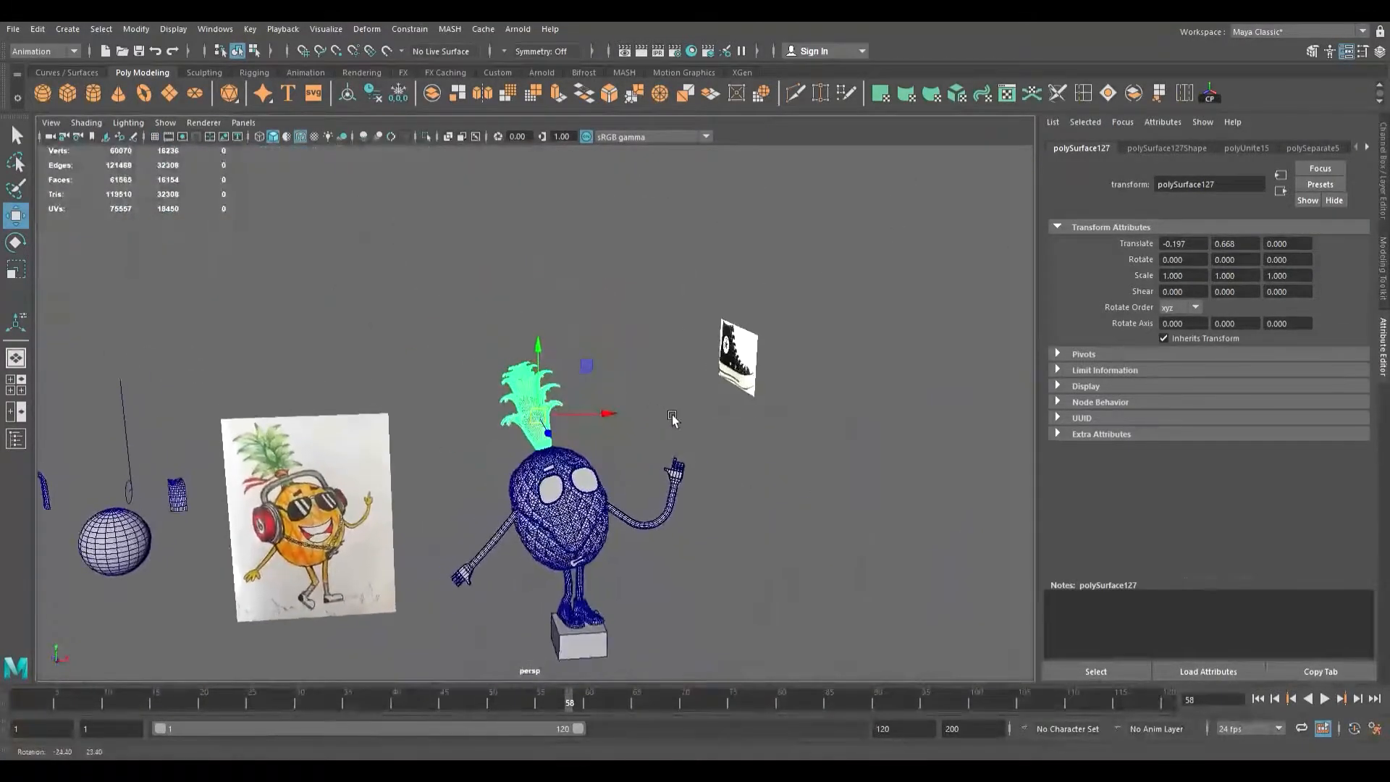
pyautogui.keyDown('alt'); pyautogui.moveTo(671, 415); pyautogui.dragTo(571, 334, button='middle'); pyautogui.keyUp('alt')
pyautogui.scroll(5, 570, 335)
pyautogui.moveTo(571, 334)
pyautogui.keyDown('alt'); pyautogui.mouseDown()
pyautogui.moveTo(559, 343)
pyautogui.moveTo(910, 343)
pyautogui.moveTo(788, 340)
pyautogui.mouseUp(); pyautogui.keyUp('alt')
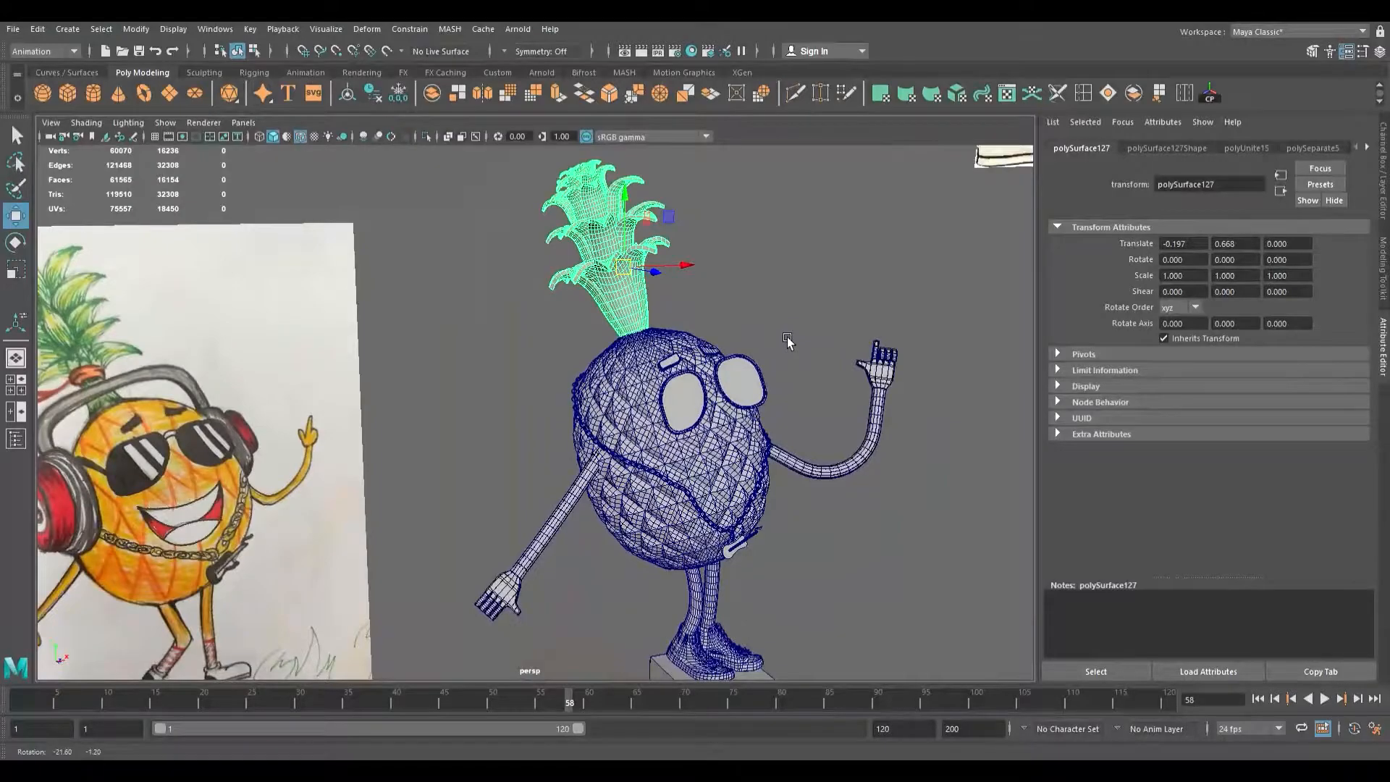
pyautogui.moveTo(788, 336)
pyautogui.keyDown('alt'); pyautogui.mouseDown()
pyautogui.moveTo(385, 334)
pyautogui.moveTo(710, 320)
pyautogui.moveTo(534, 269)
pyautogui.mouseUp(); pyautogui.keyUp('alt')
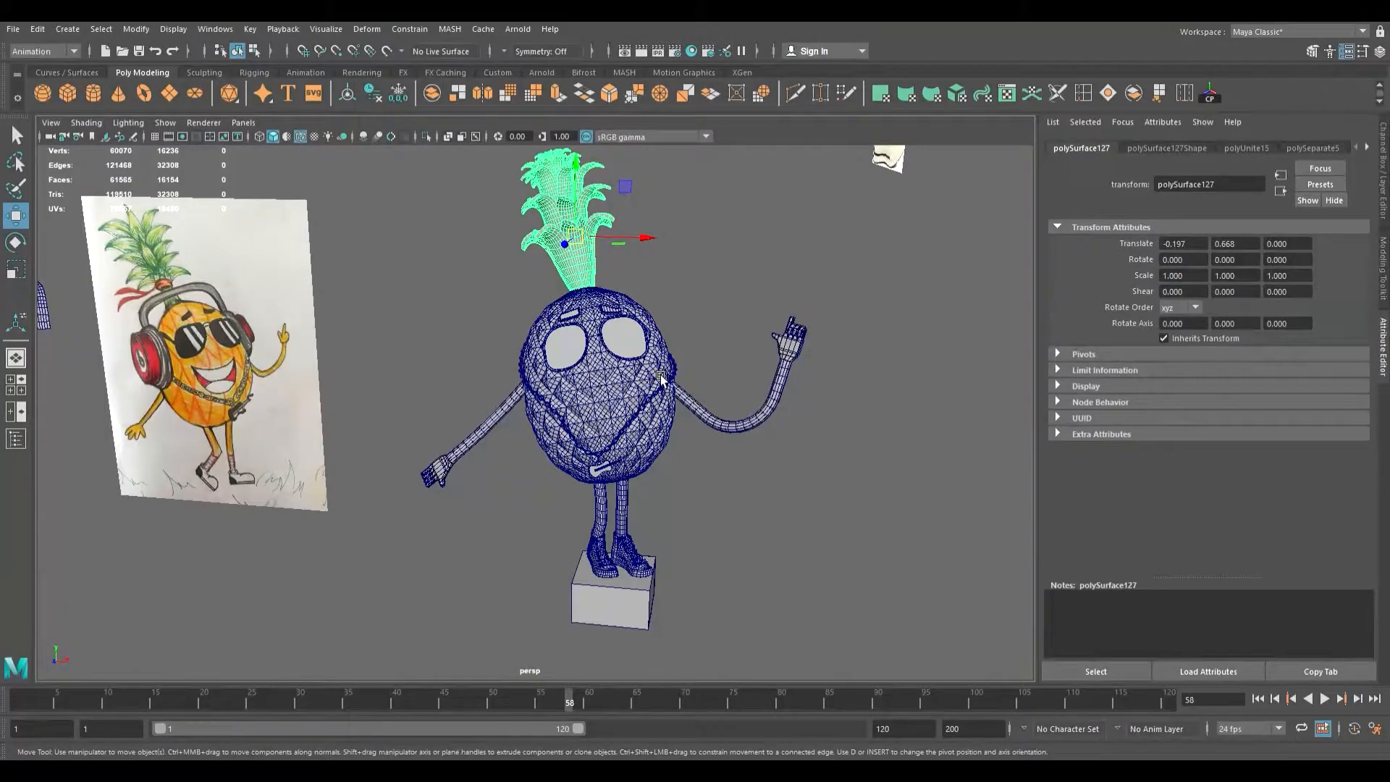
# - Try a different position for the combined crown on top of the pineapple's head
pyautogui.keyDown('alt'); pyautogui.moveTo(665, 370); pyautogui.dragTo(689, 362); pyautogui.keyUp('alt')
pyautogui.scroll(8, 696, 291)
pyautogui.keyDown('alt'); pyautogui.moveTo(696, 288); pyautogui.dragTo(601, 557, button='middle'); pyautogui.keyUp('alt')
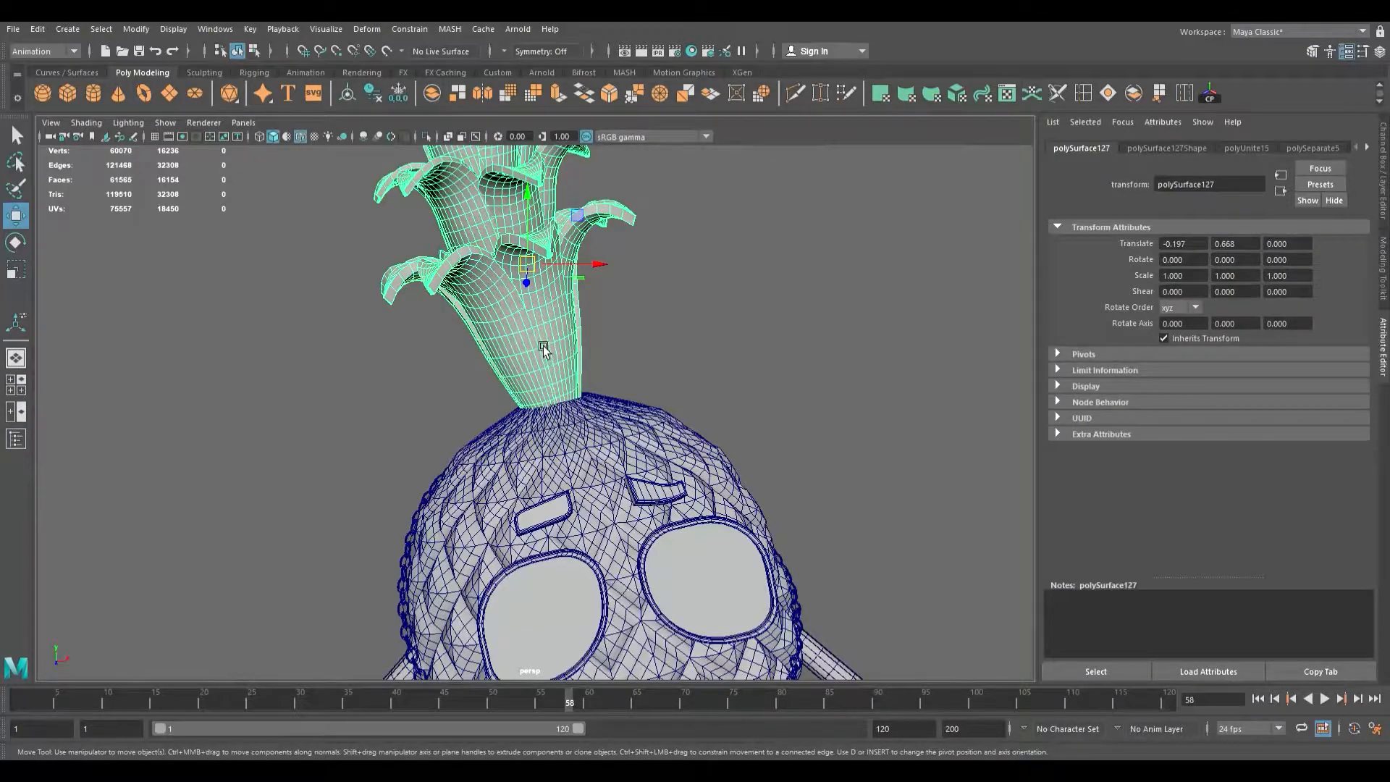
pyautogui.moveTo(536, 264); pyautogui.dragTo(523, 211)
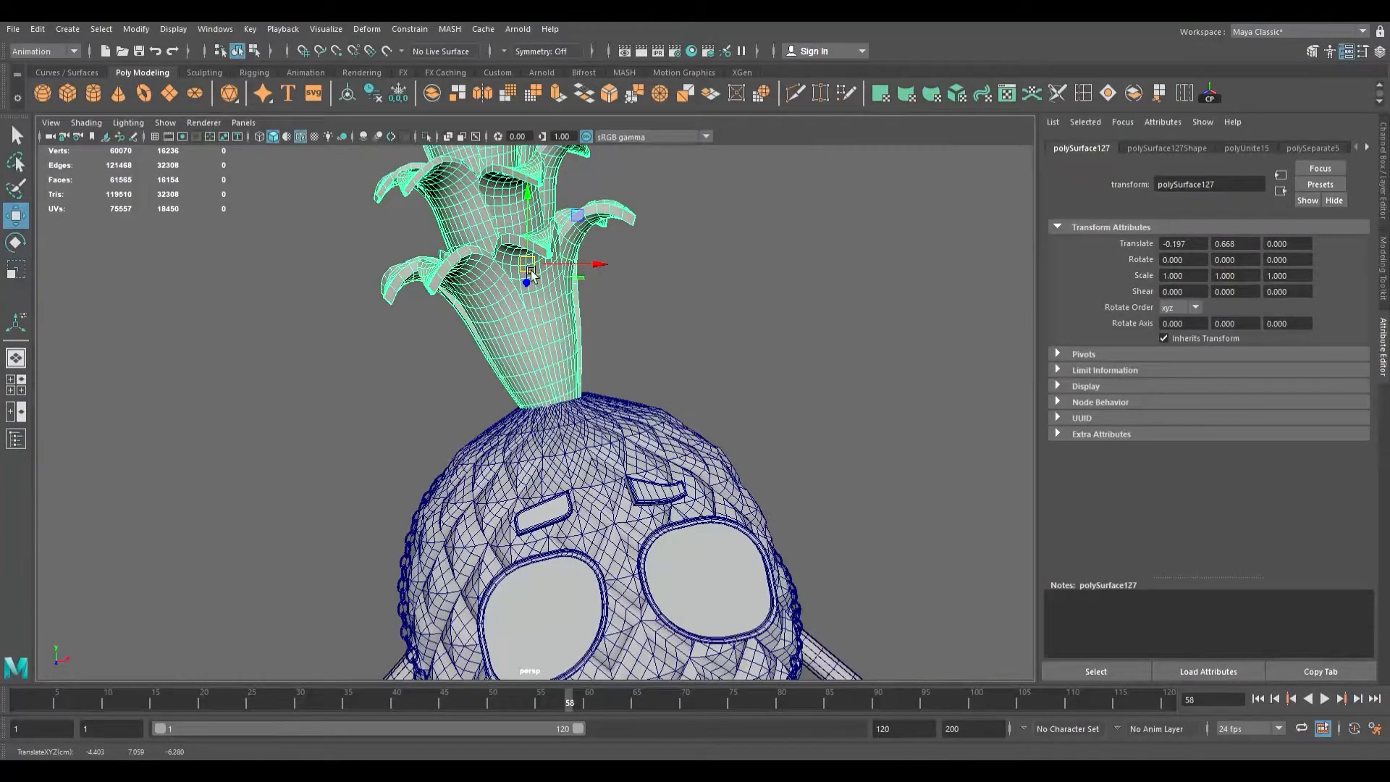
# - Examine the whole character and the gap between its two sunglasses lens frames
pyautogui.scroll(-5, 531, 271)
pyautogui.moveTo(531, 271)
pyautogui.keyDown('alt'); pyautogui.mouseDown()
pyautogui.moveTo(428, 281)
pyautogui.moveTo(521, 281)
pyautogui.mouseUp(); pyautogui.keyUp('alt')
pyautogui.scroll(-3, 603, 427)
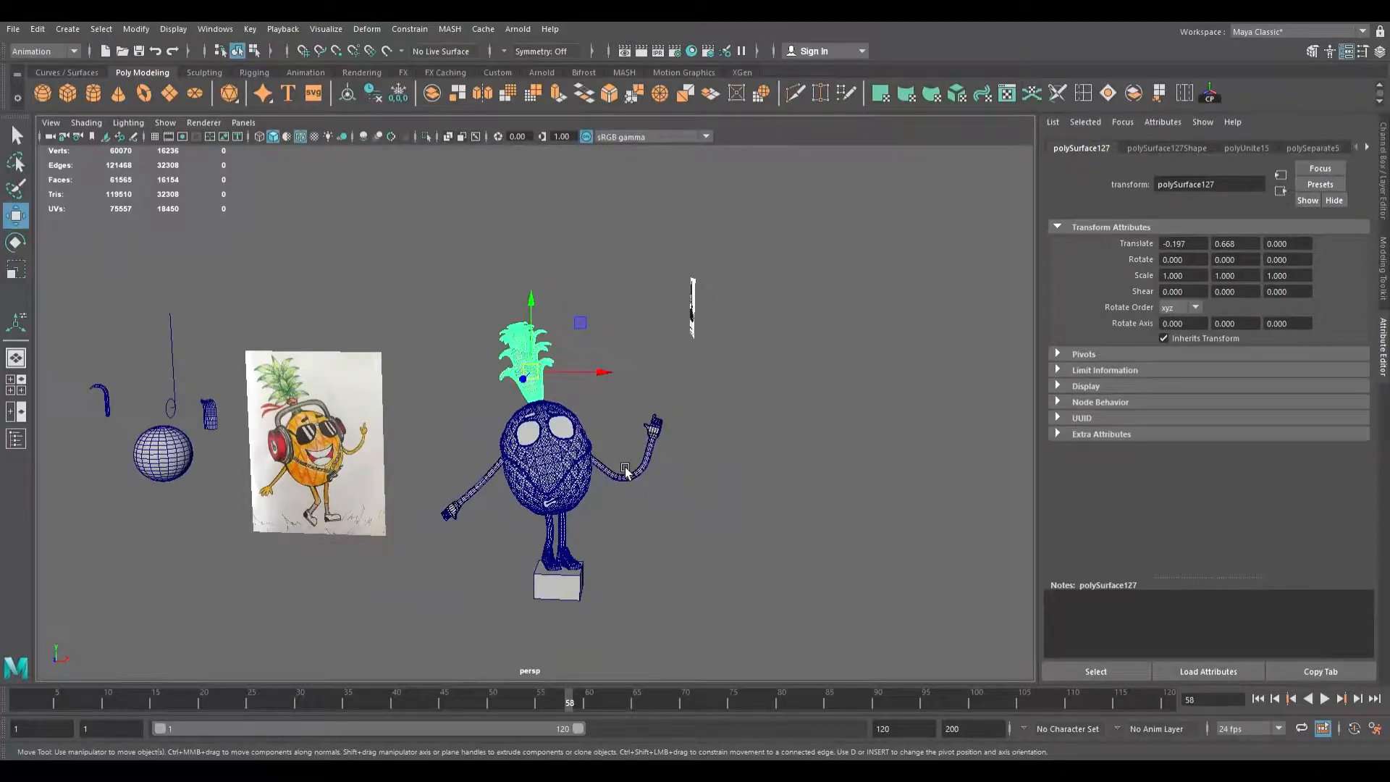
pyautogui.scroll(4, 615, 465)
pyautogui.scroll(5, 621, 467)
pyautogui.keyDown('alt'); pyautogui.moveTo(639, 474); pyautogui.dragTo(611, 452); pyautogui.keyUp('alt')
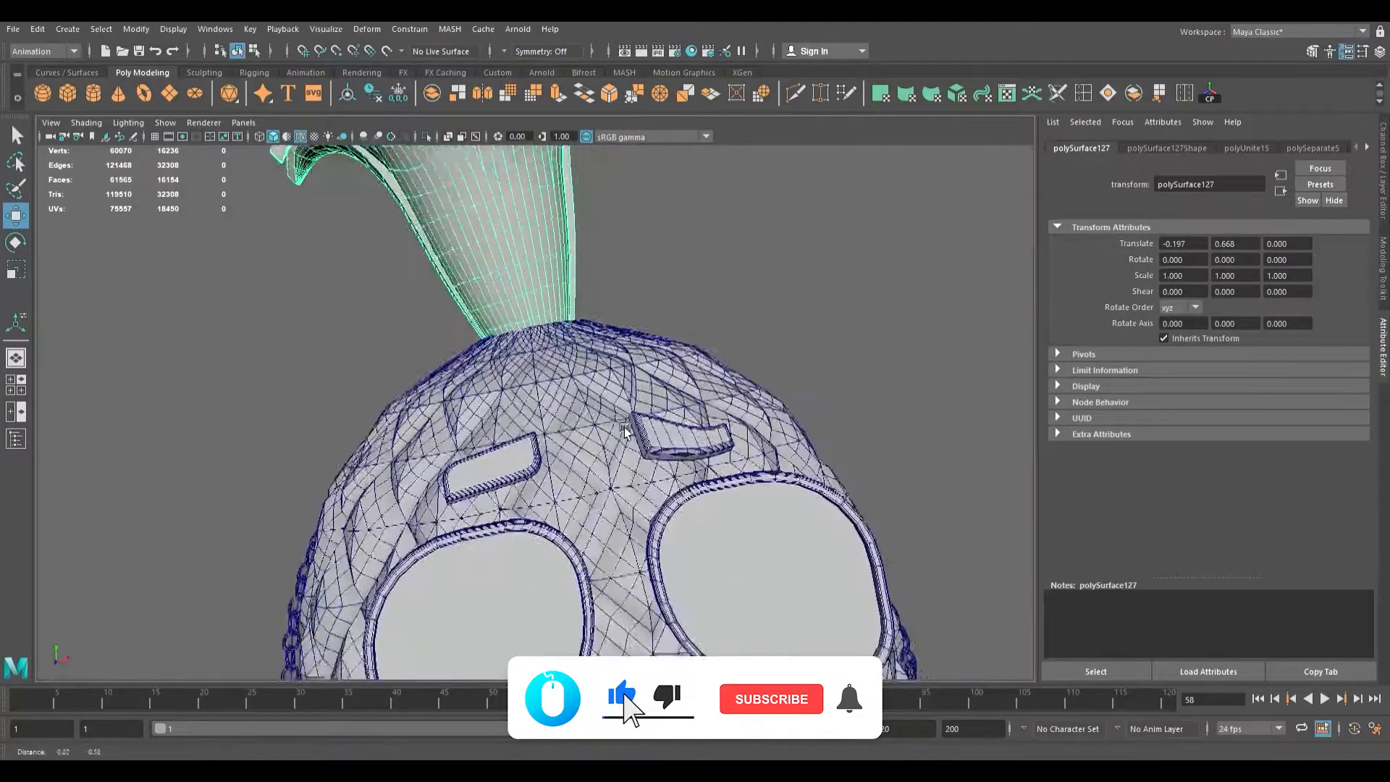
pyautogui.keyDown('alt'); pyautogui.moveTo(611, 453); pyautogui.dragTo(554, 265, button='middle'); pyautogui.keyUp('alt')
pyautogui.keyDown('alt'); pyautogui.moveTo(554, 266); pyautogui.dragTo(518, 300); pyautogui.keyUp('alt')
pyautogui.keyDown('alt'); pyautogui.moveTo(518, 300); pyautogui.dragTo(661, 290, button='middle'); pyautogui.keyUp('alt')
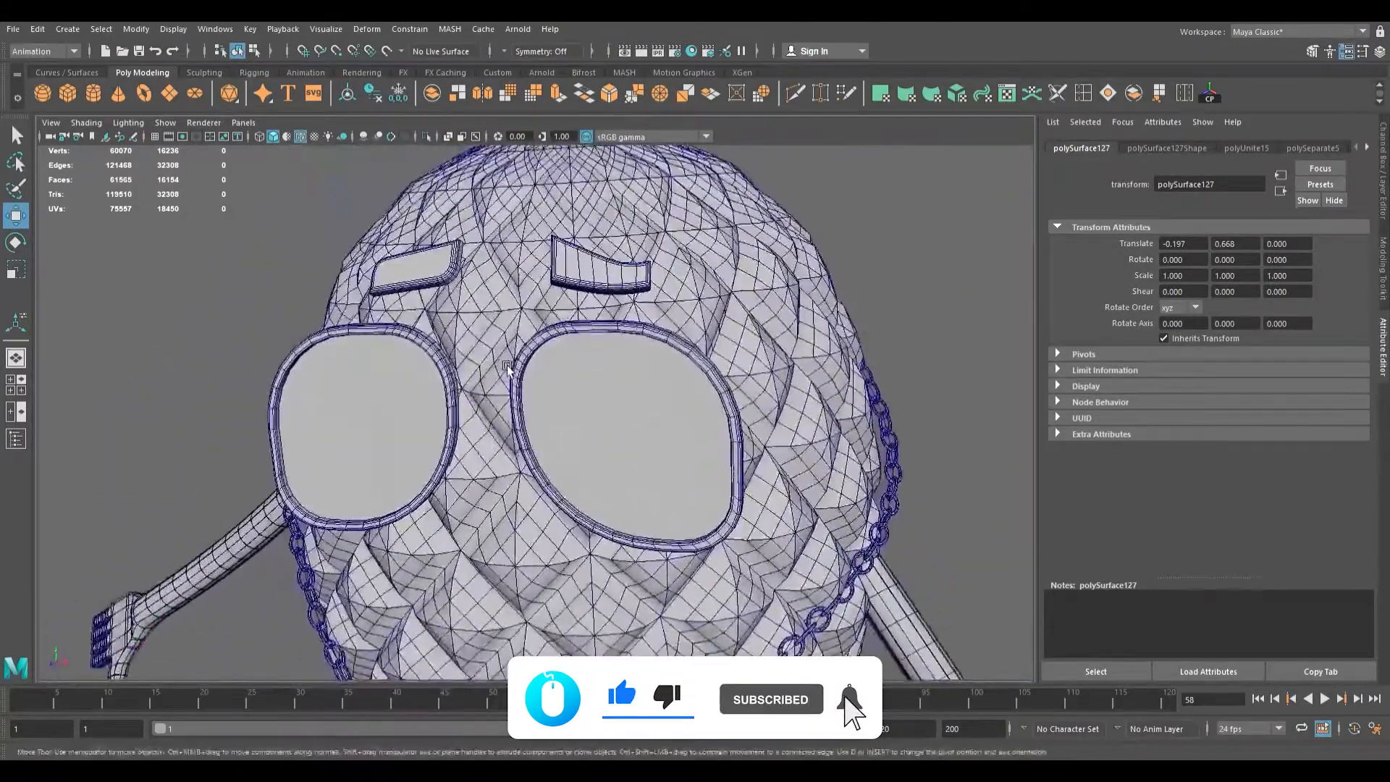
pyautogui.scroll(5, 661, 403)
pyautogui.keyDown('alt'); pyautogui.moveTo(661, 403); pyautogui.dragTo(587, 394); pyautogui.keyUp('alt')
pyautogui.scroll(4, 651, 397)
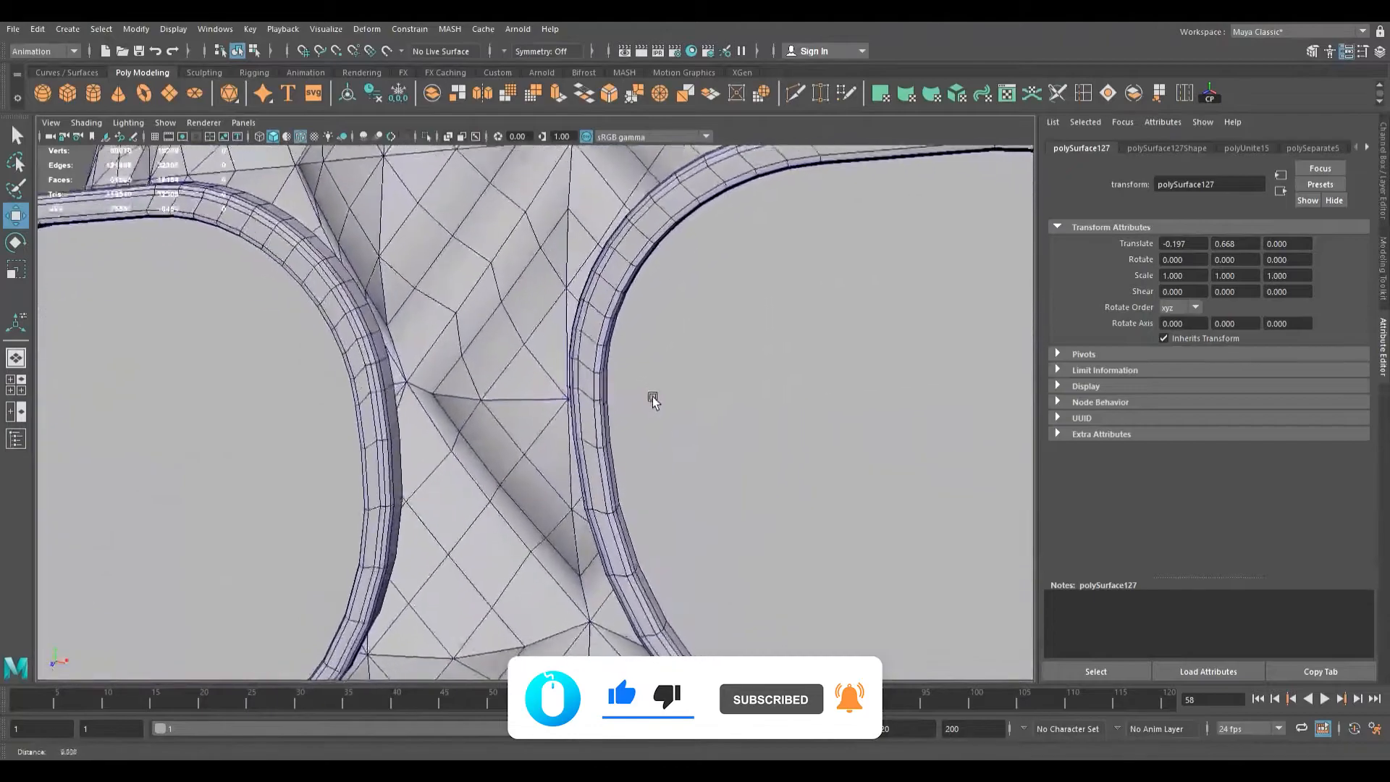
pyautogui.keyDown('alt'); pyautogui.moveTo(616, 397); pyautogui.dragTo(632, 398, button='right'); pyautogui.keyUp('alt')
pyautogui.keyDown('alt'); pyautogui.moveTo(627, 395); pyautogui.dragTo(688, 408, button='middle'); pyautogui.keyUp('alt')
pyautogui.keyDown('alt'); pyautogui.moveTo(606, 403); pyautogui.dragTo(632, 408, button='right'); pyautogui.keyUp('alt')
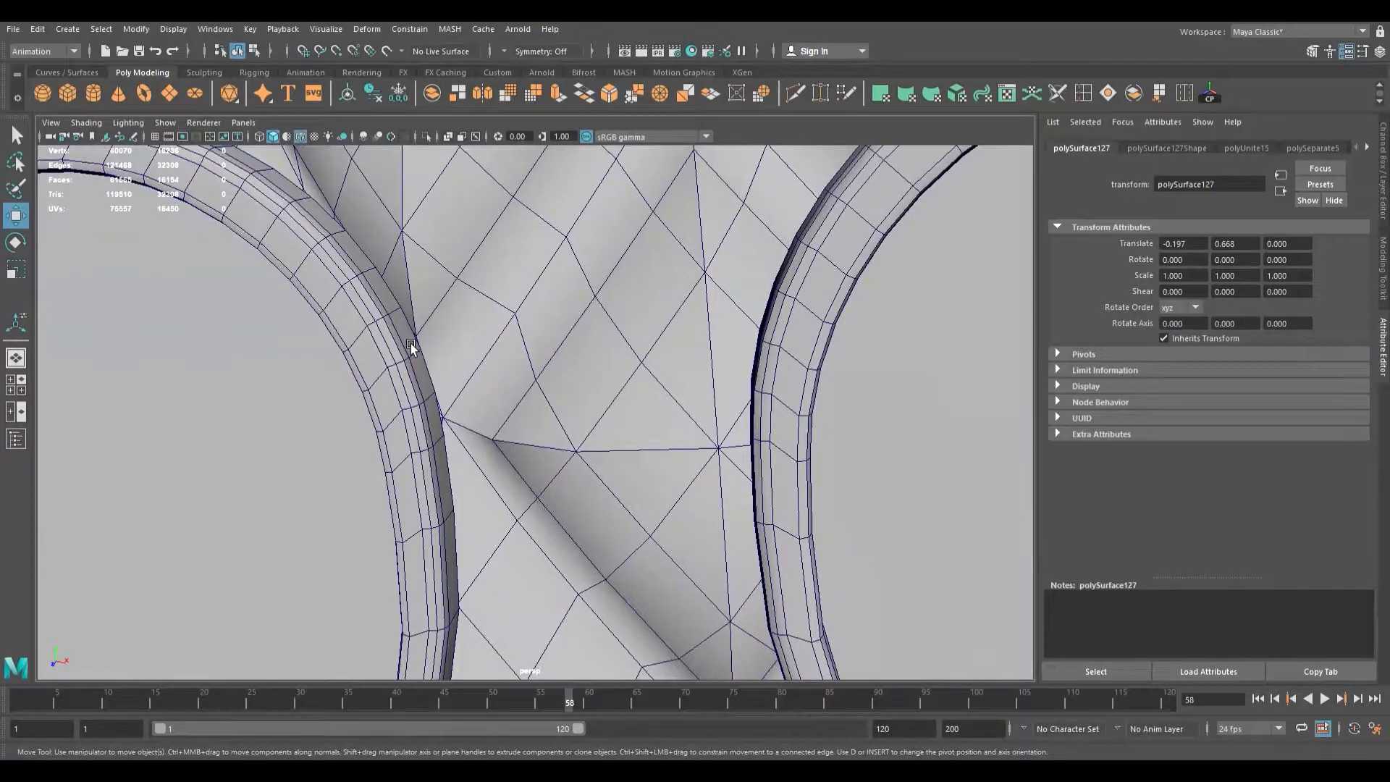
pyautogui.keyDown('alt'); pyautogui.moveTo(420, 345); pyautogui.dragTo(415, 402); pyautogui.keyUp('alt')
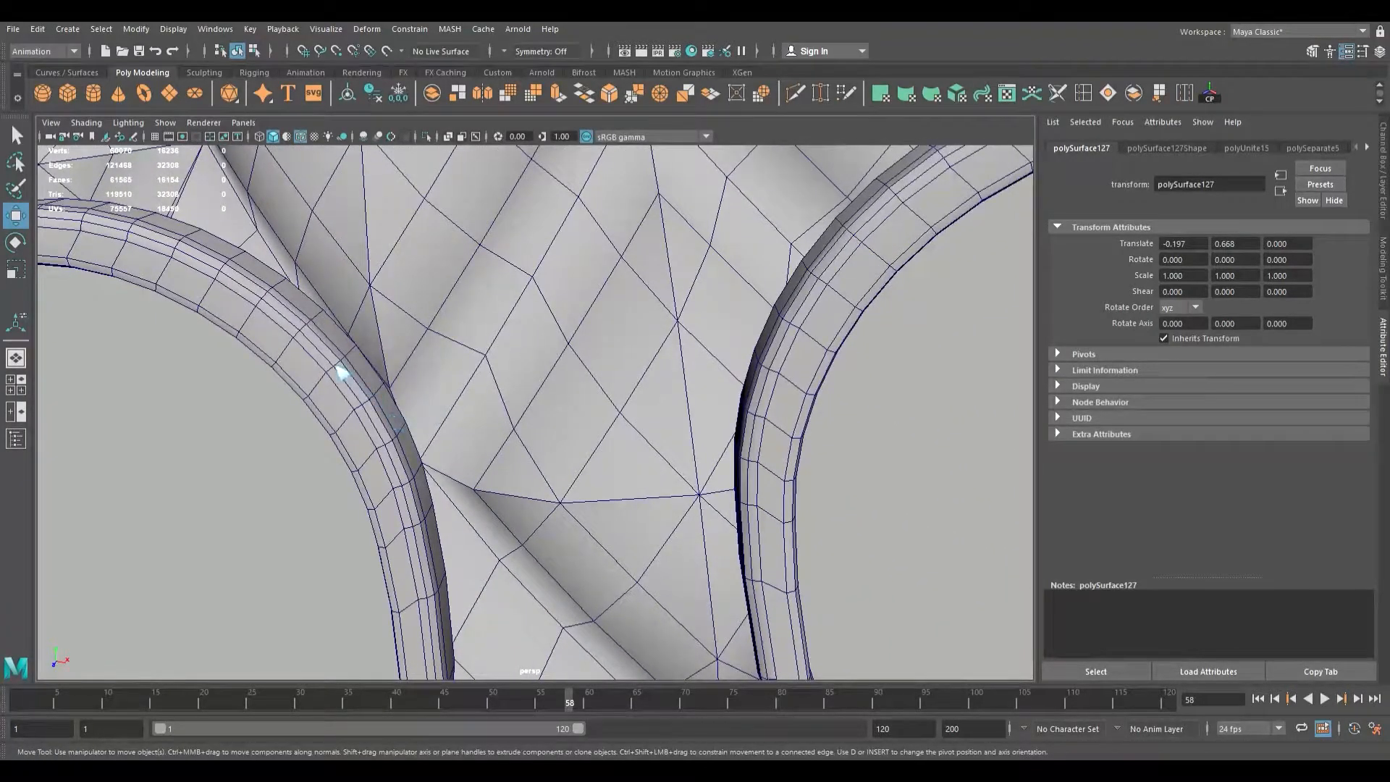
# - Select a face on the inner side of one lens frame in face mode and turn off soft selection
pyautogui.moveTo(398, 418); pyautogui.dragTo(404, 452, button='right')
pyautogui.click(406, 422)
pyautogui.scroll(-4, 492, 425)
pyautogui.scroll(-6, 493, 424)
pyautogui.keyDown('alt'); pyautogui.moveTo(495, 424); pyautogui.dragTo(467, 398); pyautogui.keyUp('alt')
pyautogui.scroll(2, 433, 442)
pyautogui.keyDown('alt'); pyautogui.moveTo(433, 442); pyautogui.dragTo(507, 449, button='right'); pyautogui.keyUp('alt')
pyautogui.keyDown('alt'); pyautogui.moveTo(507, 449); pyautogui.dragTo(545, 432, button='middle'); pyautogui.keyUp('alt')
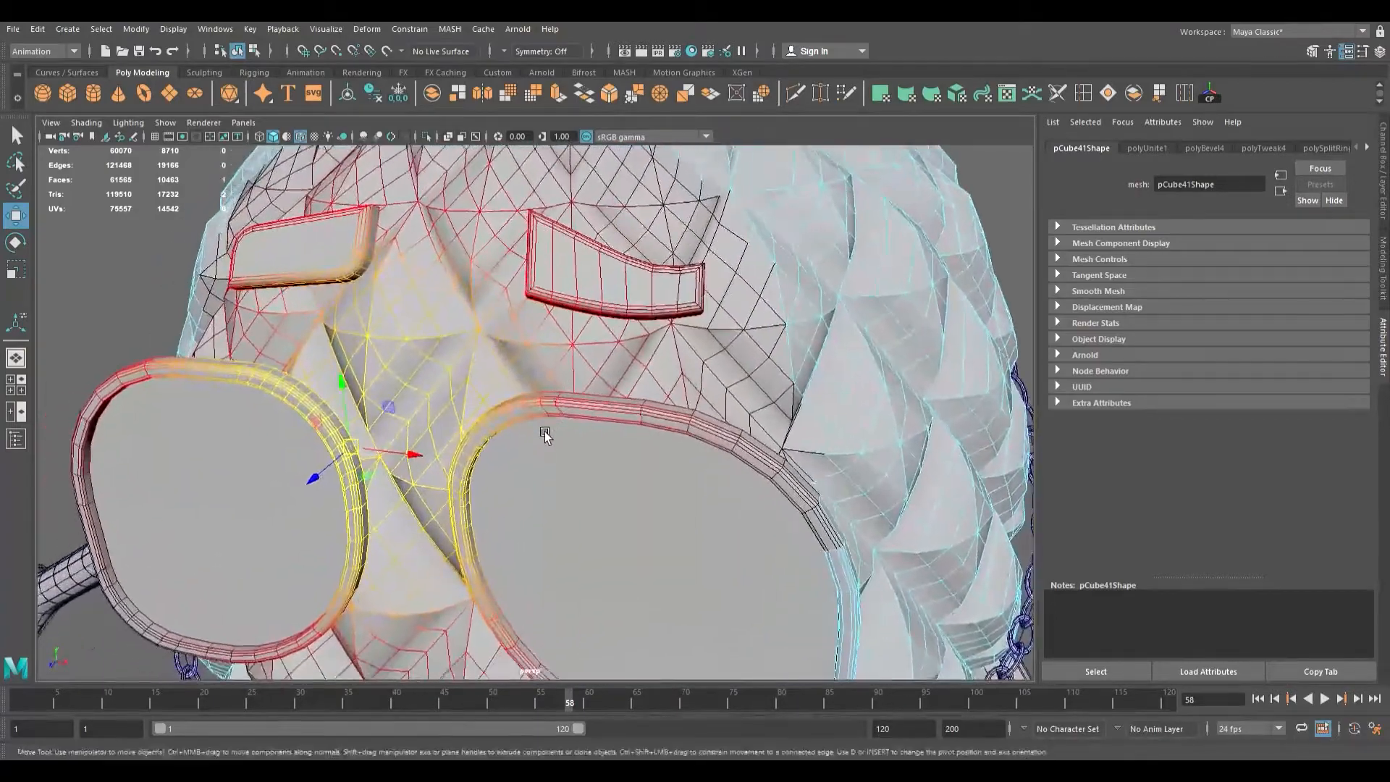
pyautogui.press('b')
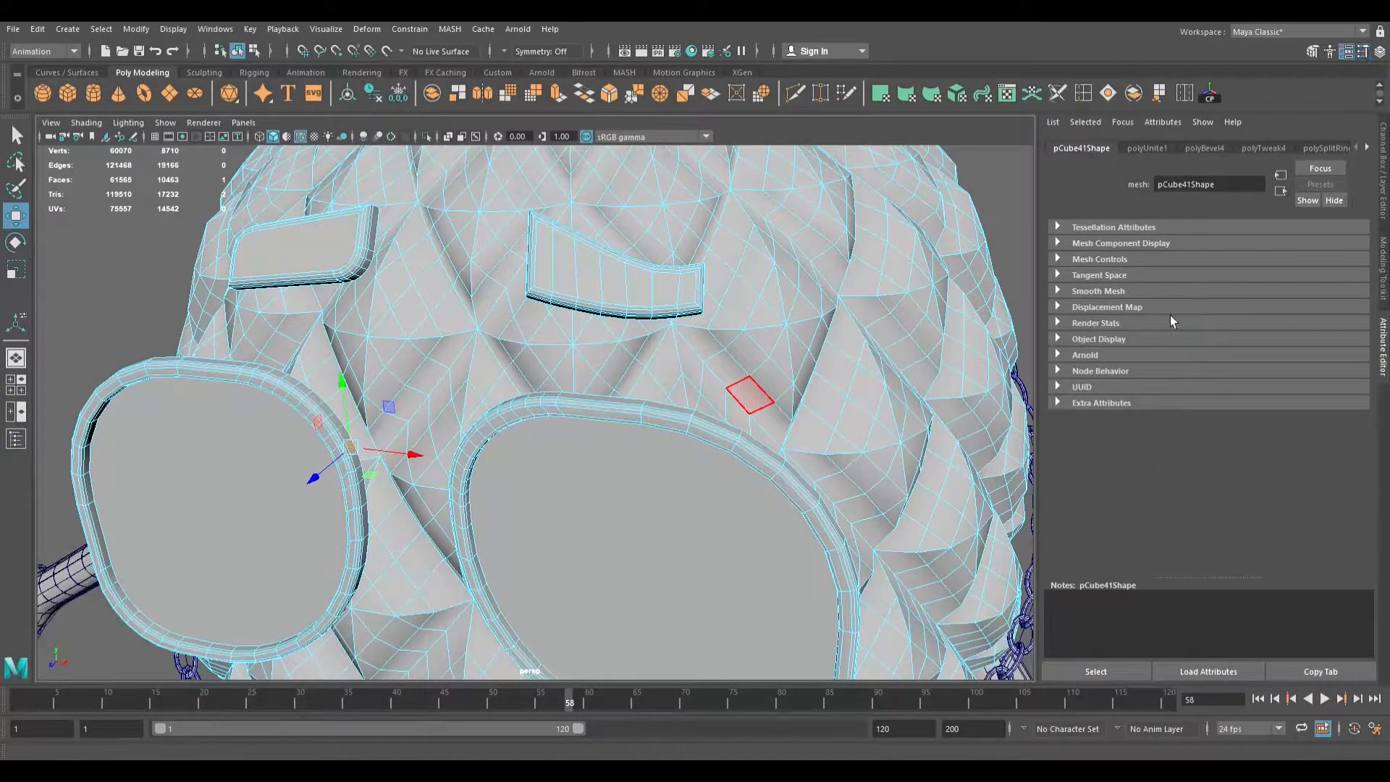
# - Extrude the selected inner face of the lens frame 0.245 toward the other lens to start the sunglasses' nose bridge
pyautogui.scroll(5, 462, 518)
pyautogui.scroll(2, 536, 499)
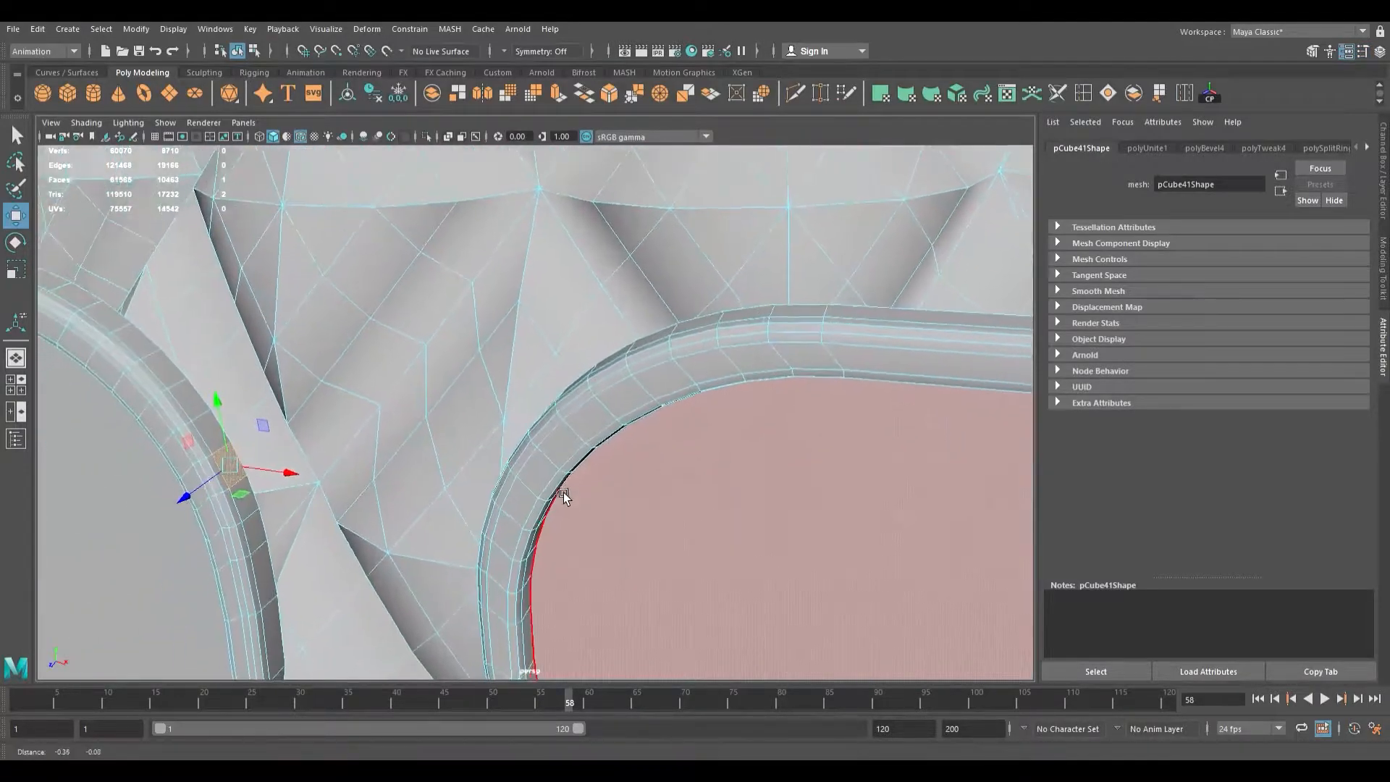
pyautogui.keyDown('alt'); pyautogui.moveTo(563, 492); pyautogui.dragTo(584, 480, button='middle'); pyautogui.keyUp('alt')
pyautogui.scroll(1, 433, 453)
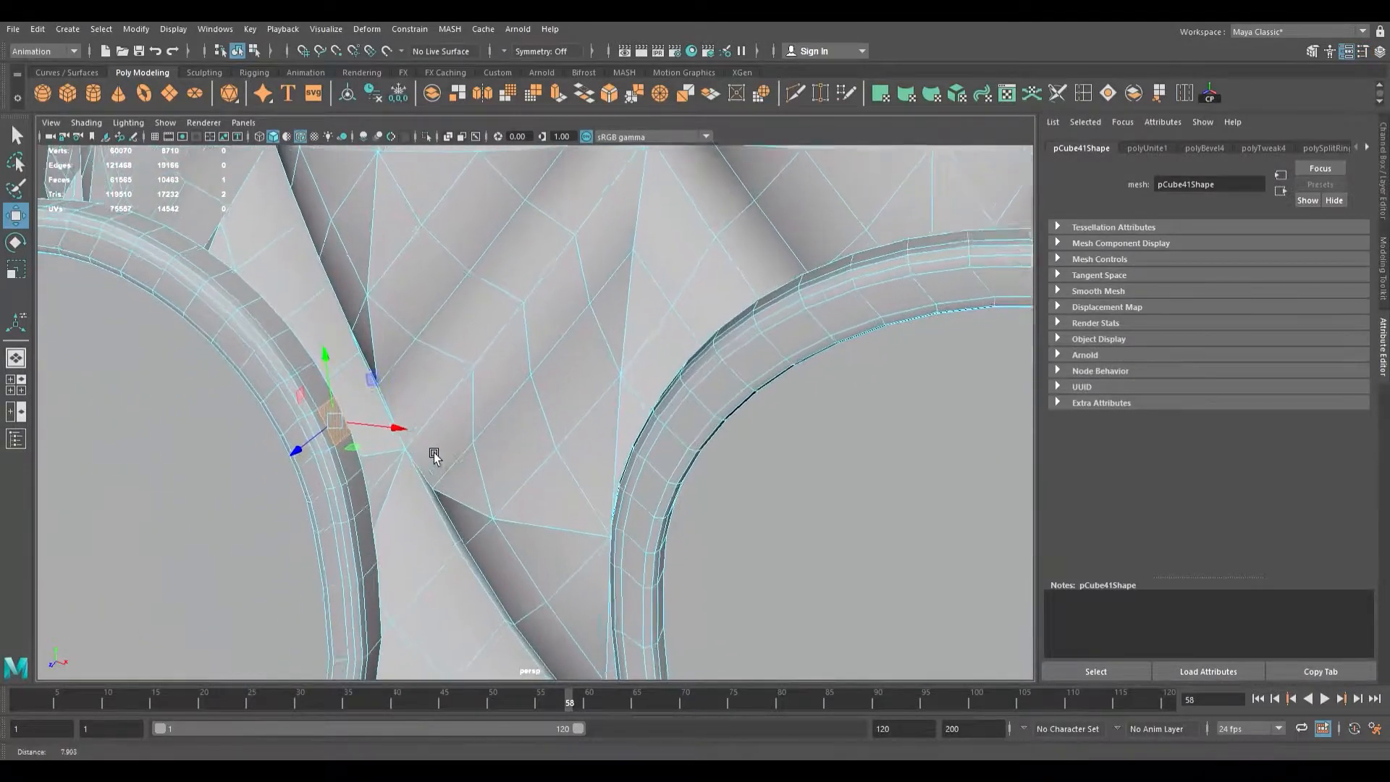
pyautogui.scroll(2, 458, 453)
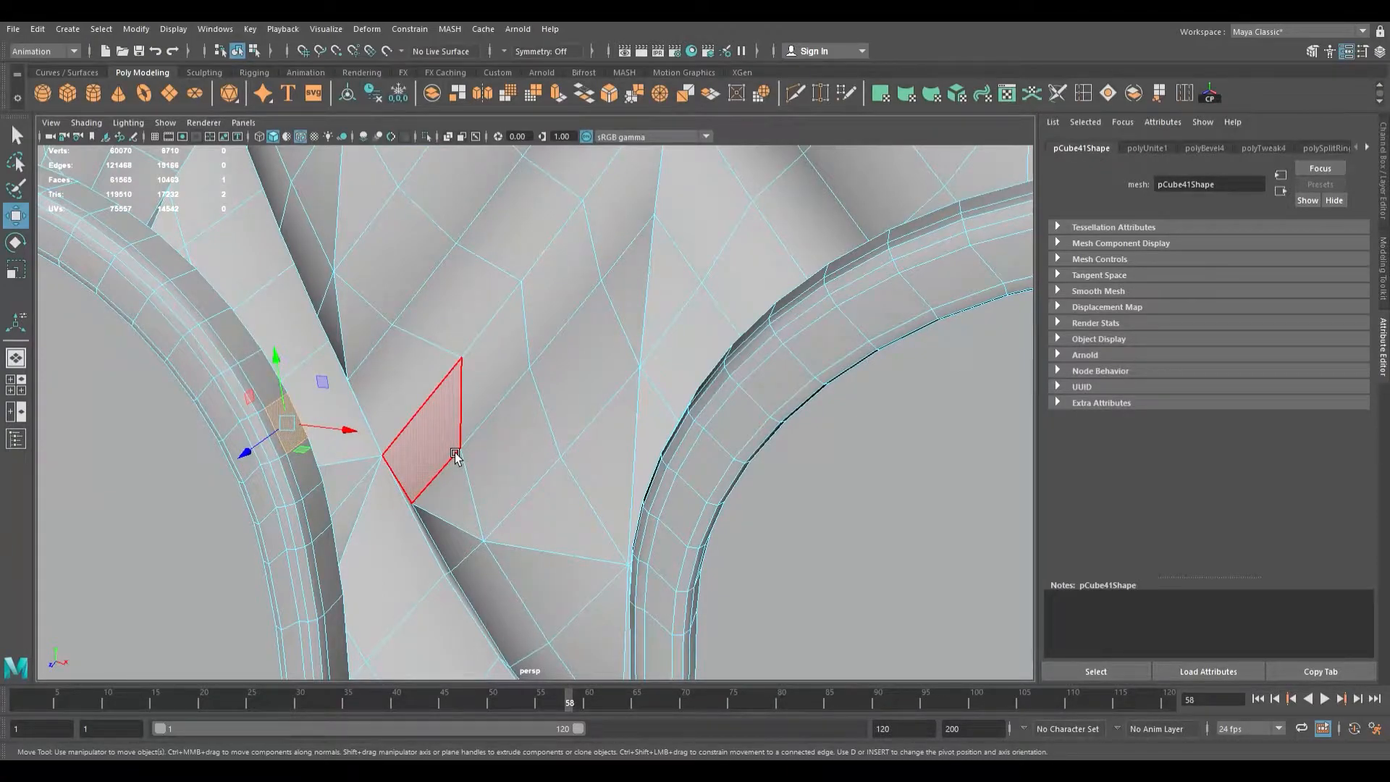
pyautogui.keyDown('alt'); pyautogui.moveTo(454, 453); pyautogui.dragTo(653, 478, button='middle'); pyautogui.keyUp('alt')
pyautogui.hotkey('ctrl', 'e')
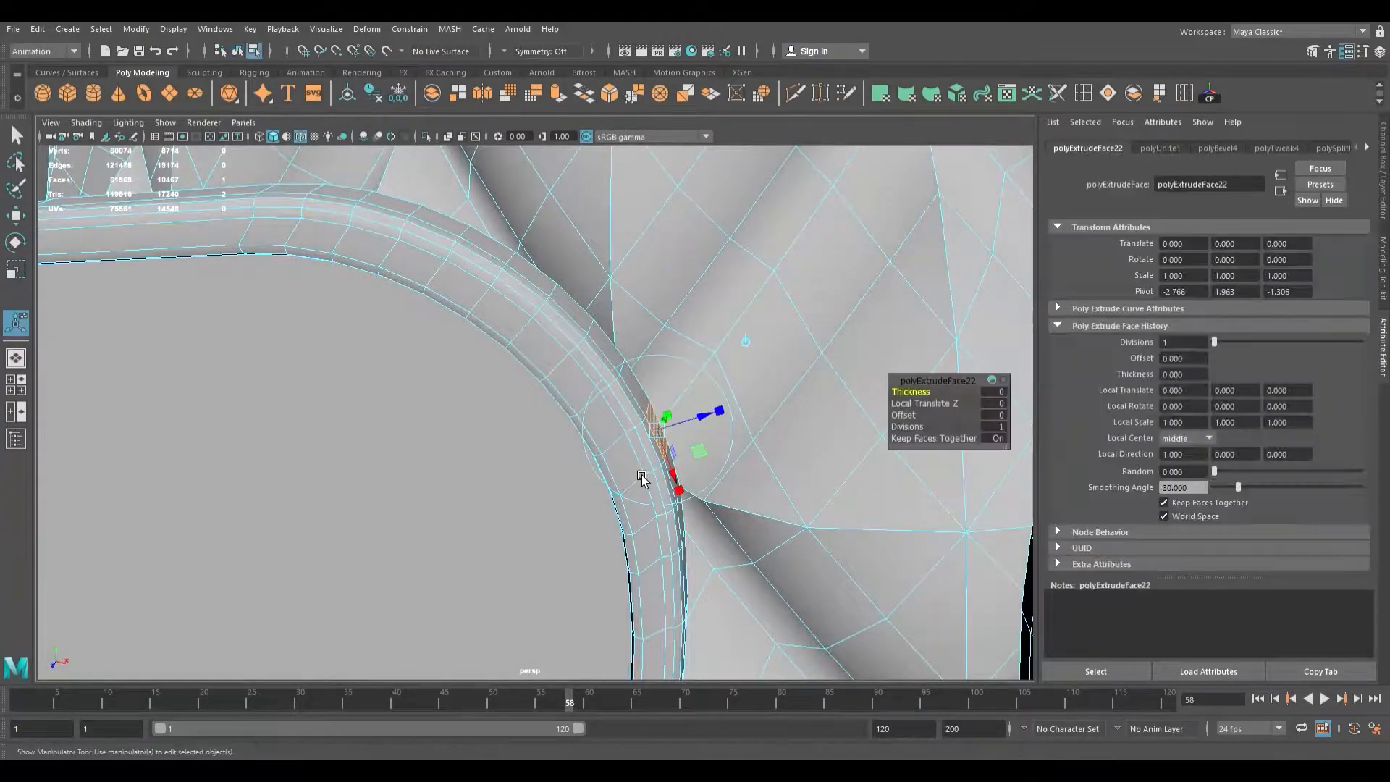
pyautogui.moveTo(701, 444); pyautogui.dragTo(869, 398)
pyautogui.scroll(-8, 844, 410)
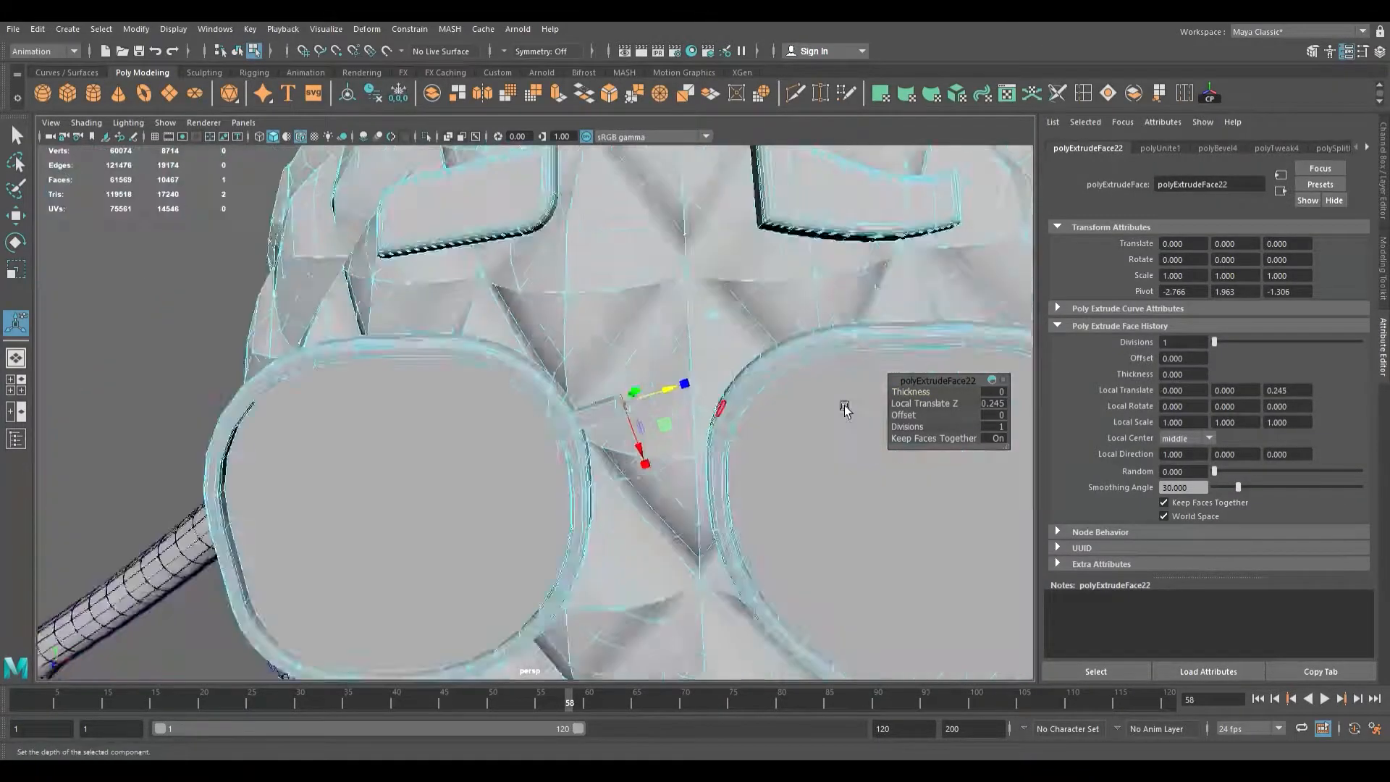
# - Lengthen the nose bridge extrusion to a local Z translation of 0.519
pyautogui.keyDown('alt'); pyautogui.moveTo(818, 518); pyautogui.dragTo(791, 512); pyautogui.keyUp('alt')
pyautogui.keyDown('alt'); pyautogui.moveTo(791, 512); pyautogui.dragTo(704, 493, button='middle'); pyautogui.keyUp('alt')
pyautogui.scroll(1, 704, 493)
pyautogui.scroll(10, 703, 493)
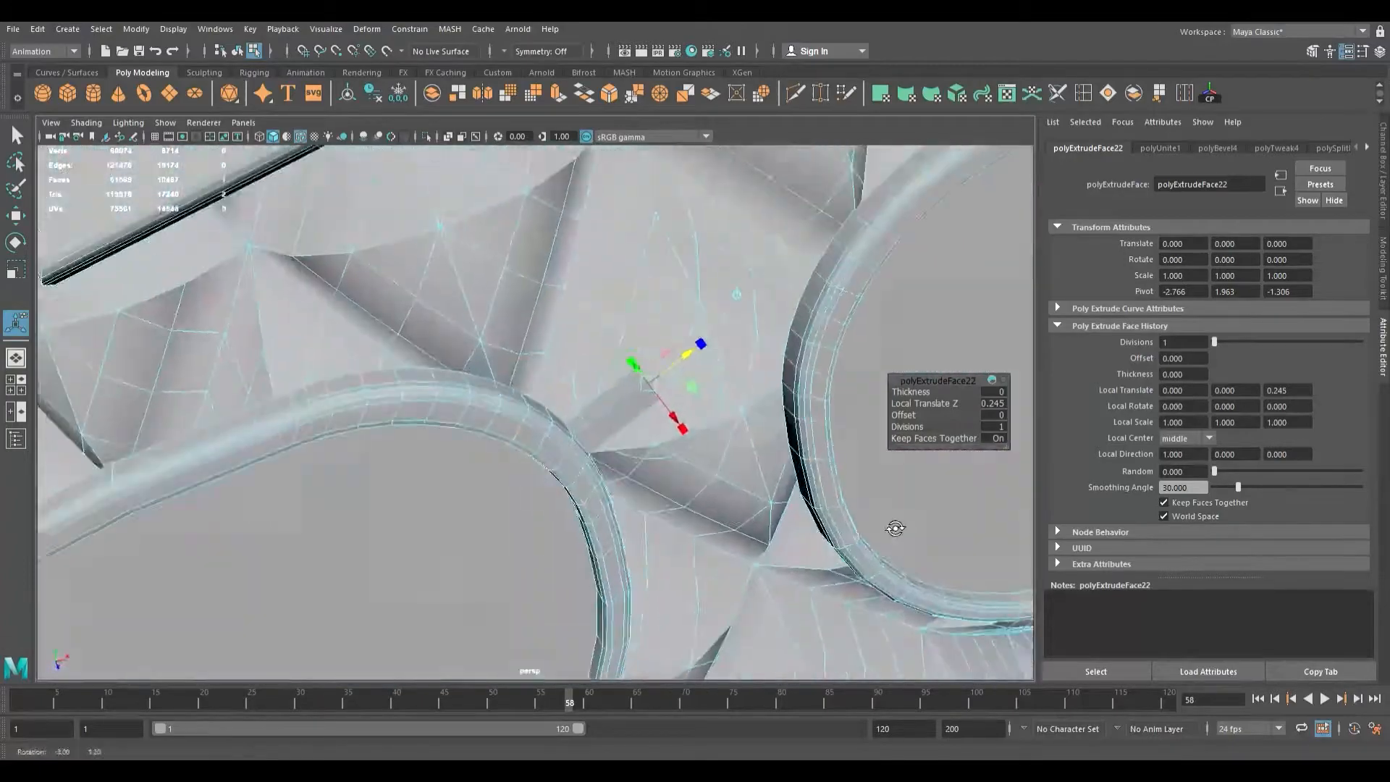
pyautogui.keyDown('alt'); pyautogui.moveTo(846, 538); pyautogui.dragTo(852, 539); pyautogui.keyUp('alt')
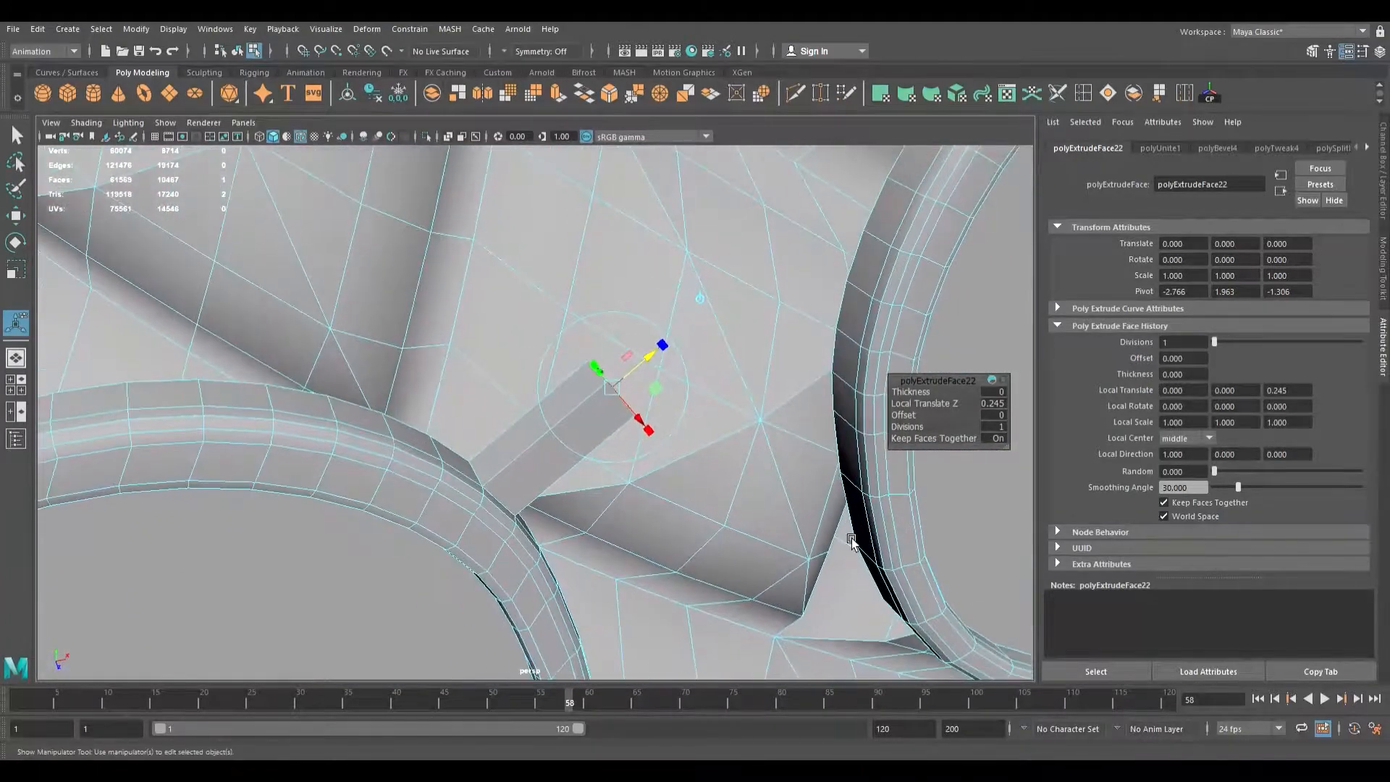
pyautogui.keyDown('alt'); pyautogui.moveTo(853, 539); pyautogui.dragTo(838, 553, button='middle'); pyautogui.keyUp('alt')
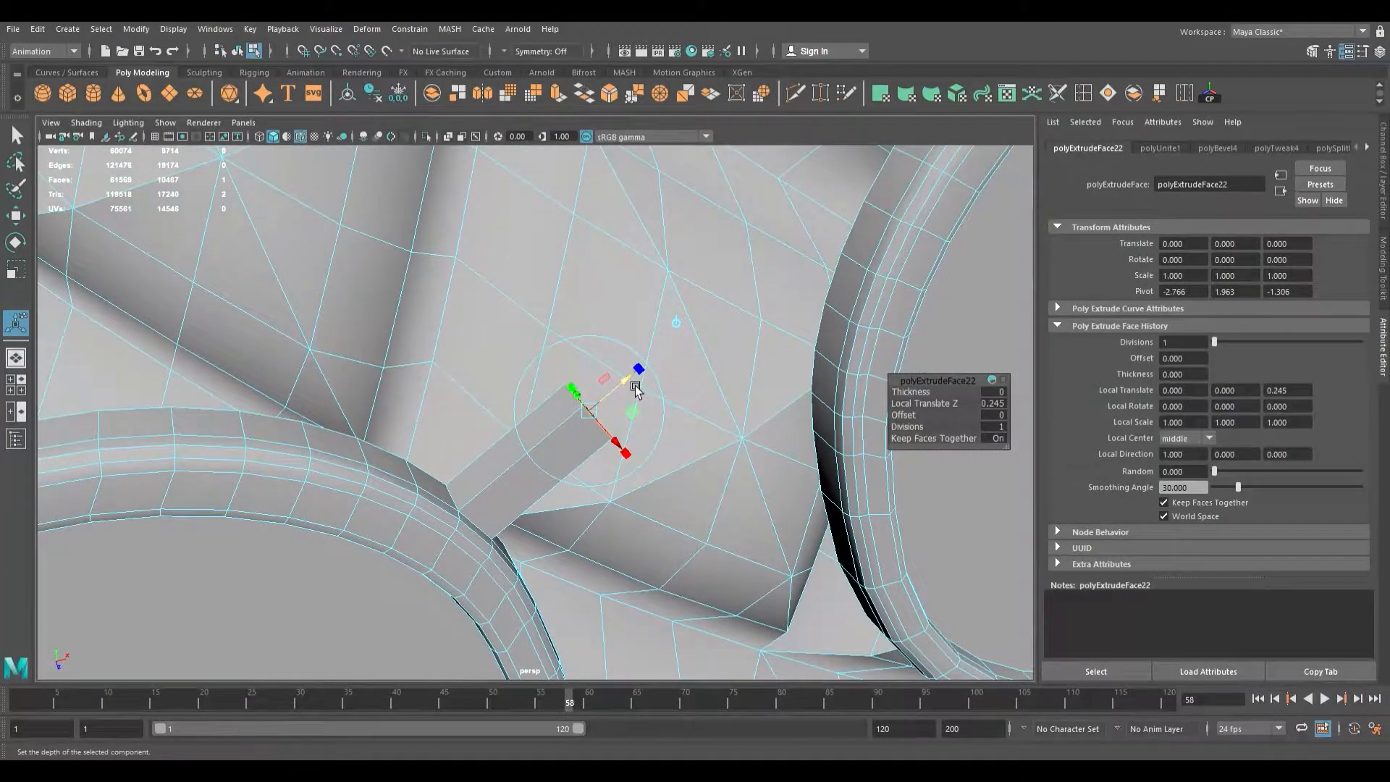
pyautogui.keyDown('alt'); pyautogui.moveTo(636, 394); pyautogui.dragTo(837, 401); pyautogui.keyUp('alt')
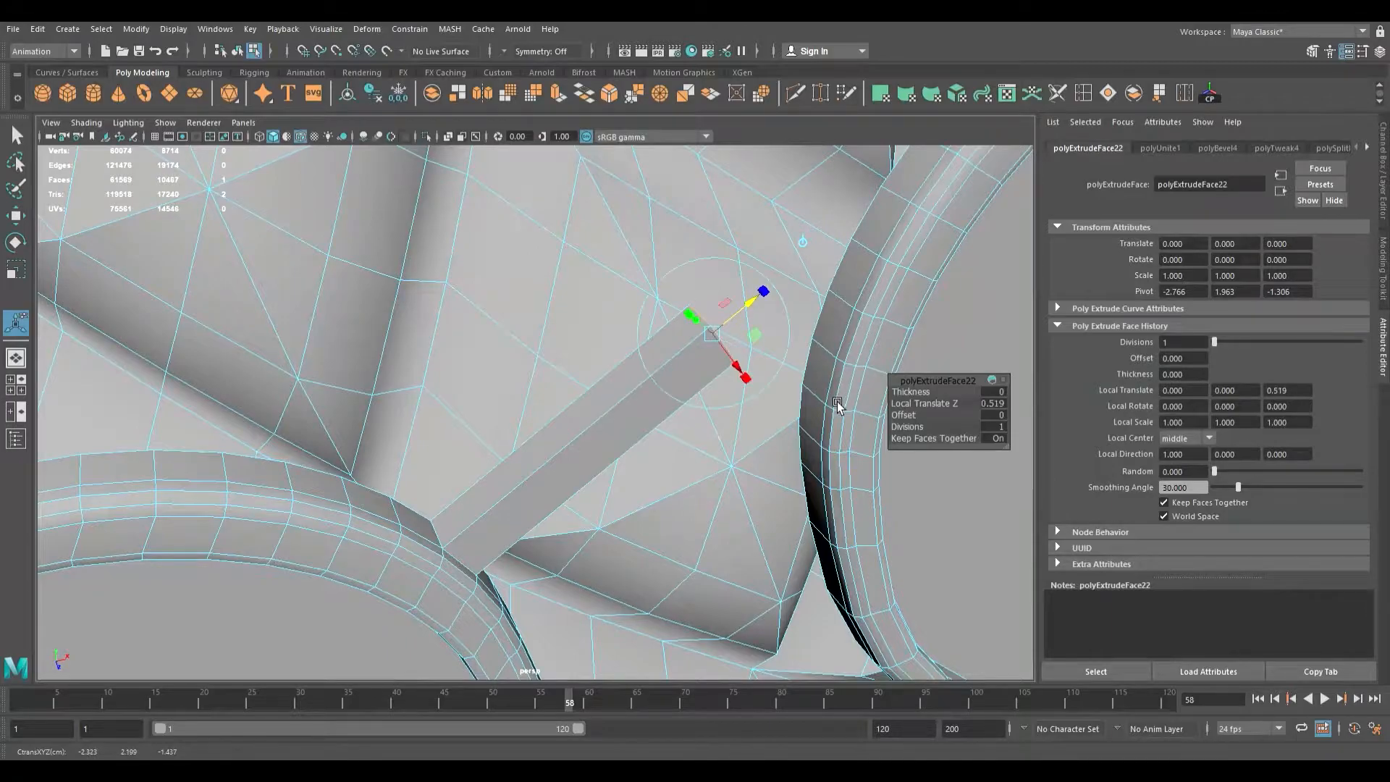
# - In the front view, move the bridge's end against the other lens frame, with local translation 0.190, 0.065, 0.605
pyautogui.press('space')
pyautogui.scroll(-3, 406, 612)
pyautogui.press('space')
pyautogui.keyDown('alt'); pyautogui.moveTo(449, 670); pyautogui.dragTo(474, 395, button='middle'); pyautogui.keyUp('alt')
pyautogui.scroll(10, 640, 442)
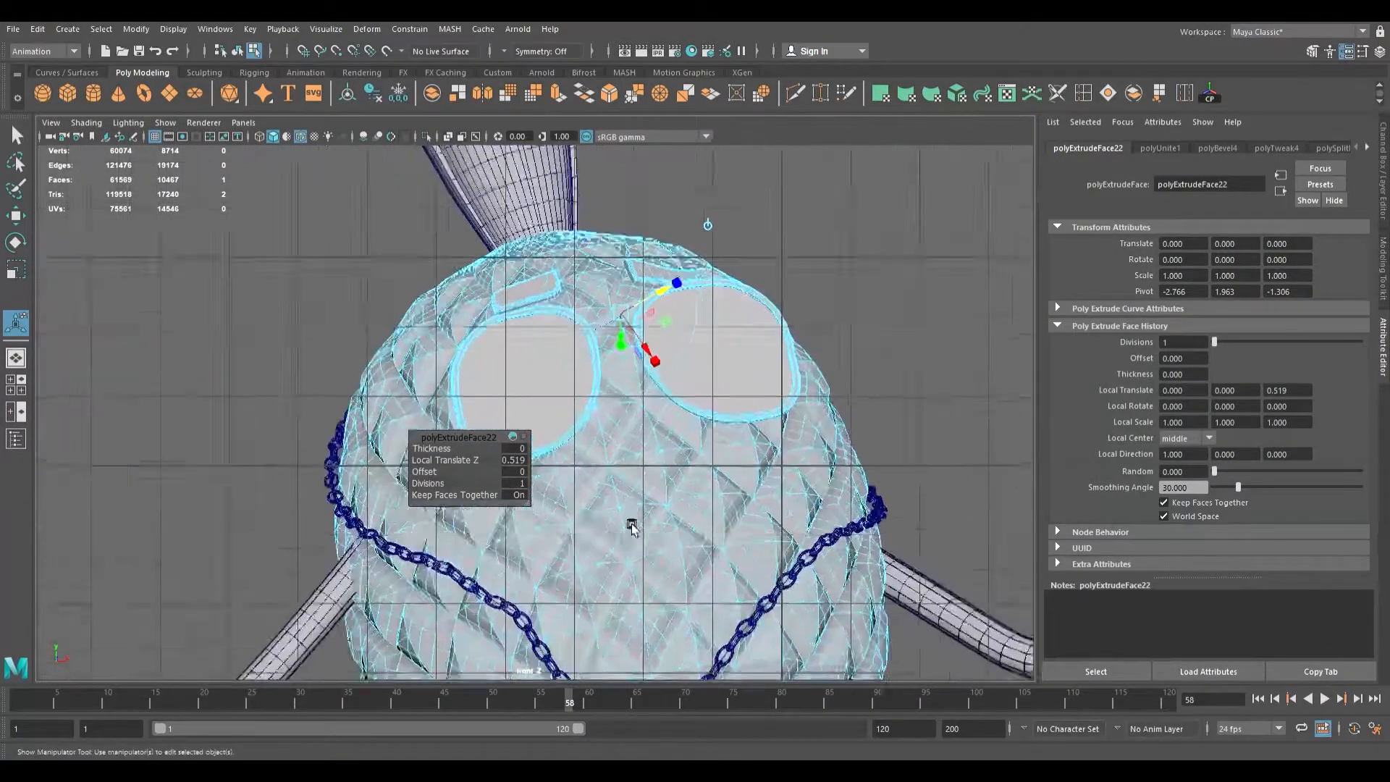
pyautogui.scroll(5, 681, 506)
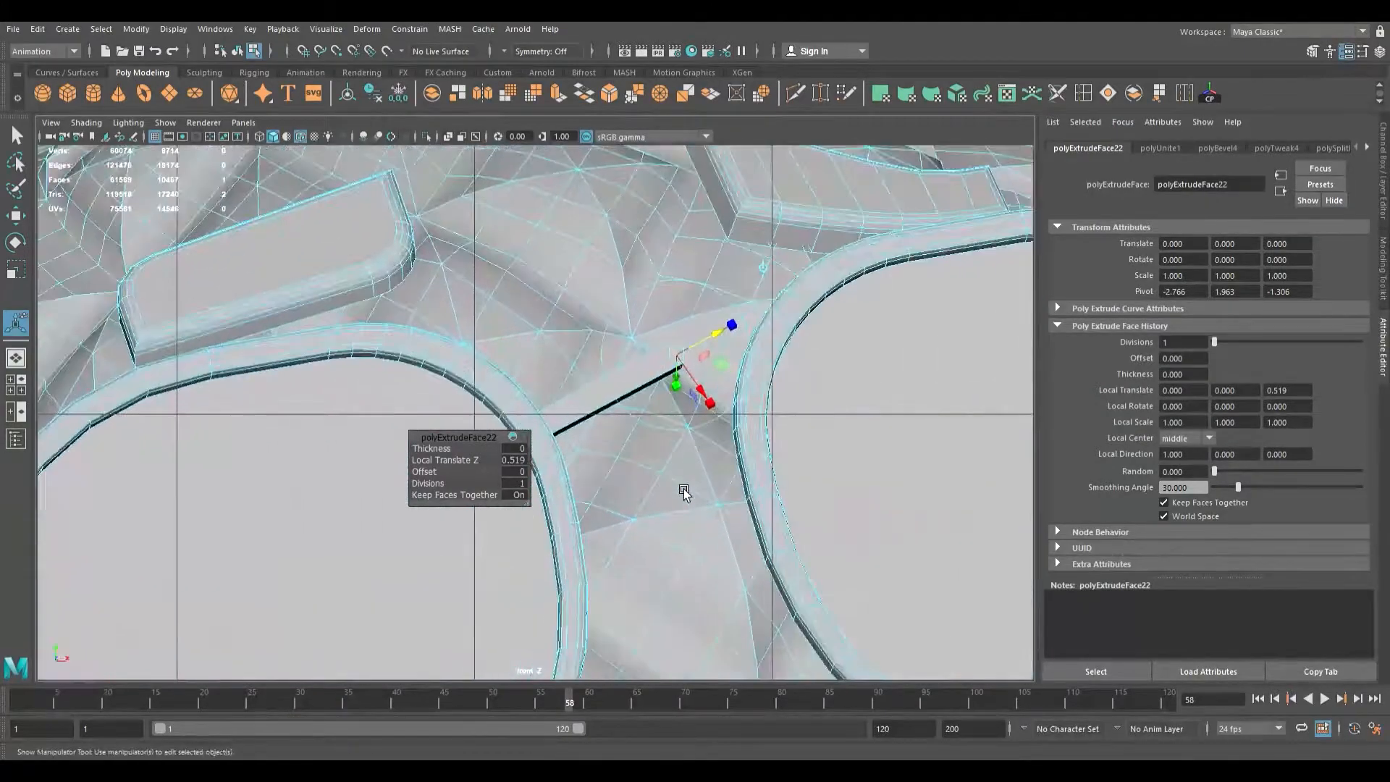
pyautogui.keyDown('alt'); pyautogui.moveTo(684, 492); pyautogui.dragTo(619, 384, button='middle'); pyautogui.keyUp('alt')
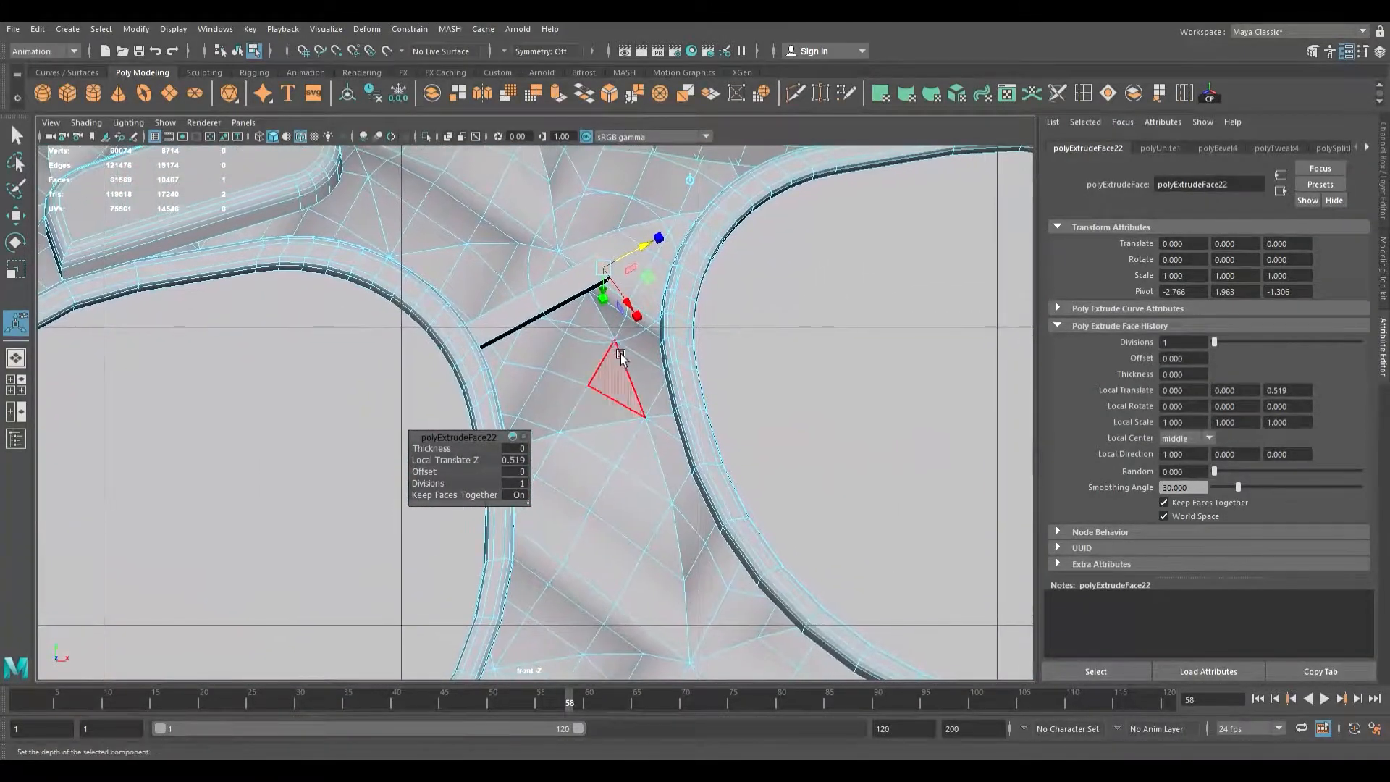
pyautogui.moveTo(622, 286); pyautogui.dragTo(673, 317)
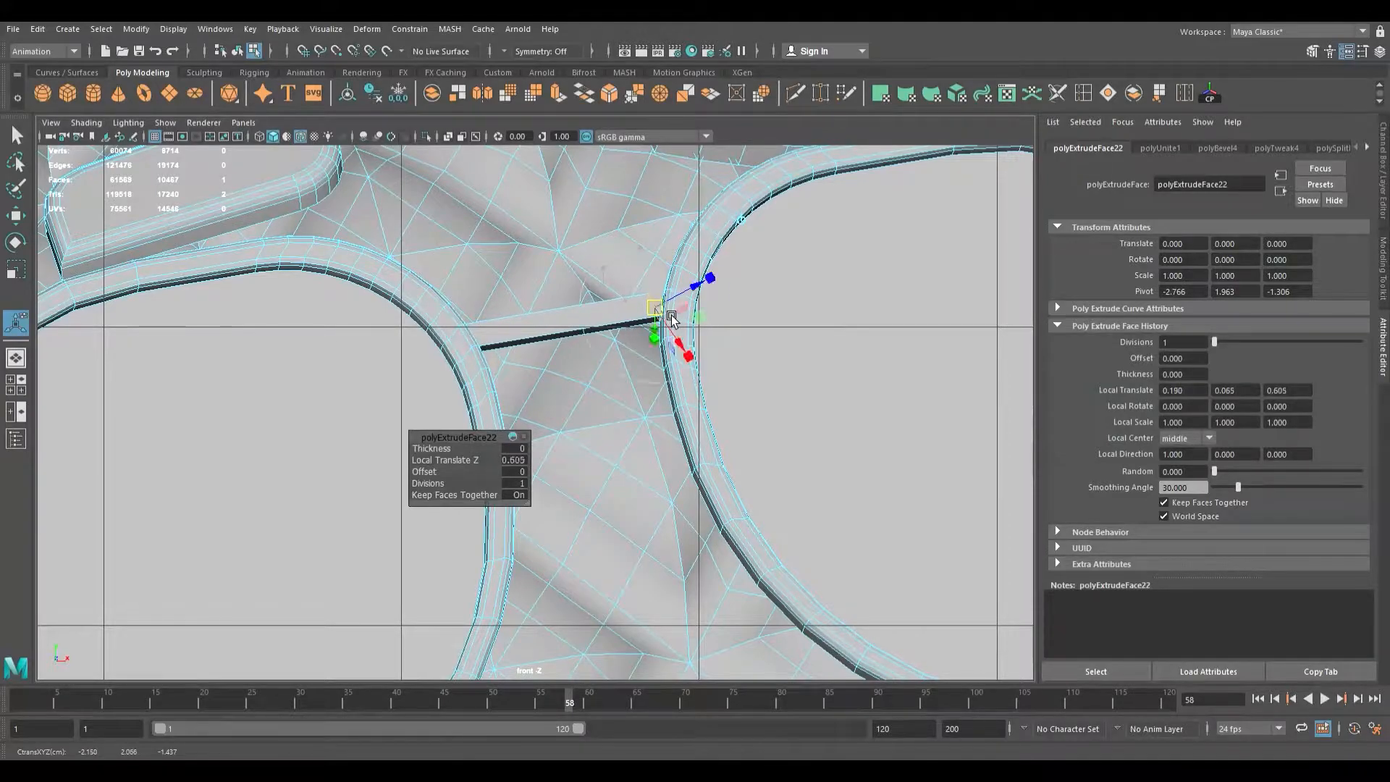
# - Examine the nose bridge between the two lens frames in the perspective view
pyautogui.scroll(-5, 679, 367)
pyautogui.scroll(-1, 680, 366)
pyautogui.press('space')
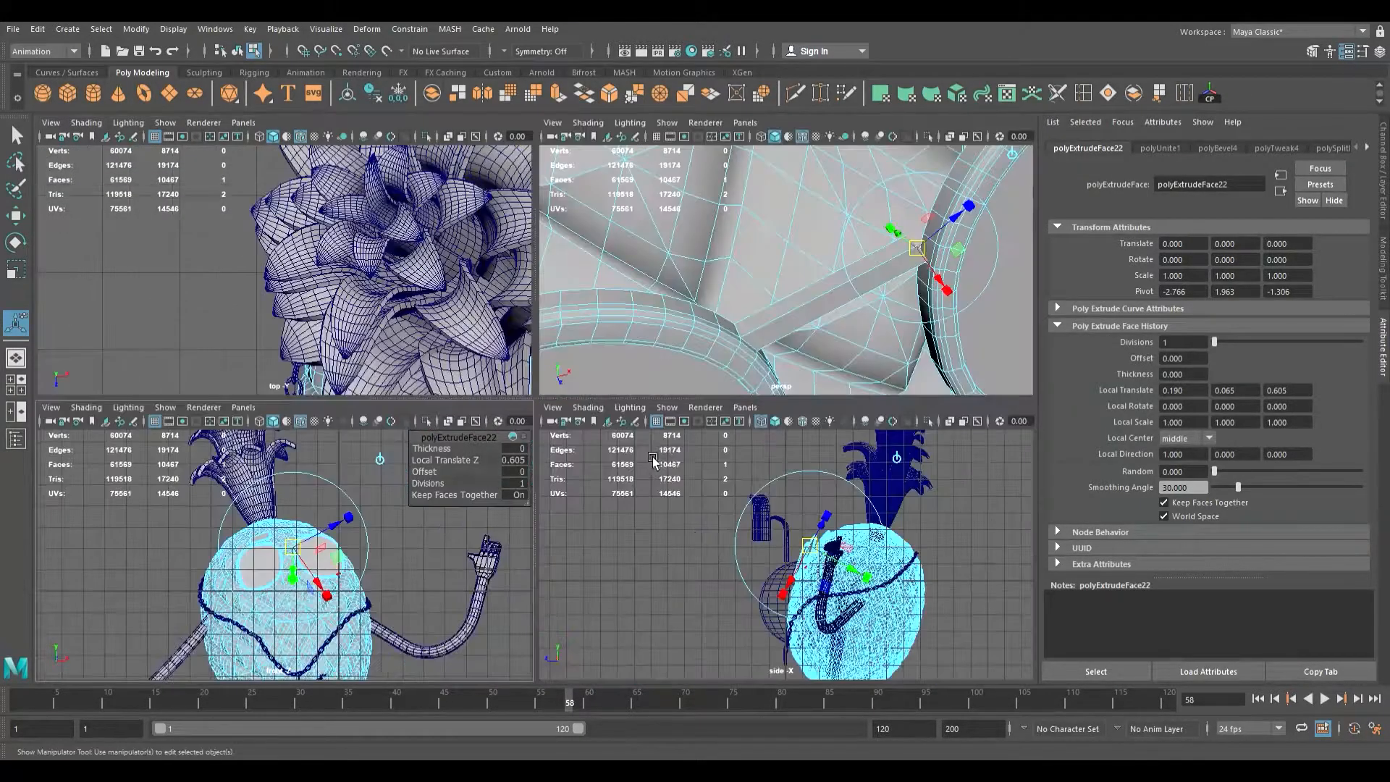
pyautogui.press('space')
pyautogui.keyDown('alt'); pyautogui.moveTo(748, 319); pyautogui.dragTo(739, 380); pyautogui.keyUp('alt')
pyautogui.scroll(-10, 709, 406)
pyautogui.keyDown('alt'); pyautogui.moveTo(738, 381); pyautogui.dragTo(856, 416, button='middle'); pyautogui.keyUp('alt')
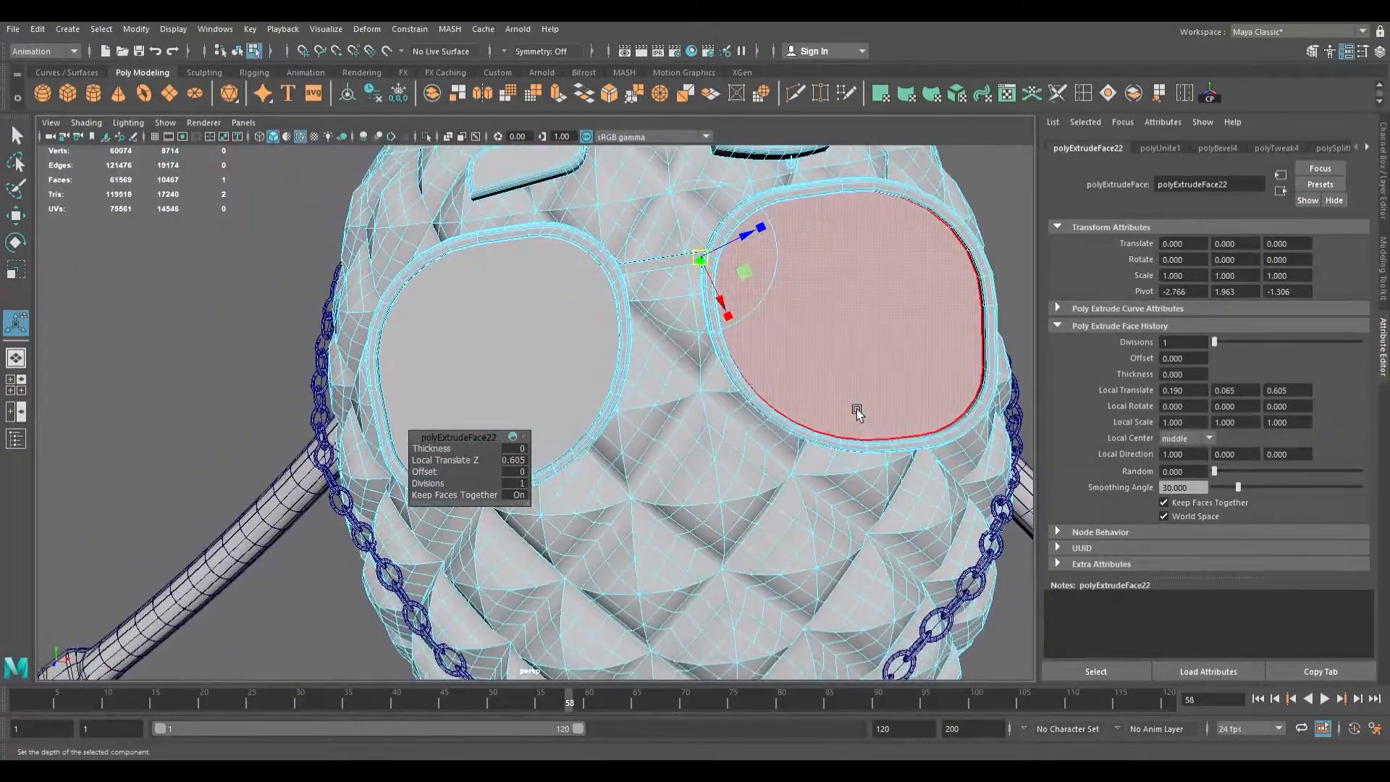
pyautogui.keyDown('alt'); pyautogui.moveTo(856, 410); pyautogui.dragTo(862, 383); pyautogui.keyUp('alt')
pyautogui.keyDown('alt'); pyautogui.moveTo(863, 384); pyautogui.dragTo(784, 525, button='middle'); pyautogui.keyUp('alt')
pyautogui.scroll(5, 868, 415)
pyautogui.scroll(3, 790, 498)
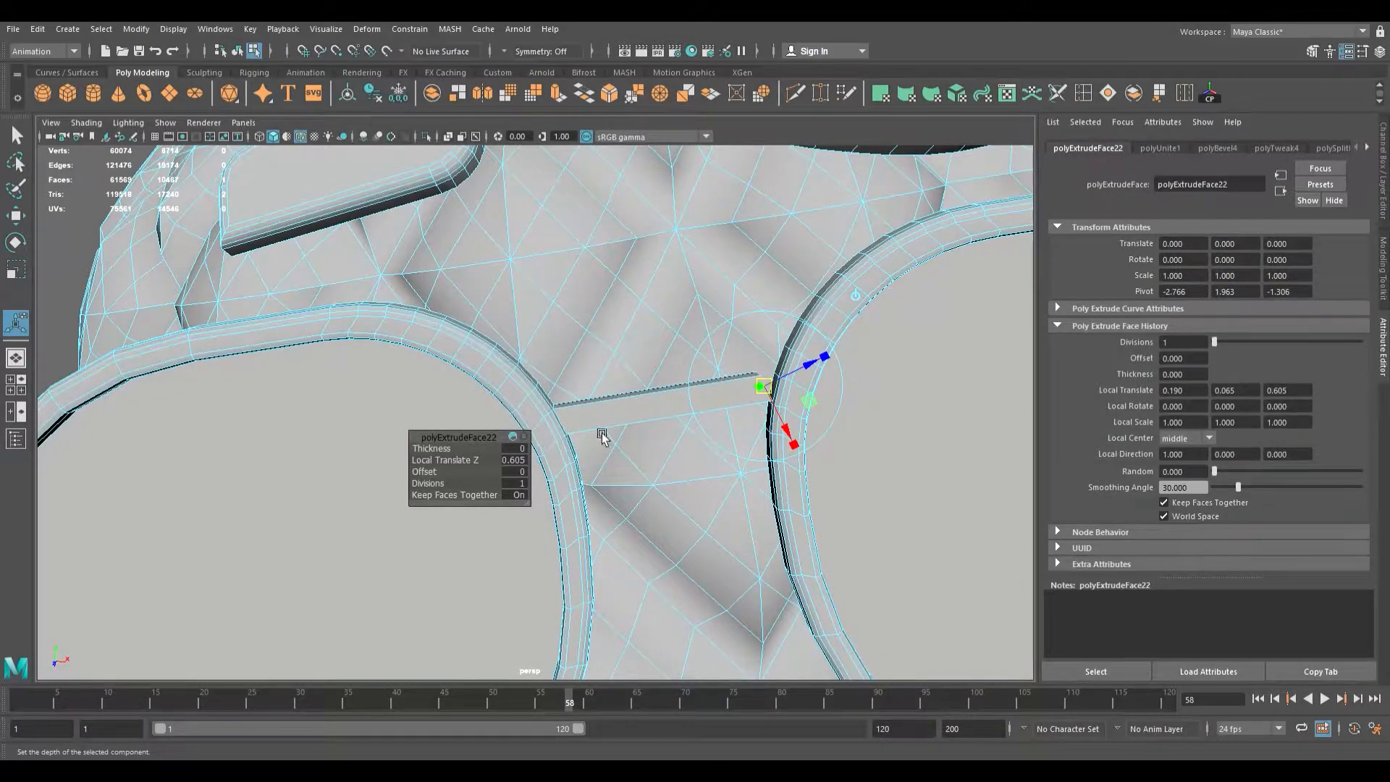
pyautogui.keyDown('alt'); pyautogui.moveTo(993, 286); pyautogui.dragTo(872, 289, button='middle'); pyautogui.keyUp('alt')
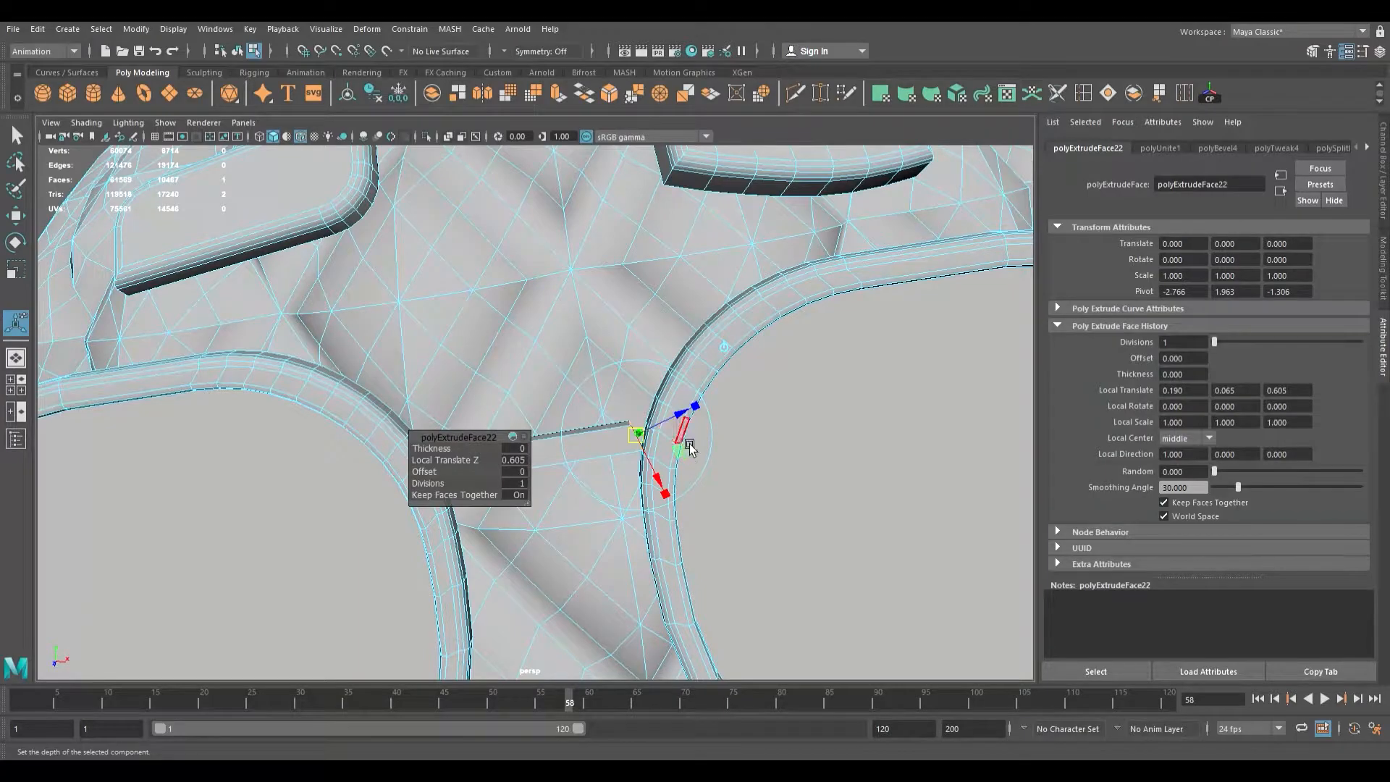
# - Try deleting the lens frame face opposite the bridge's end and inspect the frame from behind
pyautogui.scroll(3, 687, 456)
pyautogui.keyDown('alt'); pyautogui.moveTo(833, 487); pyautogui.dragTo(797, 443); pyautogui.keyUp('alt')
pyautogui.scroll(5, 887, 458)
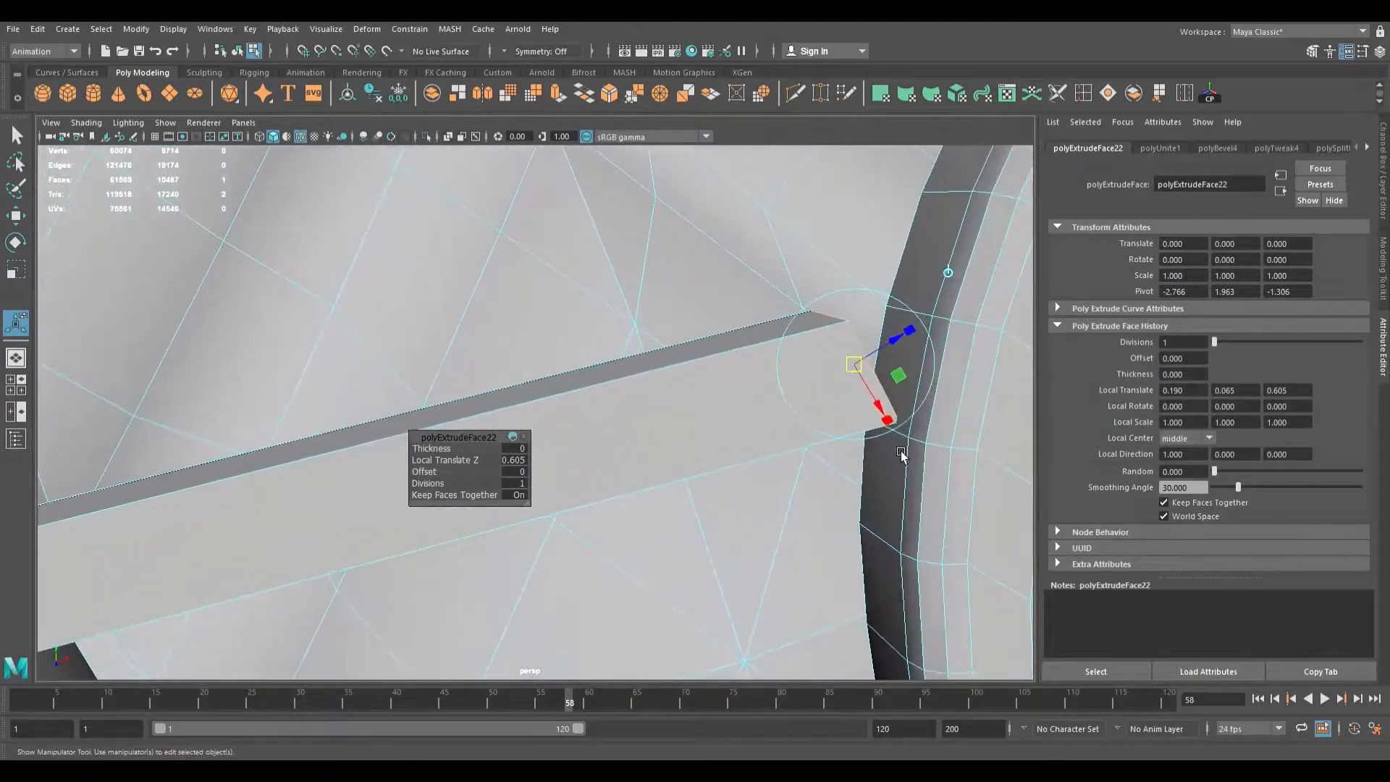
pyautogui.keyDown('alt'); pyautogui.moveTo(901, 455); pyautogui.dragTo(897, 406); pyautogui.keyUp('alt')
pyautogui.press('q')
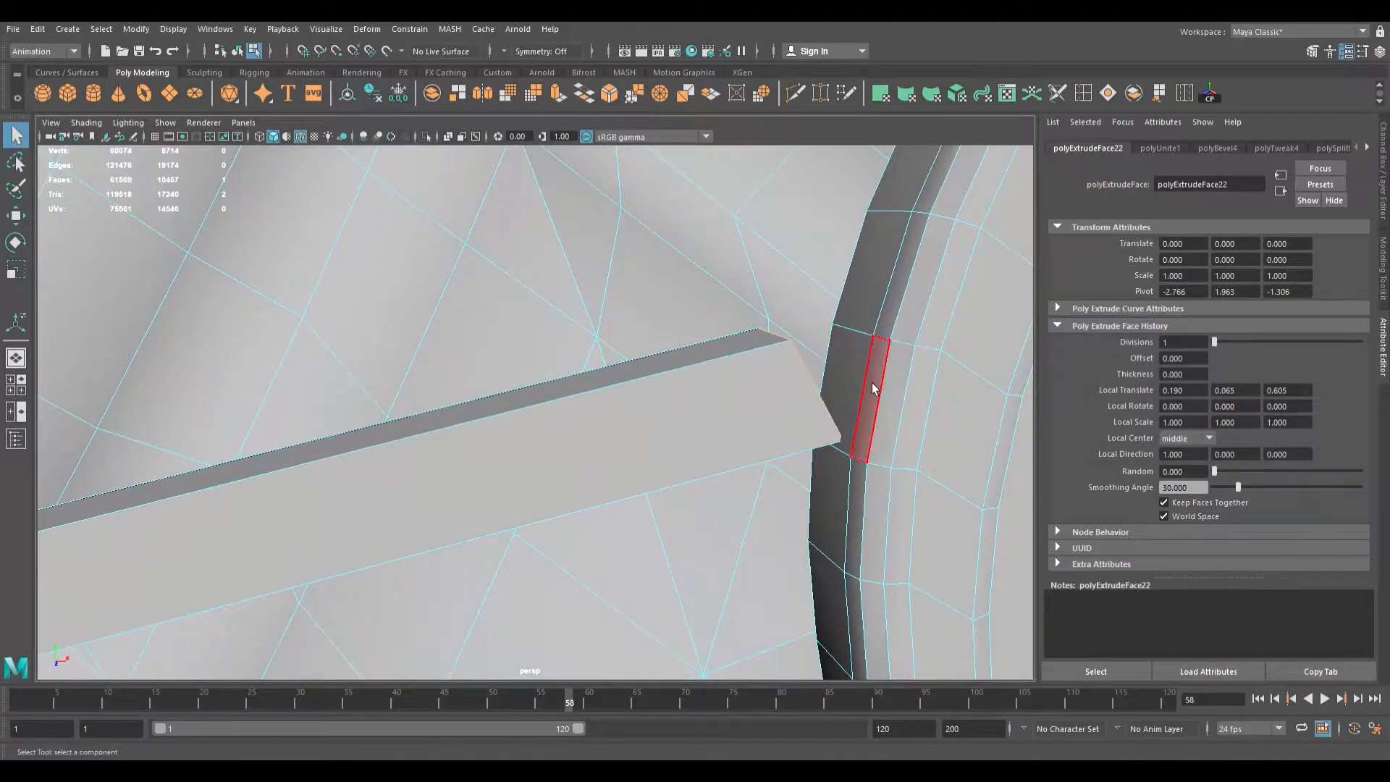
pyautogui.click(865, 373)
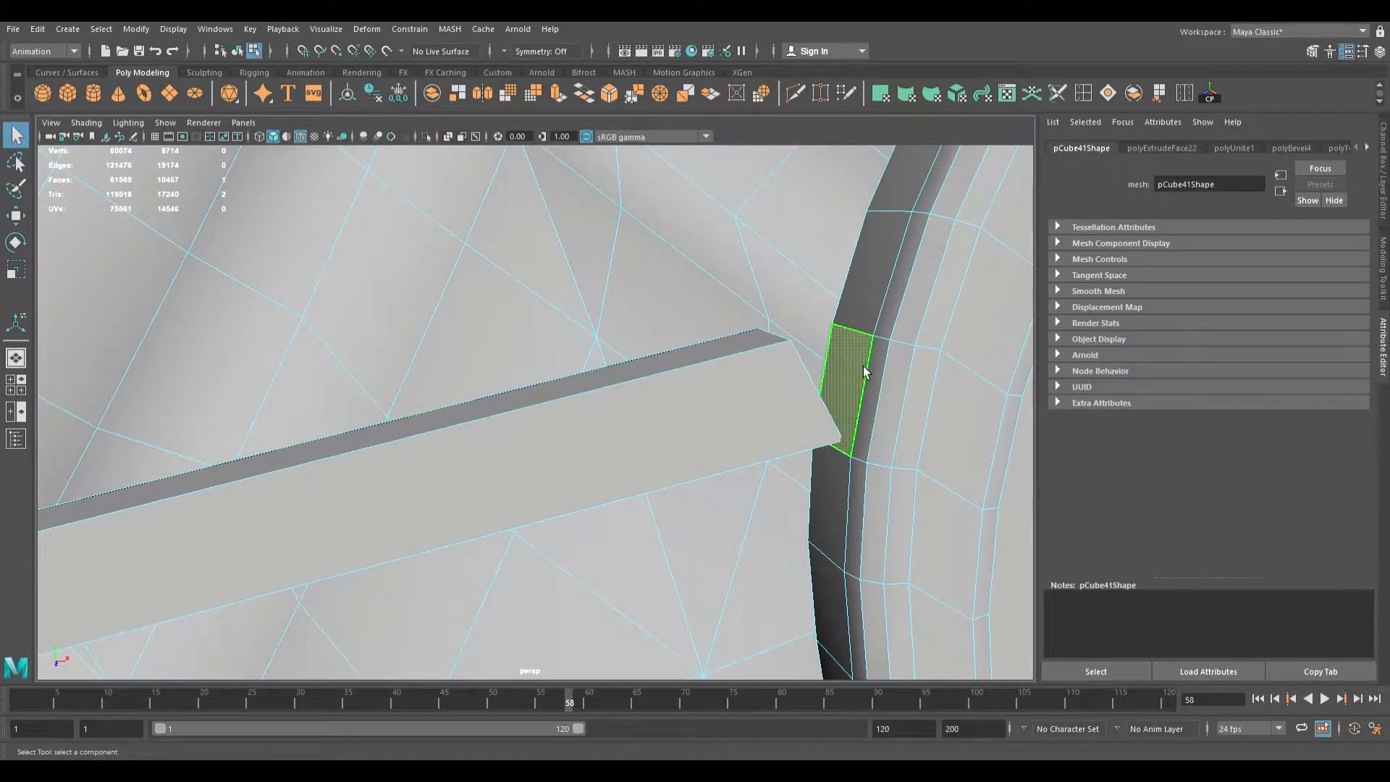
pyautogui.press('Delete')
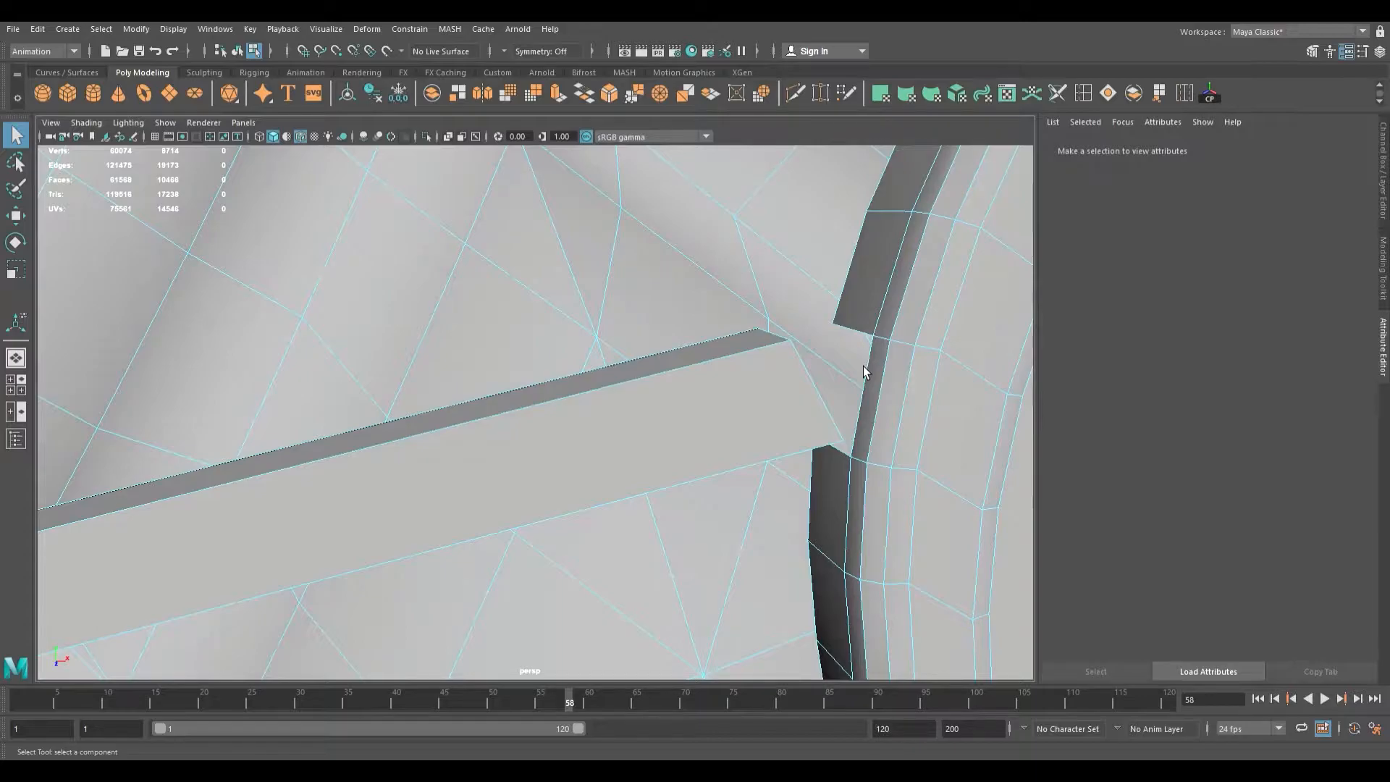
pyautogui.scroll(-10, 863, 366)
pyautogui.keyDown('alt'); pyautogui.moveTo(863, 366); pyautogui.dragTo(589, 429); pyautogui.keyUp('alt')
pyautogui.scroll(8, 590, 391)
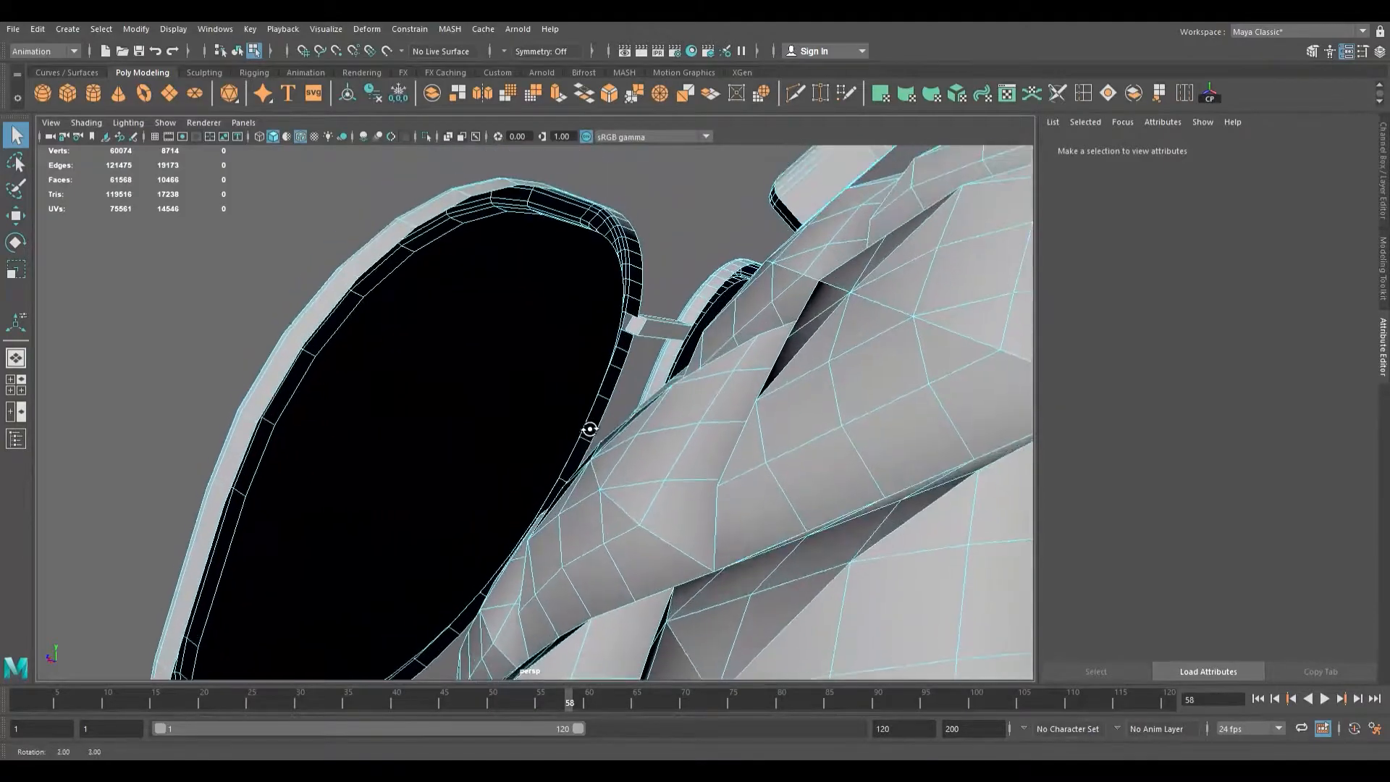
pyautogui.click(588, 429)
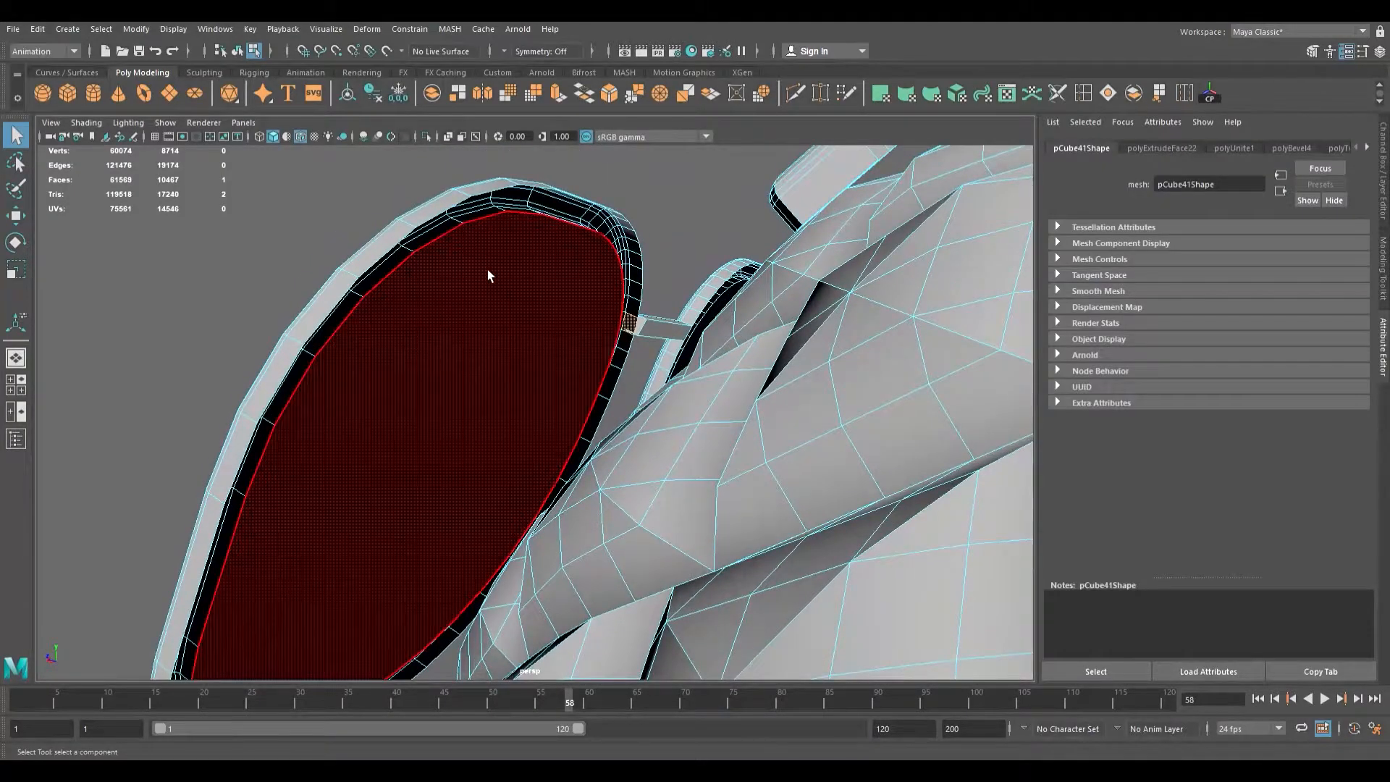
# - Extrude the back edge loop of the lens frame at the bridge's free end inward, and extrude it again by -0.027 in local Z
pyautogui.moveTo(461, 193); pyautogui.dragTo(463, 190, button='right')
pyautogui.doubleClick(488, 203)
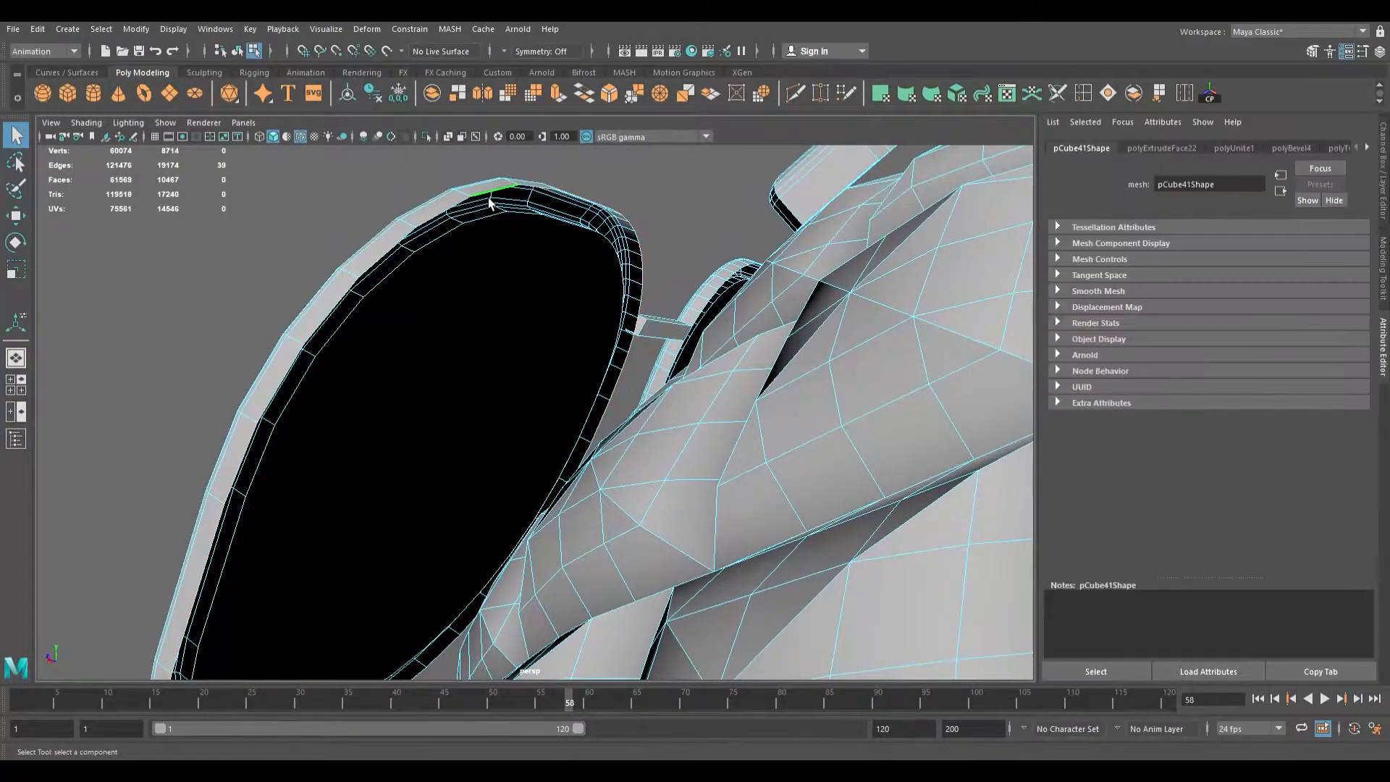
pyautogui.keyDown('alt'); pyautogui.moveTo(590, 301); pyautogui.dragTo(590, 302); pyautogui.keyUp('alt')
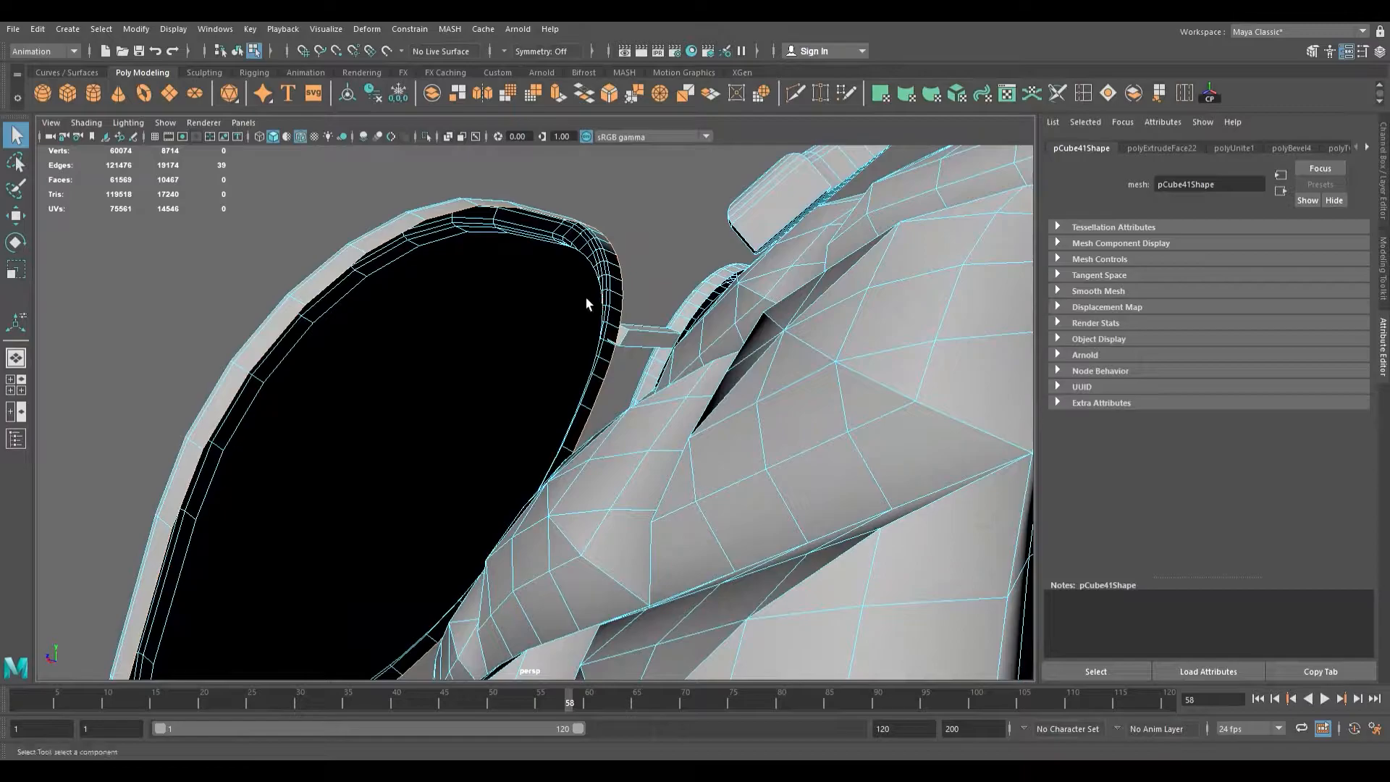
pyautogui.hotkey('ctrl', 'e')
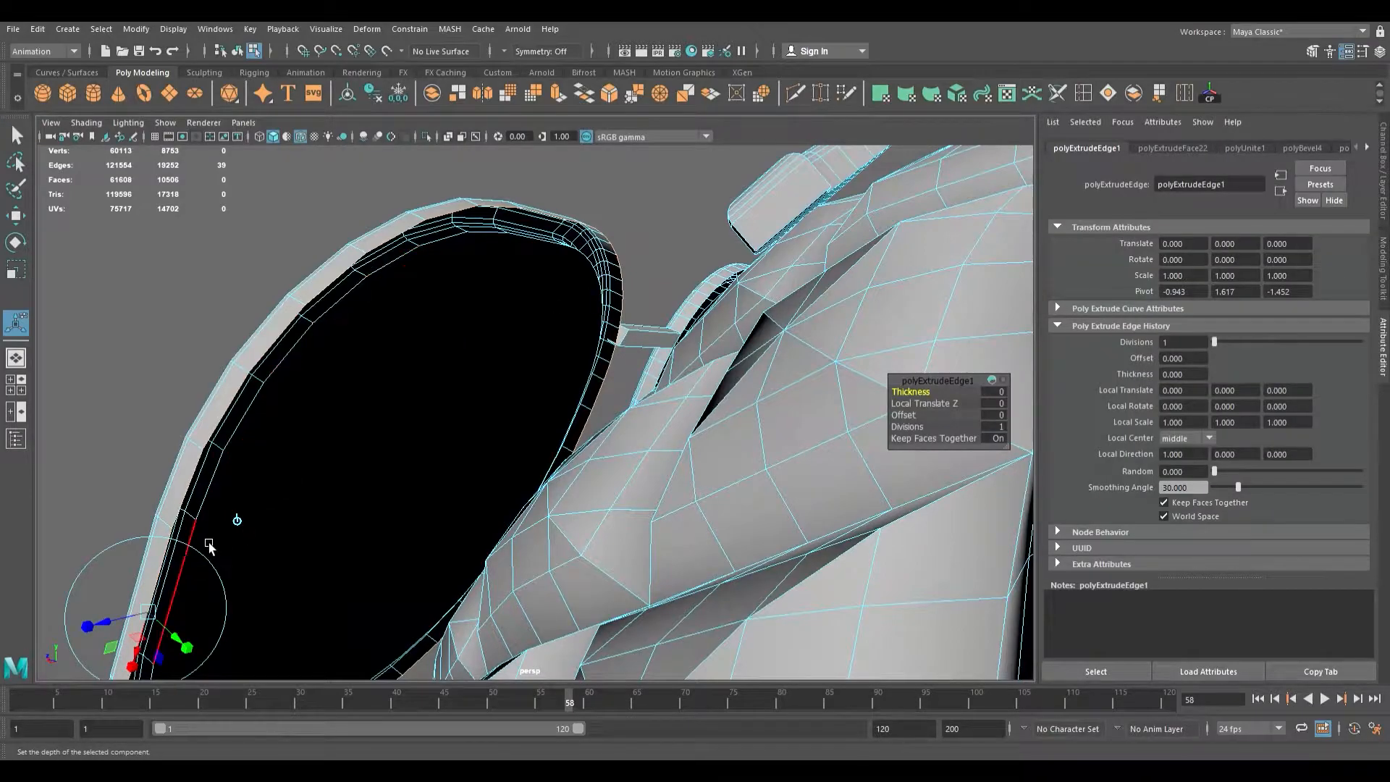
pyautogui.press('r')
pyautogui.moveTo(422, 486); pyautogui.dragTo(799, 512)
pyautogui.hotkey('ctrl', 'e')
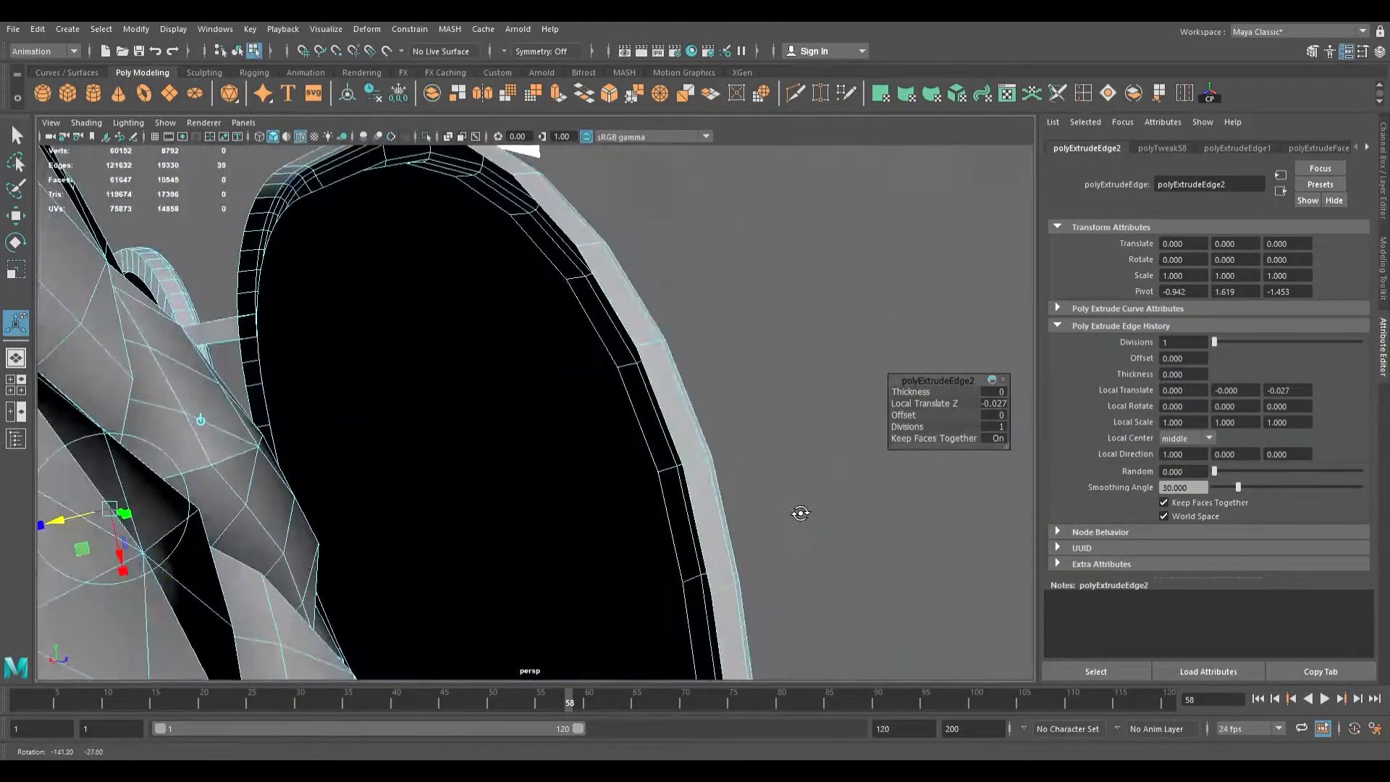
# - Extrude the other lens frame's back edge loop, scale it slightly inward, and extrude it again toward the lens
pyautogui.click(623, 293)
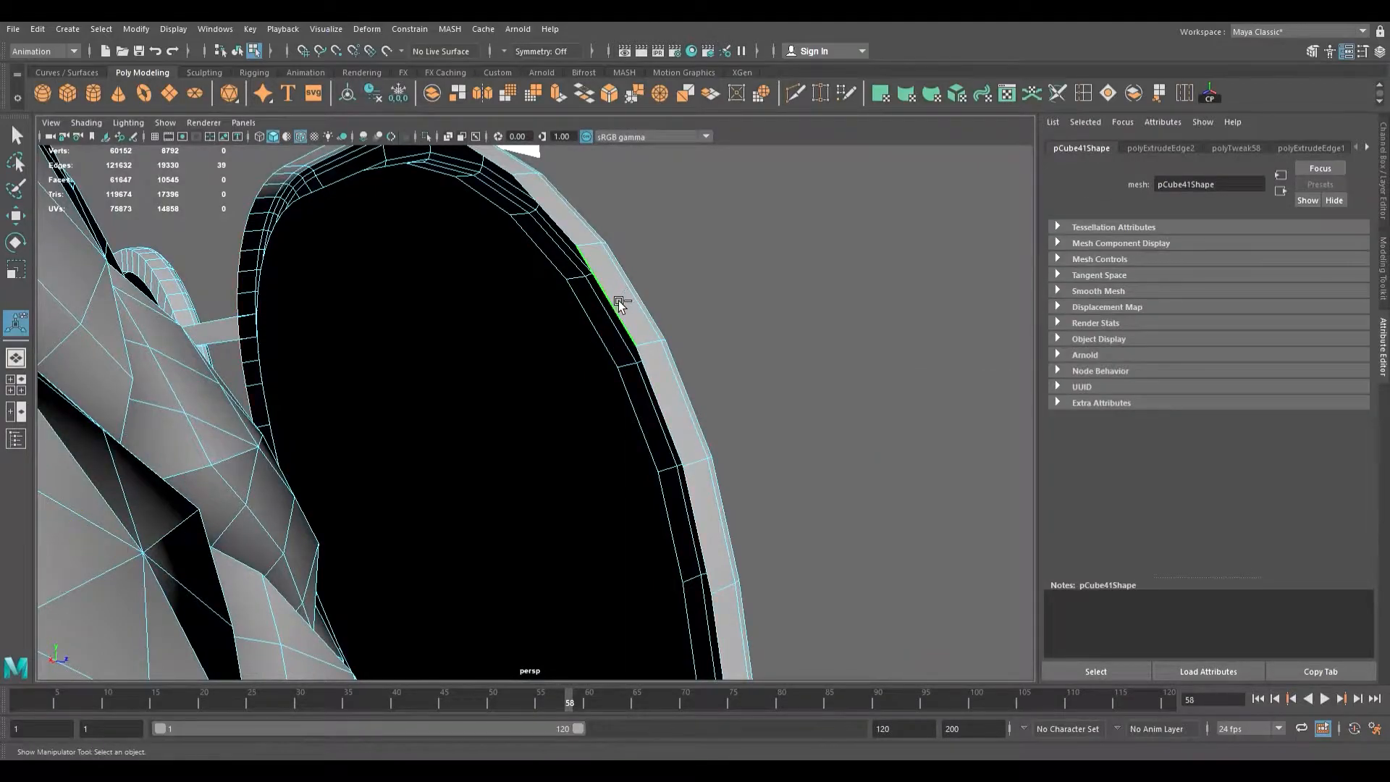
pyautogui.hotkey('ctrl', 'e')
pyautogui.scroll(-2, 588, 407)
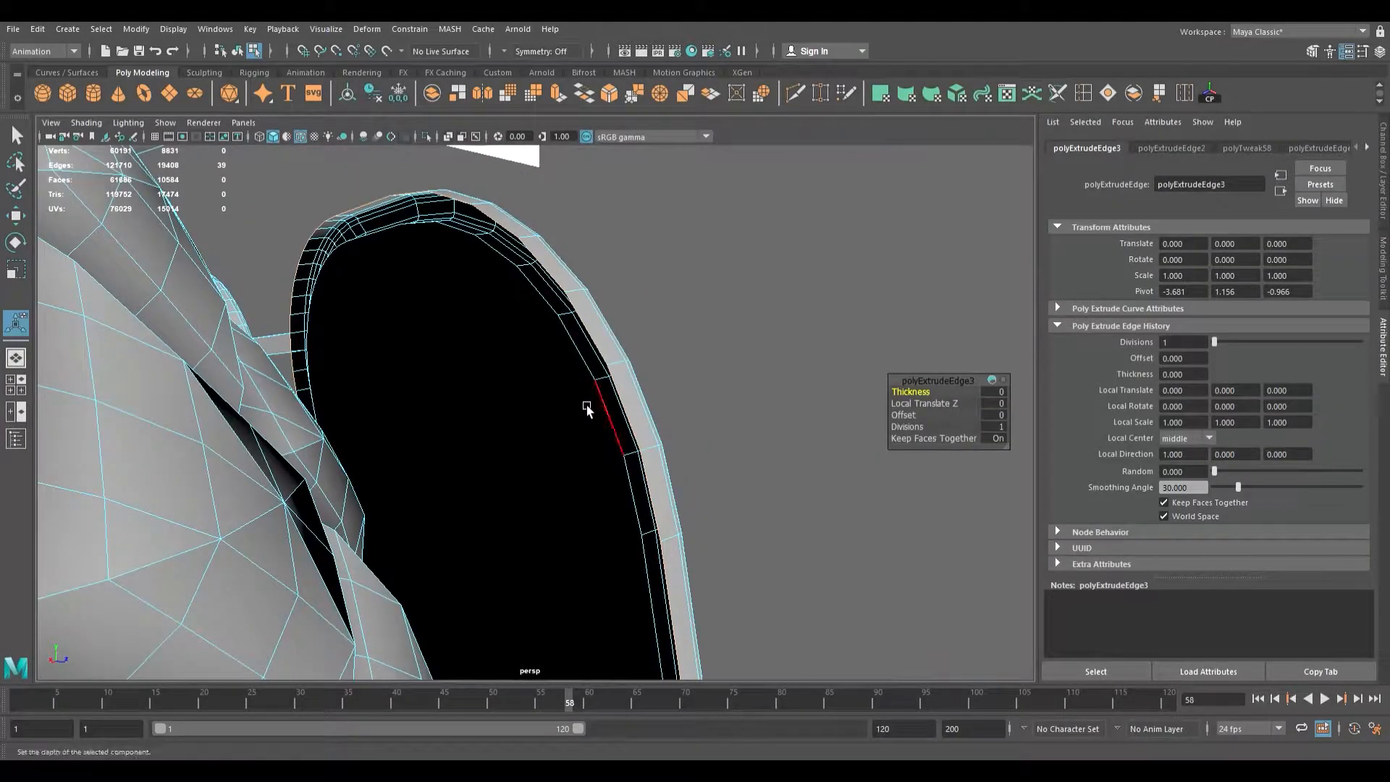
pyautogui.press('r')
pyautogui.moveTo(465, 512); pyautogui.dragTo(429, 518)
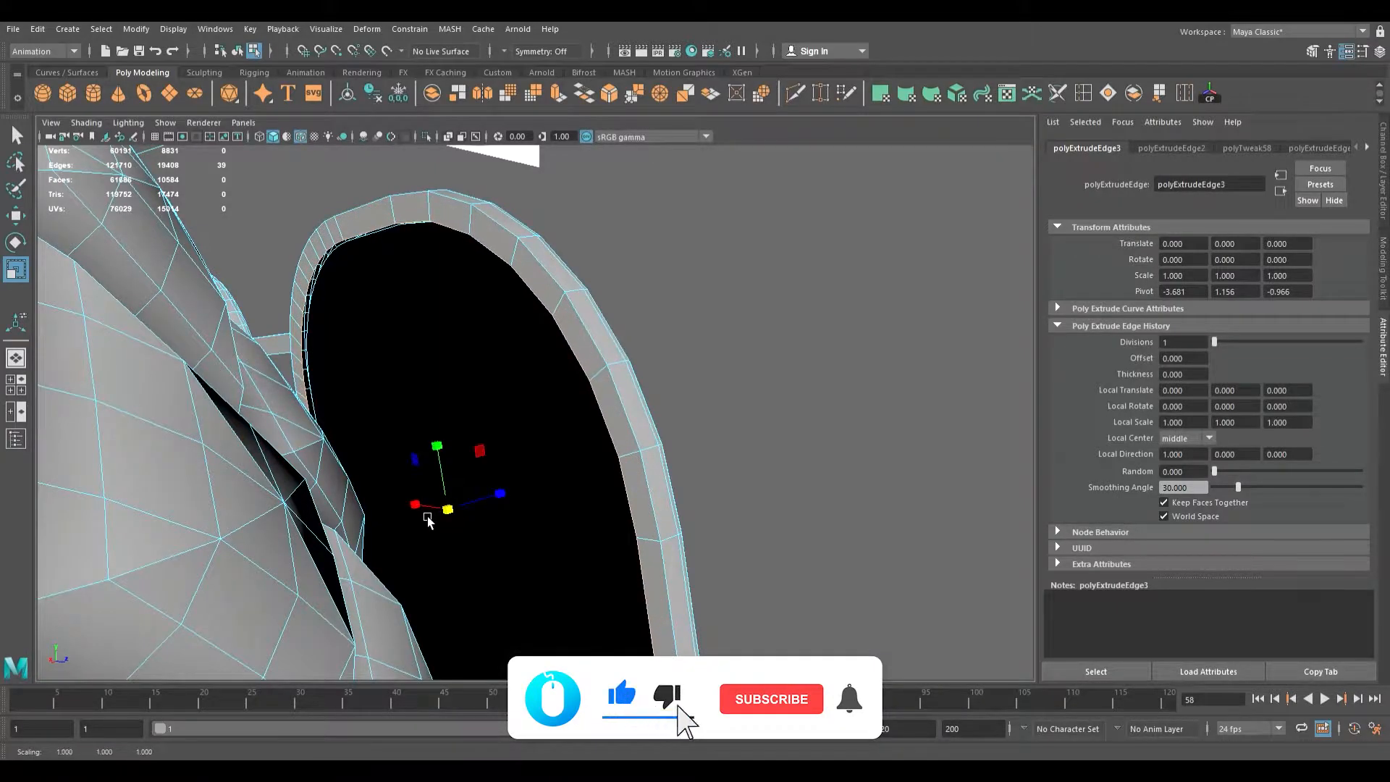
pyautogui.hotkey('ctrl', 'e')
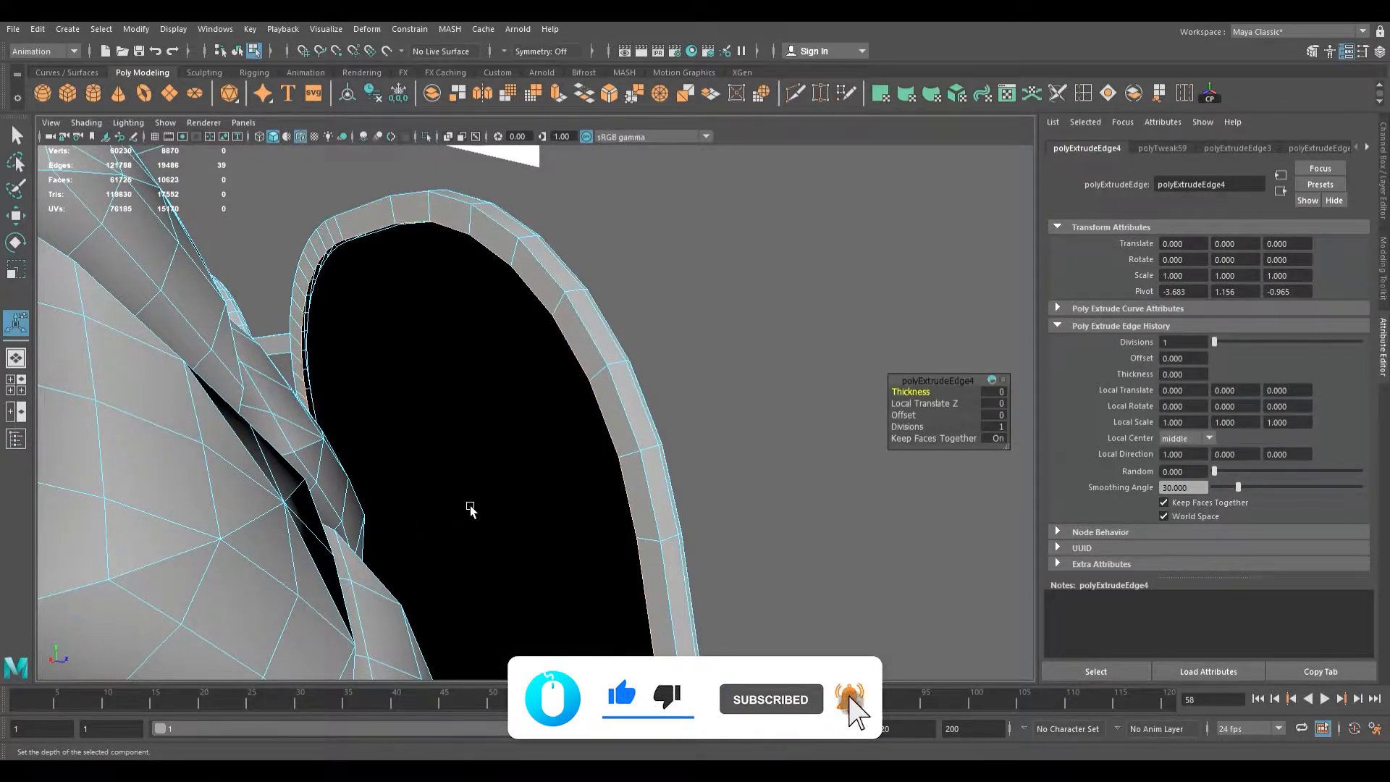
pyautogui.press('w')
pyautogui.moveTo(521, 499); pyautogui.dragTo(527, 499)
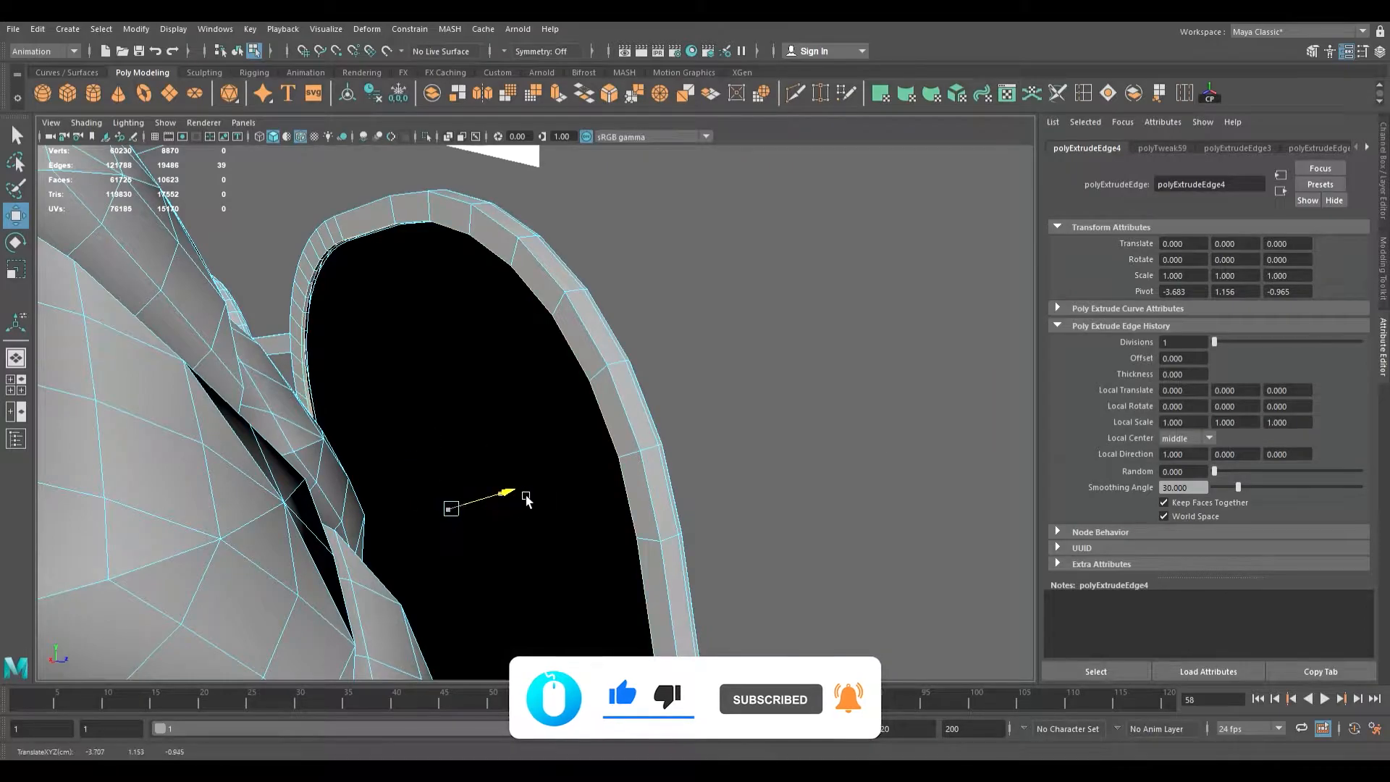
# - Delete the side face of the lens frame directly opposite the nose bridge's free end
pyautogui.keyDown('alt'); pyautogui.moveTo(543, 422); pyautogui.dragTo(302, 474); pyautogui.keyUp('alt')
pyautogui.keyDown('alt'); pyautogui.moveTo(673, 403); pyautogui.dragTo(555, 441, button='middle'); pyautogui.keyUp('alt')
pyautogui.scroll(5, 555, 442)
pyautogui.keyDown('alt'); pyautogui.moveTo(556, 442); pyautogui.dragTo(728, 407); pyautogui.keyUp('alt')
pyautogui.keyDown('alt'); pyautogui.moveTo(611, 386); pyautogui.dragTo(779, 368, button='right'); pyautogui.keyUp('alt')
pyautogui.keyDown('alt'); pyautogui.moveTo(779, 368); pyautogui.dragTo(411, 331); pyautogui.keyUp('alt')
pyautogui.keyDown('alt'); pyautogui.moveTo(411, 331); pyautogui.dragTo(529, 358, button='middle'); pyautogui.keyUp('alt')
pyautogui.keyDown('alt'); pyautogui.moveTo(528, 358); pyautogui.dragTo(679, 391, button='right'); pyautogui.keyUp('alt')
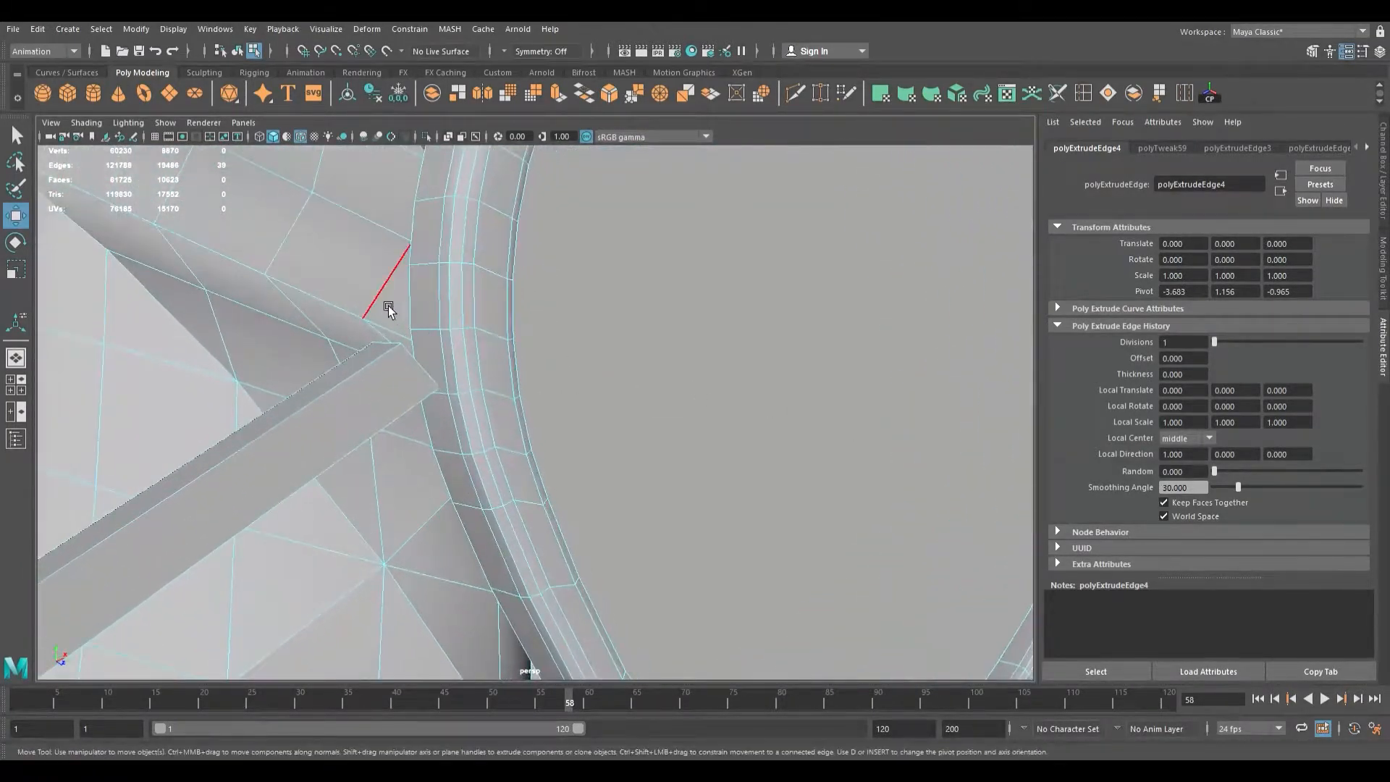
pyautogui.click(447, 373)
pyautogui.press('Delete')
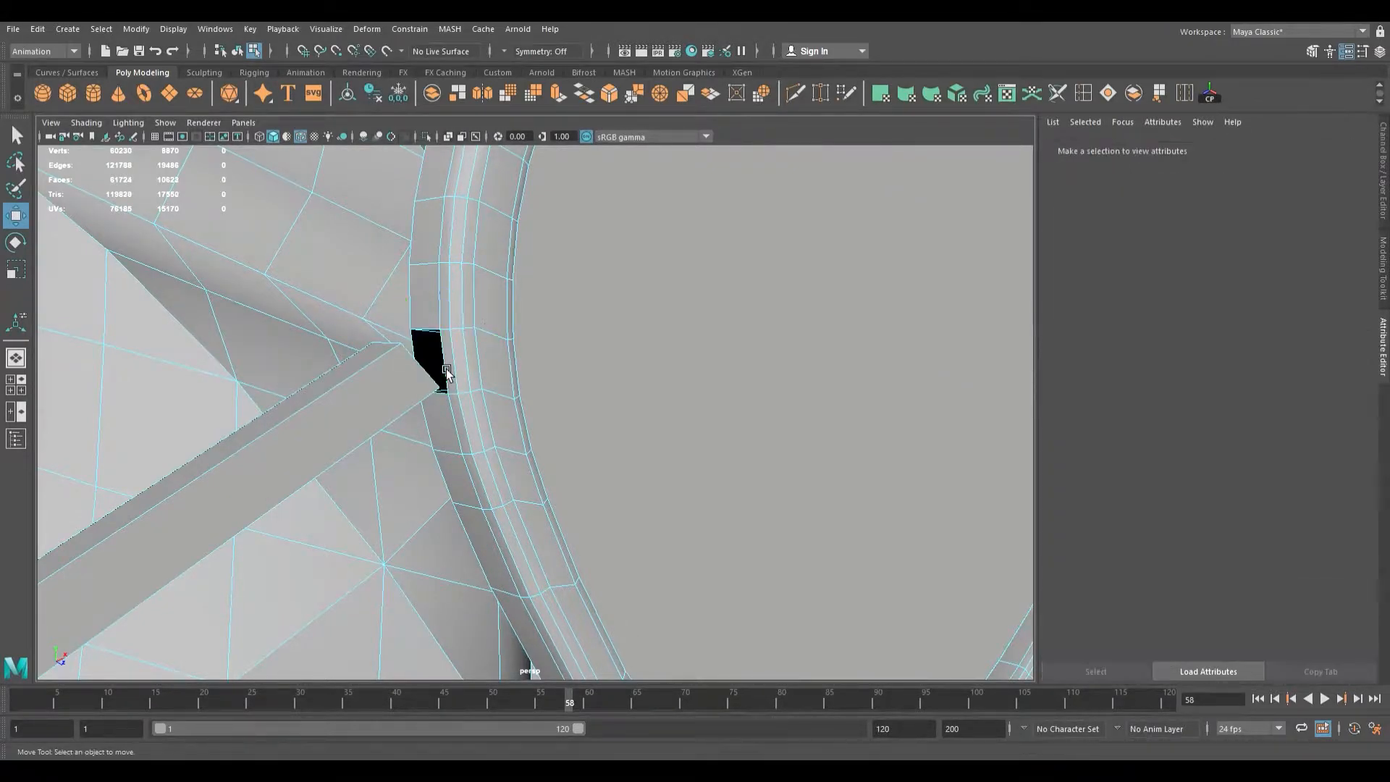
# - Delete another face inside the frame opening at the bridge's end and switch to vertex mode
pyautogui.keyDown('alt'); pyautogui.moveTo(442, 367); pyautogui.dragTo(720, 388); pyautogui.keyUp('alt')
pyautogui.click(573, 424)
pyautogui.press('Delete')
pyautogui.keyDown('alt'); pyautogui.moveTo(719, 388); pyautogui.dragTo(563, 415, button='middle'); pyautogui.keyUp('alt')
pyautogui.keyDown('alt'); pyautogui.moveTo(561, 414); pyautogui.dragTo(504, 454); pyautogui.keyUp('alt')
pyautogui.press('F9')
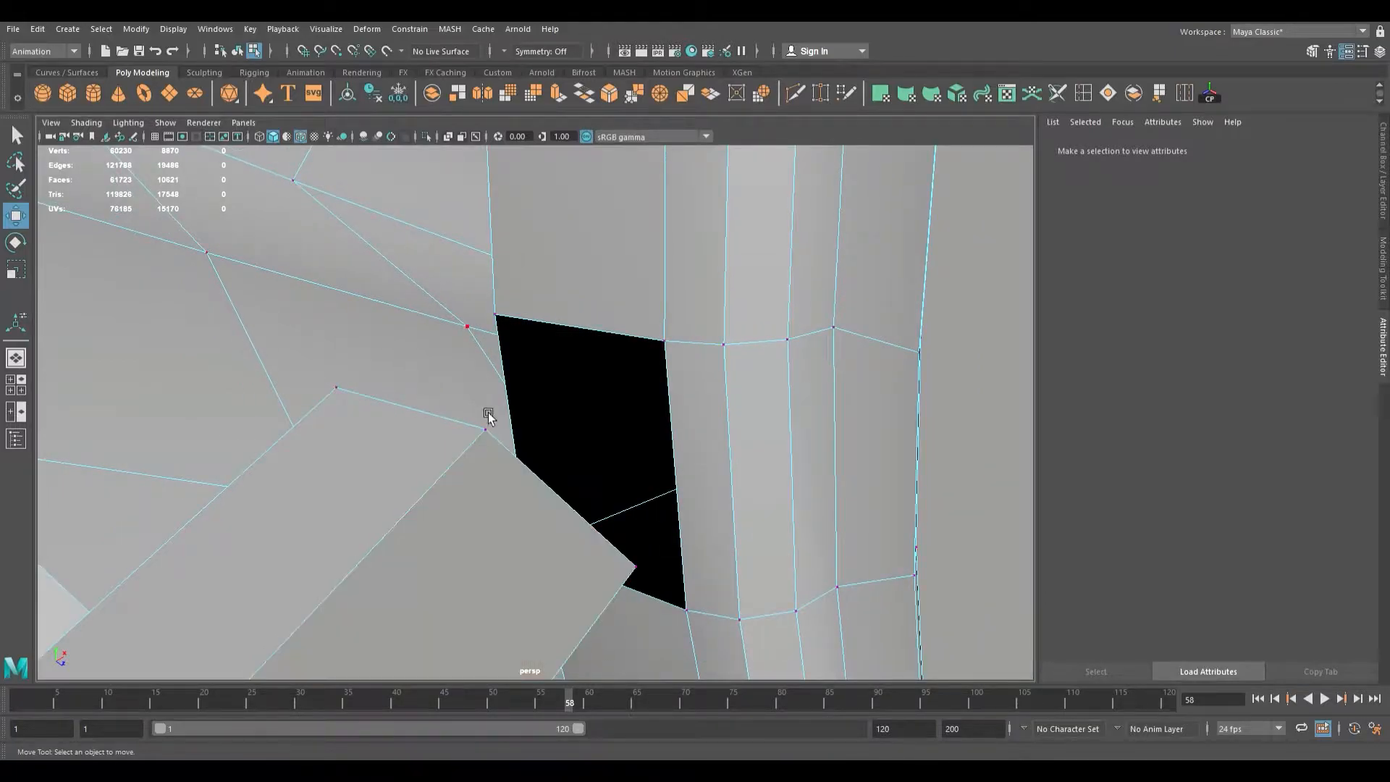
# - Move the corner vertex at the nose bridge's free end toward the lens frame and start the Target Weld tool
pyautogui.click(499, 443)
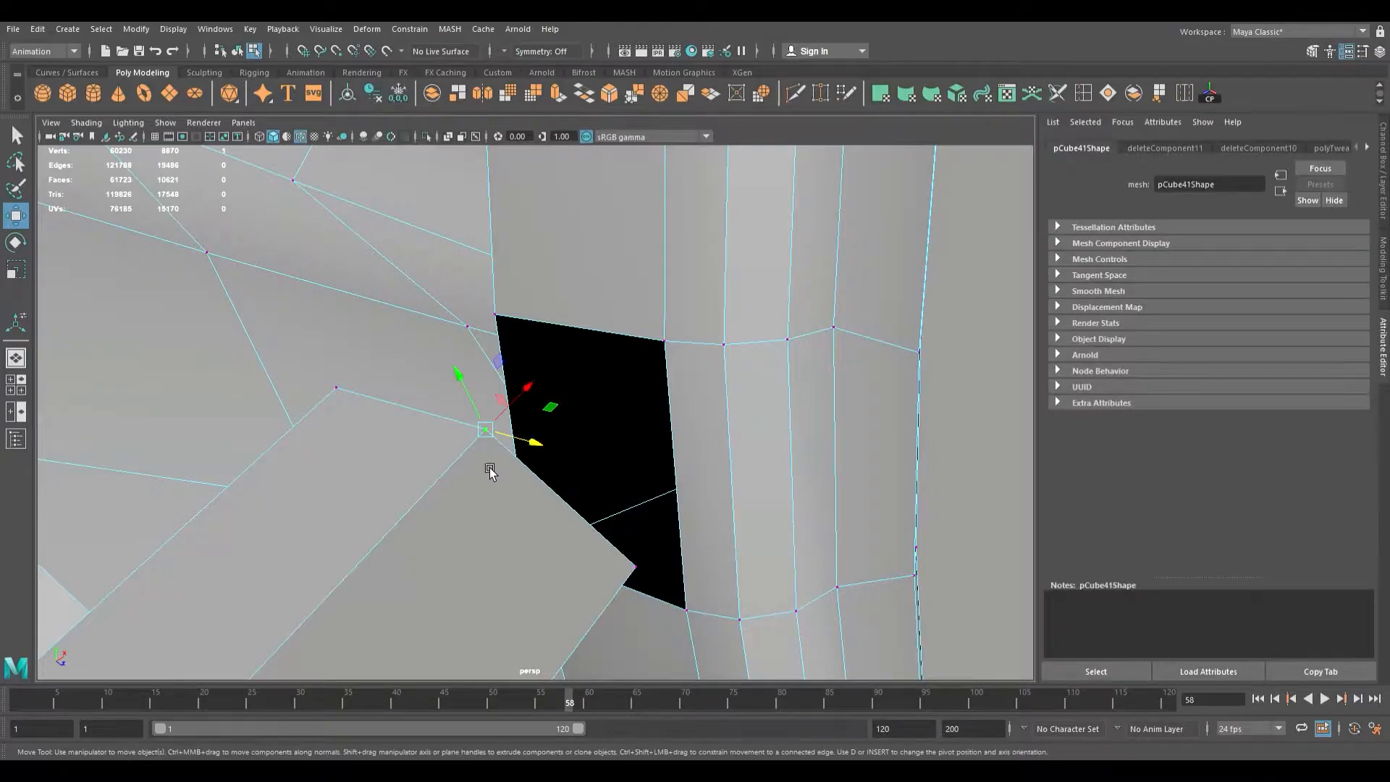
pyautogui.moveTo(480, 428); pyautogui.dragTo(572, 627)
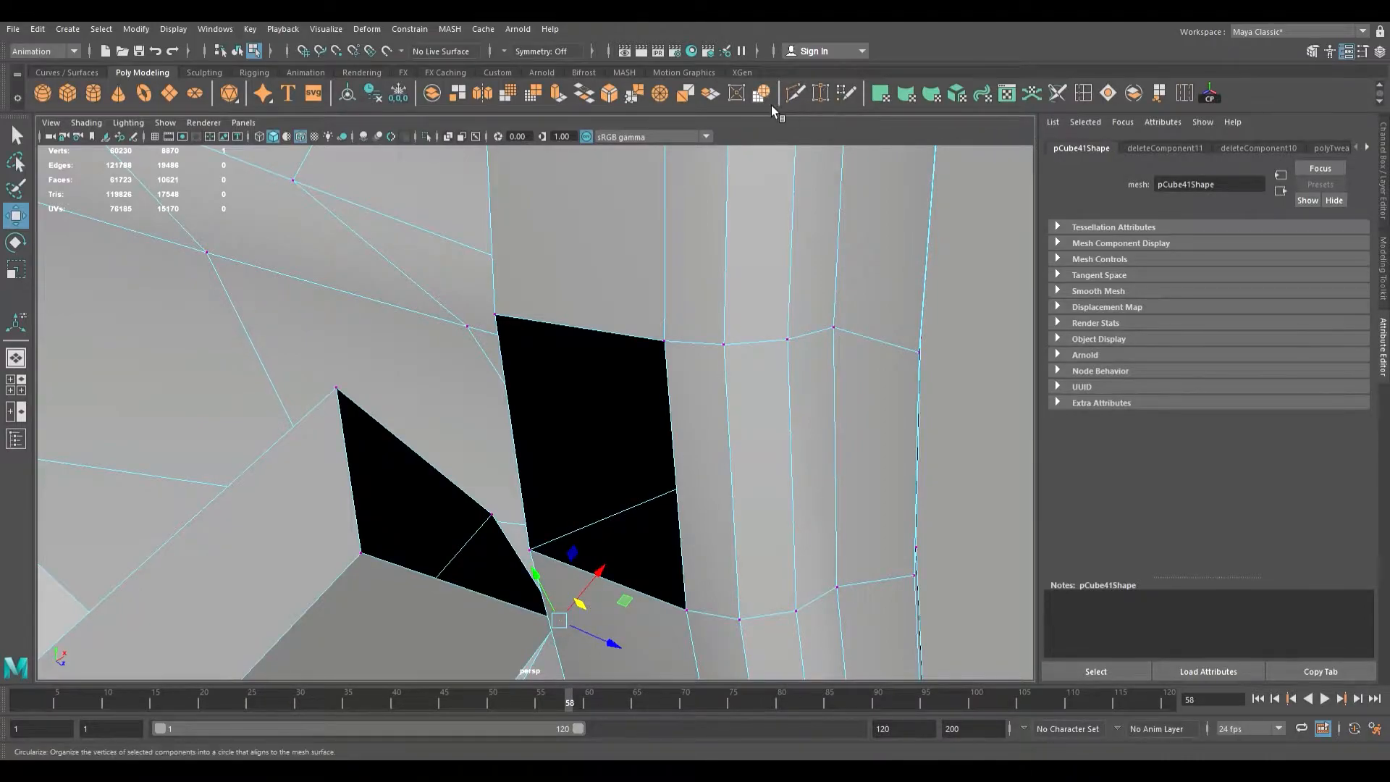
pyautogui.click(822, 95)
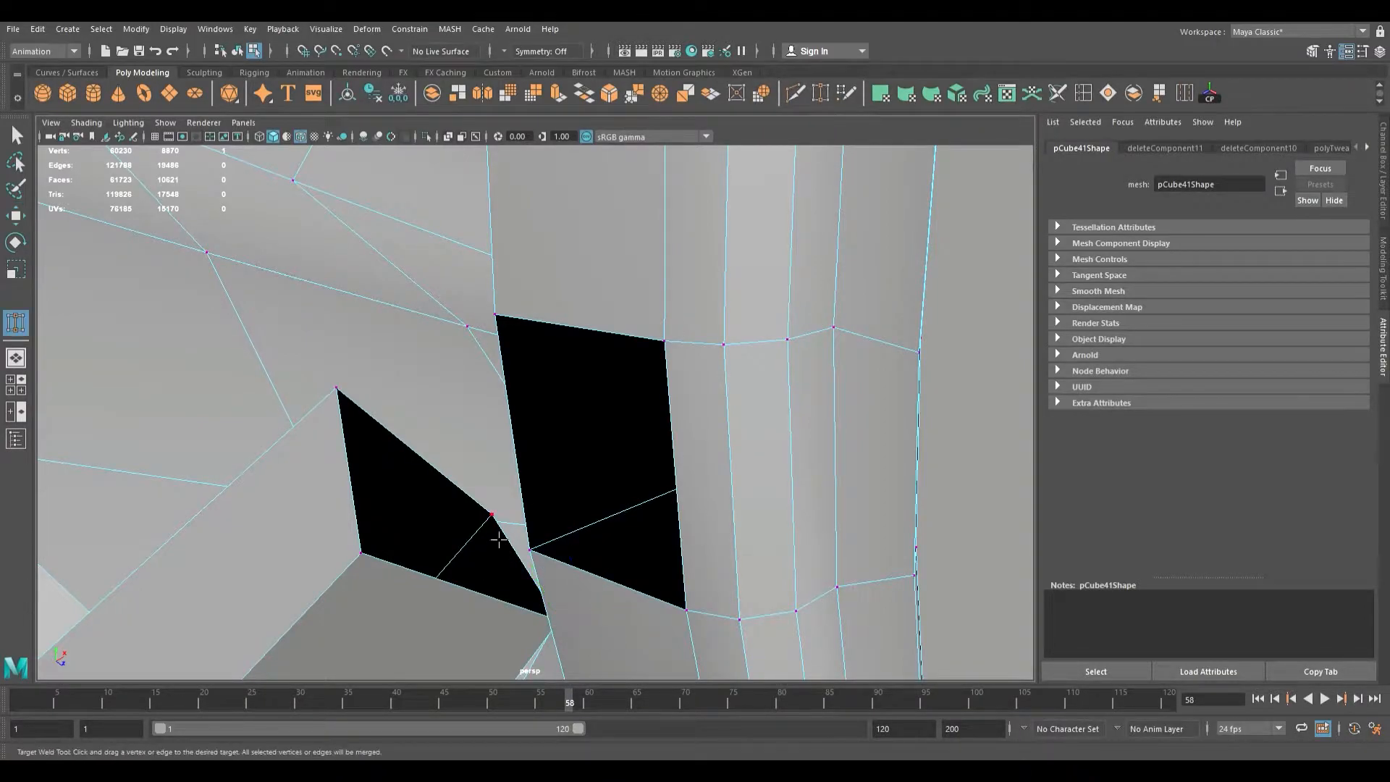
# - Try to weld two of the bridge's end vertices onto the same corner of the lens frame opening
pyautogui.moveTo(501, 525); pyautogui.dragTo(552, 570)
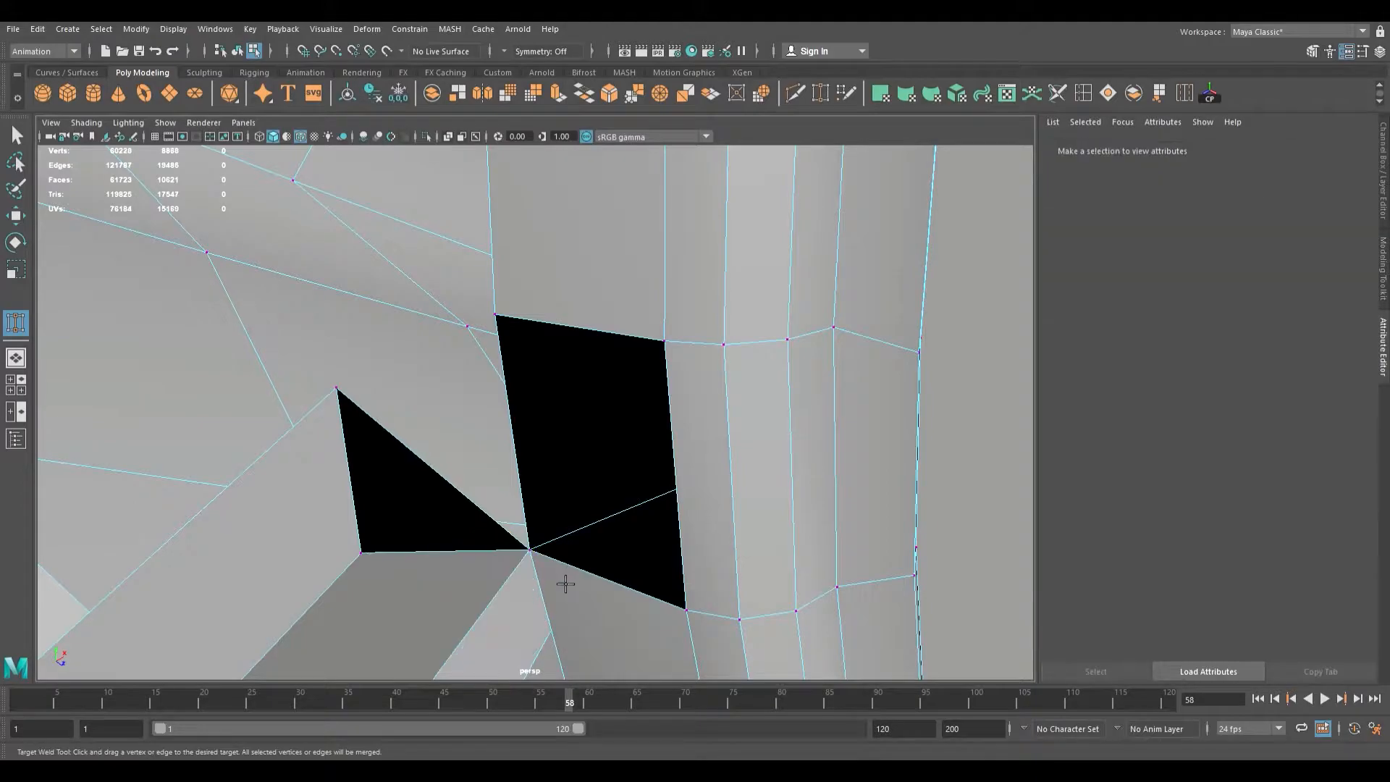
pyautogui.scroll(-4, 560, 560)
pyautogui.scroll(6, 562, 558)
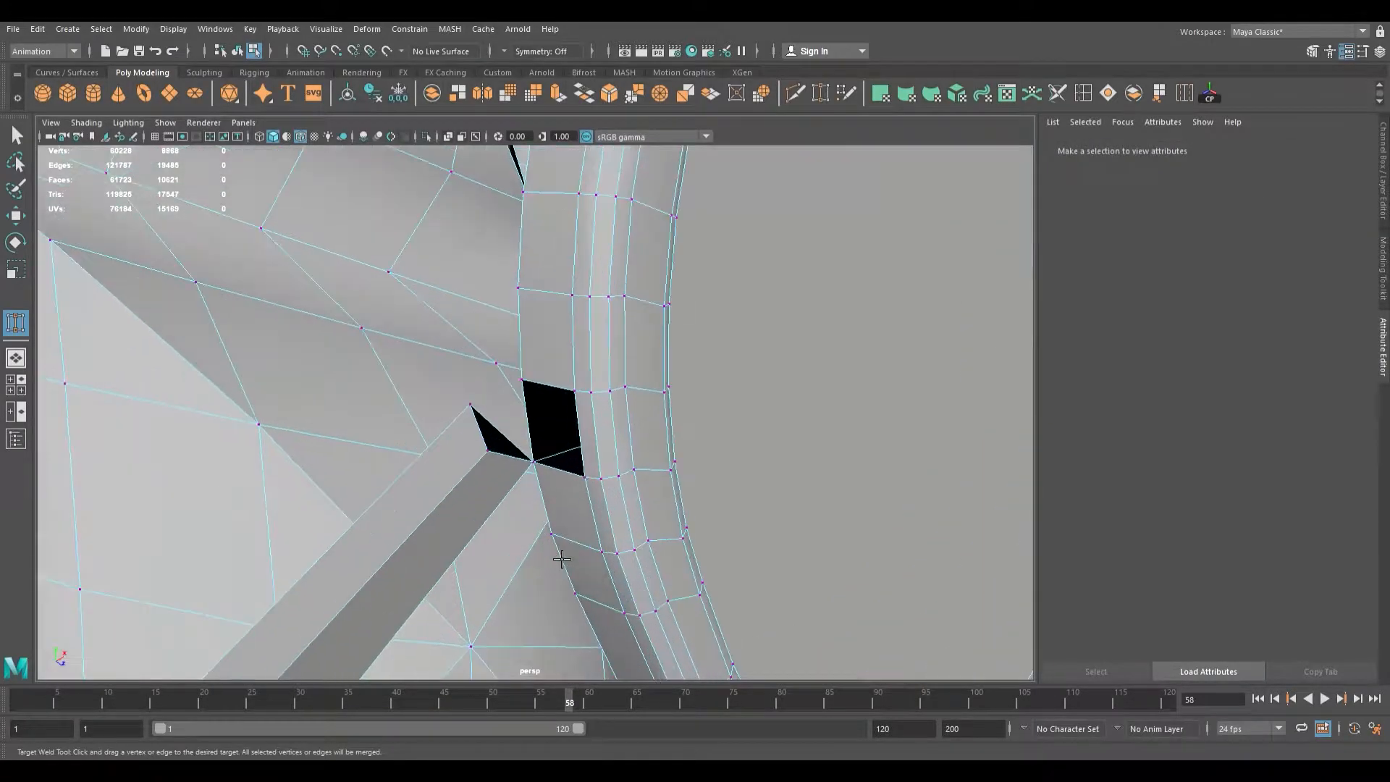
pyautogui.scroll(-3, 562, 559)
pyautogui.scroll(5, 562, 559)
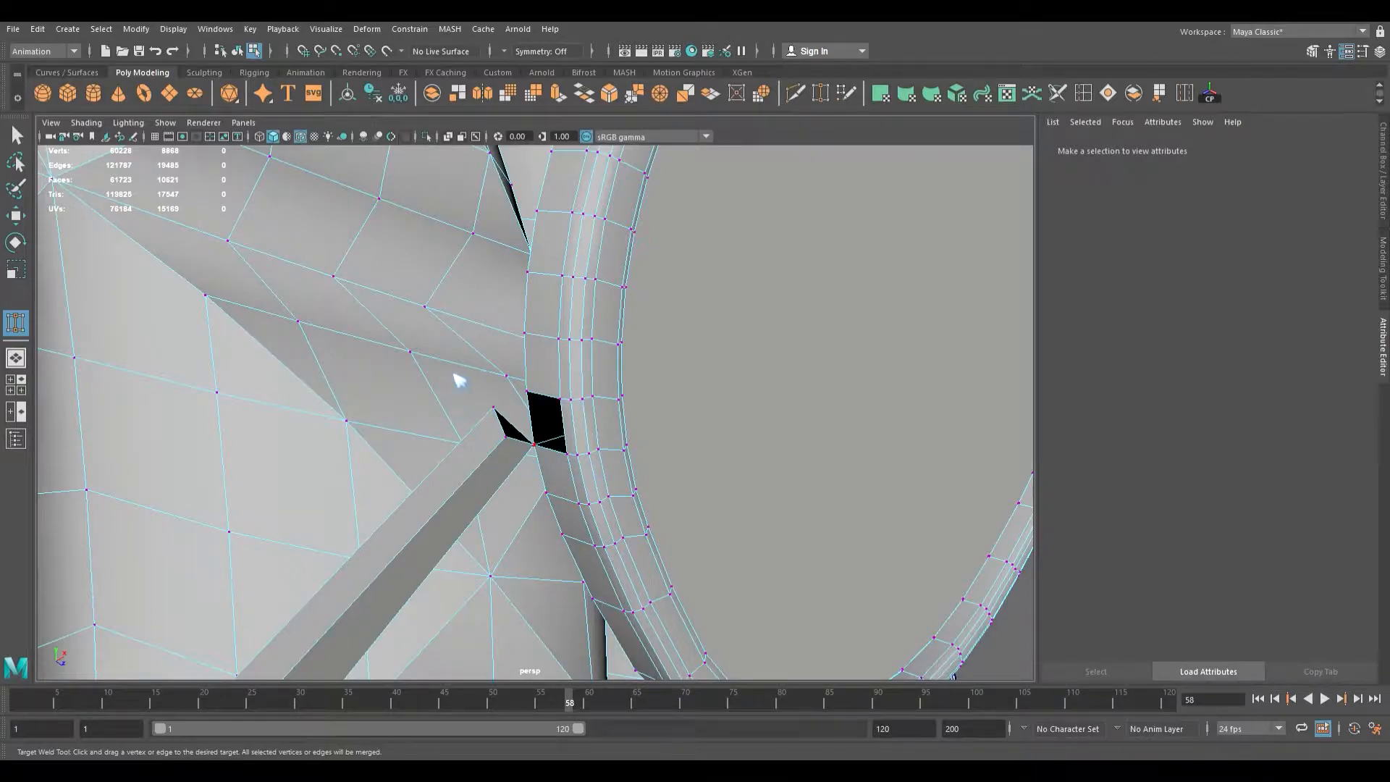
pyautogui.keyDown('alt'); pyautogui.moveTo(555, 454); pyautogui.dragTo(655, 452, button='right'); pyautogui.keyUp('alt')
pyautogui.hotkey('ctrl', 'z')
pyautogui.hotkey('ctrl', 'z')
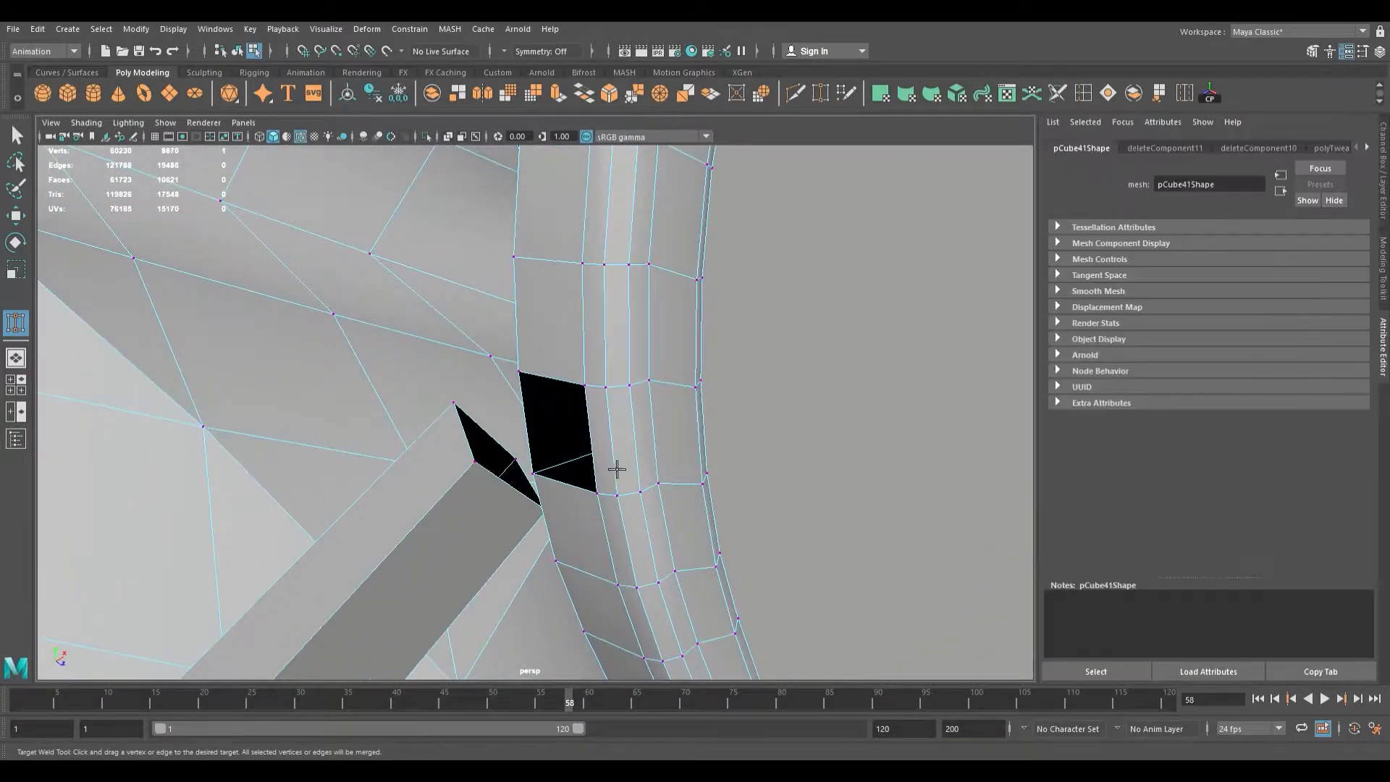
# - Target-weld the nose bridge's free-end vertices one by one onto the corresponding corners of the lens frame opening
pyautogui.click(532, 478)
pyautogui.moveTo(527, 471); pyautogui.dragTo(533, 475)
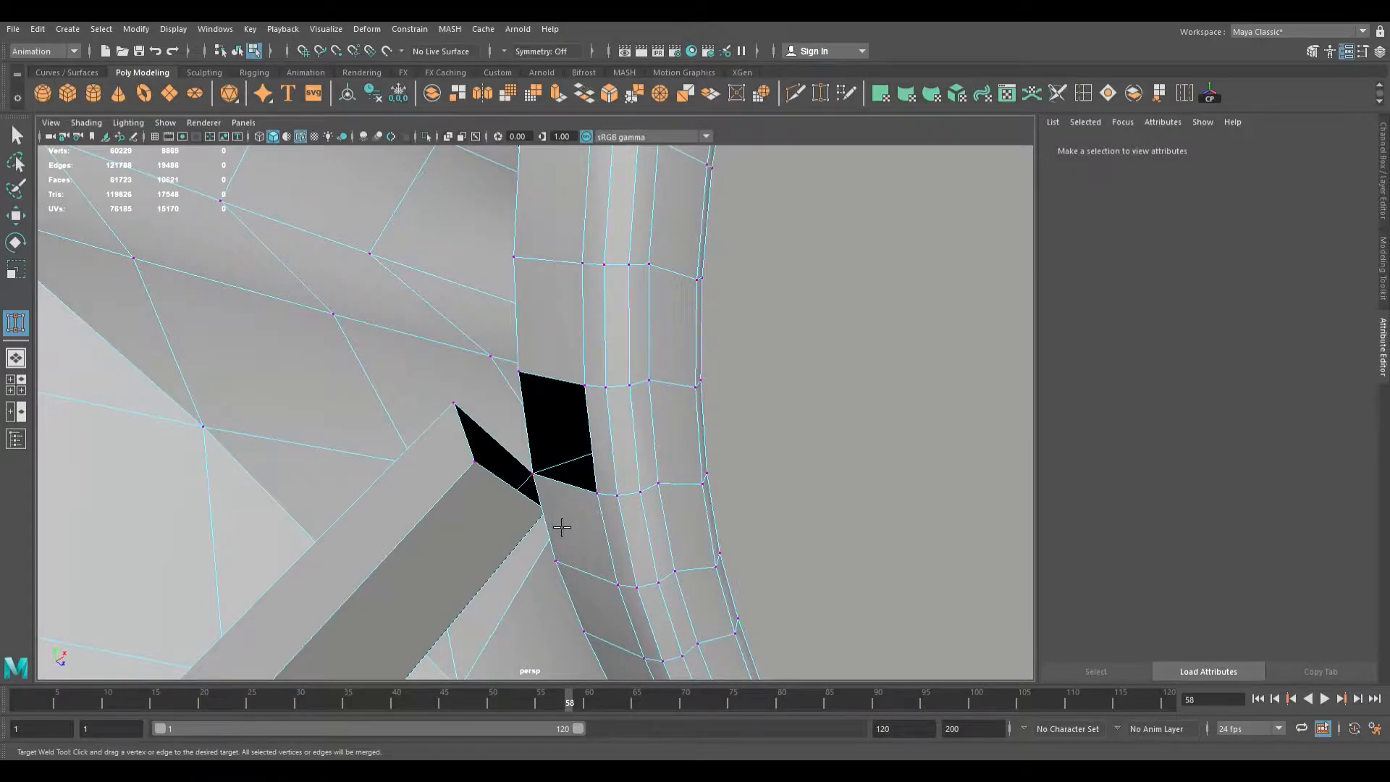
pyautogui.keyDown('alt'); pyautogui.moveTo(615, 509); pyautogui.dragTo(559, 562, button='middle'); pyautogui.keyUp('alt')
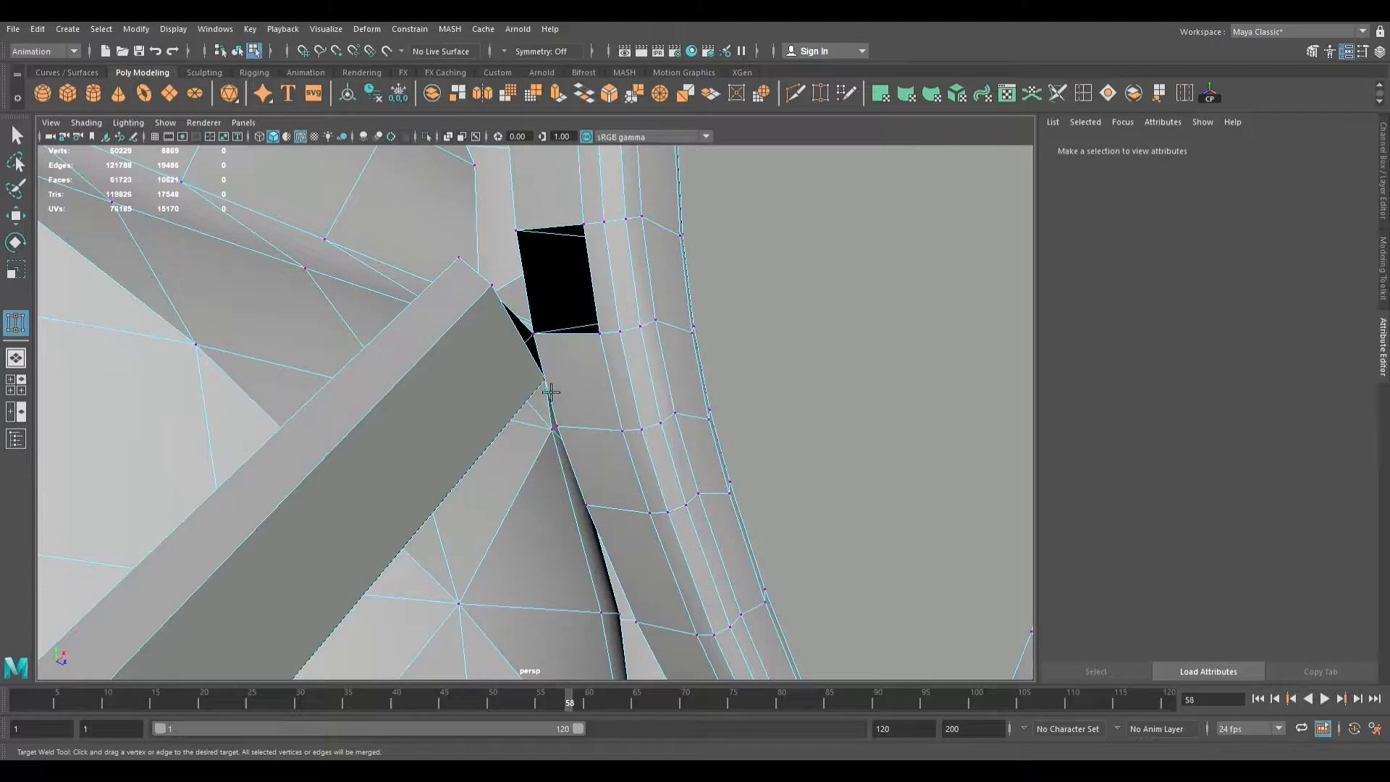
pyautogui.moveTo(571, 372); pyautogui.dragTo(579, 403)
pyautogui.moveTo(403, 621); pyautogui.dragTo(355, 501)
pyautogui.scroll(-10, 444, 530)
pyautogui.keyDown('alt'); pyautogui.moveTo(355, 500); pyautogui.dragTo(571, 583, button='middle'); pyautogui.keyUp('alt')
pyautogui.scroll(4, 576, 486)
pyautogui.keyDown('alt'); pyautogui.moveTo(577, 484); pyautogui.dragTo(816, 492, button='middle'); pyautogui.keyUp('alt')
pyautogui.scroll(5, 630, 470)
pyautogui.click(15, 136)
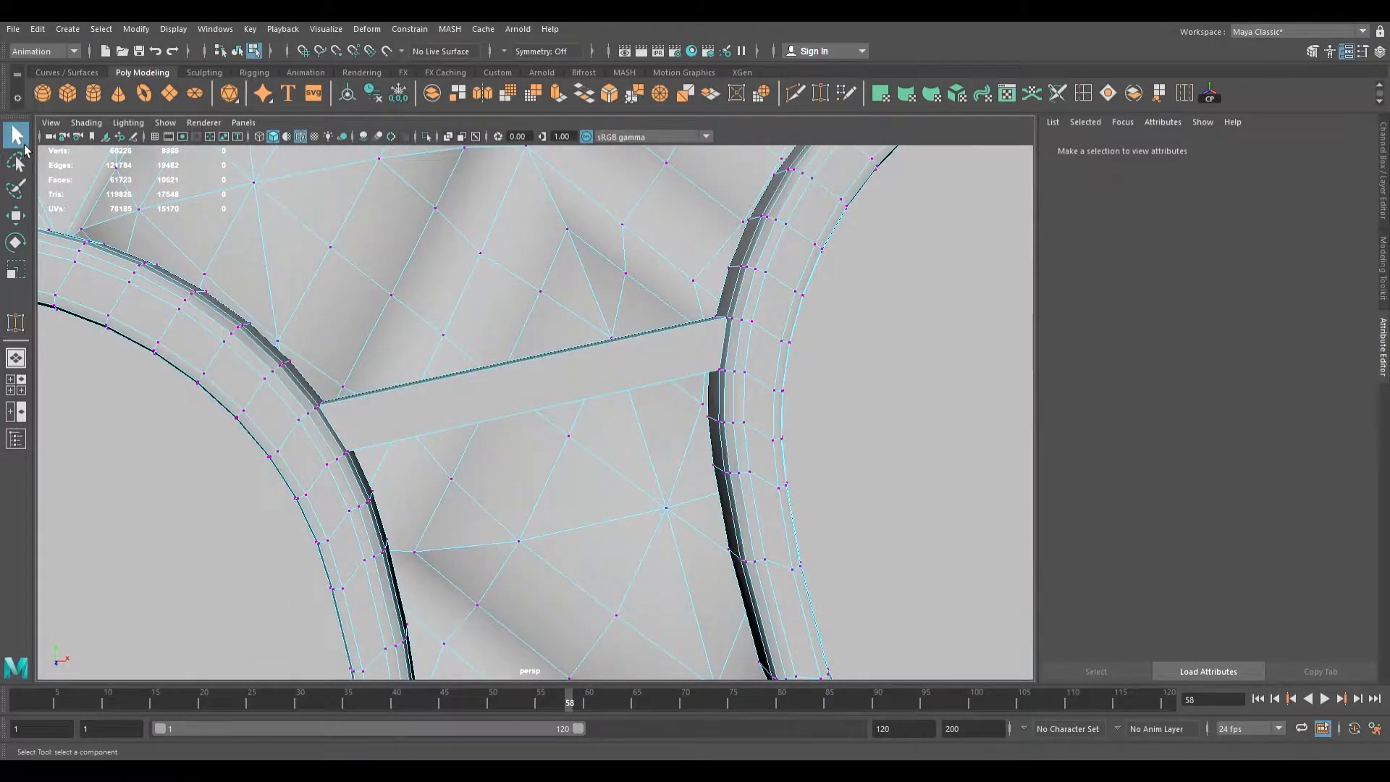
# - Insert five evenly spaced edge loops across the length of the nose bridge
pyautogui.click(1092, 102)
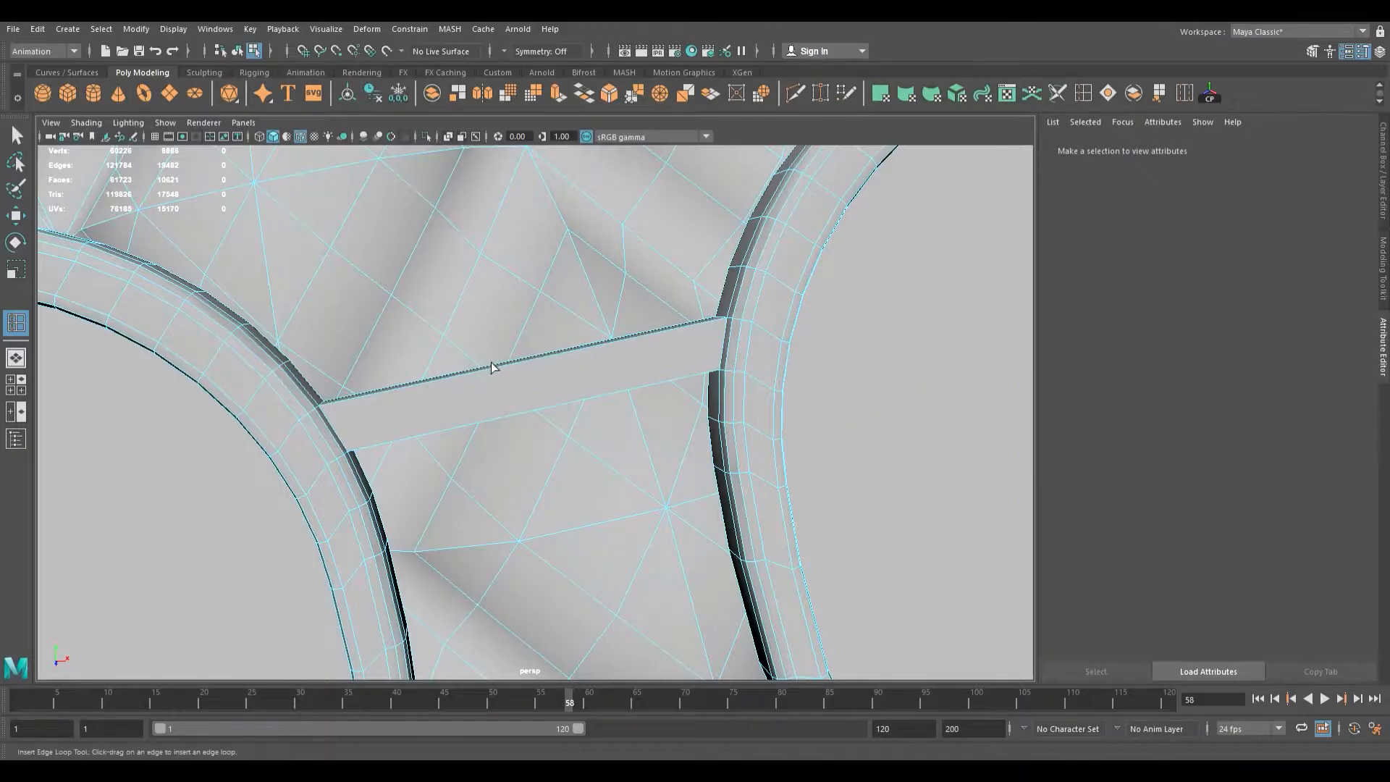
pyautogui.click(548, 369)
pyautogui.hotkey('ctrl', 'z')
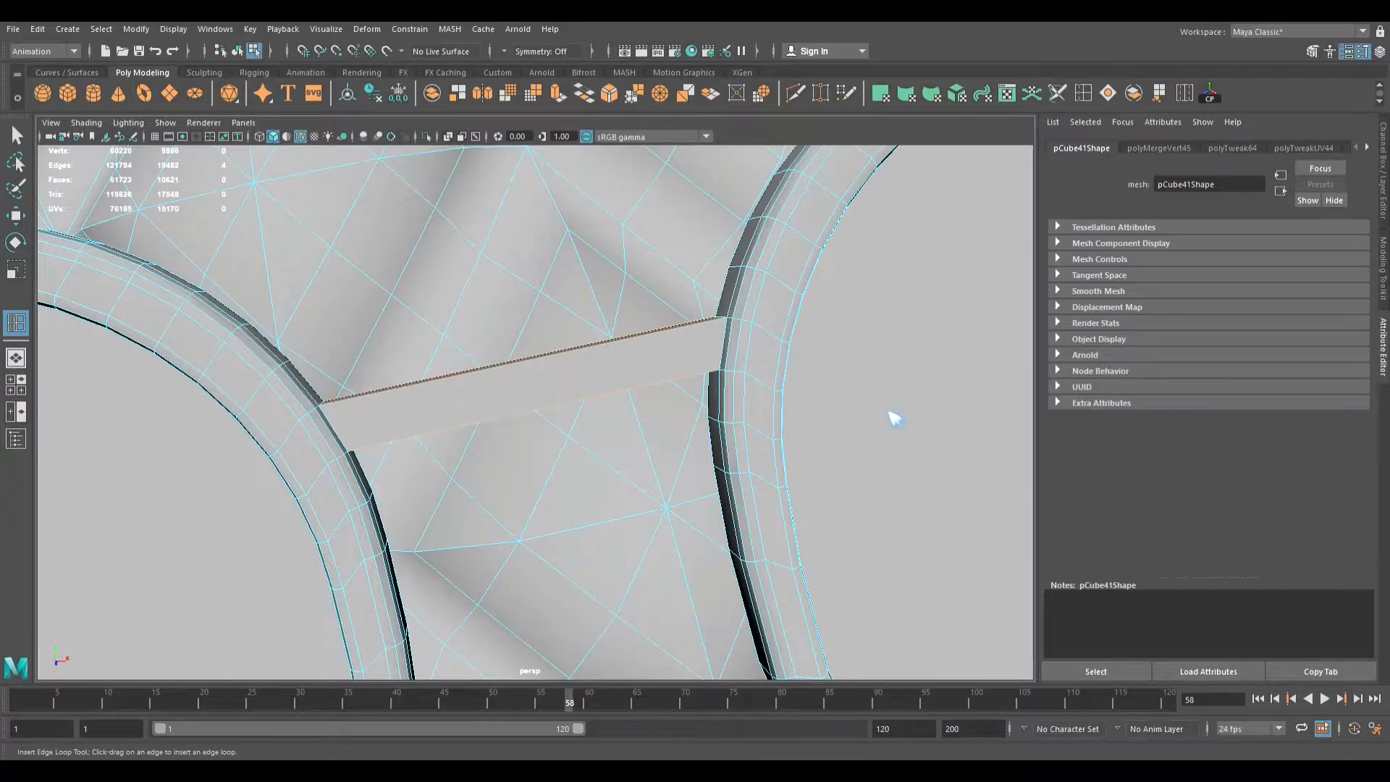
pyautogui.click(577, 354)
pyautogui.moveTo(634, 363)
pyautogui.keyDown('alt'); pyautogui.mouseDown()
pyautogui.moveTo(598, 359)
pyautogui.moveTo(628, 363)
pyautogui.mouseUp(); pyautogui.keyUp('alt')
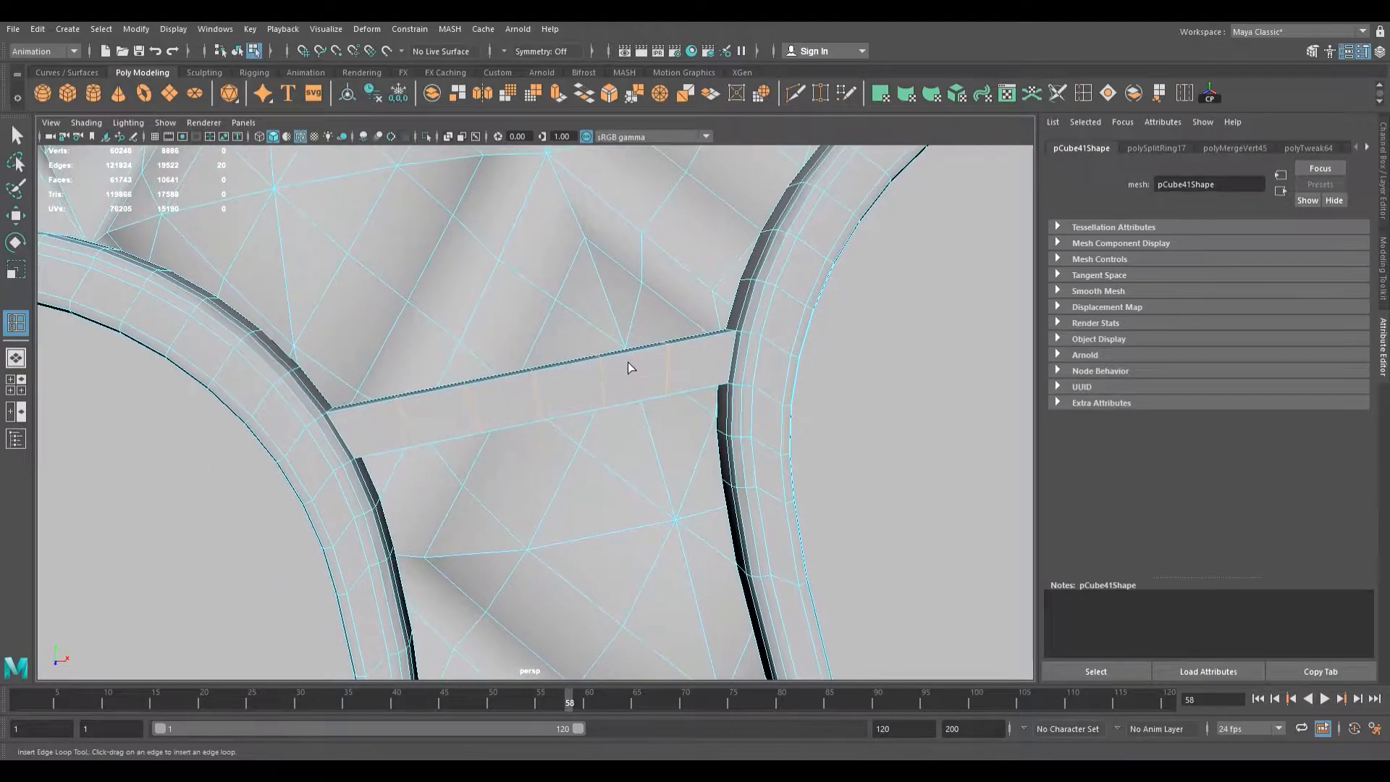
pyautogui.click(14, 134)
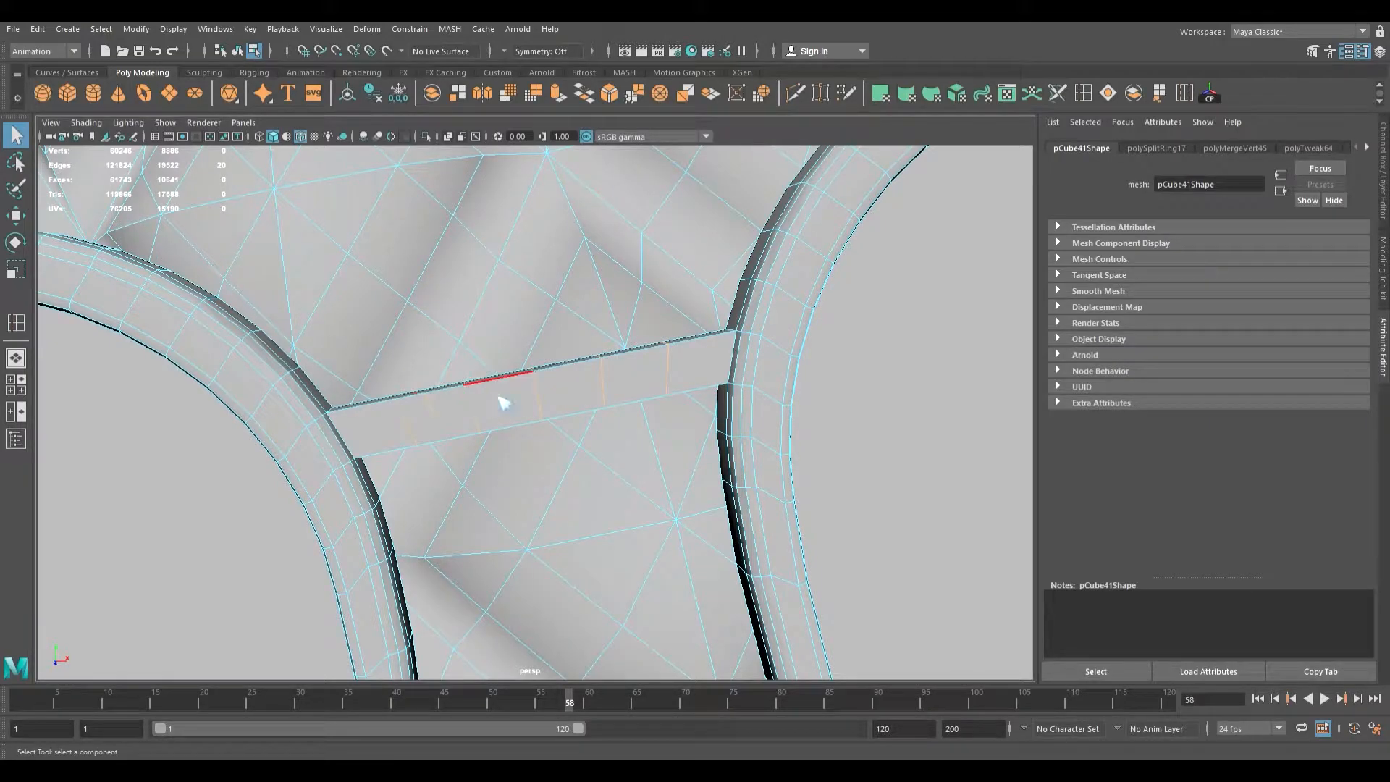
# - Select the four vertices of the nose bridge's middle edge loop and turn on soft selection
pyautogui.press('F9')
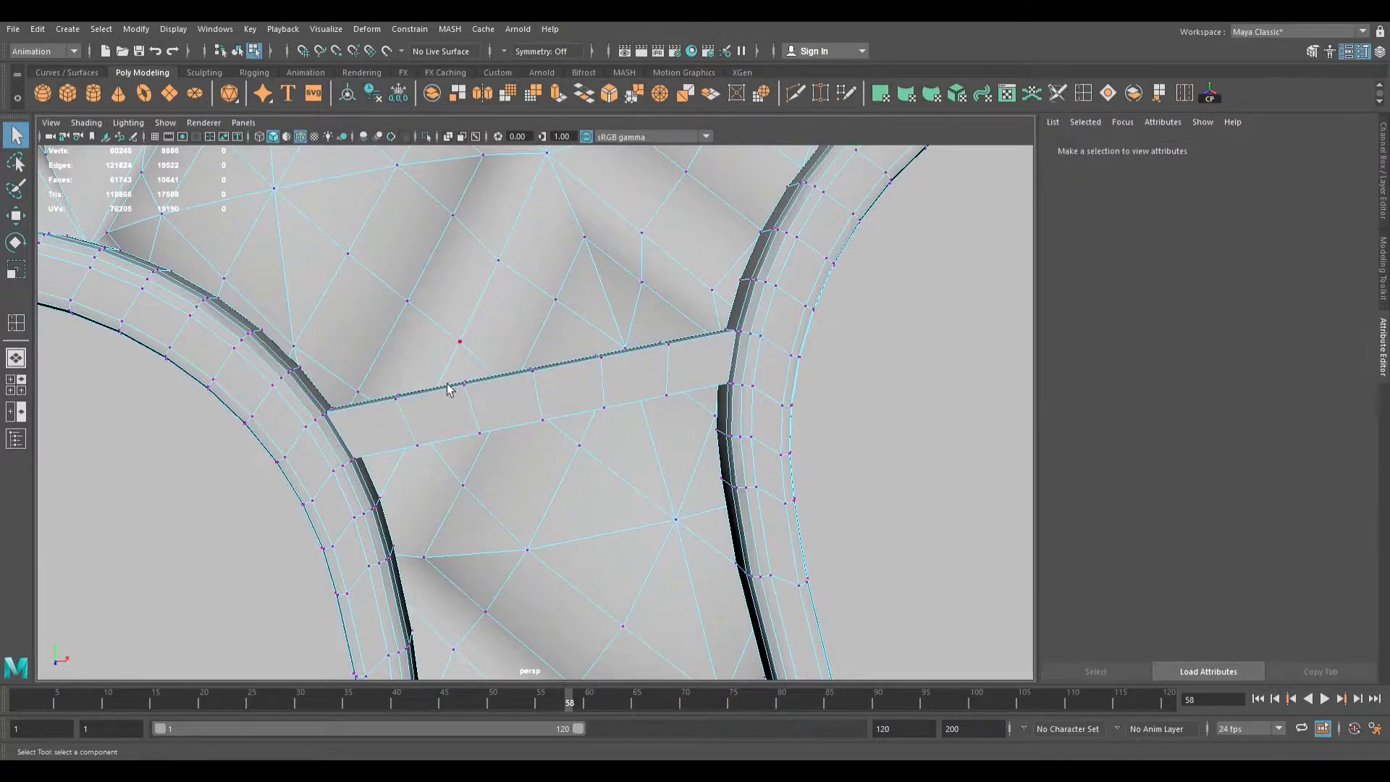
pyautogui.click(550, 420)
pyautogui.moveTo(561, 401)
pyautogui.keyDown('alt'); pyautogui.mouseDown()
pyautogui.moveTo(546, 344)
pyautogui.moveTo(546, 379)
pyautogui.mouseUp(); pyautogui.keyUp('alt')
pyautogui.keyDown('alt'); pyautogui.moveTo(546, 379); pyautogui.dragTo(534, 654, button='middle'); pyautogui.keyUp('alt')
pyautogui.keyDown('alt'); pyautogui.moveTo(498, 393); pyautogui.dragTo(508, 433); pyautogui.keyUp('alt')
pyautogui.keyDown('alt'); pyautogui.moveTo(507, 432); pyautogui.dragTo(536, 418, button='middle'); pyautogui.keyUp('alt')
pyautogui.keyDown('alt'); pyautogui.moveTo(536, 417); pyautogui.dragTo(543, 434); pyautogui.keyUp('alt')
pyautogui.keyDown('alt'); pyautogui.moveTo(543, 434); pyautogui.dragTo(556, 393, button='middle'); pyautogui.keyUp('alt')
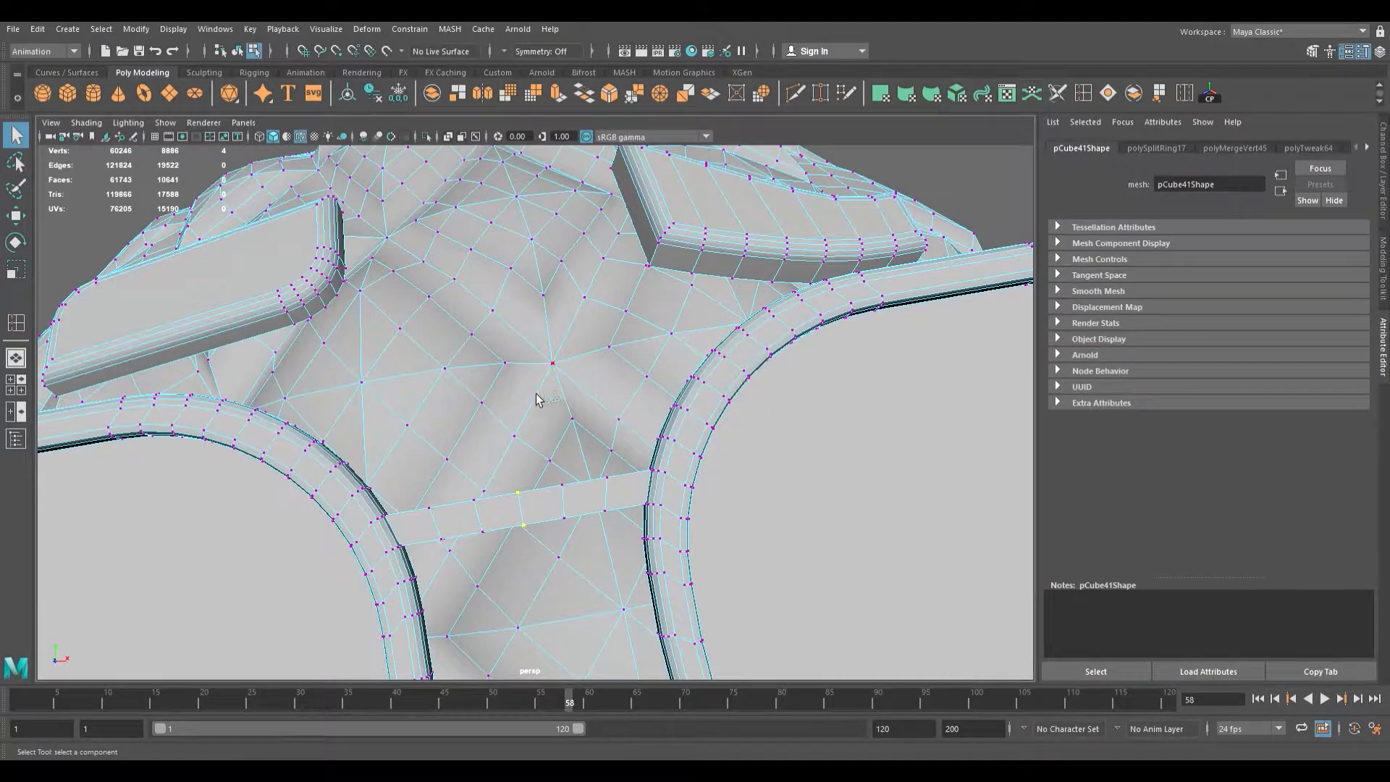
pyautogui.press('b')
pyautogui.moveTo(520, 397); pyautogui.dragTo(611, 383)
# - Set the soft selection falloff radius to about 0.34 and move the middle vertices to arch the nose bridge
pyautogui.press('w')
pyautogui.moveTo(521, 449); pyautogui.dragTo(520, 432)
pyautogui.hotkey('ctrl', 'z')
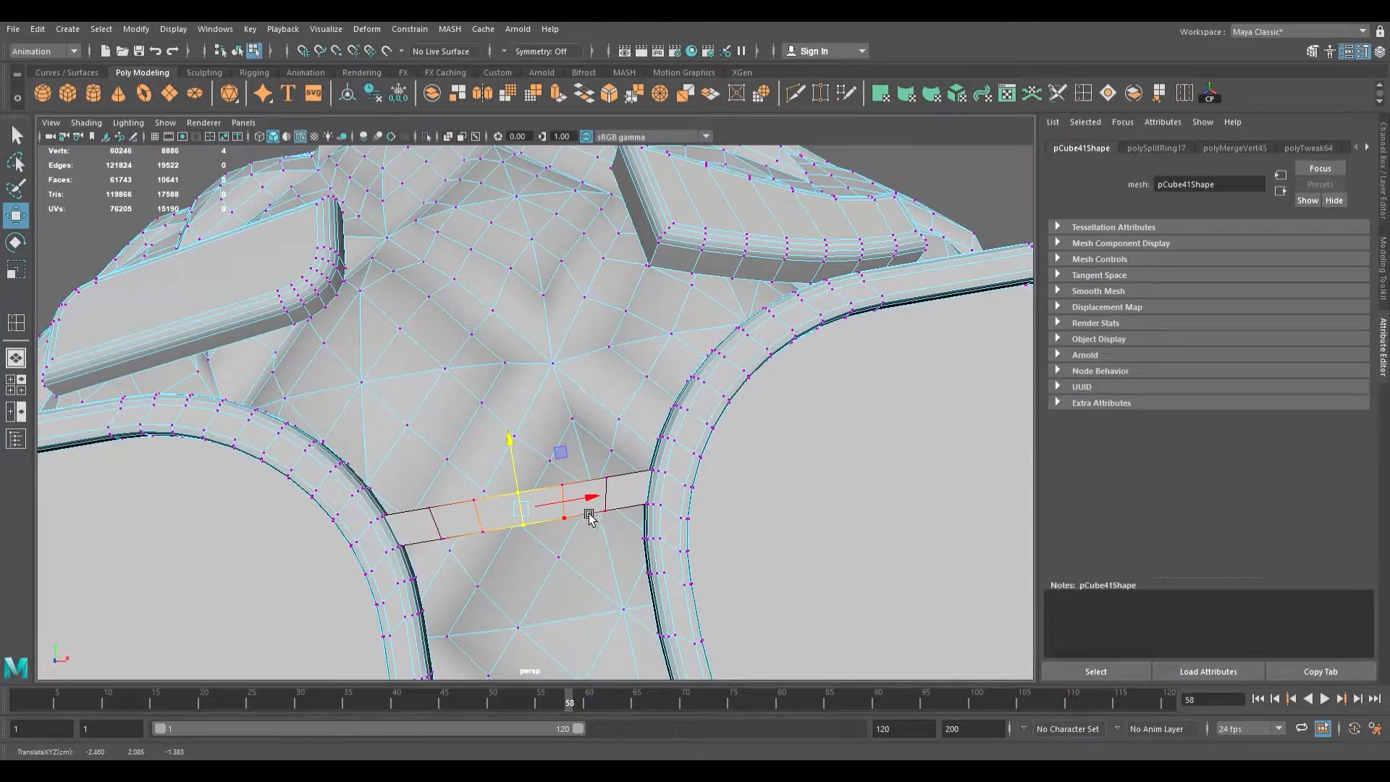
pyautogui.moveTo(581, 457); pyautogui.dragTo(705, 437)
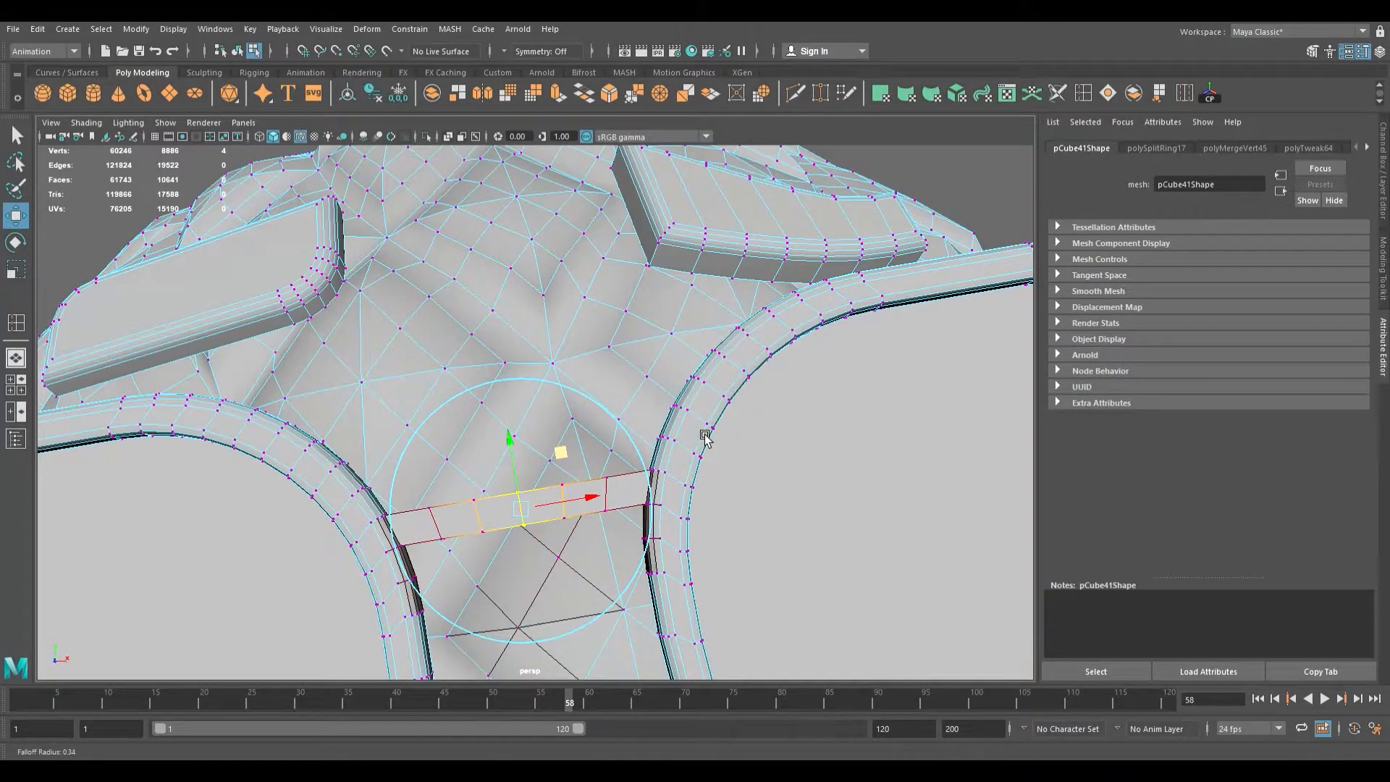
pyautogui.moveTo(525, 451); pyautogui.dragTo(572, 513)
pyautogui.scroll(-5, 539, 427)
pyautogui.scroll(-8, 512, 506)
pyautogui.scroll(10, 574, 515)
pyautogui.keyDown('alt'); pyautogui.moveTo(574, 511); pyautogui.dragTo(544, 446, button='middle'); pyautogui.keyUp('alt')
pyautogui.scroll(5, 571, 422)
pyautogui.moveTo(543, 447); pyautogui.dragTo(464, 539)
pyautogui.press('r')
pyautogui.scroll(-3, 653, 443)
# - Return the mesh to object mode and clear the selection
pyautogui.click(16, 136)
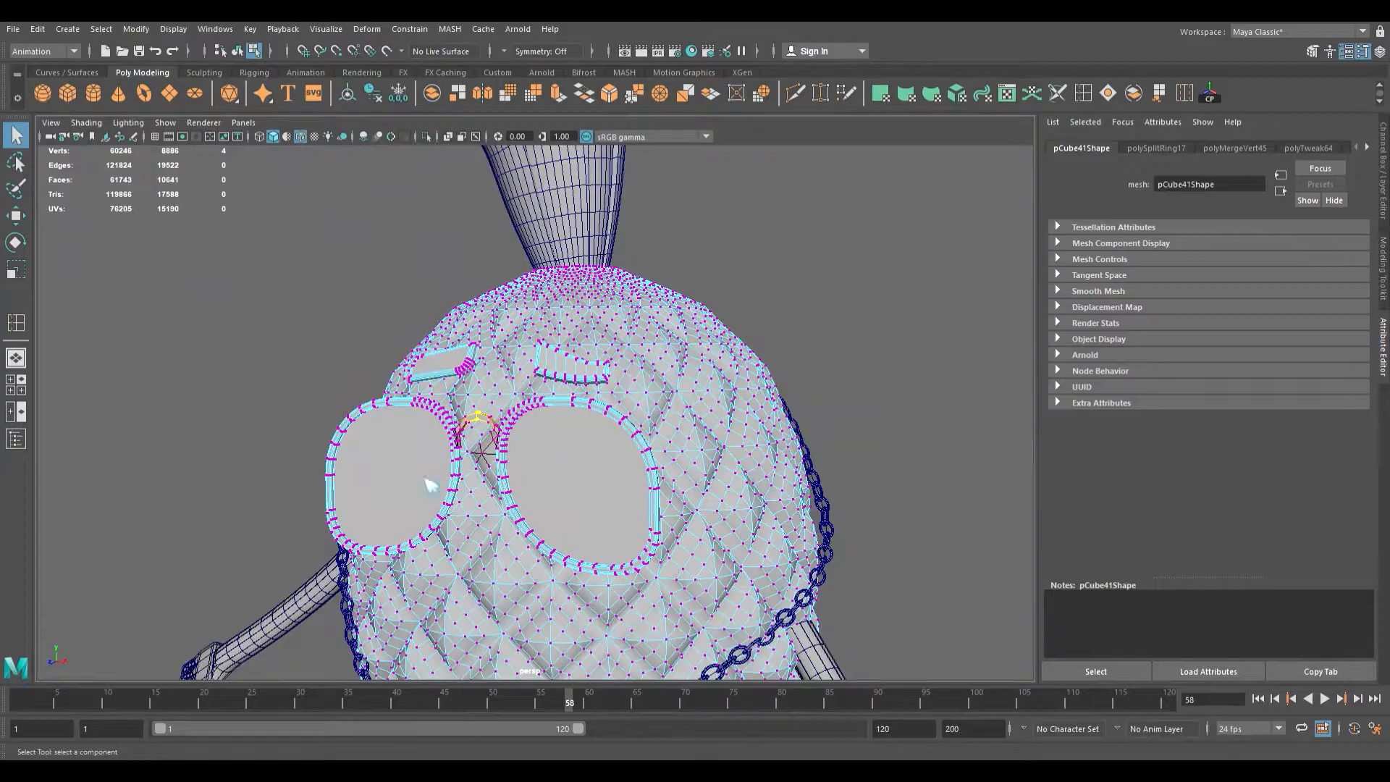
pyautogui.press('F8')
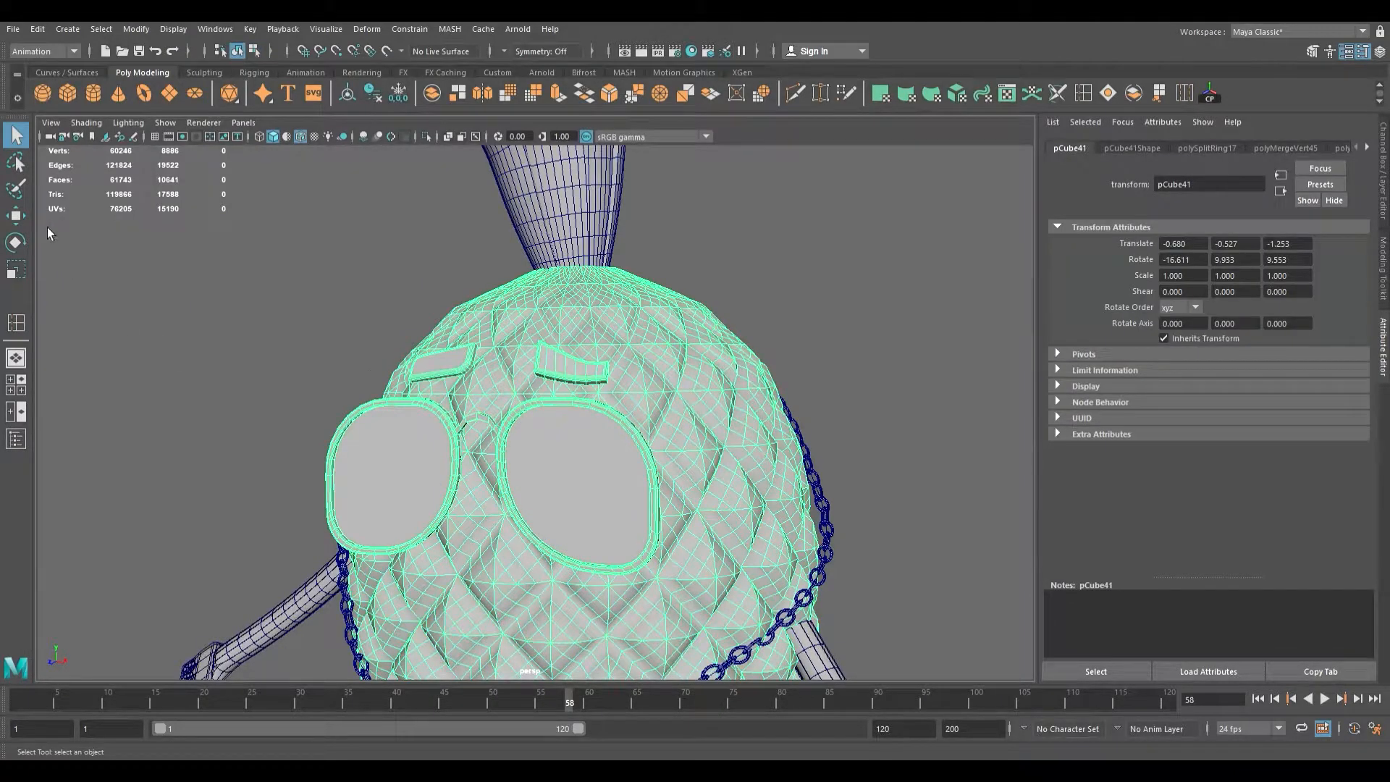
pyautogui.click(242, 441)
# - Examine the bridged sunglasses, the chain and the arms on the character from several angles
pyautogui.keyDown('alt'); pyautogui.moveTo(638, 565); pyautogui.dragTo(677, 548); pyautogui.keyUp('alt')
pyautogui.scroll(-6, 472, 472)
pyautogui.keyDown('alt'); pyautogui.moveTo(509, 501); pyautogui.dragTo(440, 358); pyautogui.keyUp('alt')
pyautogui.scroll(3, 617, 479)
pyautogui.scroll(-3, 612, 487)
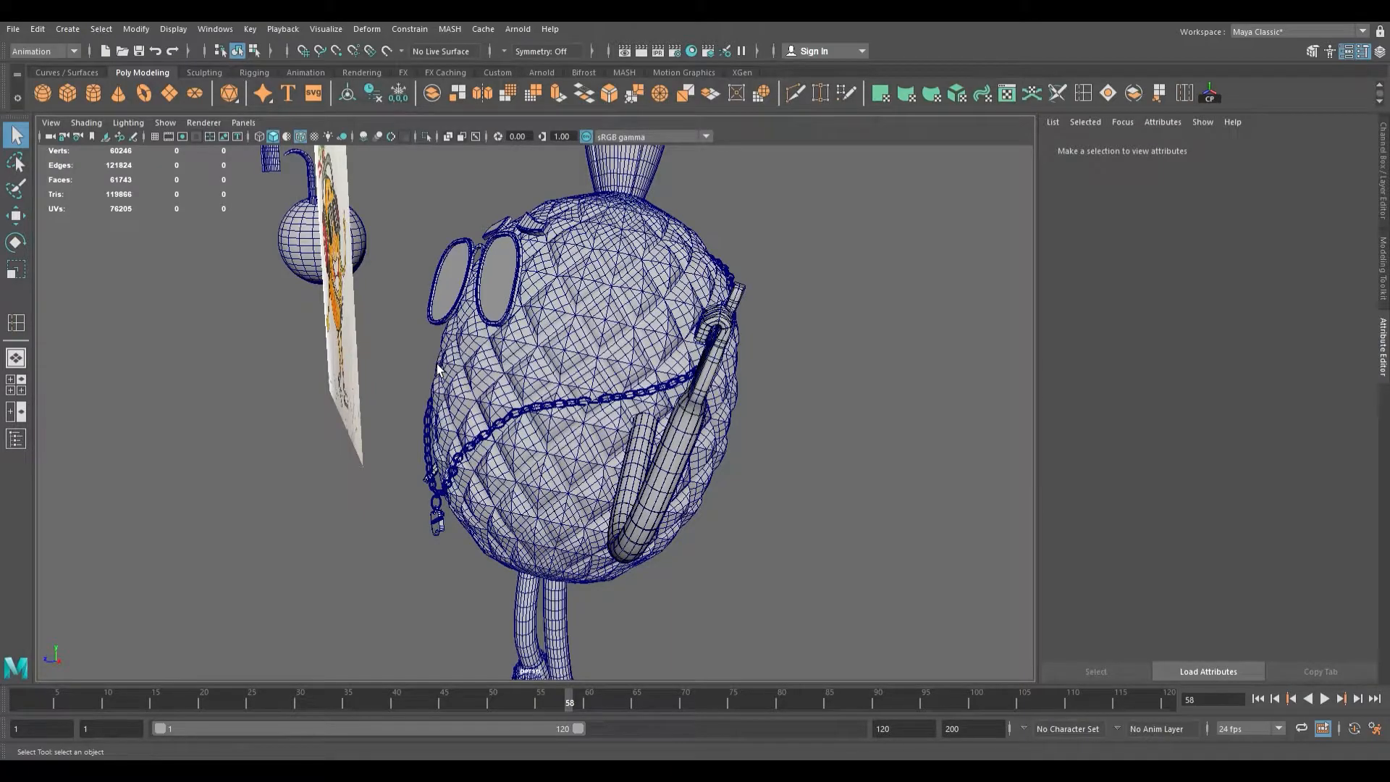
pyautogui.keyDown('alt'); pyautogui.moveTo(622, 467); pyautogui.dragTo(592, 474); pyautogui.keyUp('alt')
pyautogui.scroll(6, 628, 445)
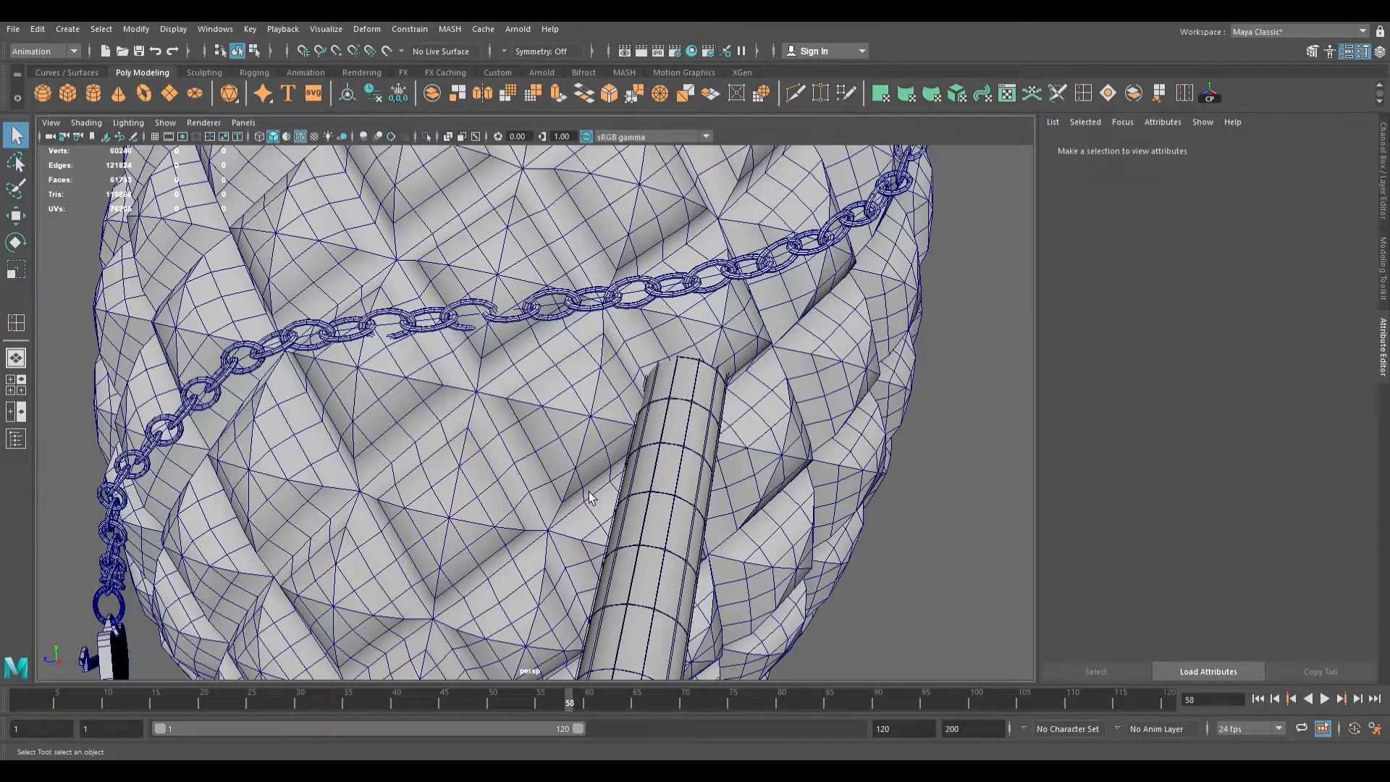
pyautogui.scroll(-3, 625, 433)
pyautogui.keyDown('alt'); pyautogui.moveTo(612, 458); pyautogui.dragTo(641, 436); pyautogui.keyUp('alt')
pyautogui.keyDown('alt'); pyautogui.moveTo(554, 443); pyautogui.dragTo(736, 490, button='right'); pyautogui.keyUp('alt')
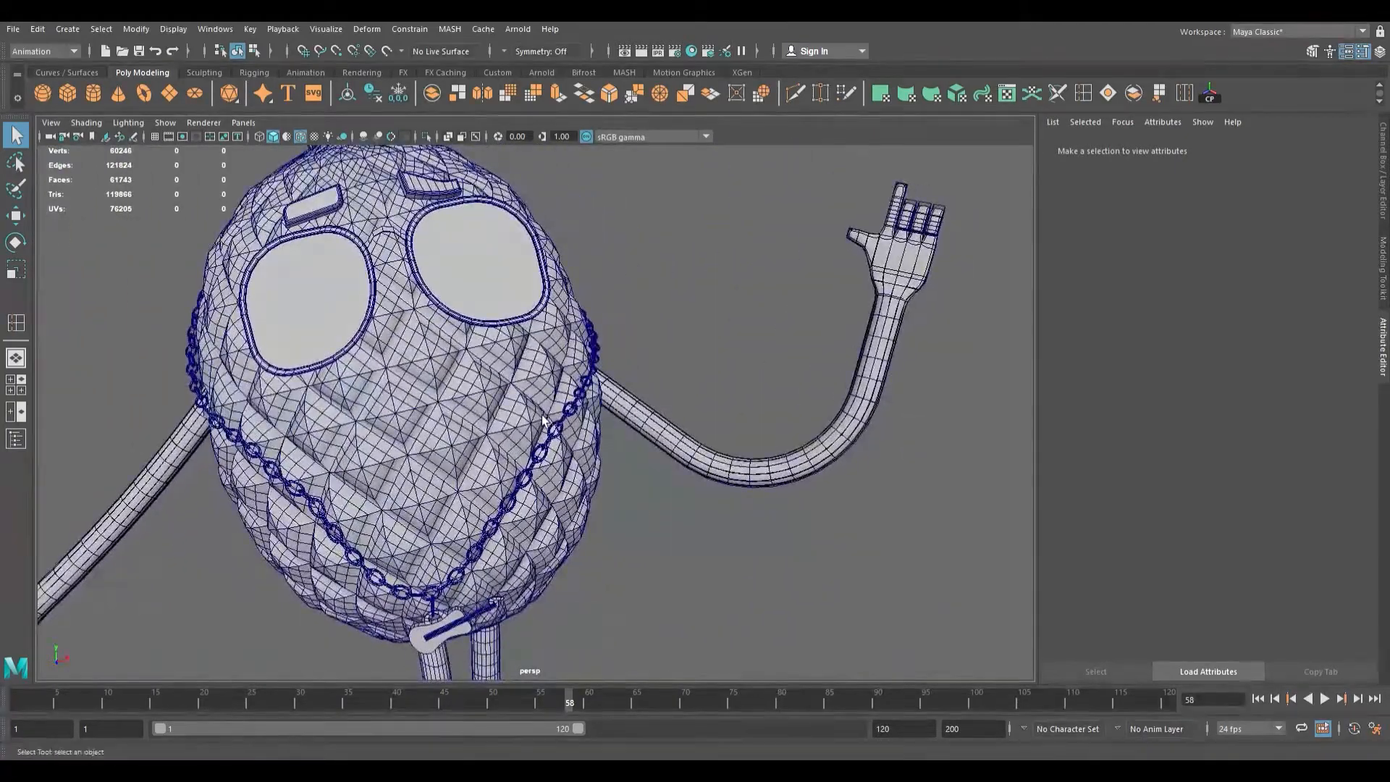
pyautogui.keyDown('alt'); pyautogui.moveTo(542, 415); pyautogui.dragTo(579, 443, button='middle'); pyautogui.keyUp('alt')
pyautogui.keyDown('alt'); pyautogui.moveTo(631, 446); pyautogui.dragTo(523, 497); pyautogui.keyUp('alt')
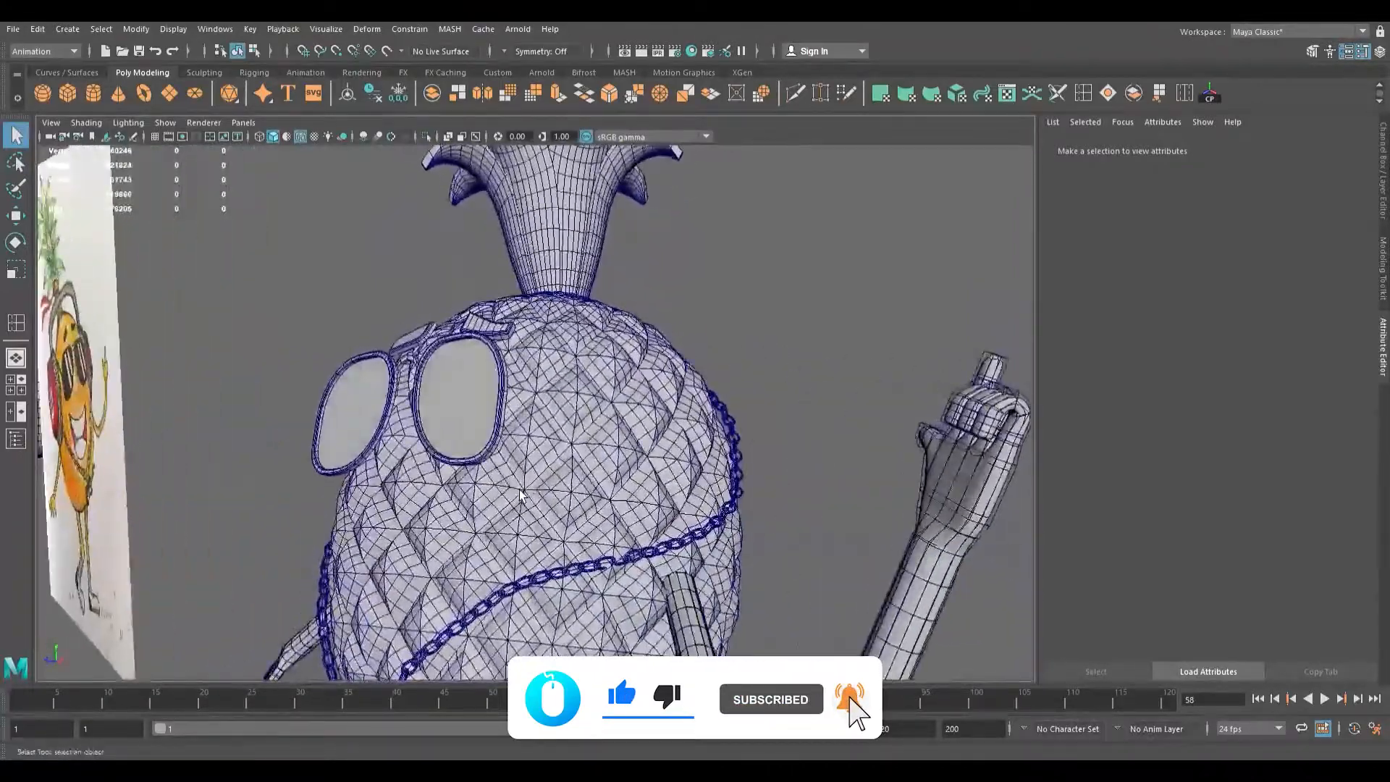
# - Turn off the wireframe overlay on shaded objects and compare the whole character with the reference drawing
pyautogui.click(304, 142)
pyautogui.moveTo(572, 471)
pyautogui.keyDown('alt'); pyautogui.mouseDown()
pyautogui.moveTo(666, 466)
pyautogui.moveTo(625, 461)
pyautogui.moveTo(615, 475)
pyautogui.moveTo(710, 506)
pyautogui.moveTo(738, 565)
pyautogui.moveTo(598, 464)
pyautogui.moveTo(667, 488)
pyautogui.moveTo(624, 474)
pyautogui.moveTo(534, 496)
pyautogui.moveTo(487, 490)
pyautogui.mouseUp(); pyautogui.keyUp('alt')
pyautogui.scroll(-6, 666, 466)
pyautogui.scroll(5, 618, 472)
pyautogui.keyDown('alt'); pyautogui.moveTo(487, 490); pyautogui.dragTo(599, 506, button='right'); pyautogui.keyUp('alt')
pyautogui.keyDown('alt'); pyautogui.moveTo(598, 506); pyautogui.dragTo(638, 415); pyautogui.keyUp('alt')
pyautogui.scroll(-3, 575, 410)
pyautogui.keyDown('alt'); pyautogui.moveTo(634, 429); pyautogui.dragTo(571, 329, button='middle'); pyautogui.keyUp('alt')
pyautogui.keyDown('alt'); pyautogui.moveTo(583, 376); pyautogui.dragTo(527, 389, button='right'); pyautogui.keyUp('alt')
pyautogui.keyDown('alt'); pyautogui.moveTo(527, 388); pyautogui.dragTo(467, 383); pyautogui.keyUp('alt')
pyautogui.scroll(-3, 624, 380)
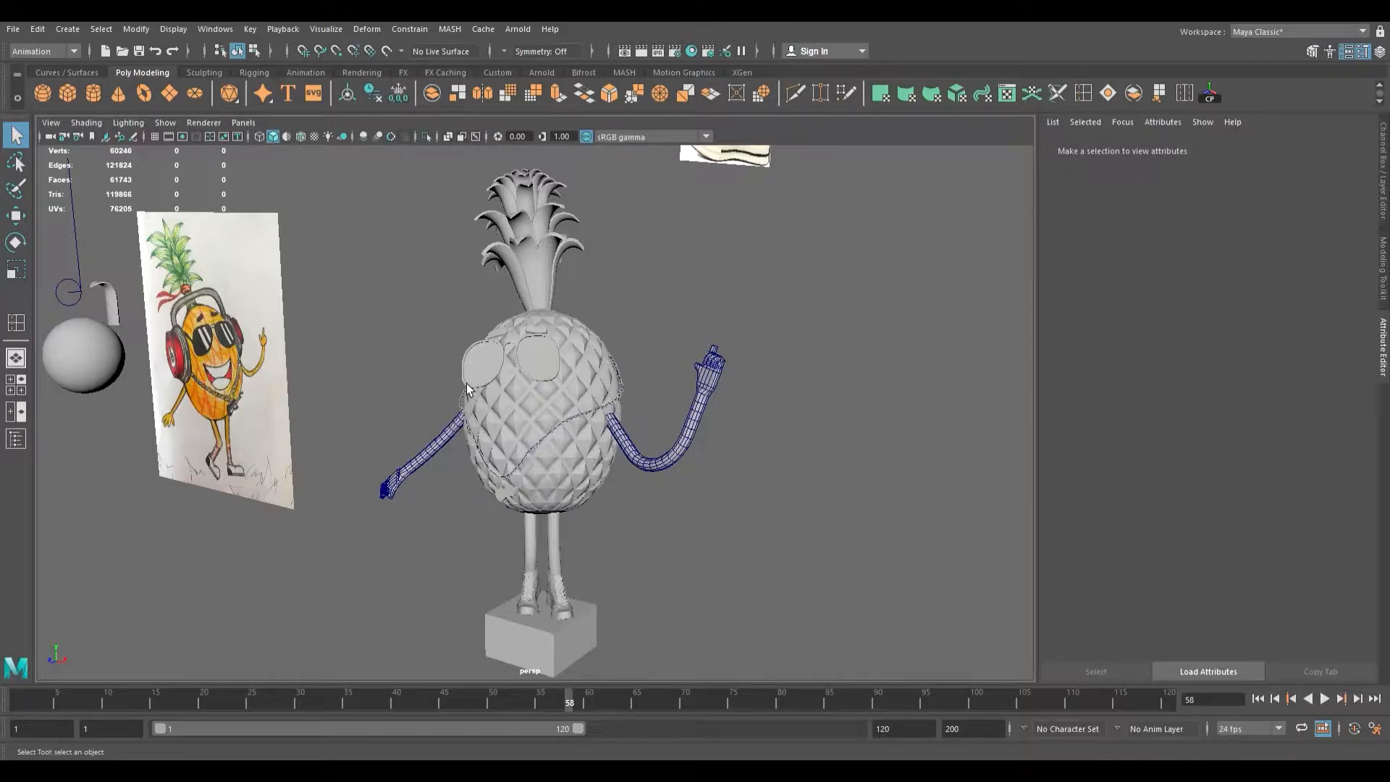
# - Select one back-facing face on the outer side of each lens frame in face mode
pyautogui.keyDown('alt'); pyautogui.moveTo(655, 375); pyautogui.dragTo(460, 405); pyautogui.keyUp('alt')
pyautogui.scroll(5, 627, 392)
pyautogui.scroll(4, 716, 394)
pyautogui.keyDown('alt'); pyautogui.moveTo(717, 394); pyautogui.dragTo(580, 412); pyautogui.keyUp('alt')
pyautogui.scroll(-4, 590, 410)
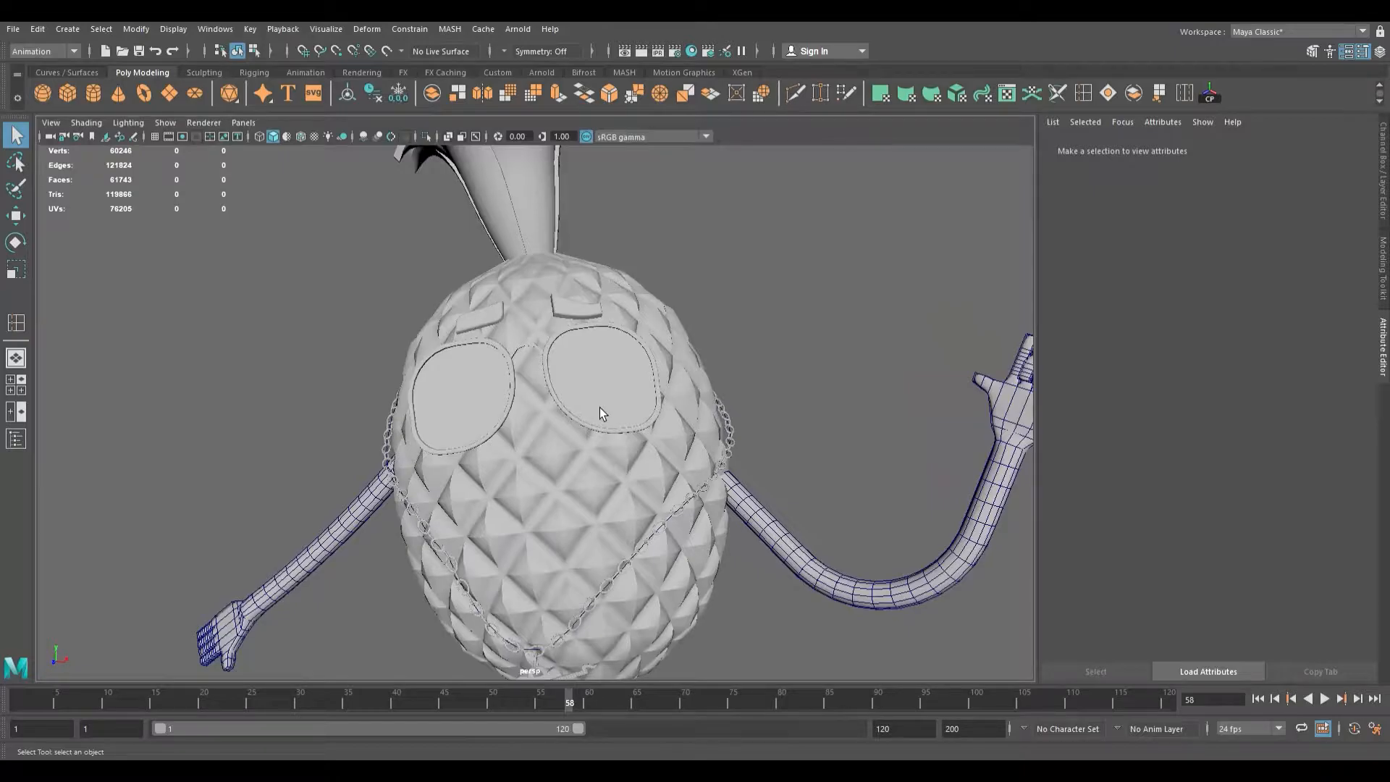
pyautogui.keyDown('alt'); pyautogui.moveTo(624, 403); pyautogui.dragTo(504, 418); pyautogui.keyUp('alt')
pyautogui.scroll(3, 693, 396)
pyautogui.scroll(5, 527, 399)
pyautogui.scroll(5, 517, 407)
pyautogui.click(451, 343)
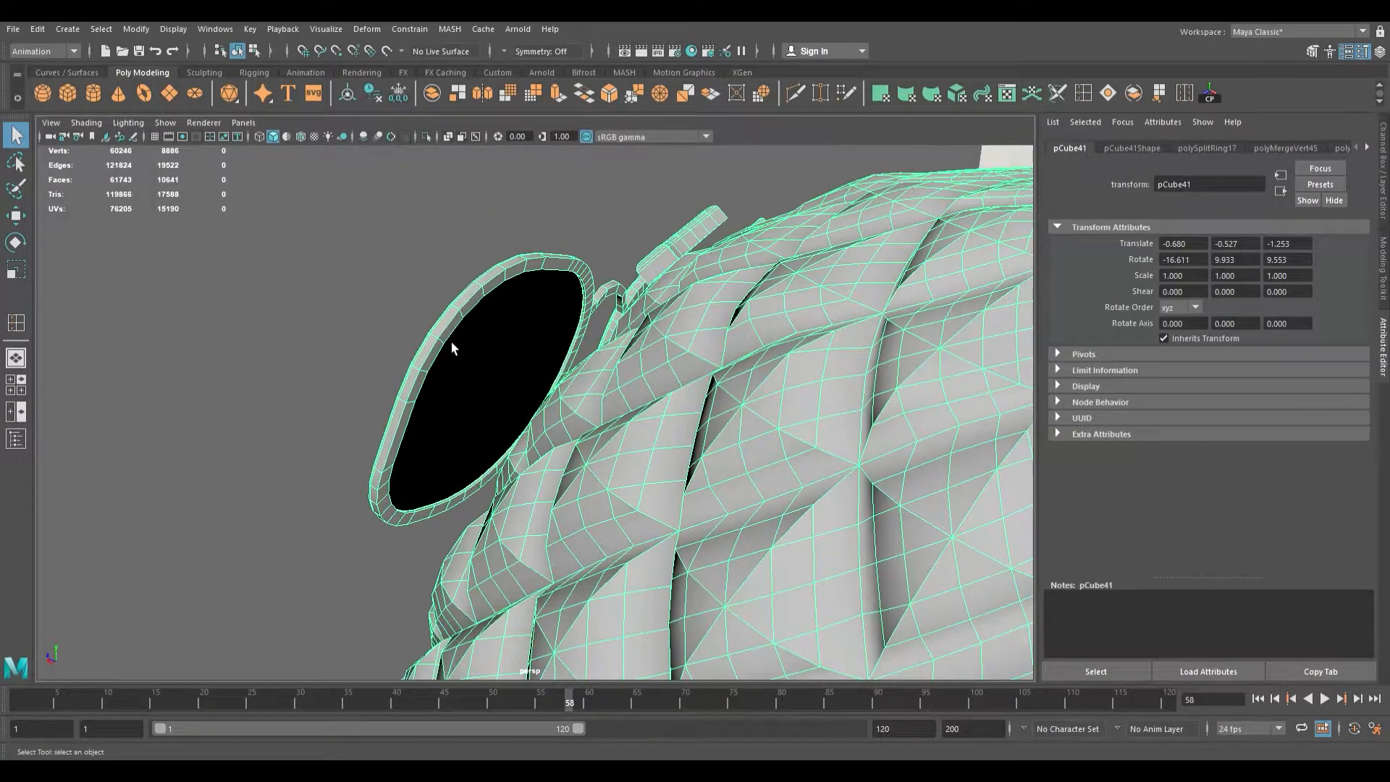
pyautogui.rightClick(453, 325)
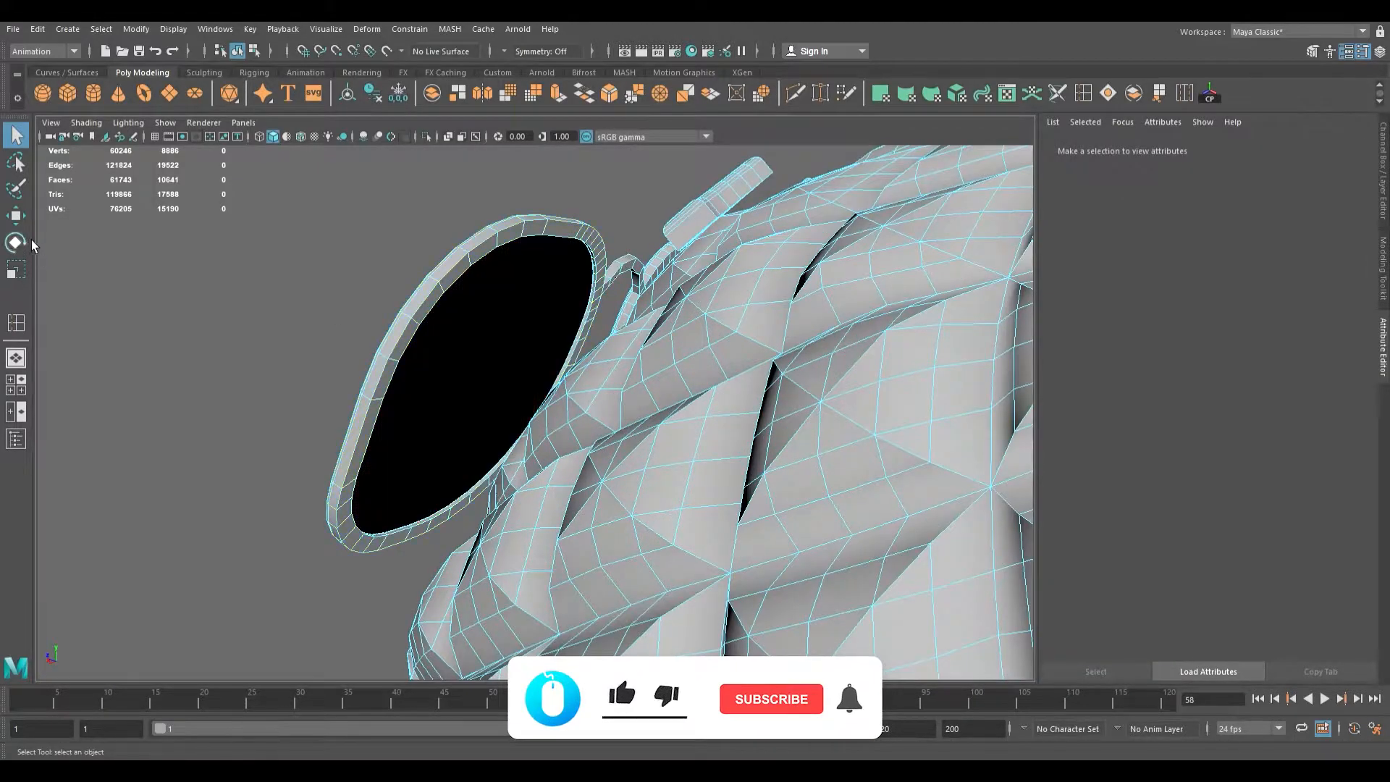
pyautogui.click(26, 224)
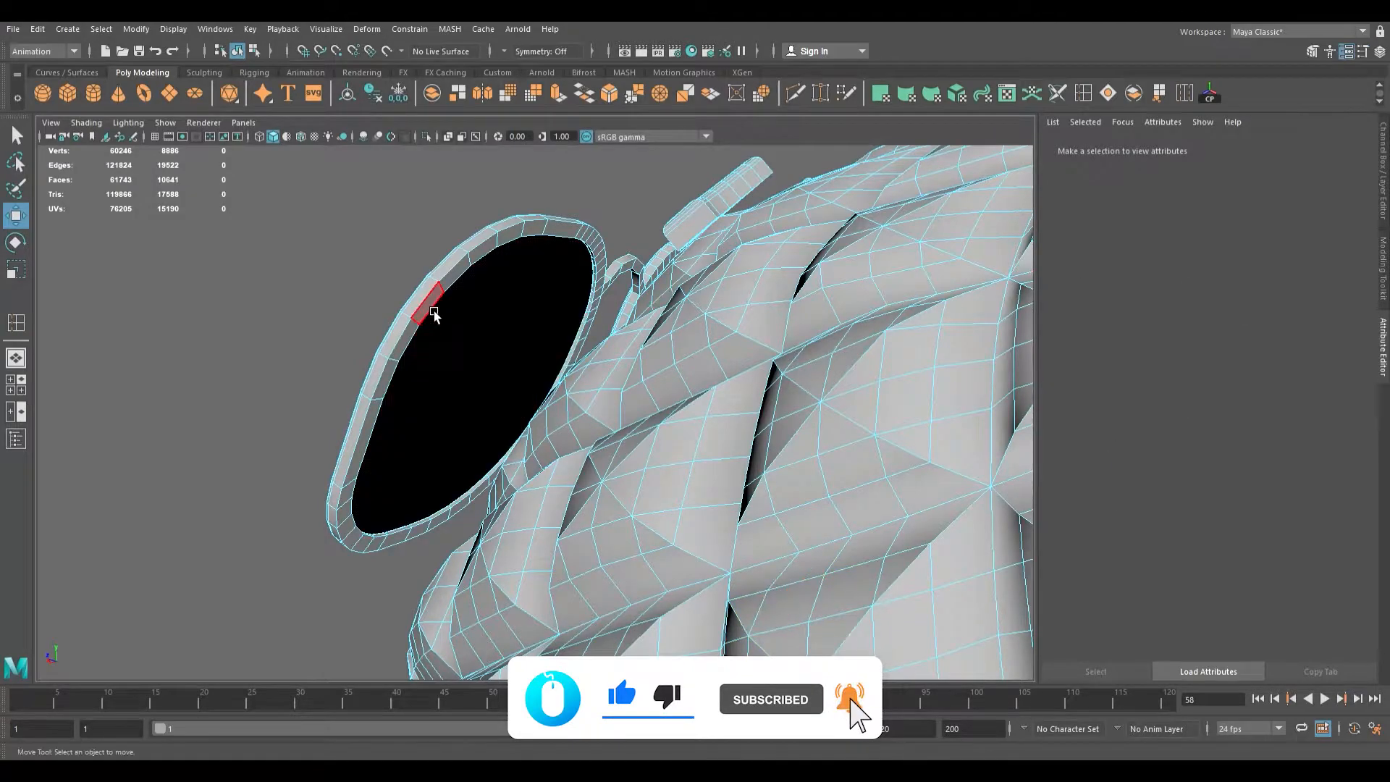
pyautogui.moveTo(434, 313)
pyautogui.keyDown('alt'); pyautogui.mouseDown()
pyautogui.moveTo(456, 287)
pyautogui.moveTo(530, 301)
pyautogui.moveTo(416, 291)
pyautogui.mouseUp(); pyautogui.keyUp('alt')
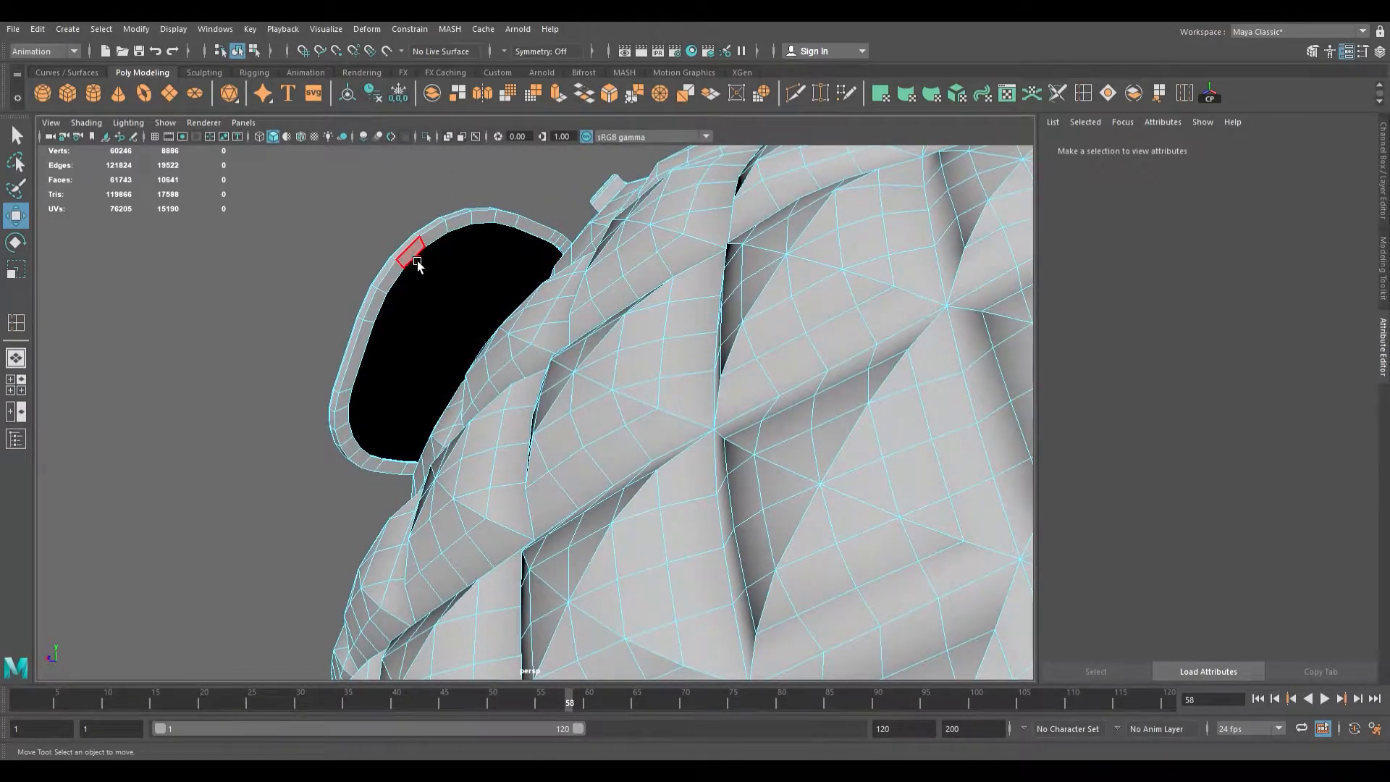
pyautogui.click(417, 266)
pyautogui.keyDown('alt'); pyautogui.moveTo(416, 289); pyautogui.dragTo(893, 449); pyautogui.keyUp('alt')
pyautogui.keyDown('shift'); pyautogui.click(832, 312); pyautogui.keyUp('shift')
pyautogui.keyDown('alt'); pyautogui.moveTo(833, 311); pyautogui.dragTo(528, 453); pyautogui.keyUp('alt')
pyautogui.scroll(-5, 502, 404)
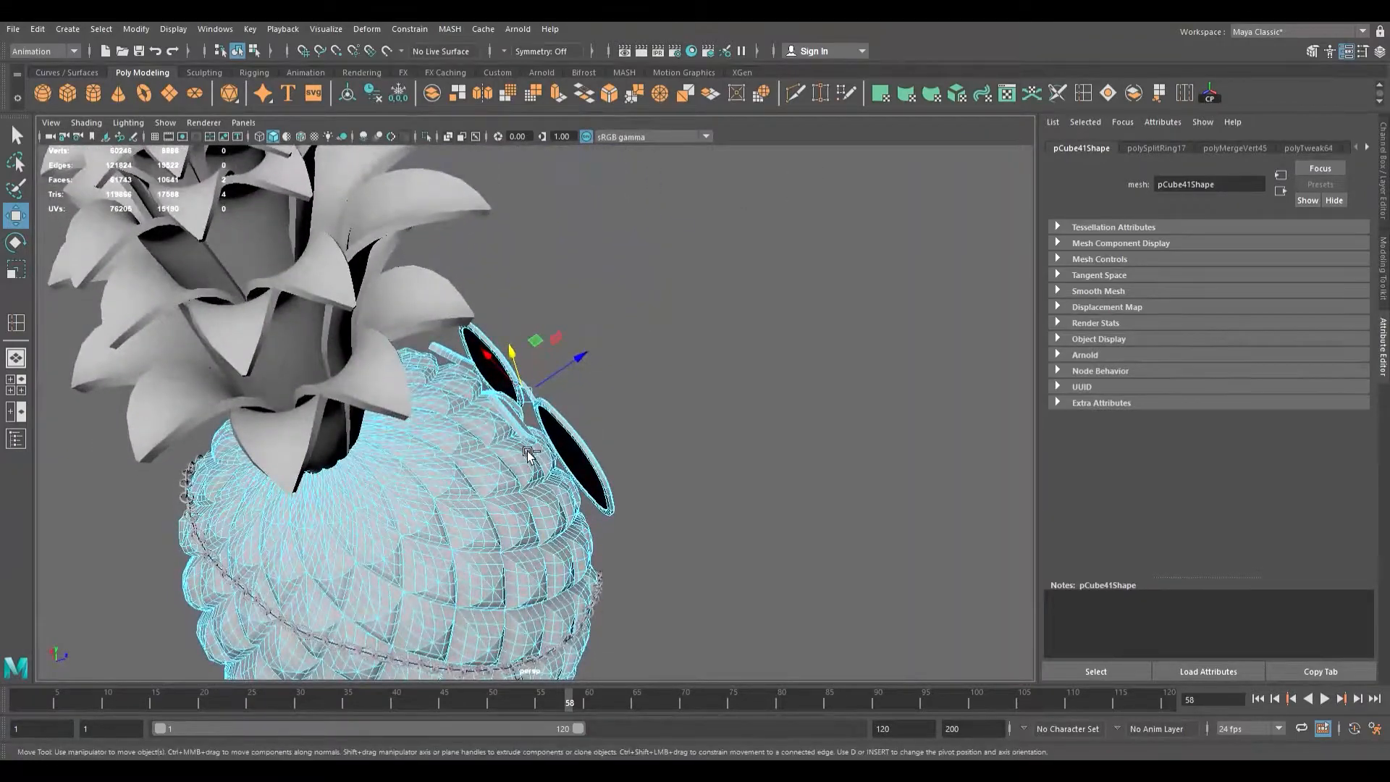
# - Extrude the two selected frame faces backward by 3.306 in local Z for the temple arms and show the full-size top view
pyautogui.hotkey('ctrl', 'e')
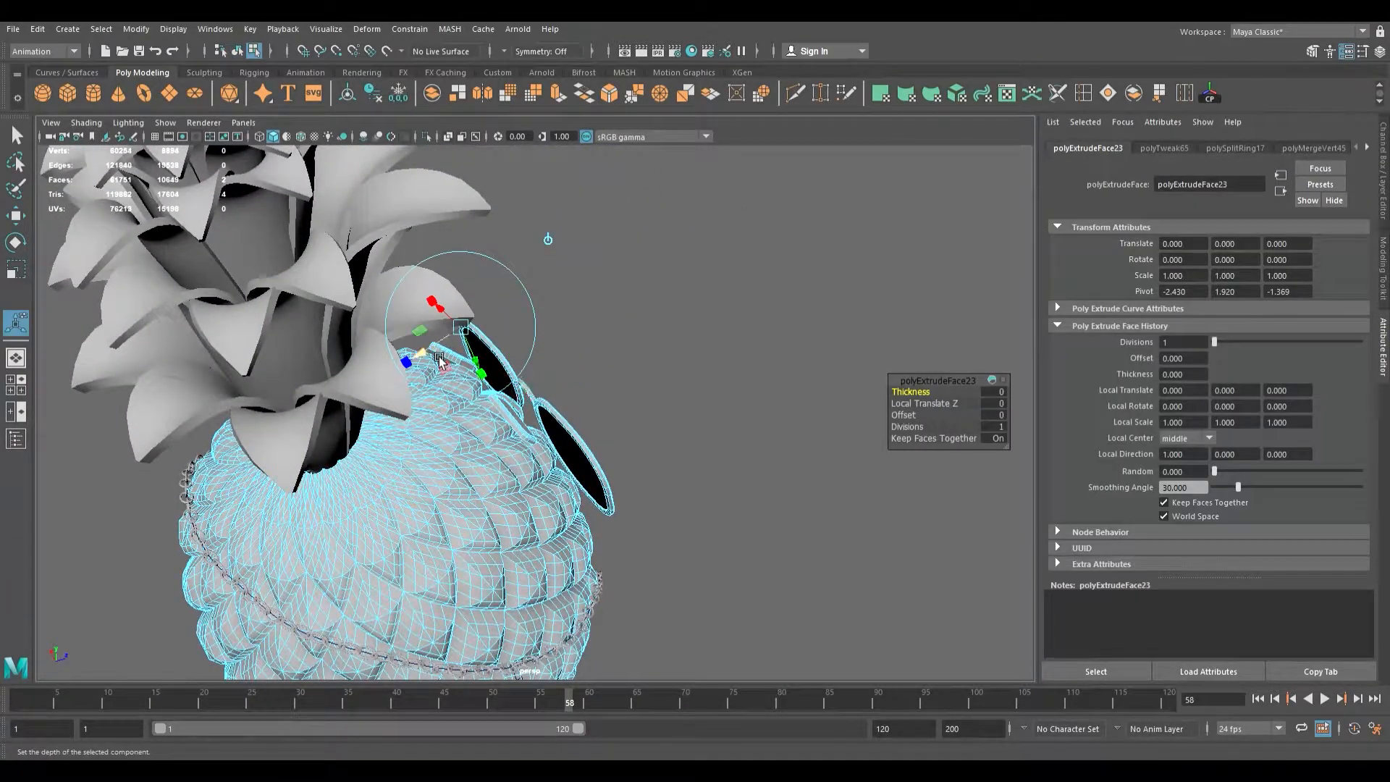
pyautogui.moveTo(439, 360); pyautogui.dragTo(352, 381)
pyautogui.moveTo(275, 403); pyautogui.dragTo(267, 407)
pyautogui.keyDown('alt'); pyautogui.moveTo(615, 474); pyautogui.dragTo(444, 476); pyautogui.keyUp('alt')
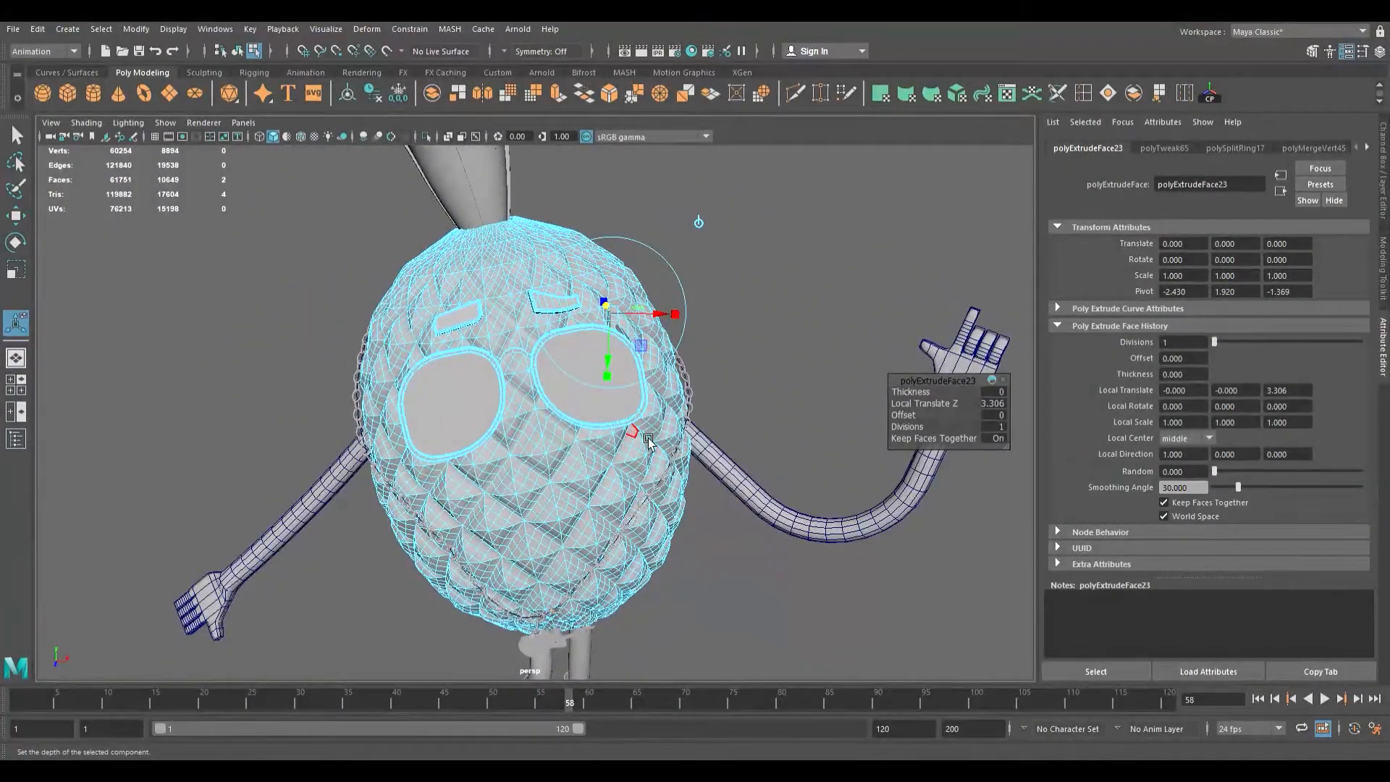
pyautogui.scroll(-5, 648, 443)
pyautogui.press('space')
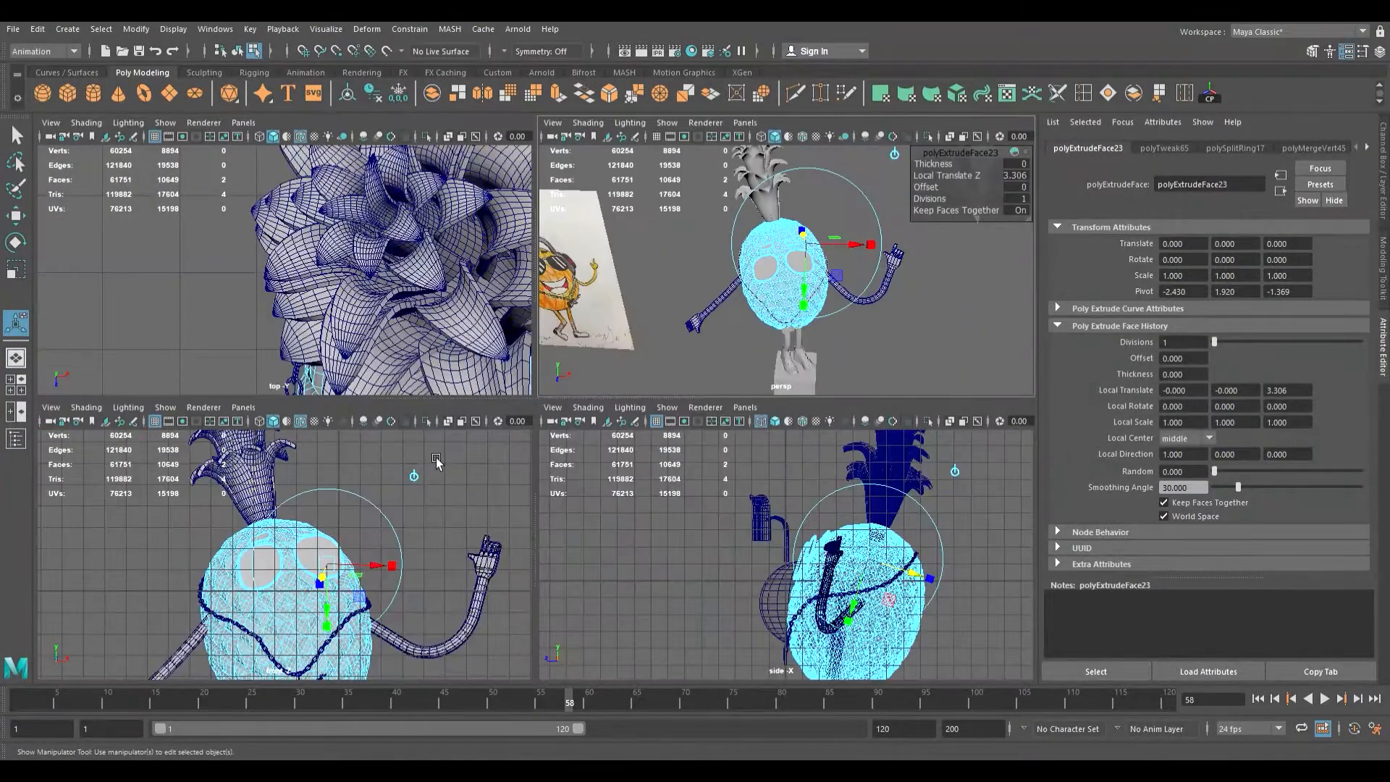
pyautogui.press('space')
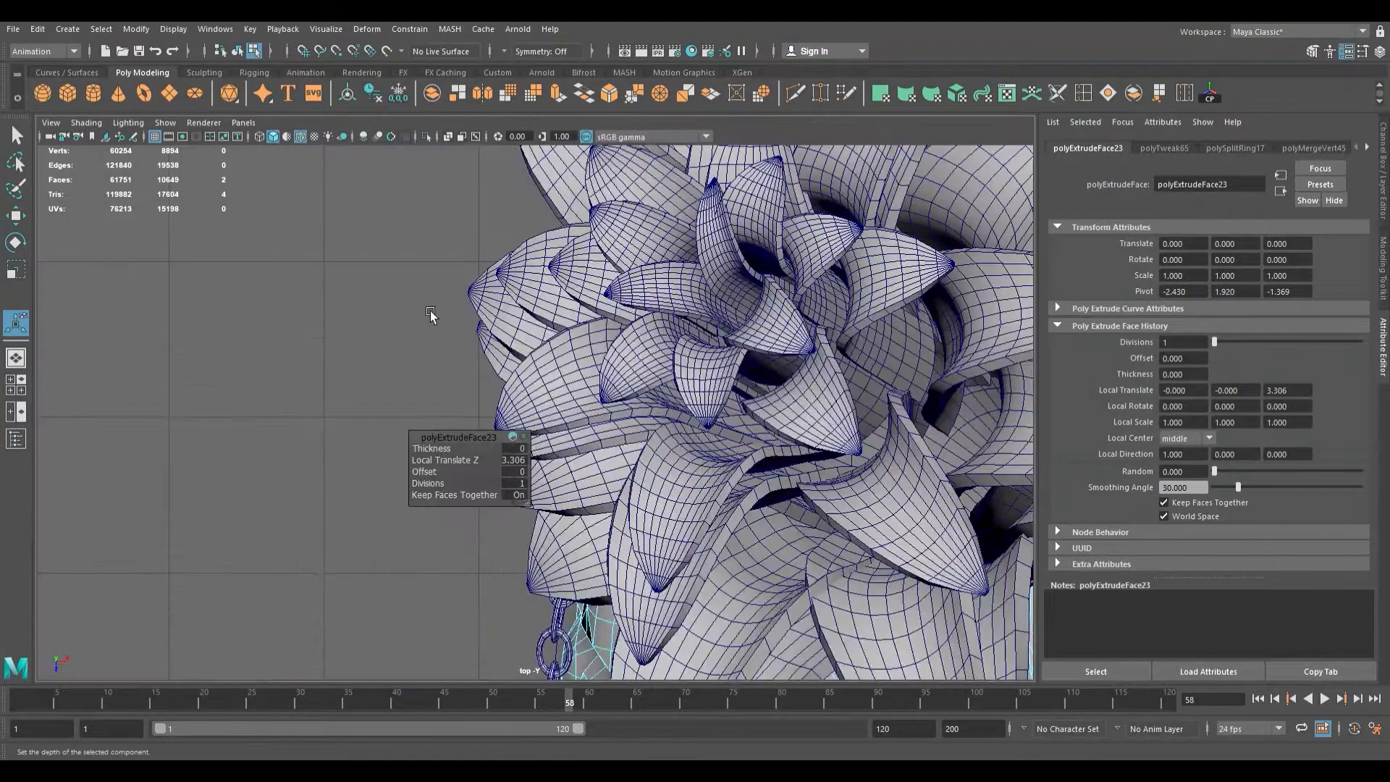
# - Shorten the temple-arm extrusion to a local Z translate of 0.448 in the top view
pyautogui.scroll(-6, 634, 330)
pyautogui.scroll(2, 634, 329)
pyautogui.scroll(5, 634, 329)
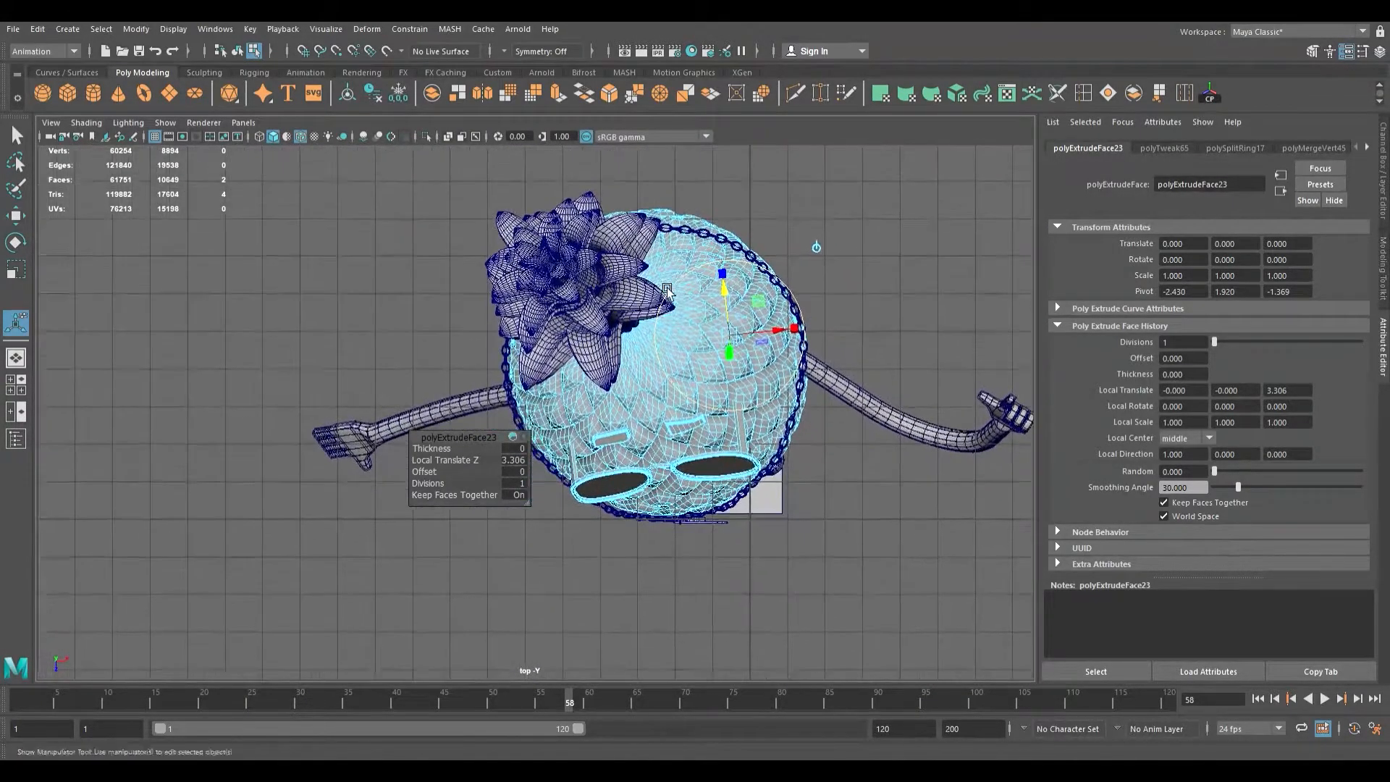
pyautogui.keyDown('alt'); pyautogui.moveTo(738, 325); pyautogui.dragTo(648, 328, button='middle'); pyautogui.keyUp('alt')
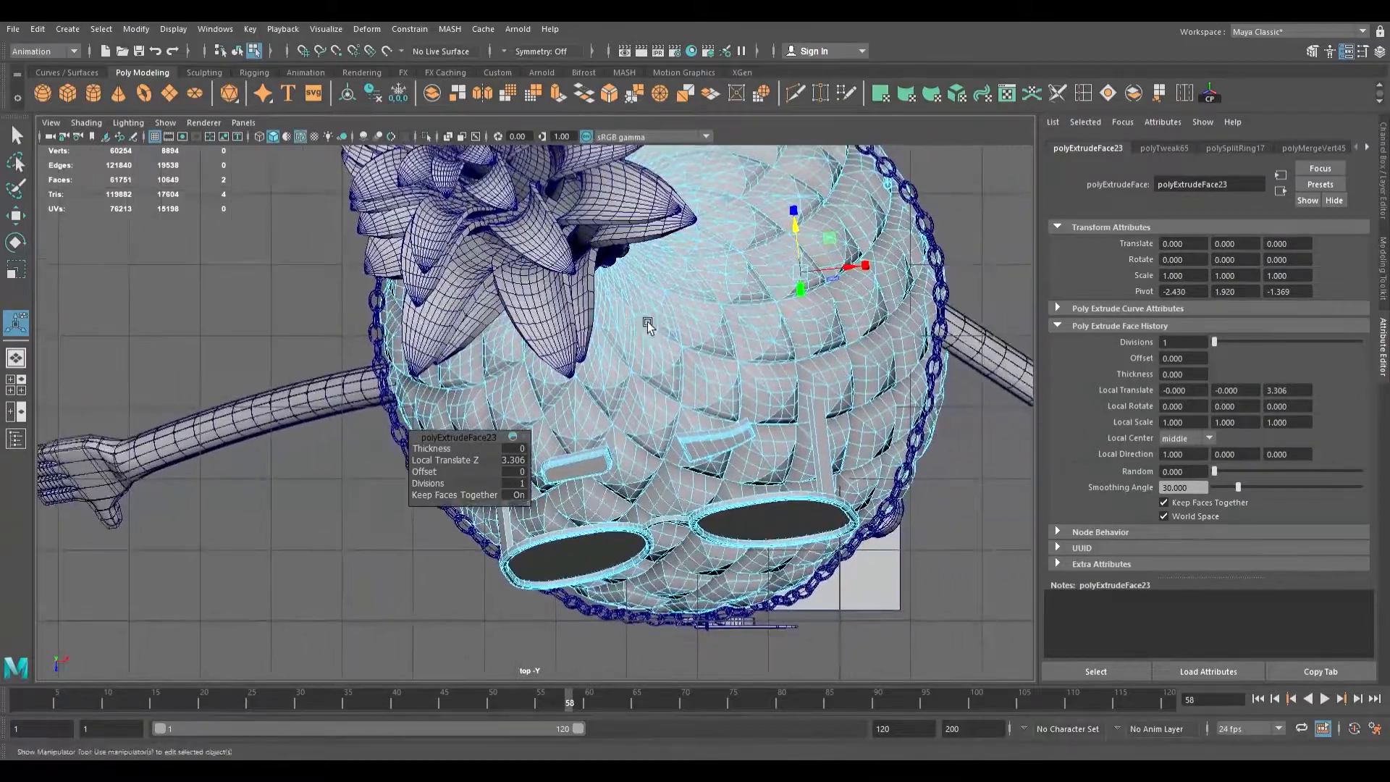
pyautogui.keyDown('alt'); pyautogui.moveTo(835, 329); pyautogui.dragTo(891, 325, button='middle'); pyautogui.keyUp('alt')
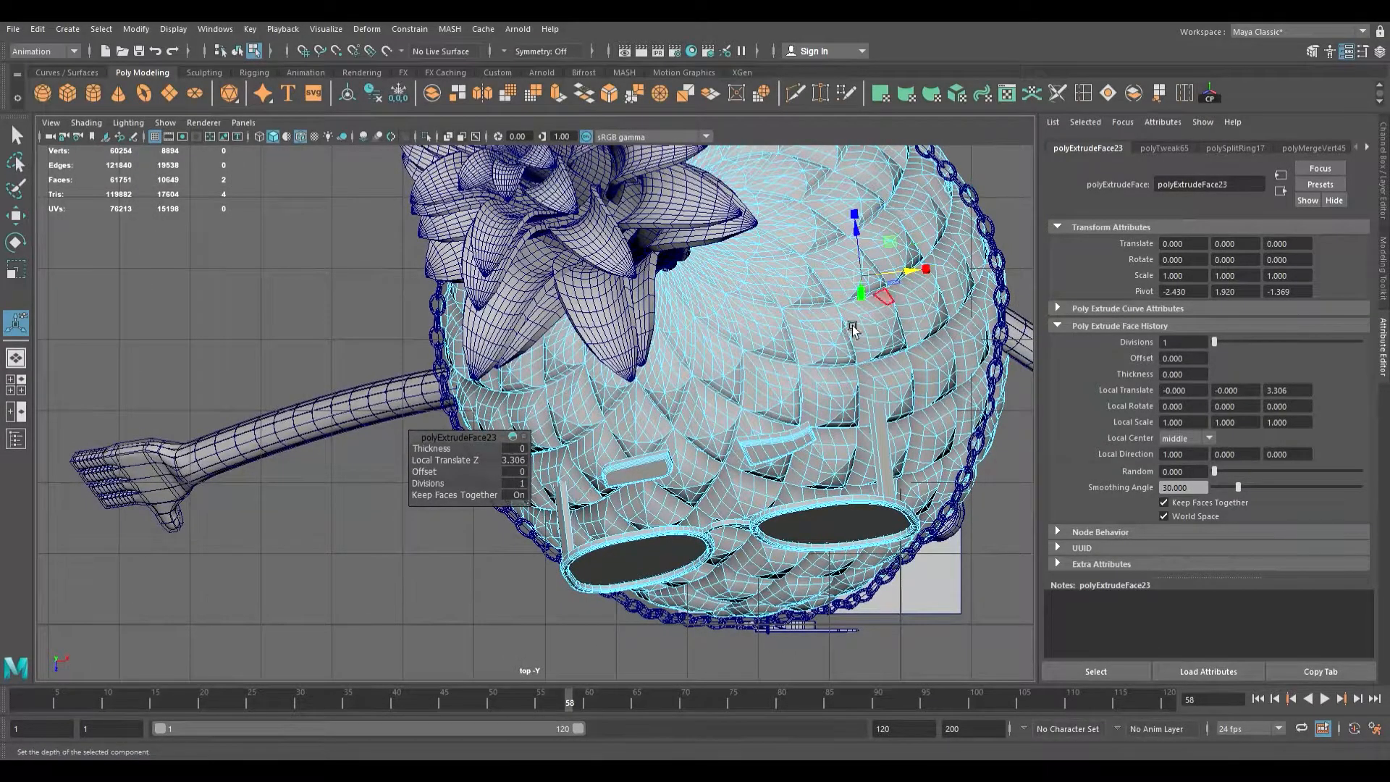
pyautogui.keyDown('alt'); pyautogui.moveTo(833, 423); pyautogui.dragTo(803, 403, button='middle'); pyautogui.keyUp('alt')
pyautogui.moveTo(855, 239); pyautogui.dragTo(844, 319)
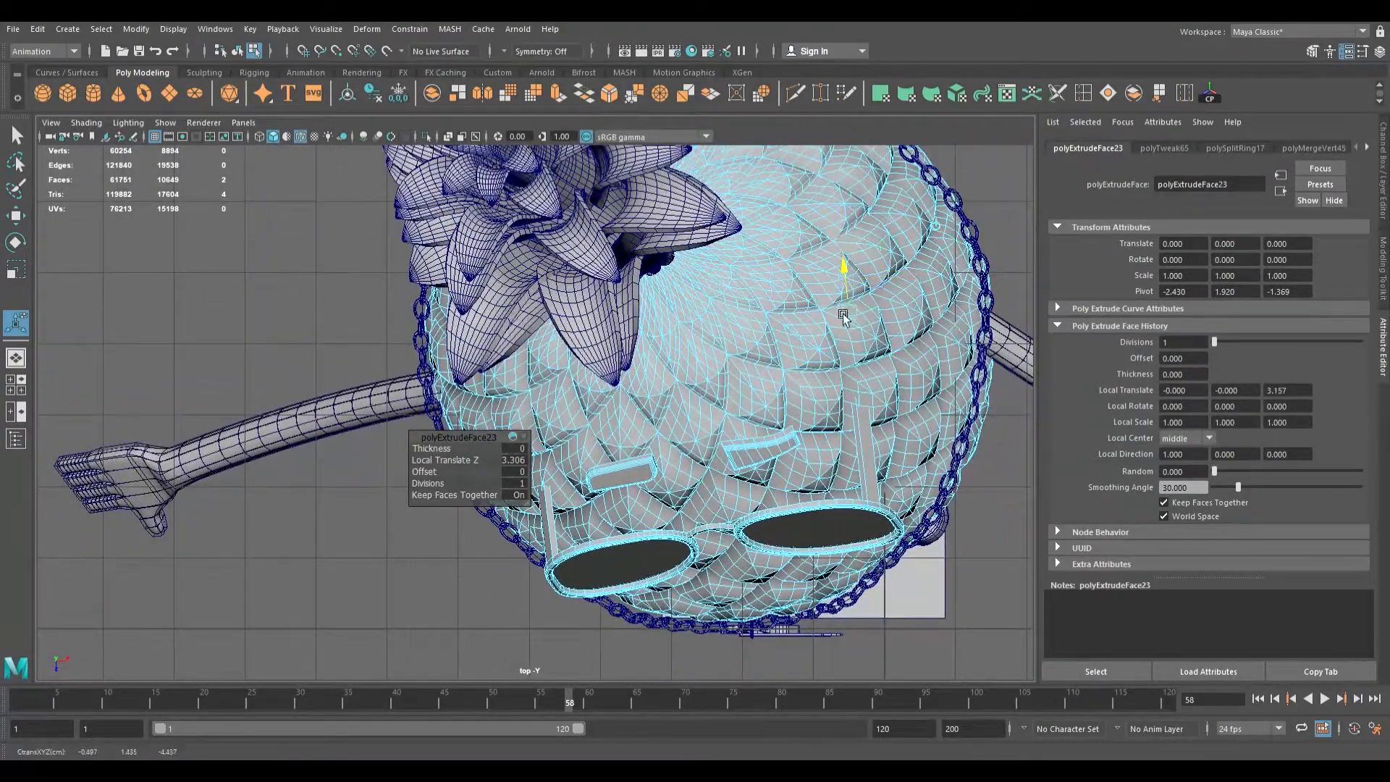
pyautogui.moveTo(832, 410); pyautogui.dragTo(833, 428)
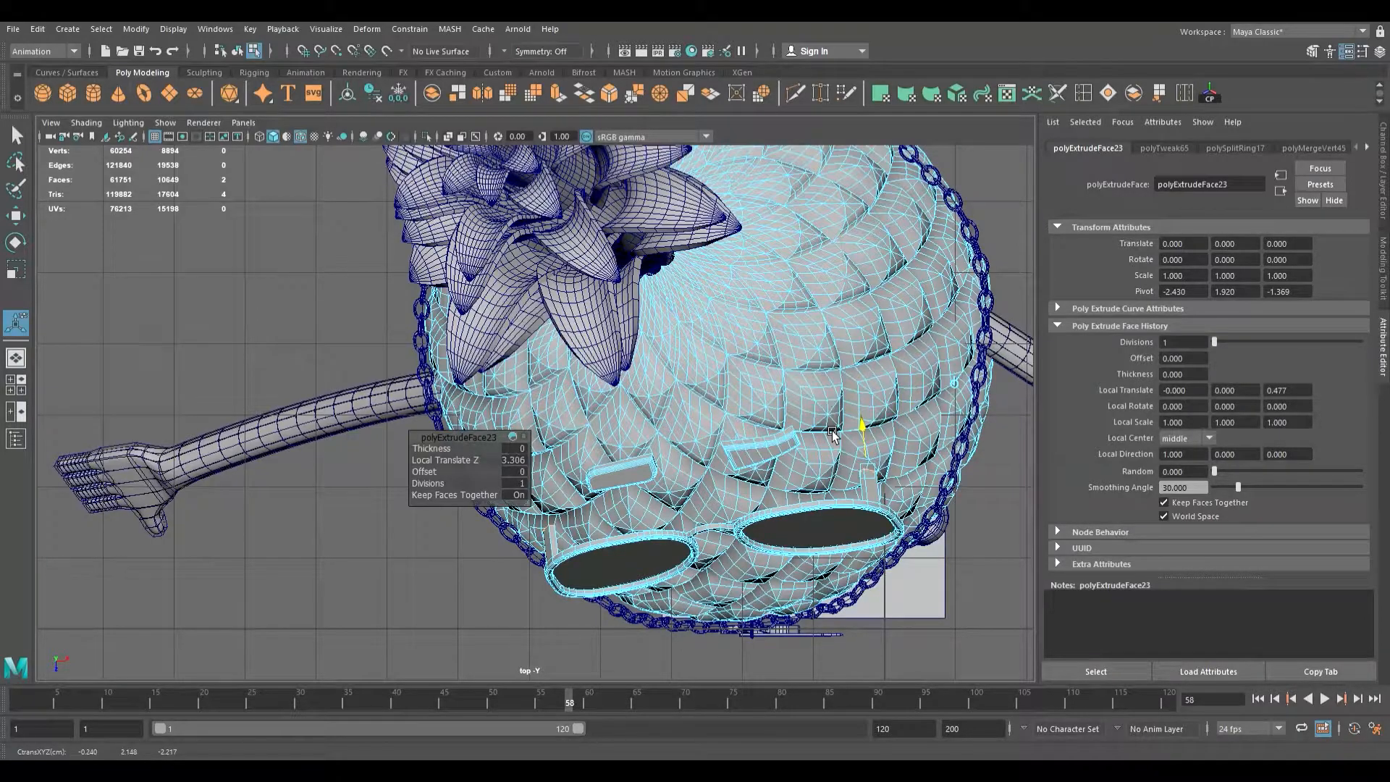
pyautogui.moveTo(830, 444); pyautogui.dragTo(830, 445)
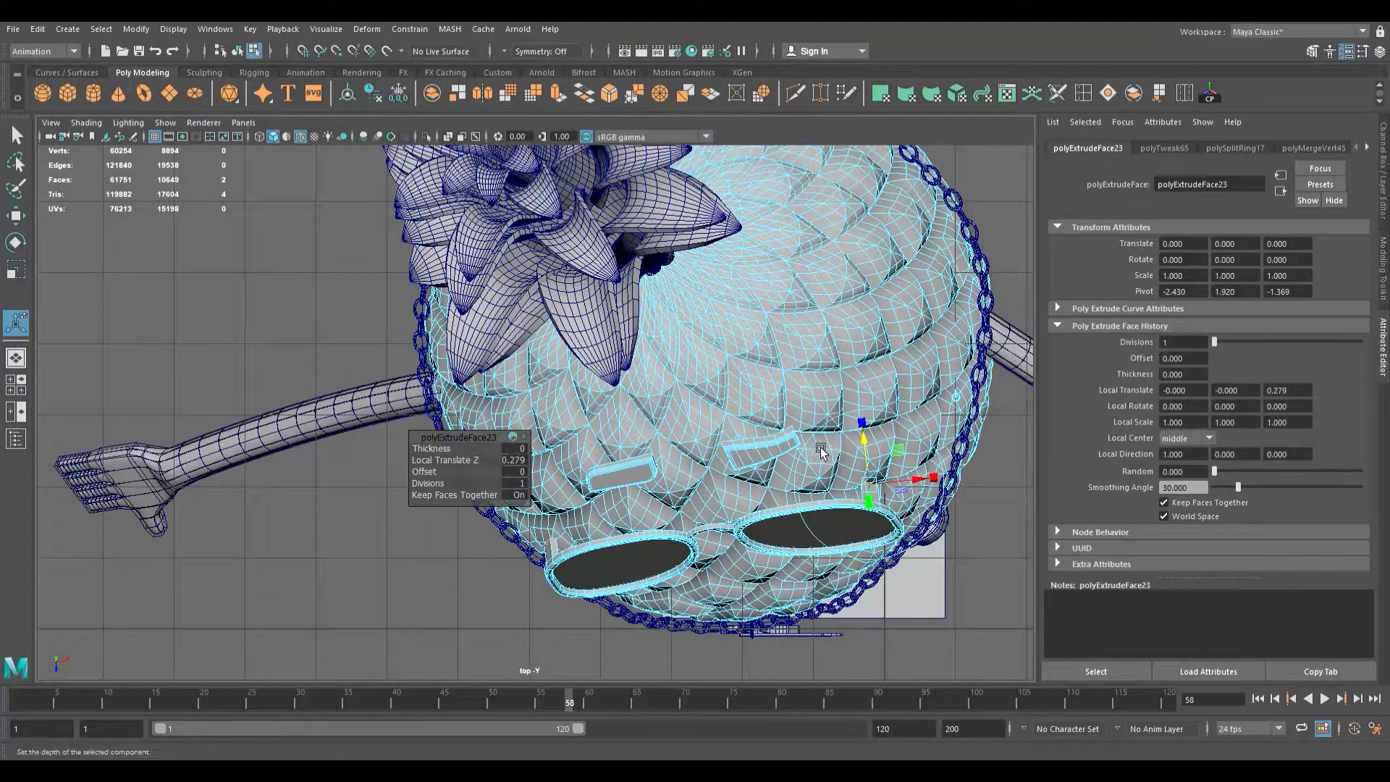
pyautogui.keyDown('alt'); pyautogui.moveTo(803, 417); pyautogui.dragTo(825, 316, button='middle'); pyautogui.keyUp('alt')
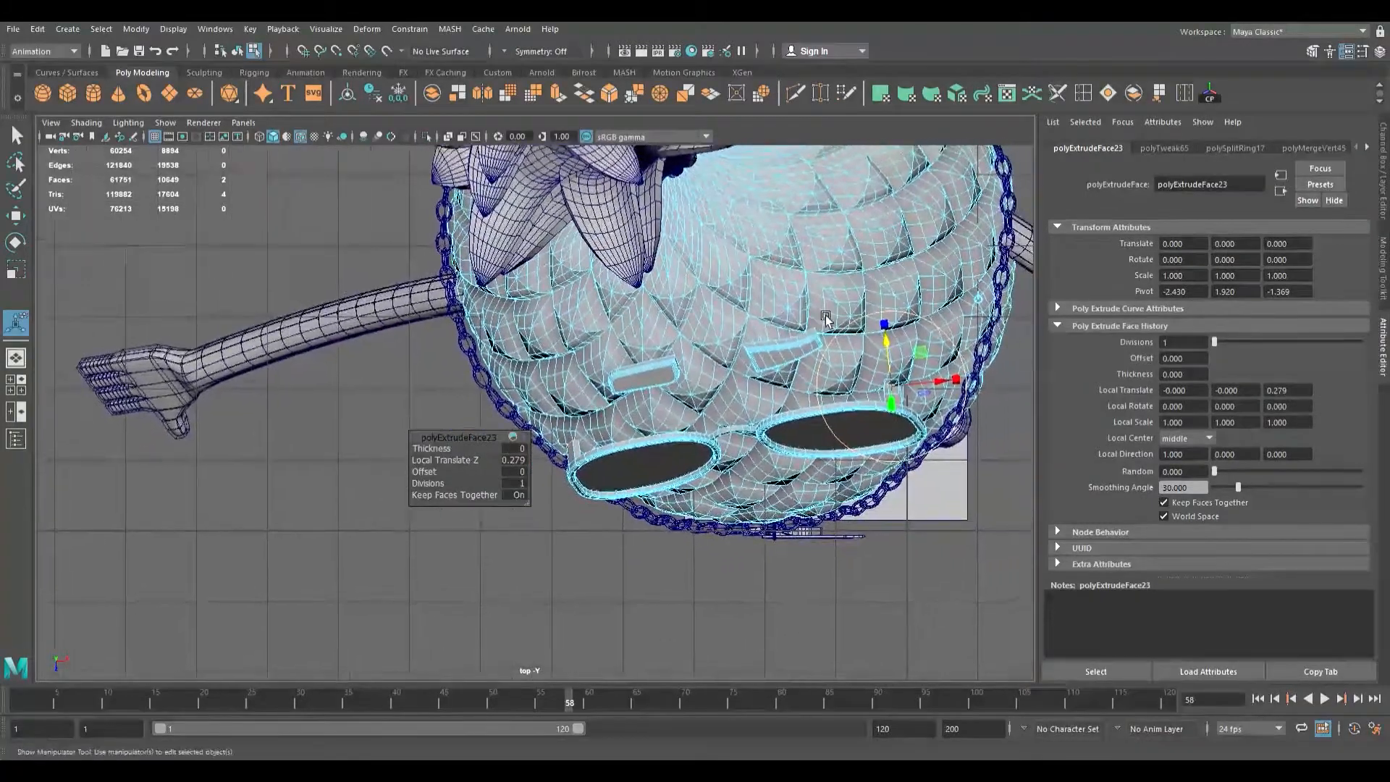
pyautogui.moveTo(901, 358); pyautogui.dragTo(903, 368)
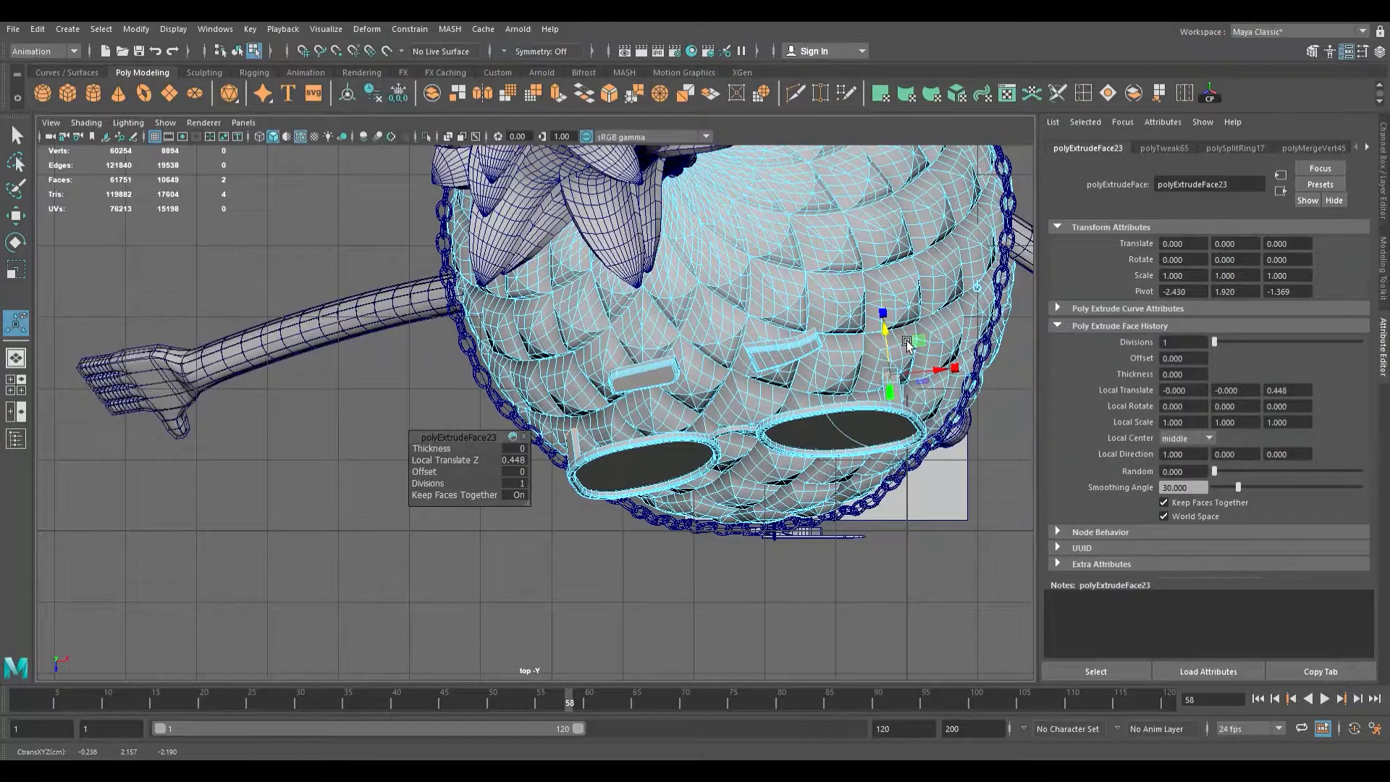
# - Move the two selected temple-arm end faces backward and scale them apart along X to spread the arms around the body
pyautogui.press('r')
pyautogui.moveTo(802, 402); pyautogui.dragTo(828, 397)
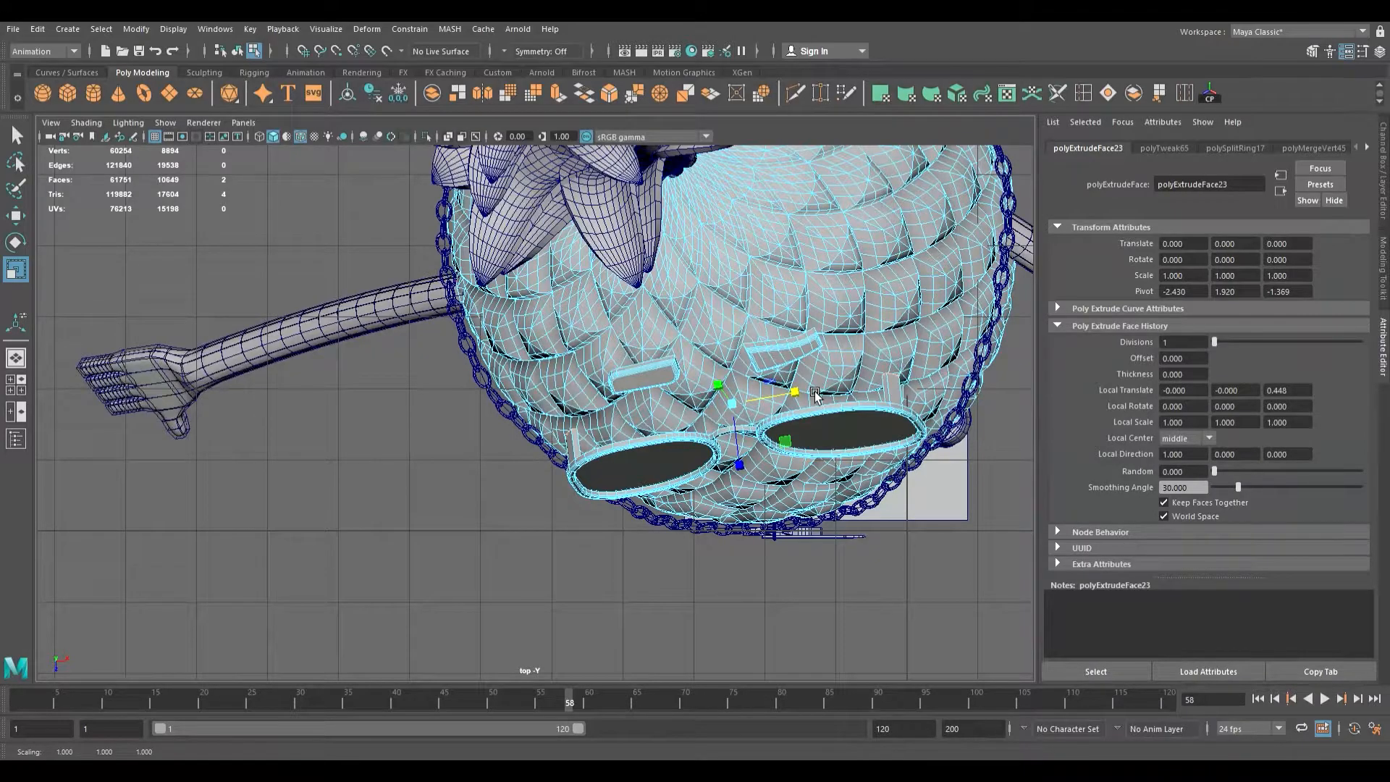
pyautogui.press('w')
pyautogui.moveTo(746, 471); pyautogui.dragTo(753, 450)
pyautogui.moveTo(713, 296); pyautogui.dragTo(680, 289)
pyautogui.scroll(-5, 701, 270)
pyautogui.scroll(3, 702, 283)
pyautogui.press('r')
pyautogui.moveTo(729, 218); pyautogui.dragTo(785, 215)
# - Return to object mode in the perspective view and check the extended temple arms against the body
pyautogui.press('space')
pyautogui.press('space')
pyautogui.keyDown('alt'); pyautogui.moveTo(854, 285); pyautogui.dragTo(360, 295); pyautogui.keyUp('alt')
pyautogui.scroll(3, 472, 357)
pyautogui.keyDown('alt'); pyautogui.moveTo(511, 360); pyautogui.dragTo(555, 364); pyautogui.keyUp('alt')
pyautogui.keyDown('alt'); pyautogui.moveTo(556, 364); pyautogui.dragTo(791, 378, button='right'); pyautogui.keyUp('alt')
pyautogui.keyDown('alt'); pyautogui.moveTo(791, 379); pyautogui.dragTo(932, 415); pyautogui.keyUp('alt')
pyautogui.press('F8')
pyautogui.keyDown('alt'); pyautogui.moveTo(707, 363); pyautogui.dragTo(877, 389); pyautogui.keyUp('alt')
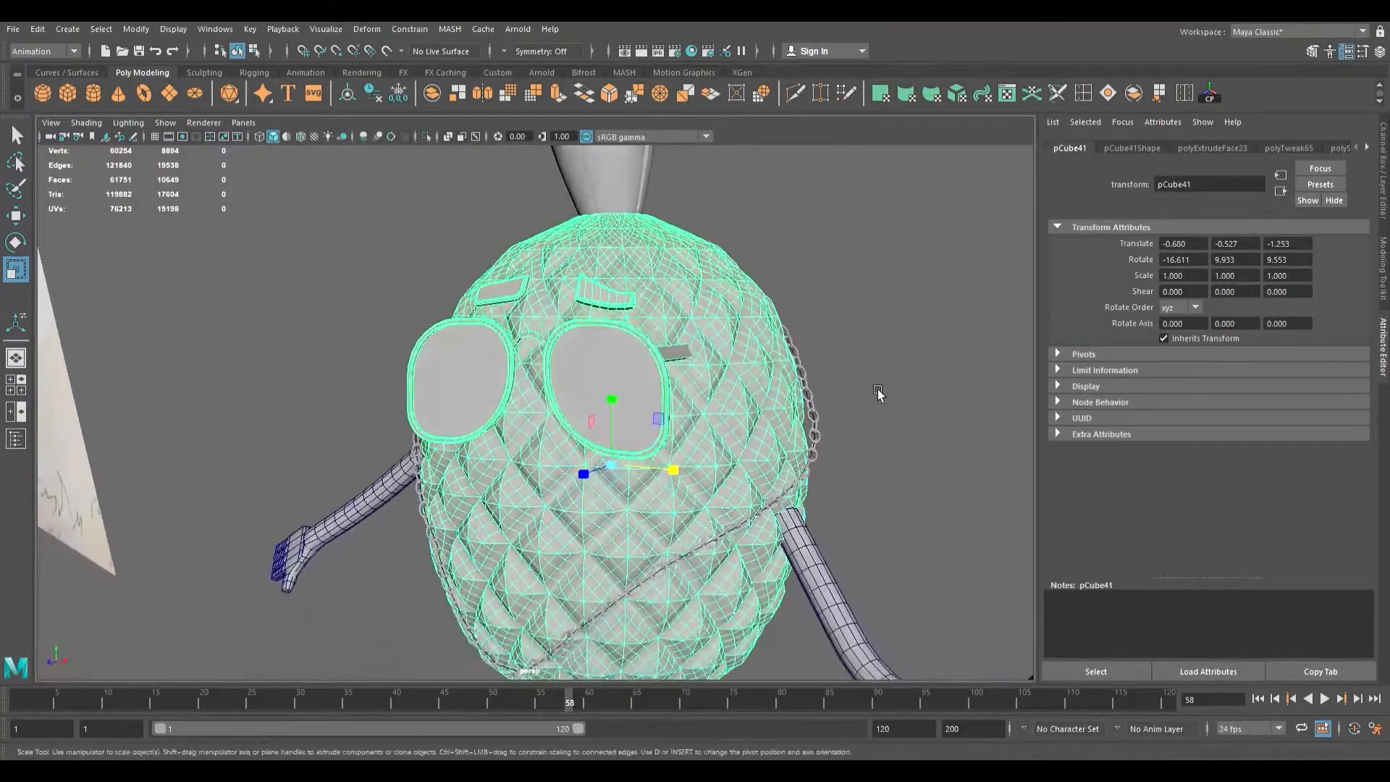
pyautogui.click(426, 137)
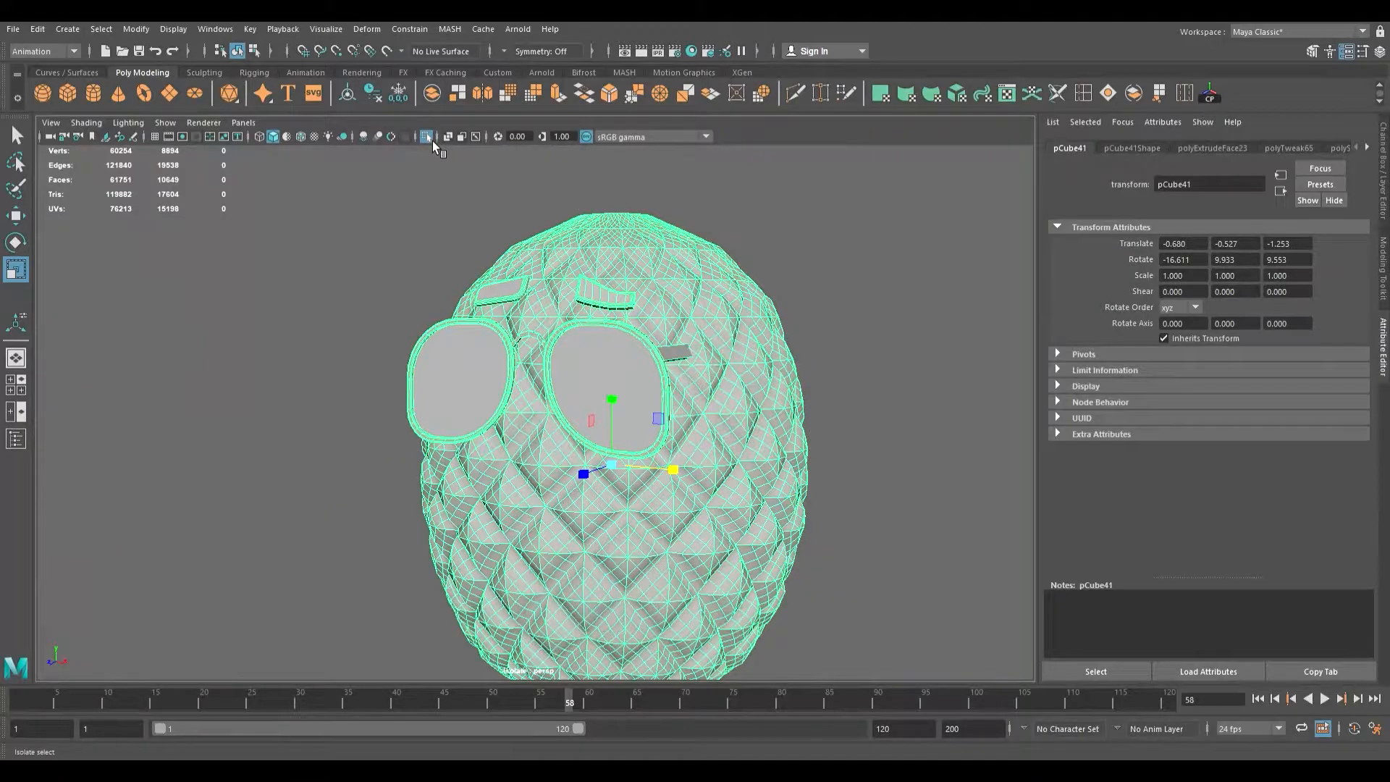
pyautogui.click(431, 139)
pyautogui.click(917, 262)
pyautogui.click(629, 365)
pyautogui.keyDown('alt'); pyautogui.moveTo(663, 328); pyautogui.dragTo(507, 195); pyautogui.keyUp('alt')
pyautogui.keyDown('alt'); pyautogui.moveTo(612, 270); pyautogui.dragTo(582, 237); pyautogui.keyUp('alt')
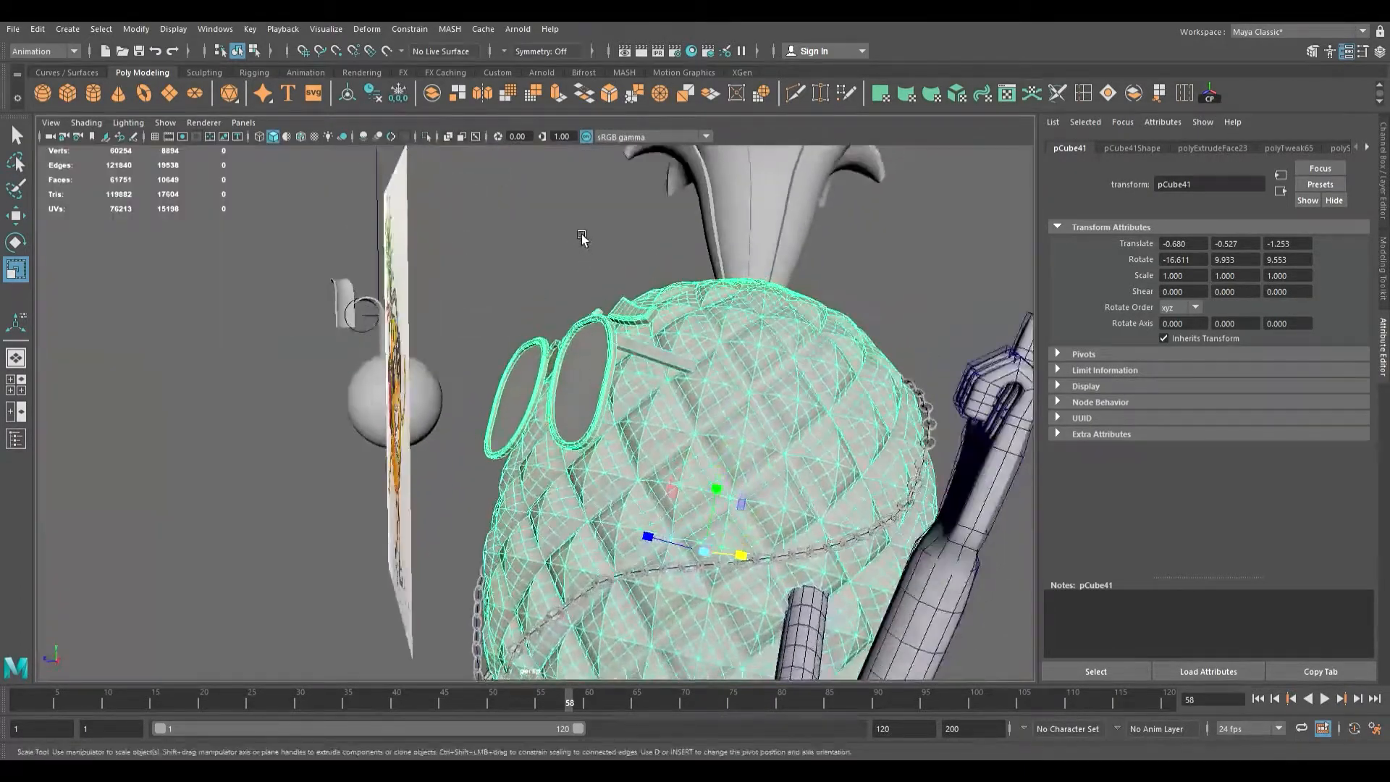
# - Isolate the combined body and sunglasses mesh, separate it into individual meshes and select the sunglasses
pyautogui.click(427, 137)
pyautogui.click(696, 184)
pyautogui.click(590, 368)
pyautogui.keyDown('alt'); pyautogui.moveTo(591, 368); pyautogui.dragTo(757, 411); pyautogui.keyUp('alt')
pyautogui.scroll(-5, 876, 299)
pyautogui.scroll(5, 871, 304)
pyautogui.click(1134, 93)
pyautogui.click(862, 254)
pyautogui.click(639, 374)
pyautogui.keyDown('alt'); pyautogui.moveTo(638, 373); pyautogui.dragTo(616, 355); pyautogui.keyUp('alt')
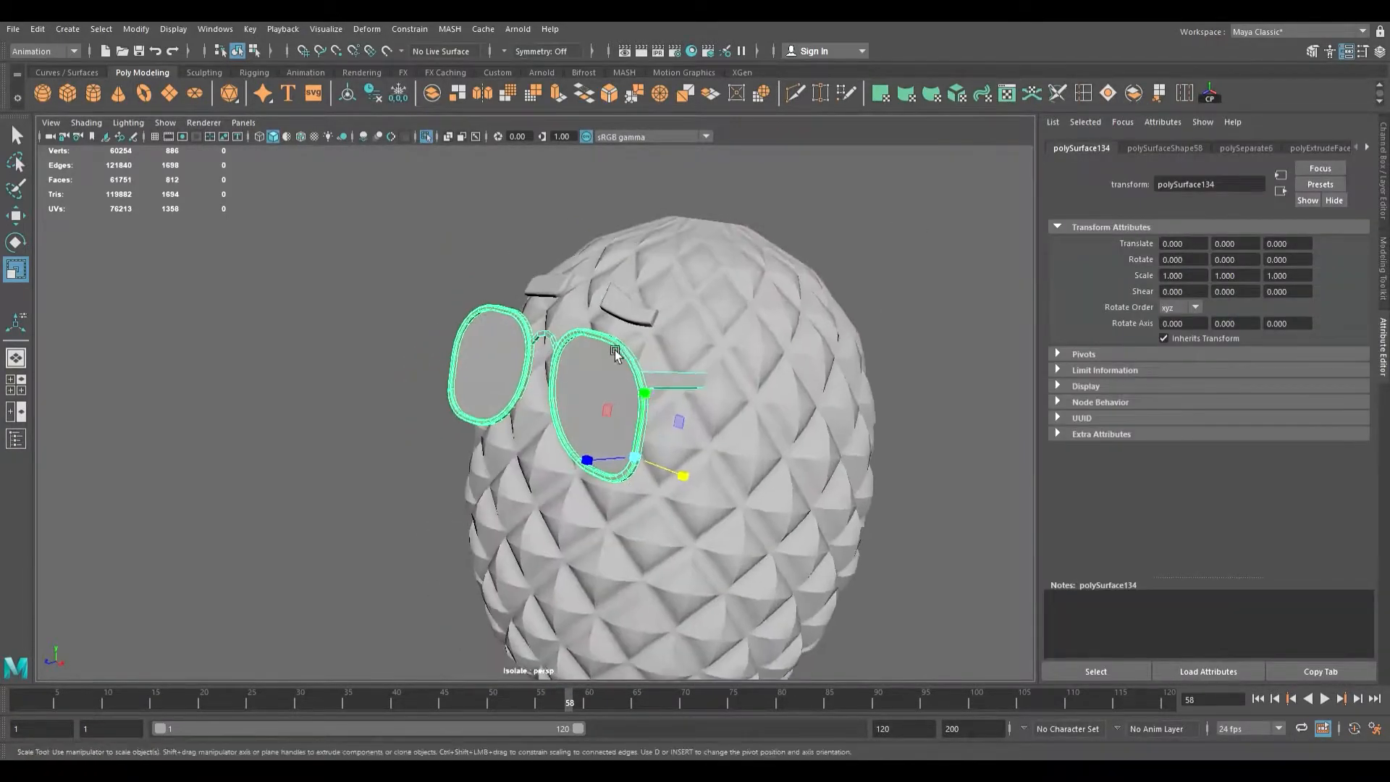
# - Isolate the sunglasses mesh on its own and show the free ends of both temple arms from behind
pyautogui.click(425, 136)
pyautogui.click(425, 136)
pyautogui.keyDown('alt'); pyautogui.moveTo(816, 434); pyautogui.dragTo(628, 388); pyautogui.keyUp('alt')
pyautogui.keyDown('alt'); pyautogui.moveTo(627, 388); pyautogui.dragTo(899, 422, button='right'); pyautogui.keyUp('alt')
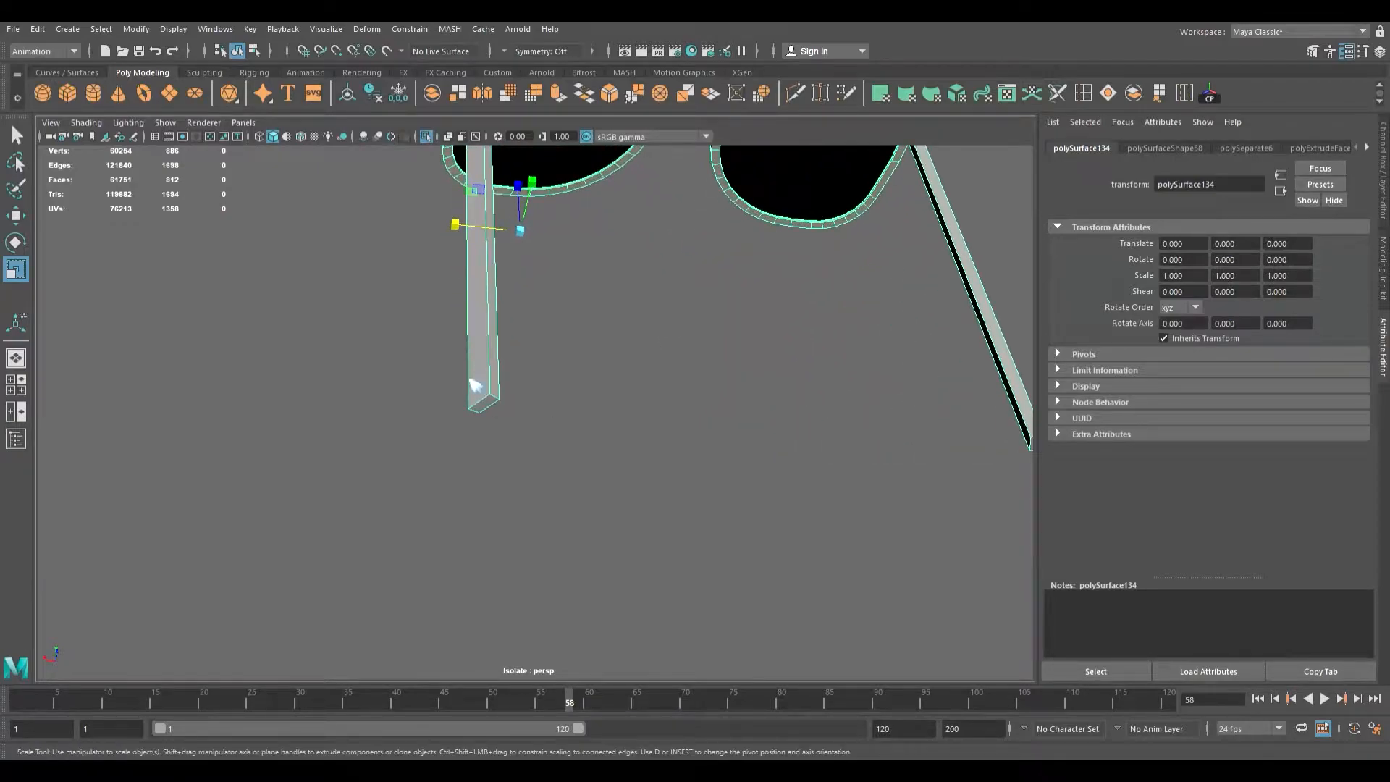
pyautogui.click(737, 452)
pyautogui.keyDown('alt'); pyautogui.moveTo(743, 453); pyautogui.dragTo(673, 434, button='middle'); pyautogui.keyUp('alt')
# - Try to scale and shift the end vertices of both temple arms together
pyautogui.moveTo(946, 590); pyautogui.dragTo(280, 357)
pyautogui.moveTo(592, 419); pyautogui.dragTo(554, 420)
pyautogui.hotkey('ctrl', 'z')
pyautogui.moveTo(416, 444); pyautogui.dragTo(269, 341)
pyautogui.scroll(-3, 435, 402)
pyautogui.keyDown('shift'); pyautogui.moveTo(843, 511); pyautogui.dragTo(737, 370); pyautogui.keyUp('shift')
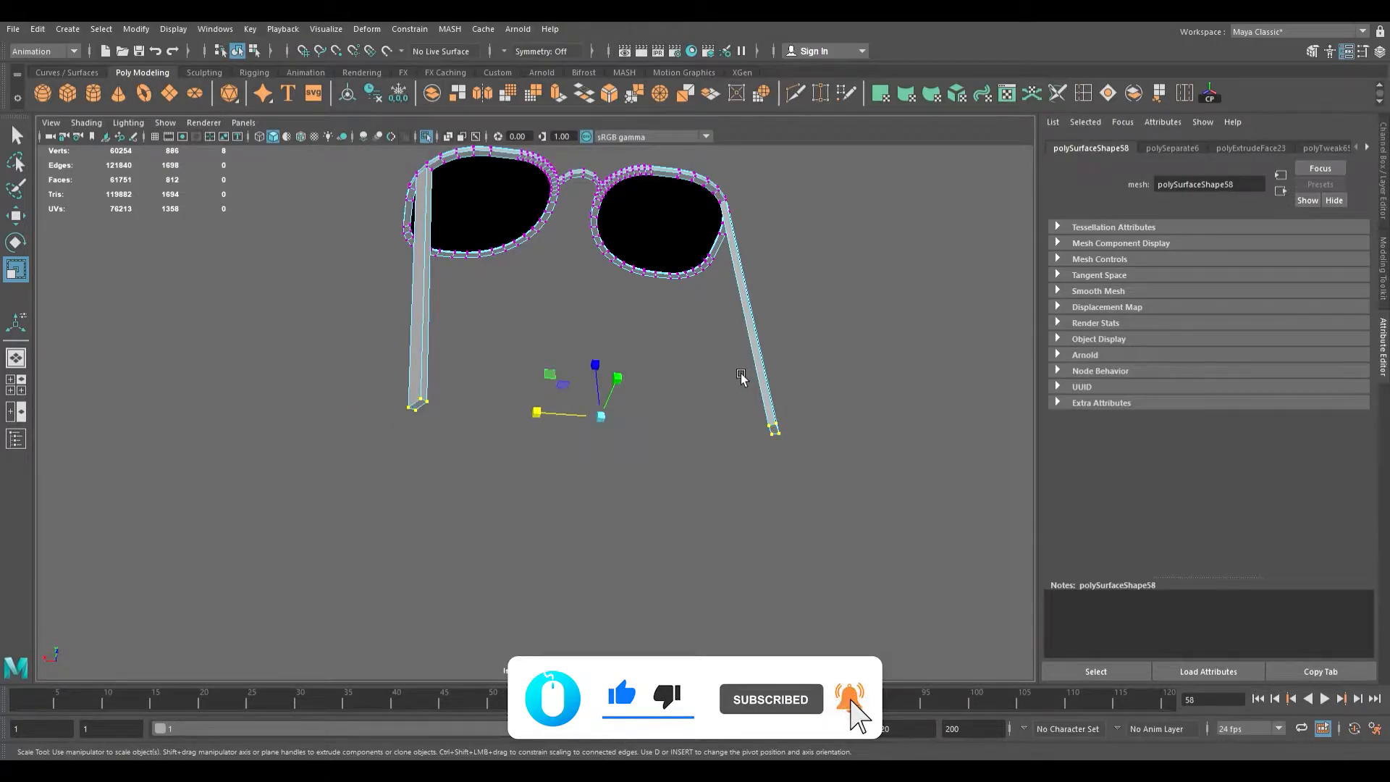
pyautogui.press('w')
pyautogui.press('e')
pyautogui.press('w')
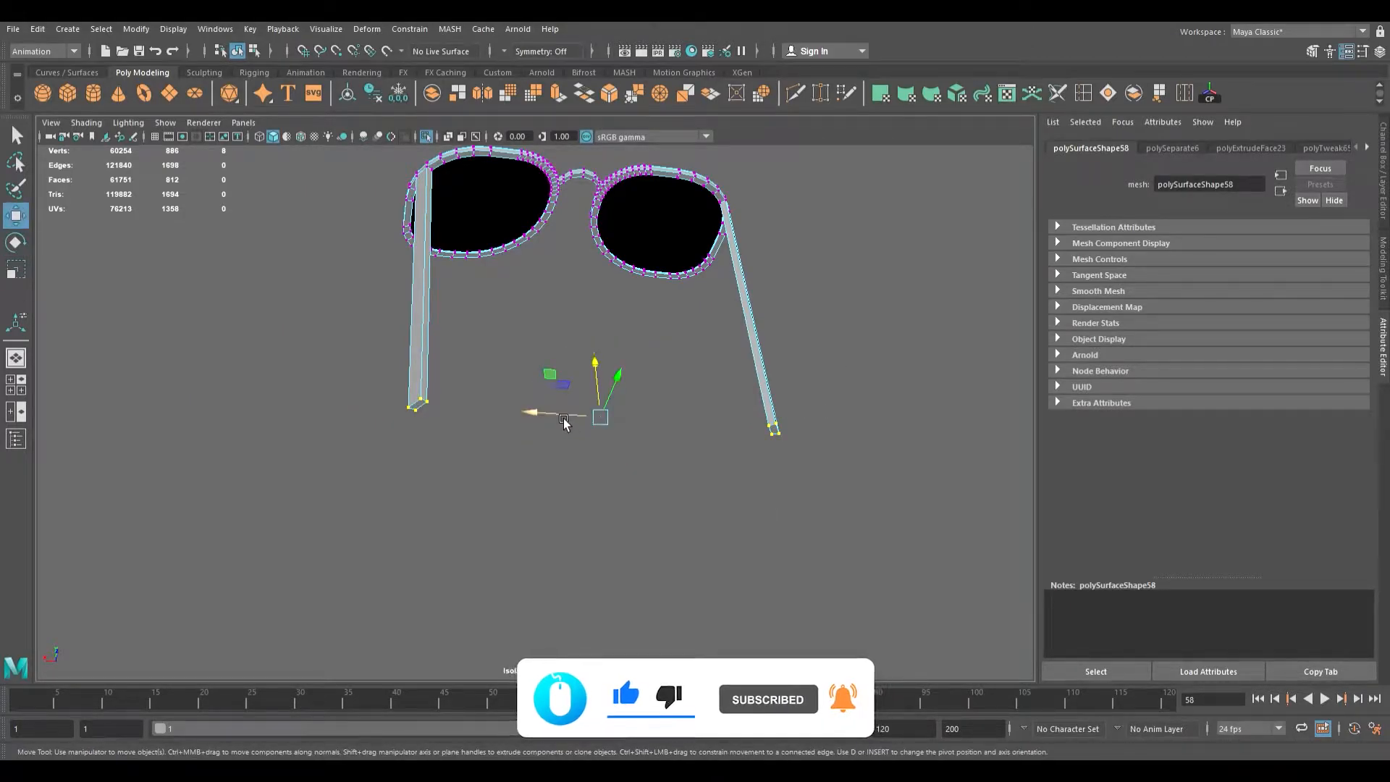
pyautogui.moveTo(563, 415); pyautogui.dragTo(545, 419)
pyautogui.hotkey('ctrl', 'z')
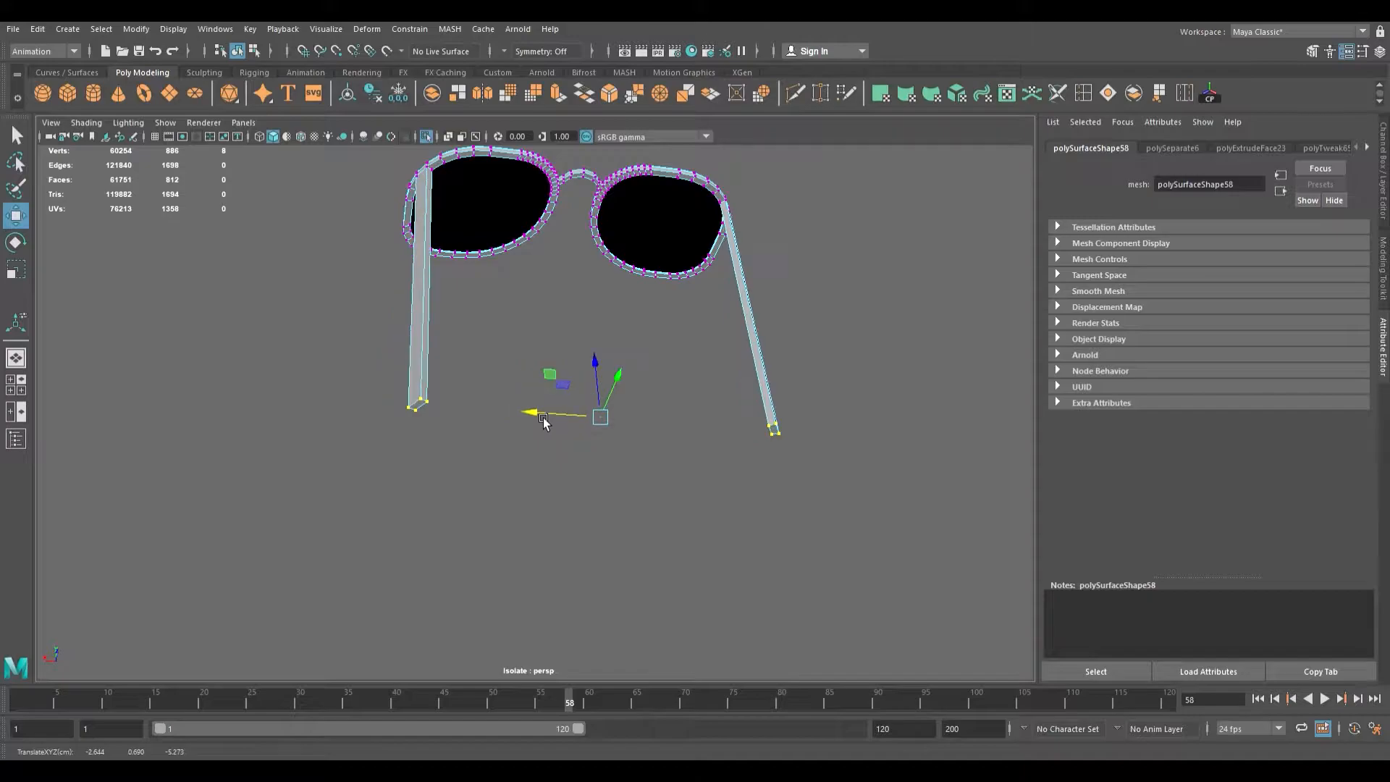
# - Move the end vertices of each temple arm sideways separately and bring the rest of the scene back into view
pyautogui.moveTo(467, 443)
pyautogui.mouseDown()
pyautogui.moveTo(401, 390)
pyautogui.moveTo(268, 381)
pyautogui.mouseUp()
pyautogui.moveTo(833, 529)
pyautogui.mouseDown()
pyautogui.moveTo(753, 417)
pyautogui.moveTo(753, 432)
pyautogui.moveTo(840, 435)
pyautogui.mouseUp()
pyautogui.keyDown('alt'); pyautogui.moveTo(673, 412); pyautogui.dragTo(814, 524); pyautogui.keyUp('alt')
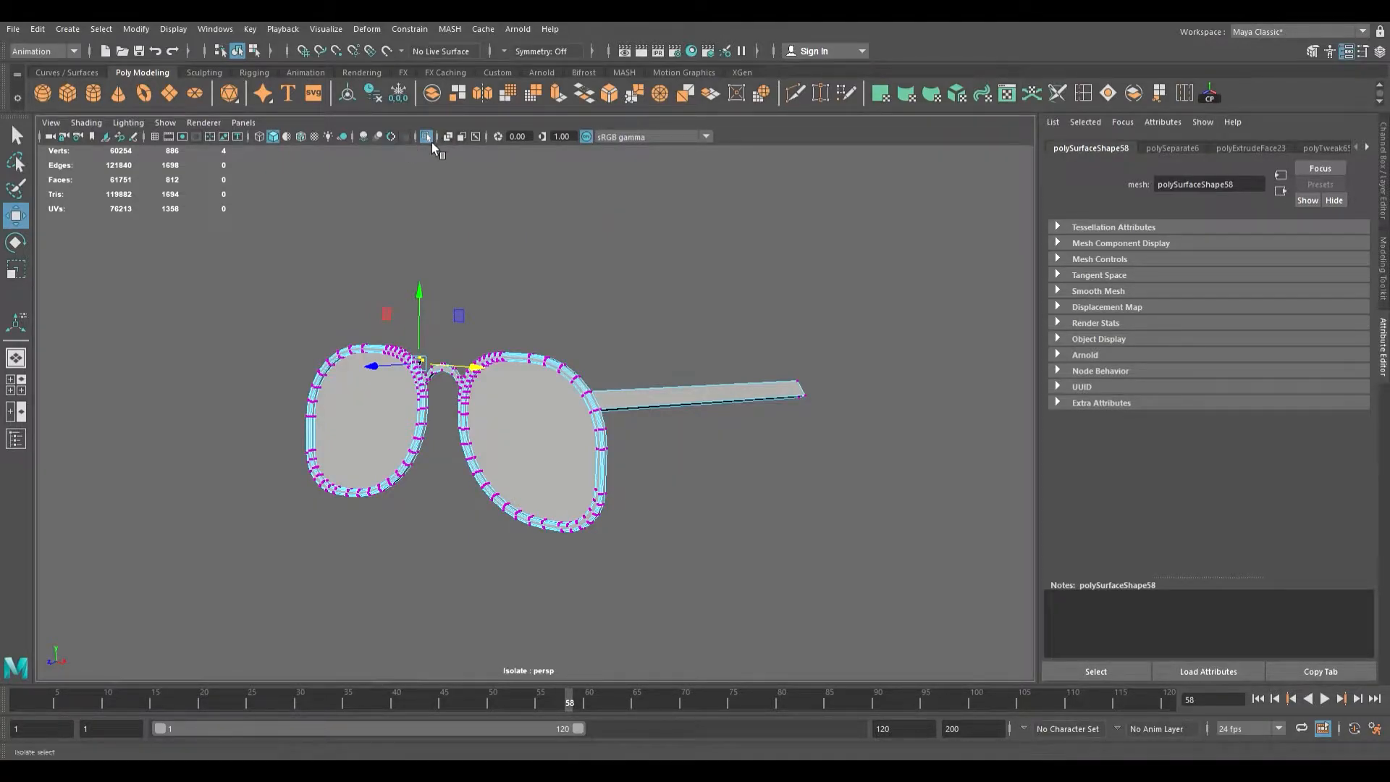
pyautogui.click(426, 137)
# - Examine the adjusted temple arms around the body from several angles and return the sunglasses to object mode
pyautogui.keyDown('alt'); pyautogui.moveTo(626, 340); pyautogui.dragTo(744, 366); pyautogui.keyUp('alt')
pyautogui.scroll(5, 660, 384)
pyautogui.scroll(-5, 660, 384)
pyautogui.scroll(5, 652, 380)
pyautogui.keyDown('alt'); pyautogui.moveTo(645, 378); pyautogui.dragTo(813, 410); pyautogui.keyUp('alt')
pyautogui.scroll(-5, 813, 410)
pyautogui.keyDown('alt'); pyautogui.moveTo(687, 406); pyautogui.dragTo(472, 459); pyautogui.keyUp('alt')
pyautogui.scroll(5, 682, 433)
pyautogui.keyDown('alt'); pyautogui.moveTo(713, 404); pyautogui.dragTo(773, 401); pyautogui.keyUp('alt')
pyautogui.moveTo(610, 335); pyautogui.dragTo(675, 305, button='right')
pyautogui.keyDown('alt'); pyautogui.moveTo(705, 298); pyautogui.dragTo(729, 250); pyautogui.keyUp('alt')
pyautogui.keyDown('alt'); pyautogui.moveTo(729, 249); pyautogui.dragTo(651, 272, button='right'); pyautogui.keyUp('alt')
pyautogui.keyDown('alt'); pyautogui.moveTo(651, 271); pyautogui.dragTo(574, 311); pyautogui.keyUp('alt')
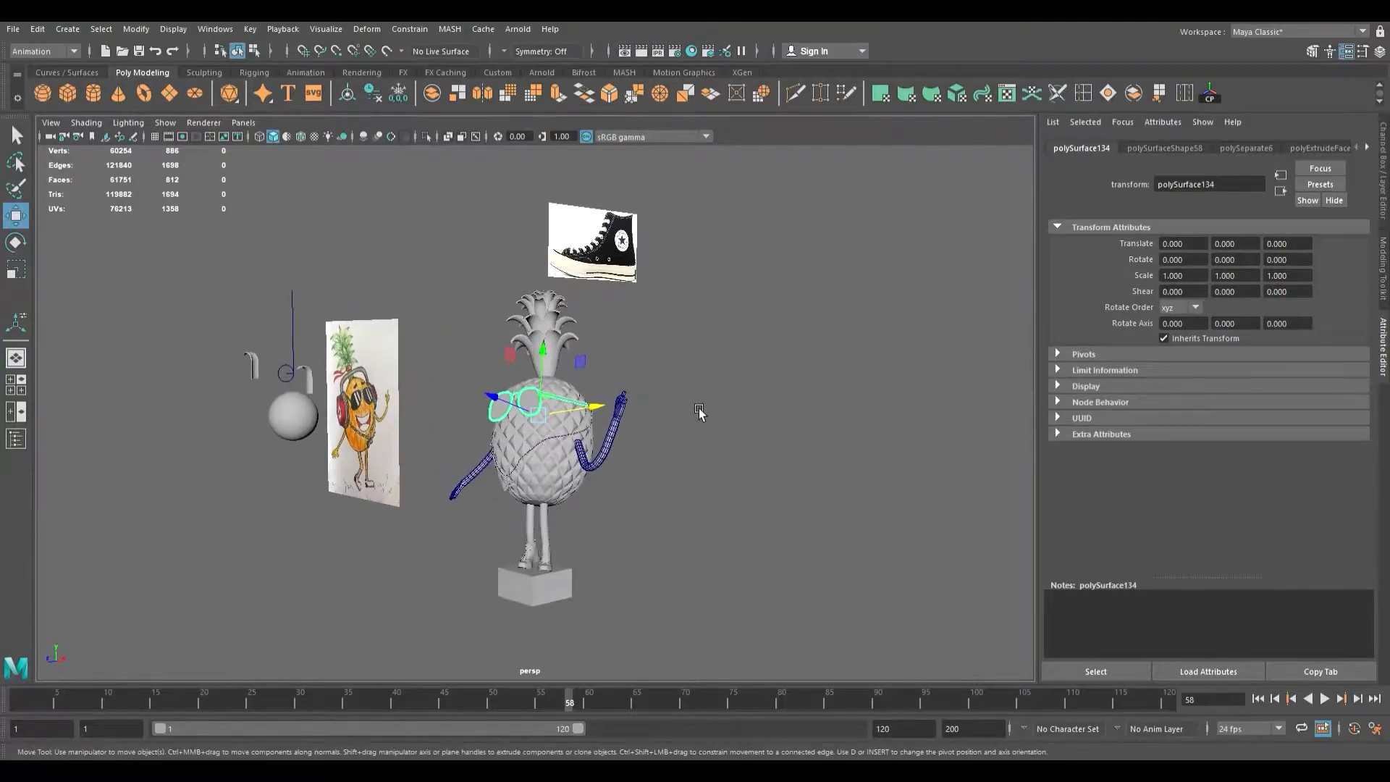
# - Deselect the sunglasses and compare the whole character with the reference drawing
pyautogui.click(697, 407)
pyautogui.scroll(3, 698, 406)
pyautogui.keyDown('alt'); pyautogui.moveTo(706, 407); pyautogui.dragTo(779, 414); pyautogui.keyUp('alt')
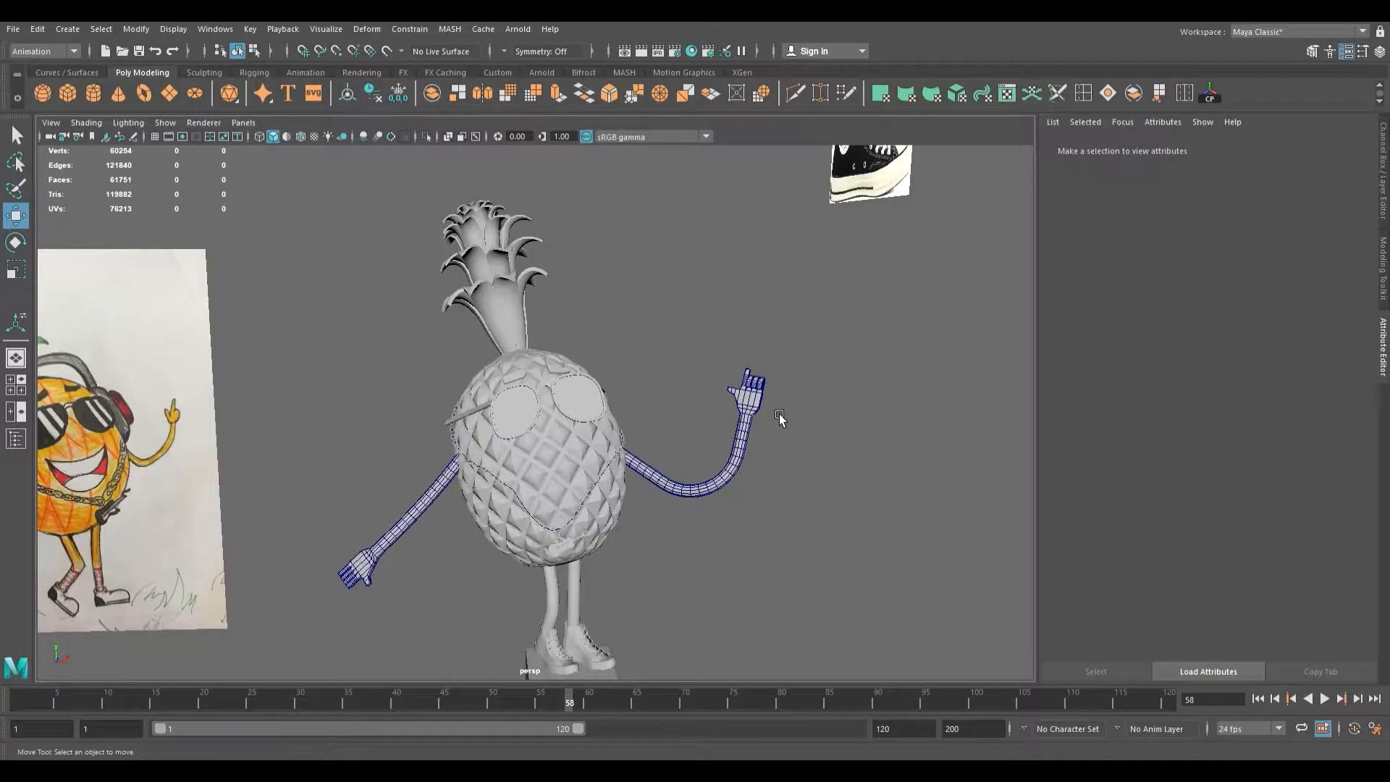
pyautogui.keyDown('alt'); pyautogui.moveTo(713, 398); pyautogui.dragTo(805, 359); pyautogui.keyUp('alt')
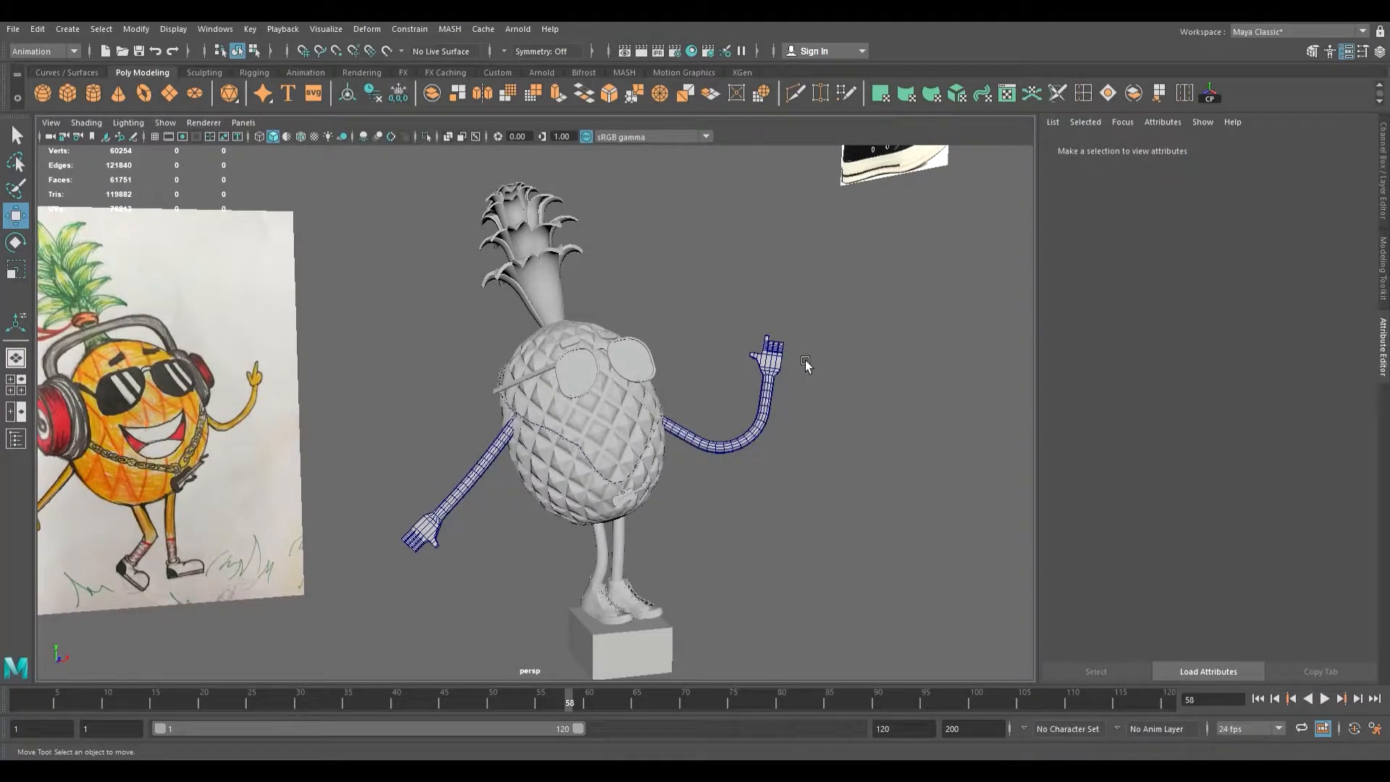
pyautogui.keyDown('alt'); pyautogui.moveTo(805, 358); pyautogui.dragTo(606, 322); pyautogui.keyUp('alt')
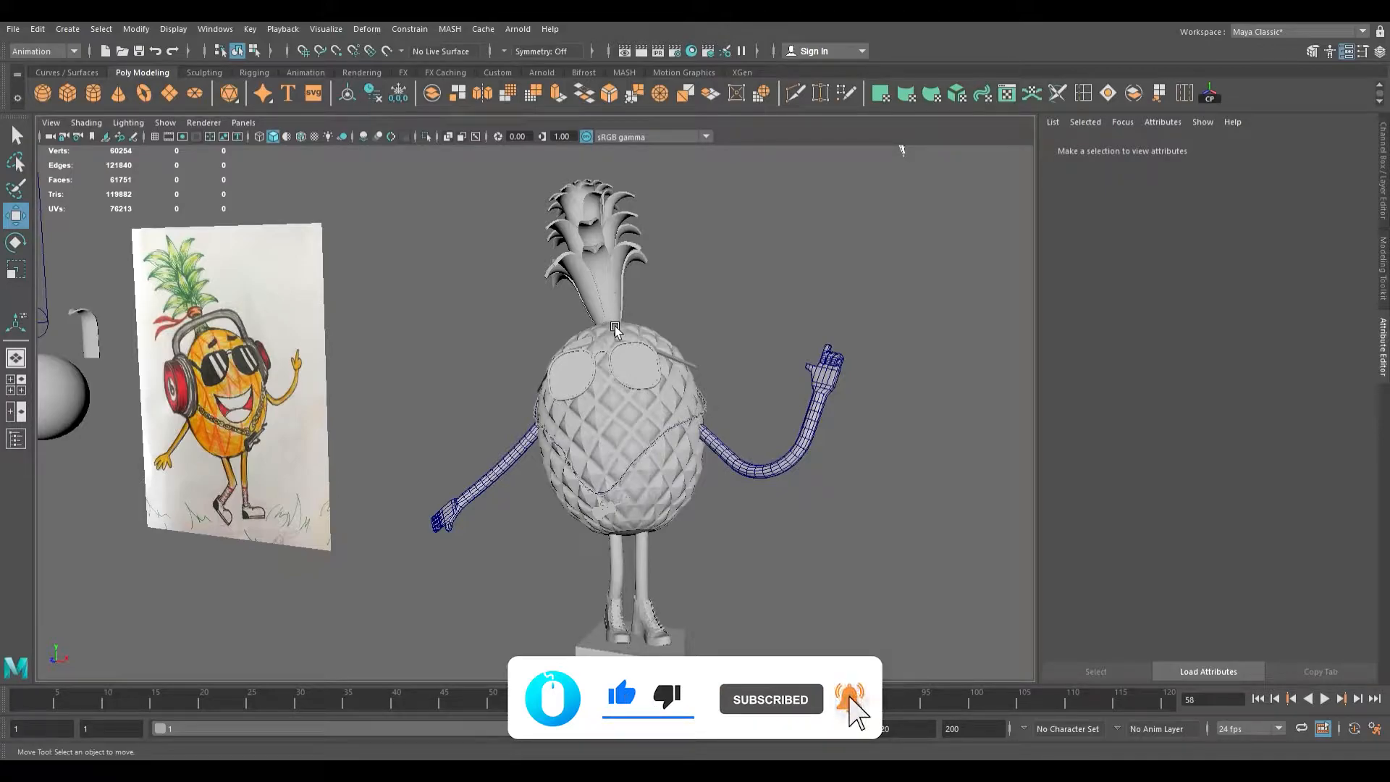
pyautogui.keyDown('alt'); pyautogui.moveTo(615, 329); pyautogui.dragTo(674, 329); pyautogui.keyUp('alt')
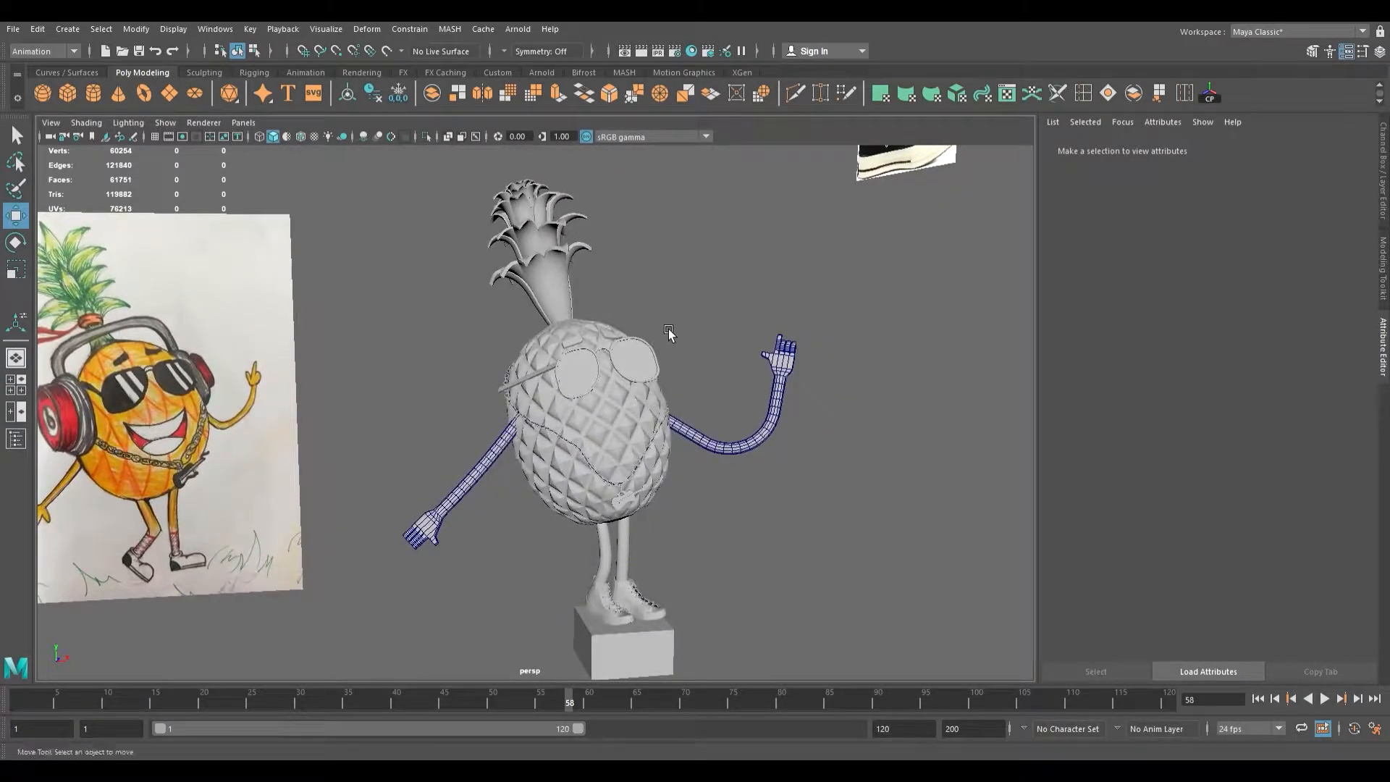
# - Examine the free end of the temple arm where it passes over the chain on the body's side
pyautogui.scroll(10, 588, 346)
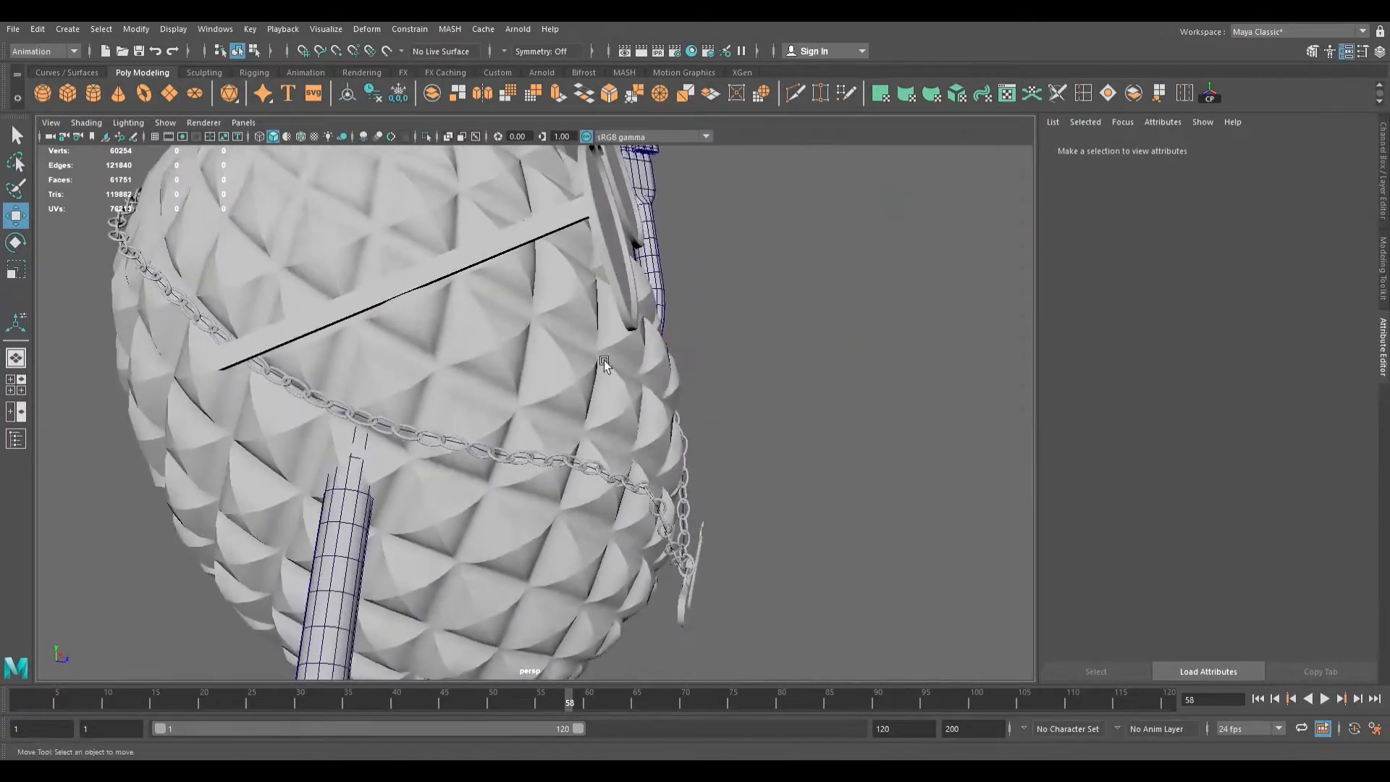
pyautogui.keyDown('alt'); pyautogui.moveTo(604, 359); pyautogui.dragTo(779, 362, button='middle'); pyautogui.keyUp('alt')
pyautogui.keyDown('alt'); pyautogui.moveTo(608, 356); pyautogui.dragTo(688, 367); pyautogui.keyUp('alt')
pyautogui.scroll(5, 703, 351)
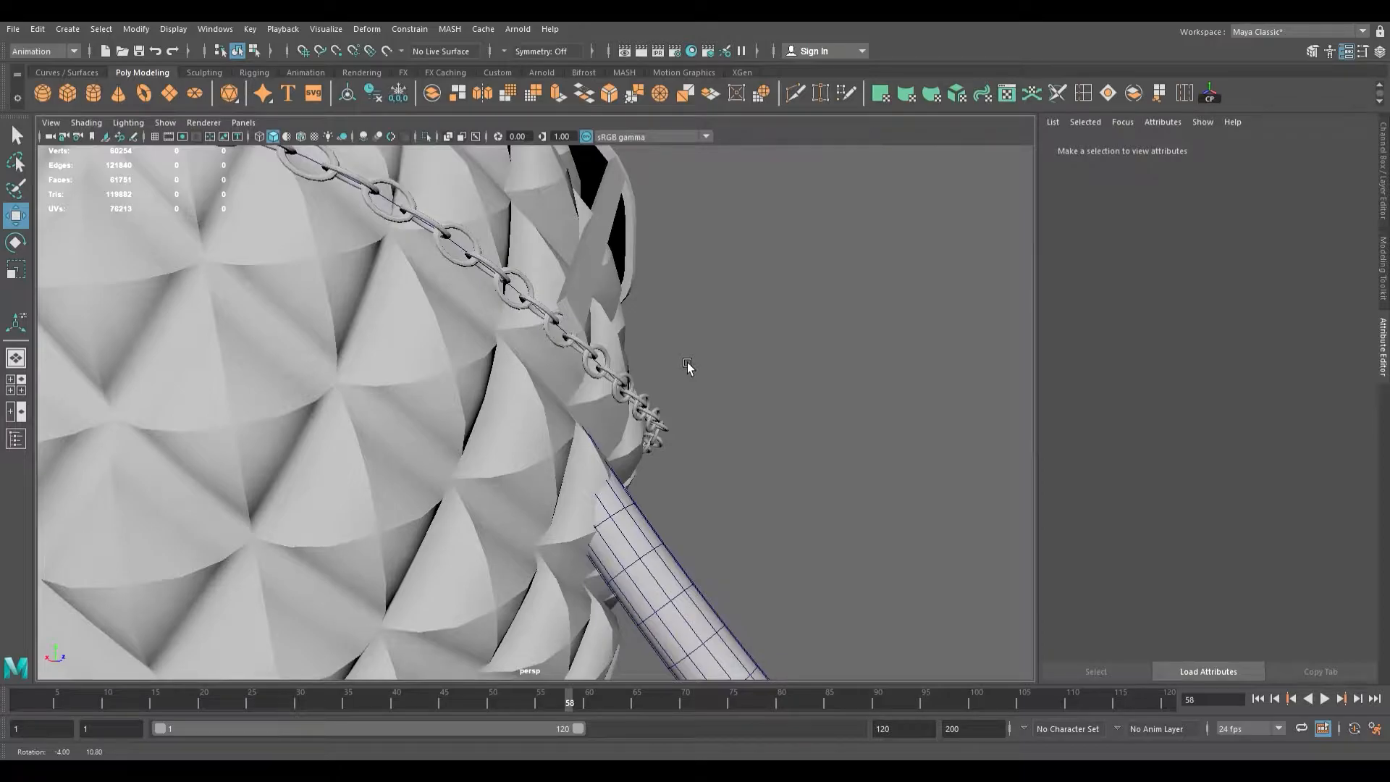
pyautogui.keyDown('alt'); pyautogui.moveTo(688, 366); pyautogui.dragTo(666, 390); pyautogui.keyUp('alt')
pyautogui.keyDown('alt'); pyautogui.moveTo(667, 390); pyautogui.dragTo(632, 471, button='right'); pyautogui.keyUp('alt')
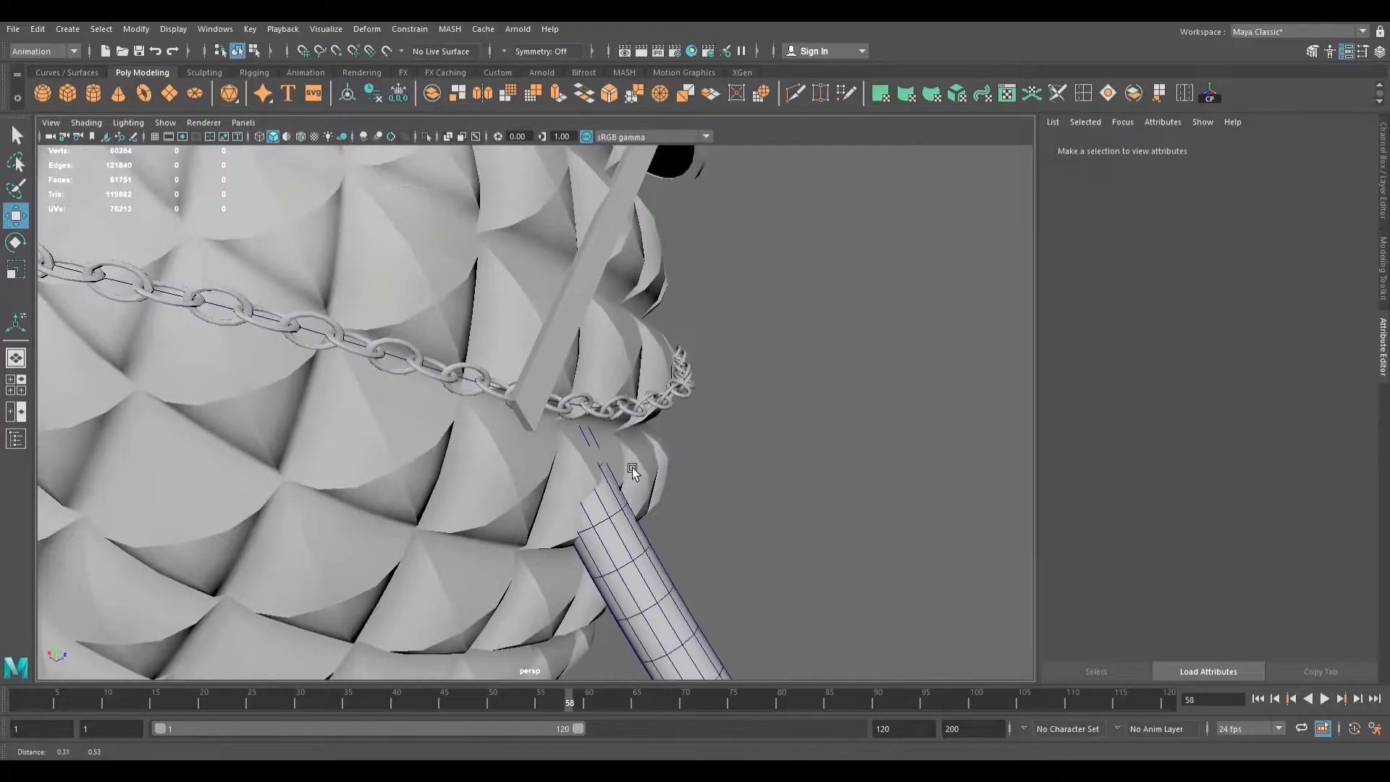
pyautogui.keyDown('alt'); pyautogui.moveTo(637, 424); pyautogui.dragTo(658, 402); pyautogui.keyUp('alt')
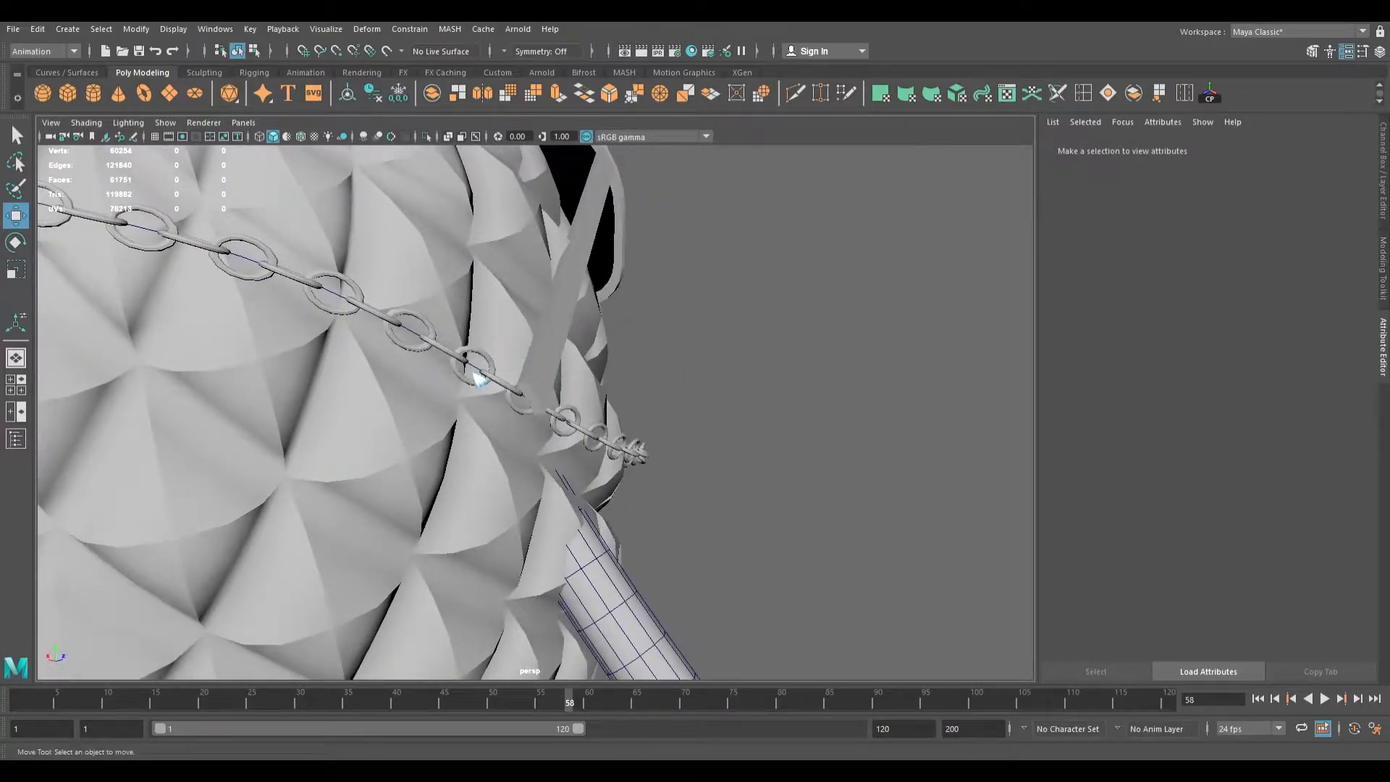
# - Try to extrude the end face of one temple arm near the chain
pyautogui.moveTo(531, 414); pyautogui.dragTo(532, 428, button='right')
pyautogui.click(540, 406)
pyautogui.keyDown('alt'); pyautogui.moveTo(539, 405); pyautogui.dragTo(498, 416); pyautogui.keyUp('alt')
pyautogui.hotkey('ctrl', 'e')
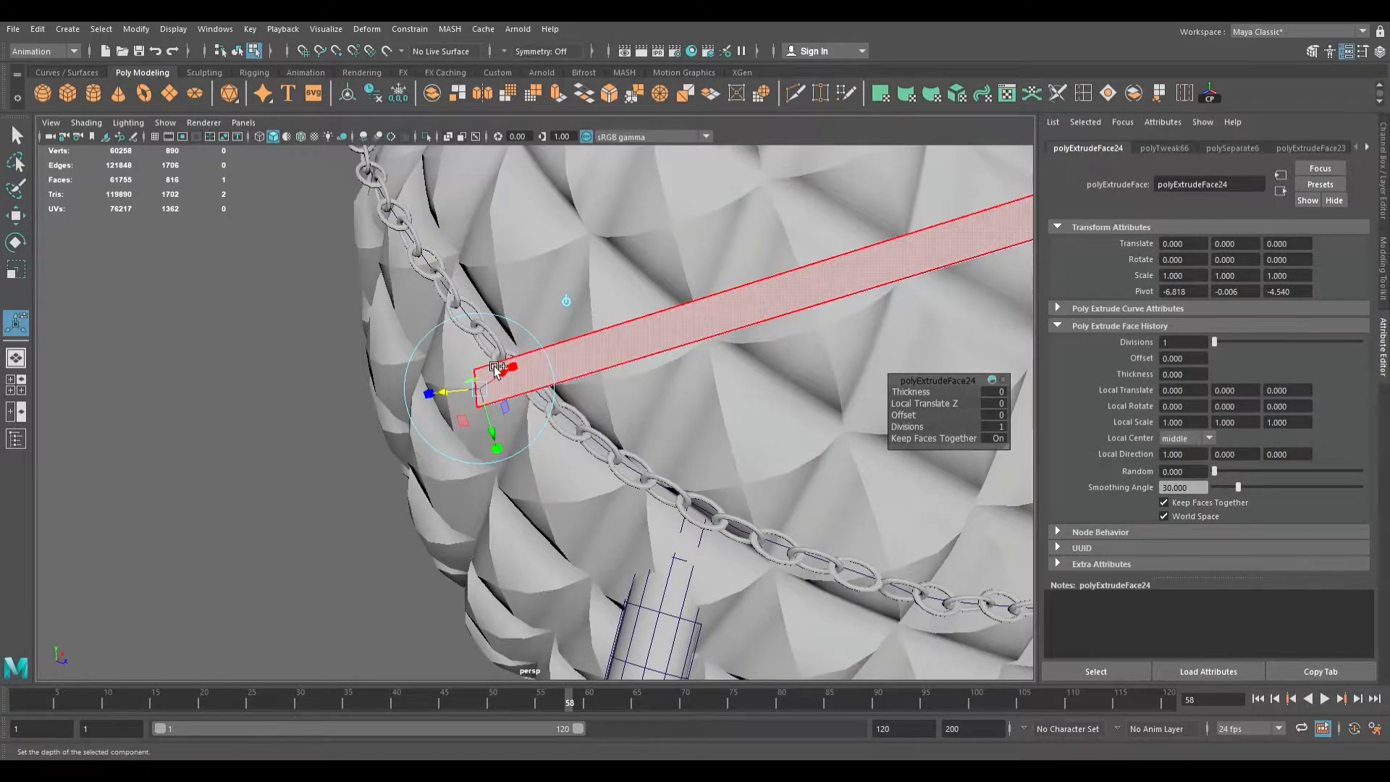
pyautogui.keyDown('alt'); pyautogui.moveTo(496, 371); pyautogui.dragTo(555, 374); pyautogui.keyUp('alt')
pyautogui.hotkey('ctrl', 'z')
# - Switch to the Select tool and compare the finished sunglasses on the character with the reference drawing
pyautogui.scroll(-6, 554, 375)
pyautogui.keyDown('alt'); pyautogui.moveTo(673, 366); pyautogui.dragTo(555, 343); pyautogui.keyUp('alt')
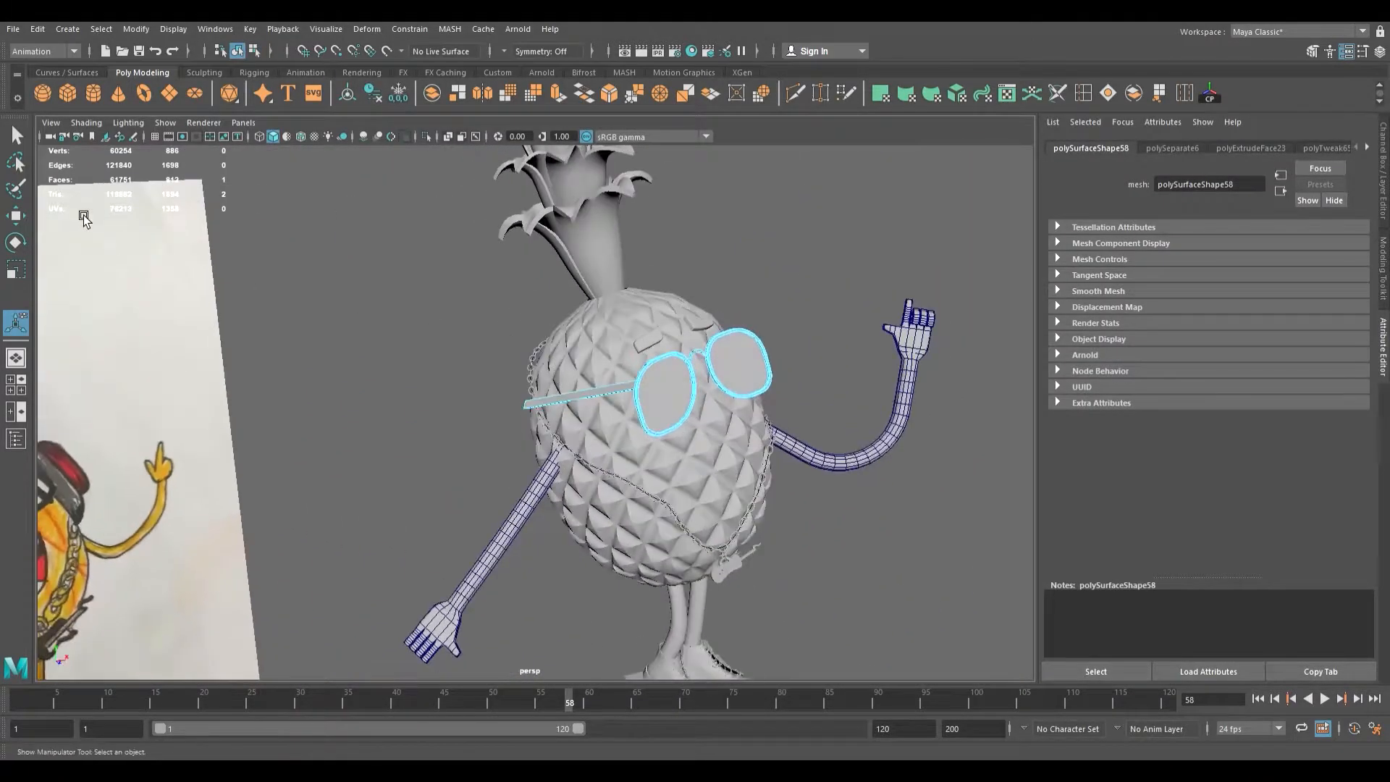
pyautogui.click(17, 136)
pyautogui.keyDown('alt'); pyautogui.moveTo(535, 477); pyautogui.dragTo(567, 501); pyautogui.keyUp('alt')
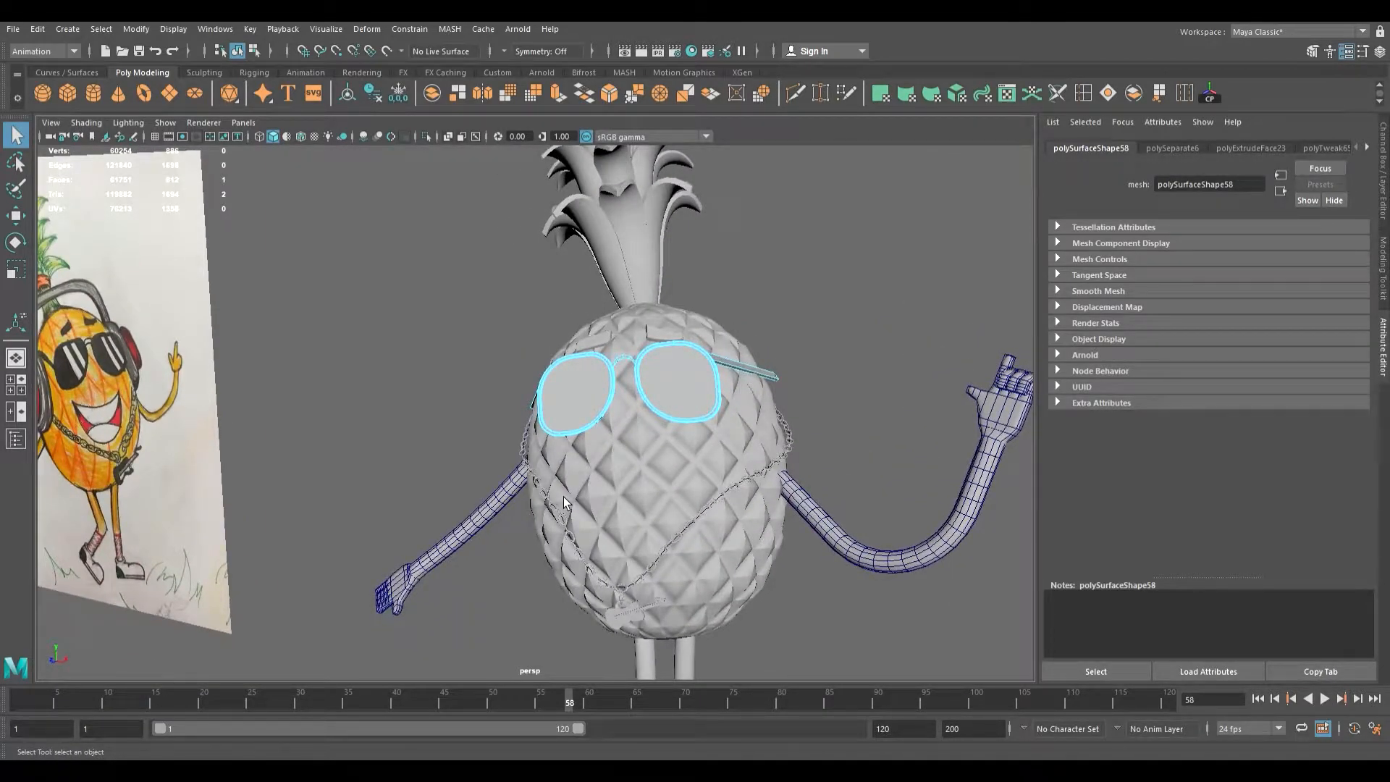
pyautogui.moveTo(563, 496)
pyautogui.keyDown('alt'); pyautogui.mouseDown()
pyautogui.moveTo(579, 506)
pyautogui.moveTo(538, 489)
pyautogui.mouseUp(); pyautogui.keyUp('alt')
pyautogui.scroll(-4, 537, 490)
pyautogui.keyDown('alt'); pyautogui.moveTo(537, 490); pyautogui.dragTo(594, 481, button='middle'); pyautogui.keyUp('alt')
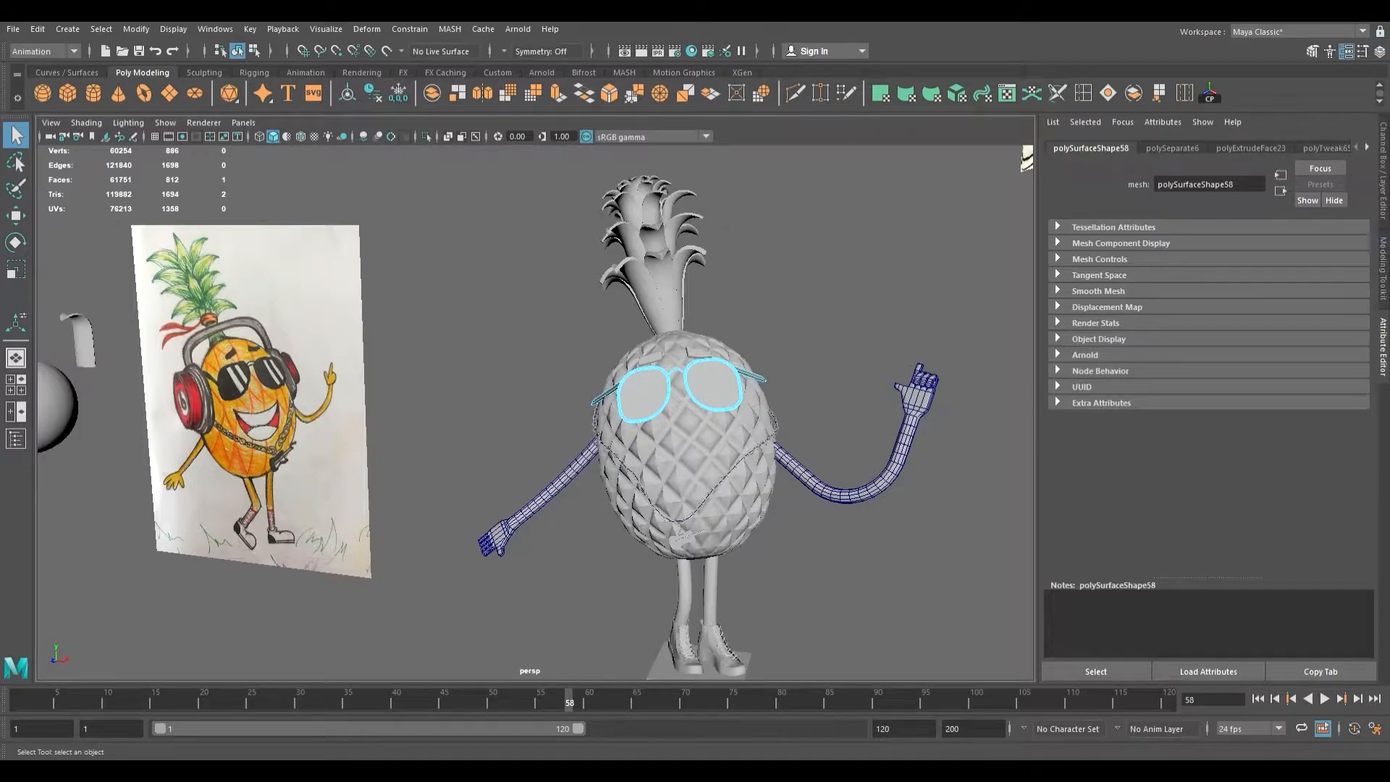
pyautogui.scroll(-5, 796, 440)
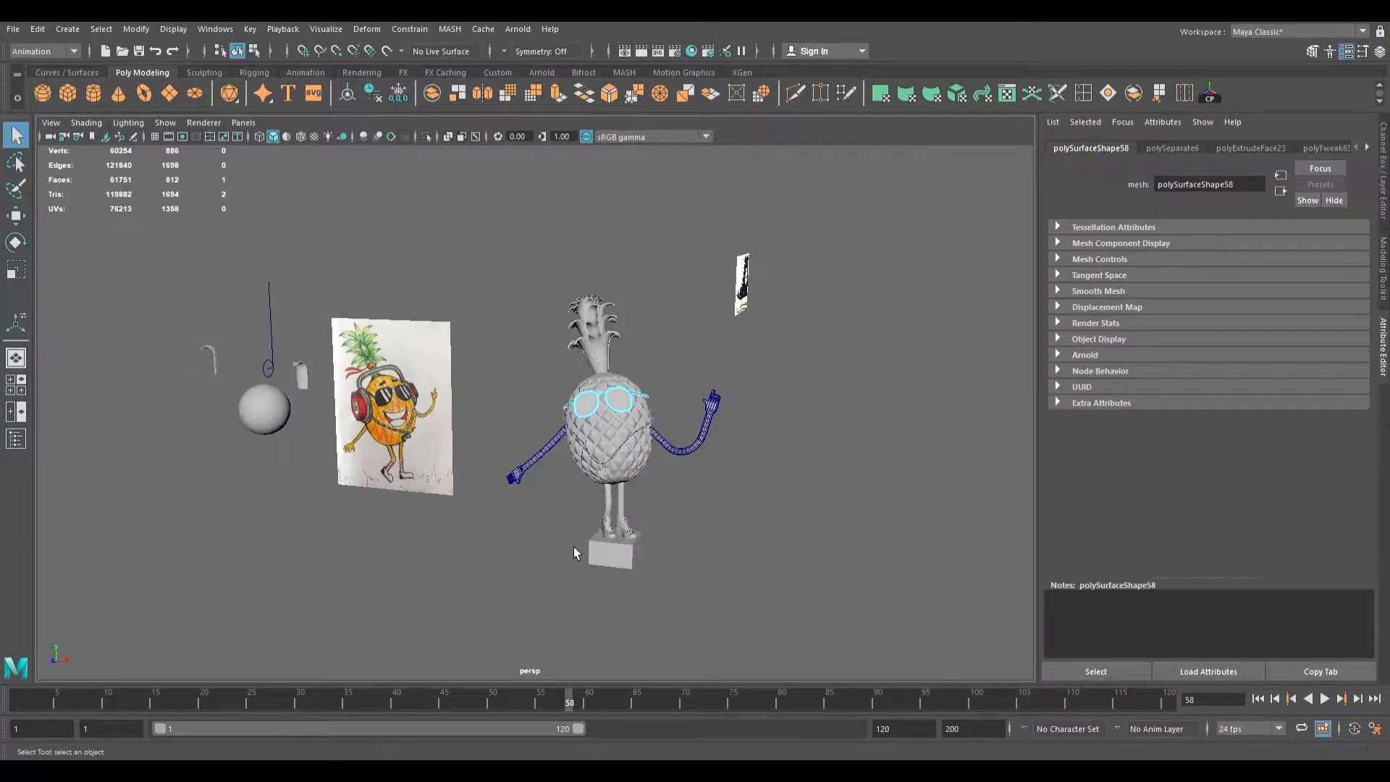
# - Import the headphones-with-microphone picture as an image plane in the full-size front view and activate the Move tool
pyautogui.press('space')
pyautogui.scroll(-8, 406, 596)
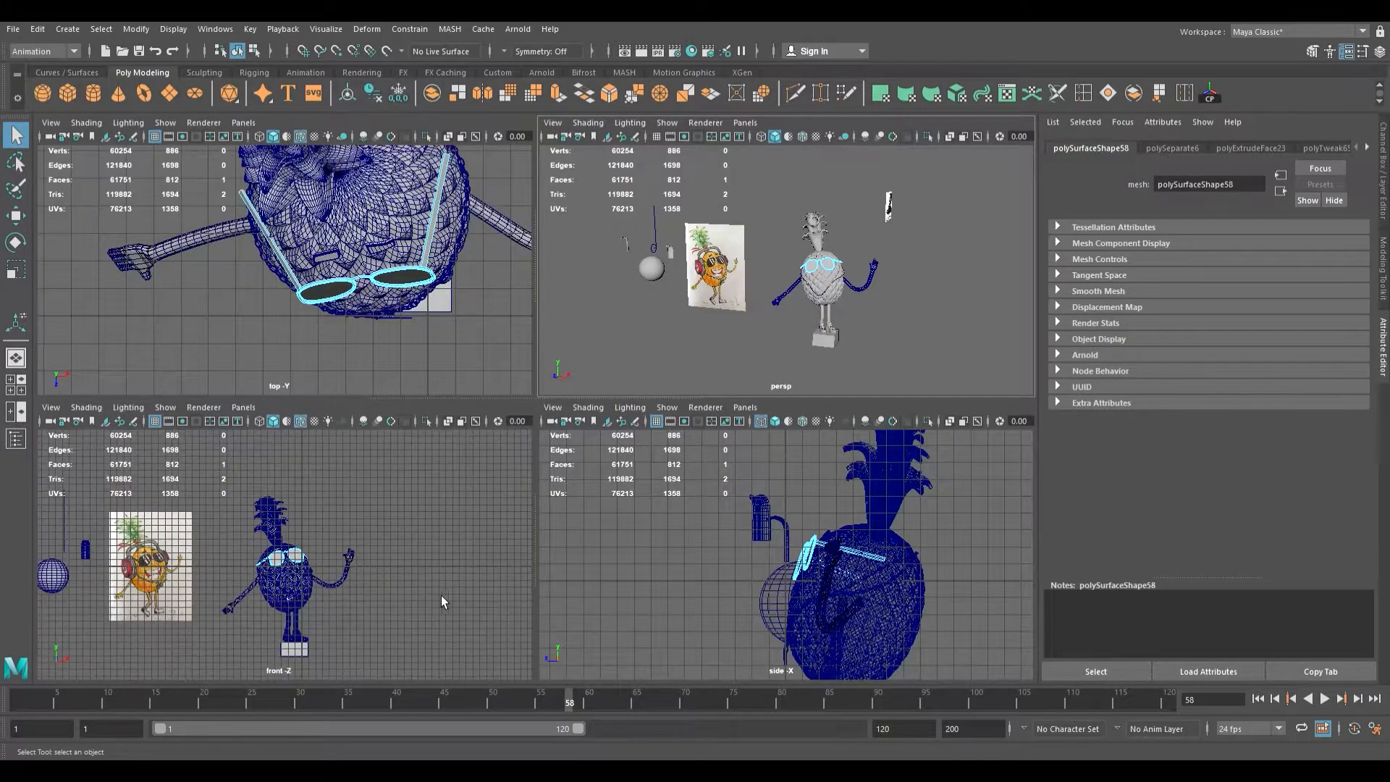
pyautogui.press('space')
pyautogui.keyDown('alt'); pyautogui.moveTo(675, 535); pyautogui.dragTo(545, 514, button='middle'); pyautogui.keyUp('alt')
pyautogui.scroll(5, 507, 505)
pyautogui.scroll(-4, 358, 397)
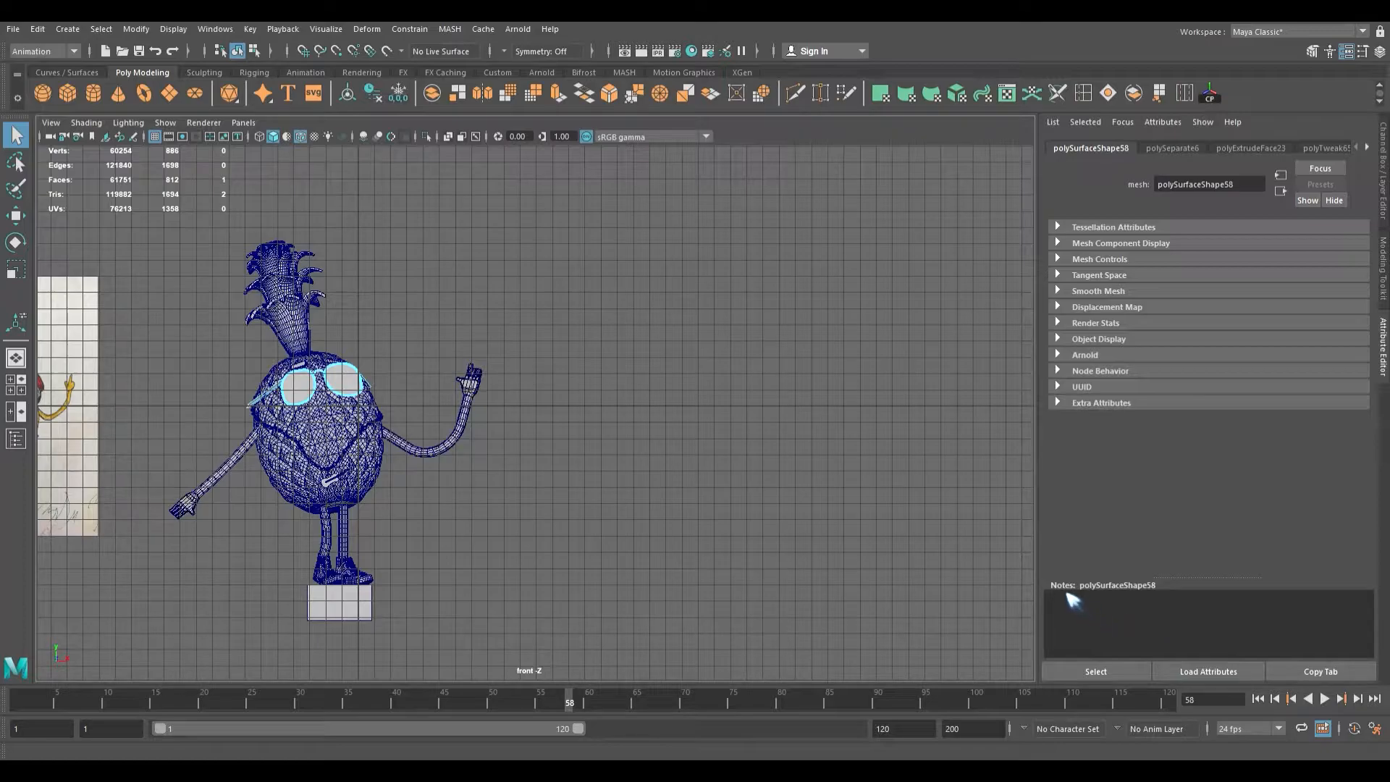
pyautogui.click(869, 604)
pyautogui.press('w')
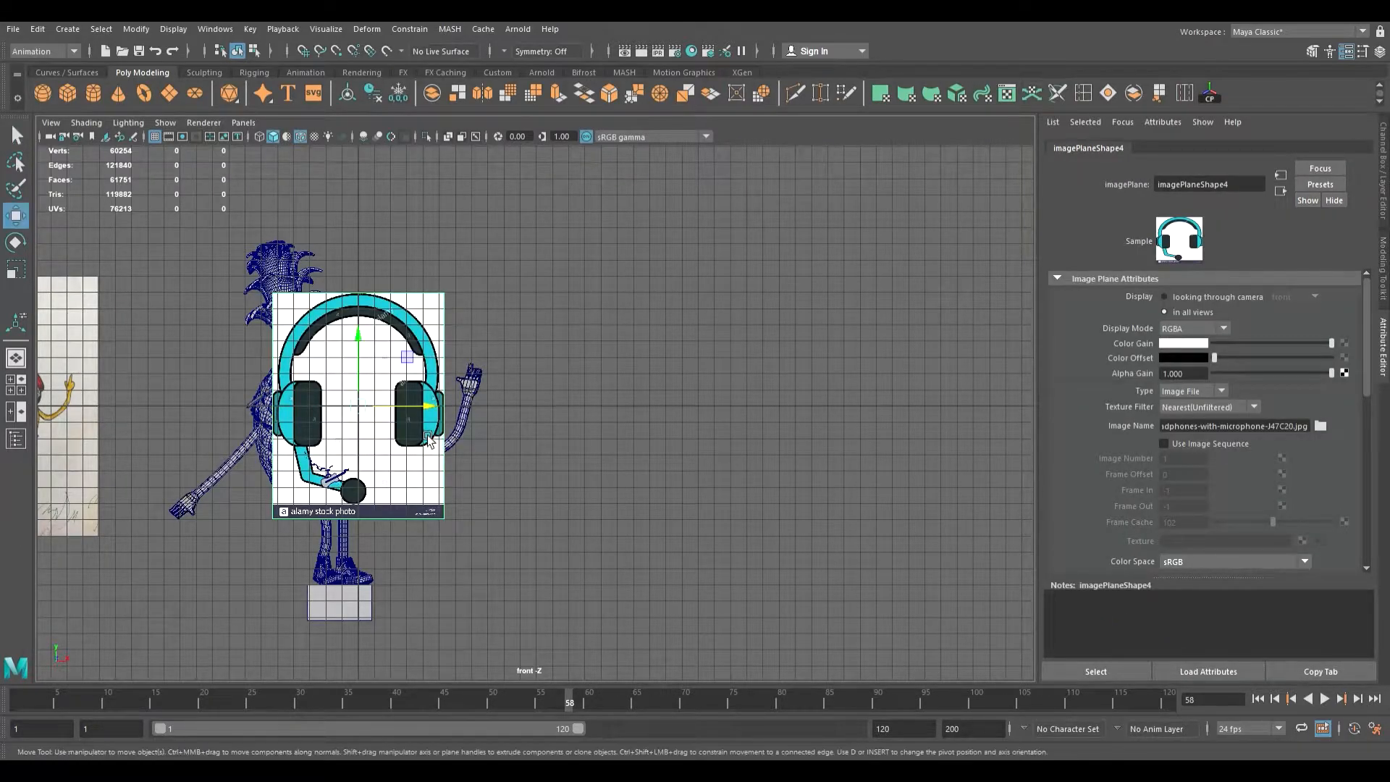
# - Move the microphone headset picture beside the character's raised arm and place the second headphones picture, scaled down, just past it
pyautogui.moveTo(432, 419); pyautogui.dragTo(702, 416)
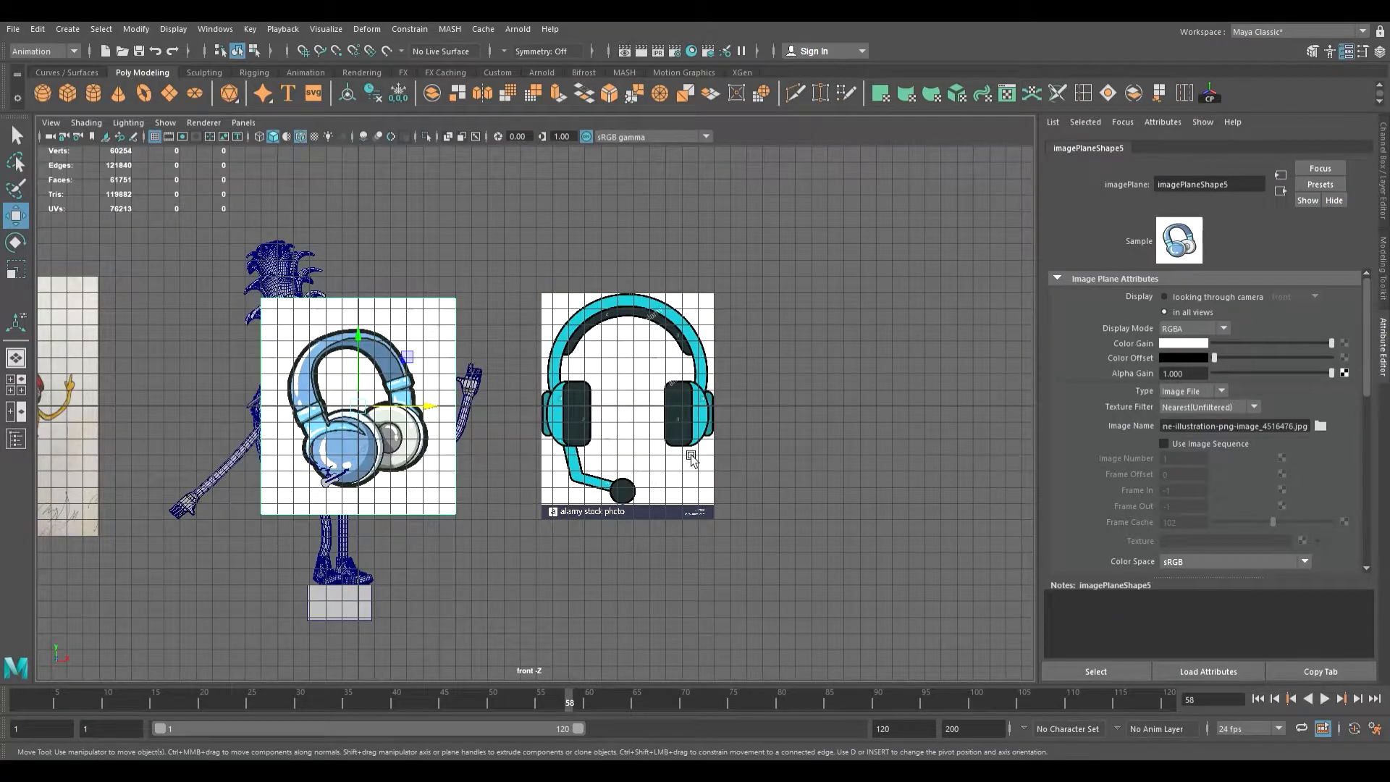
pyautogui.scroll(-3, 691, 456)
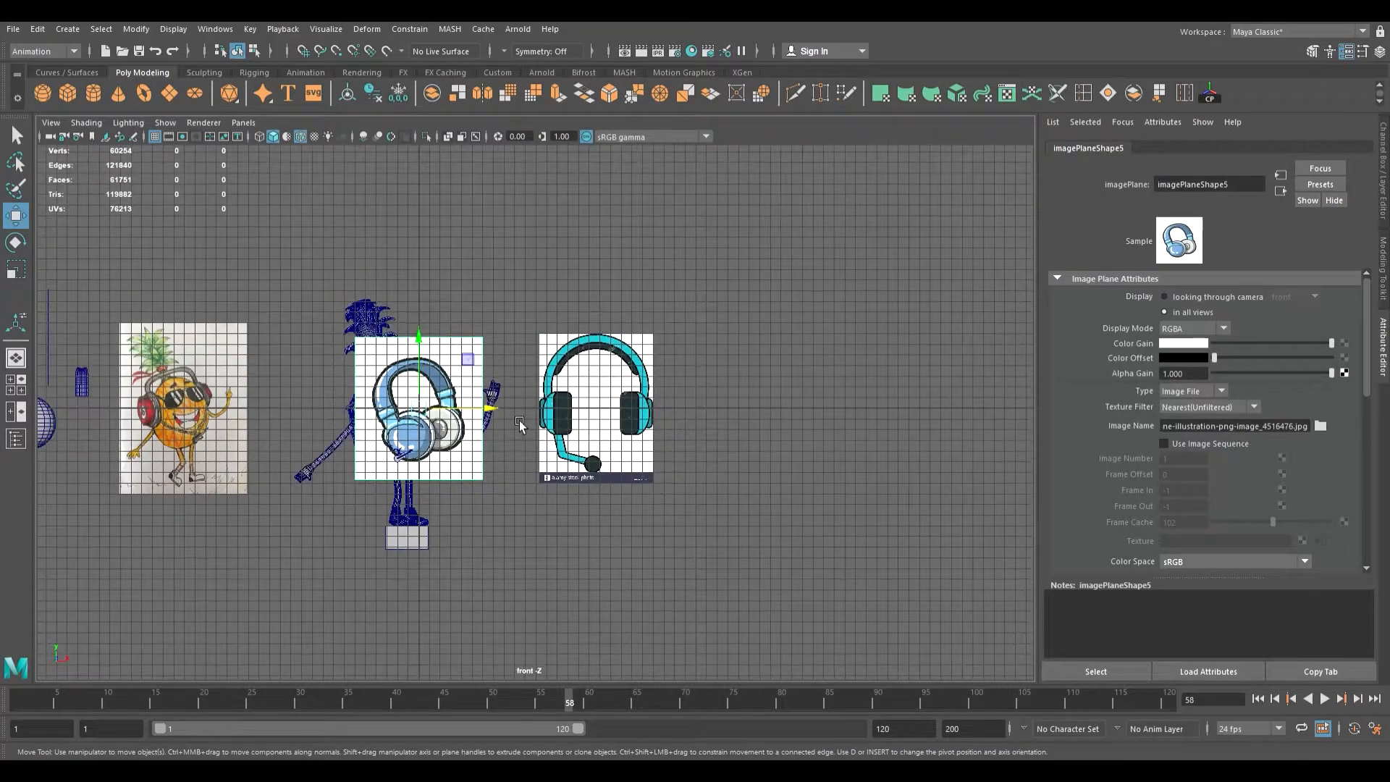
pyautogui.moveTo(485, 409); pyautogui.dragTo(690, 359)
pyautogui.press('r')
pyautogui.press('w')
pyautogui.scroll(6, 688, 365)
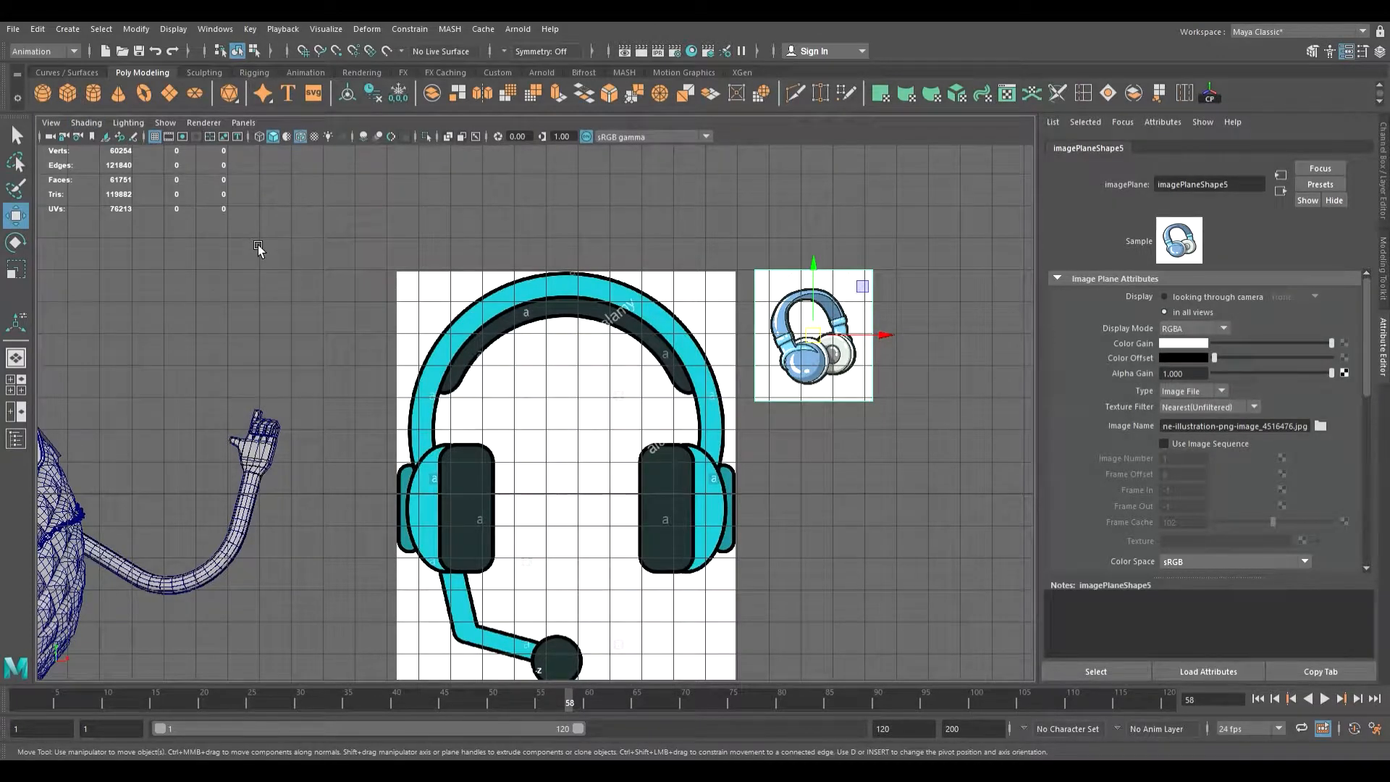
# - Create a polygon torus and move it along X to about 16.95, between the ear cups of the headset picture
pyautogui.click(149, 100)
pyautogui.scroll(-3, 464, 401)
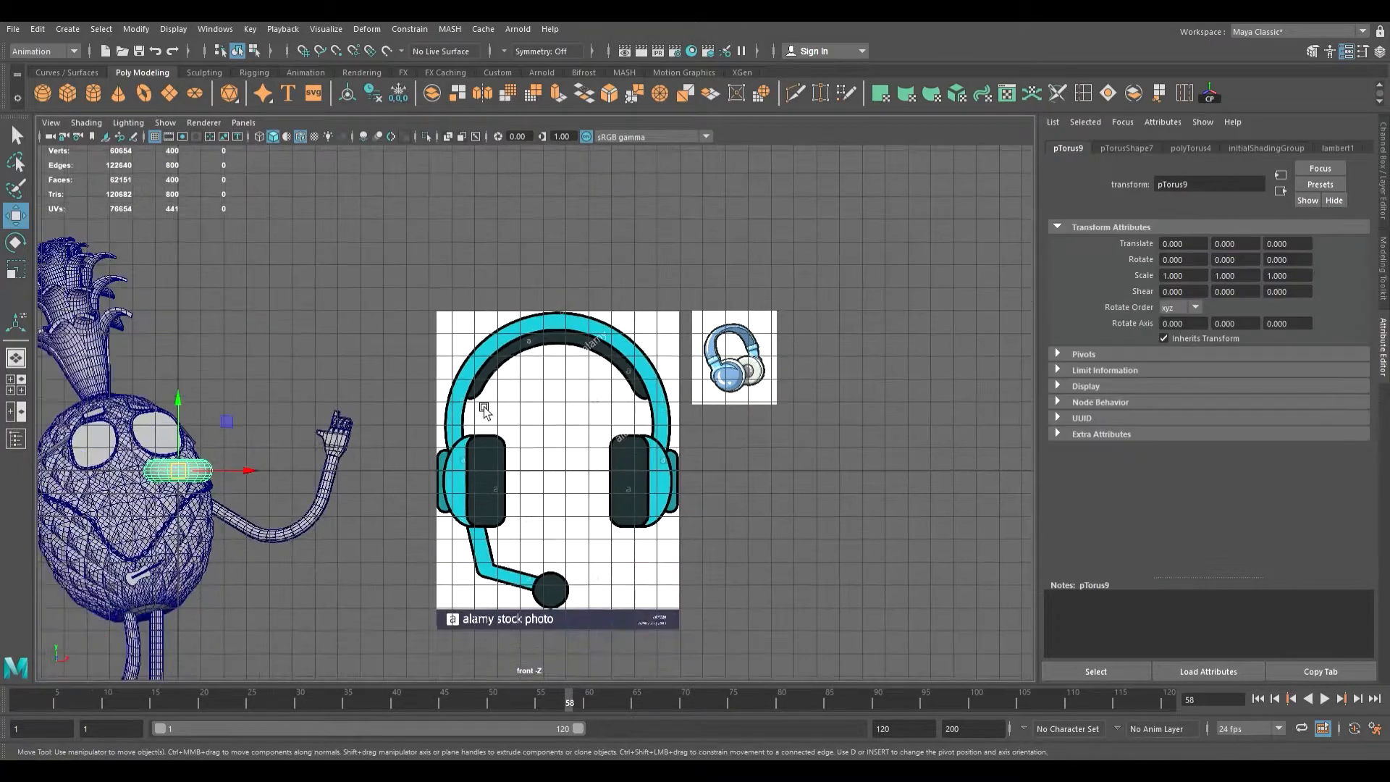
pyautogui.moveTo(244, 474); pyautogui.dragTo(627, 472)
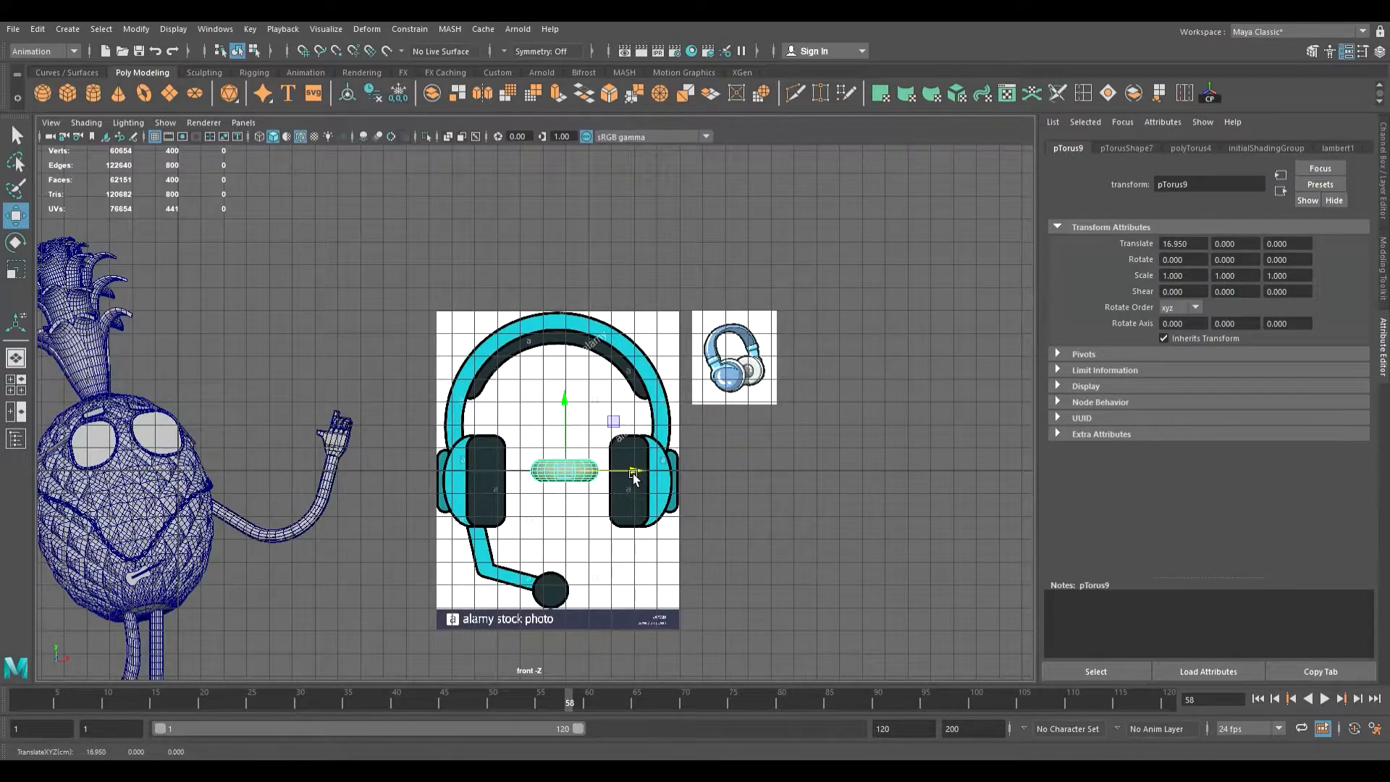
pyautogui.scroll(5, 627, 472)
pyautogui.keyDown('alt'); pyautogui.moveTo(634, 477); pyautogui.dragTo(607, 443, button='middle'); pyautogui.keyUp('alt')
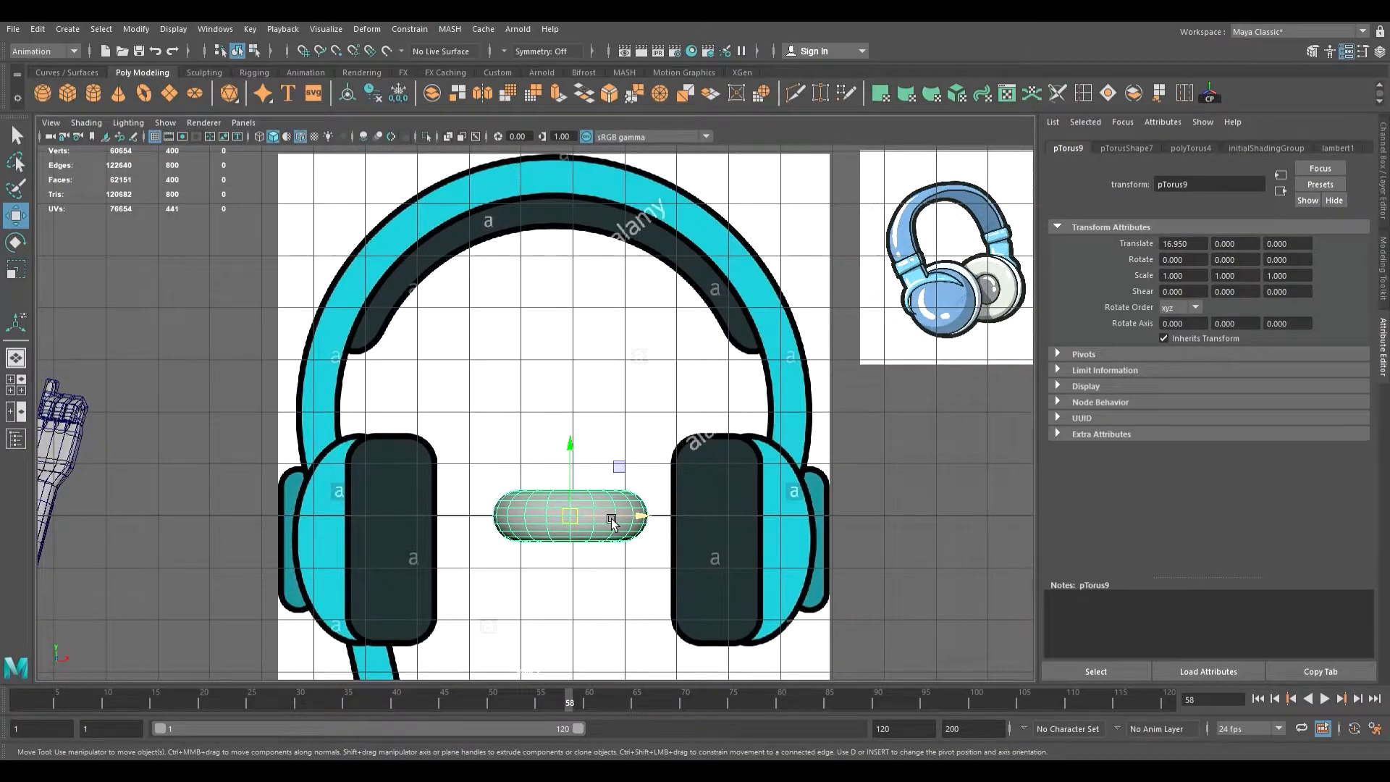
# - Rotate the torus 90 degrees around X so the ring faces the front view
pyautogui.press('e')
pyautogui.moveTo(580, 474); pyautogui.dragTo(610, 554)
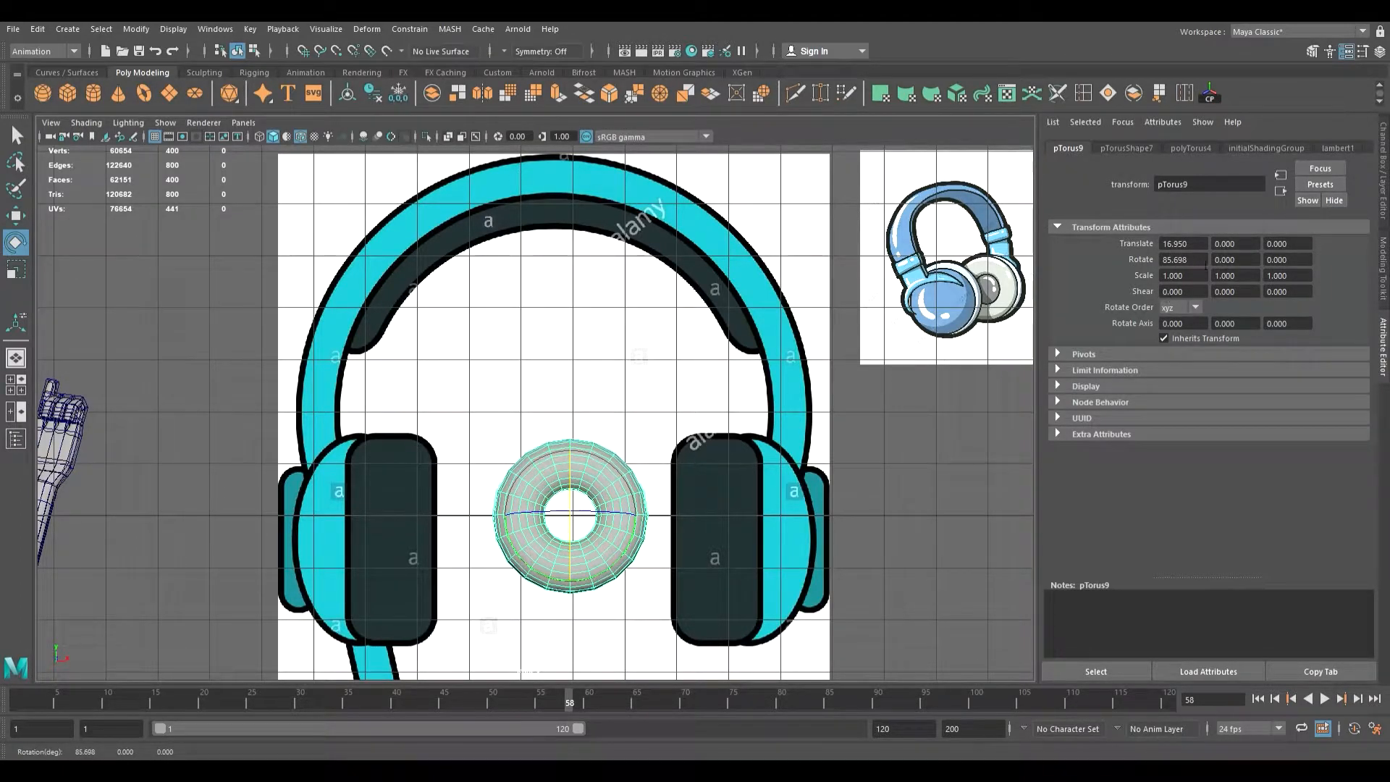
pyautogui.write('90')
pyautogui.press('Return')
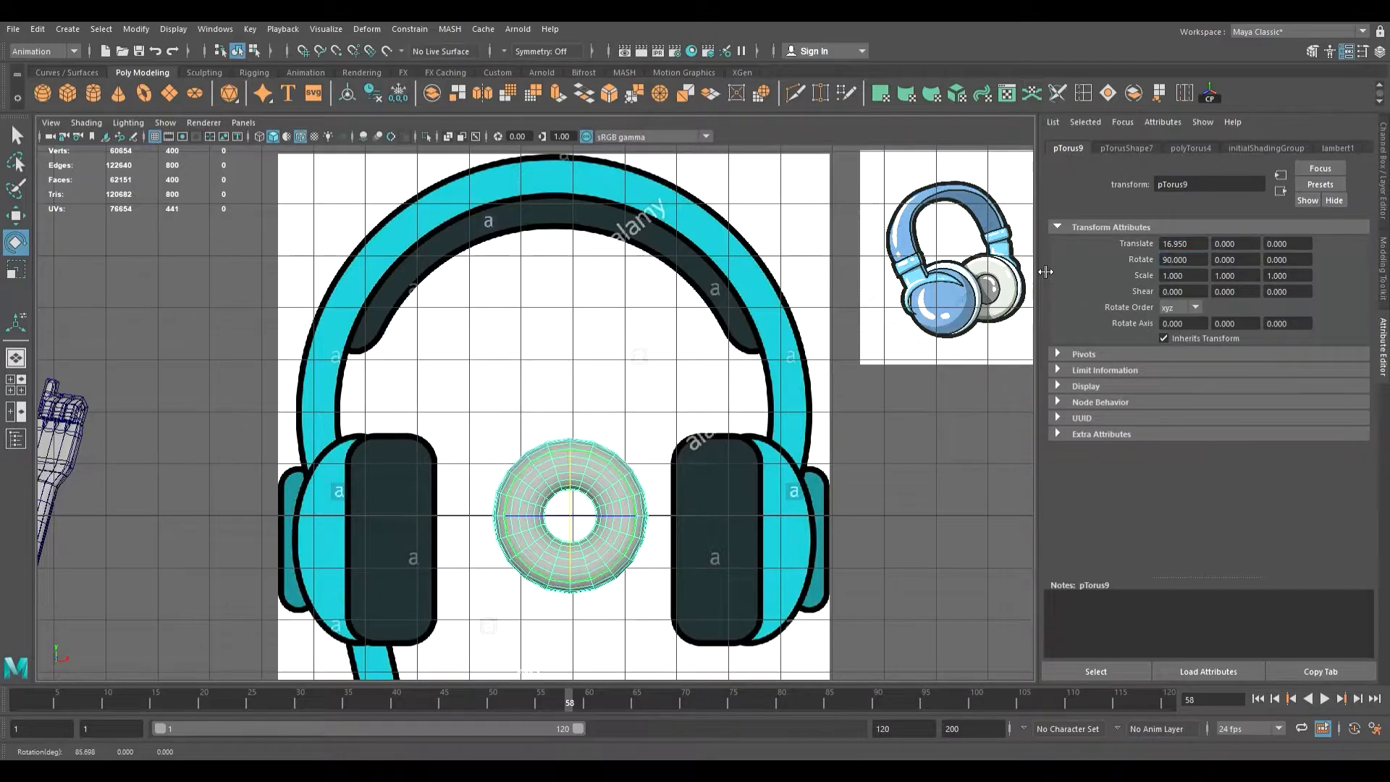
# - Raise the torus to the middle of the headband arc and scale it uniformly to about 3.66 to span the headset
pyautogui.press('w')
pyautogui.moveTo(591, 526); pyautogui.dragTo(583, 270)
pyautogui.keyDown('alt'); pyautogui.moveTo(584, 270); pyautogui.dragTo(616, 308, button='middle'); pyautogui.keyUp('alt')
pyautogui.moveTo(615, 309); pyautogui.dragTo(892, 550)
pyautogui.press('r')
# - Set the torus's radius to 1.51 and its section radius to 0.21 in its creation attributes
pyautogui.click(1190, 148)
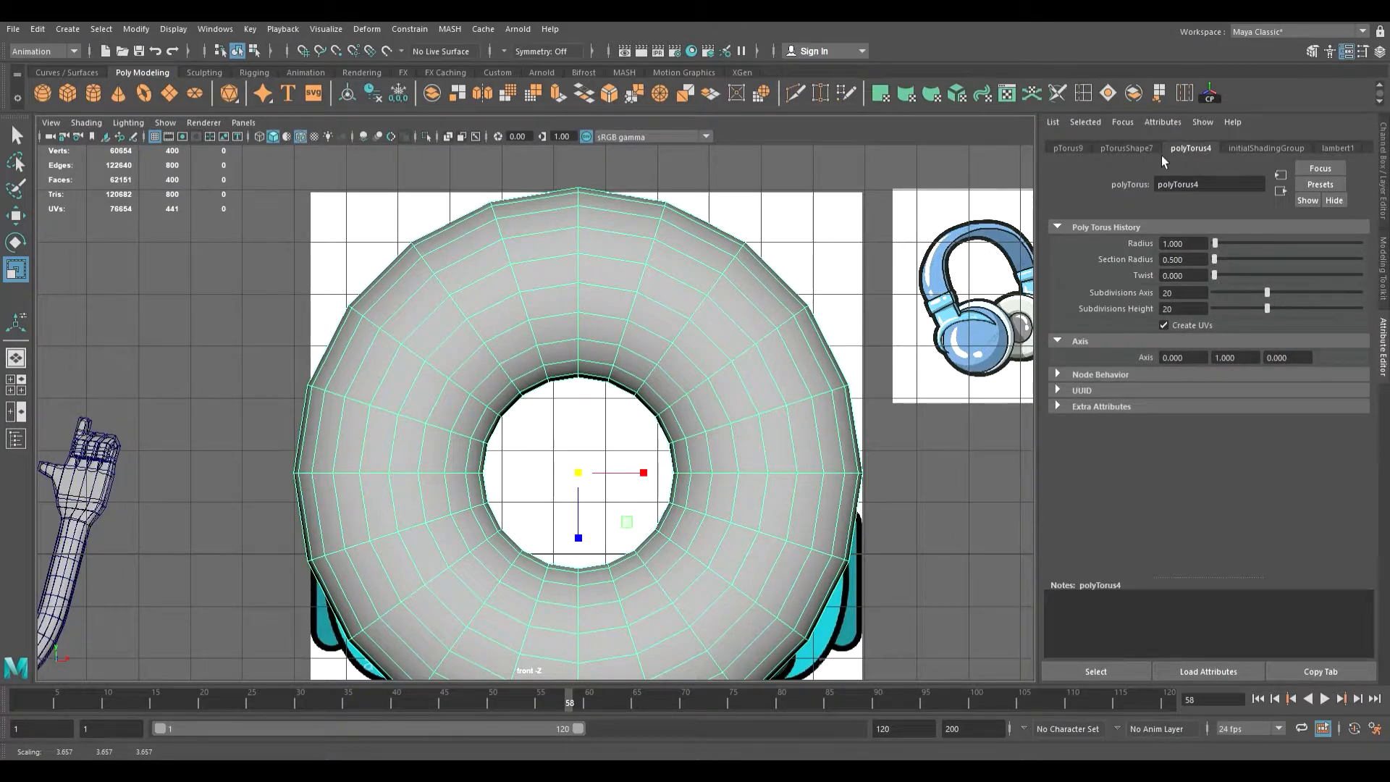
pyautogui.click(1129, 148)
pyautogui.click(1191, 148)
pyautogui.moveTo(1227, 248); pyautogui.dragTo(1222, 262)
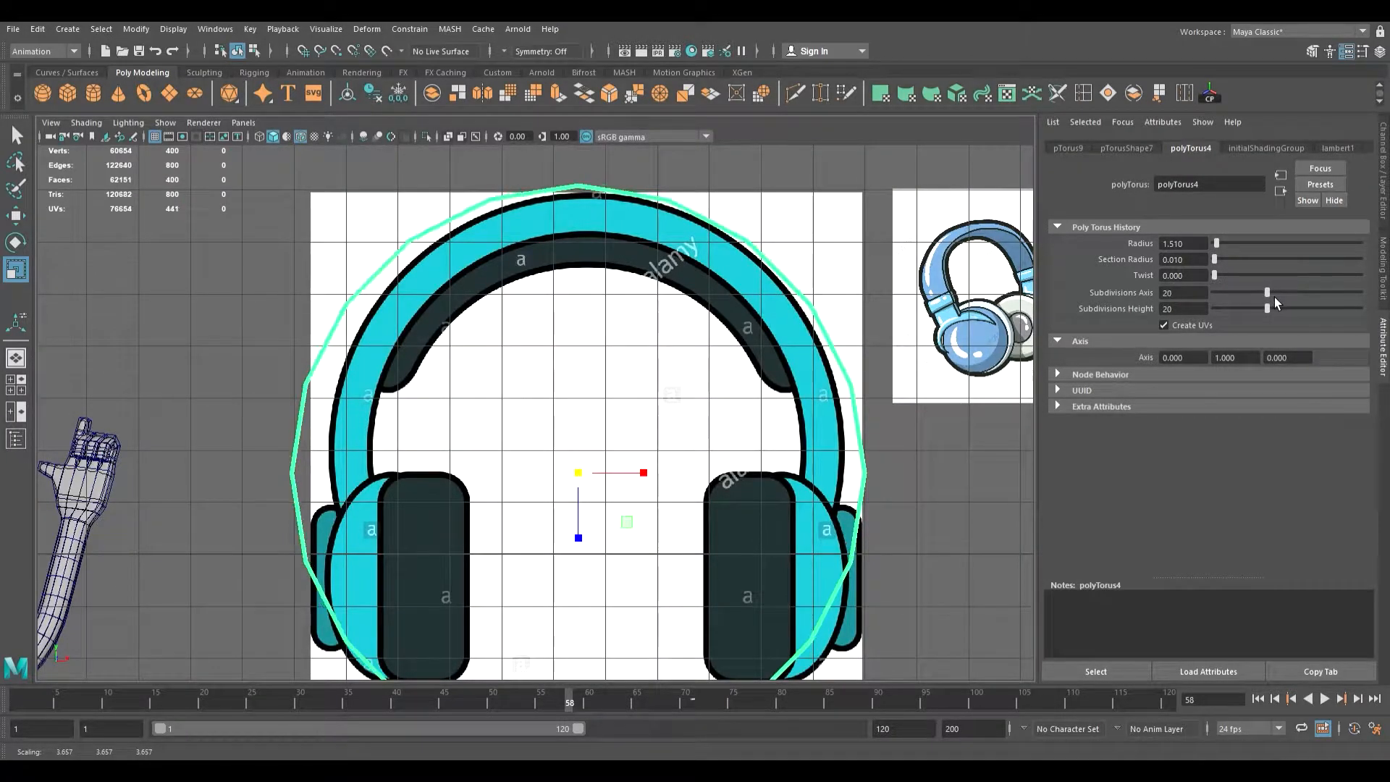
pyautogui.moveTo(1224, 263)
pyautogui.mouseDown()
pyautogui.moveTo(1229, 246)
pyautogui.moveTo(1222, 263)
pyautogui.mouseUp()
pyautogui.scroll(-6, 681, 304)
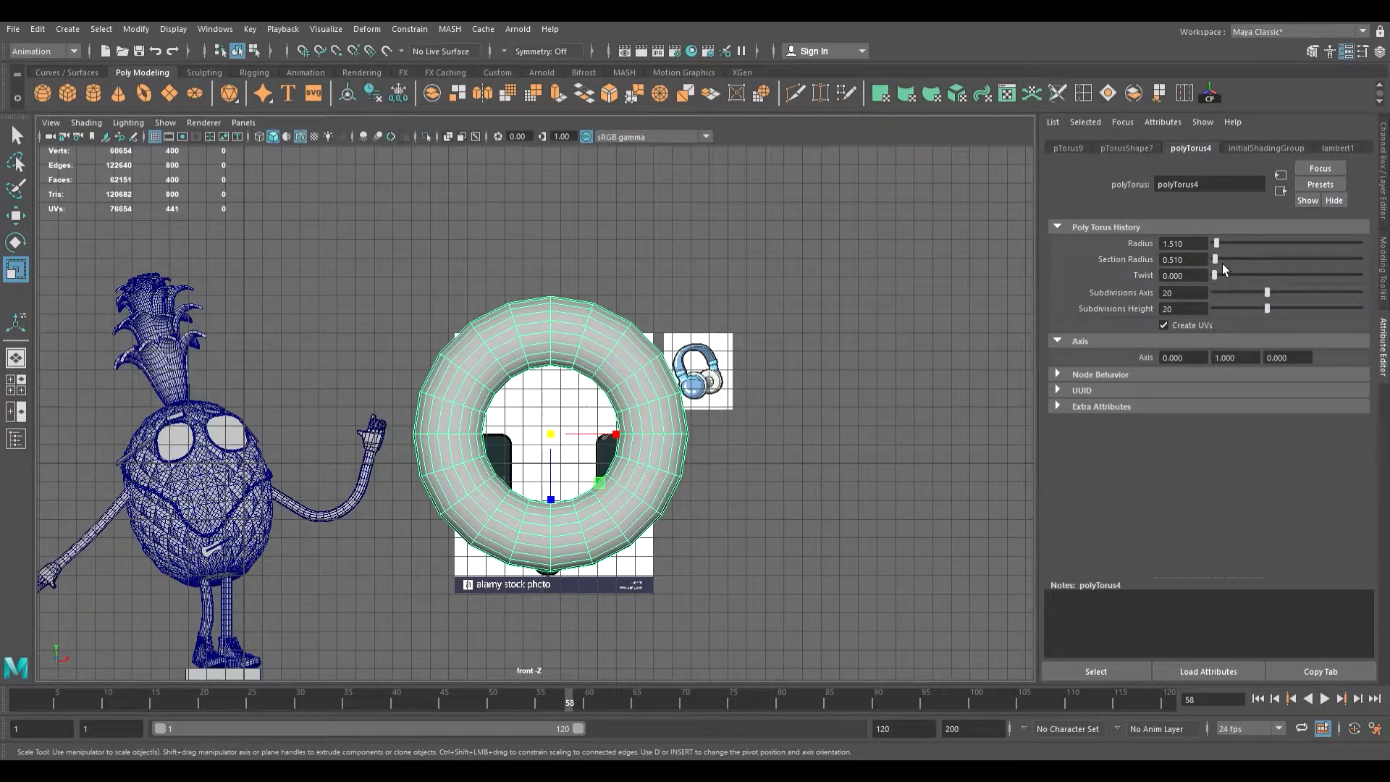
pyautogui.click(1183, 260)
pyautogui.press('Return')
pyautogui.scroll(5, 662, 316)
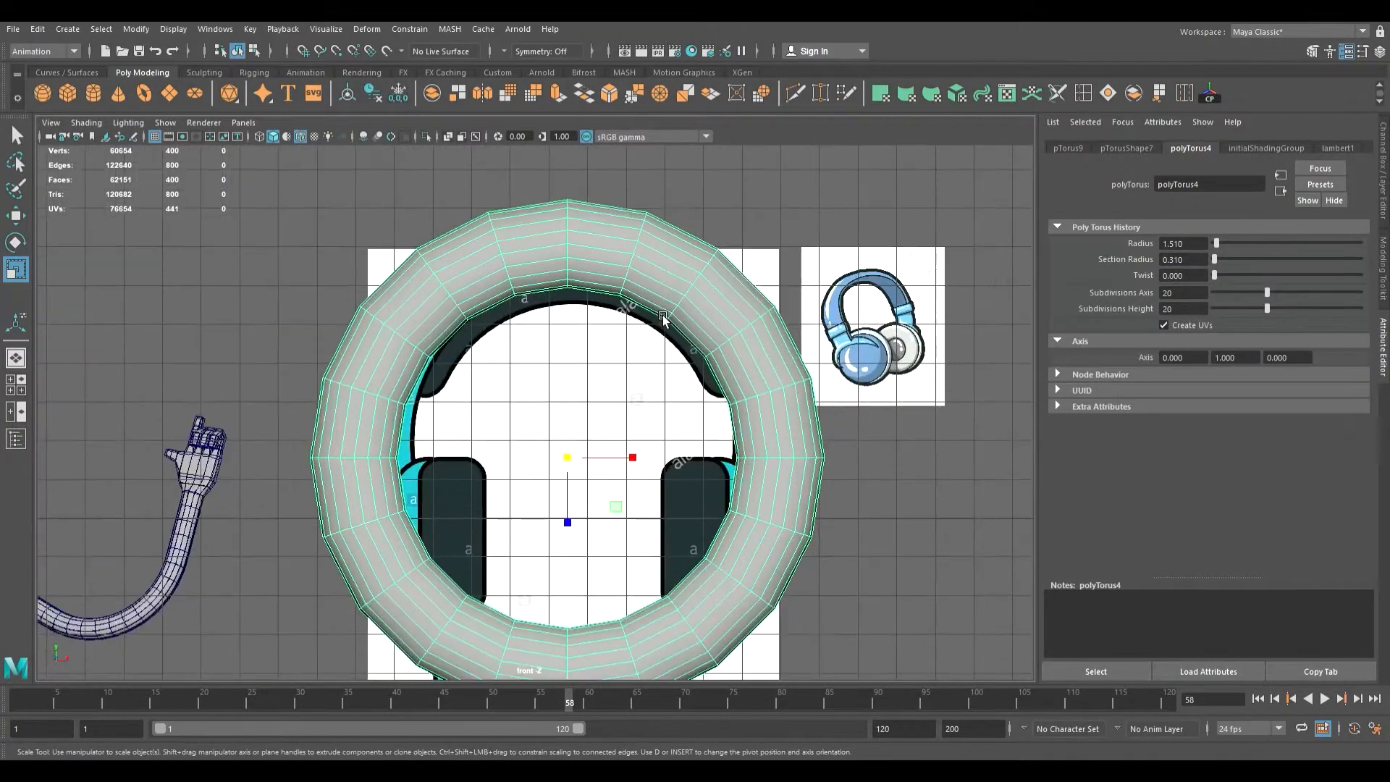
pyautogui.click(1180, 260)
pyautogui.write('0.21')
pyautogui.press('Return')
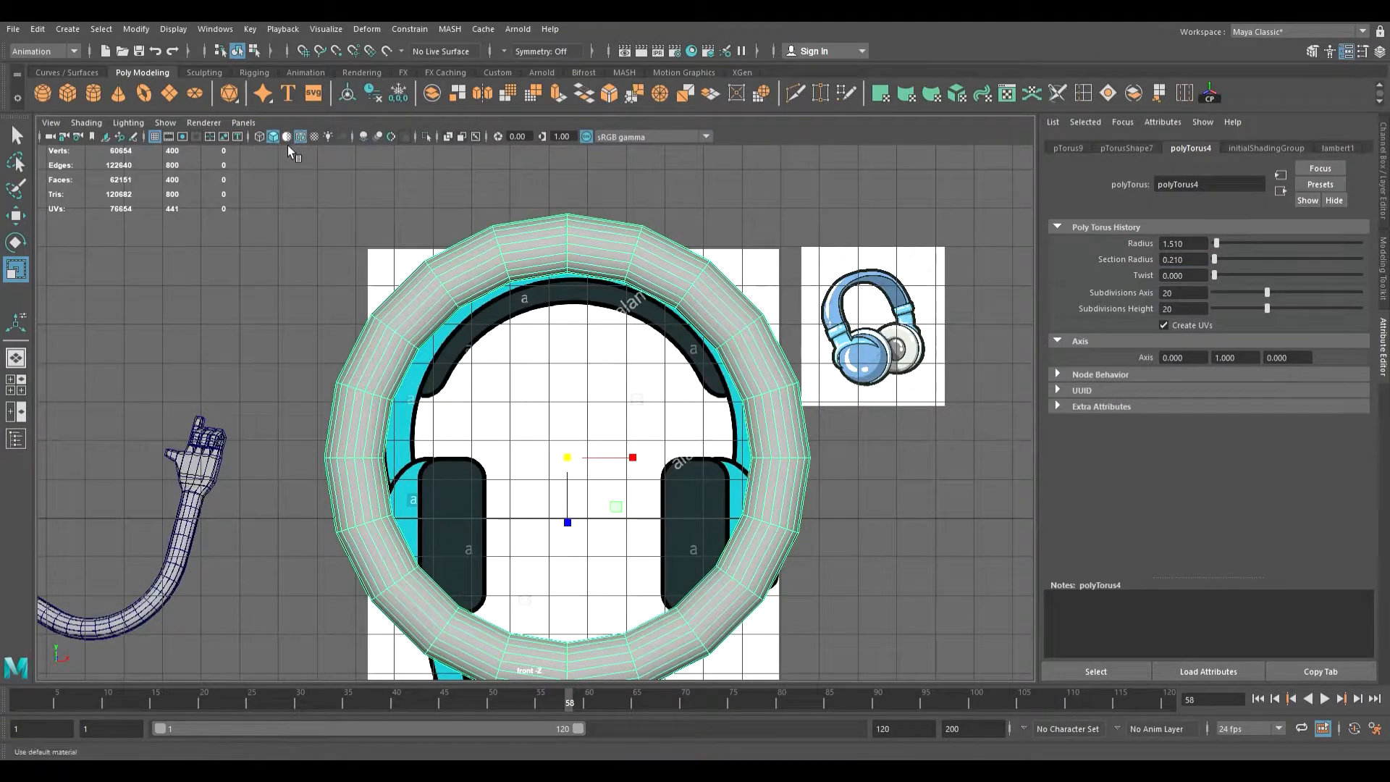
# - Show the front view as wireframe and scale the torus uniformly to about 3.155 to fit the headband
pyautogui.click(265, 143)
pyautogui.scroll(3, 590, 224)
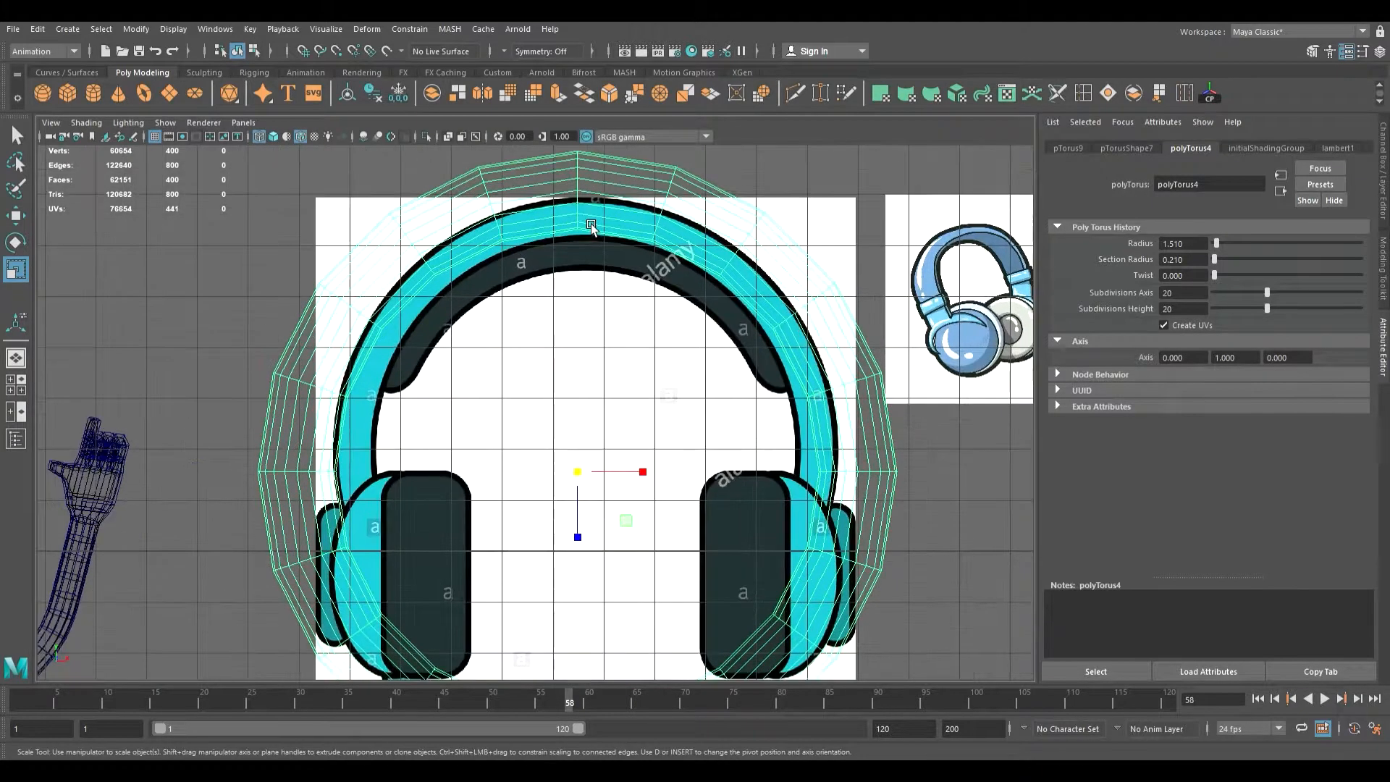
pyautogui.moveTo(578, 472); pyautogui.dragTo(532, 467)
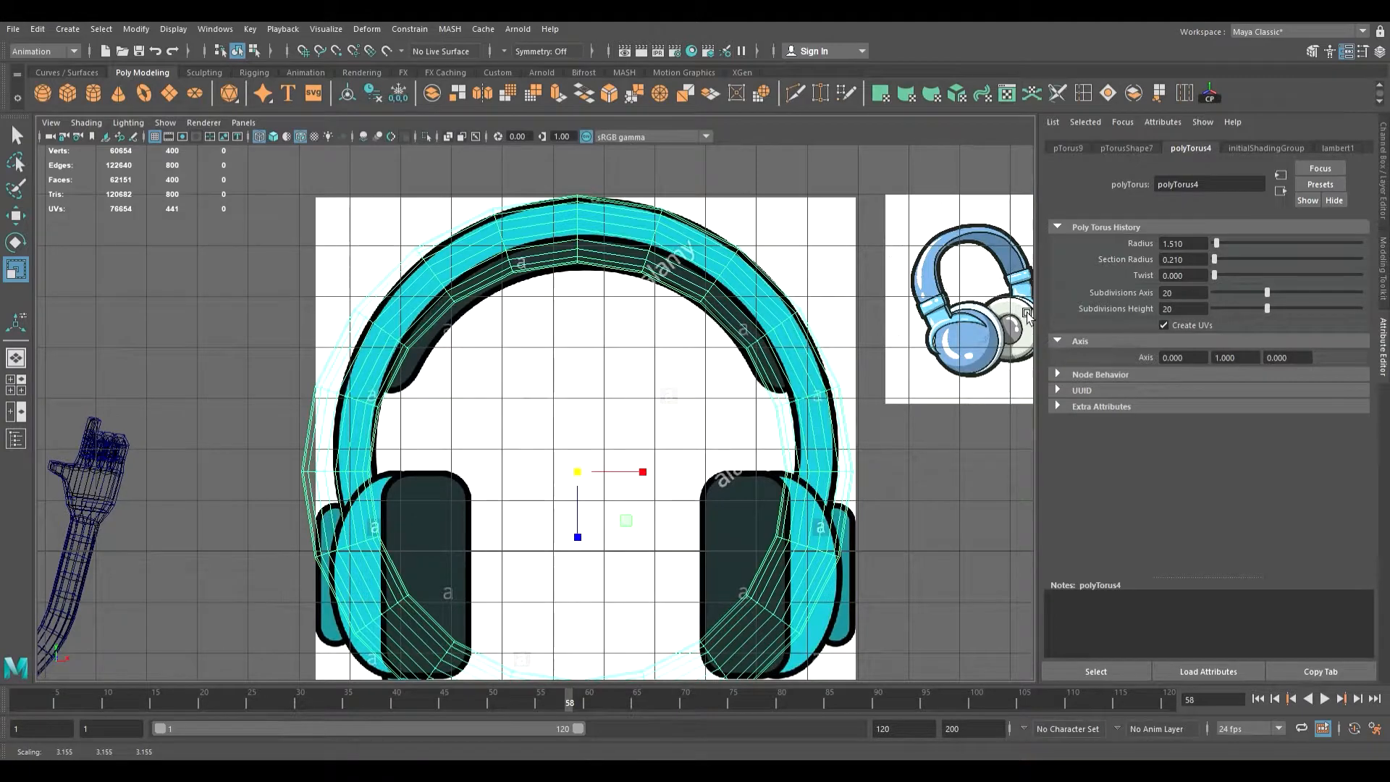
# - Reduce the torus's section radius to 0.12 to match the thickness of the blue headband
pyautogui.click(1179, 260)
pyautogui.write('1')
pyautogui.press('Return')
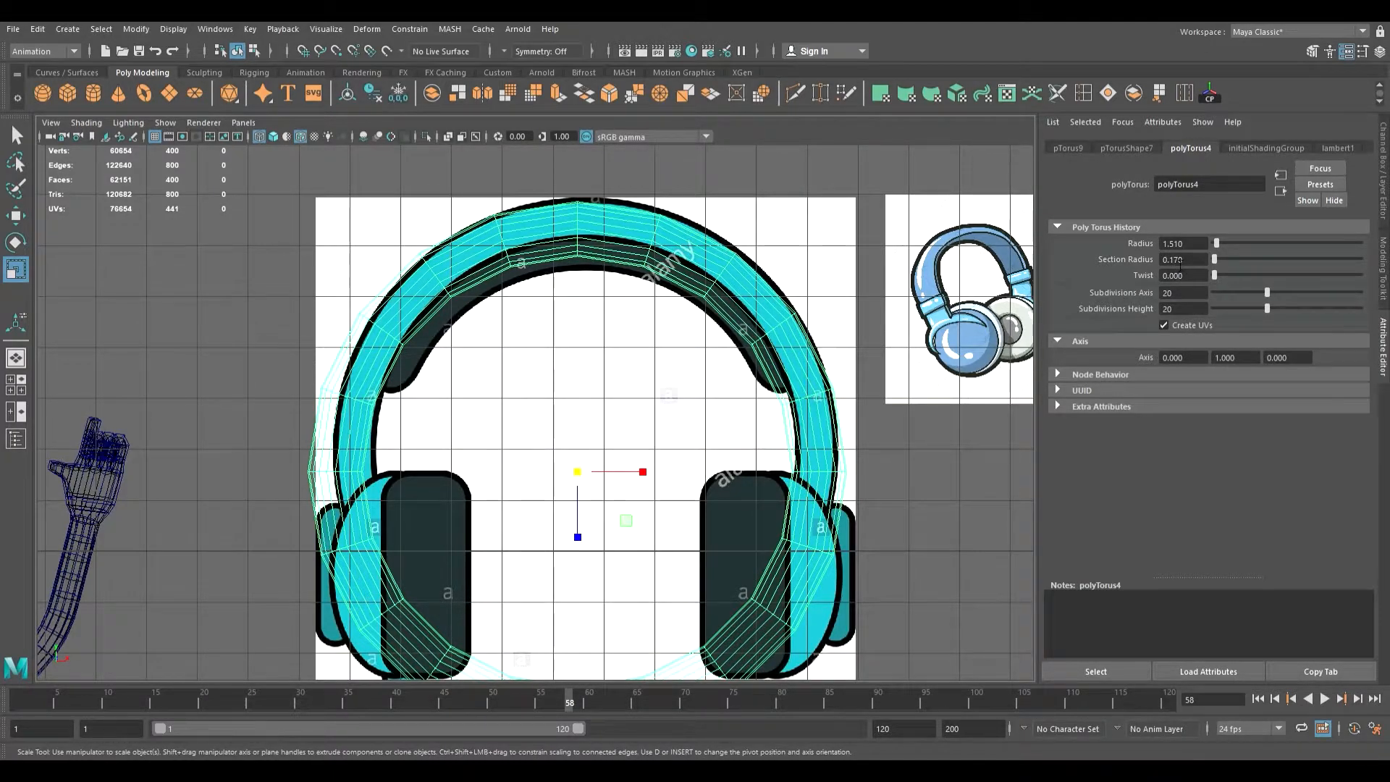
pyautogui.click(1184, 264)
pyautogui.press('BackSpace')
pyautogui.write('2')
pyautogui.press('Return')
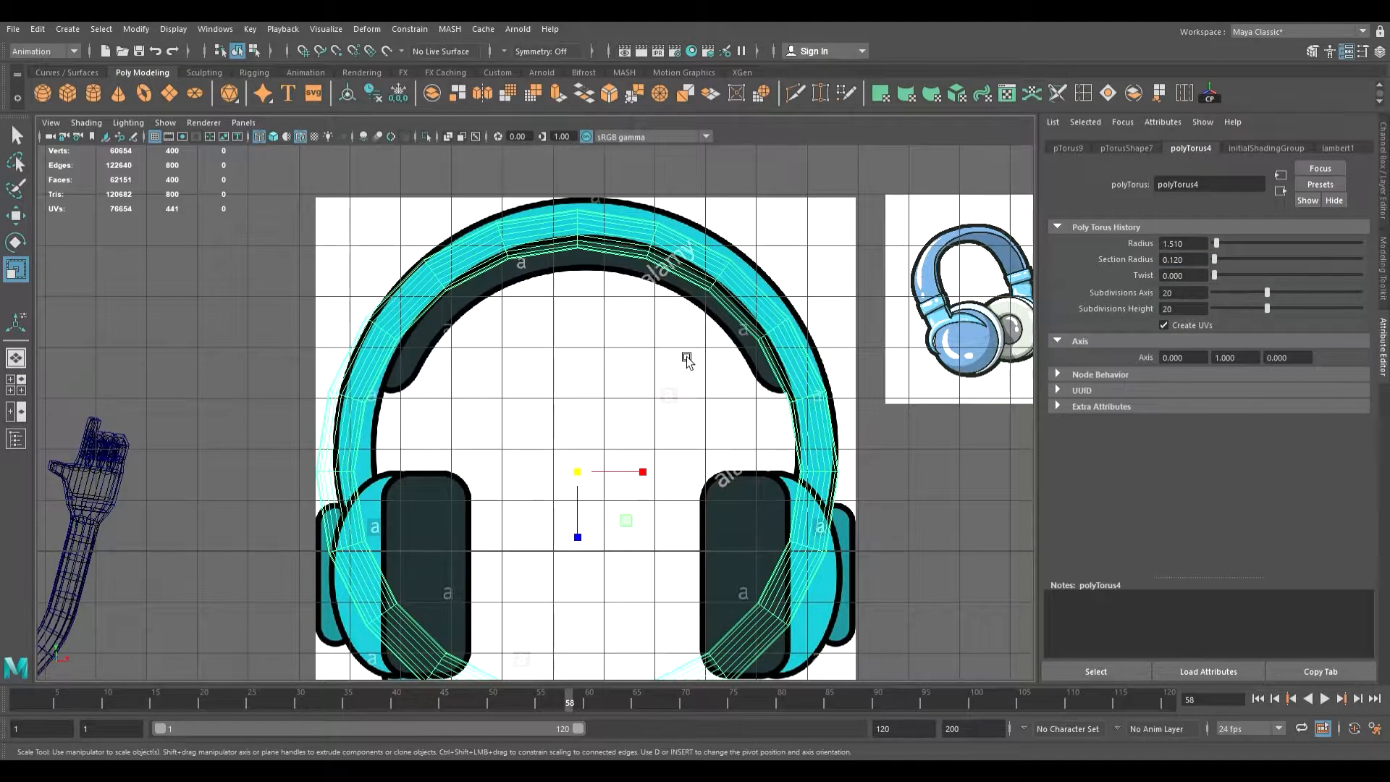
# - Align the torus with the headband arc in X and Y and narrow its X scale to about 3.085
pyautogui.press('w')
pyautogui.moveTo(642, 472); pyautogui.dragTo(659, 477)
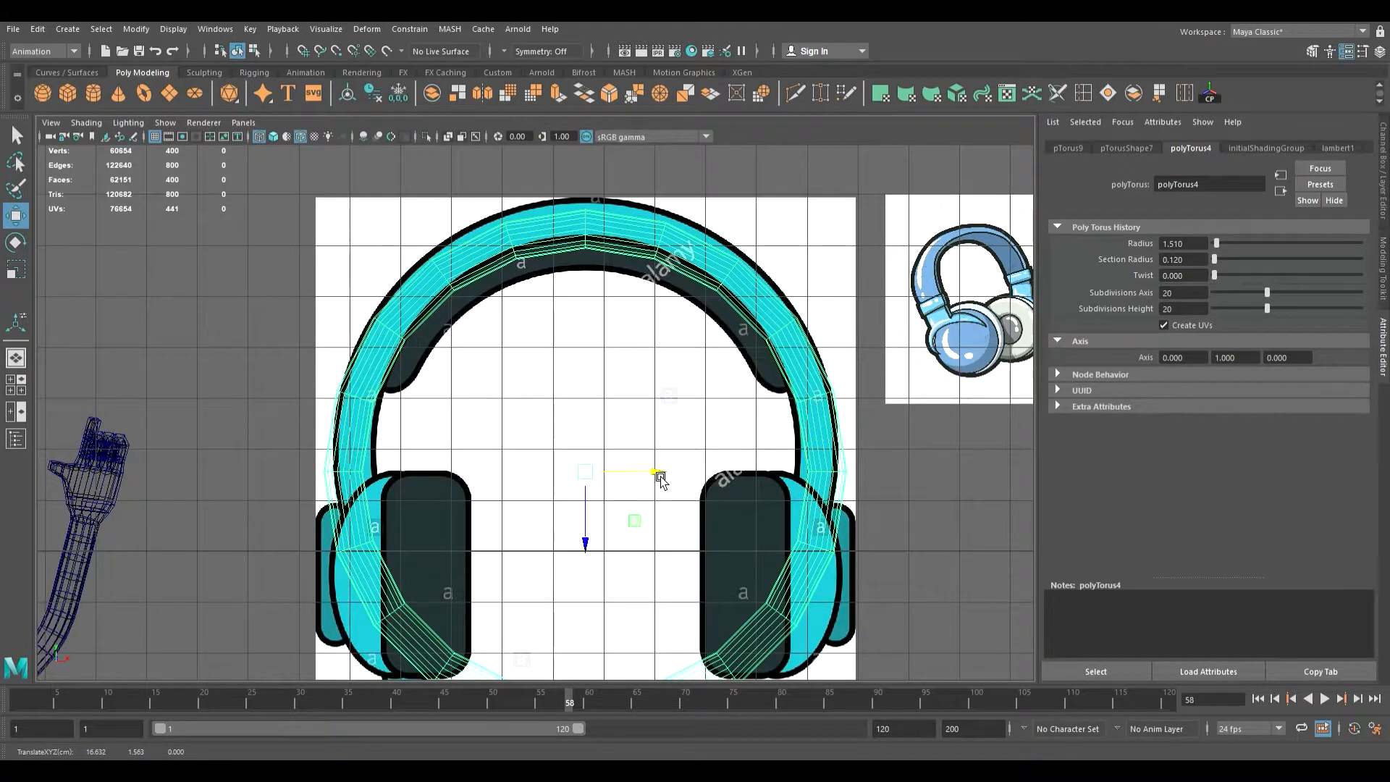
pyautogui.moveTo(587, 534); pyautogui.dragTo(595, 521)
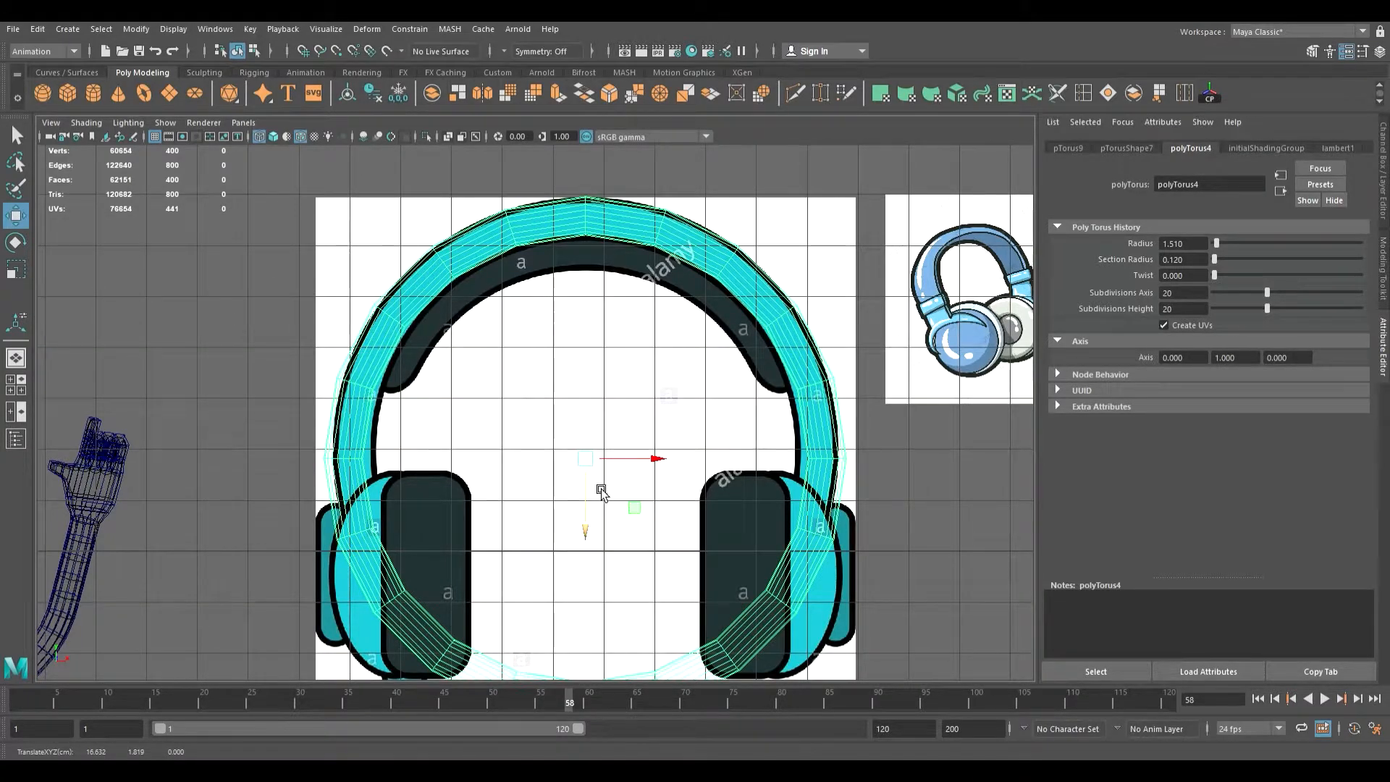
pyautogui.press('r')
pyautogui.moveTo(655, 464); pyautogui.dragTo(657, 467)
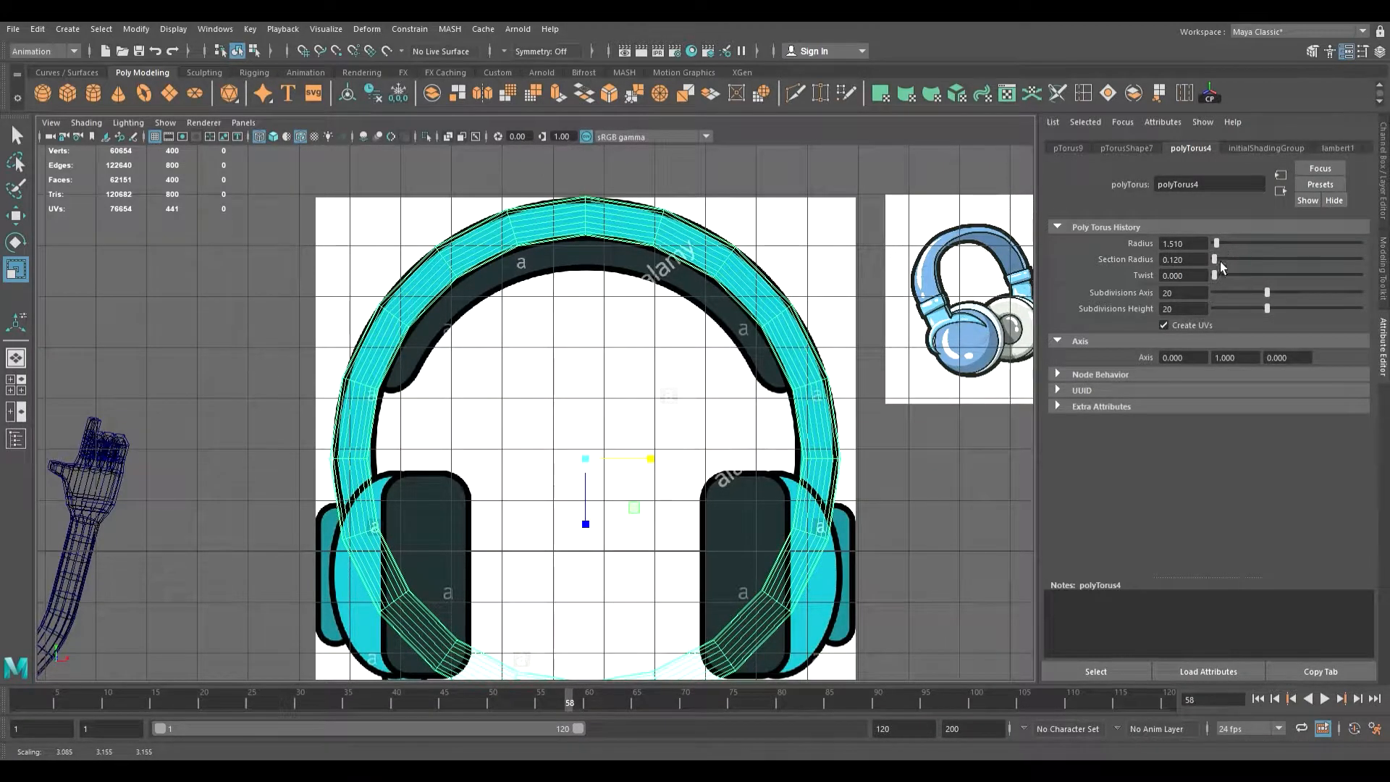
# - Raise the torus's axis subdivisions to 48 for a smoother headband curve
pyautogui.moveTo(1279, 296); pyautogui.dragTo(1358, 325)
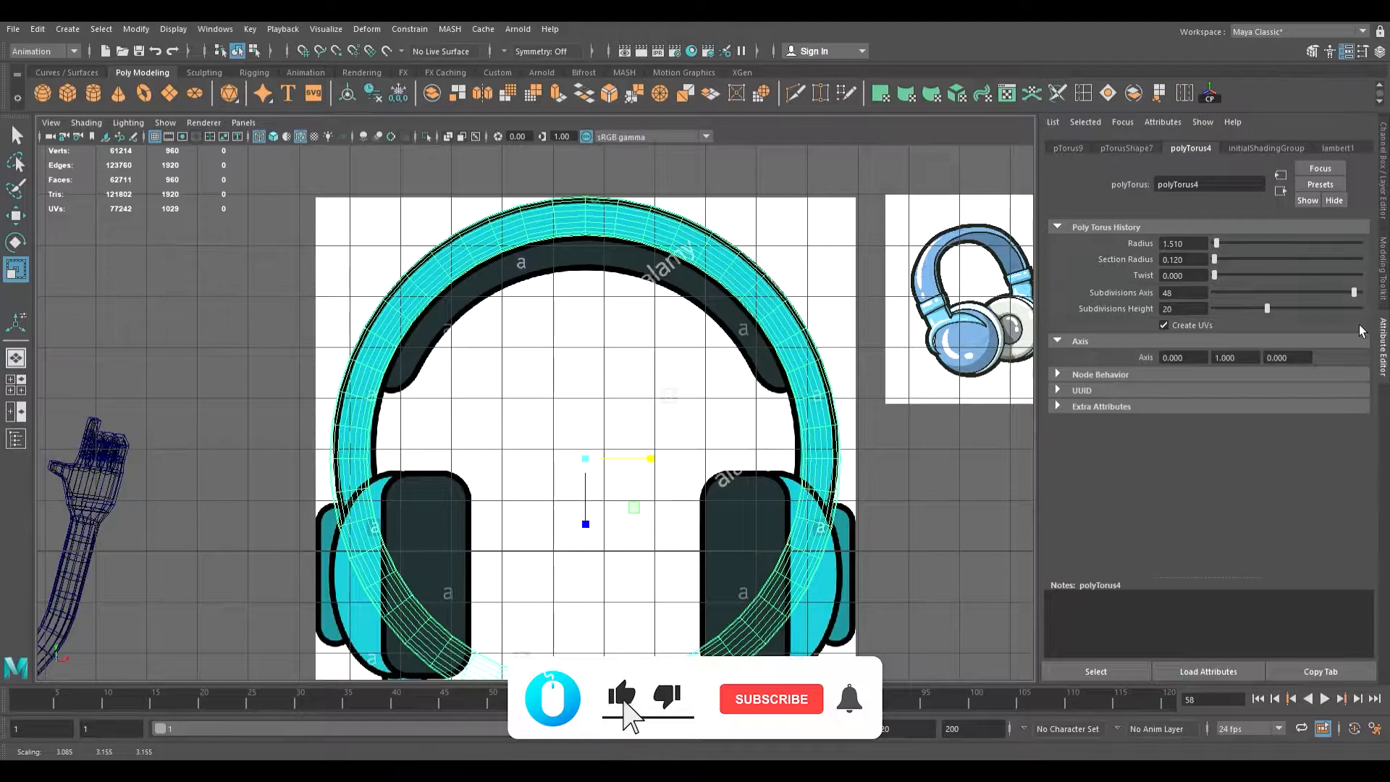
pyautogui.scroll(2, 795, 425)
pyautogui.scroll(-3, 794, 426)
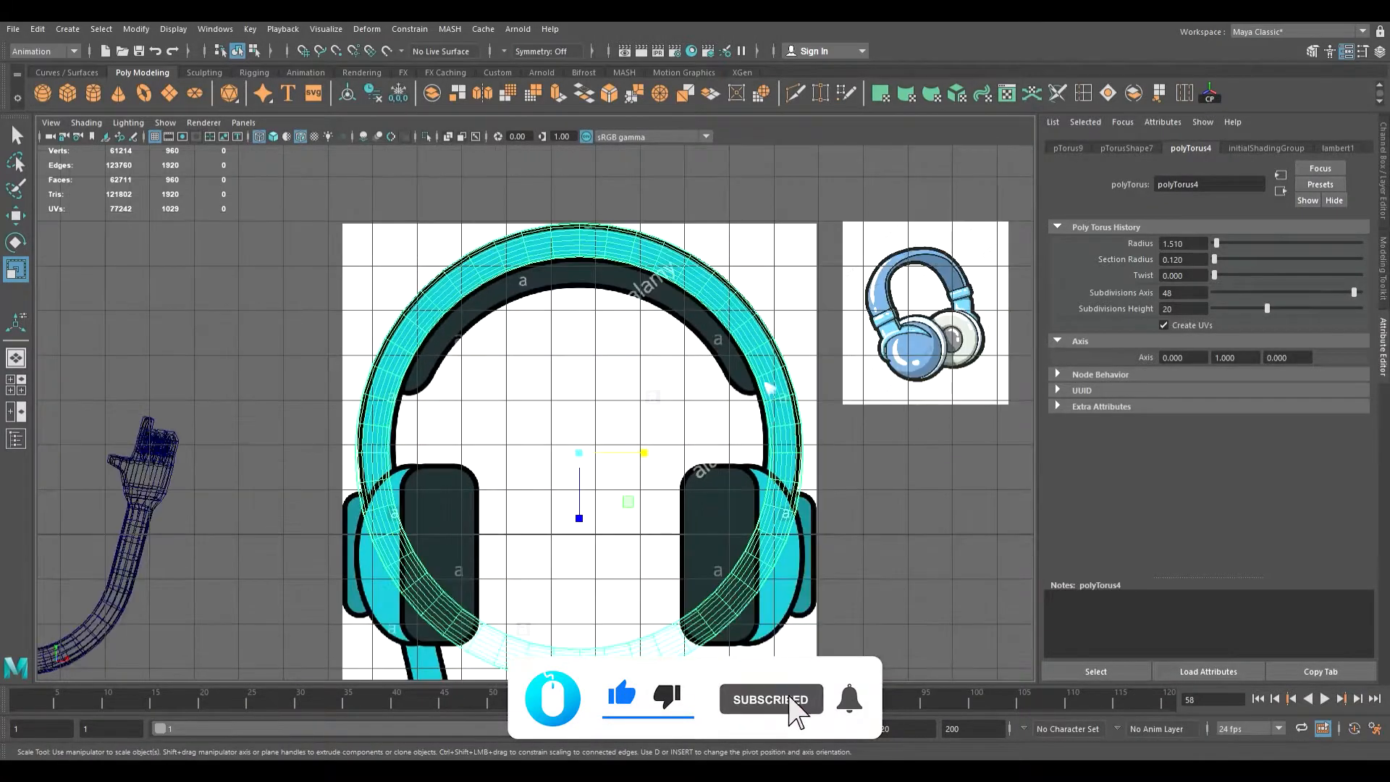
# - Stretch the torus along its depth axis in the perspective view to make a wider headband, and inspect it against the character
pyautogui.press('space')
pyautogui.press('space')
pyautogui.keyDown('alt'); pyautogui.moveTo(890, 362); pyautogui.dragTo(769, 375); pyautogui.keyUp('alt')
pyautogui.keyDown('alt'); pyautogui.moveTo(670, 421); pyautogui.dragTo(902, 449, button='right'); pyautogui.keyUp('alt')
pyautogui.keyDown('alt'); pyautogui.moveTo(901, 449); pyautogui.dragTo(827, 391, button='middle'); pyautogui.keyUp('alt')
pyautogui.keyDown('alt'); pyautogui.moveTo(827, 391); pyautogui.dragTo(754, 412); pyautogui.keyUp('alt')
pyautogui.moveTo(360, 524); pyautogui.dragTo(324, 534)
pyautogui.keyDown('alt'); pyautogui.moveTo(390, 448); pyautogui.dragTo(562, 465); pyautogui.keyUp('alt')
pyautogui.keyDown('alt'); pyautogui.moveTo(562, 465); pyautogui.dragTo(304, 469, button='middle'); pyautogui.keyUp('alt')
pyautogui.keyDown('alt'); pyautogui.moveTo(304, 469); pyautogui.dragTo(532, 453); pyautogui.keyUp('alt')
pyautogui.scroll(-7, 454, 480)
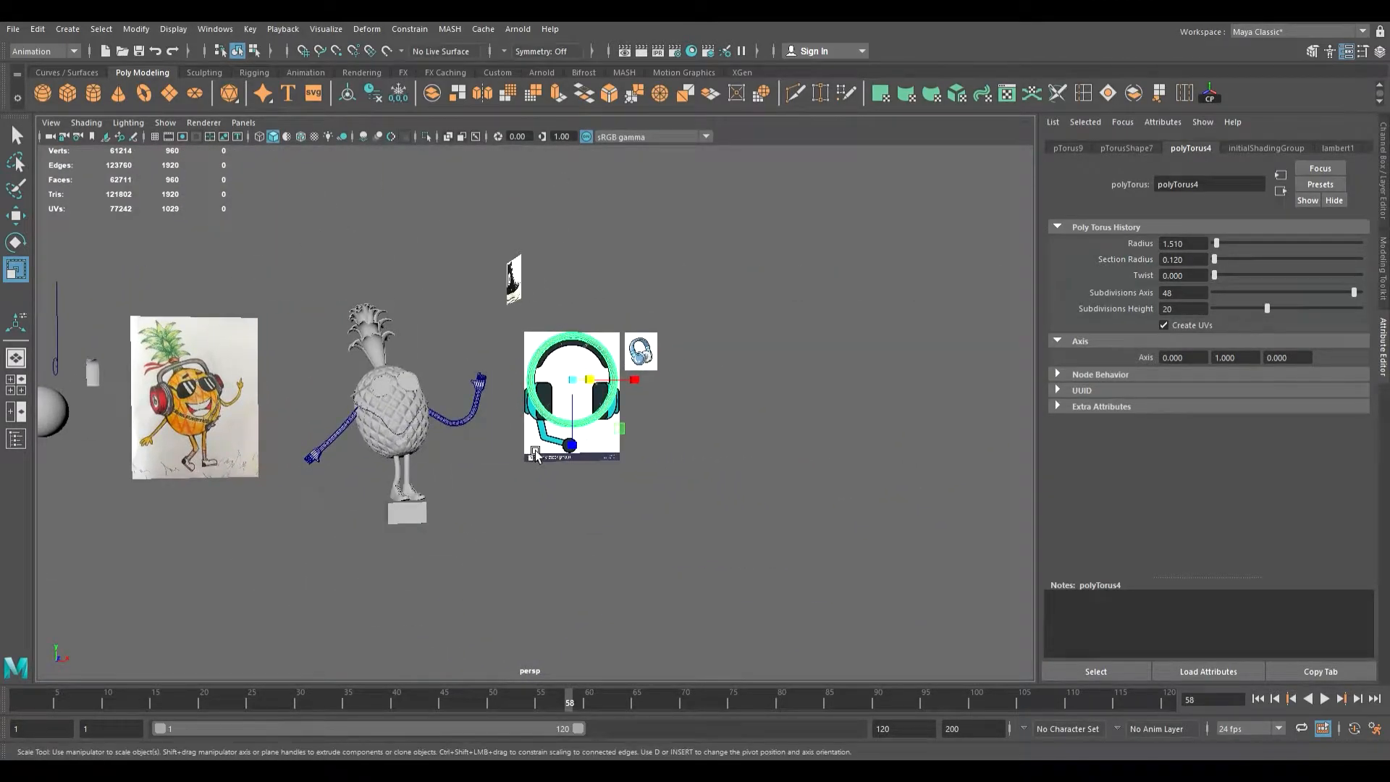
pyautogui.press('f')
# - Duplicate the headband torus in the front view and scale the copy down uniformly to follow the dark inner padding
pyautogui.press('space')
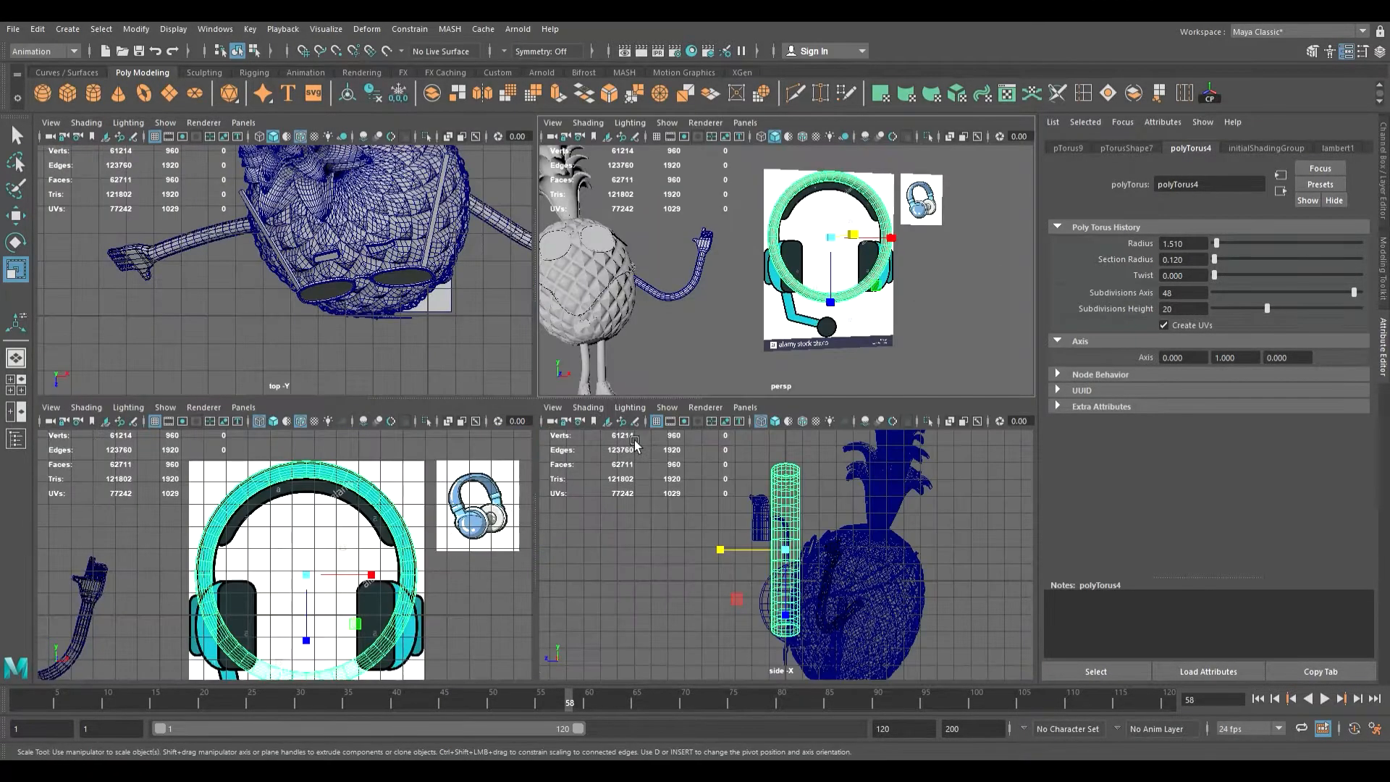
pyautogui.press('space')
pyautogui.scroll(3, 721, 453)
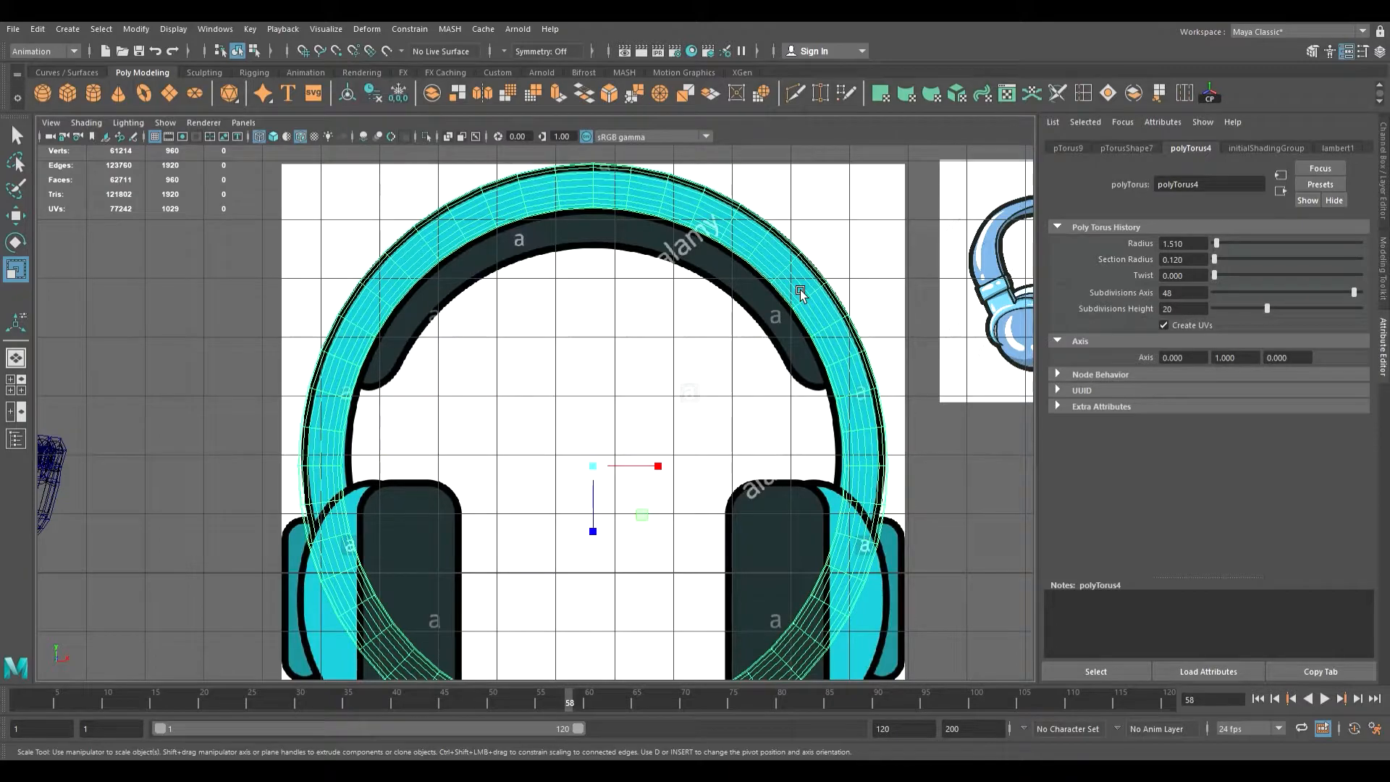
pyautogui.hotkey('ctrl', 'd')
pyautogui.press('w')
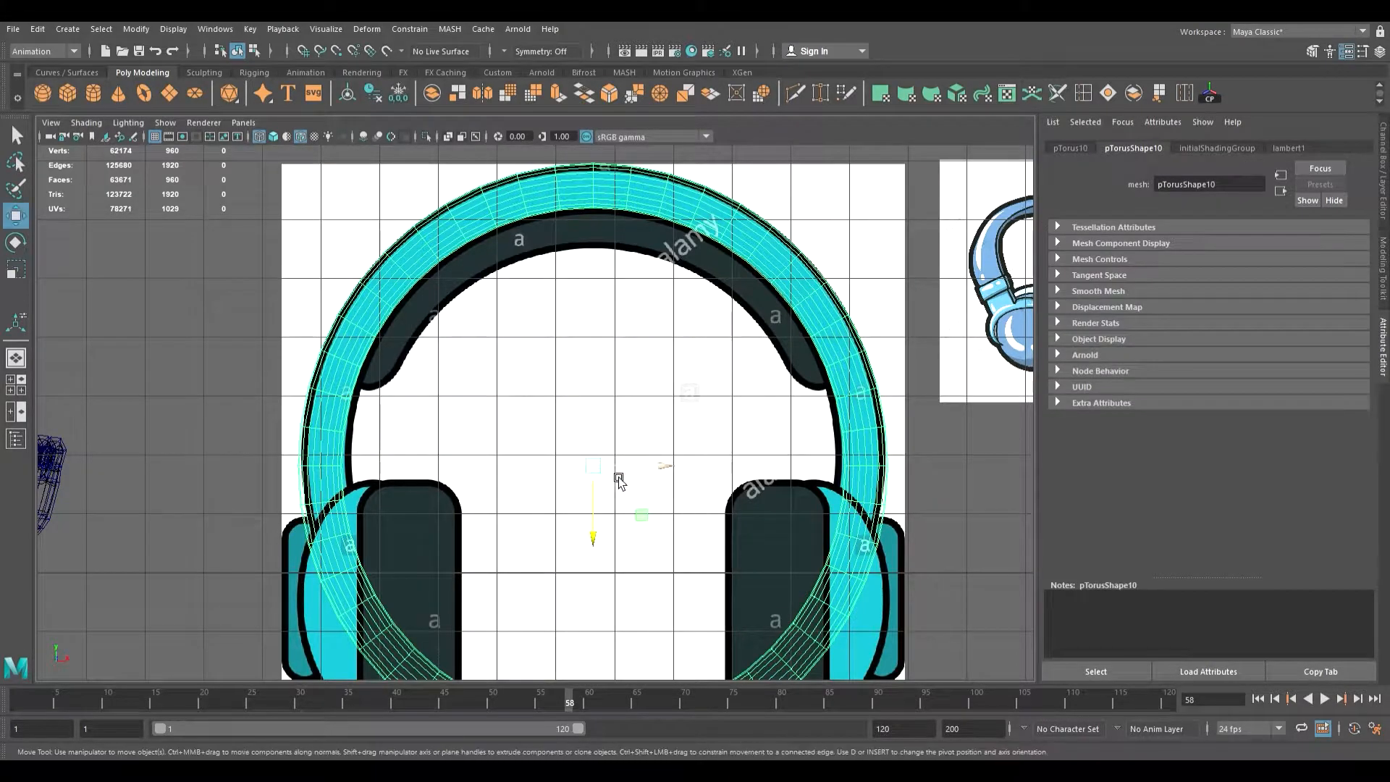
pyautogui.moveTo(608, 531)
pyautogui.mouseDown()
pyautogui.moveTo(598, 577)
pyautogui.moveTo(602, 529)
pyautogui.mouseUp()
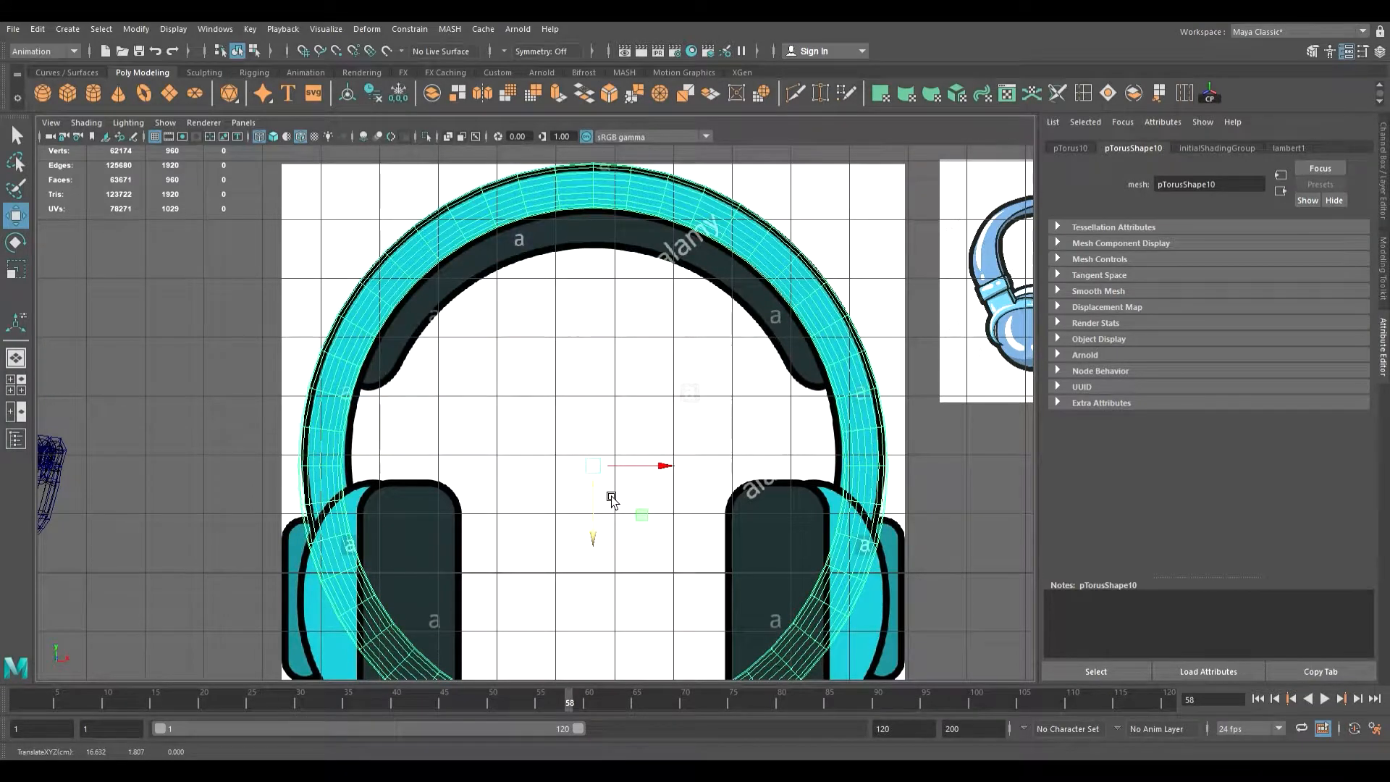
pyautogui.press('r')
pyautogui.moveTo(593, 467); pyautogui.dragTo(541, 490)
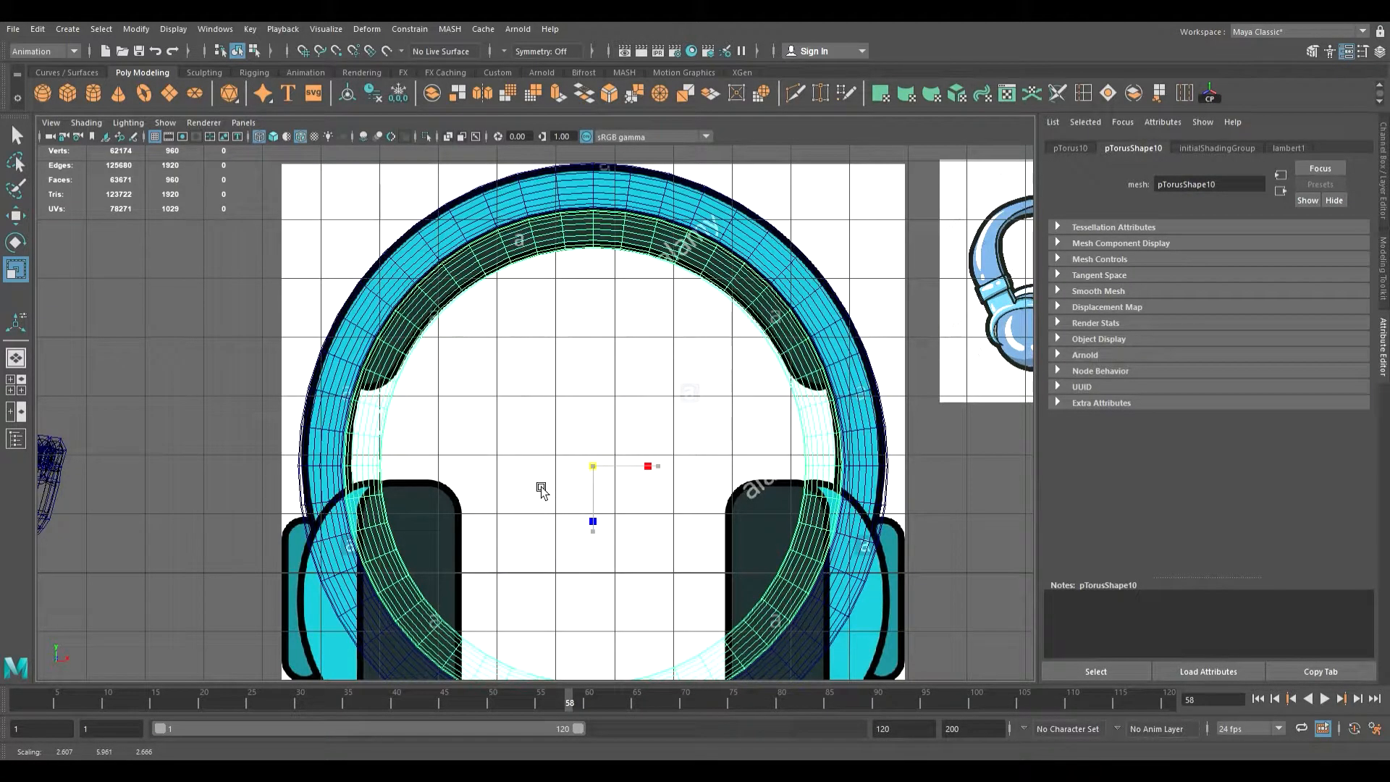
pyautogui.scroll(2, 524, 446)
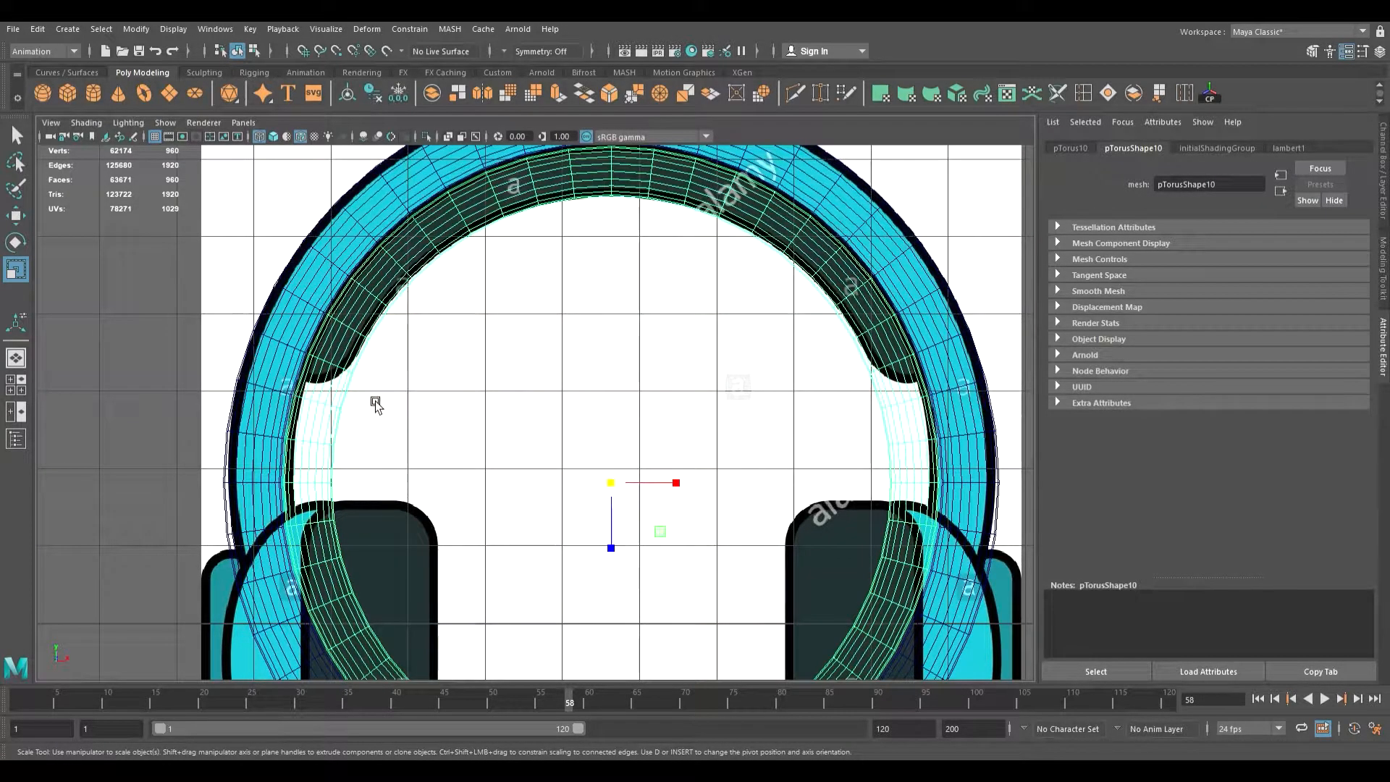
pyautogui.click(432, 142)
pyautogui.click(432, 142)
pyautogui.click(335, 424)
pyautogui.scroll(-5, 340, 425)
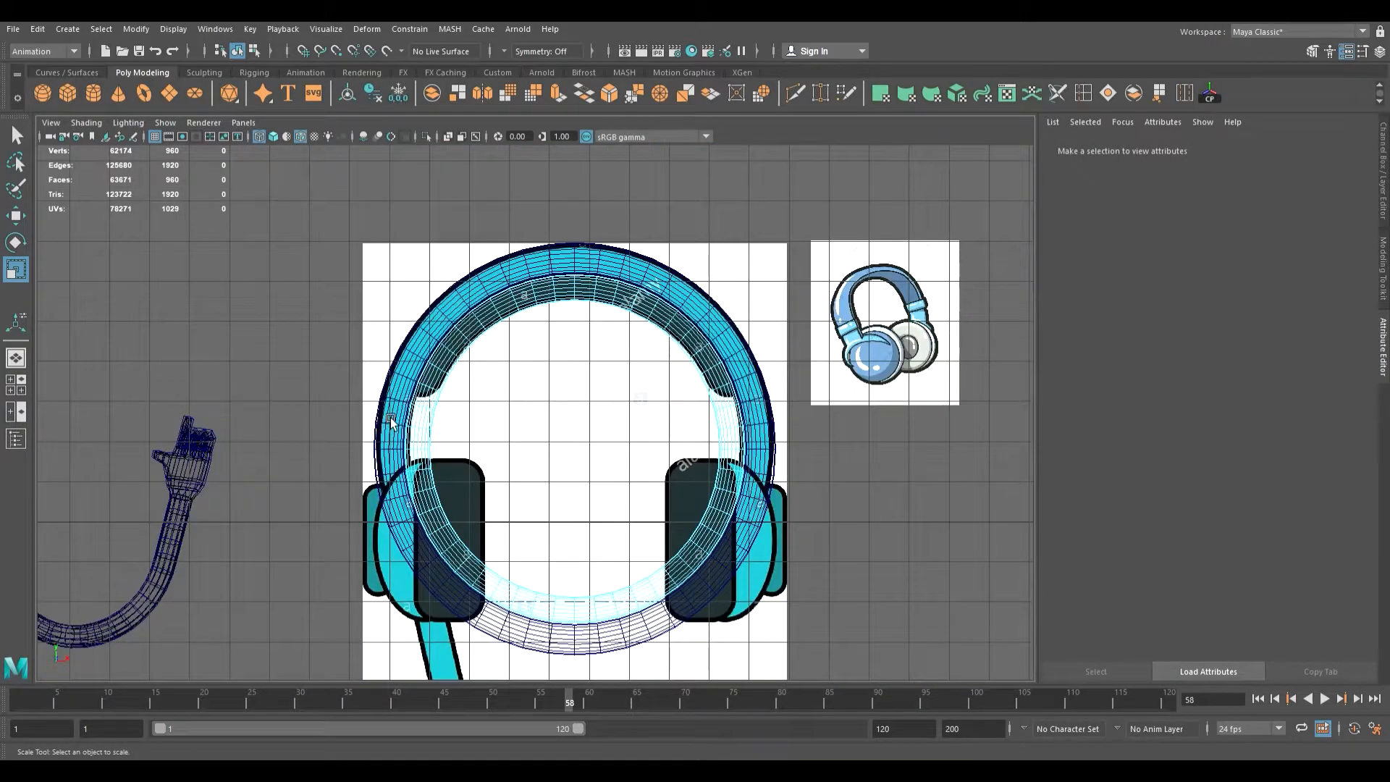
# - Delete the lower faces of the inner torus, keeping only the upper arc as the headband pad
pyautogui.moveTo(375, 410); pyautogui.dragTo(873, 667)
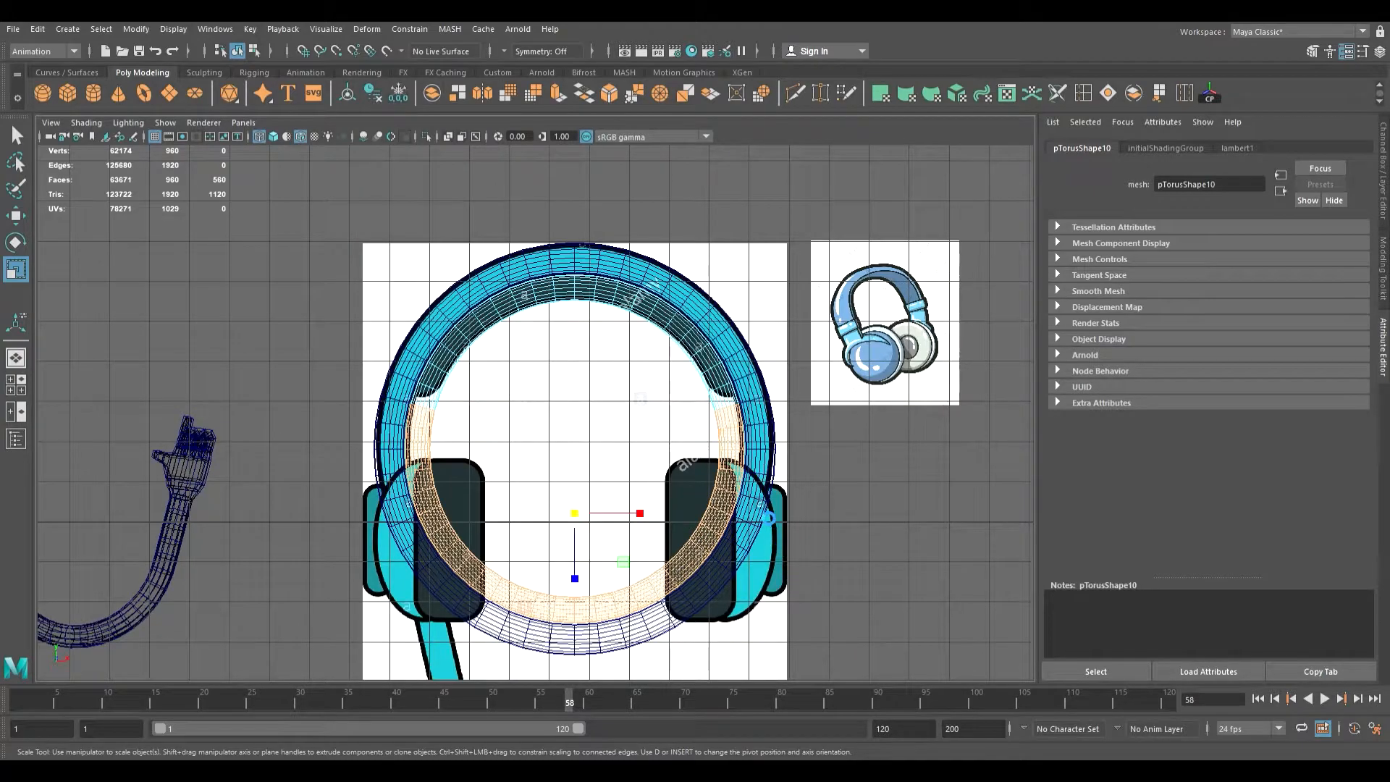
pyautogui.click(769, 518)
pyautogui.press('space')
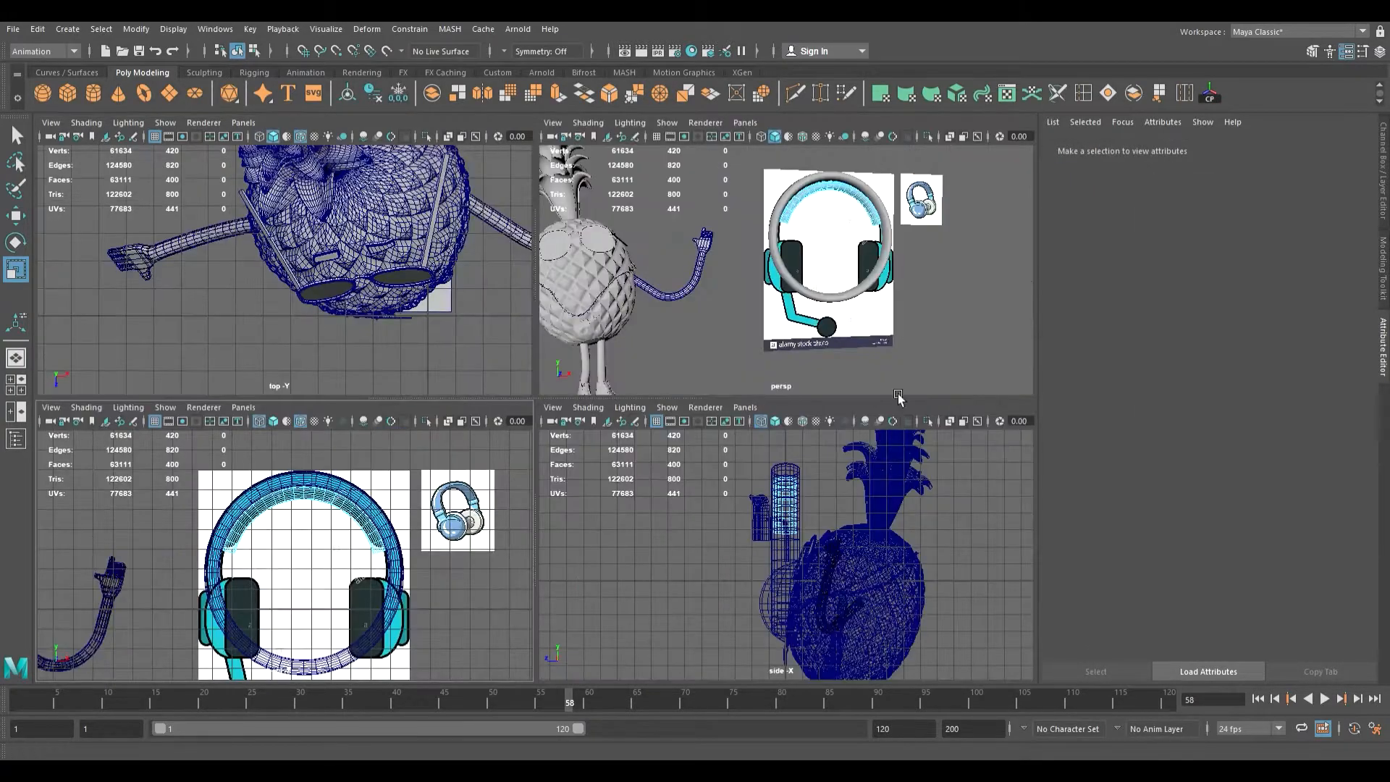
pyautogui.press('space')
# - Select the open border edges at the pad arc's end beside the headphone reference and close them with Fill Hole
pyautogui.keyDown('alt'); pyautogui.moveTo(782, 332); pyautogui.dragTo(724, 268); pyautogui.keyUp('alt')
pyautogui.keyDown('alt'); pyautogui.moveTo(712, 270); pyautogui.dragTo(574, 491, button='middle'); pyautogui.keyUp('alt')
pyautogui.keyDown('alt'); pyautogui.moveTo(574, 490); pyautogui.dragTo(897, 523, button='right'); pyautogui.keyUp('alt')
pyautogui.keyDown('alt'); pyautogui.moveTo(897, 523); pyautogui.dragTo(784, 396); pyautogui.keyUp('alt')
pyautogui.keyDown('alt'); pyautogui.moveTo(688, 444); pyautogui.dragTo(867, 461, button='right'); pyautogui.keyUp('alt')
pyautogui.keyDown('alt'); pyautogui.moveTo(842, 451); pyautogui.dragTo(787, 432, button='middle'); pyautogui.keyUp('alt')
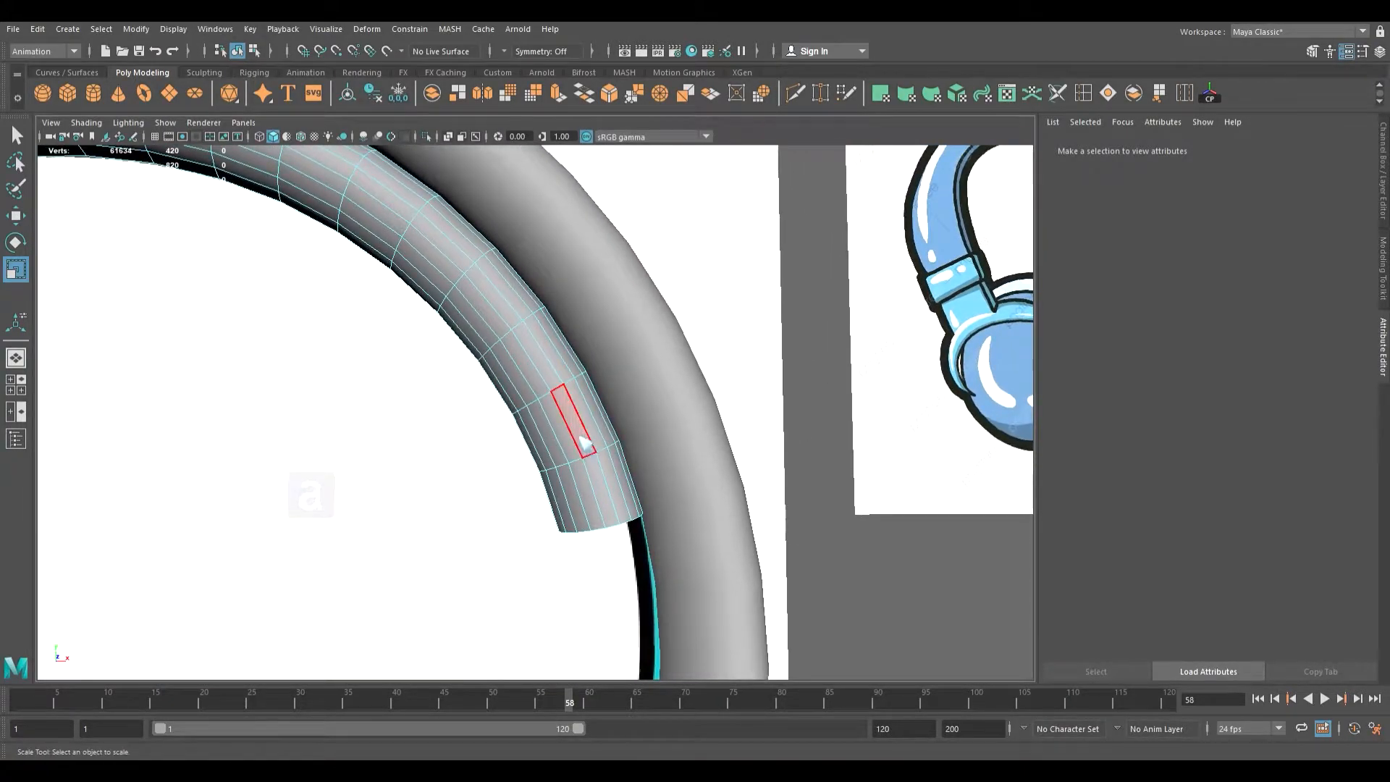
pyautogui.keyDown('alt'); pyautogui.moveTo(592, 424); pyautogui.dragTo(570, 379); pyautogui.keyUp('alt')
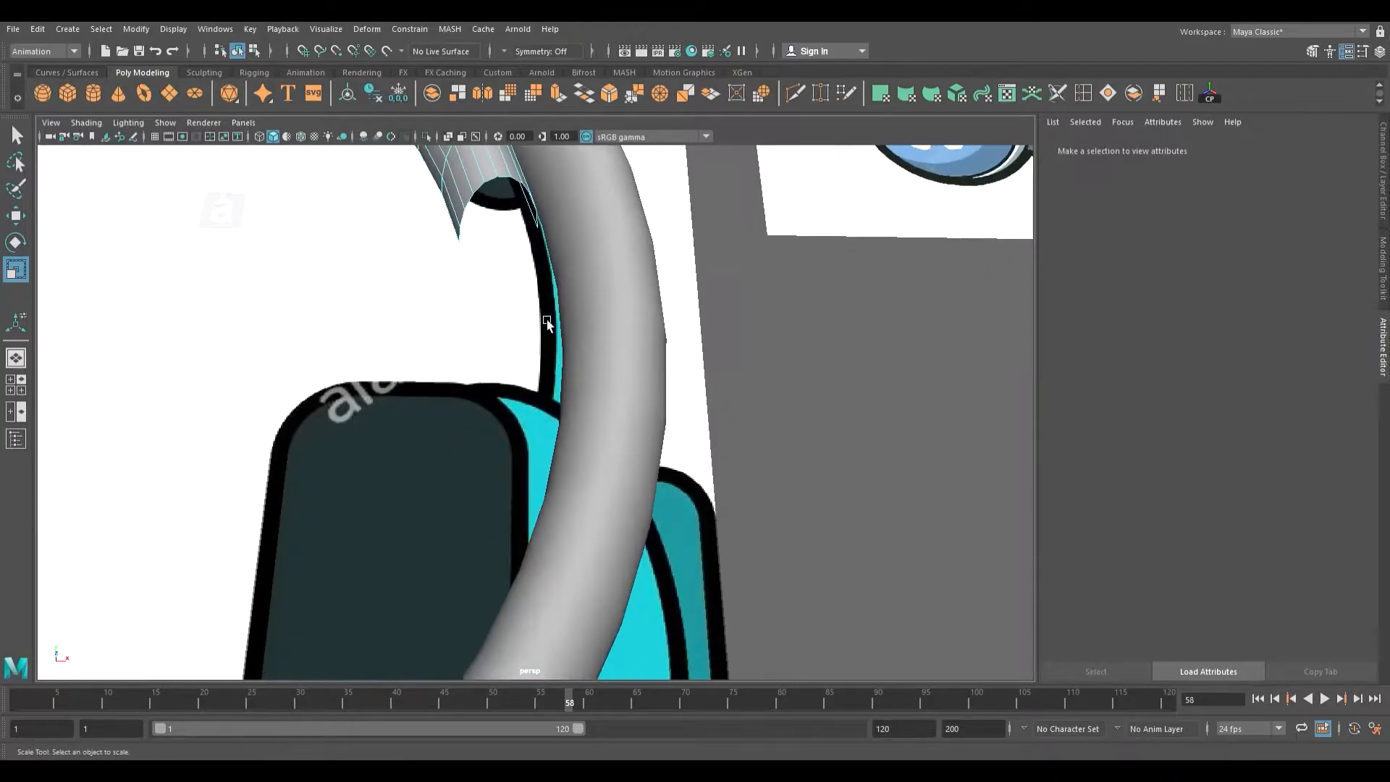
pyautogui.keyDown('alt'); pyautogui.moveTo(547, 324); pyautogui.dragTo(547, 401, button='middle'); pyautogui.keyUp('alt')
pyautogui.doubleClick(507, 265)
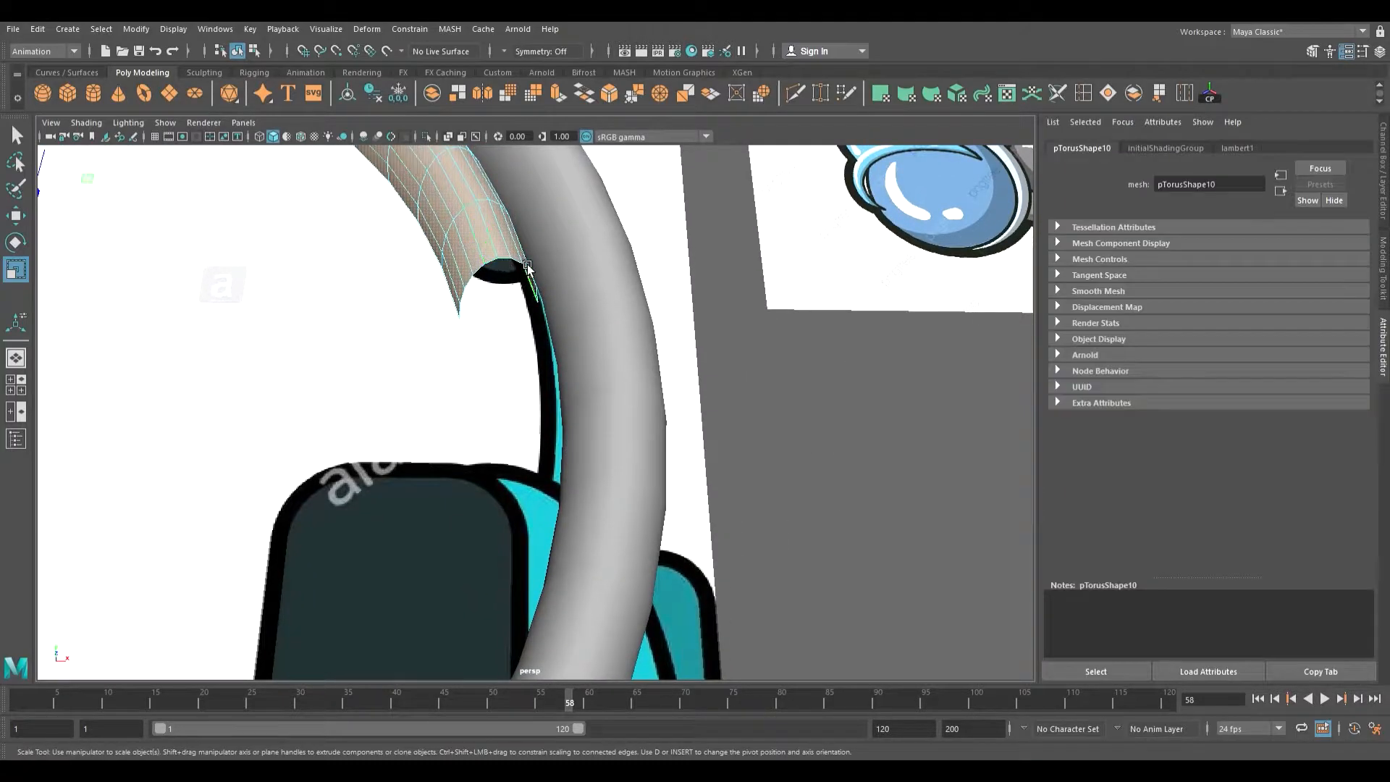
pyautogui.click(510, 283)
pyautogui.click(512, 265)
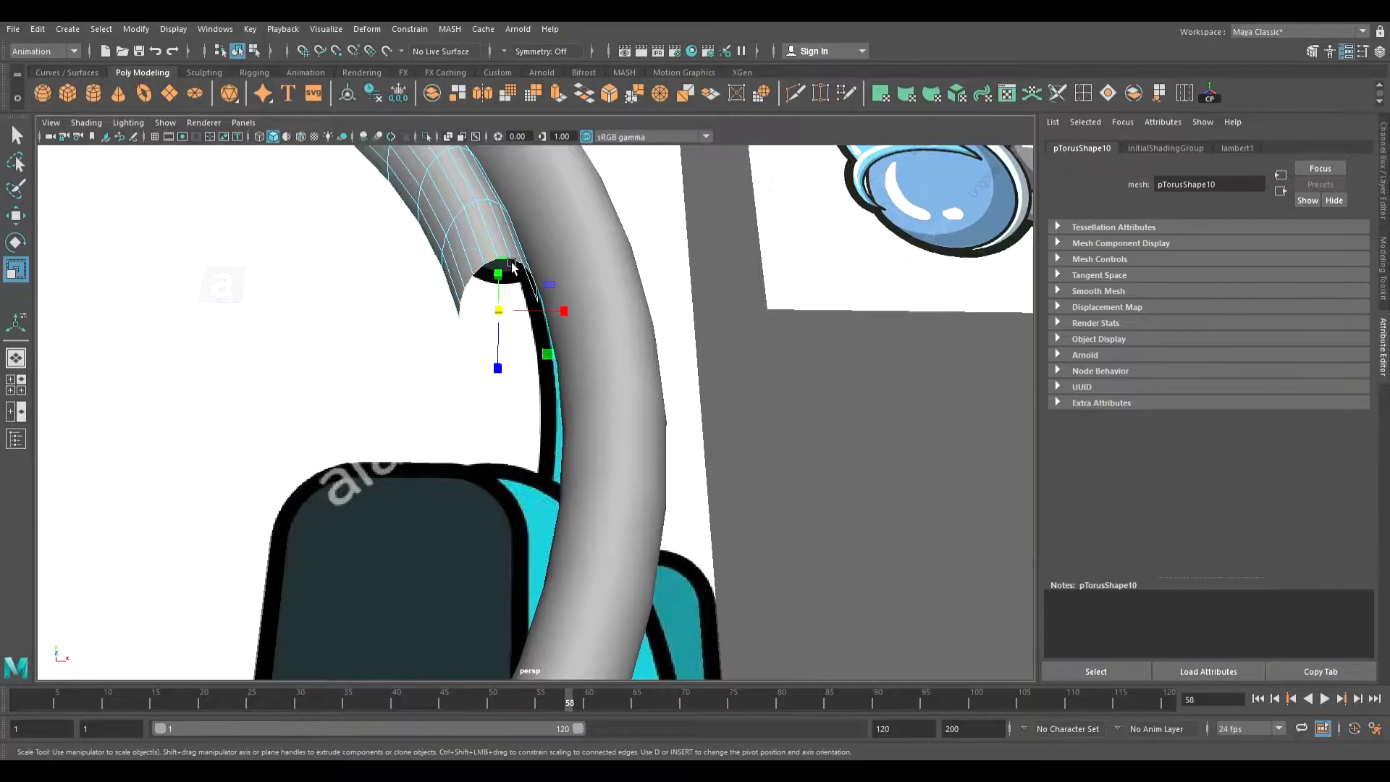
pyautogui.click(1114, 97)
pyautogui.press('w')
# - Fill the open border at the pad arc's opposite end and return to the Select Tool
pyautogui.keyDown('alt'); pyautogui.moveTo(869, 249); pyautogui.dragTo(410, 244, button='right'); pyautogui.keyUp('alt')
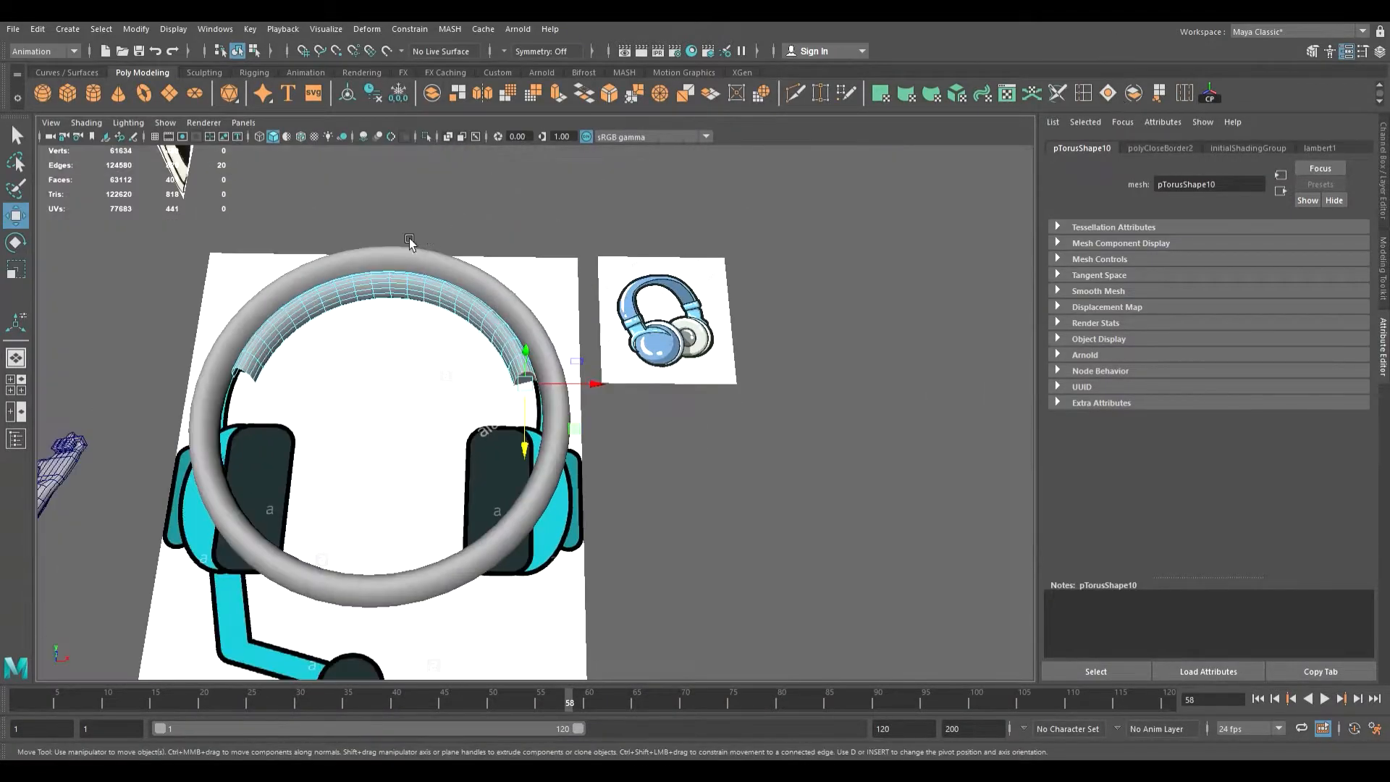
pyautogui.keyDown('alt'); pyautogui.moveTo(307, 338); pyautogui.dragTo(552, 293, button='middle'); pyautogui.keyUp('alt')
pyautogui.keyDown('alt'); pyautogui.moveTo(502, 345); pyautogui.dragTo(901, 310, button='right'); pyautogui.keyUp('alt')
pyautogui.keyDown('alt'); pyautogui.moveTo(503, 209); pyautogui.dragTo(604, 370, button='middle'); pyautogui.keyUp('alt')
pyautogui.keyDown('alt'); pyautogui.moveTo(470, 347); pyautogui.dragTo(749, 311, button='right'); pyautogui.keyUp('alt')
pyautogui.click(534, 182)
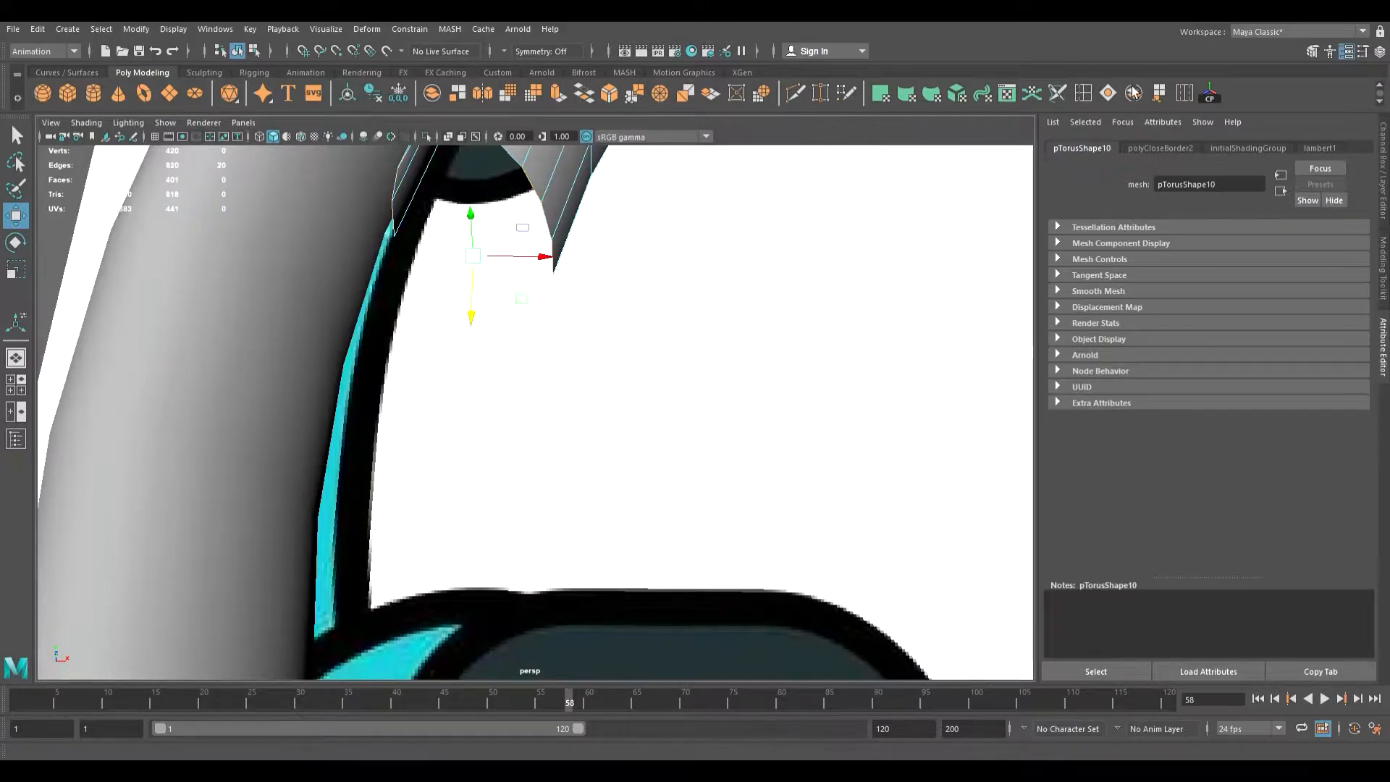
pyautogui.click(1118, 102)
pyautogui.keyDown('alt'); pyautogui.moveTo(934, 235); pyautogui.dragTo(652, 242, button='right'); pyautogui.keyUp('alt')
pyautogui.keyDown('alt'); pyautogui.moveTo(782, 235); pyautogui.dragTo(812, 270); pyautogui.keyUp('alt')
pyautogui.click(16, 134)
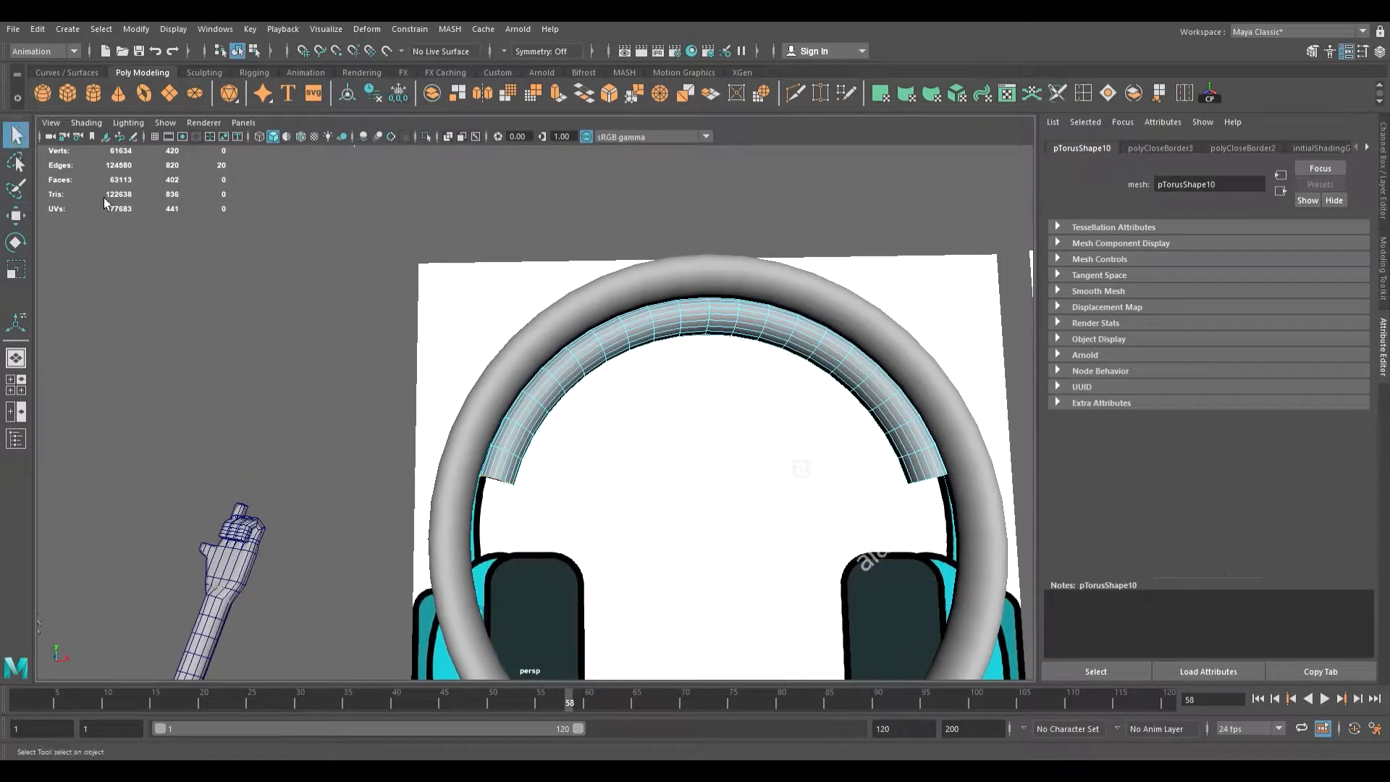
# - Examine the capped pad and the outer ring against the headphone reference in perspective and front views
pyautogui.keyDown('alt'); pyautogui.moveTo(635, 436); pyautogui.dragTo(666, 407); pyautogui.keyUp('alt')
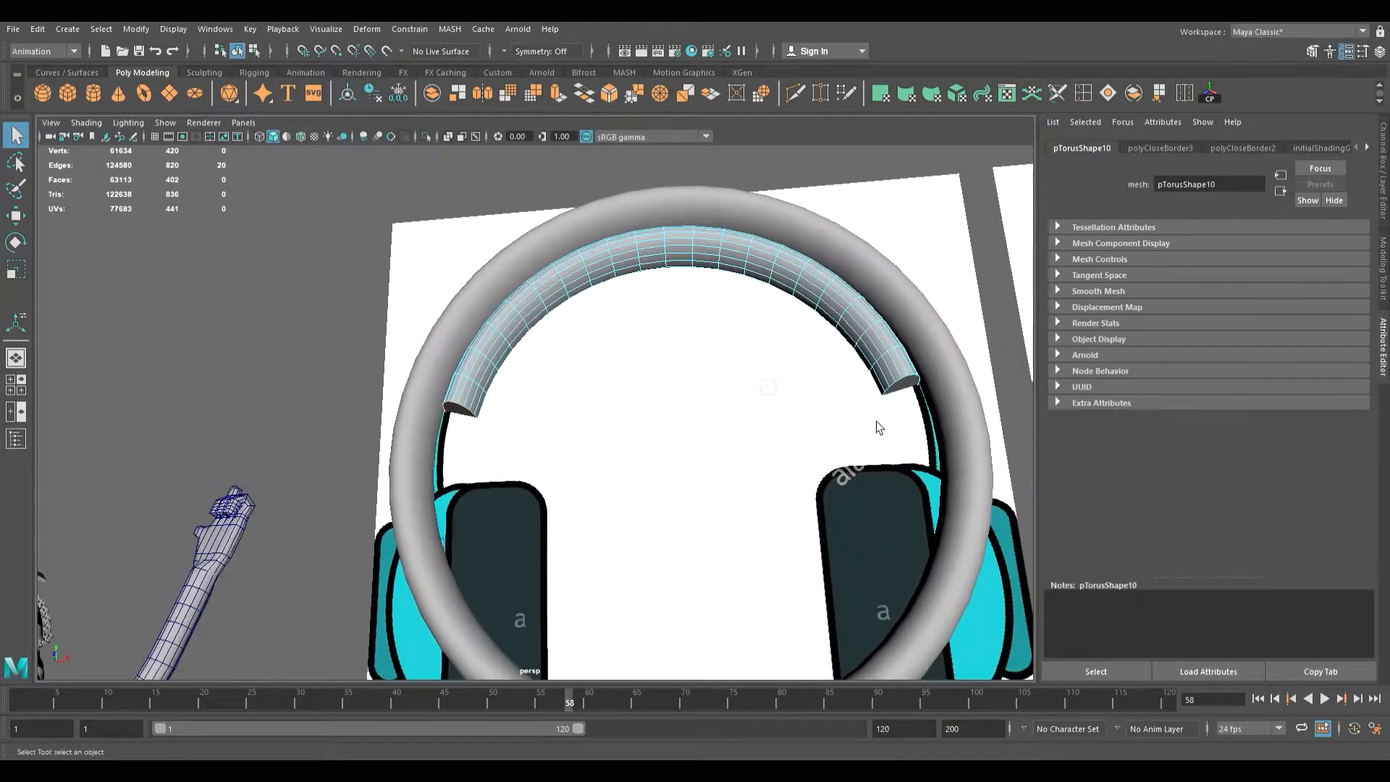
pyautogui.keyDown('alt'); pyautogui.moveTo(875, 419); pyautogui.dragTo(954, 439); pyautogui.keyUp('alt')
pyautogui.keyDown('alt'); pyautogui.moveTo(954, 439); pyautogui.dragTo(679, 438, button='middle'); pyautogui.keyUp('alt')
pyautogui.click(647, 346)
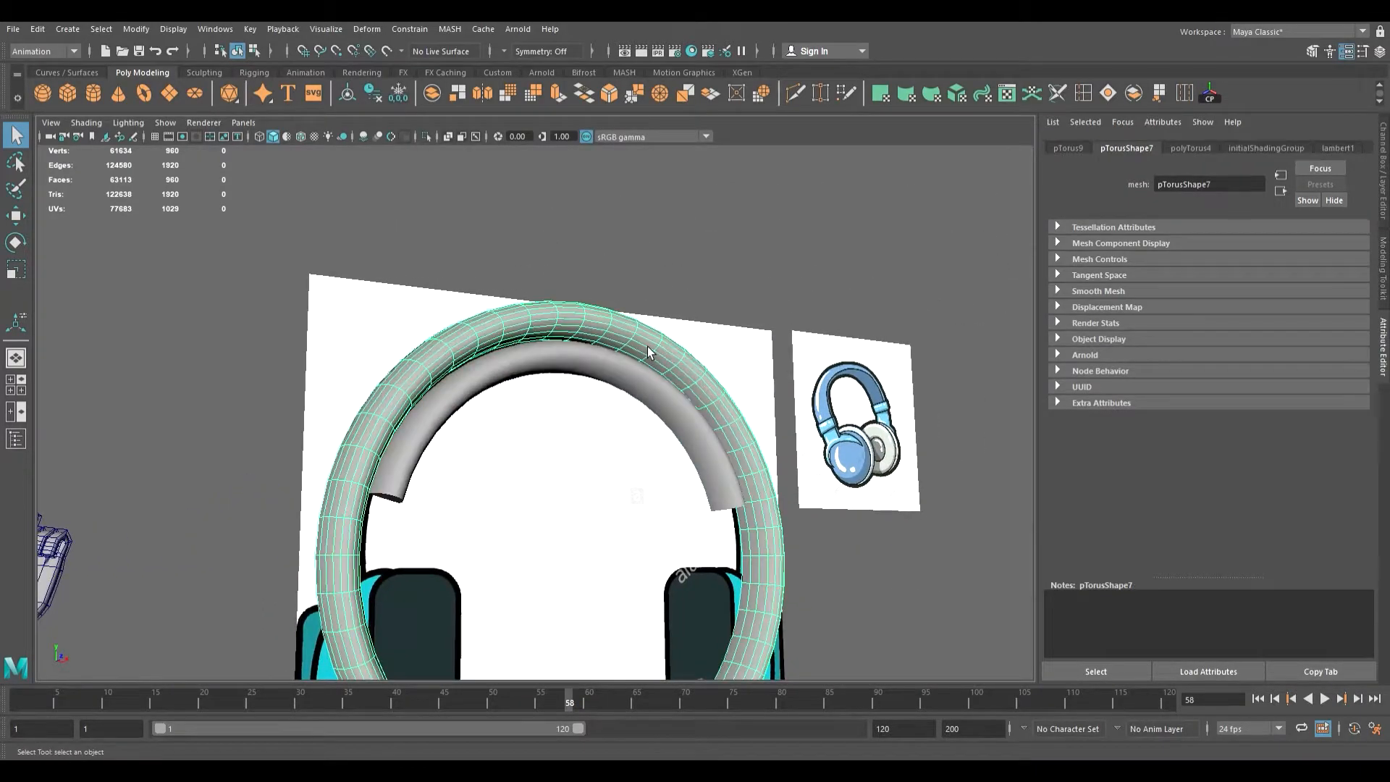
pyautogui.keyDown('alt'); pyautogui.moveTo(648, 346); pyautogui.dragTo(585, 363); pyautogui.keyUp('alt')
pyautogui.click(532, 397)
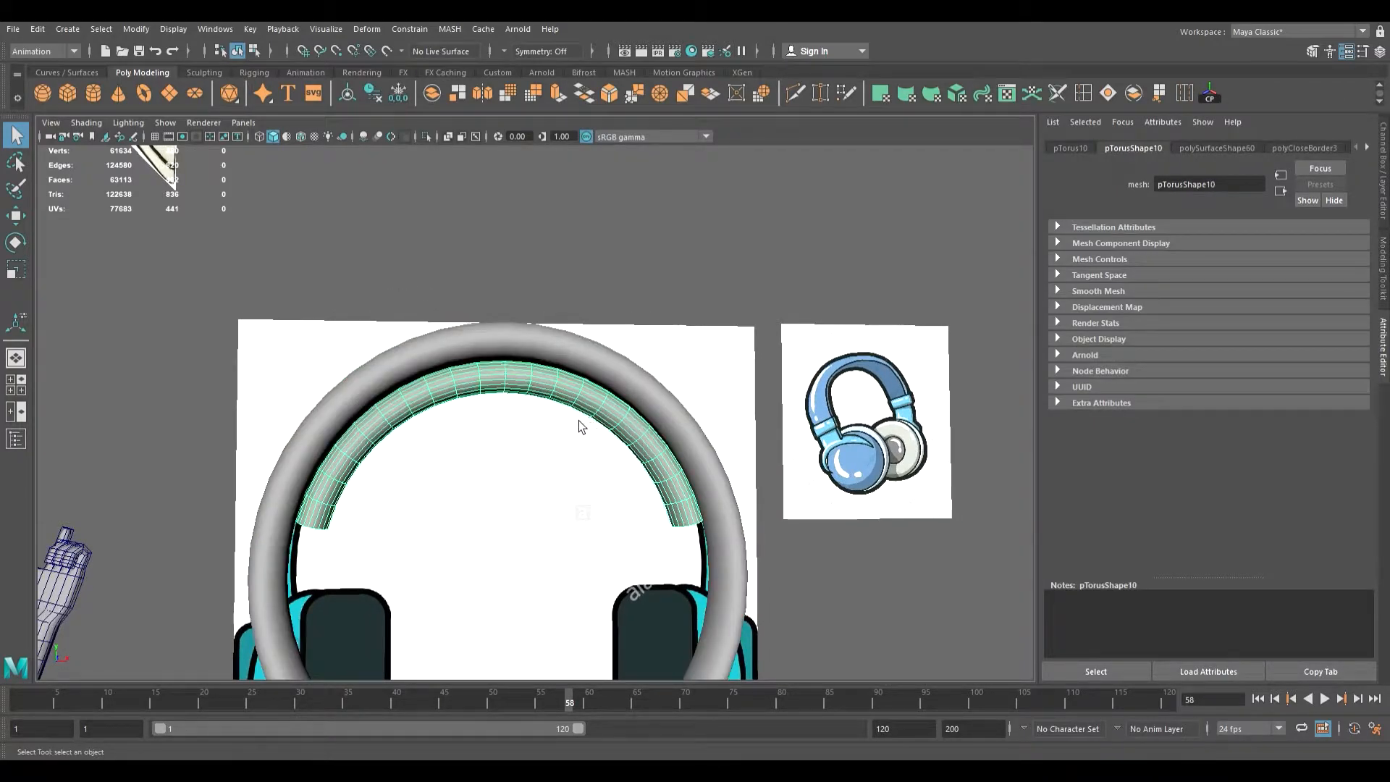
pyautogui.press('space')
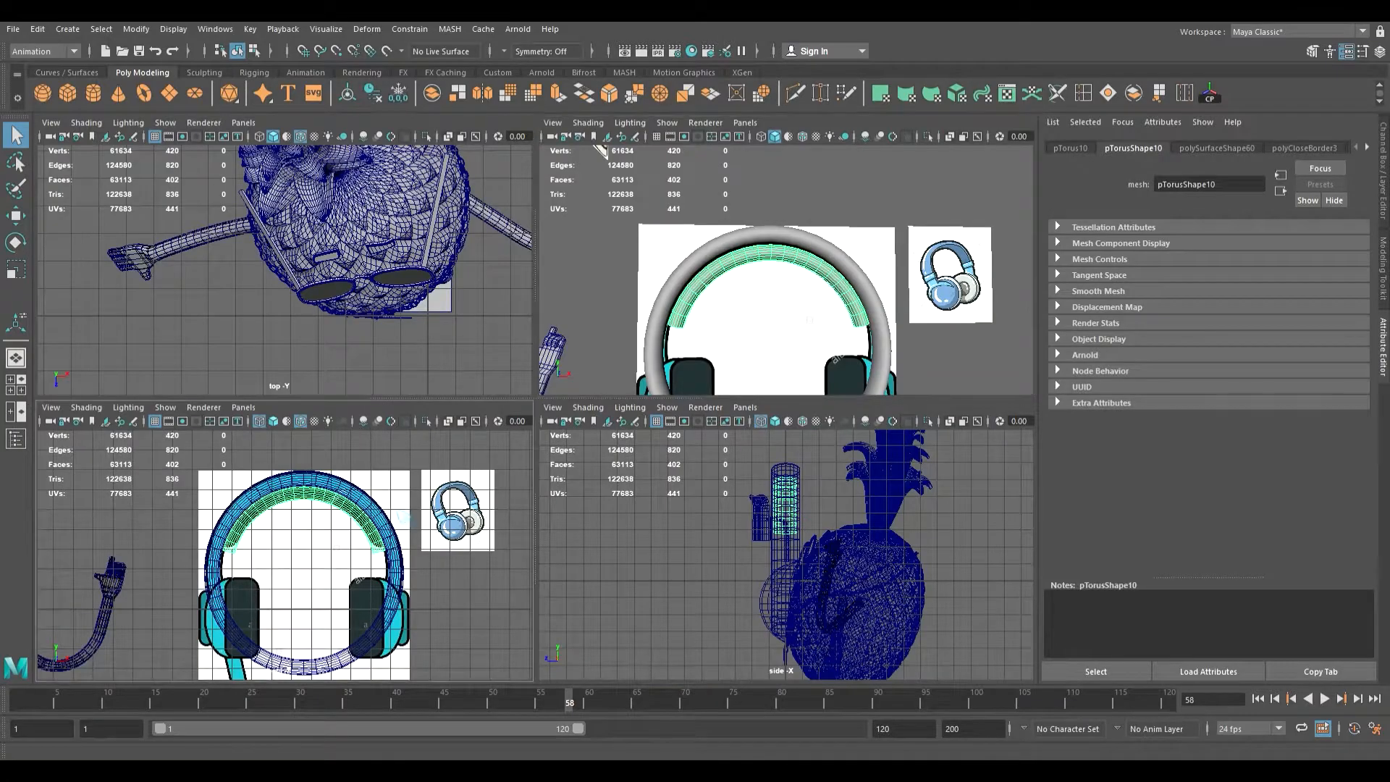
pyautogui.press('space')
pyautogui.scroll(3, 683, 433)
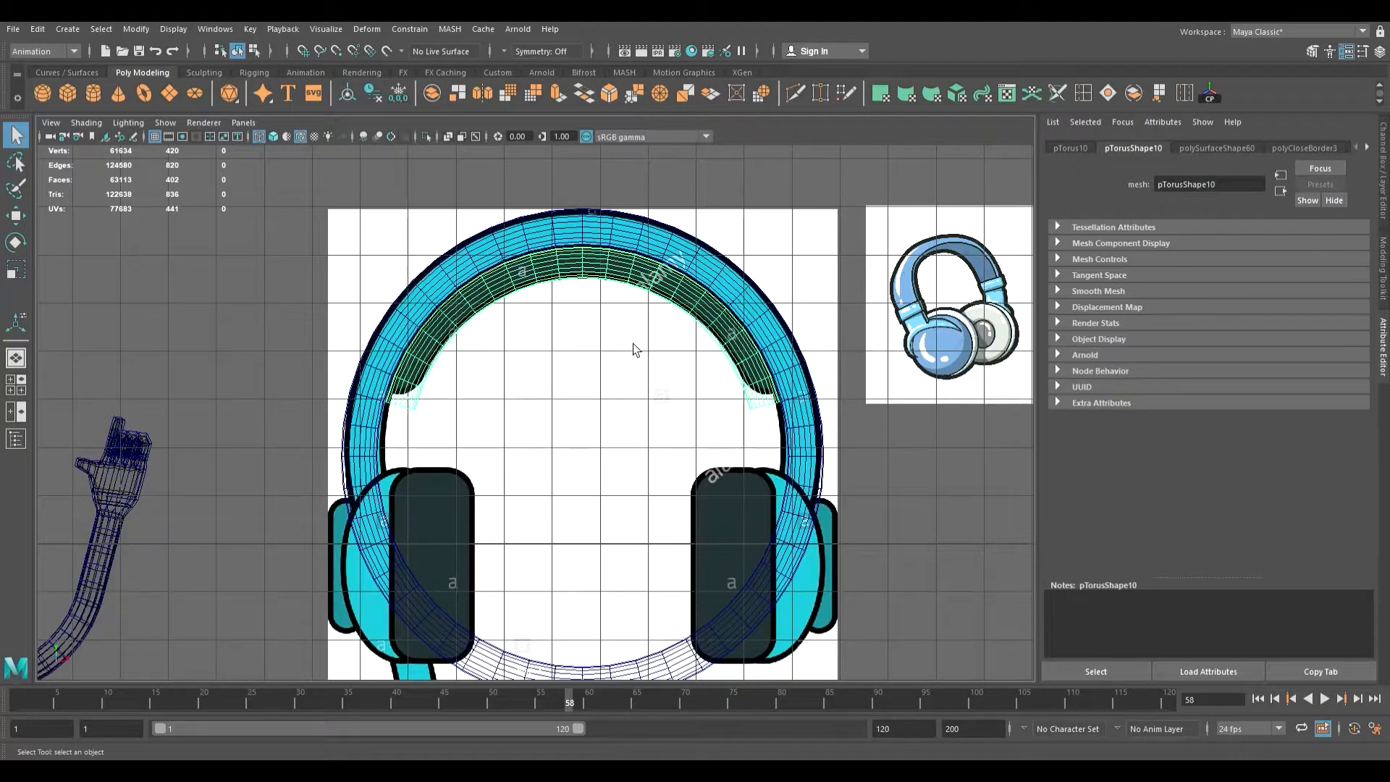
pyautogui.press('space')
pyautogui.press('space')
pyautogui.moveTo(706, 353)
pyautogui.keyDown('alt'); pyautogui.mouseDown()
pyautogui.moveTo(868, 347)
pyautogui.moveTo(684, 357)
pyautogui.mouseUp(); pyautogui.keyUp('alt')
# - Isolate the outer headband torus in the perspective view and switch it to edge selection
pyautogui.click(592, 372)
pyautogui.moveTo(590, 379)
pyautogui.keyDown('alt'); pyautogui.mouseDown()
pyautogui.moveTo(562, 386)
pyautogui.moveTo(605, 397)
pyautogui.mouseUp(); pyautogui.keyUp('alt')
pyautogui.keyDown('alt'); pyautogui.moveTo(605, 397); pyautogui.dragTo(698, 417, button='right'); pyautogui.keyUp('alt')
pyautogui.keyDown('alt'); pyautogui.moveTo(698, 416); pyautogui.dragTo(729, 408); pyautogui.keyUp('alt')
pyautogui.keyDown('alt'); pyautogui.moveTo(486, 352); pyautogui.dragTo(644, 372, button='right'); pyautogui.keyUp('alt')
pyautogui.keyDown('alt'); pyautogui.moveTo(561, 334); pyautogui.dragTo(794, 460, button='middle'); pyautogui.keyUp('alt')
pyautogui.keyDown('alt'); pyautogui.moveTo(440, 397); pyautogui.dragTo(409, 400); pyautogui.keyUp('alt')
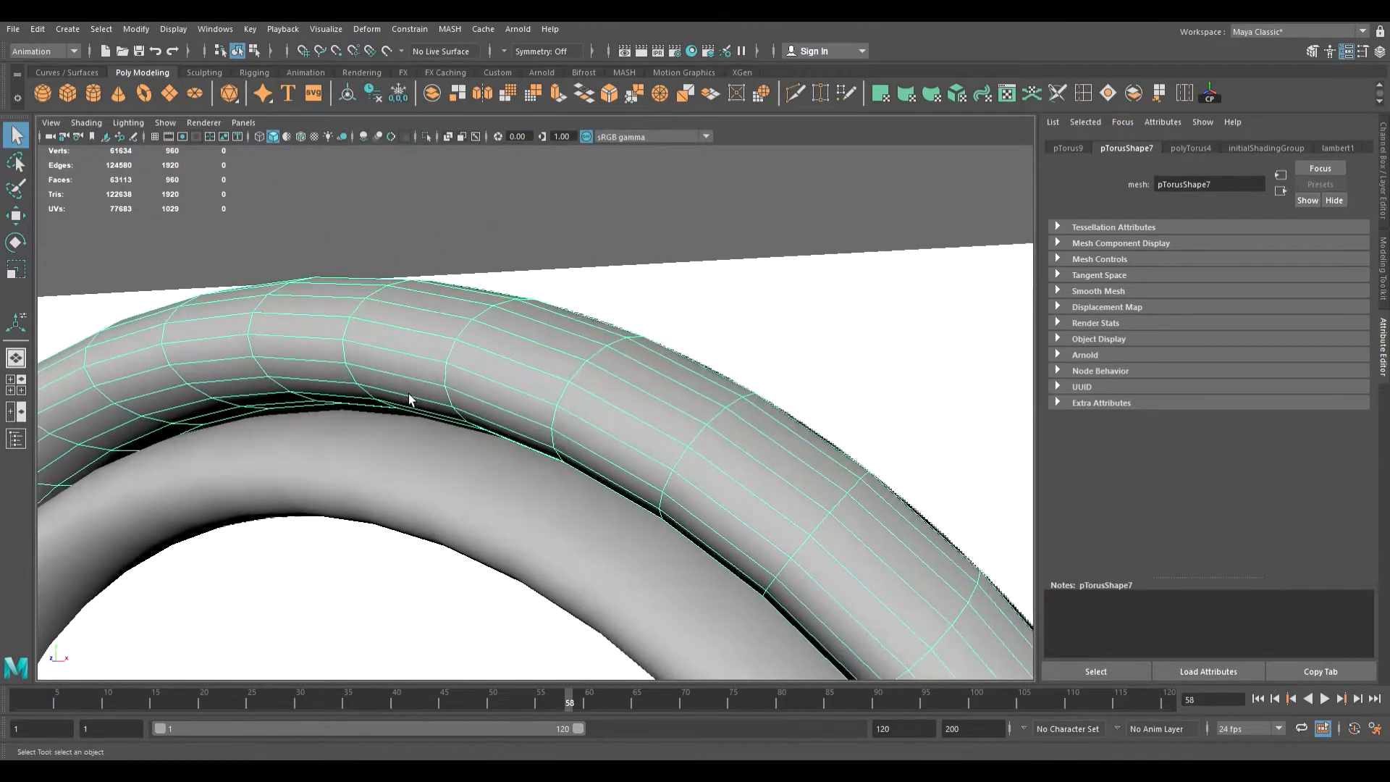
pyautogui.keyDown('alt'); pyautogui.moveTo(409, 400); pyautogui.dragTo(500, 398, button='middle'); pyautogui.keyUp('alt')
pyautogui.doubleClick(342, 361)
pyautogui.keyDown('alt'); pyautogui.moveTo(363, 372); pyautogui.dragTo(313, 383); pyautogui.keyUp('alt')
pyautogui.moveTo(238, 376); pyautogui.dragTo(312, 358, button='right')
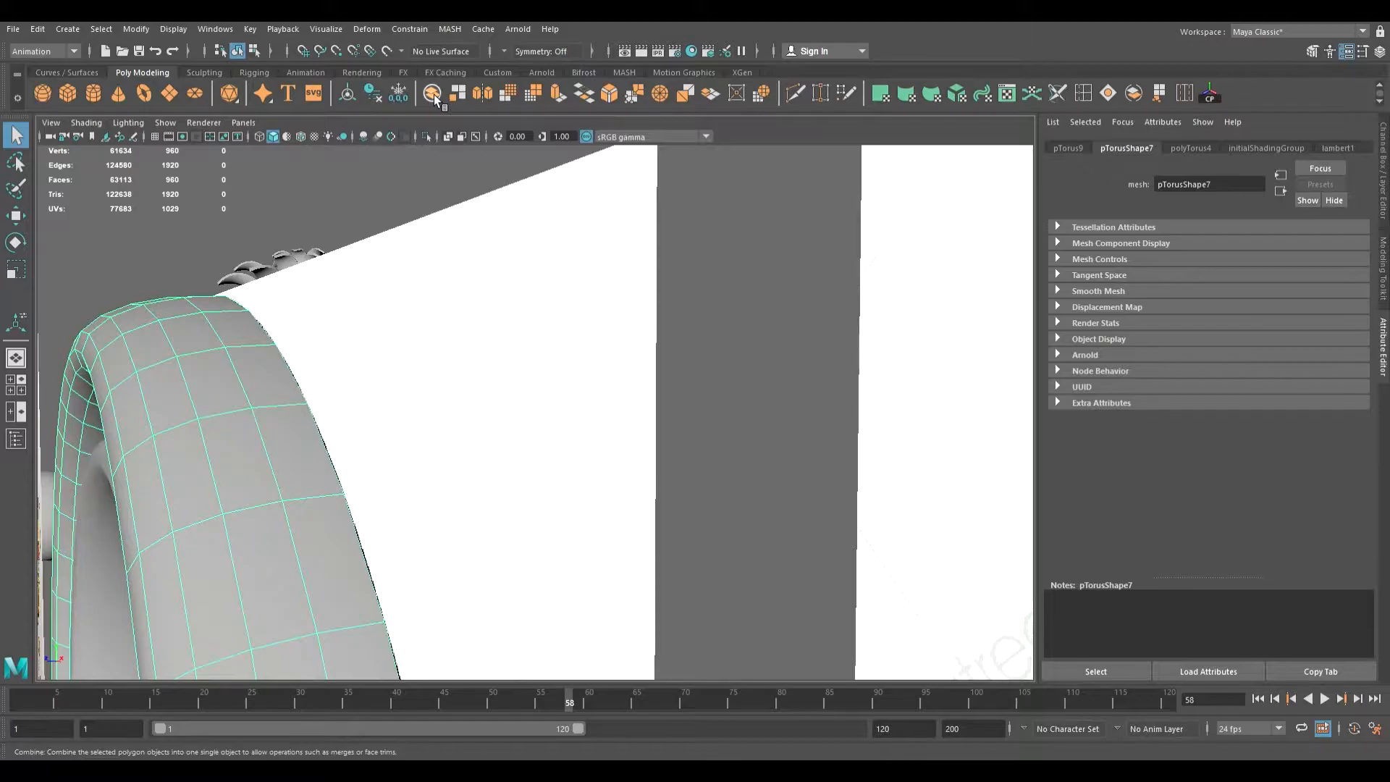
pyautogui.click(427, 138)
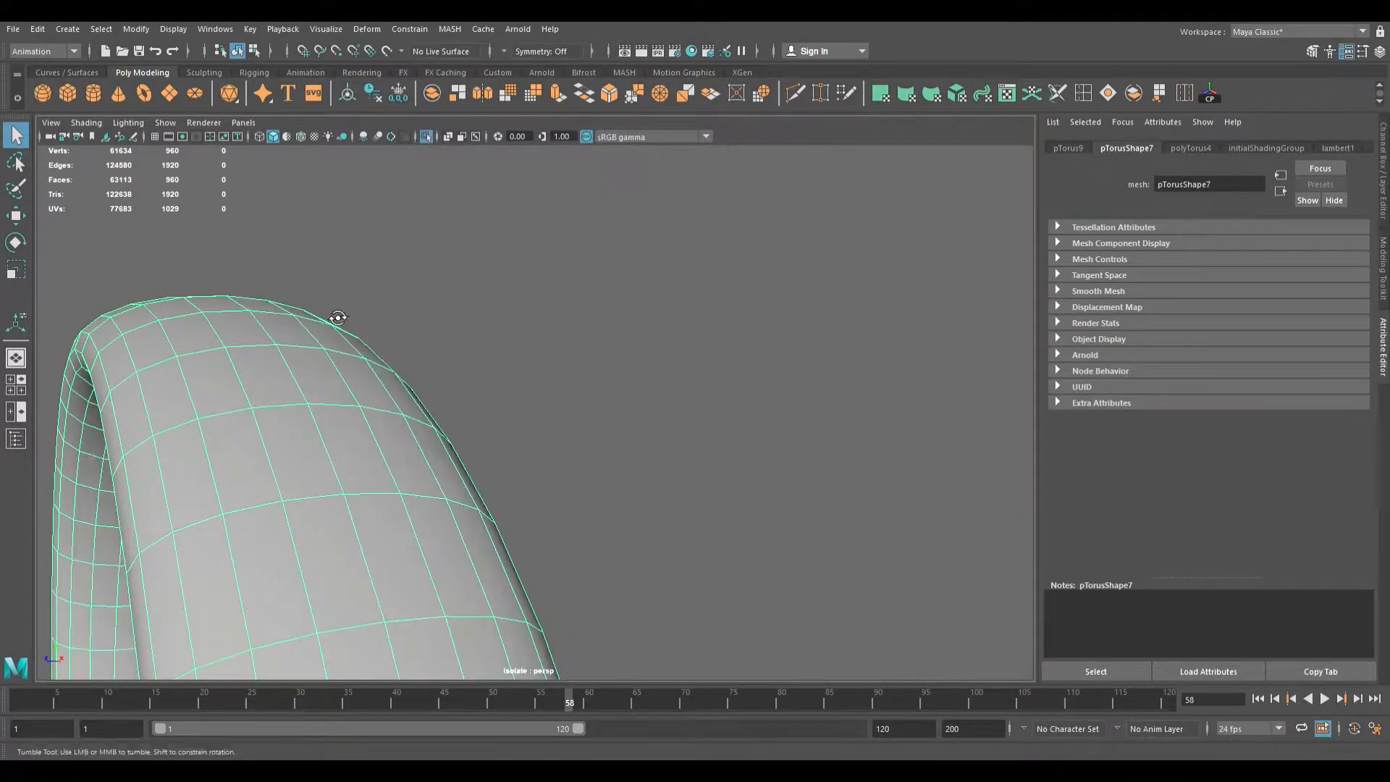
pyautogui.keyDown('alt'); pyautogui.moveTo(341, 318); pyautogui.dragTo(369, 303); pyautogui.keyUp('alt')
pyautogui.moveTo(374, 248); pyautogui.dragTo(372, 205, button='right')
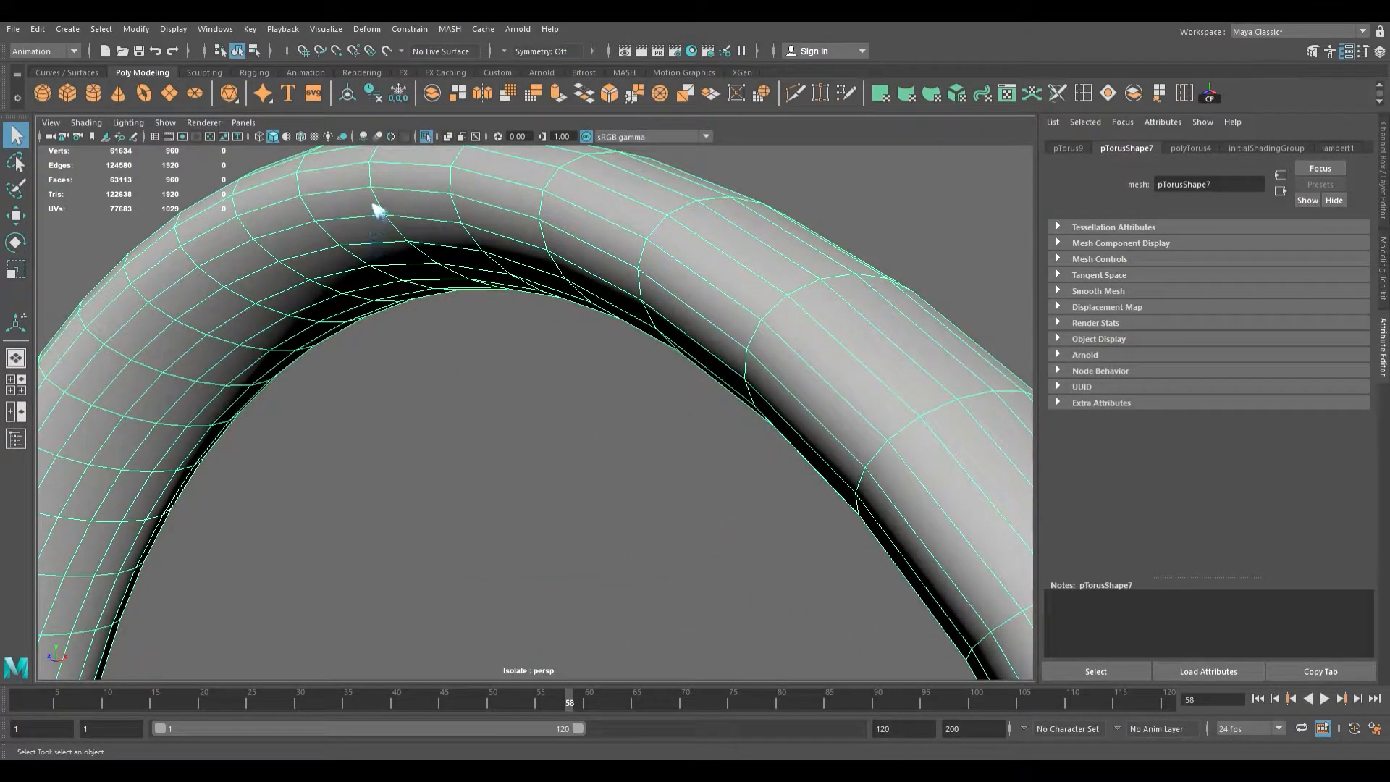
pyautogui.doubleClick(386, 246)
pyautogui.keyDown('shift'); pyautogui.doubleClick(393, 268); pyautogui.keyUp('shift')
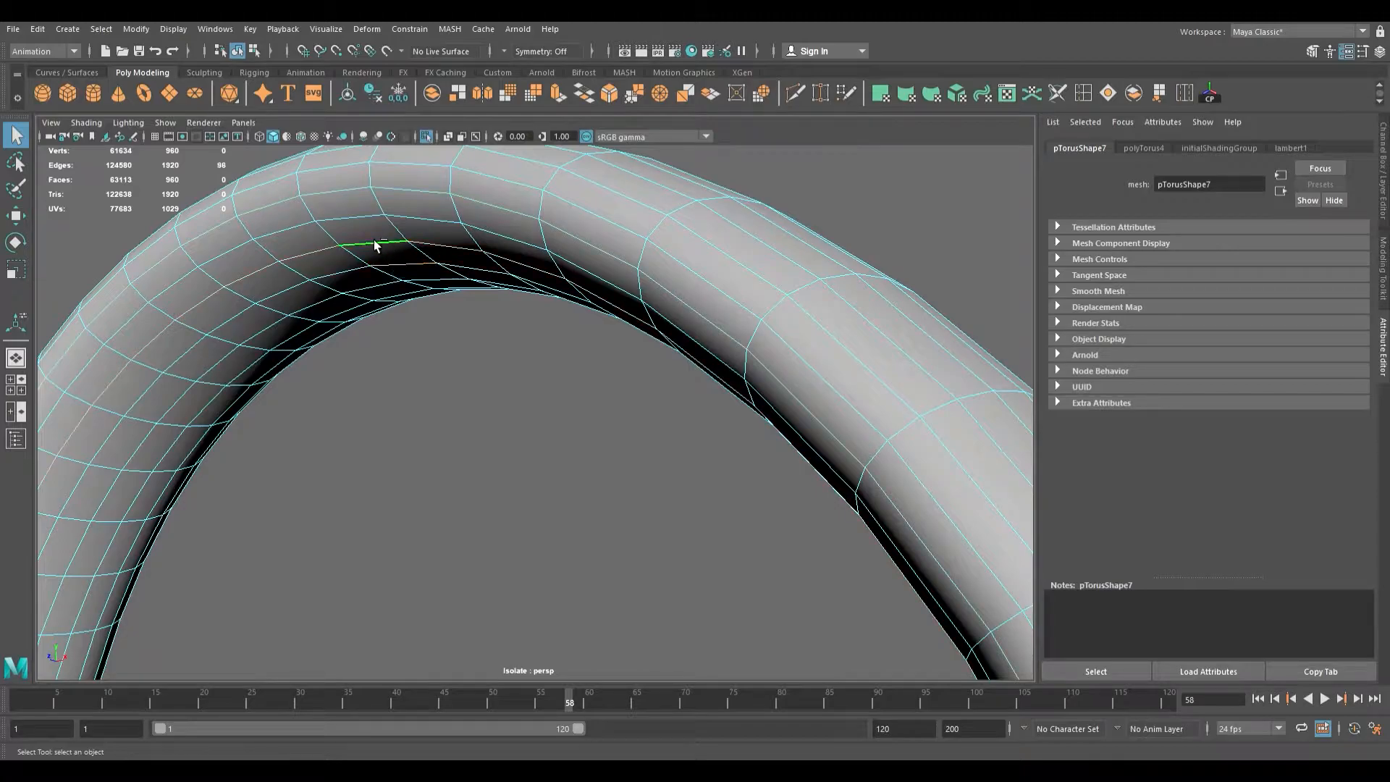
pyautogui.keyDown('shift'); pyautogui.doubleClick(363, 222); pyautogui.keyUp('shift')
pyautogui.keyDown('alt'); pyautogui.moveTo(363, 221); pyautogui.dragTo(423, 206); pyautogui.keyUp('alt')
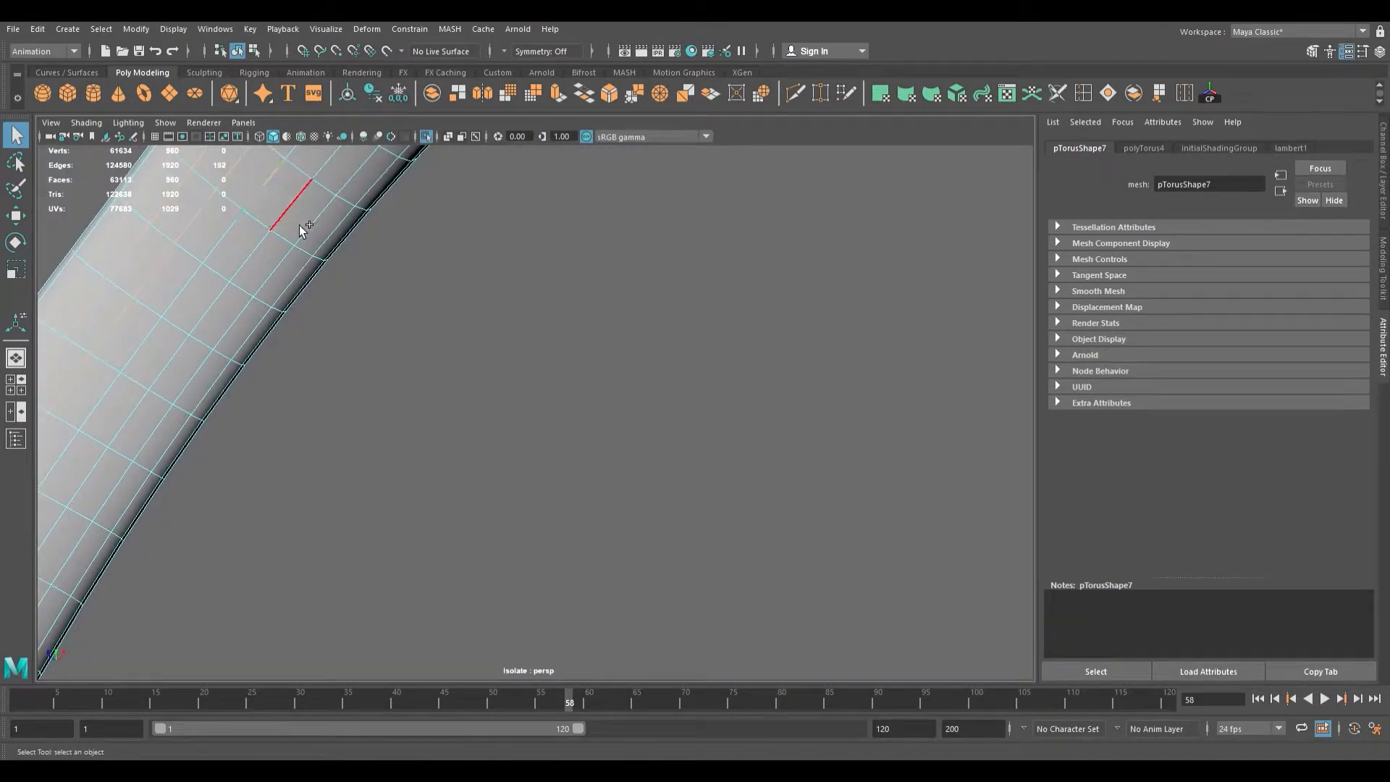
pyautogui.keyDown('shift'); pyautogui.doubleClick(317, 235); pyautogui.keyUp('shift')
pyautogui.keyDown('alt'); pyautogui.moveTo(317, 235); pyautogui.dragTo(348, 261); pyautogui.keyUp('alt')
pyautogui.keyDown('shift'); pyautogui.doubleClick(148, 220); pyautogui.keyUp('shift')
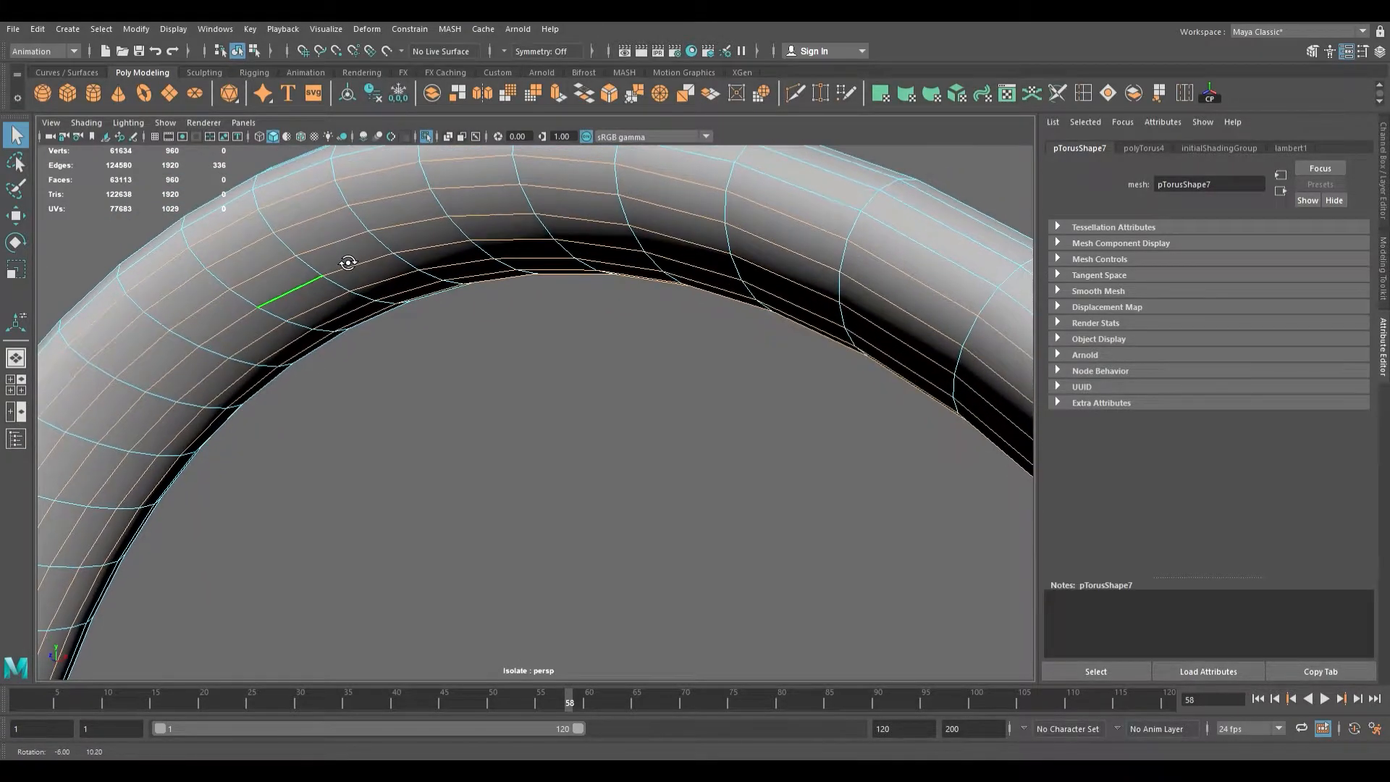
# - Delete nine neighbouring edge loops around the torus's inner side, leaving one wide flat inner band
pyautogui.doubleClick(205, 284)
pyautogui.keyDown('alt'); pyautogui.moveTo(174, 325); pyautogui.dragTo(208, 274); pyautogui.keyUp('alt')
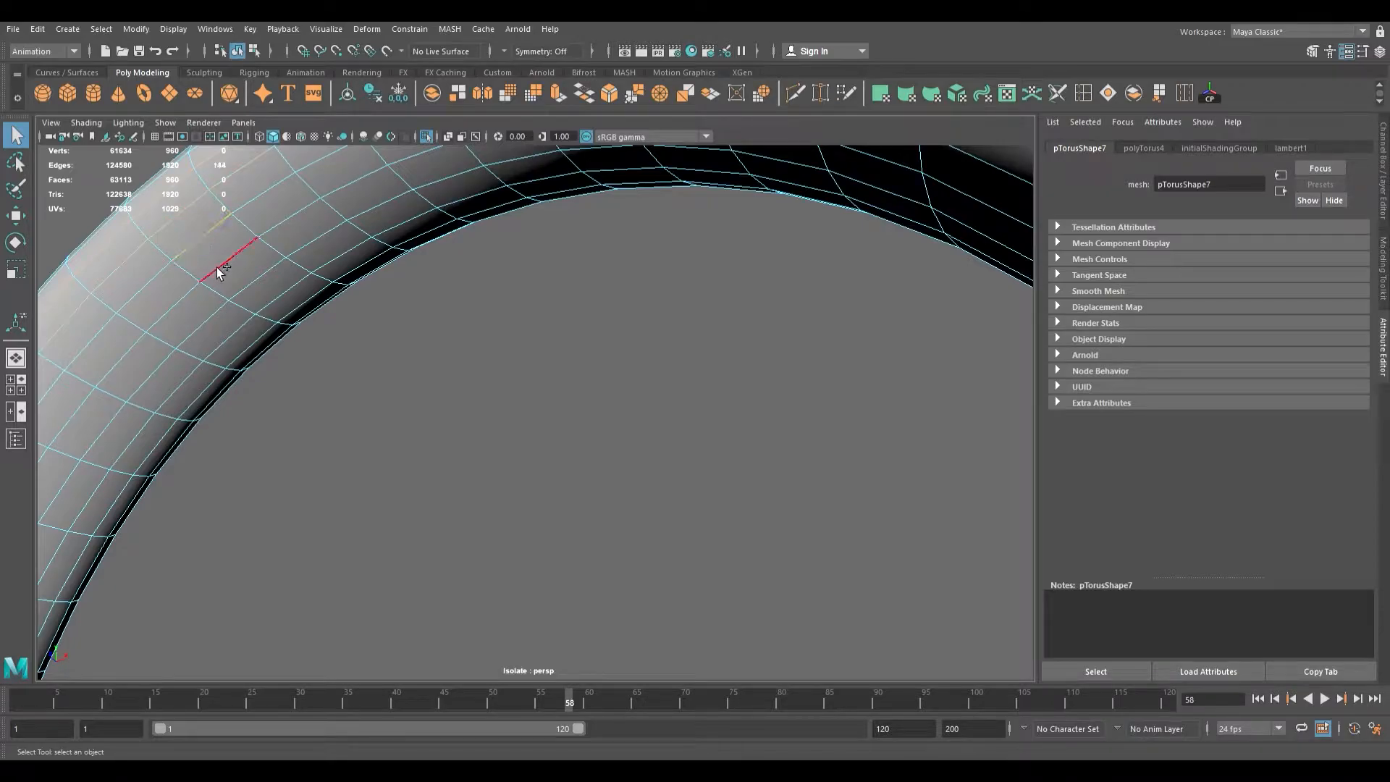
pyautogui.keyDown('shift'); pyautogui.doubleClick(255, 290); pyautogui.keyUp('shift')
pyautogui.keyDown('alt'); pyautogui.moveTo(255, 289); pyautogui.dragTo(280, 341); pyautogui.keyUp('alt')
pyautogui.keyDown('shift'); pyautogui.doubleClick(237, 384); pyautogui.keyUp('shift')
pyautogui.keyDown('shift'); pyautogui.doubleClick(262, 386); pyautogui.keyUp('shift')
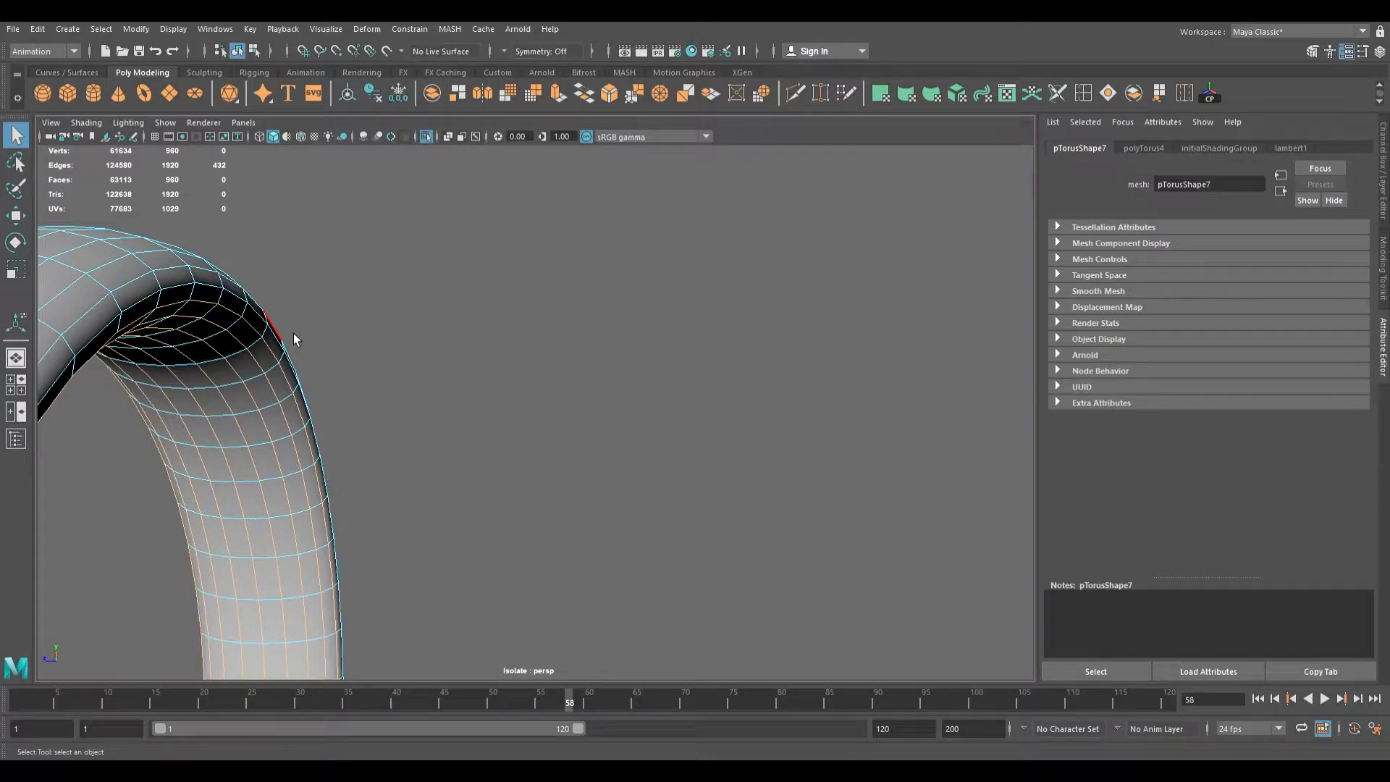
pyautogui.keyDown('alt'); pyautogui.moveTo(288, 333); pyautogui.dragTo(244, 317); pyautogui.keyUp('alt')
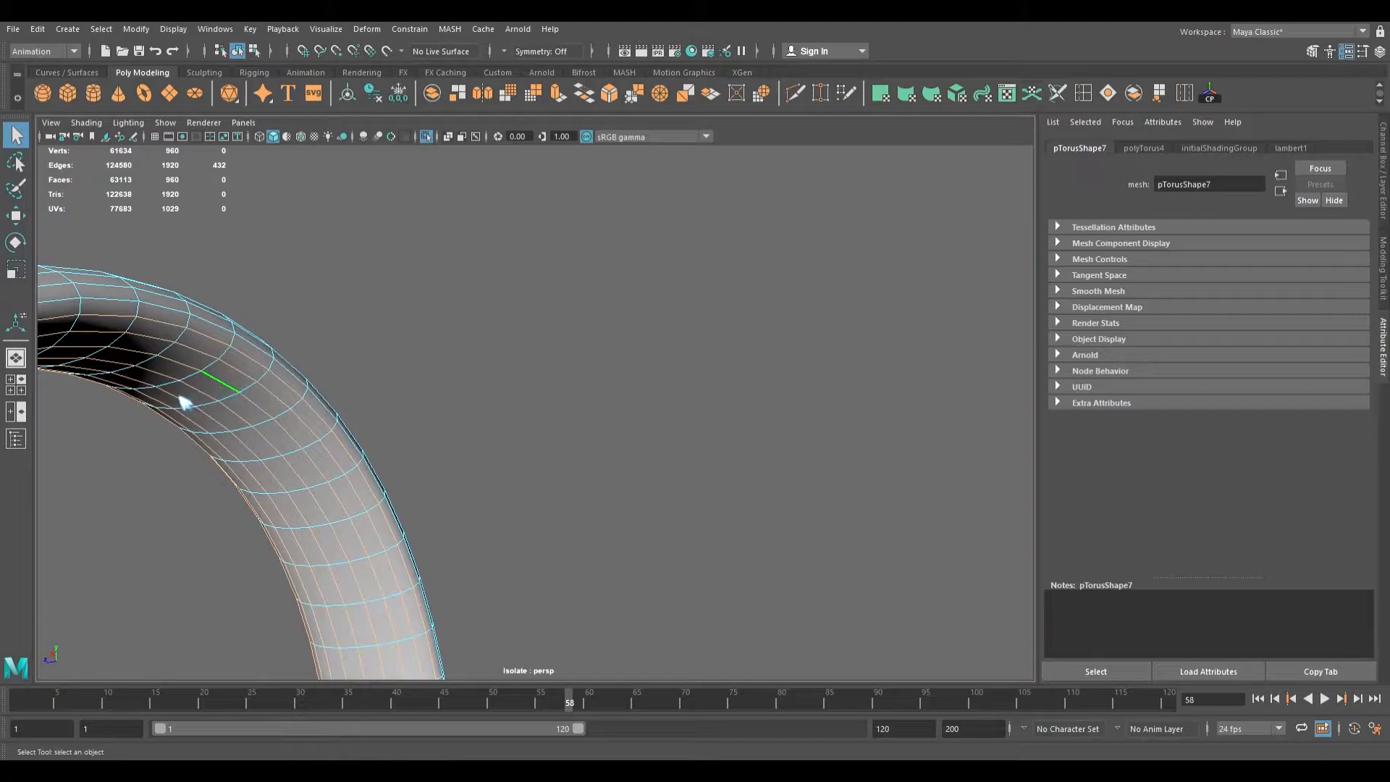
pyautogui.press('Delete')
pyautogui.keyDown('alt'); pyautogui.moveTo(211, 407); pyautogui.dragTo(391, 349); pyautogui.keyUp('alt')
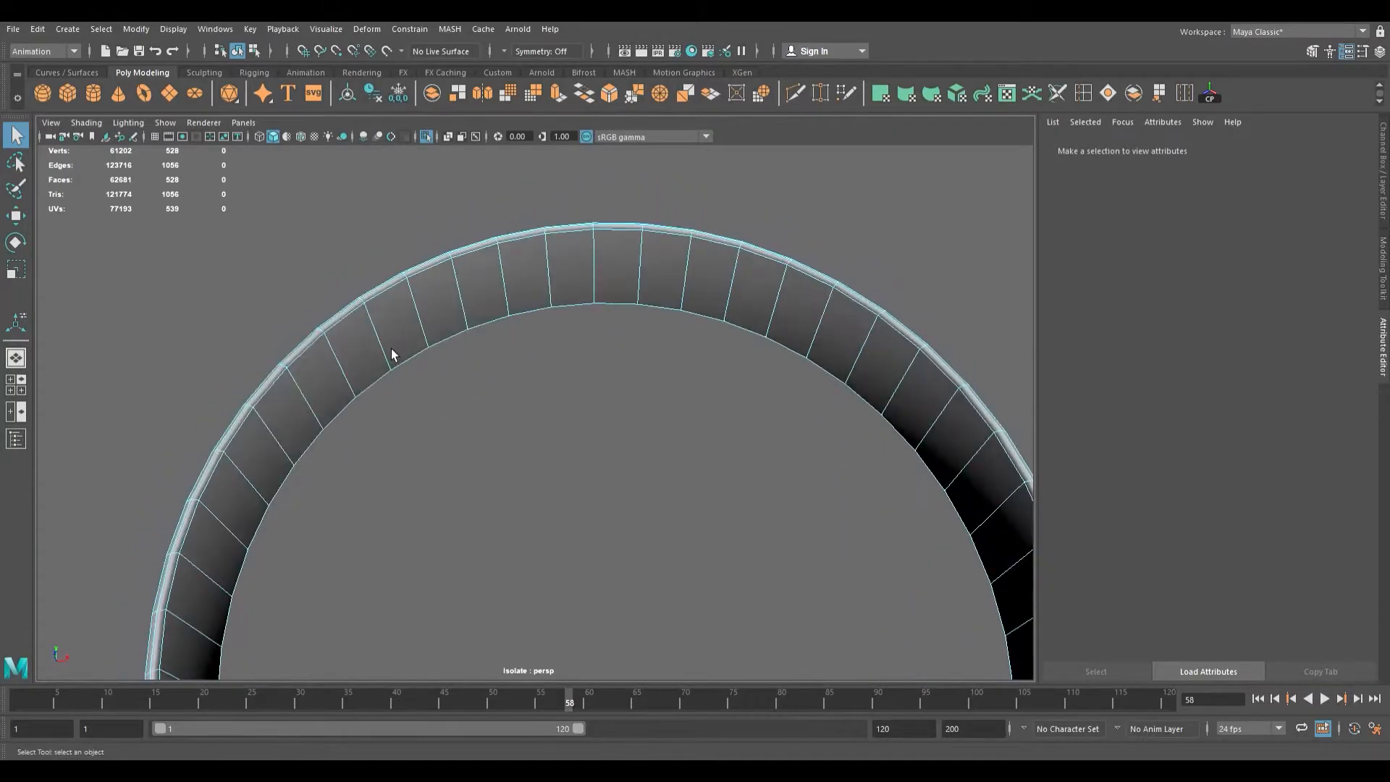
pyautogui.keyDown('alt'); pyautogui.moveTo(476, 400); pyautogui.dragTo(351, 355); pyautogui.keyUp('alt')
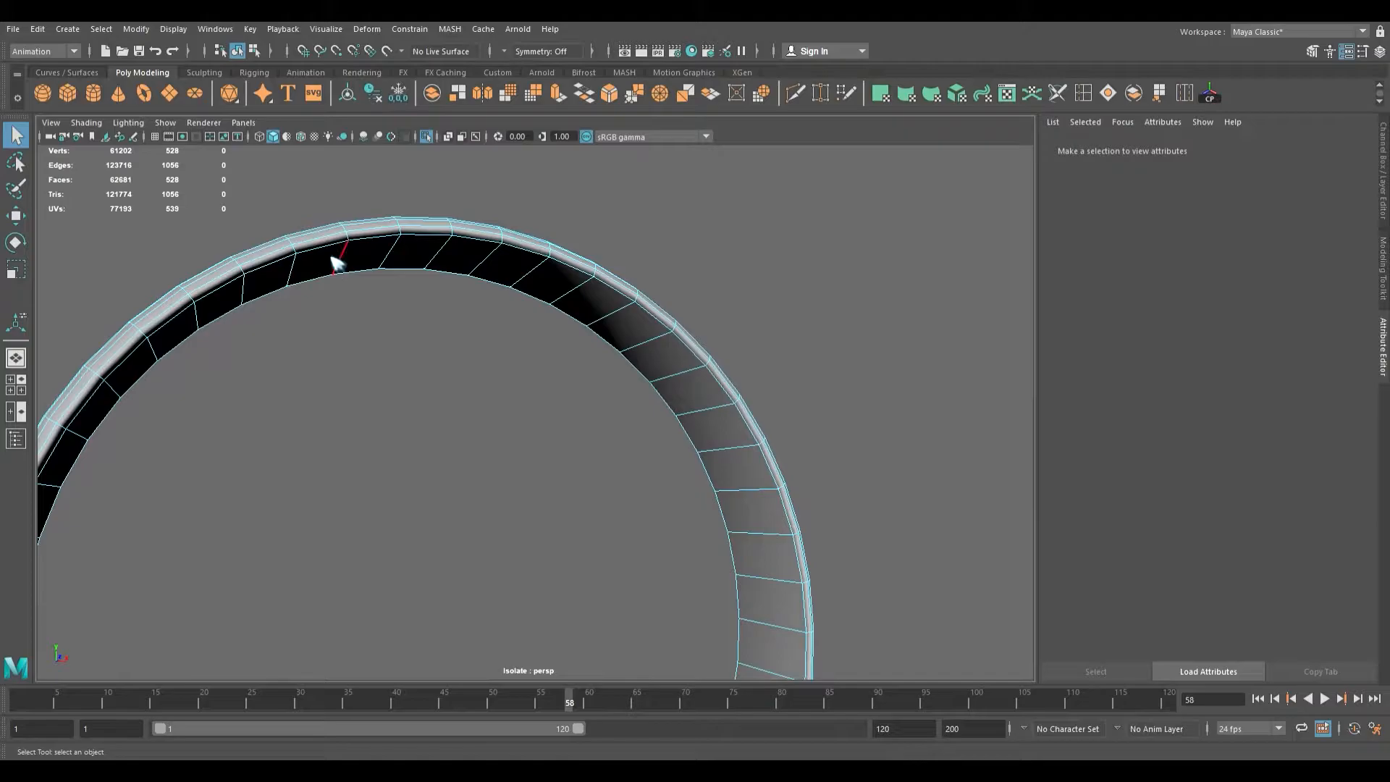
# - Scale the two edge loops bordering the torus's flat inner band to about 0.92, matching the reference headband's inner outline
pyautogui.moveTo(392, 237); pyautogui.dragTo(428, 218, button='right')
pyautogui.scroll(-6, 388, 326)
pyautogui.keyDown('alt'); pyautogui.moveTo(388, 326); pyautogui.dragTo(291, 289); pyautogui.keyUp('alt')
pyautogui.keyDown('alt'); pyautogui.moveTo(292, 288); pyautogui.dragTo(490, 317, button='right'); pyautogui.keyUp('alt')
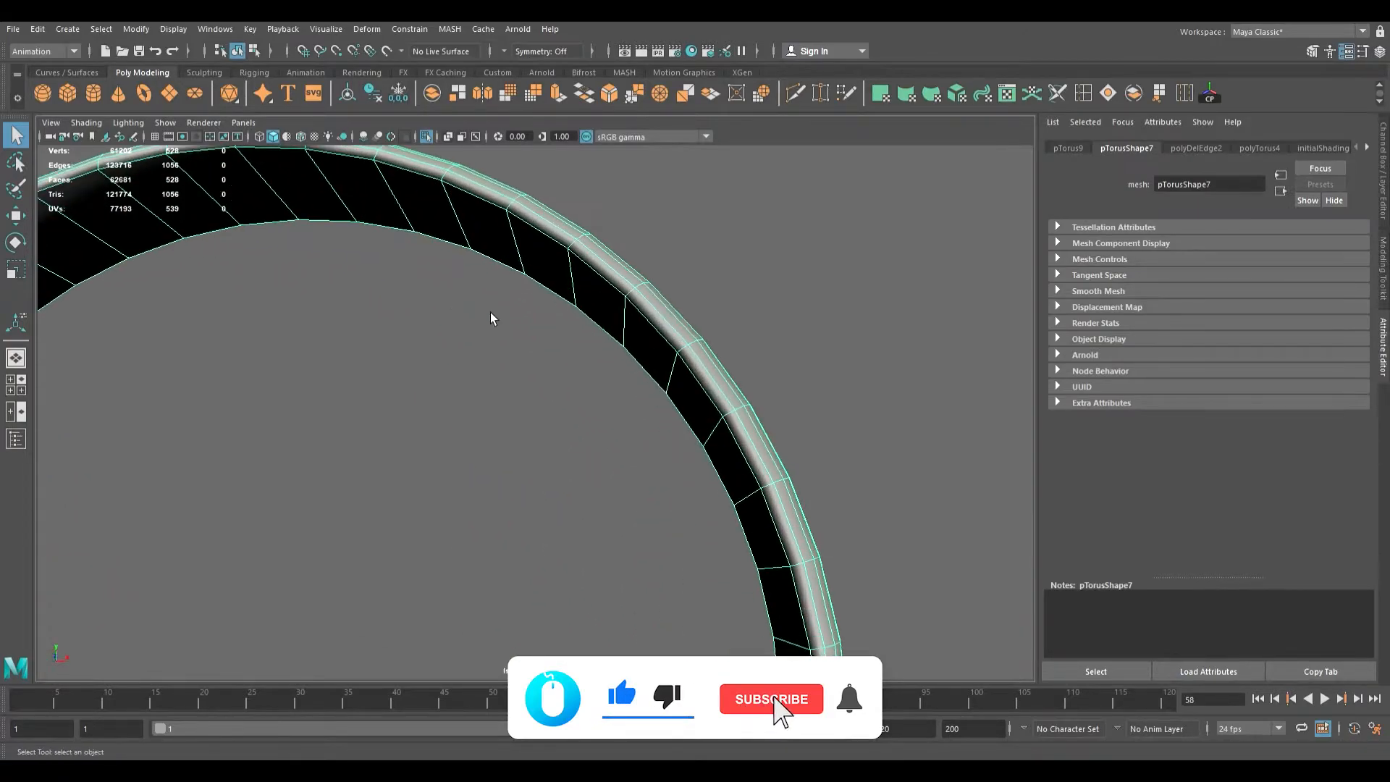
pyautogui.keyDown('alt'); pyautogui.moveTo(490, 317); pyautogui.dragTo(673, 354, button='middle'); pyautogui.keyUp('alt')
pyautogui.doubleClick(332, 224)
pyautogui.keyDown('shift'); pyautogui.doubleClick(355, 294); pyautogui.keyUp('shift')
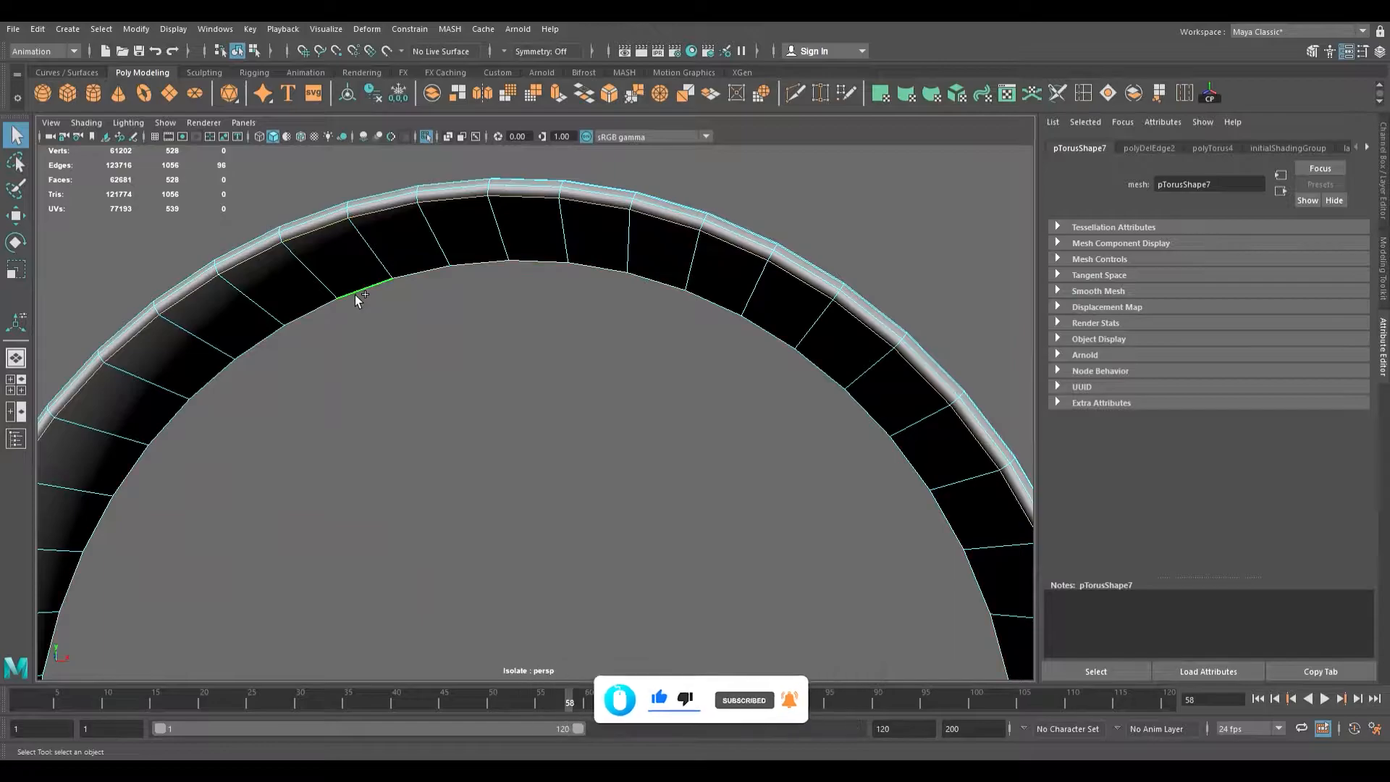
pyautogui.scroll(-5, 355, 300)
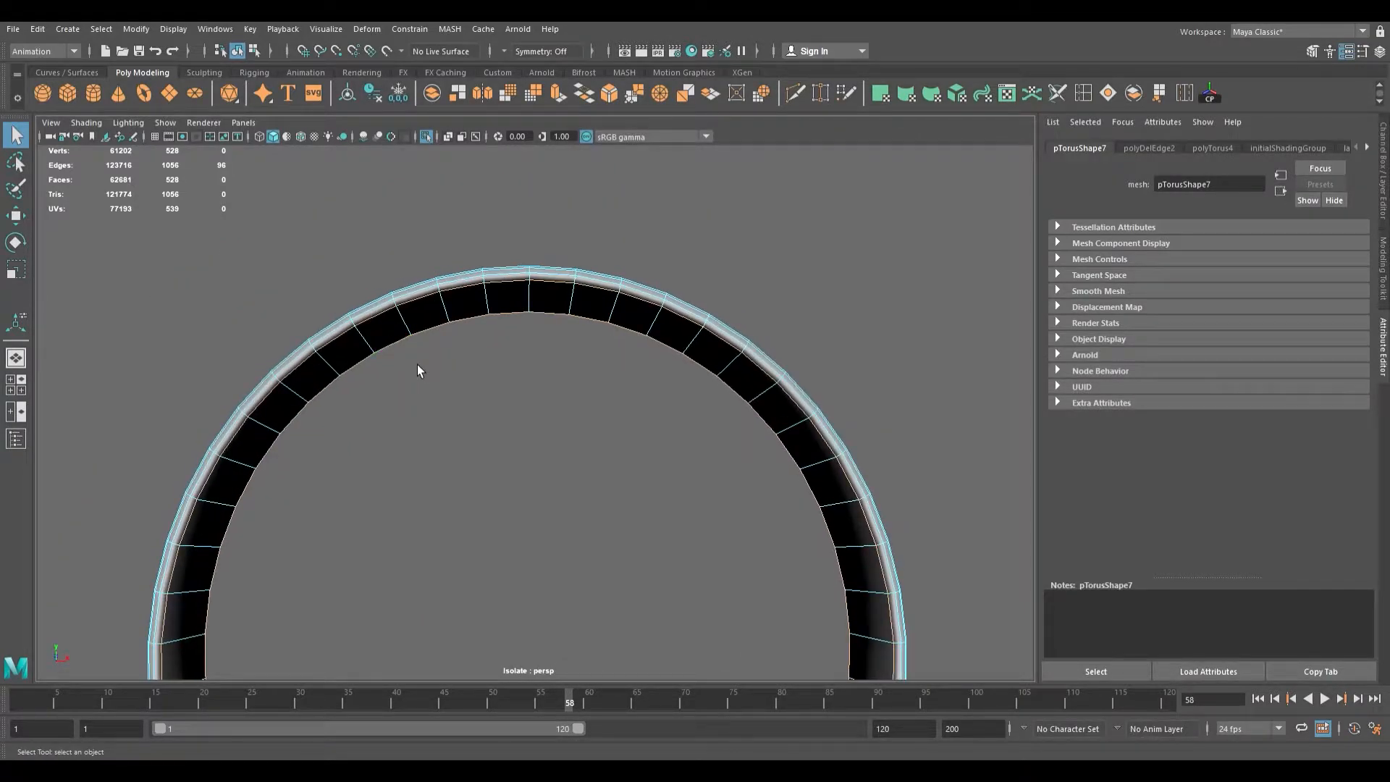
pyautogui.press('r')
pyautogui.press('space')
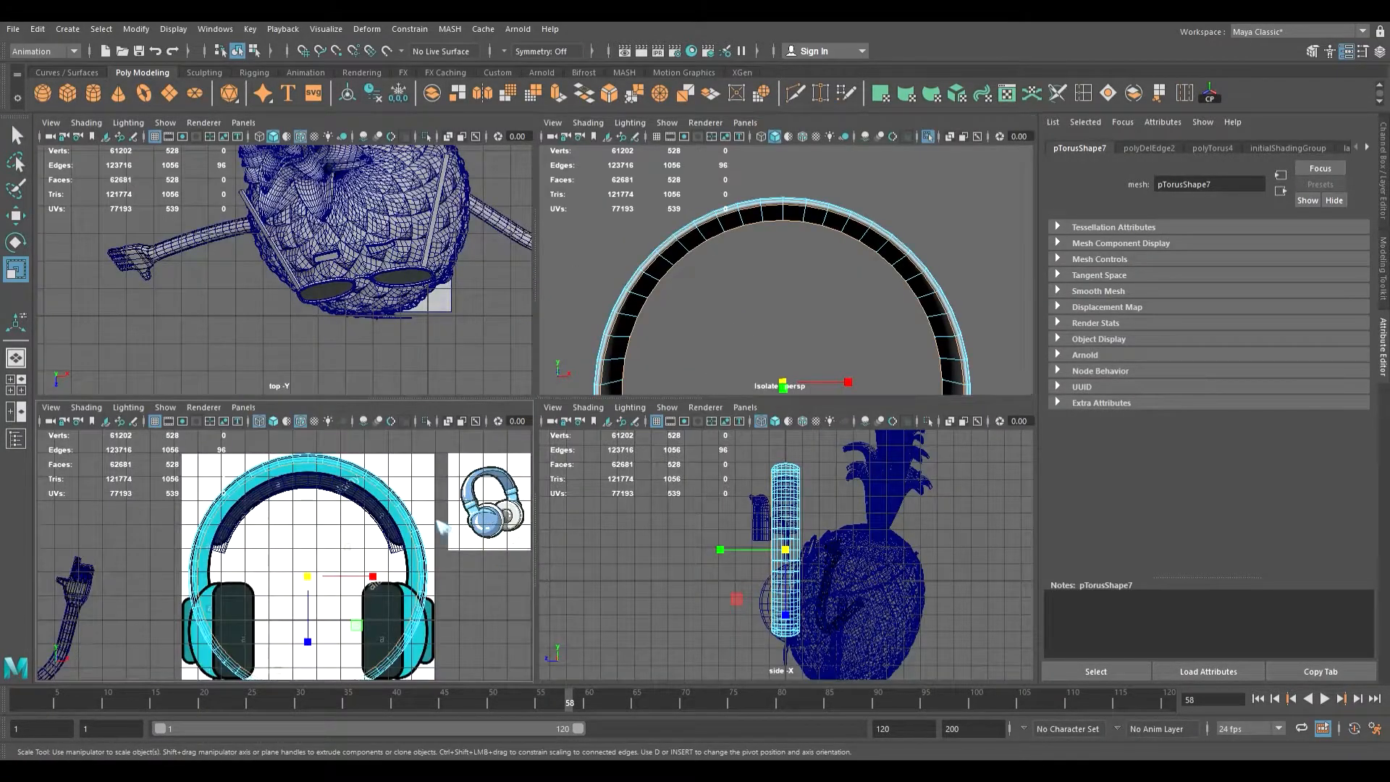
pyautogui.press('space')
pyautogui.scroll(2, 447, 523)
pyautogui.keyDown('alt'); pyautogui.moveTo(501, 457); pyautogui.dragTo(486, 534, button='middle'); pyautogui.keyUp('alt')
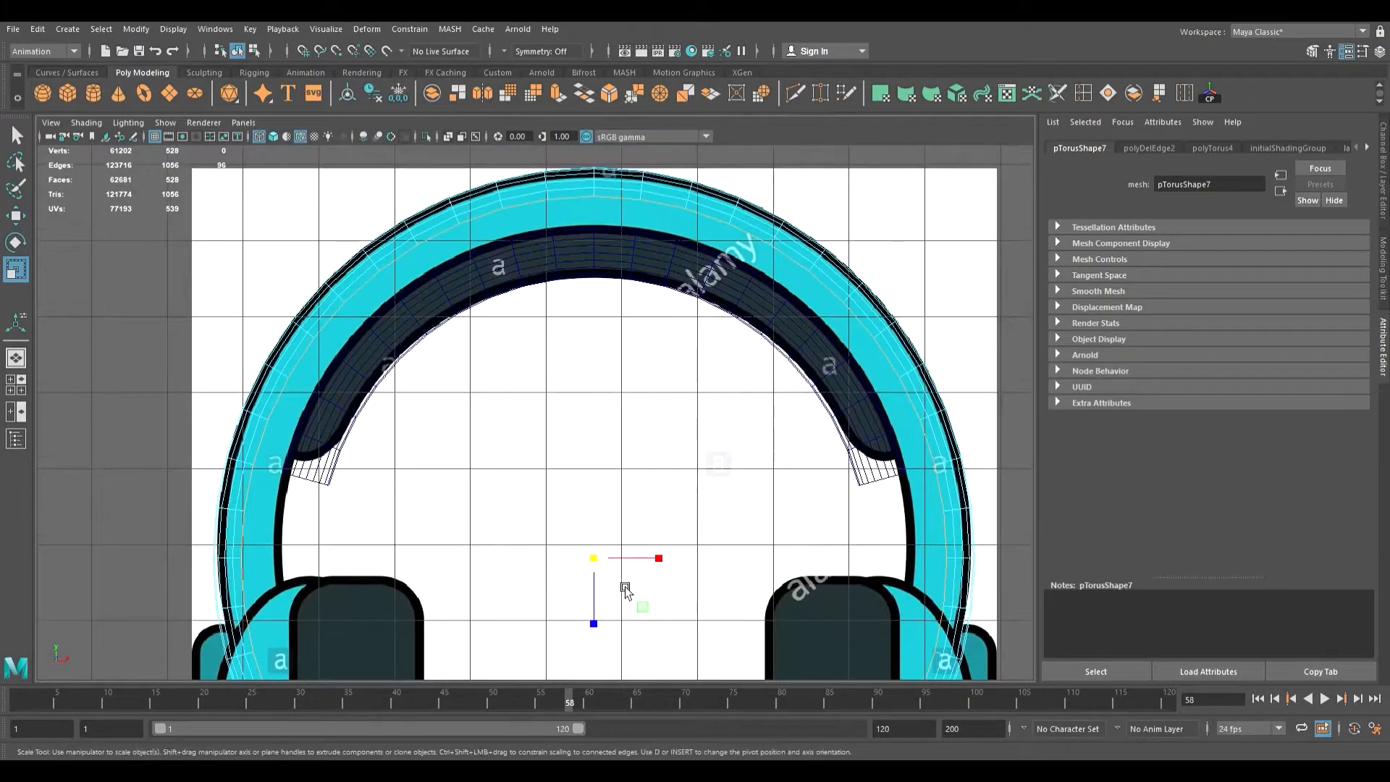
pyautogui.moveTo(594, 559); pyautogui.dragTo(571, 570)
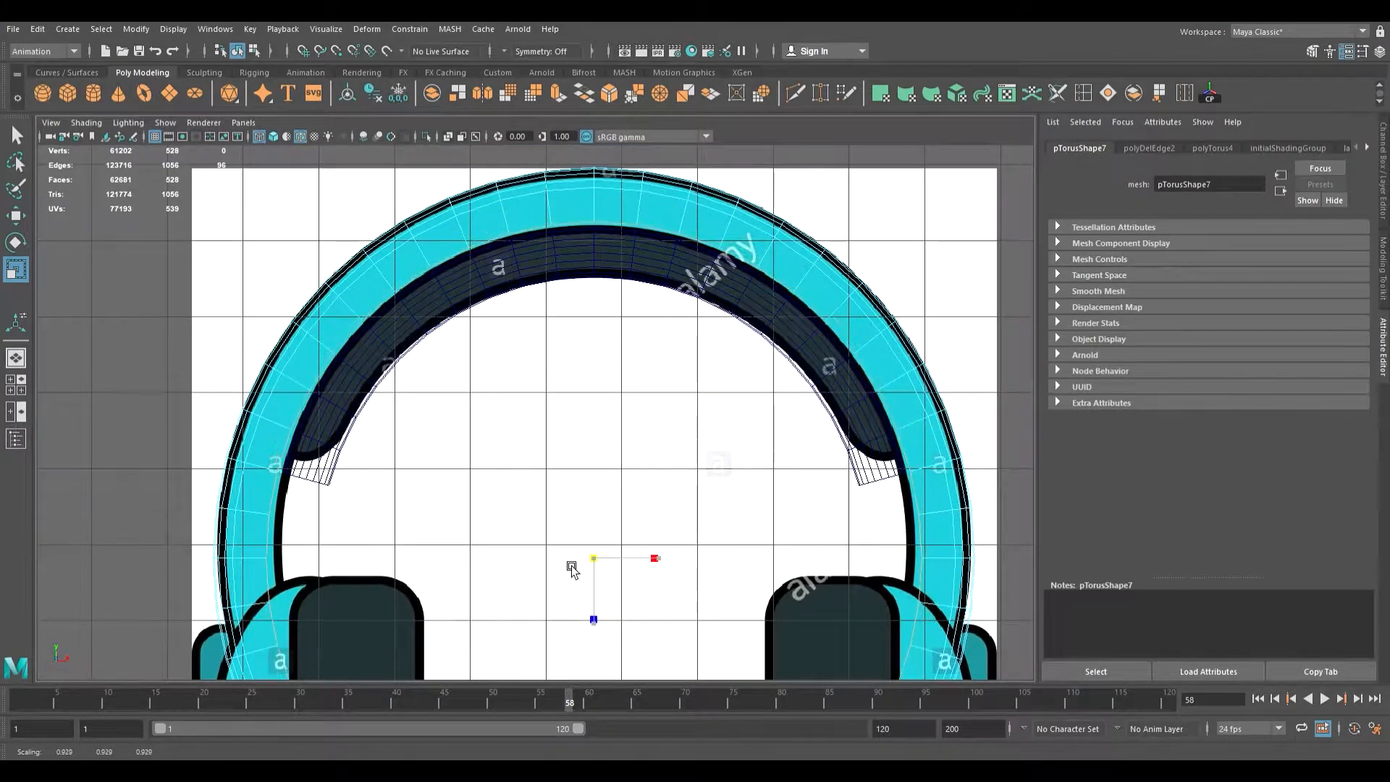
pyautogui.press('space')
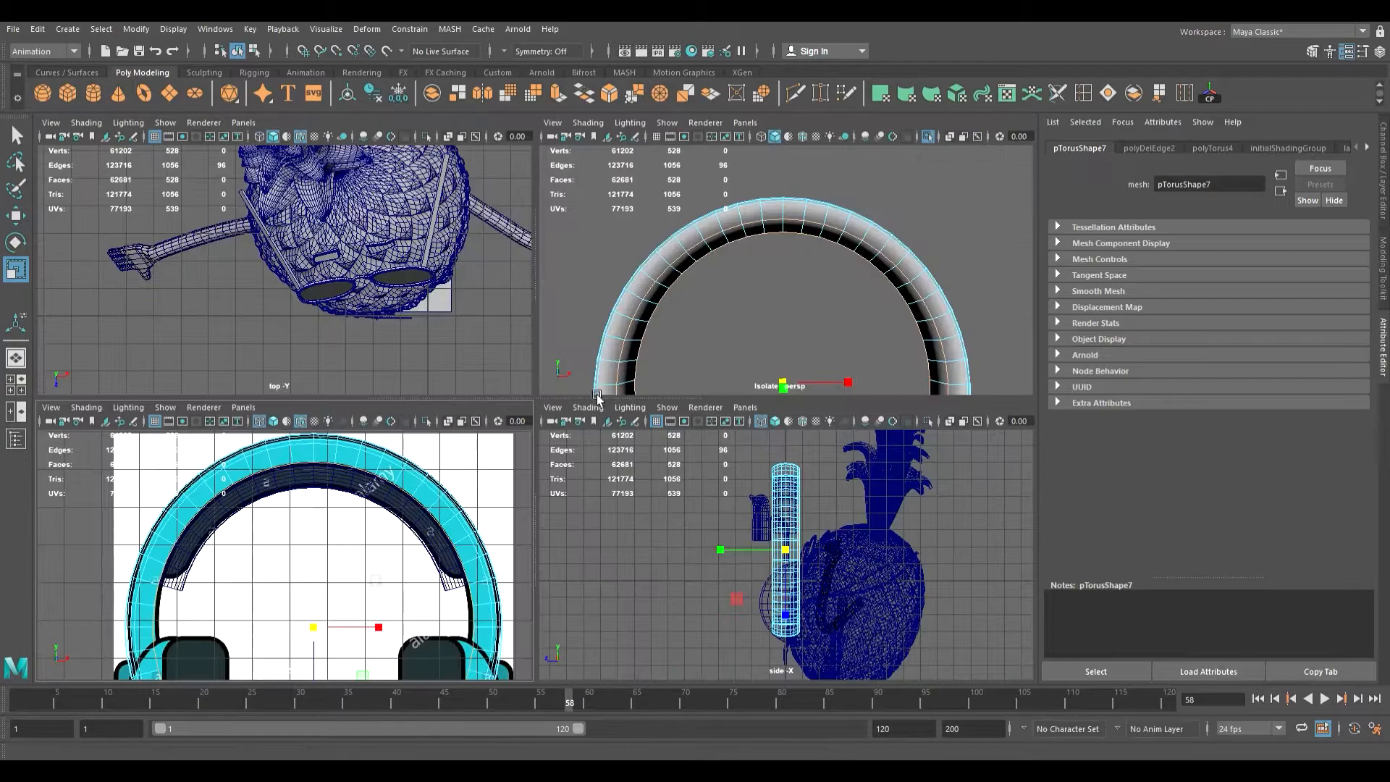
pyautogui.press('space')
# - End the isolation of the outer torus and select the inner headband pad
pyautogui.keyDown('alt'); pyautogui.moveTo(635, 418); pyautogui.dragTo(586, 429); pyautogui.keyUp('alt')
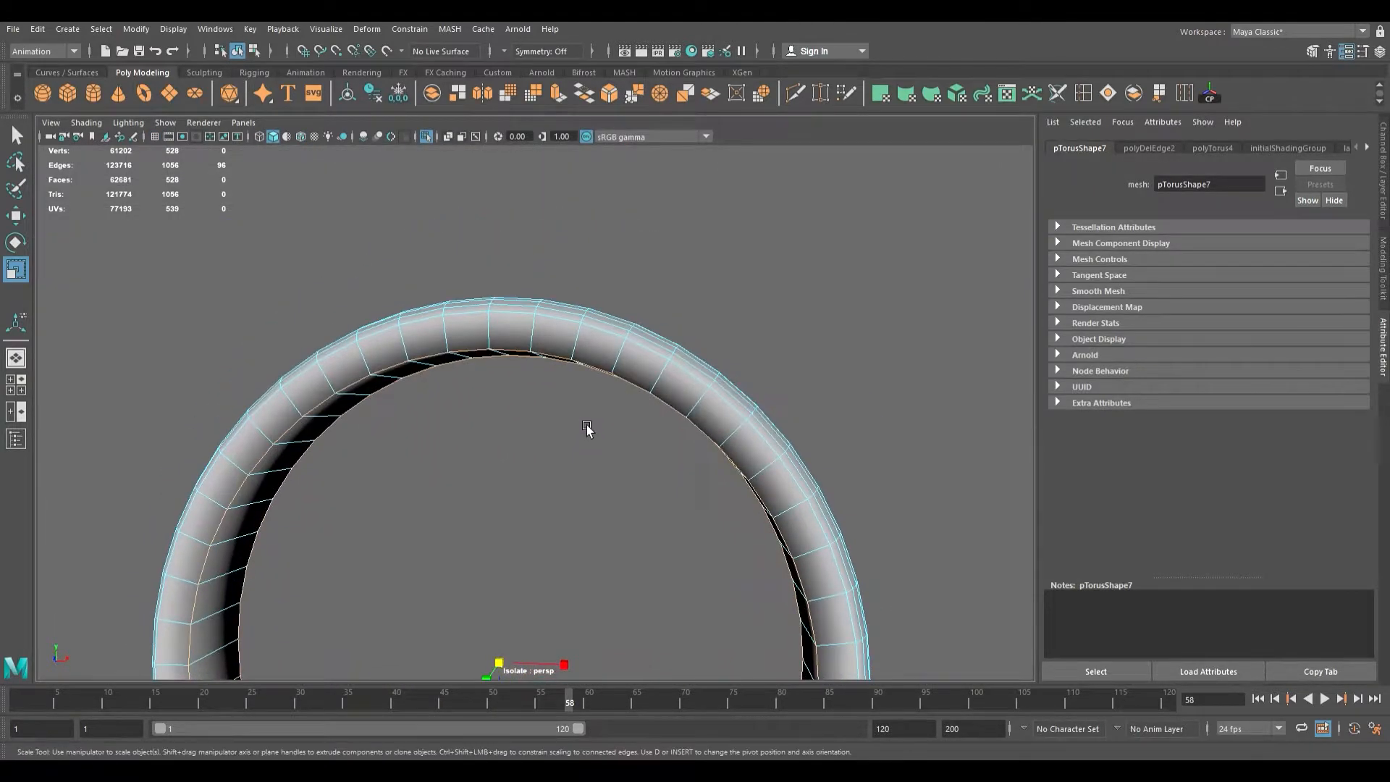
pyautogui.keyDown('alt'); pyautogui.moveTo(443, 154); pyautogui.dragTo(679, 389); pyautogui.keyUp('alt')
pyautogui.click(534, 307)
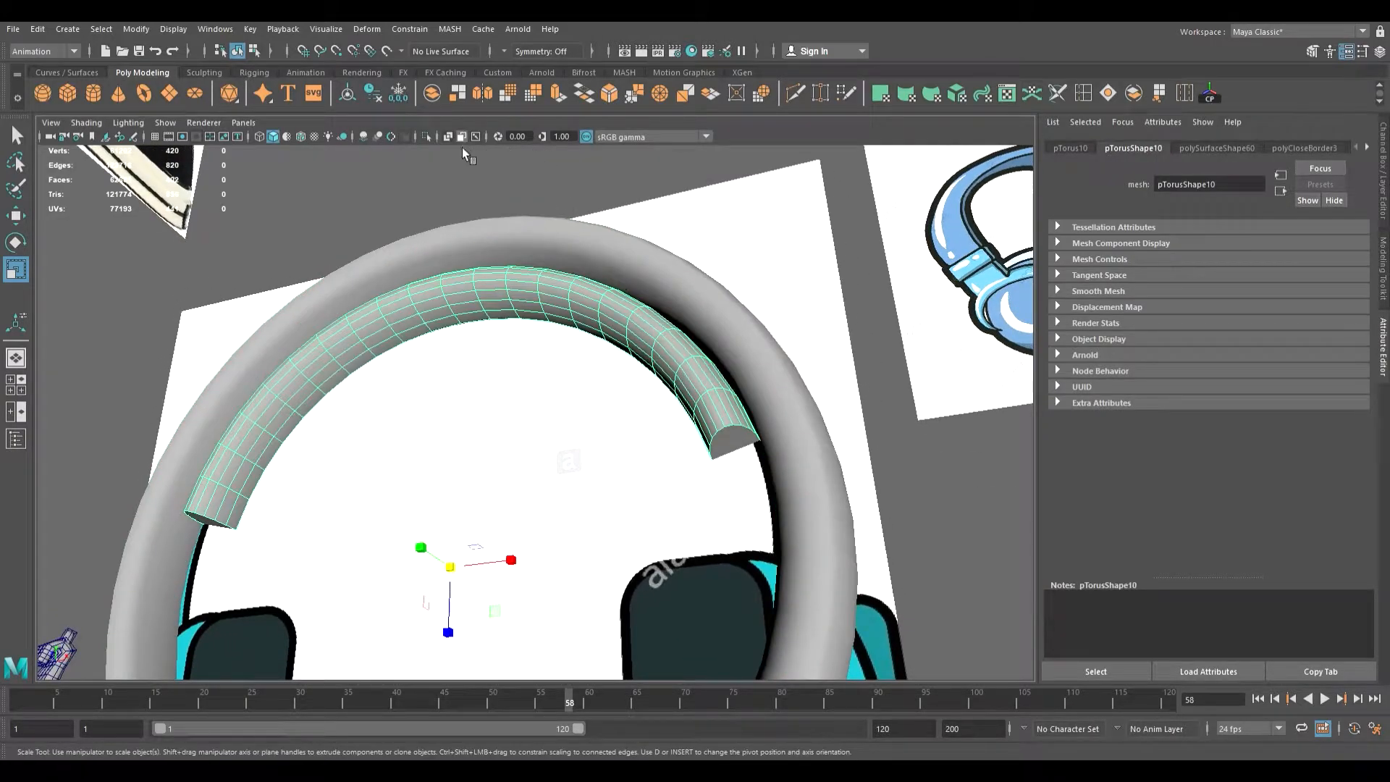
# - Isolate the inner headband pad and bring one of its flat end caps into close view
pyautogui.click(425, 136)
pyautogui.keyDown('alt'); pyautogui.moveTo(505, 204); pyautogui.dragTo(646, 394); pyautogui.keyUp('alt')
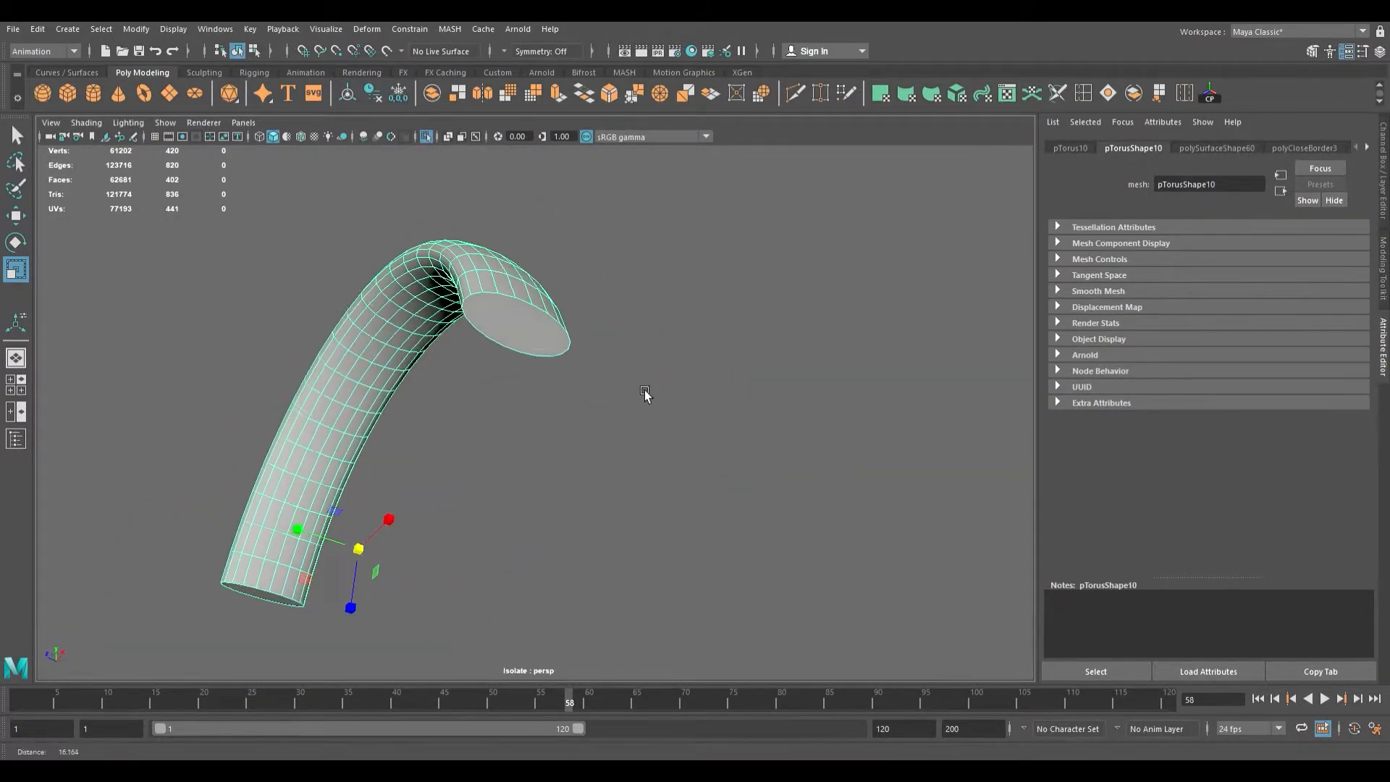
pyautogui.keyDown('alt'); pyautogui.moveTo(646, 394); pyautogui.dragTo(840, 425, button='right'); pyautogui.keyUp('alt')
pyautogui.keyDown('alt'); pyautogui.moveTo(800, 318); pyautogui.dragTo(850, 437, button='middle'); pyautogui.keyUp('alt')
pyautogui.keyDown('alt'); pyautogui.moveTo(849, 433); pyautogui.dragTo(694, 497); pyautogui.keyUp('alt')
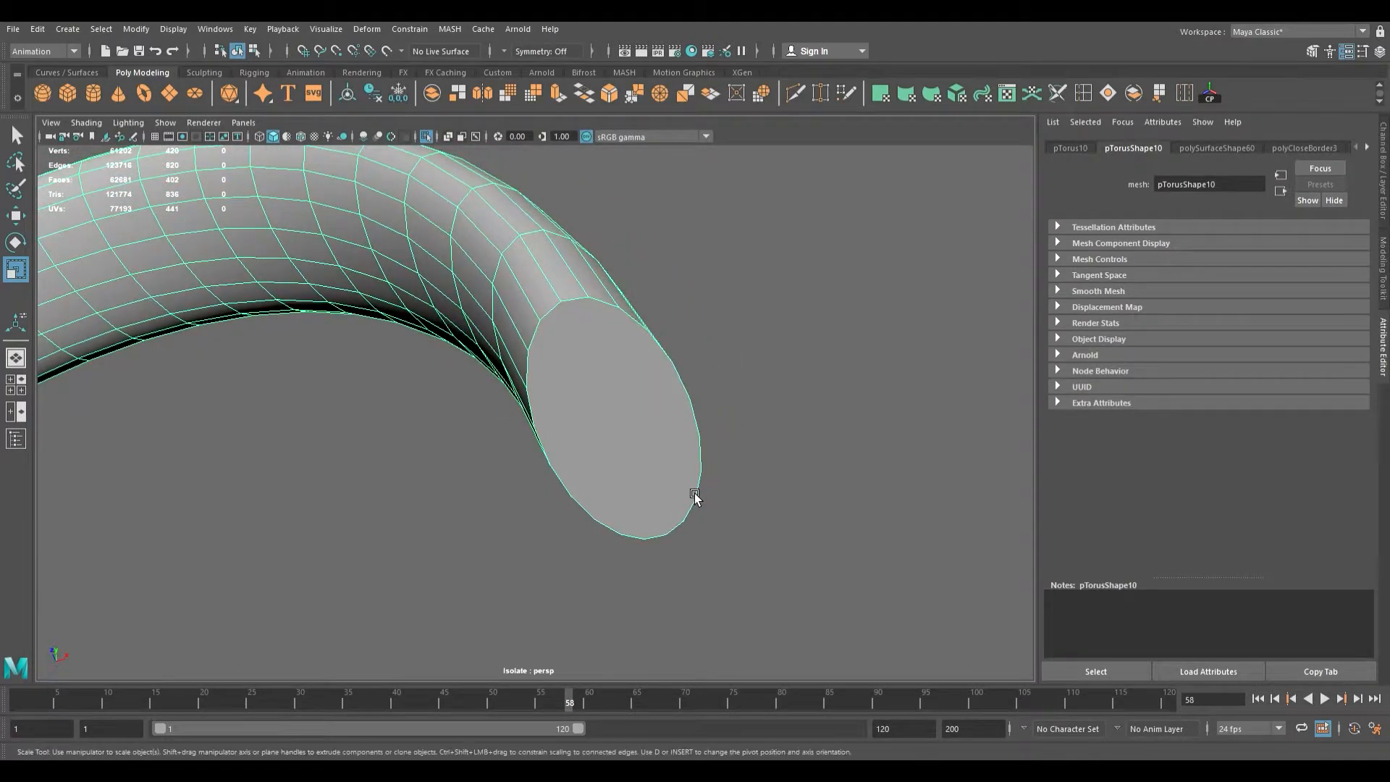
pyautogui.keyDown('alt'); pyautogui.moveTo(694, 498); pyautogui.dragTo(634, 474); pyautogui.keyUp('alt')
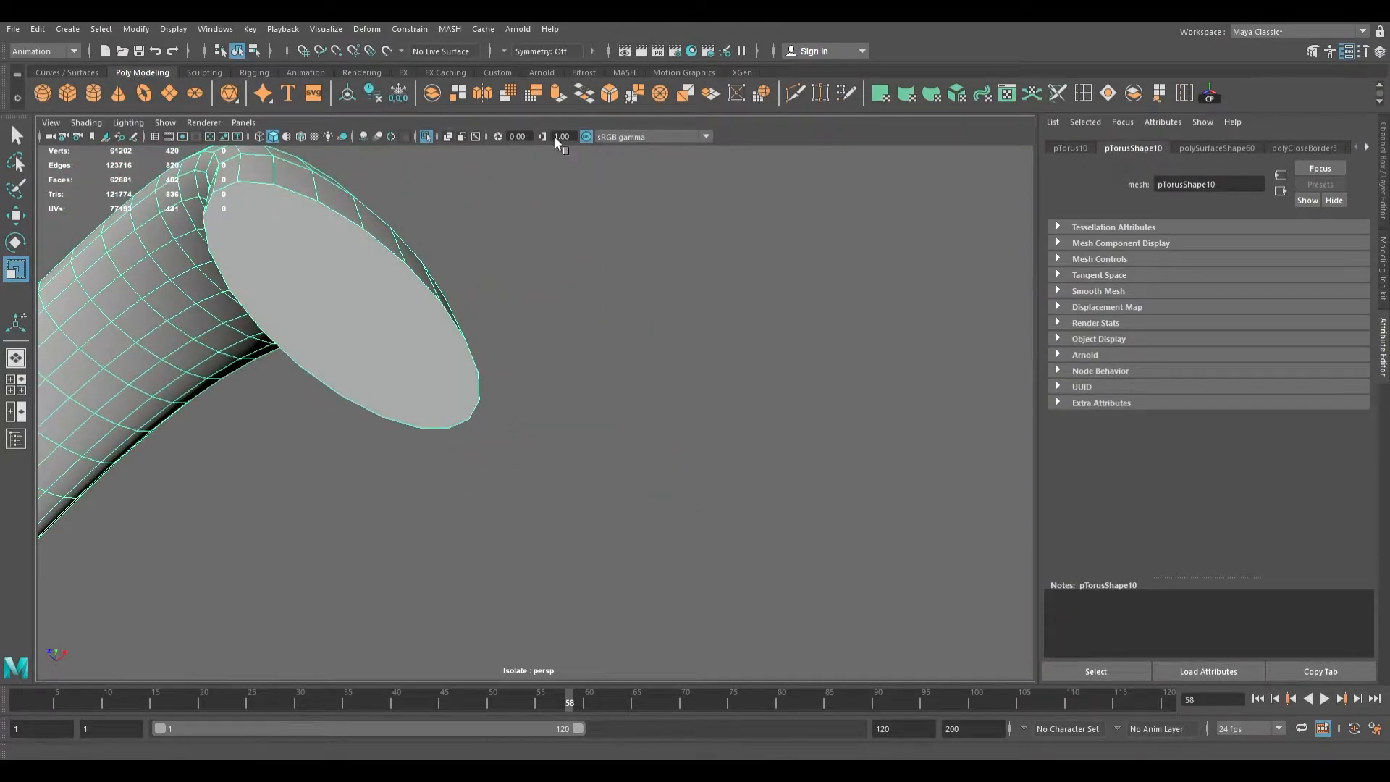
# - Use Multi-Cut to split the pad's end cap lengthwise between two opposite rim vertices
pyautogui.click(796, 93)
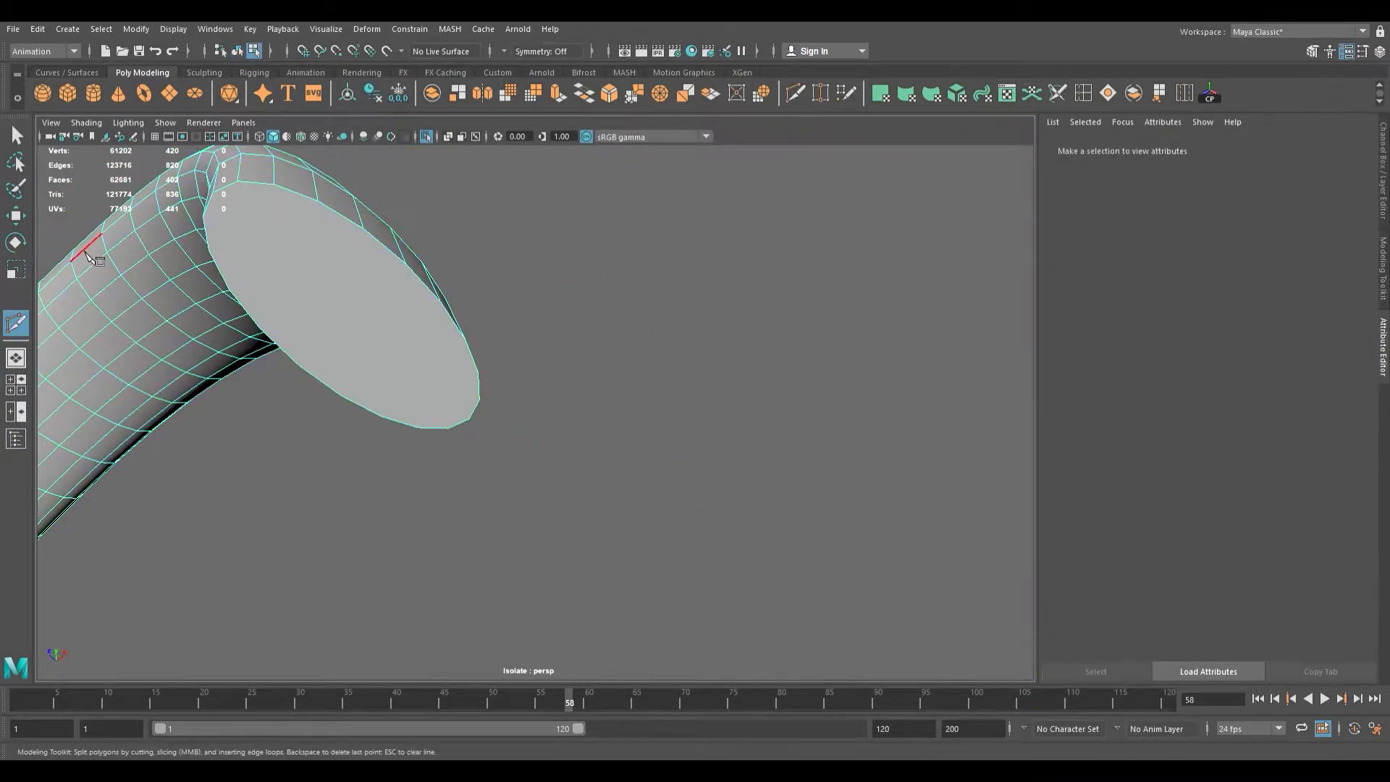
pyautogui.keyDown('alt'); pyautogui.moveTo(228, 278); pyautogui.dragTo(257, 283); pyautogui.keyUp('alt')
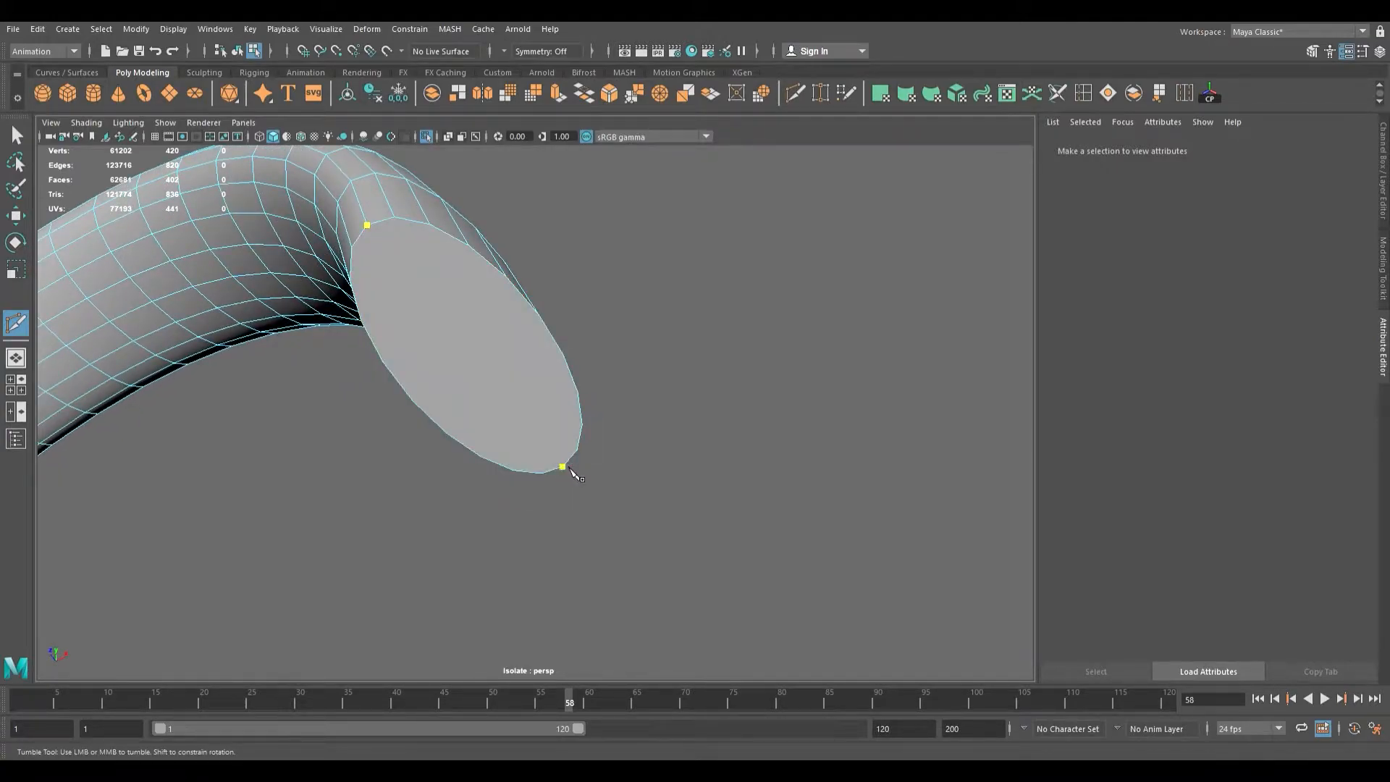
pyautogui.click(583, 472)
pyautogui.press('q')
pyautogui.click(536, 405)
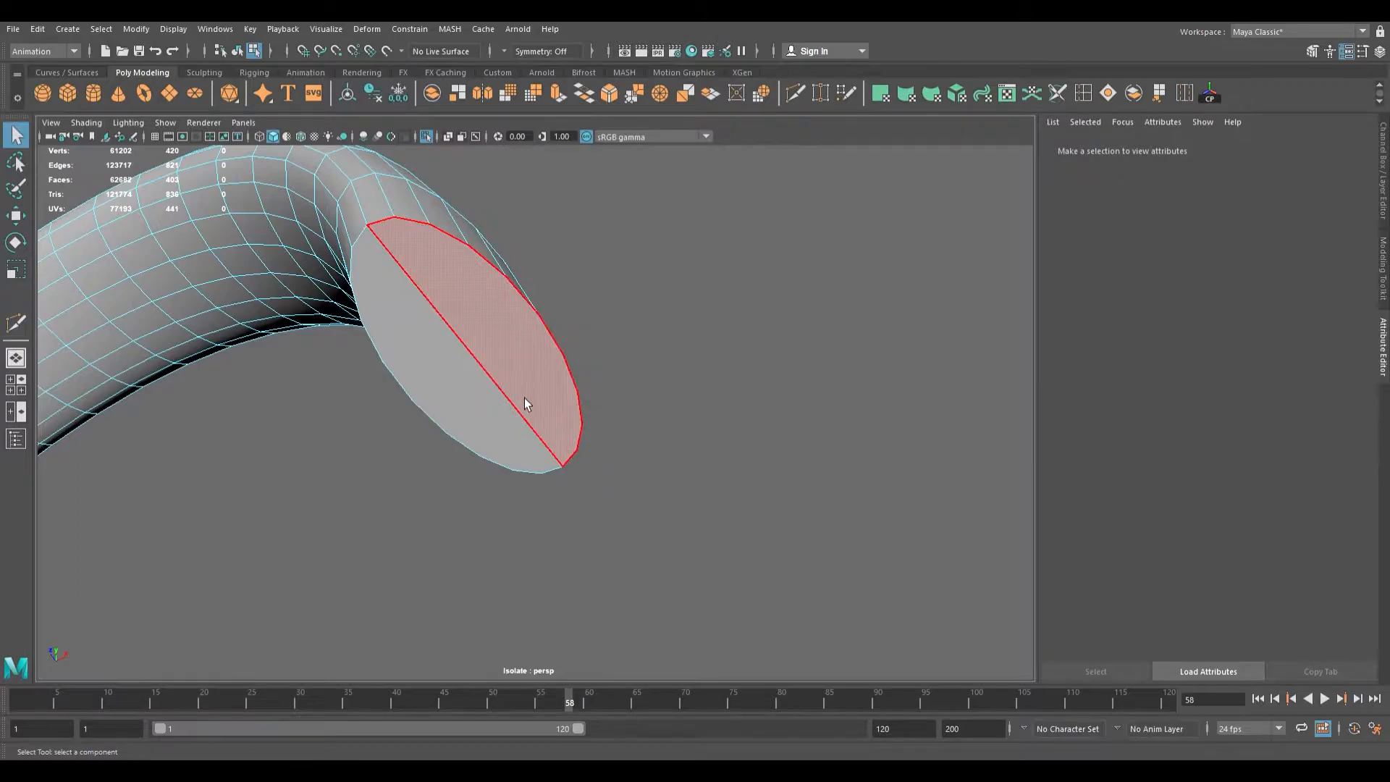
# - Cut a second line across the short width of the end cap, crossing the lengthwise cut at the centre
pyautogui.hotkey('ctrl', 'shift', 'x')
pyautogui.click(563, 349)
pyautogui.moveTo(576, 340)
pyautogui.keyDown('alt'); pyautogui.mouseDown()
pyautogui.moveTo(496, 328)
pyautogui.moveTo(710, 360)
pyautogui.moveTo(662, 358)
pyautogui.moveTo(570, 317)
pyautogui.mouseUp(); pyautogui.keyUp('alt')
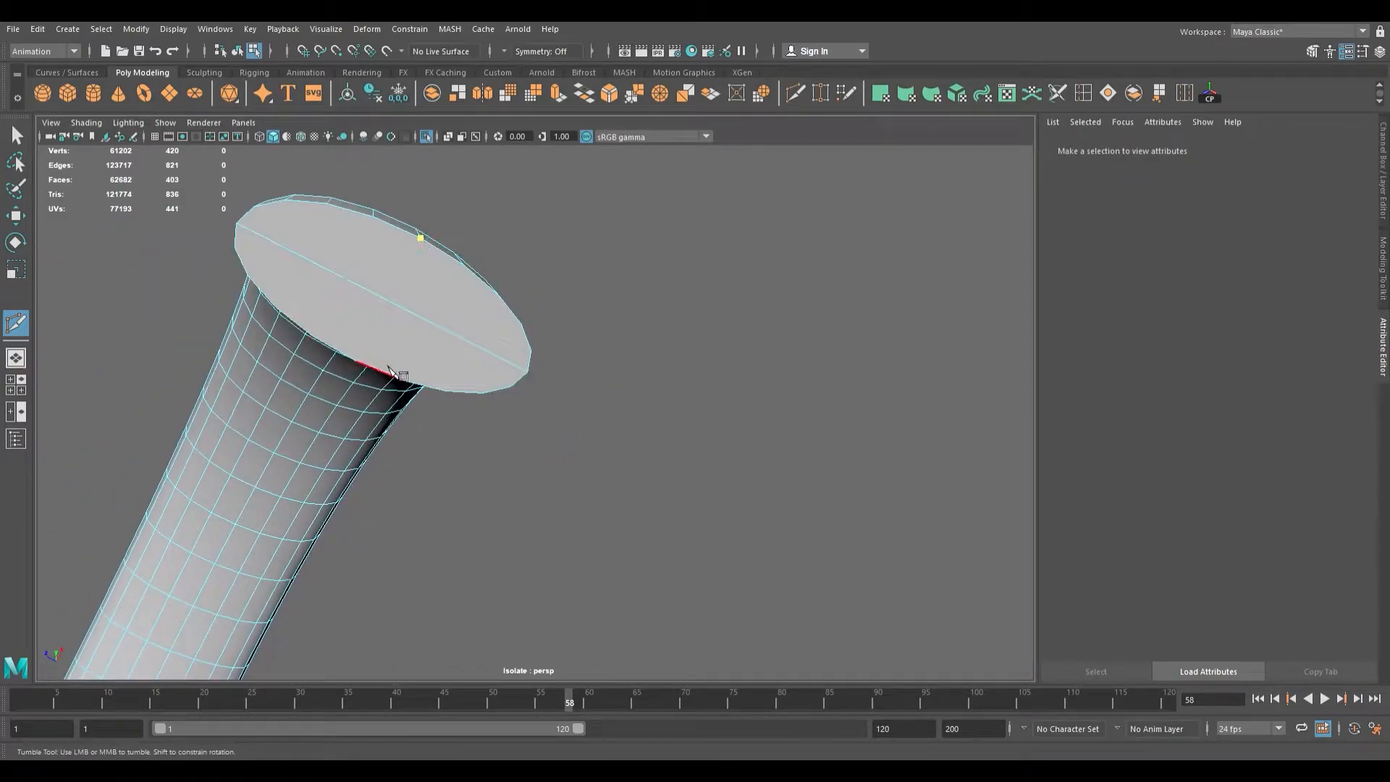
pyautogui.click(417, 372)
pyautogui.keyDown('alt'); pyautogui.moveTo(418, 373); pyautogui.dragTo(645, 351); pyautogui.keyUp('alt')
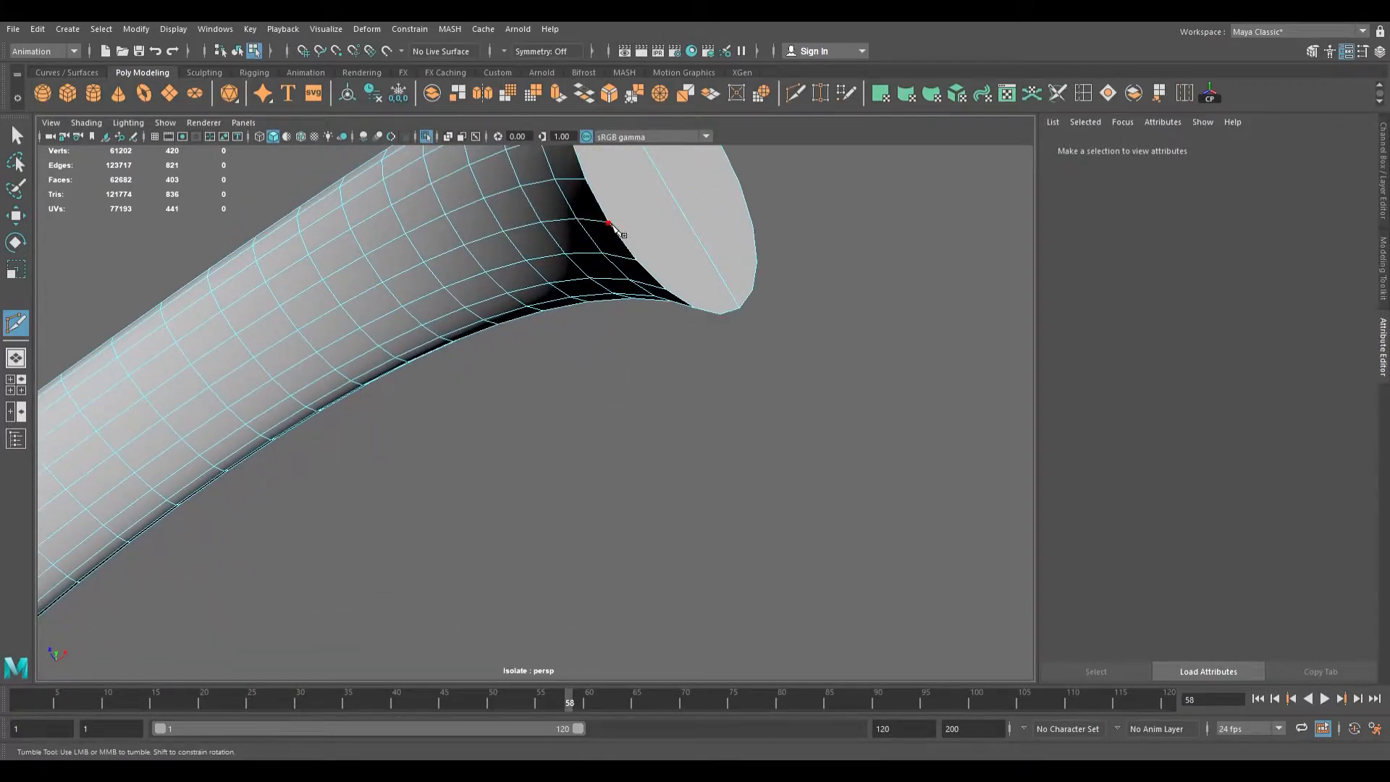
pyautogui.keyDown('alt'); pyautogui.moveTo(614, 227); pyautogui.dragTo(631, 295); pyautogui.keyUp('alt')
pyautogui.keyDown('alt'); pyautogui.moveTo(632, 295); pyautogui.dragTo(568, 355, button='middle'); pyautogui.keyUp('alt')
pyautogui.press('q')
pyautogui.press('g')
# - Cut two more lines through the cap's centre, joining the opposite rim vertices next to the lengthwise cut
pyautogui.moveTo(585, 363)
pyautogui.keyDown('alt'); pyautogui.mouseDown()
pyautogui.moveTo(627, 362)
pyautogui.moveTo(612, 365)
pyautogui.mouseUp(); pyautogui.keyUp('alt')
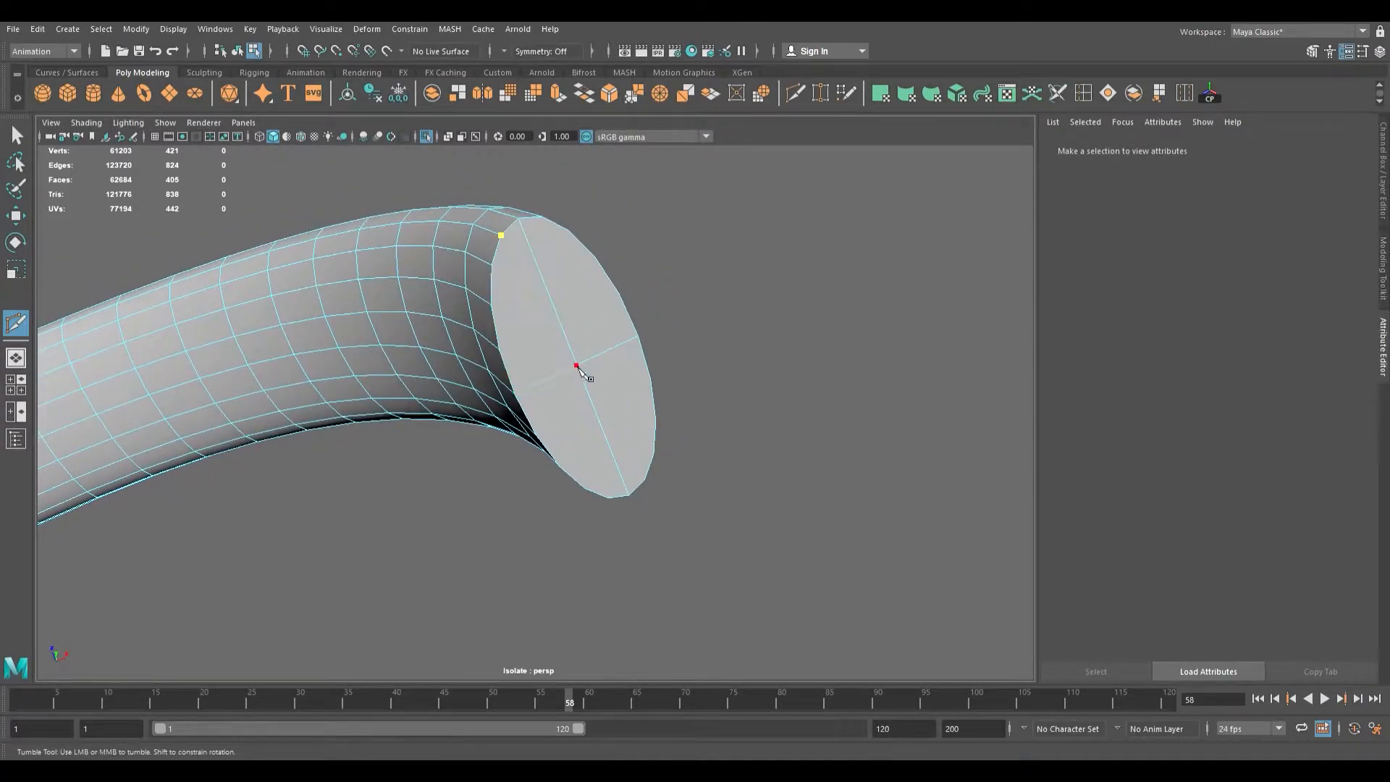
pyautogui.keyDown('alt'); pyautogui.moveTo(667, 432); pyautogui.dragTo(710, 481); pyautogui.keyUp('alt')
pyautogui.press('Return')
pyautogui.click(603, 299)
pyautogui.click(658, 411)
pyautogui.keyDown('alt'); pyautogui.moveTo(654, 425); pyautogui.dragTo(605, 427); pyautogui.keyUp('alt')
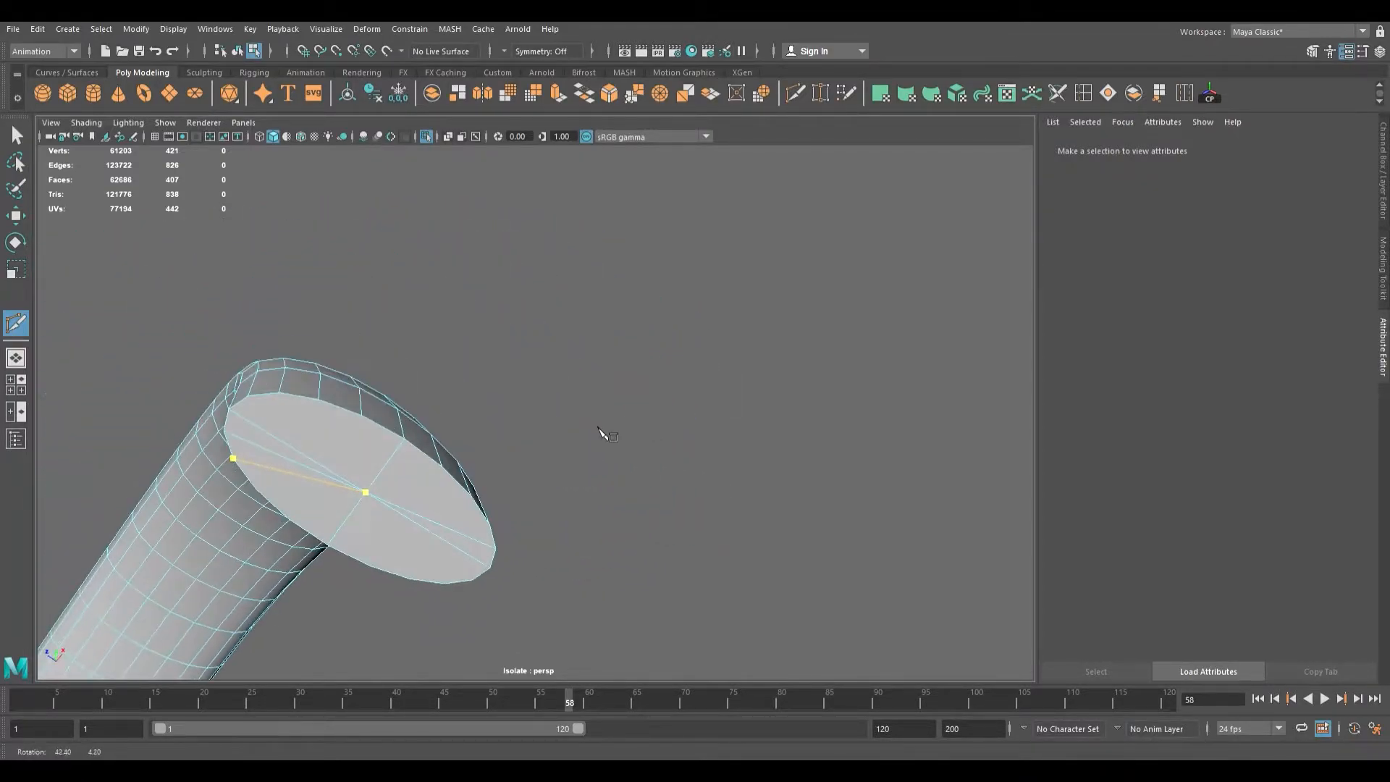
pyautogui.click(494, 523)
pyautogui.press('Return')
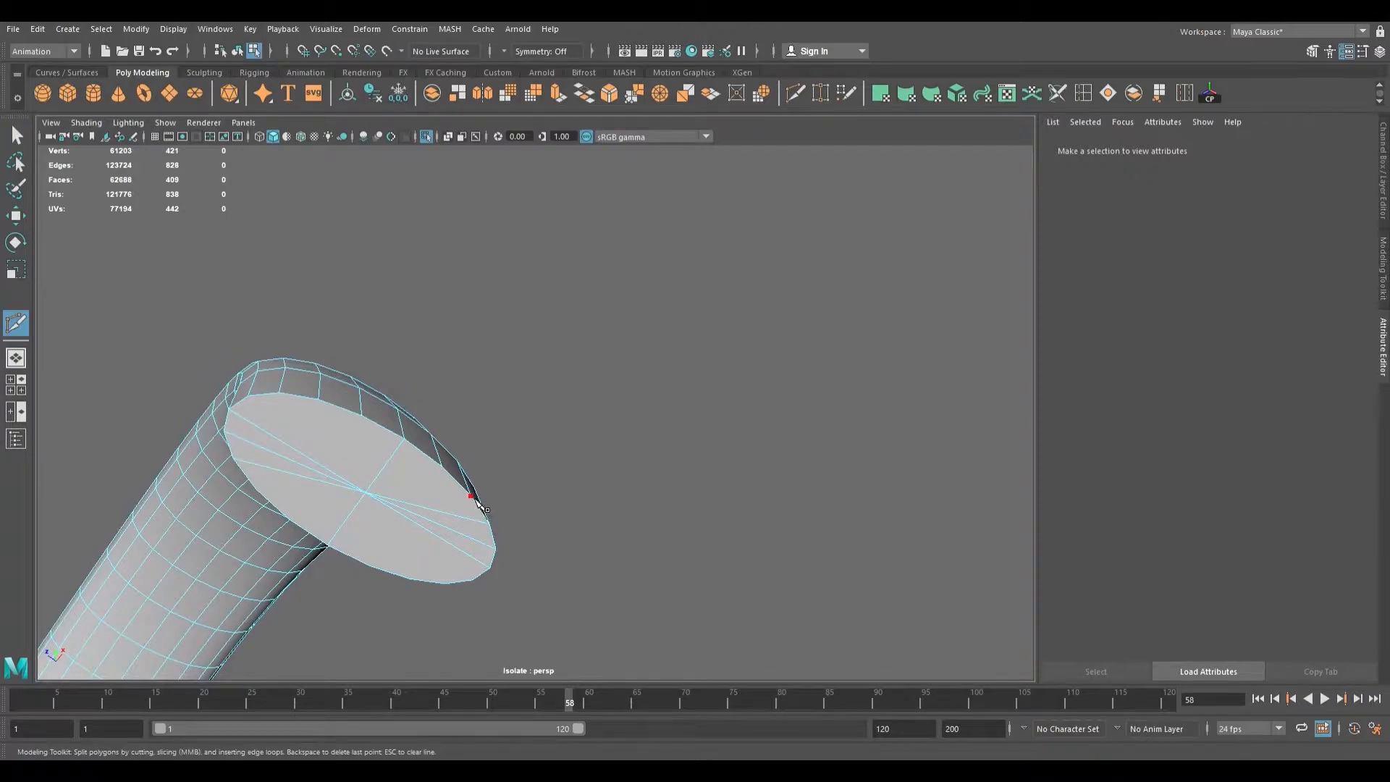
# - Cut two further lines through the cap's centre, filling the gap up to the crosswise cut
pyautogui.click(471, 496)
pyautogui.click(370, 495)
pyautogui.keyDown('alt'); pyautogui.moveTo(370, 494); pyautogui.dragTo(552, 472); pyautogui.keyUp('alt')
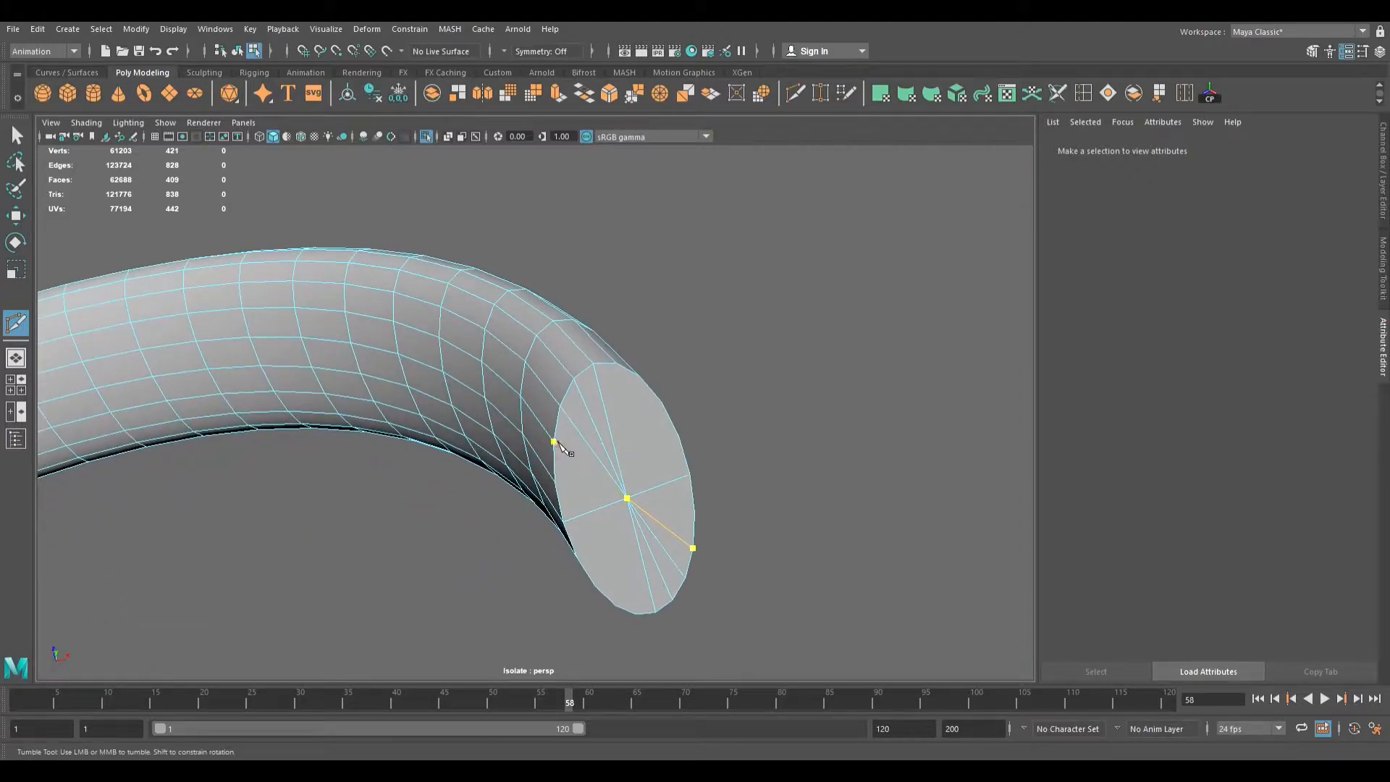
pyautogui.press('Return')
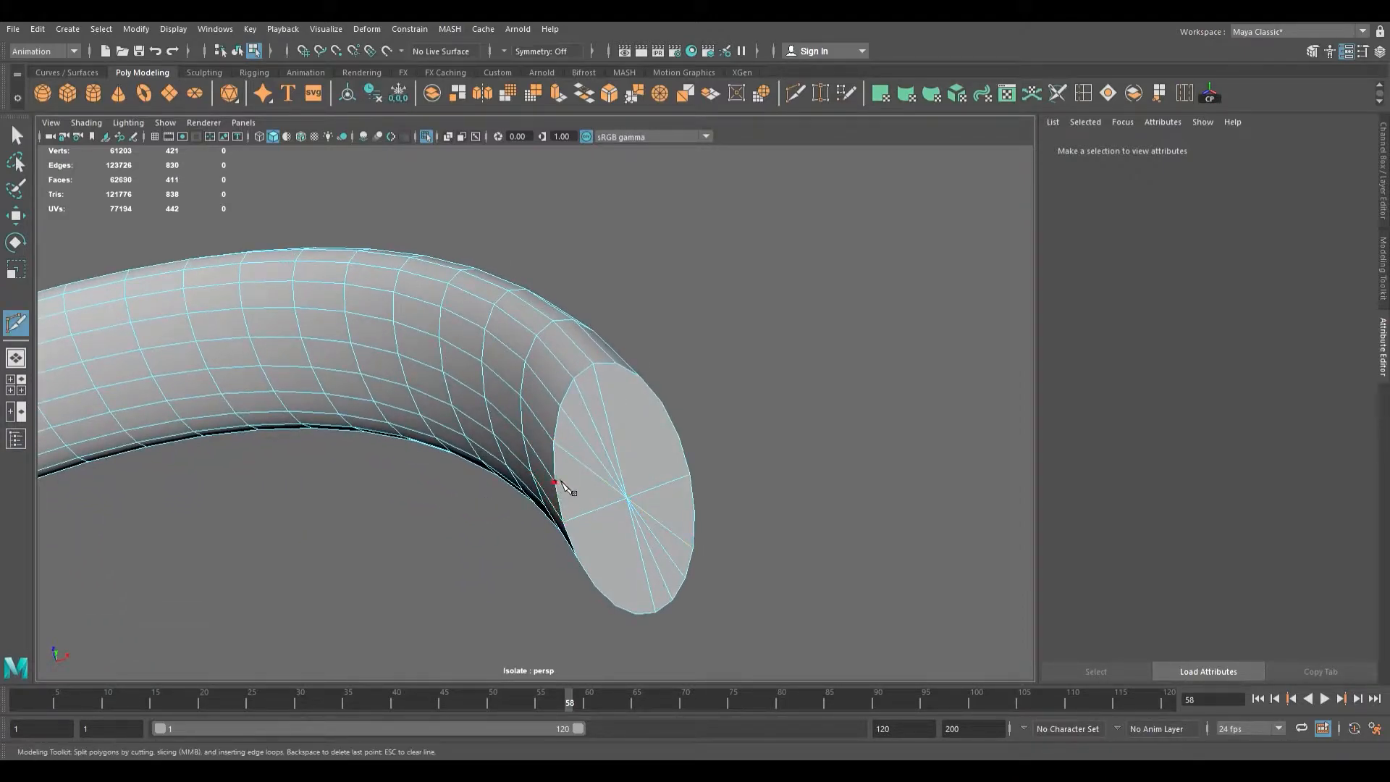
pyautogui.click(627, 498)
pyautogui.click(700, 514)
pyautogui.press('Return')
# - Cut two lines through the cap's centre on the other side of the crosswise cut, joining opposite rim vertices
pyautogui.click(678, 437)
pyautogui.click(627, 498)
pyautogui.click(577, 557)
pyautogui.press('Return')
pyautogui.click(595, 585)
pyautogui.click(627, 498)
pyautogui.click(662, 402)
pyautogui.press('Return')
# - Connect the last two pairs of opposite rim vertices through the centre, dividing the whole cap into a triangle fan
pyautogui.click(645, 378)
pyautogui.click(627, 498)
pyautogui.click(636, 613)
pyautogui.press('q')
pyautogui.press('y')
pyautogui.click(636, 613)
pyautogui.click(627, 498)
pyautogui.click(620, 363)
pyautogui.press('q')
pyautogui.keyDown('alt'); pyautogui.moveTo(666, 438); pyautogui.dragTo(661, 391); pyautogui.keyUp('alt')
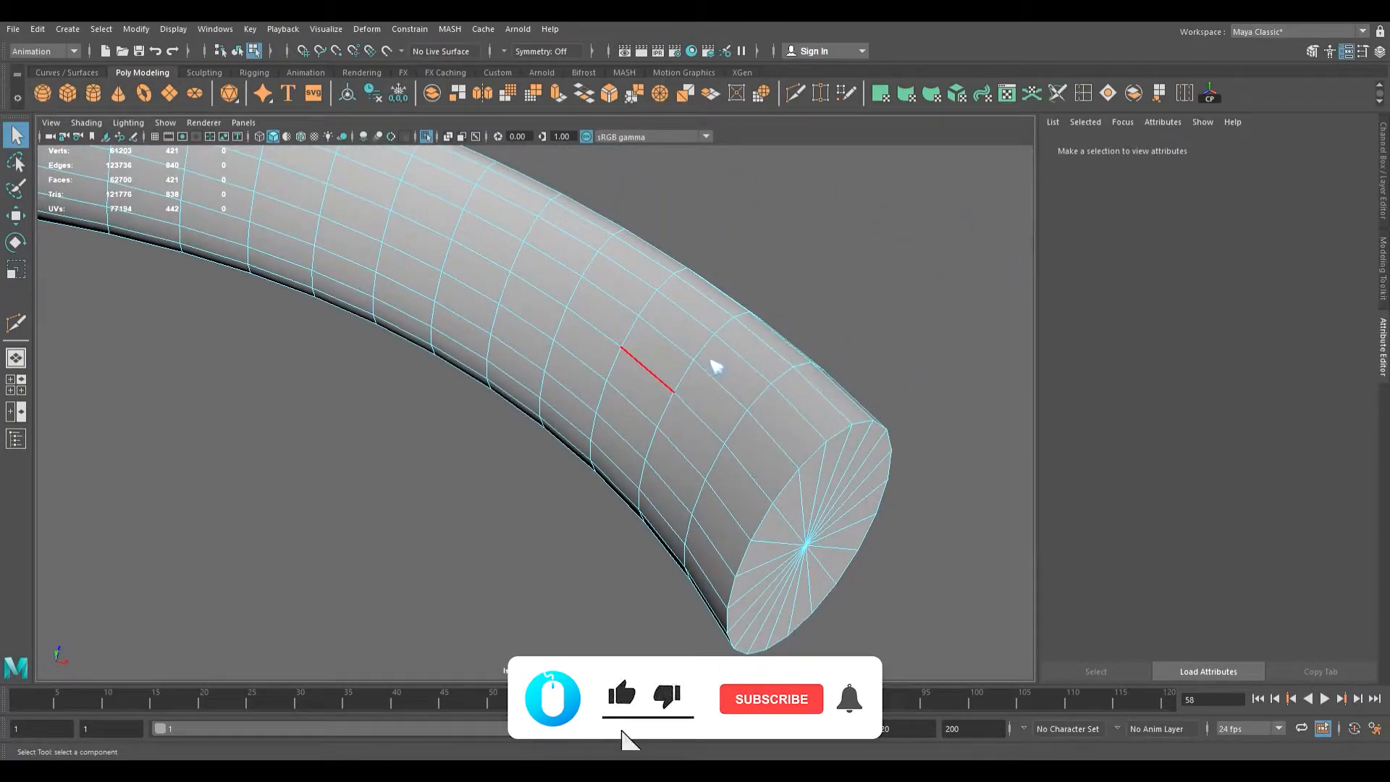
# - Preview the pad smoothed and in wireframe to compare both end caps, and restore the unsmoothed shaded display
pyautogui.press('F8')
pyautogui.press('3')
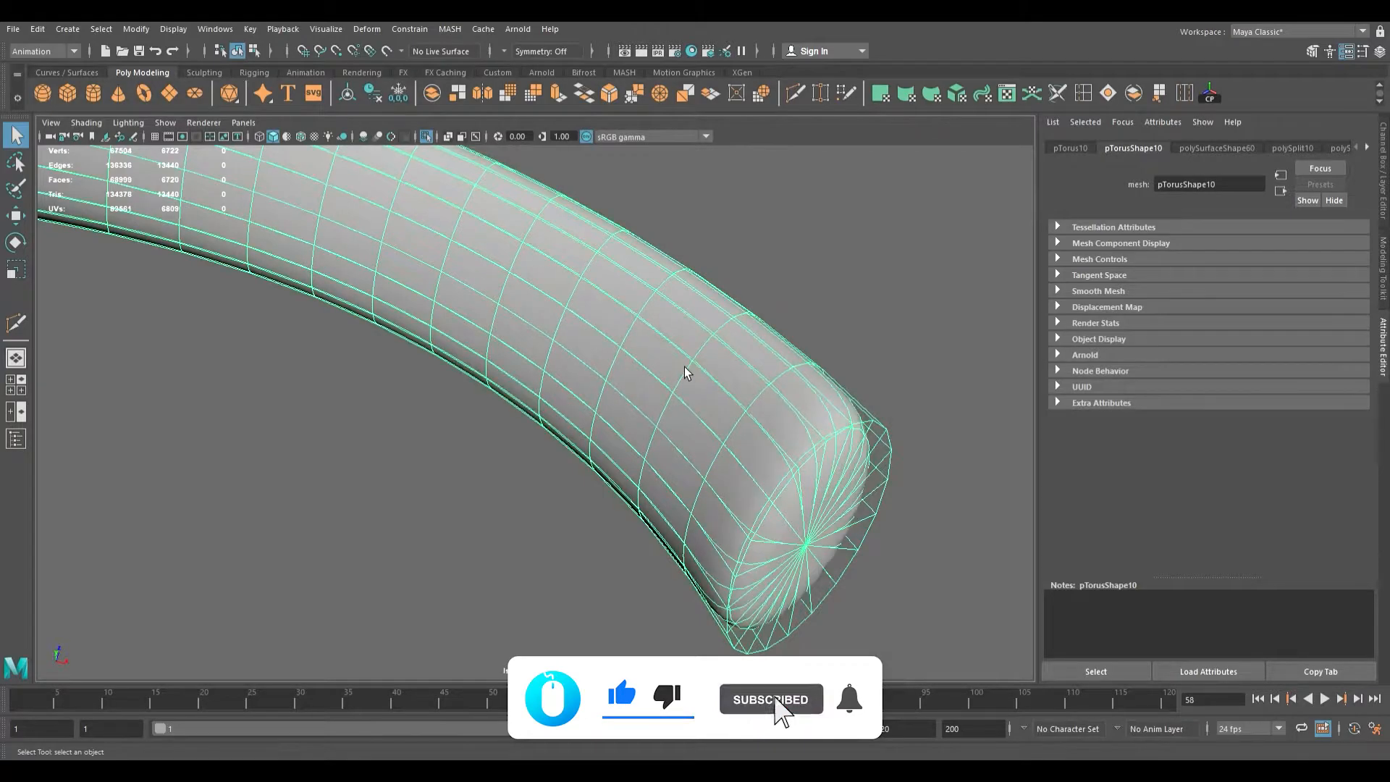
pyautogui.keyDown('alt'); pyautogui.moveTo(684, 367); pyautogui.dragTo(608, 366); pyautogui.keyUp('alt')
pyautogui.keyDown('alt'); pyautogui.moveTo(608, 366); pyautogui.dragTo(489, 380, button='right'); pyautogui.keyUp('alt')
pyautogui.keyDown('alt'); pyautogui.moveTo(488, 380); pyautogui.dragTo(597, 406, button='middle'); pyautogui.keyUp('alt')
pyautogui.scroll(5, 693, 415)
pyautogui.scroll(-2, 743, 404)
pyautogui.scroll(-2, 743, 403)
pyautogui.keyDown('alt'); pyautogui.moveTo(757, 402); pyautogui.dragTo(685, 379); pyautogui.keyUp('alt')
pyautogui.scroll(6, 546, 404)
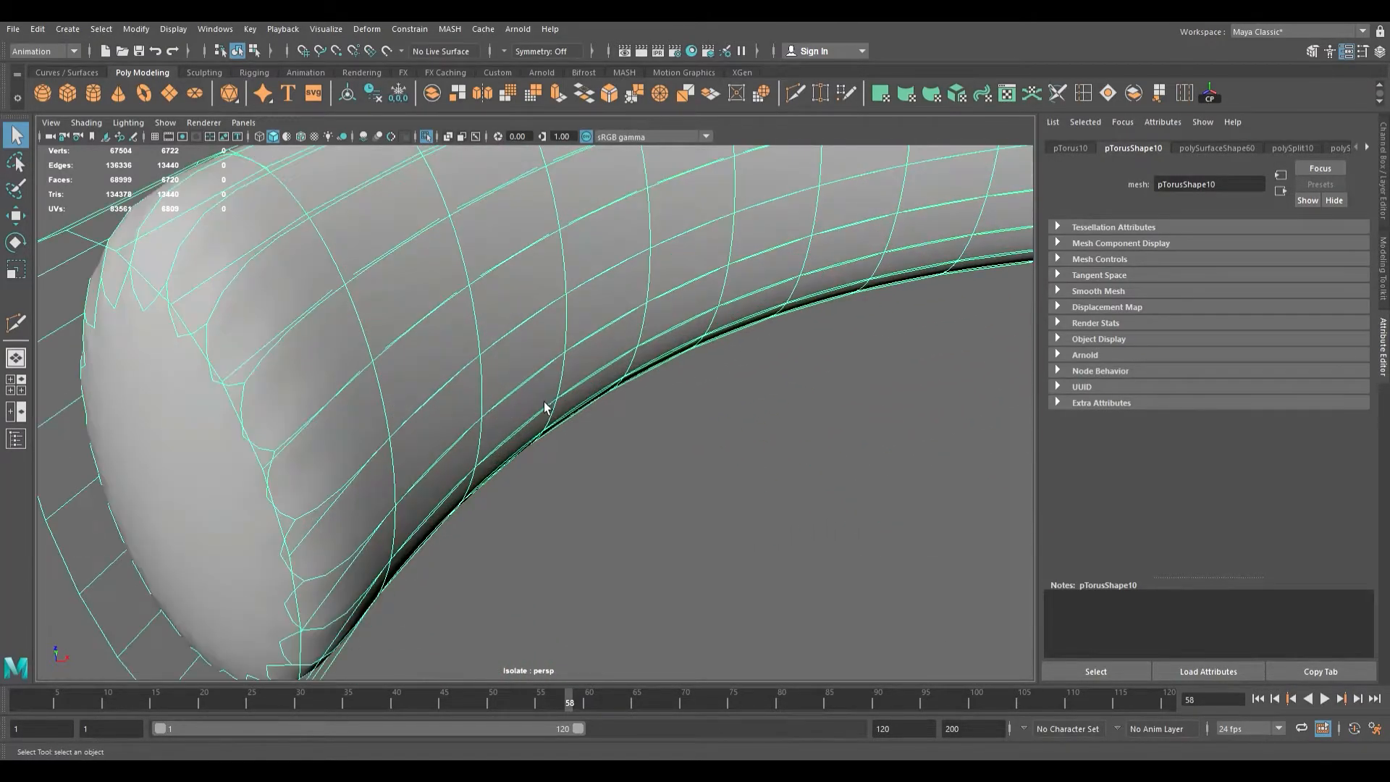
pyautogui.scroll(-2, 540, 402)
pyautogui.keyDown('alt'); pyautogui.moveTo(540, 403); pyautogui.dragTo(654, 475); pyautogui.keyUp('alt')
pyautogui.press('1')
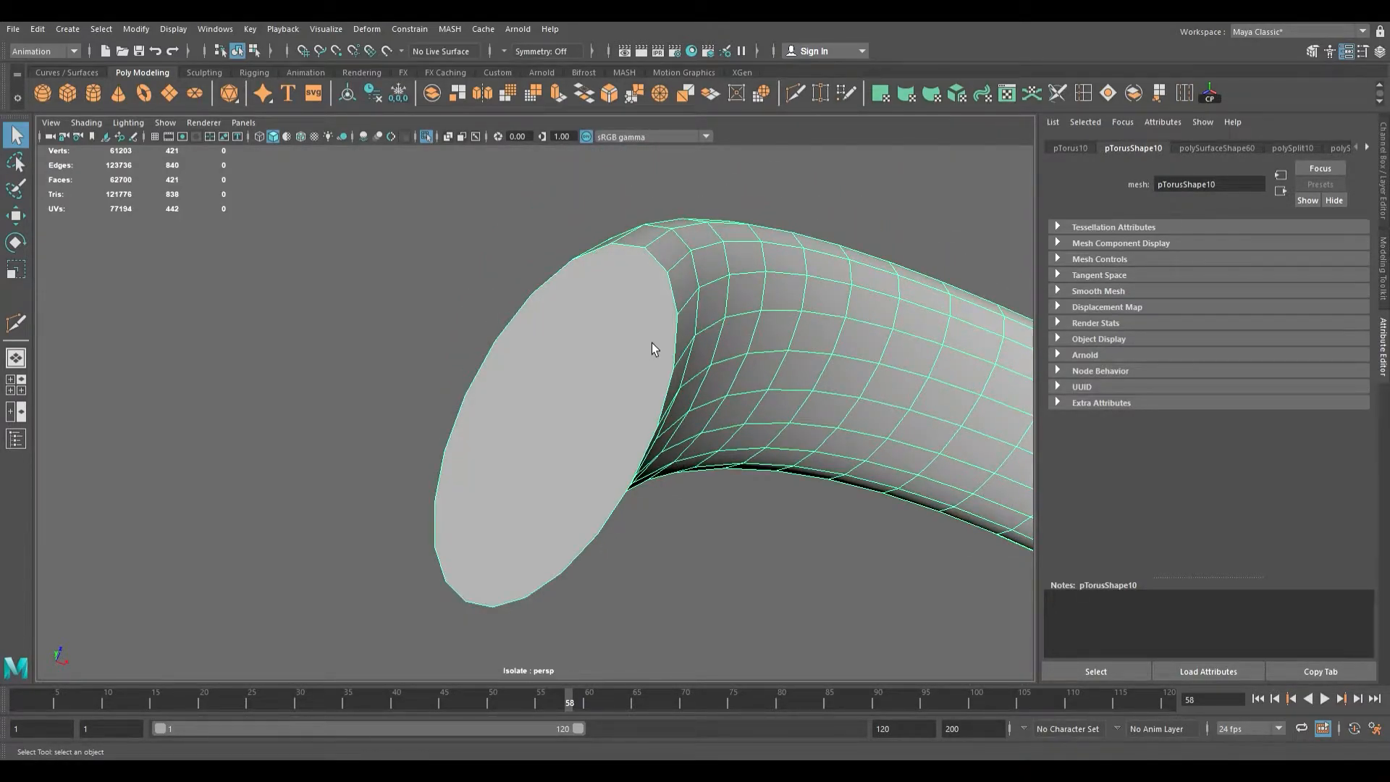
pyautogui.click(269, 145)
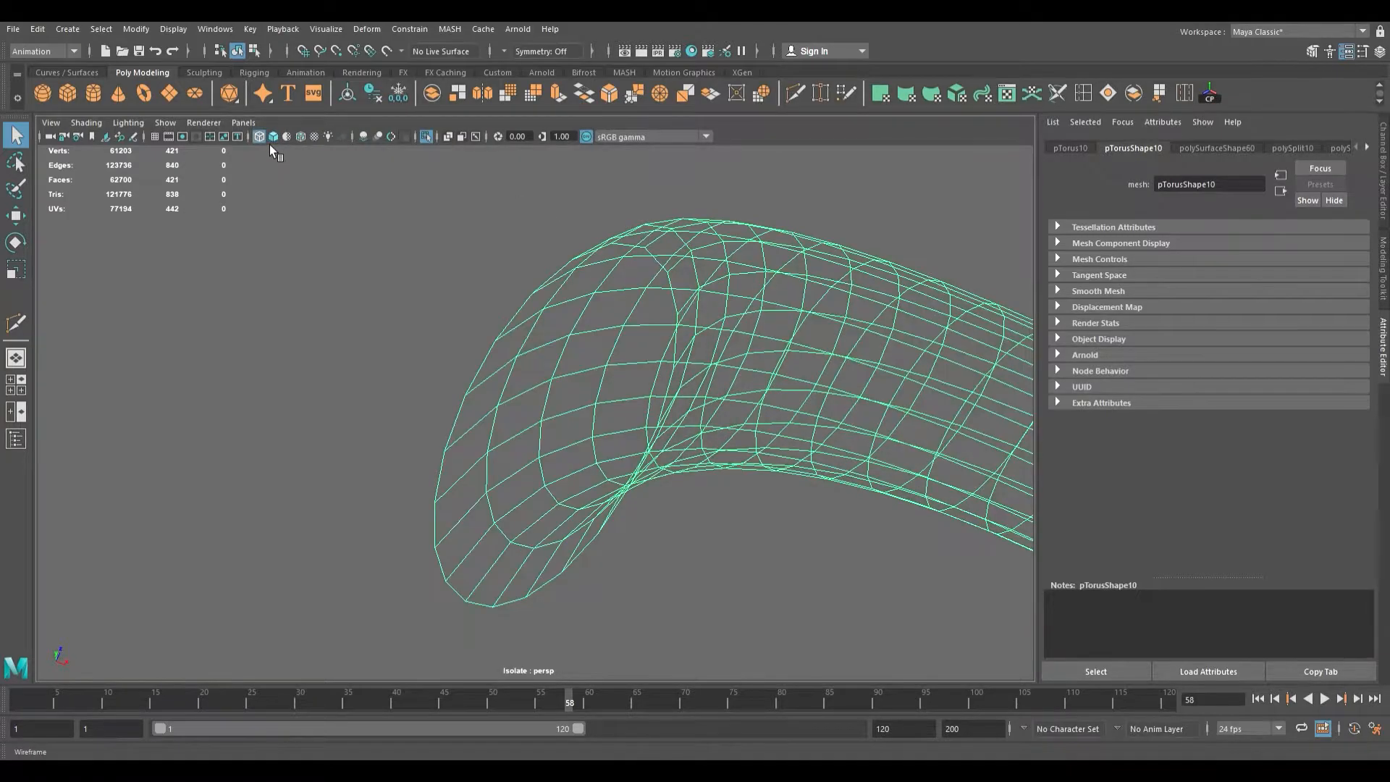
pyautogui.click(273, 138)
pyautogui.keyDown('alt'); pyautogui.moveTo(670, 388); pyautogui.dragTo(691, 393); pyautogui.keyUp('alt')
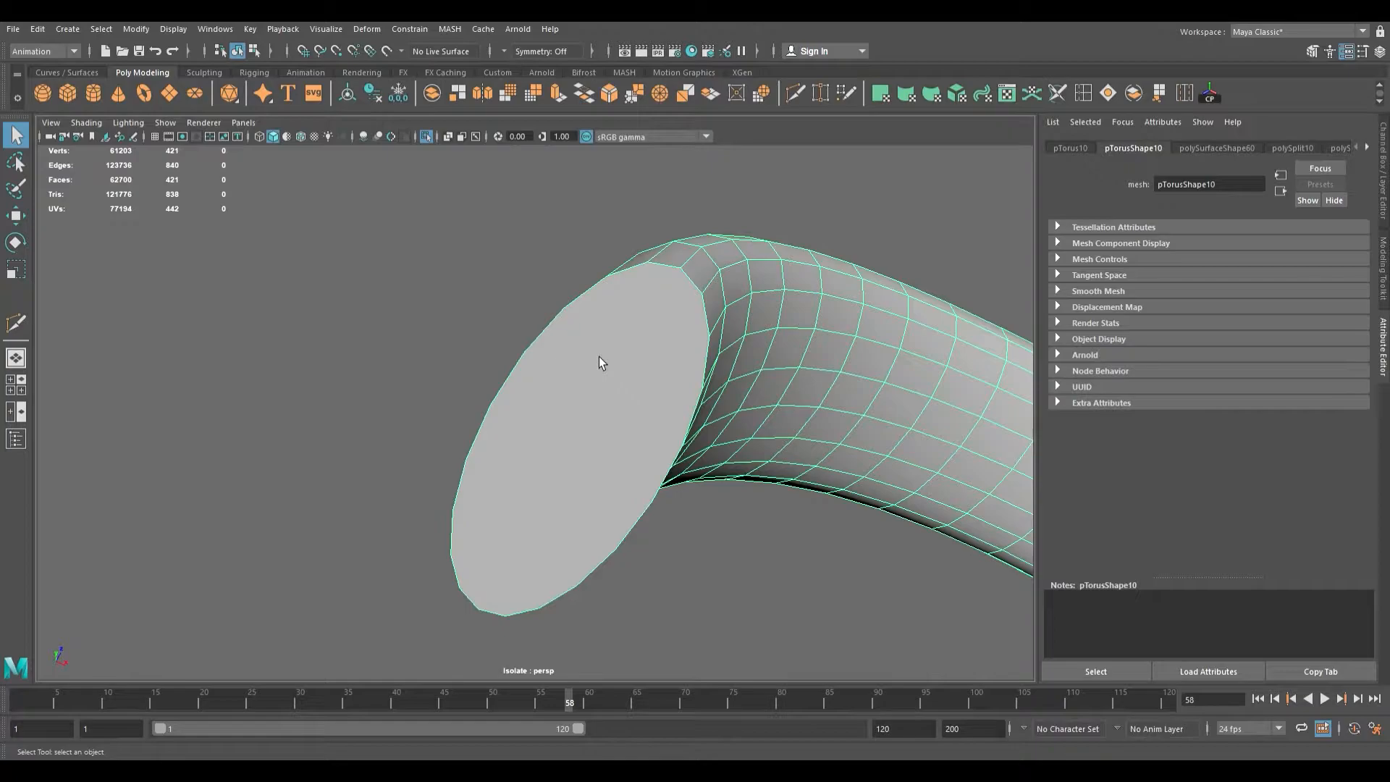
# - Split the pad's other end cap lengthwise between two opposite rim vertices with Multi-Cut
pyautogui.click(796, 94)
pyautogui.click(684, 272)
pyautogui.click(482, 610)
pyautogui.press('Return')
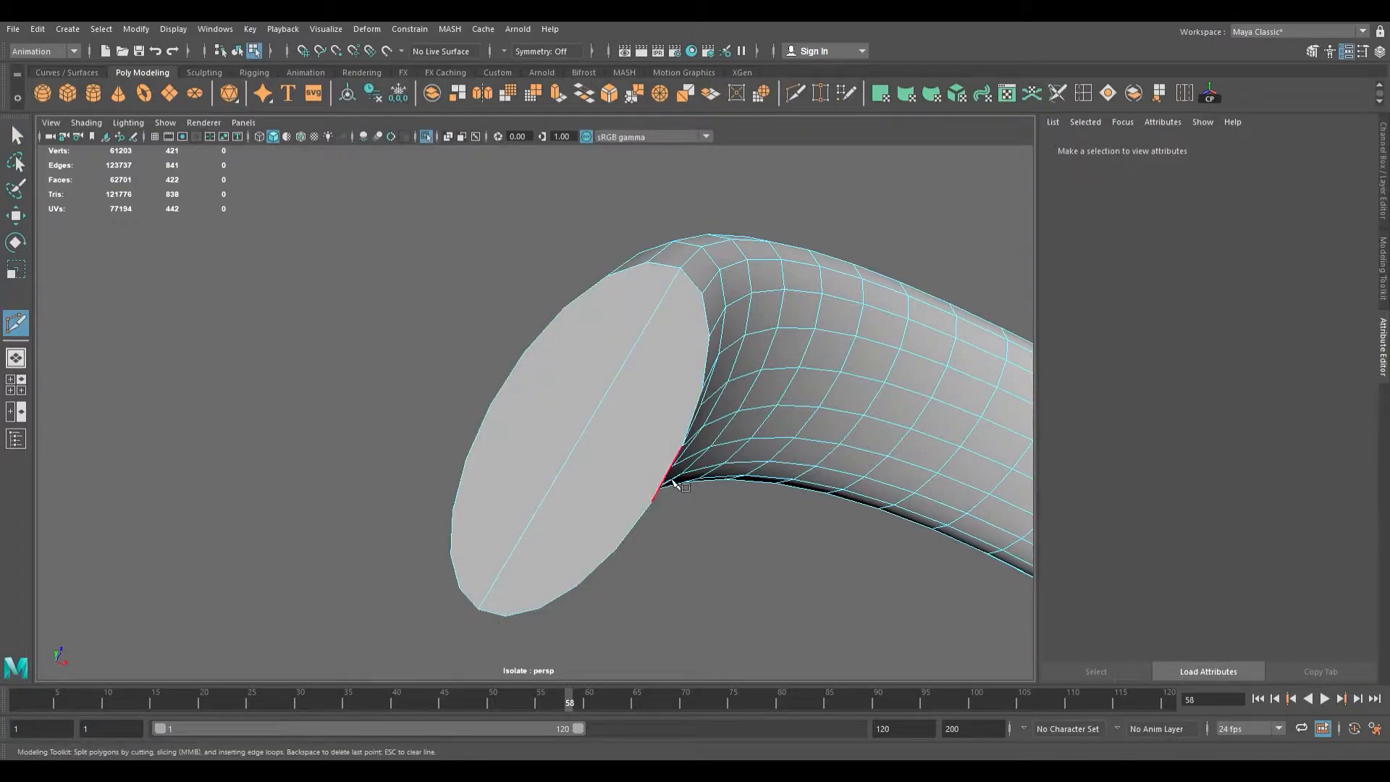
# - Cut this second end cap across its short width through the middle of the lengthwise cut
pyautogui.keyDown('alt'); pyautogui.moveTo(645, 326); pyautogui.dragTo(582, 314); pyautogui.keyUp('alt')
pyautogui.keyDown('alt'); pyautogui.moveTo(463, 304); pyautogui.dragTo(465, 339, button='middle'); pyautogui.keyUp('alt')
pyautogui.keyDown('alt'); pyautogui.moveTo(428, 348); pyautogui.dragTo(528, 389); pyautogui.keyUp('alt')
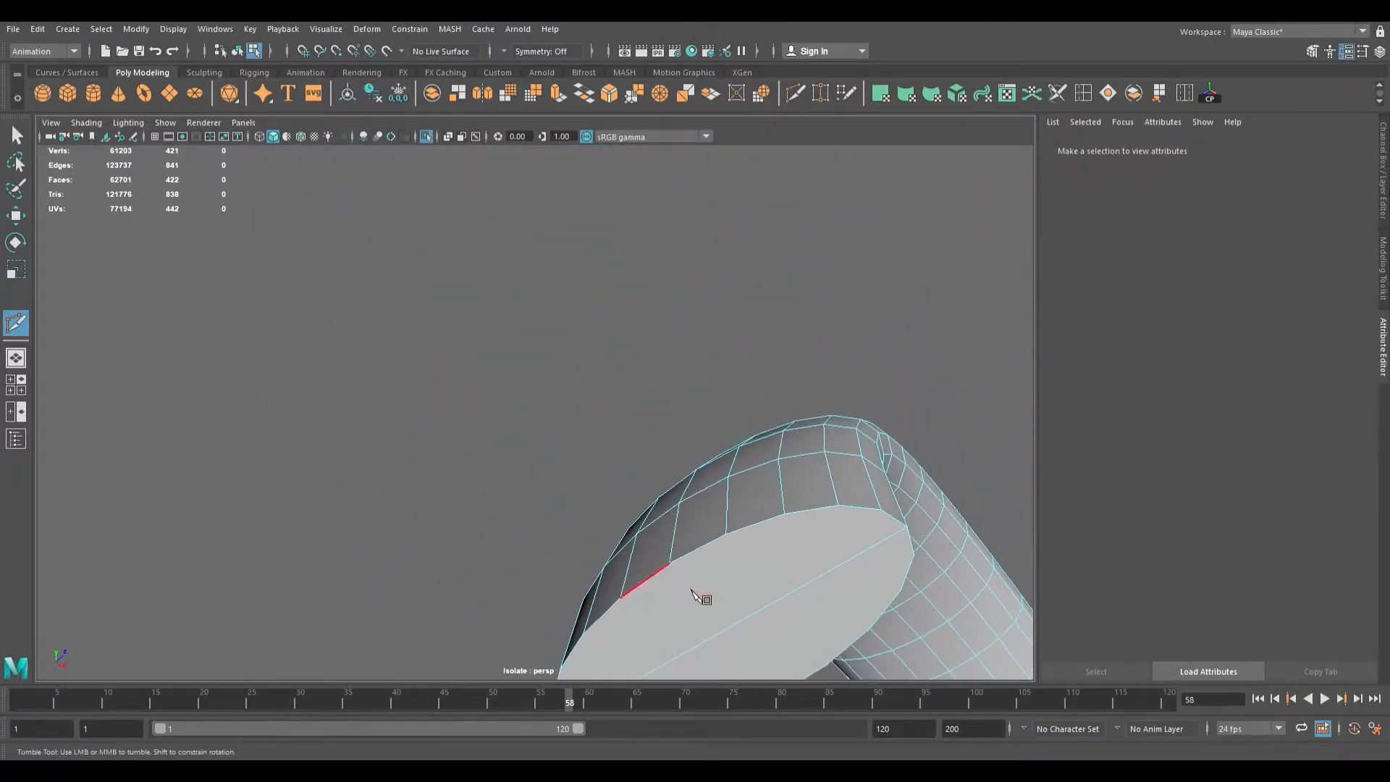
pyautogui.press('q')
pyautogui.press('g')
# - Cut a line through the second cap's centre between the opposite rim vertices adjacent to the crosswise cut
pyautogui.click(726, 536)
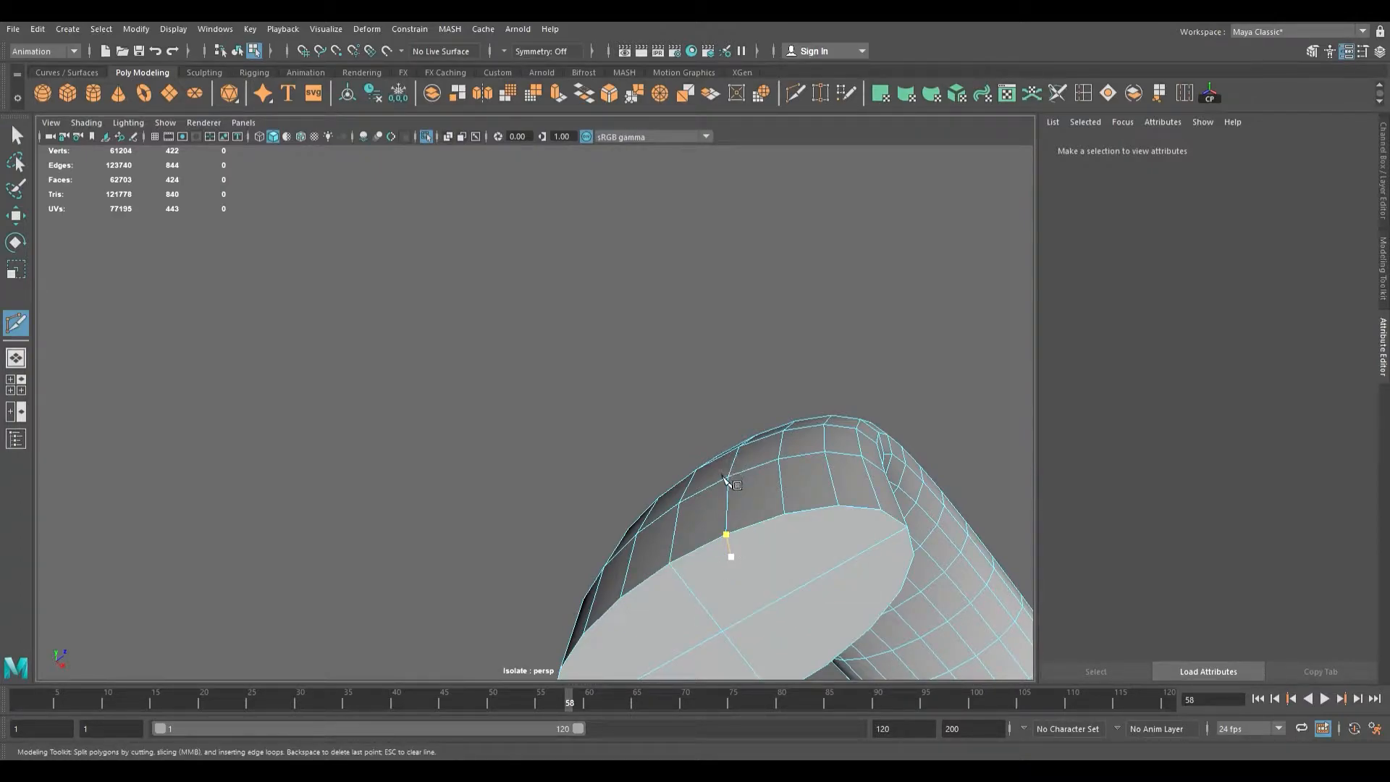
pyautogui.scroll(4, 731, 544)
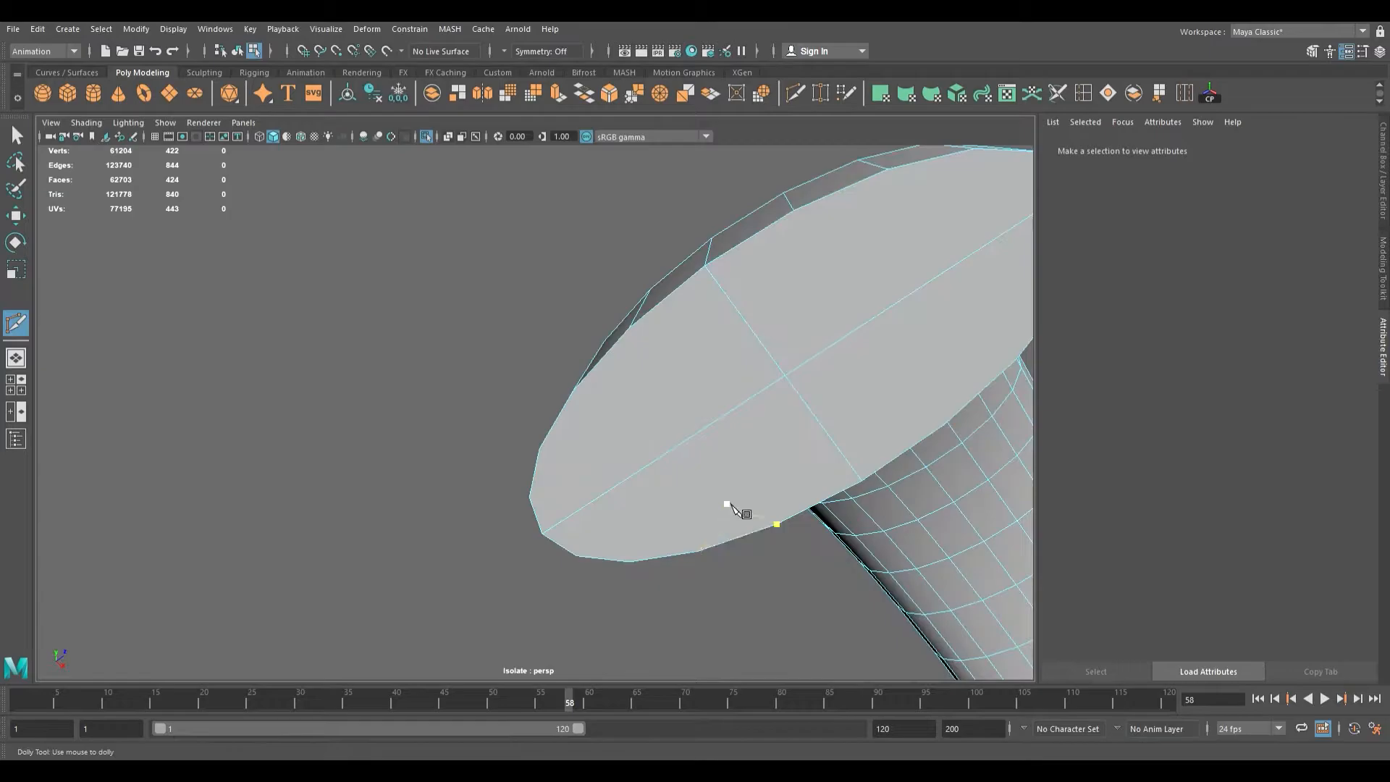
pyautogui.scroll(-5, 729, 500)
pyautogui.keyDown('alt'); pyautogui.moveTo(729, 487); pyautogui.dragTo(695, 535, button='middle'); pyautogui.keyUp('alt')
pyautogui.scroll(2, 693, 531)
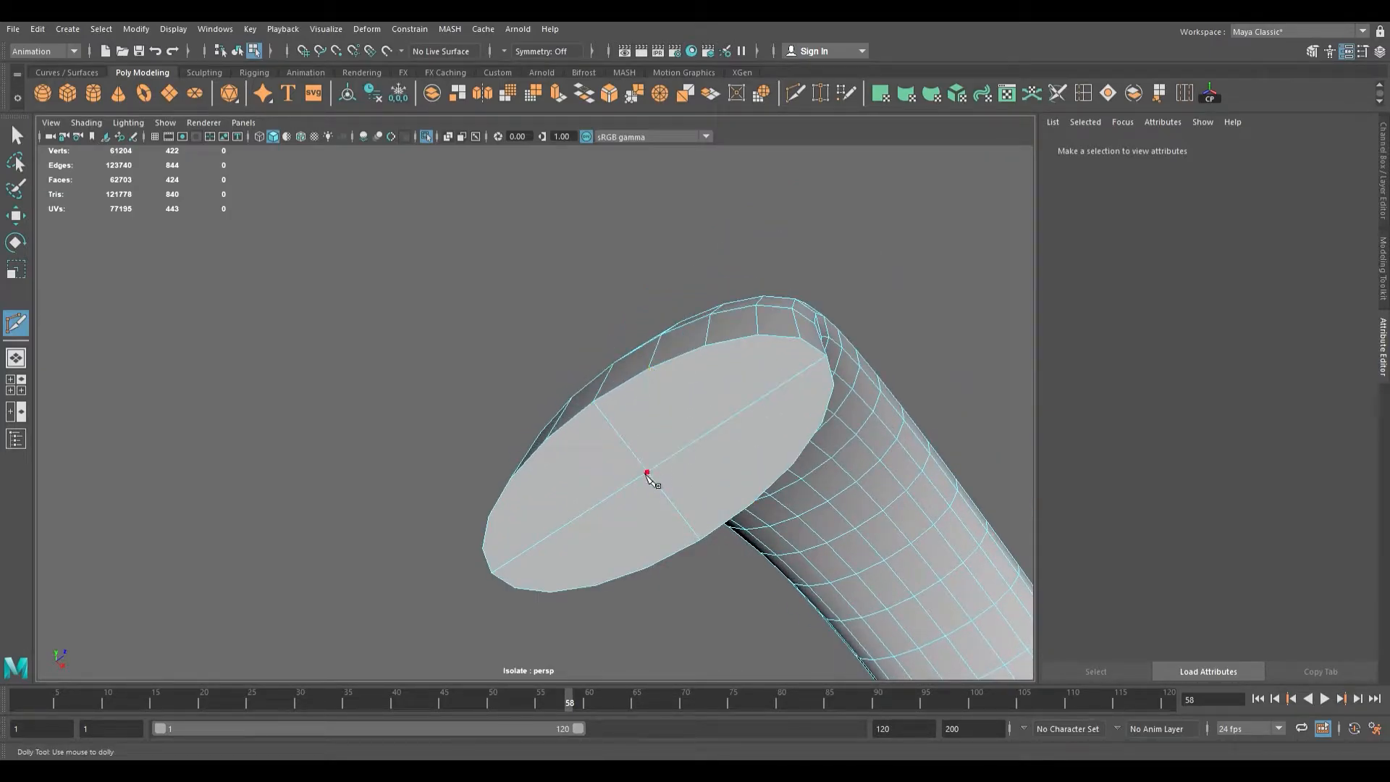
pyautogui.click(648, 369)
pyautogui.click(647, 567)
pyautogui.press('Return')
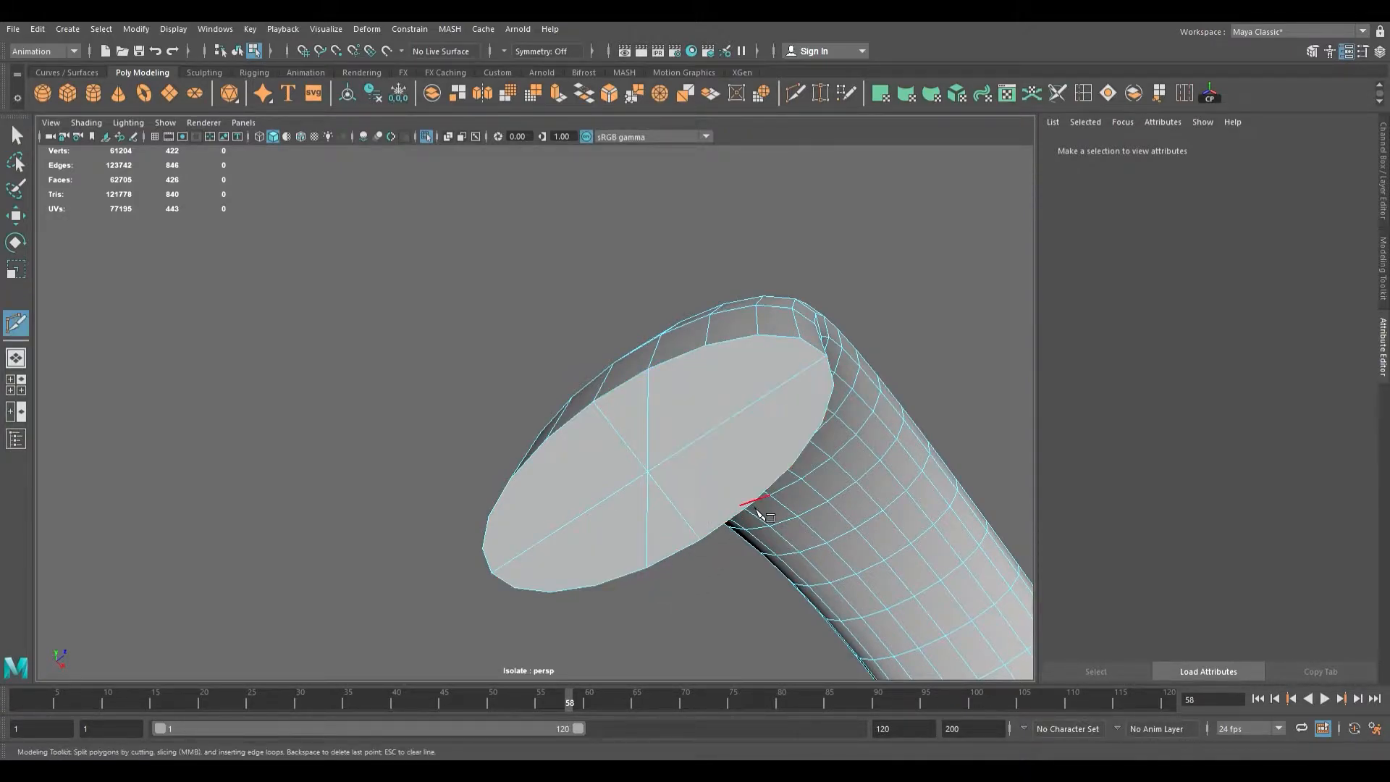
# - Cut another line through the second cap's centre between the next pair of opposite rim vertices
pyautogui.keyDown('alt'); pyautogui.moveTo(752, 517); pyautogui.dragTo(678, 504); pyautogui.keyUp('alt')
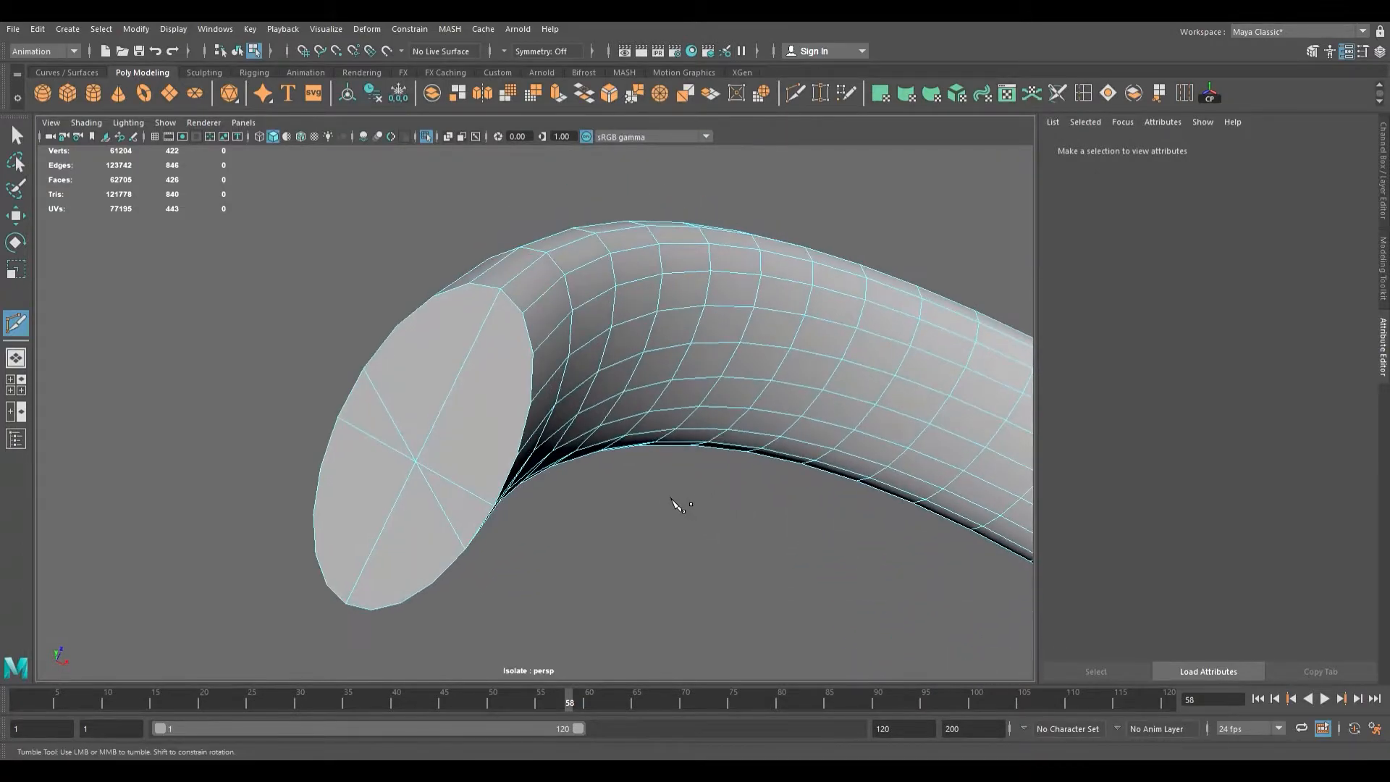
pyautogui.keyDown('alt'); pyautogui.moveTo(582, 475); pyautogui.dragTo(580, 450); pyautogui.keyUp('alt')
pyautogui.keyDown('alt'); pyautogui.moveTo(579, 451); pyautogui.dragTo(646, 503, button='middle'); pyautogui.keyUp('alt')
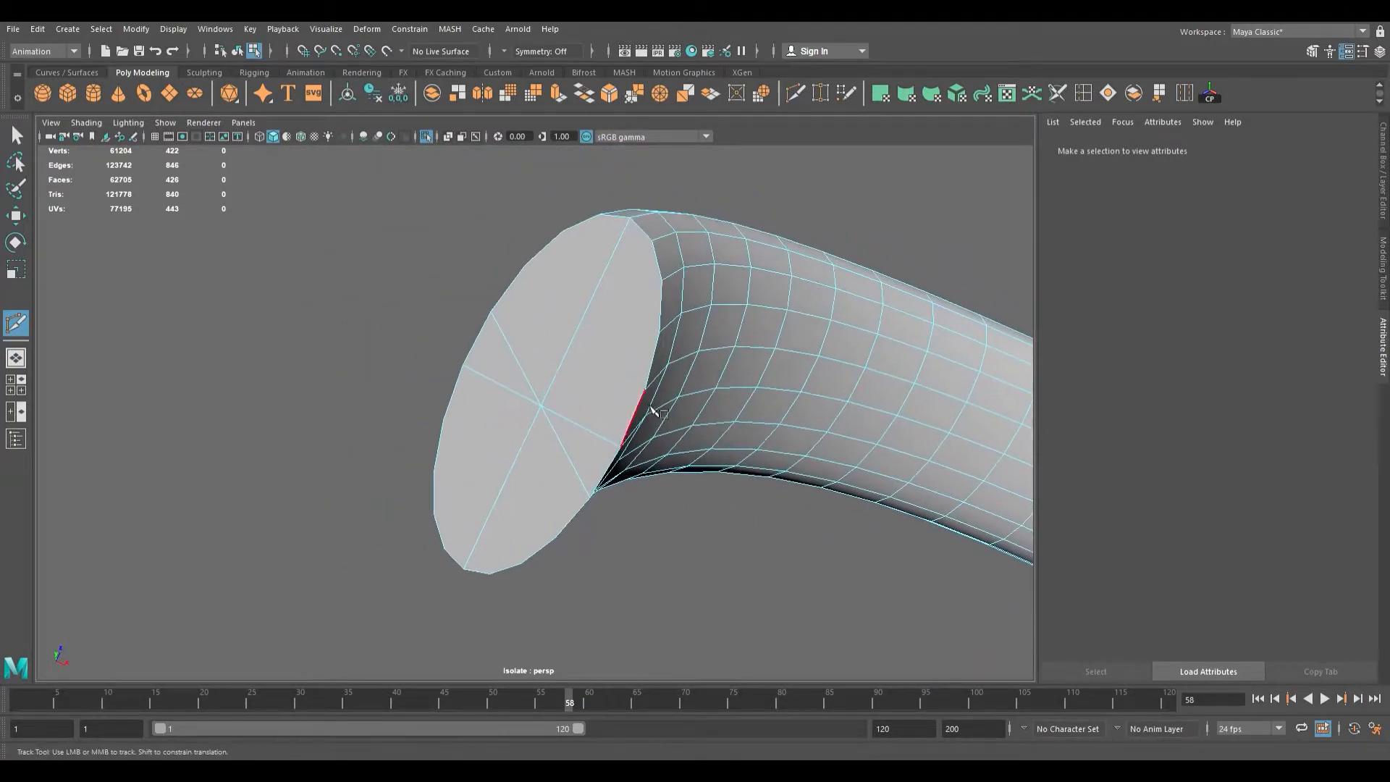
pyautogui.click(644, 391)
pyautogui.click(540, 406)
pyautogui.press('f')
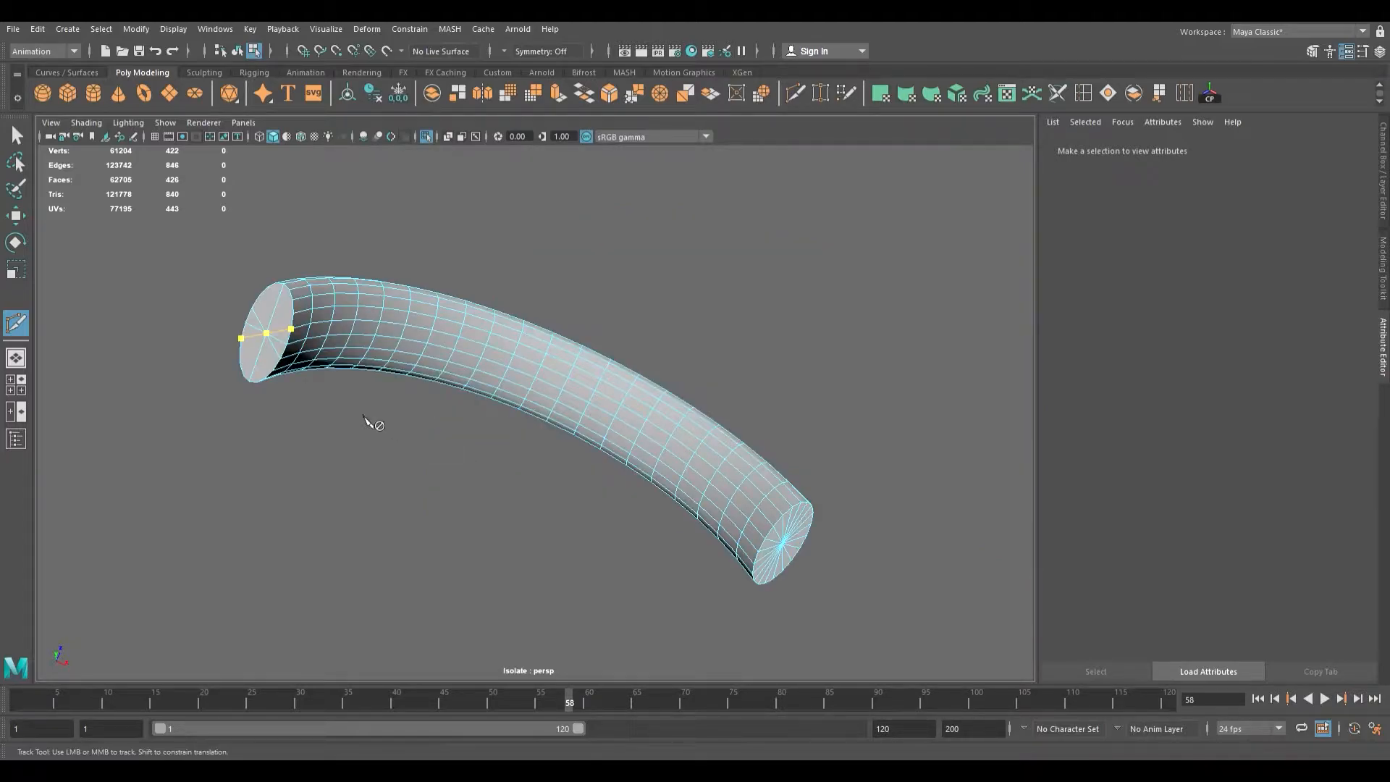
pyautogui.scroll(4, 364, 417)
pyautogui.keyDown('alt'); pyautogui.moveTo(363, 416); pyautogui.dragTo(643, 509, button='middle'); pyautogui.keyUp('alt')
pyautogui.scroll(2, 510, 507)
pyautogui.press('q')
pyautogui.press('g')
# - Cut two more lines through the second cap's centre, extending the fan in both directions around the rim
pyautogui.scroll(2, 642, 508)
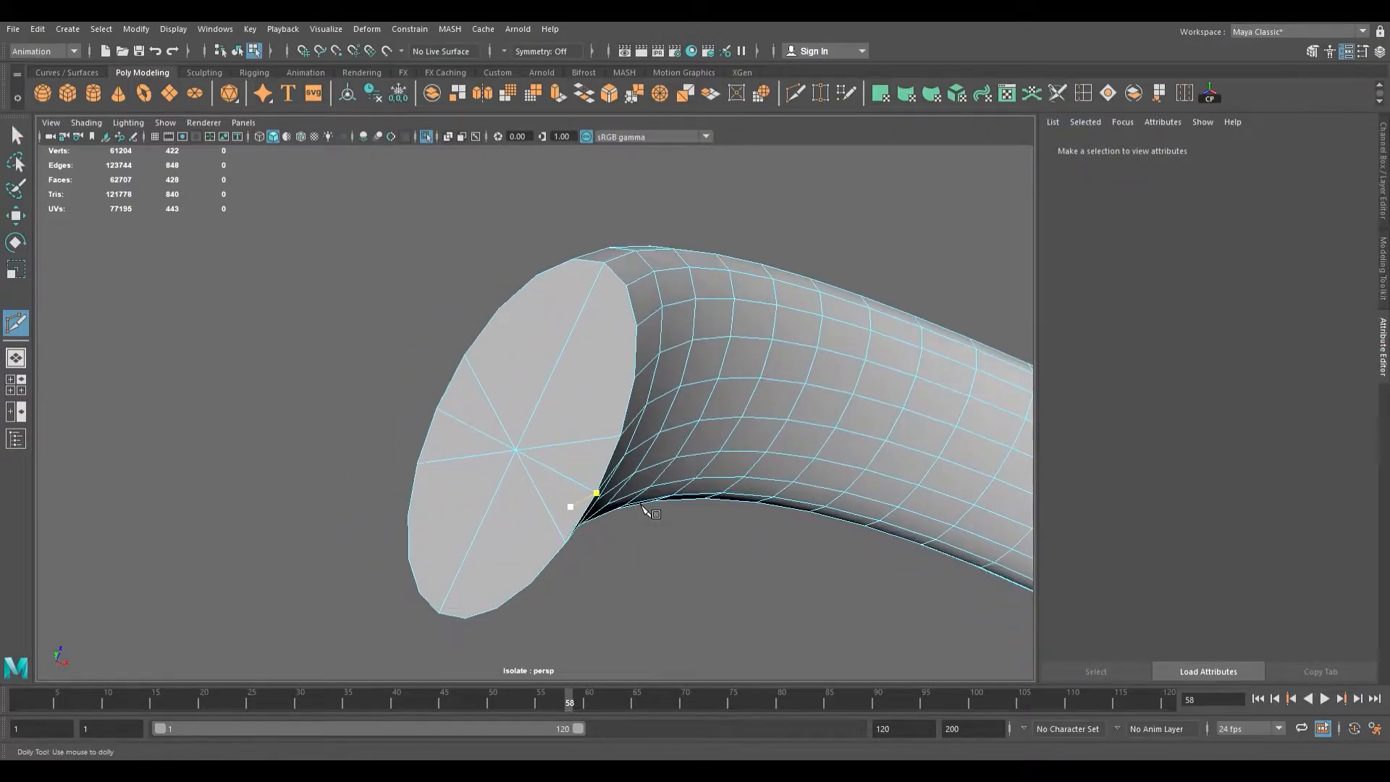
pyautogui.click(636, 380)
pyautogui.click(516, 450)
pyautogui.click(415, 522)
pyautogui.press('q')
pyautogui.press('g')
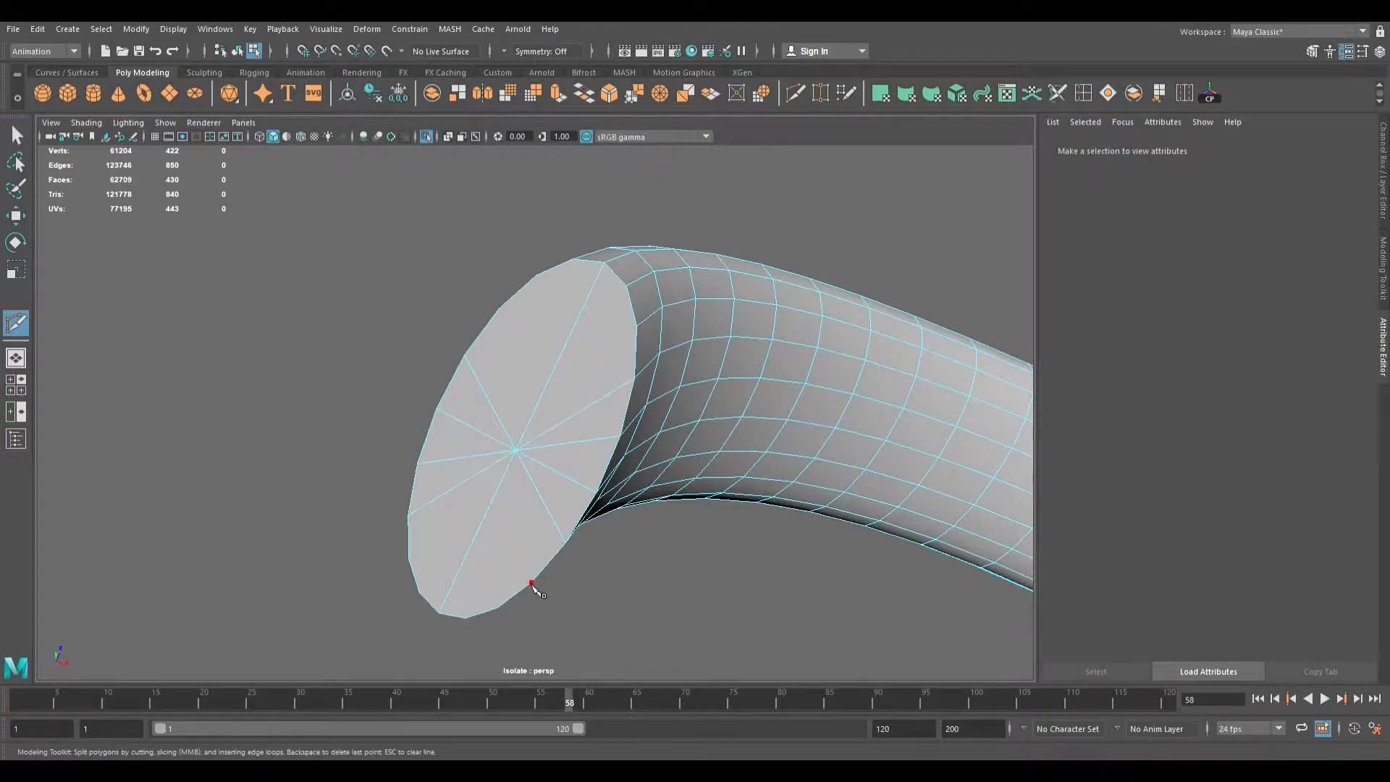
pyautogui.click(515, 451)
pyautogui.press('q')
pyautogui.press('g')
# - Connect two further pairs of opposite rim vertices through the centre, closing the gap on one side of the lengthwise cut
pyautogui.click(538, 277)
pyautogui.click(515, 451)
pyautogui.keyDown('alt'); pyautogui.moveTo(612, 544); pyautogui.dragTo(695, 532); pyautogui.keyUp('alt')
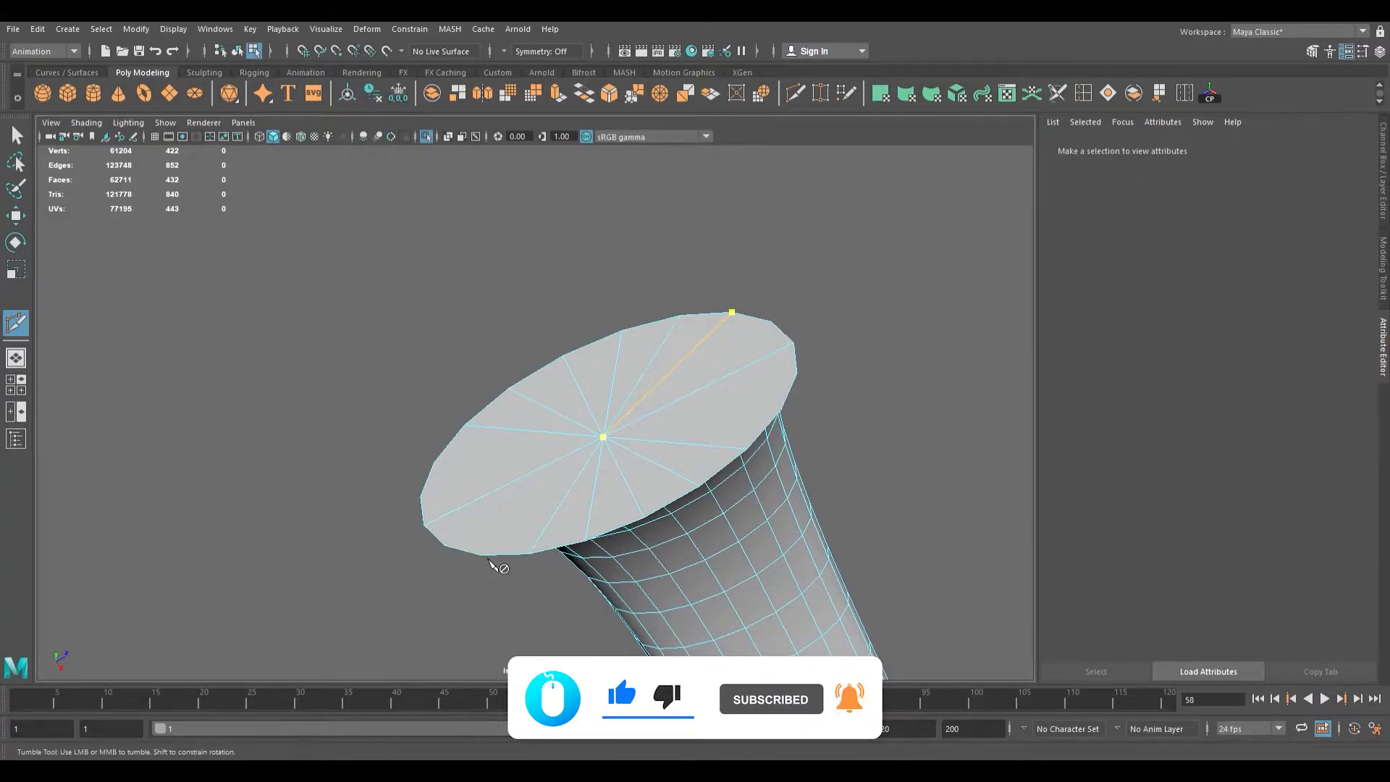
pyautogui.keyDown('alt'); pyautogui.moveTo(498, 567); pyautogui.dragTo(496, 470); pyautogui.keyUp('alt')
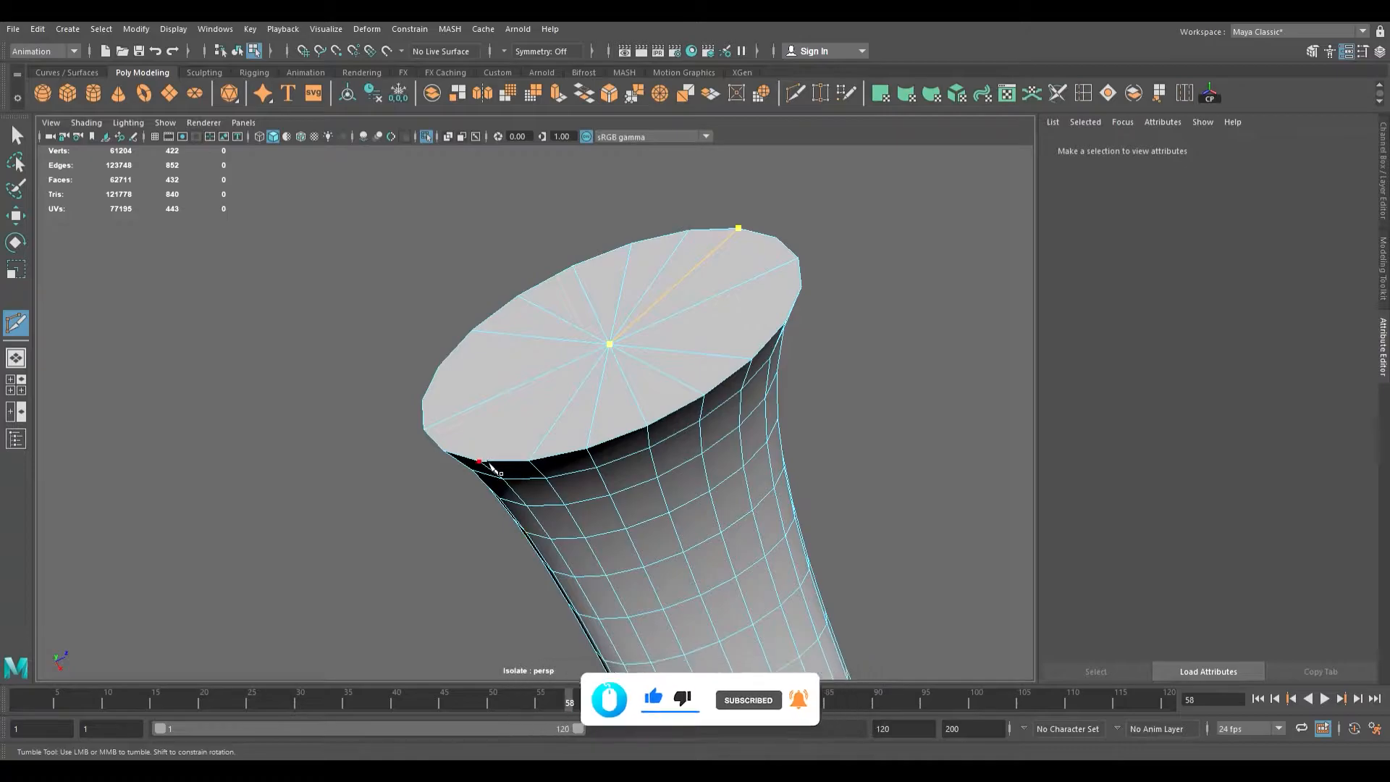
pyautogui.press('Return')
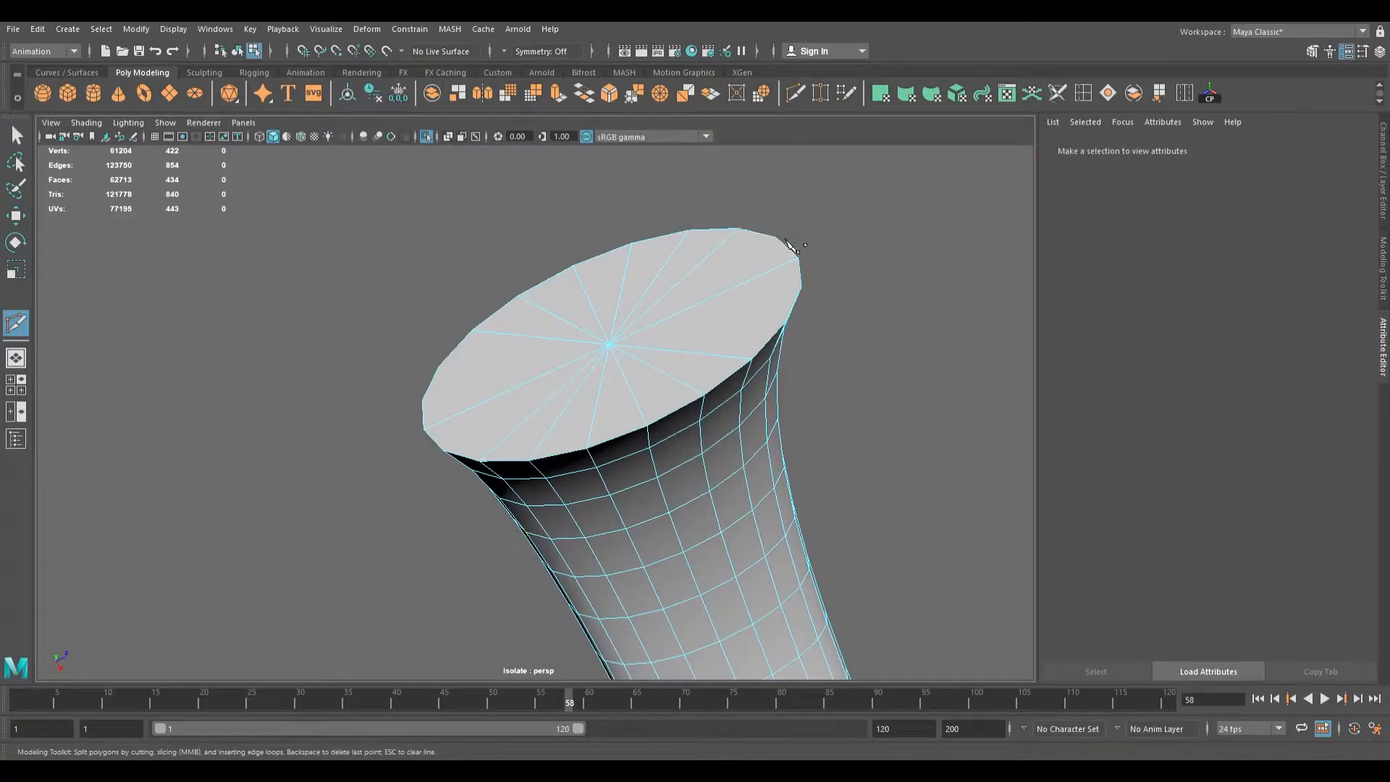
pyautogui.click(776, 237)
pyautogui.click(610, 345)
pyautogui.click(454, 458)
pyautogui.press('Return')
# - Cut another line through the second cap's centre between the next pair of opposite unconnected rim vertices
pyautogui.press('g')
pyautogui.keyDown('alt'); pyautogui.moveTo(617, 449); pyautogui.dragTo(616, 529, button='middle'); pyautogui.keyUp('alt')
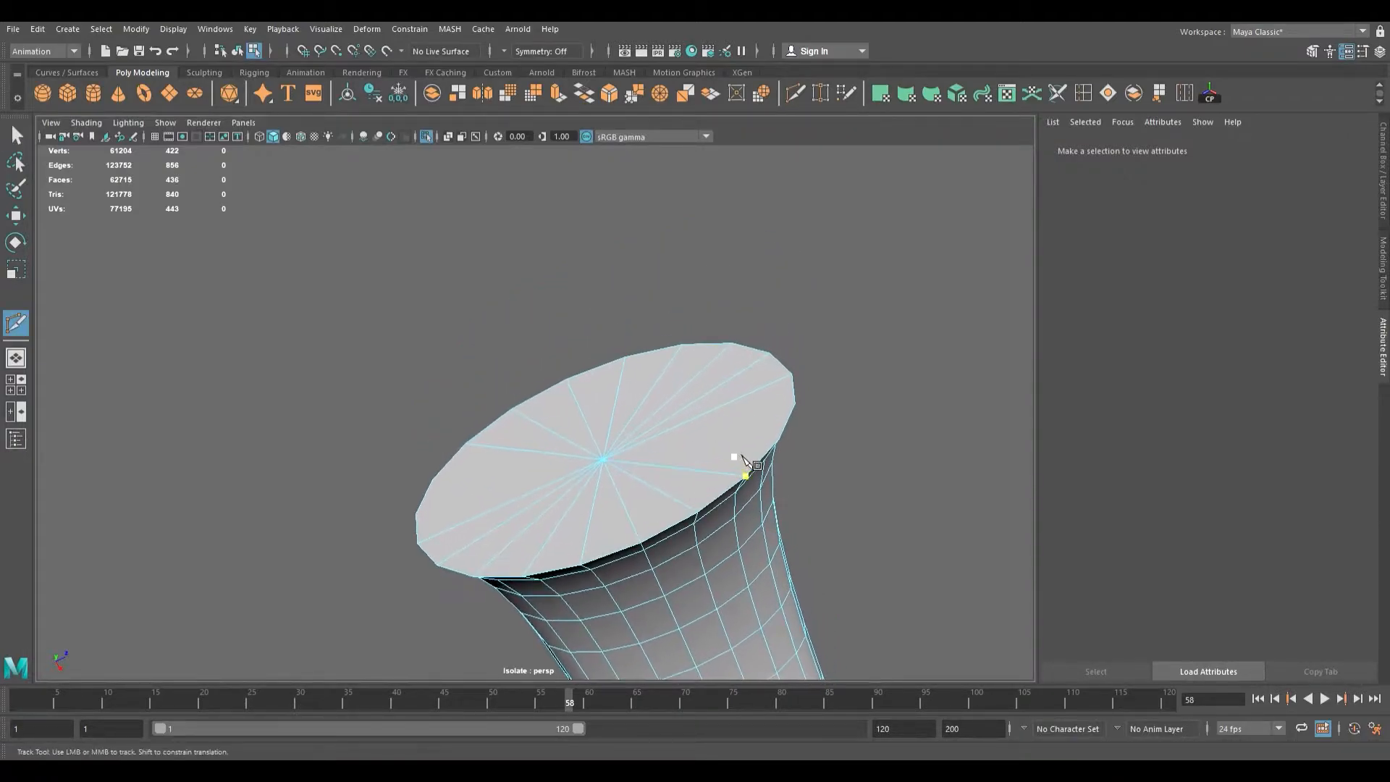
pyautogui.keyDown('alt'); pyautogui.moveTo(760, 471); pyautogui.dragTo(834, 449); pyautogui.keyUp('alt')
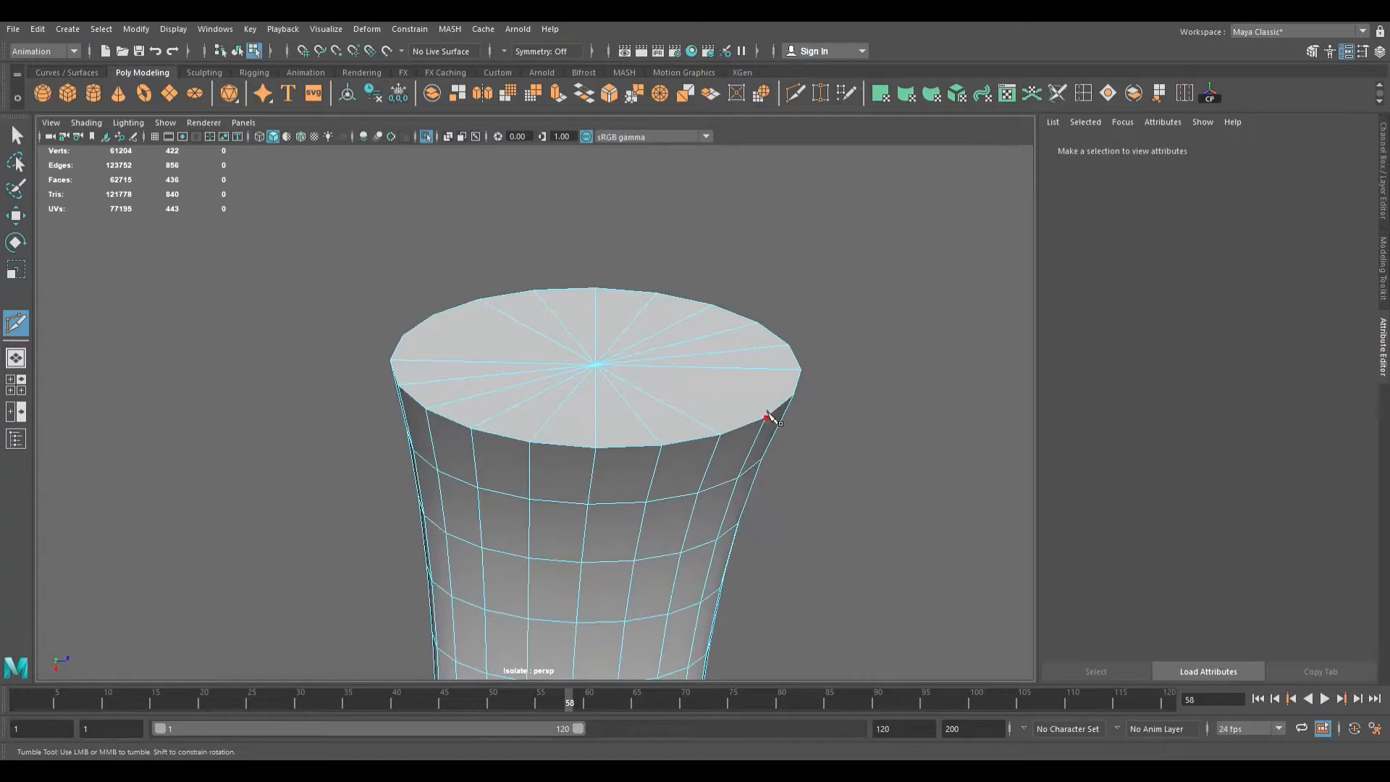
pyautogui.click(766, 418)
pyautogui.click(605, 367)
pyautogui.click(440, 316)
pyautogui.press('q')
# - Cut the last line through the cap's centre between the remaining opposite rim vertices, completing the triangle fan
pyautogui.press('g')
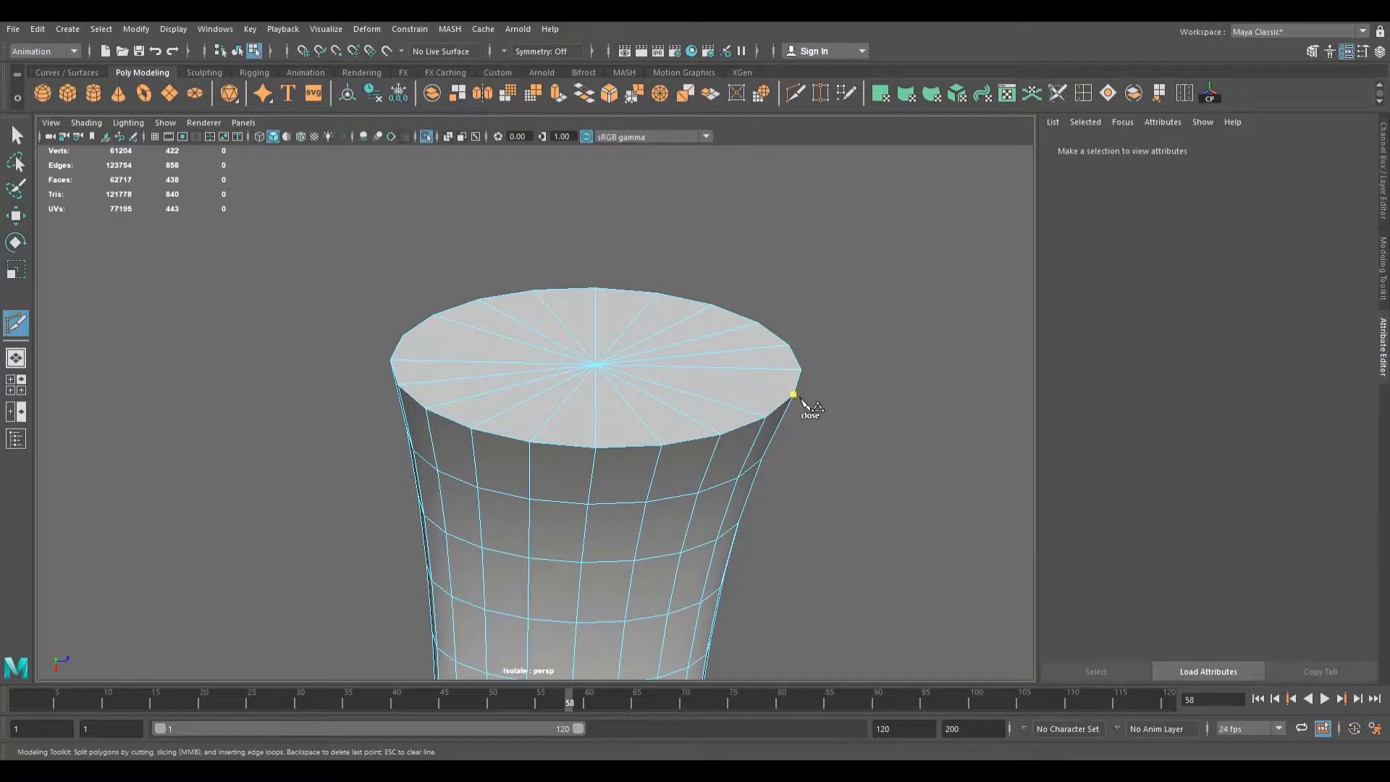
pyautogui.click(598, 367)
pyautogui.click(415, 340)
pyautogui.press('q')
pyautogui.press('g')
# - Return the inner pad to object mode and turn off its isolation to view it with the band, references and character
pyautogui.keyDown('alt'); pyautogui.moveTo(549, 396); pyautogui.dragTo(381, 521); pyautogui.keyUp('alt')
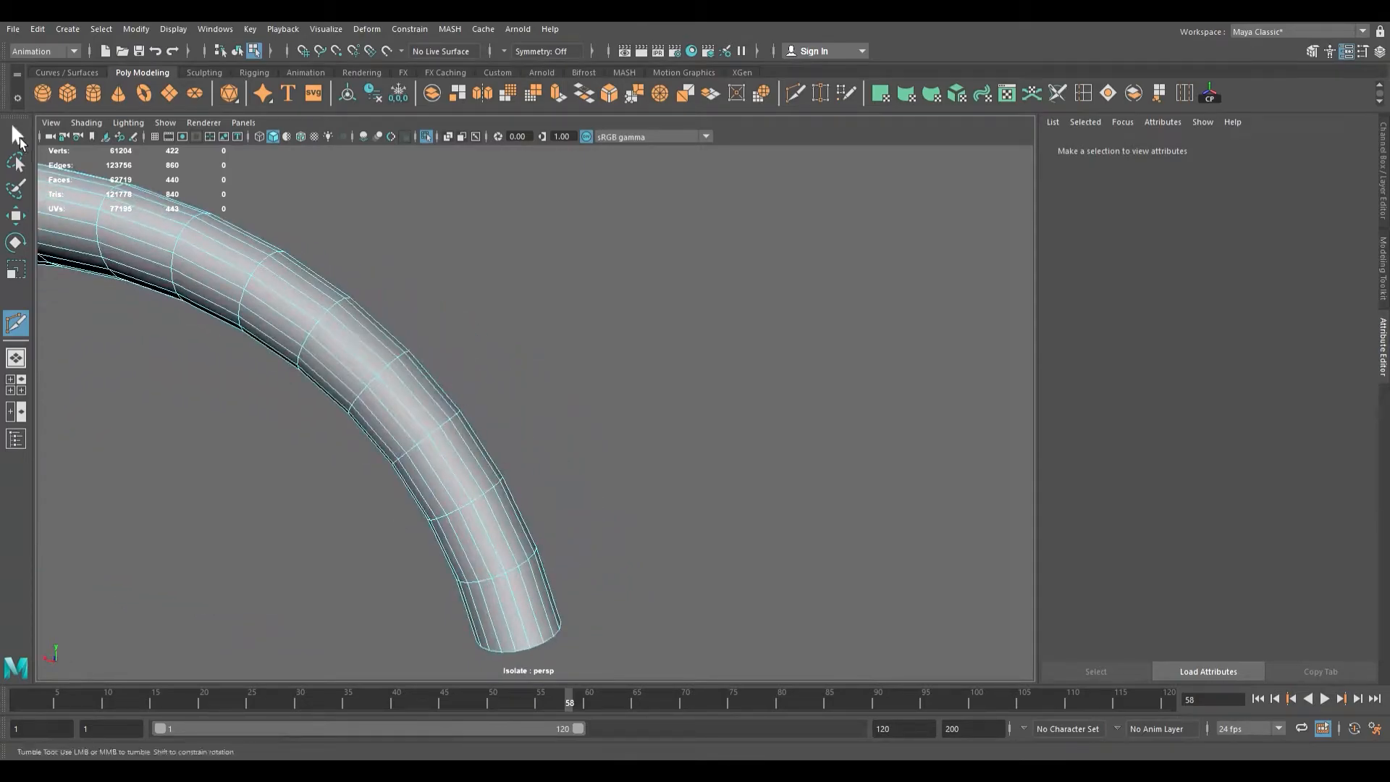
pyautogui.click(17, 136)
pyautogui.moveTo(344, 303); pyautogui.dragTo(394, 243, button='right')
pyautogui.scroll(-2, 407, 203)
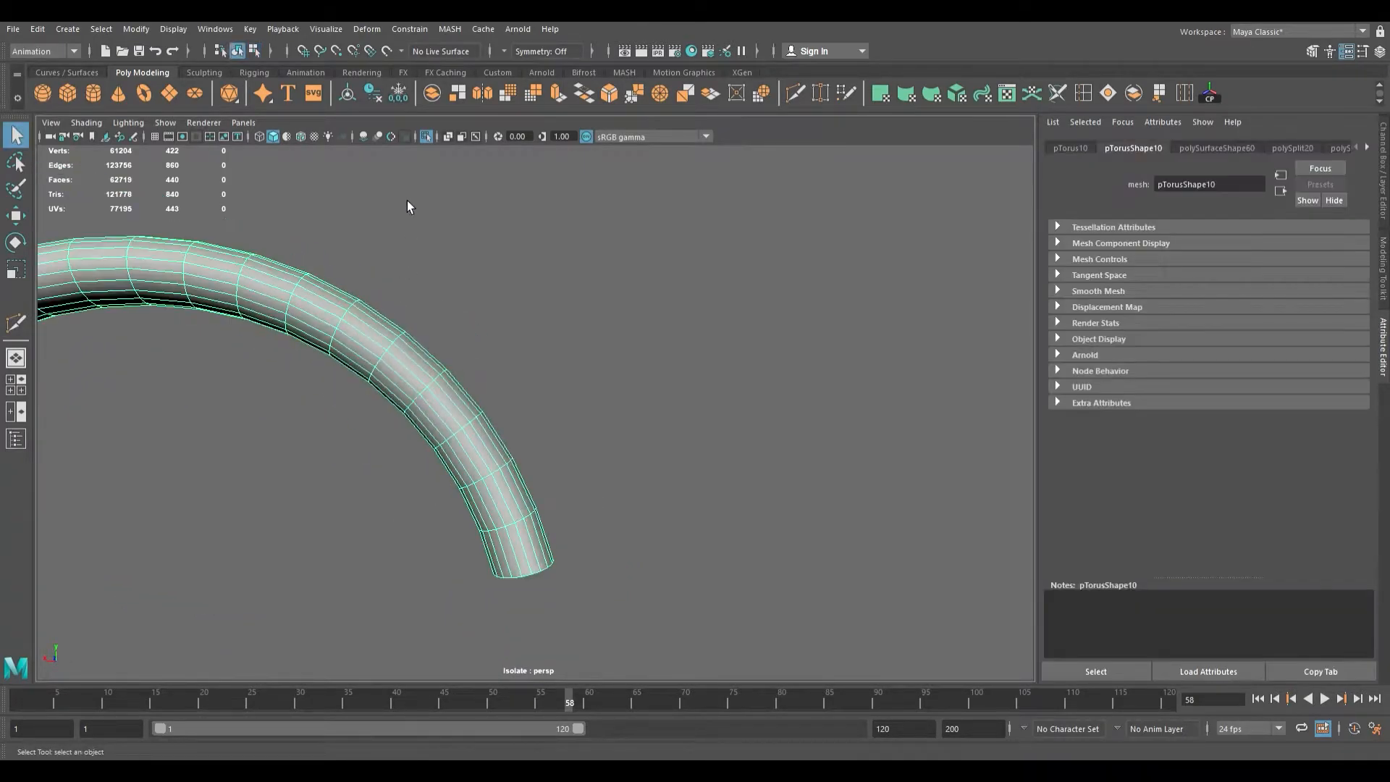
pyautogui.click(429, 137)
pyautogui.scroll(-3, 454, 341)
pyautogui.keyDown('alt'); pyautogui.moveTo(453, 364); pyautogui.dragTo(465, 303); pyautogui.keyUp('alt')
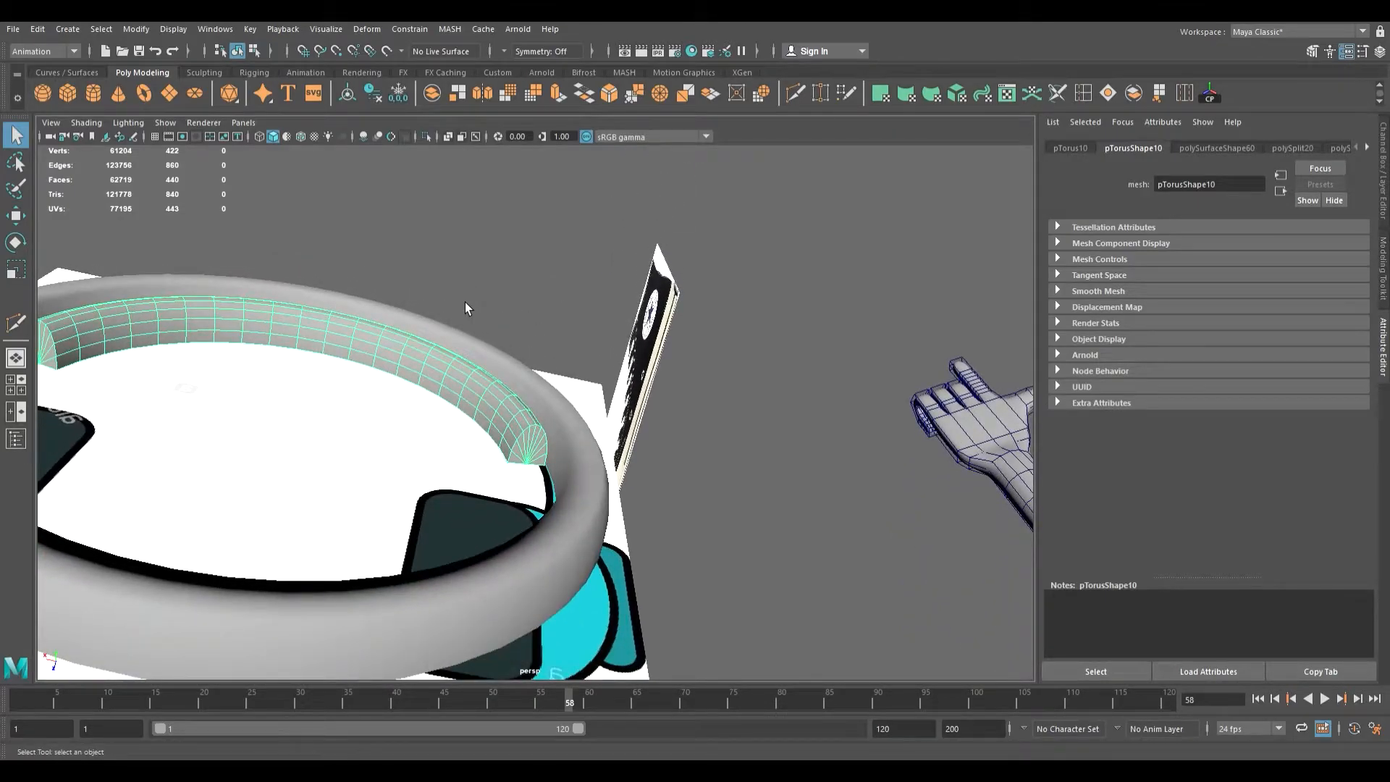
pyautogui.keyDown('alt'); pyautogui.moveTo(469, 301); pyautogui.dragTo(435, 412); pyautogui.keyUp('alt')
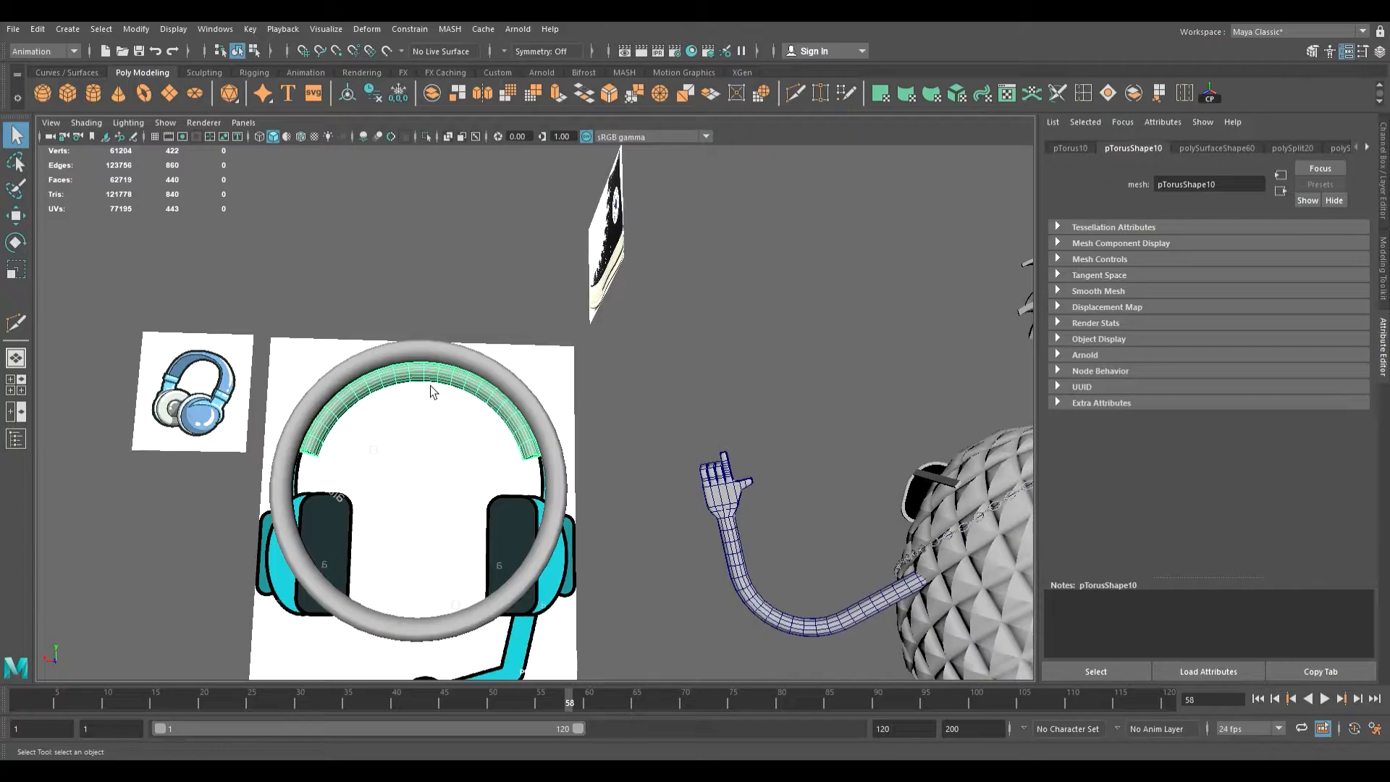
pyautogui.scroll(-10, 430, 385)
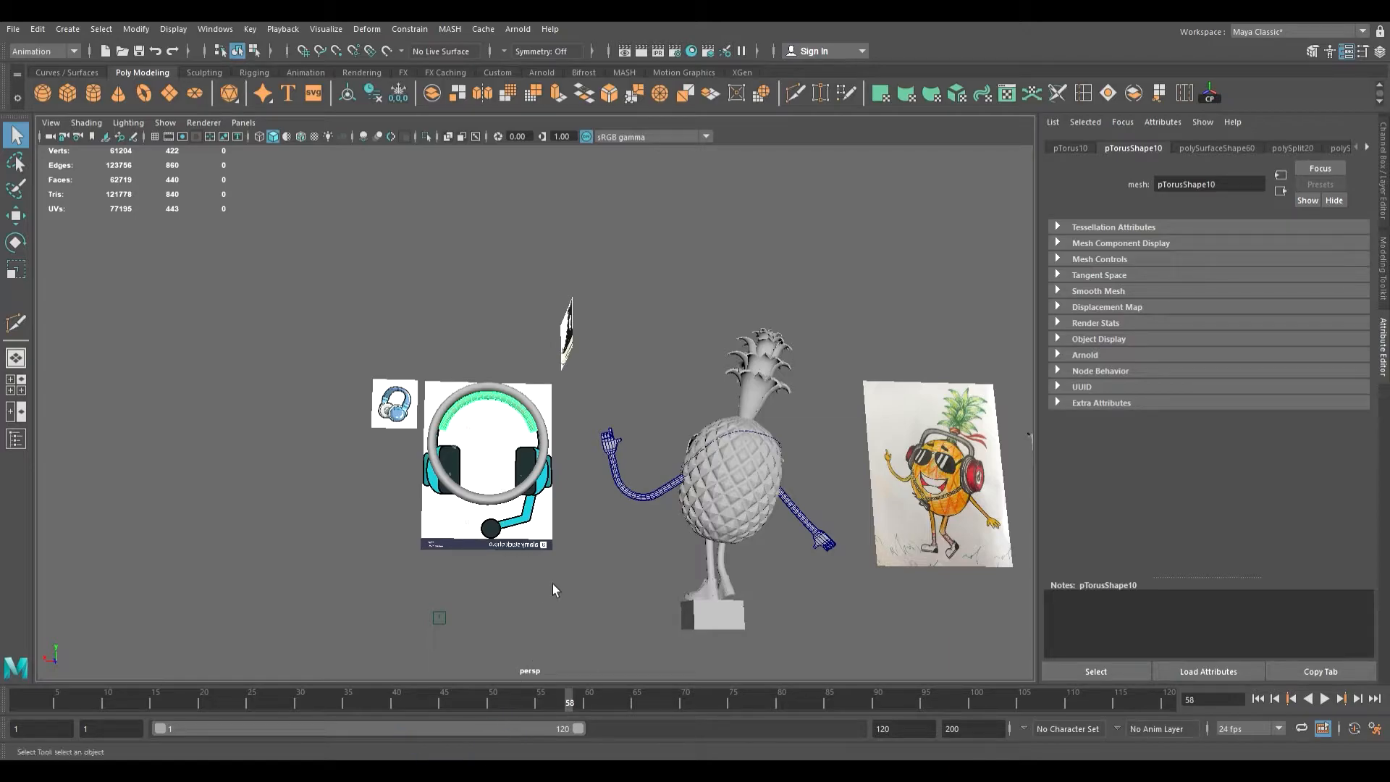
# - In the front view, move the red headphones image plane about 24.5 units along X, beside the headset reference
pyautogui.press('space')
pyautogui.press('space')
pyautogui.keyDown('alt'); pyautogui.moveTo(395, 409); pyautogui.dragTo(241, 385, button='middle'); pyautogui.keyUp('alt')
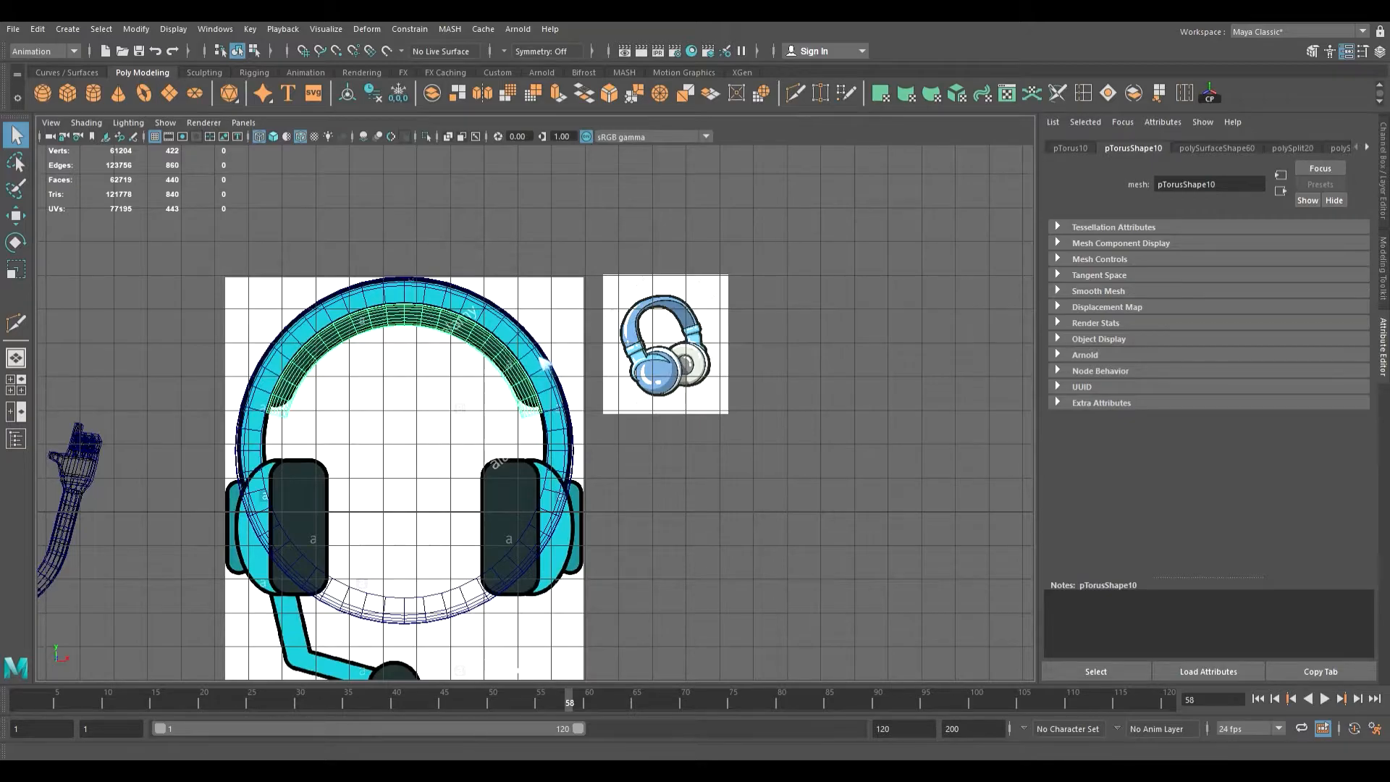
pyautogui.hotkey('ctrl', 'z')
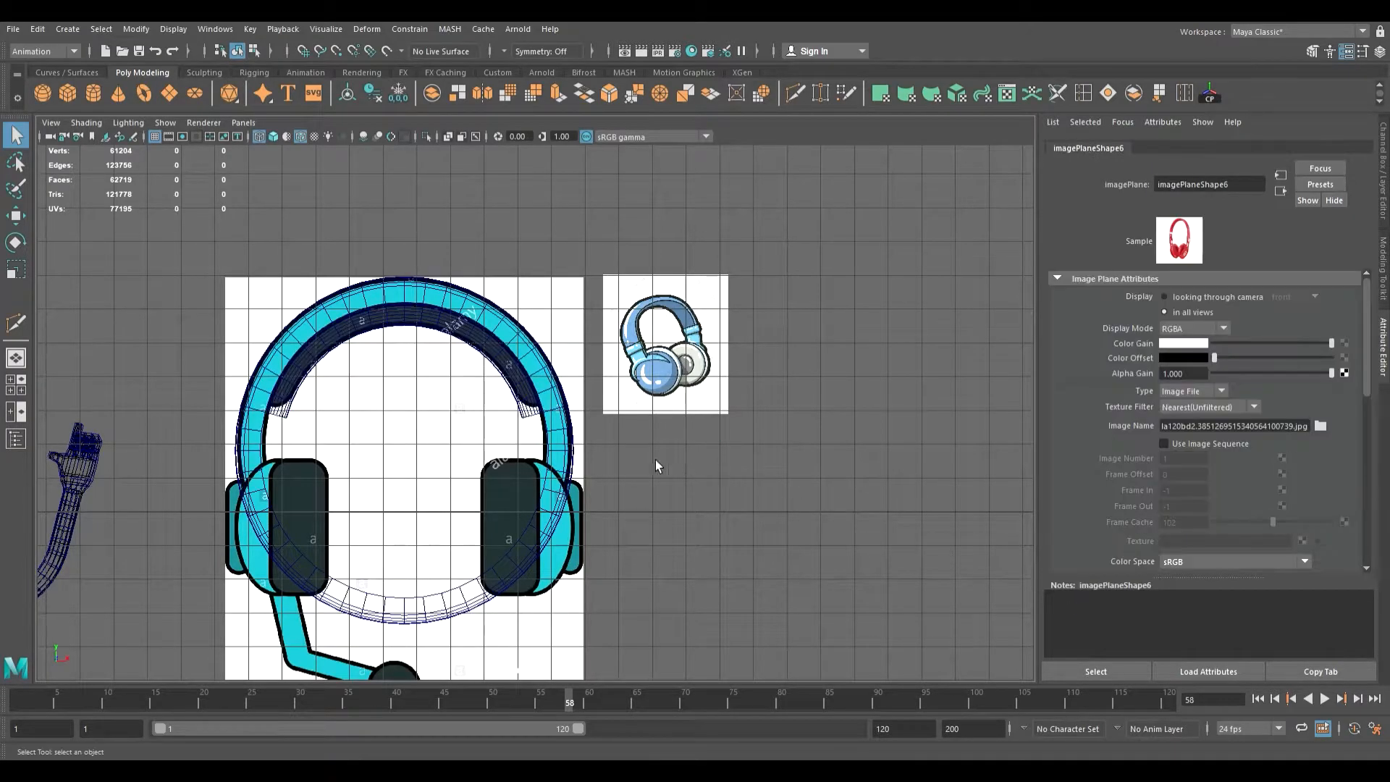
pyautogui.keyDown('alt'); pyautogui.moveTo(655, 459); pyautogui.dragTo(602, 459, button='right'); pyautogui.keyUp('alt')
pyautogui.press('w')
pyautogui.moveTo(136, 492); pyautogui.dragTo(710, 519)
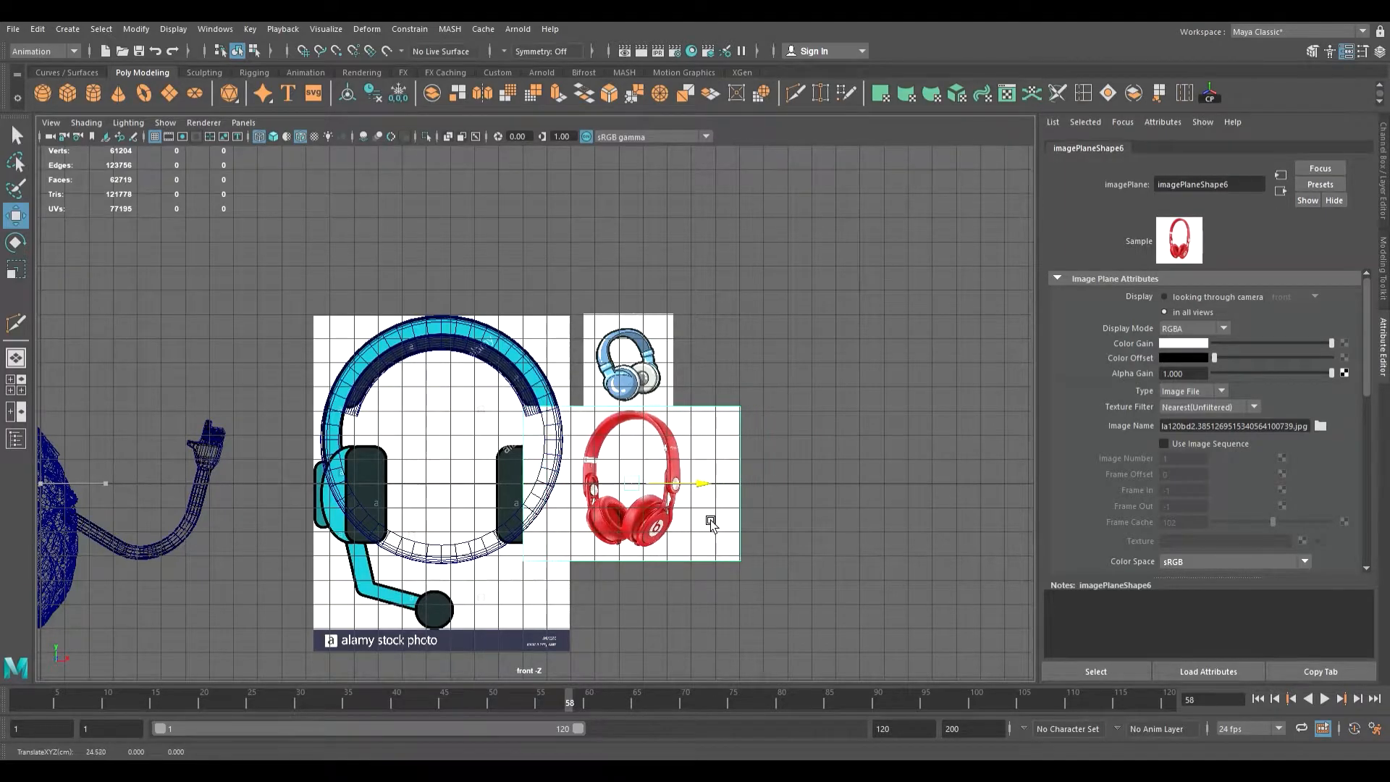
# - Scale the red headphones image down uniformly and place it directly below the blue headphones reference
pyautogui.press('r')
pyautogui.moveTo(658, 501); pyautogui.dragTo(571, 497, button='middle')
pyautogui.press('w')
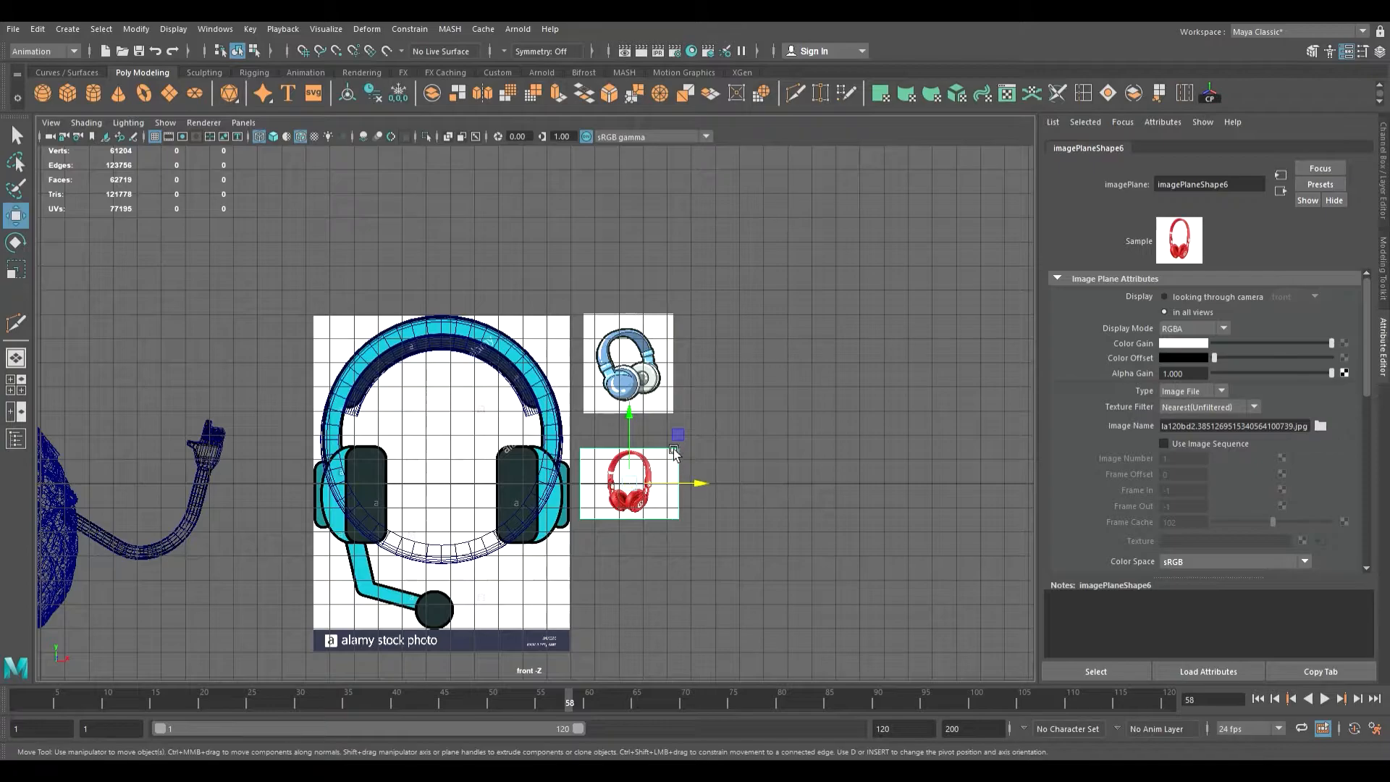
pyautogui.moveTo(647, 433); pyautogui.dragTo(647, 396, button='middle')
pyautogui.moveTo(644, 392); pyautogui.dragTo(649, 384)
# - Examine how the inner pad's ends line up with the headset reference drawing
pyautogui.scroll(3, 531, 459)
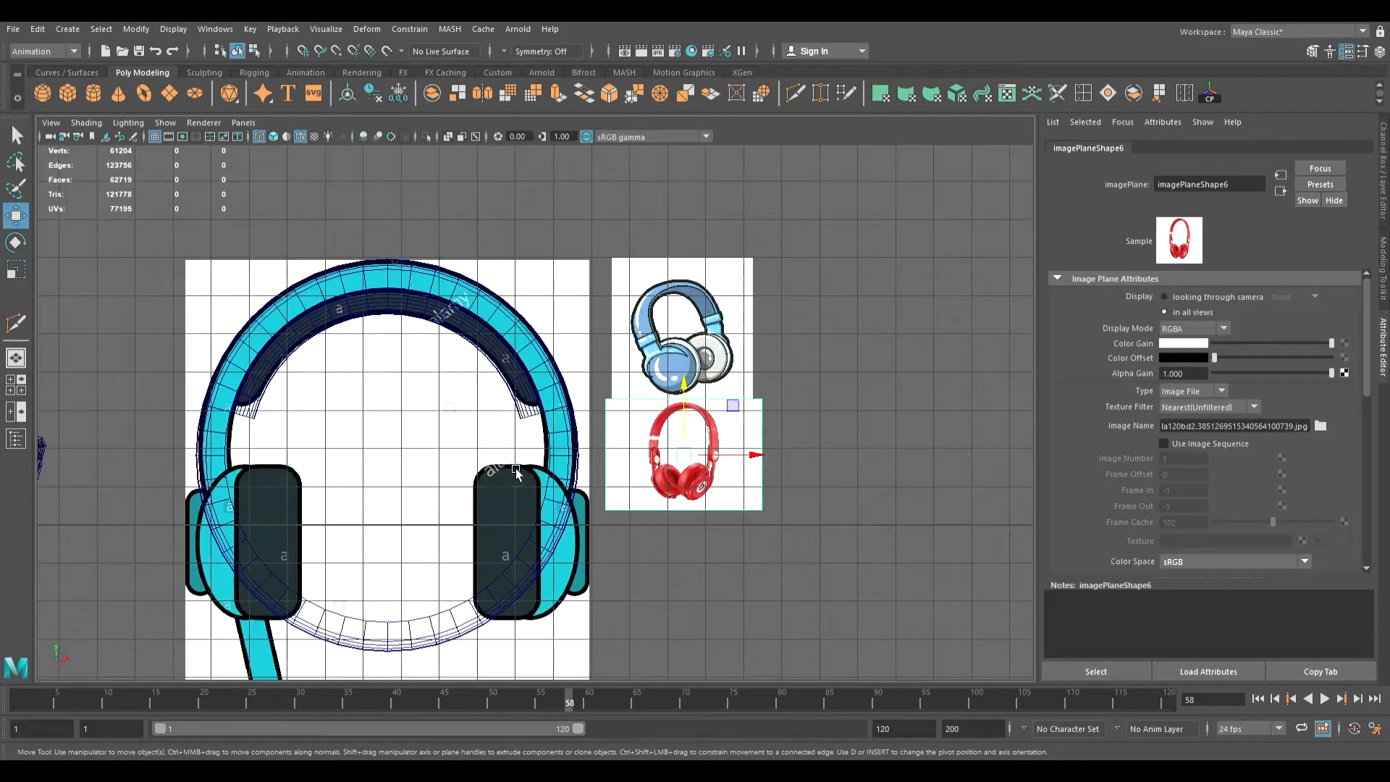
pyautogui.scroll(1, 515, 468)
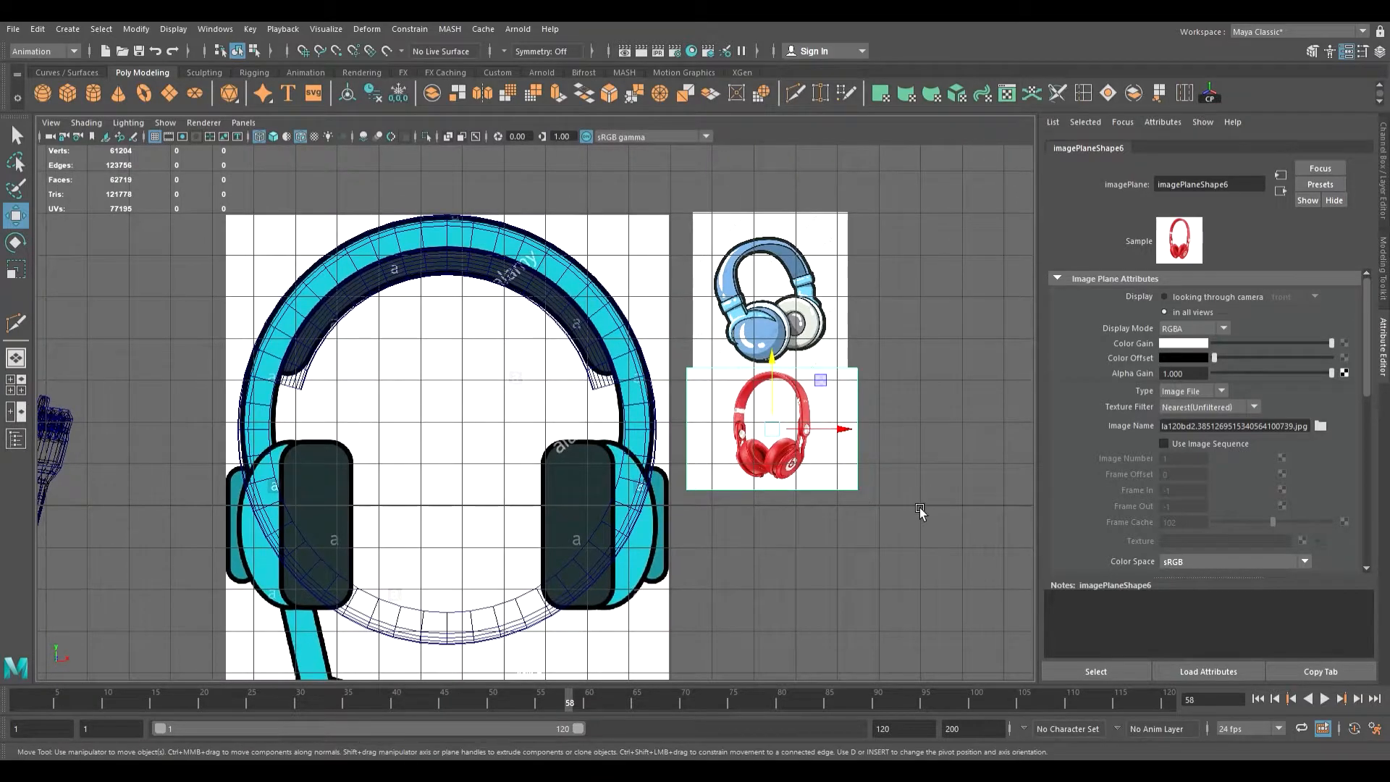
pyautogui.scroll(2, 919, 507)
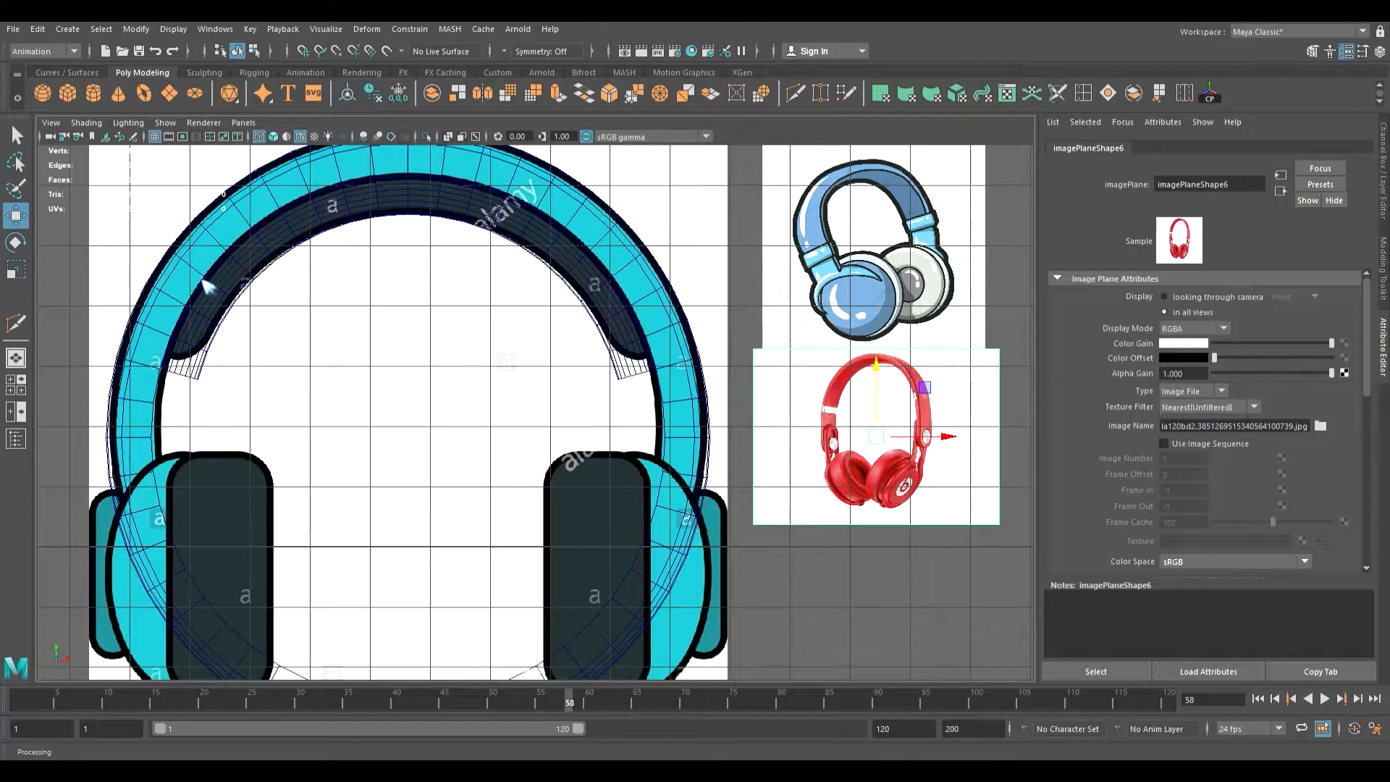
pyautogui.scroll(3, 754, 495)
pyautogui.keyDown('alt'); pyautogui.moveTo(753, 426); pyautogui.dragTo(660, 515, button='middle'); pyautogui.keyUp('alt')
pyautogui.scroll(6, 661, 514)
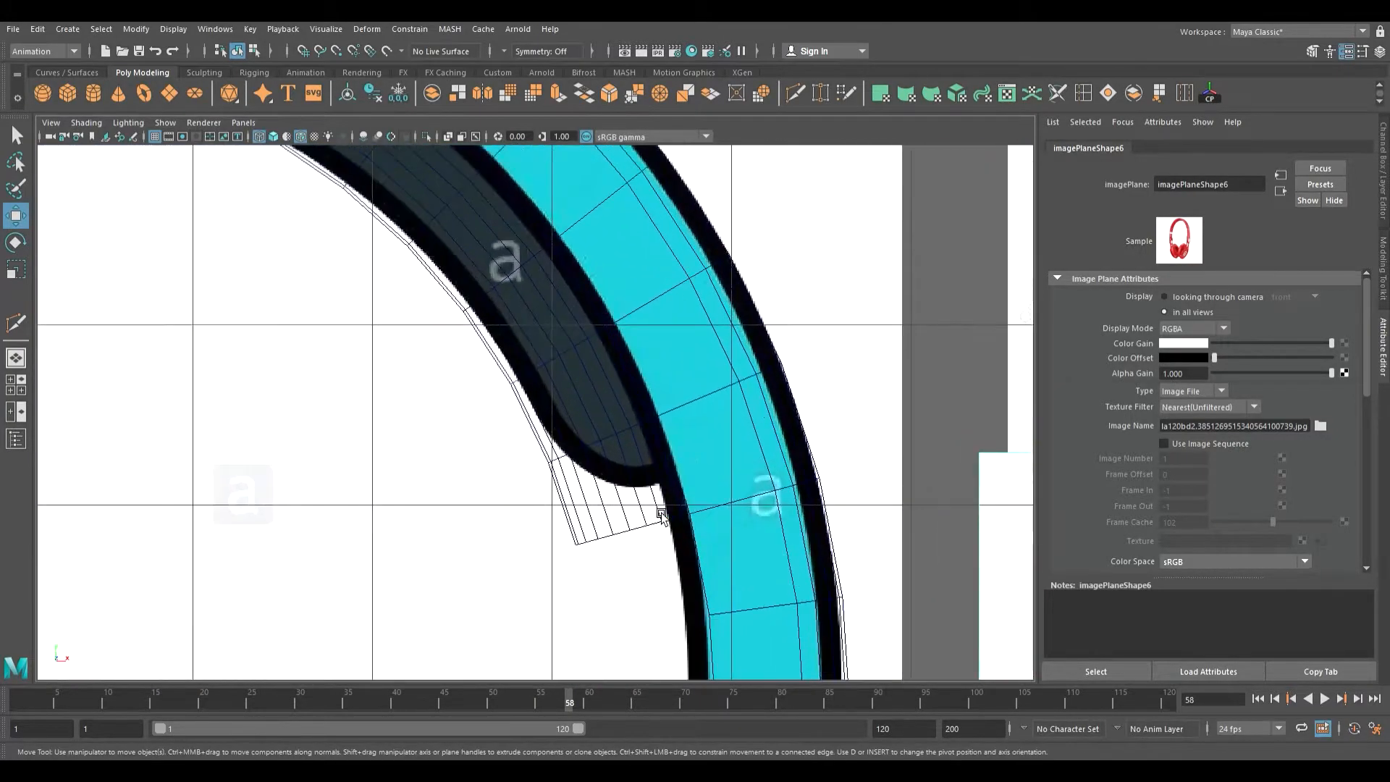
pyautogui.scroll(2, 661, 514)
pyautogui.click(574, 477)
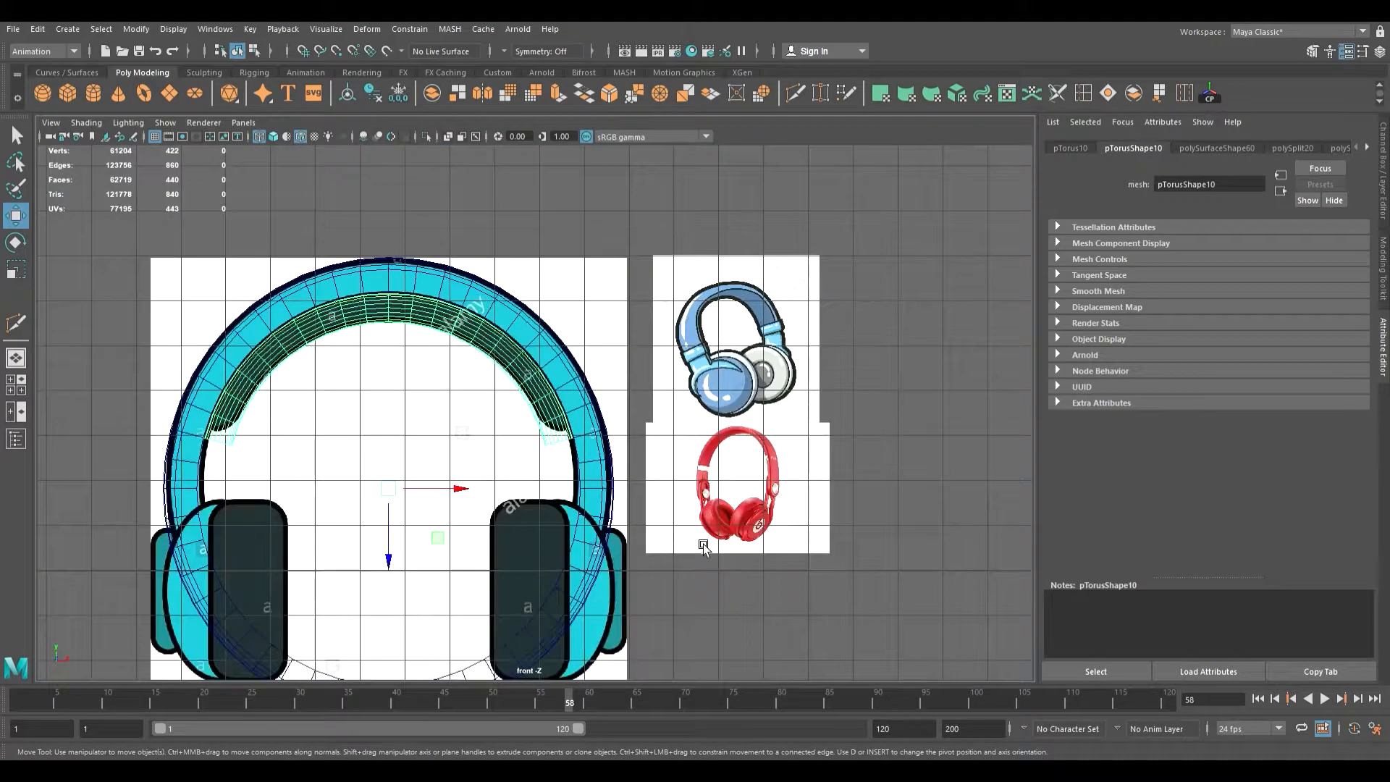
pyautogui.scroll(2, 706, 546)
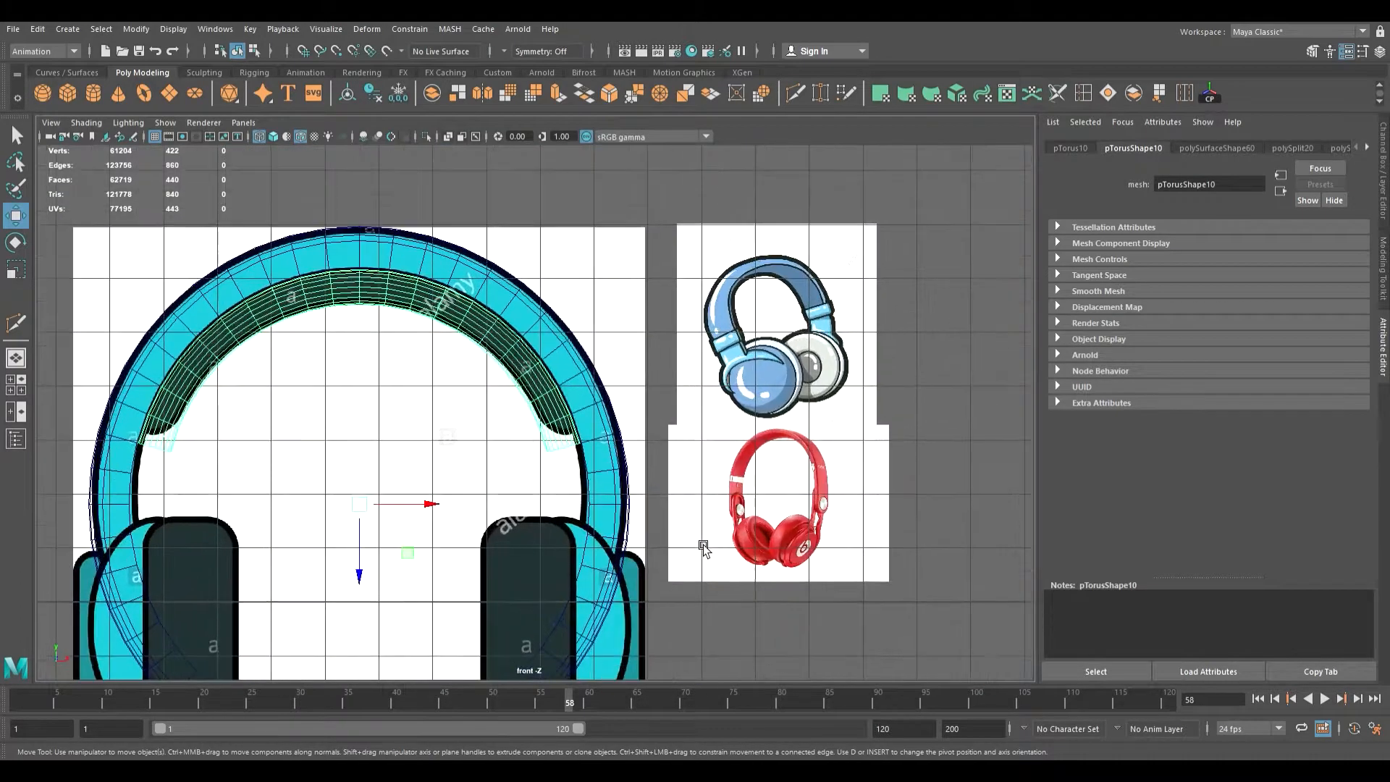
pyautogui.scroll(2, 782, 480)
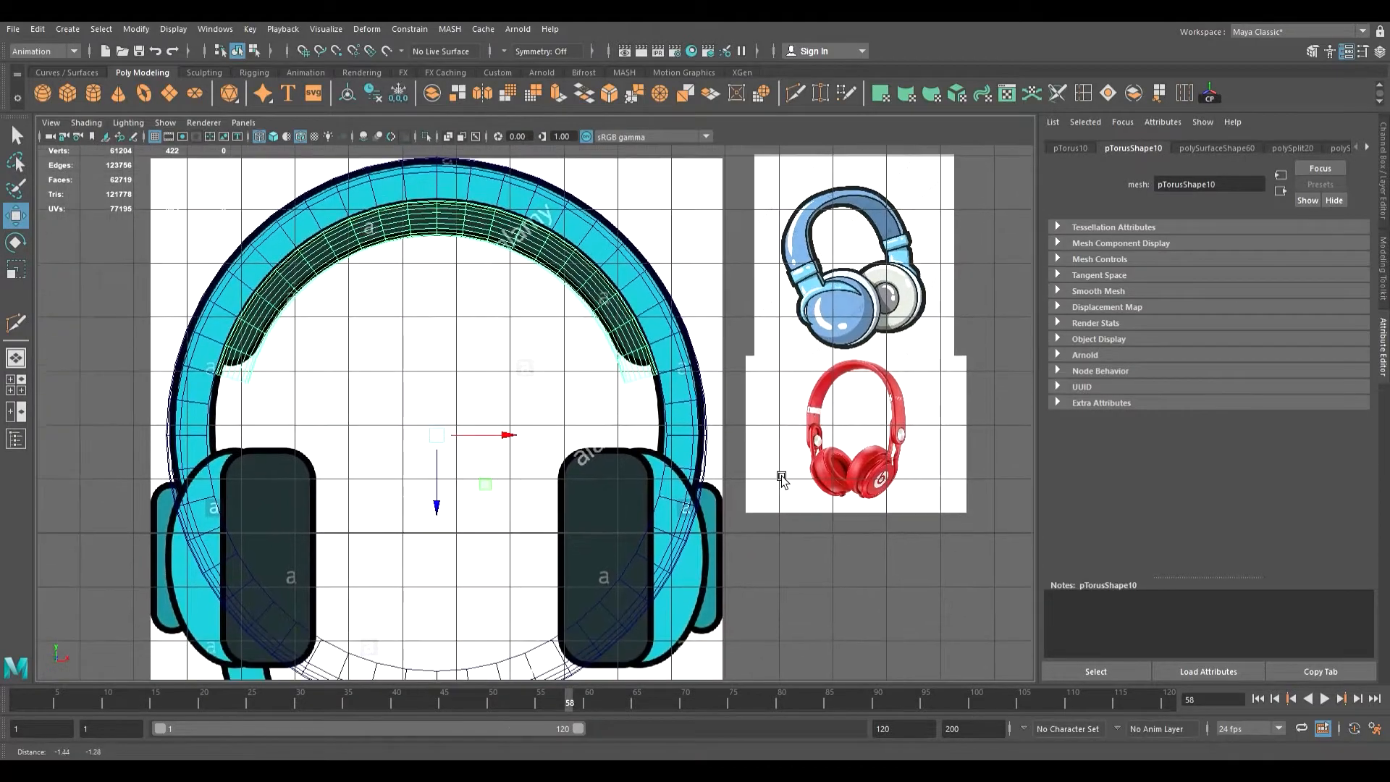
# - Delete the faces of the outer headband ring's lower half, leaving an open arch
pyautogui.click(691, 469)
pyautogui.click(691, 469)
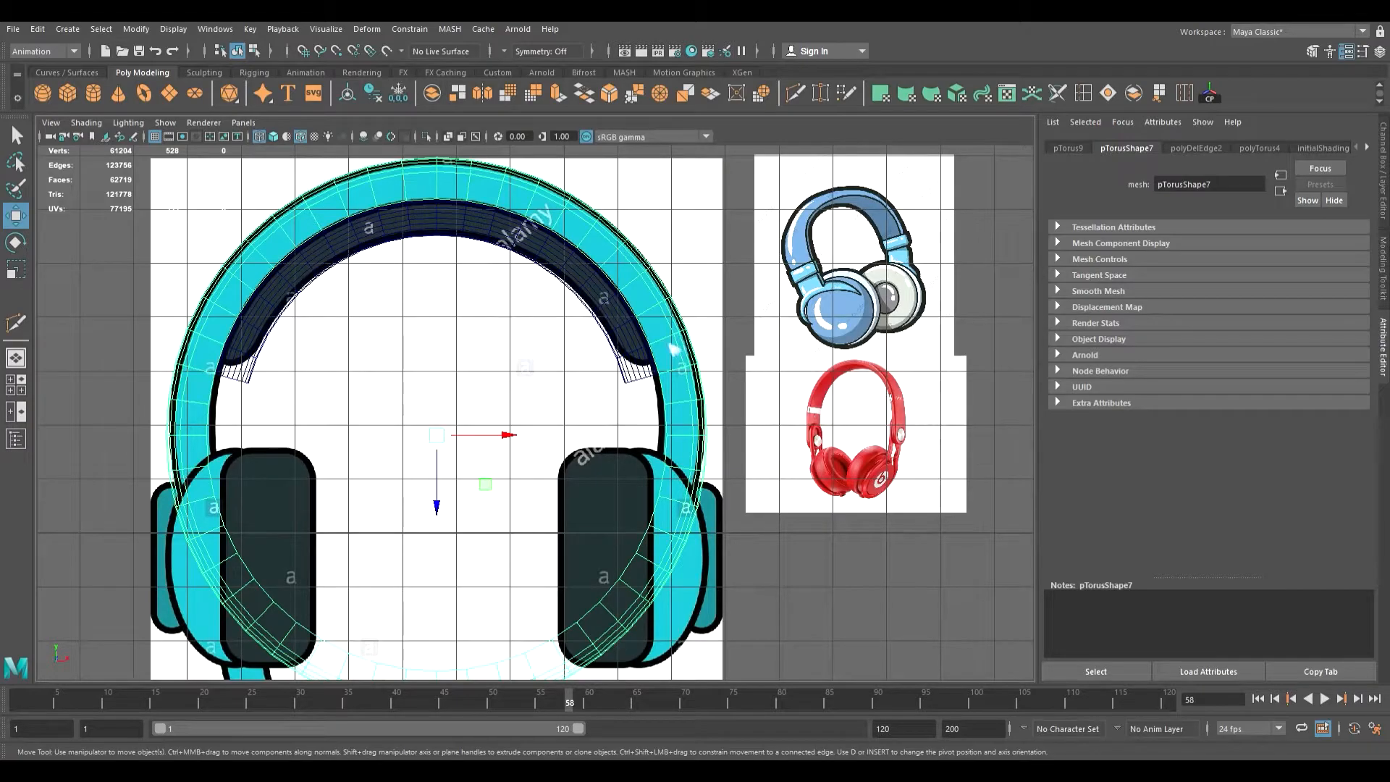
pyautogui.press('F9')
pyautogui.scroll(-2, 672, 411)
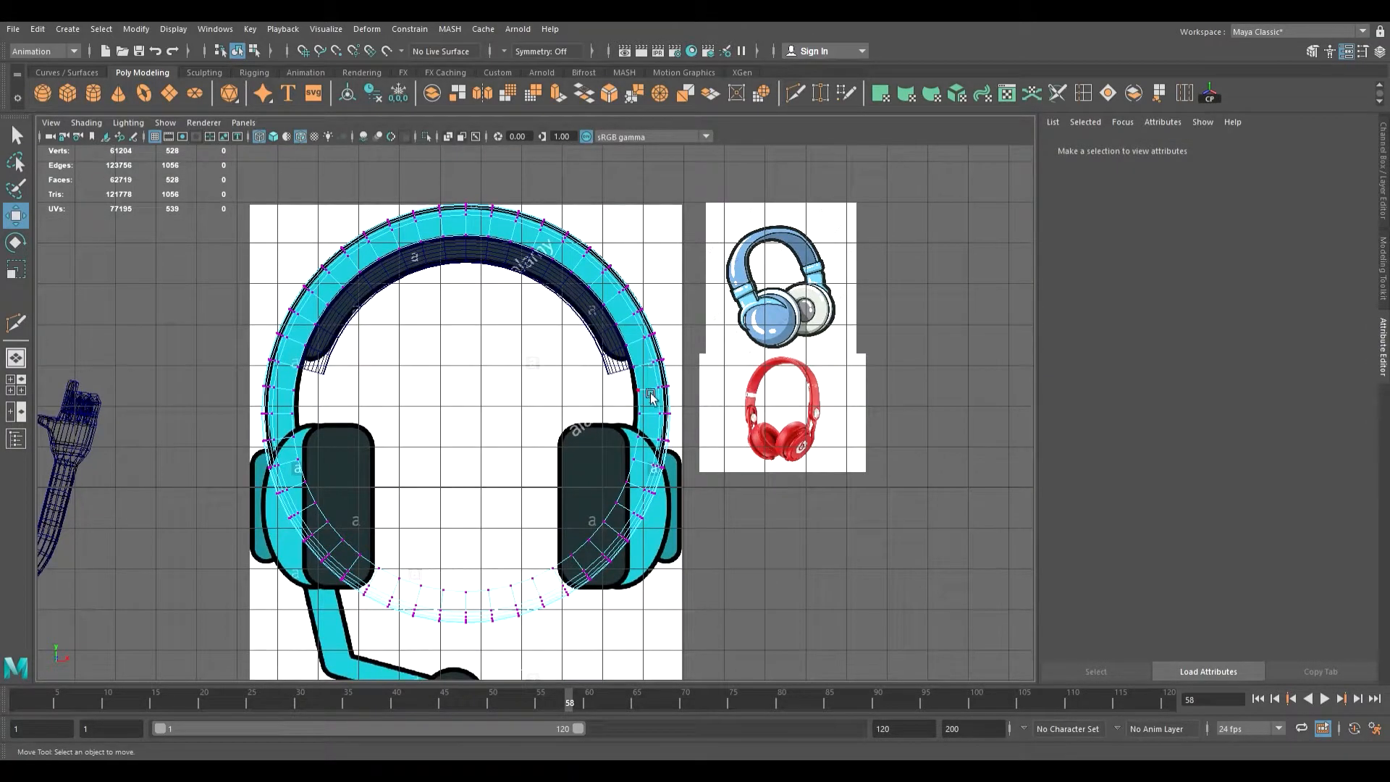
pyautogui.press('F11')
pyautogui.moveTo(765, 677); pyautogui.dragTo(231, 427)
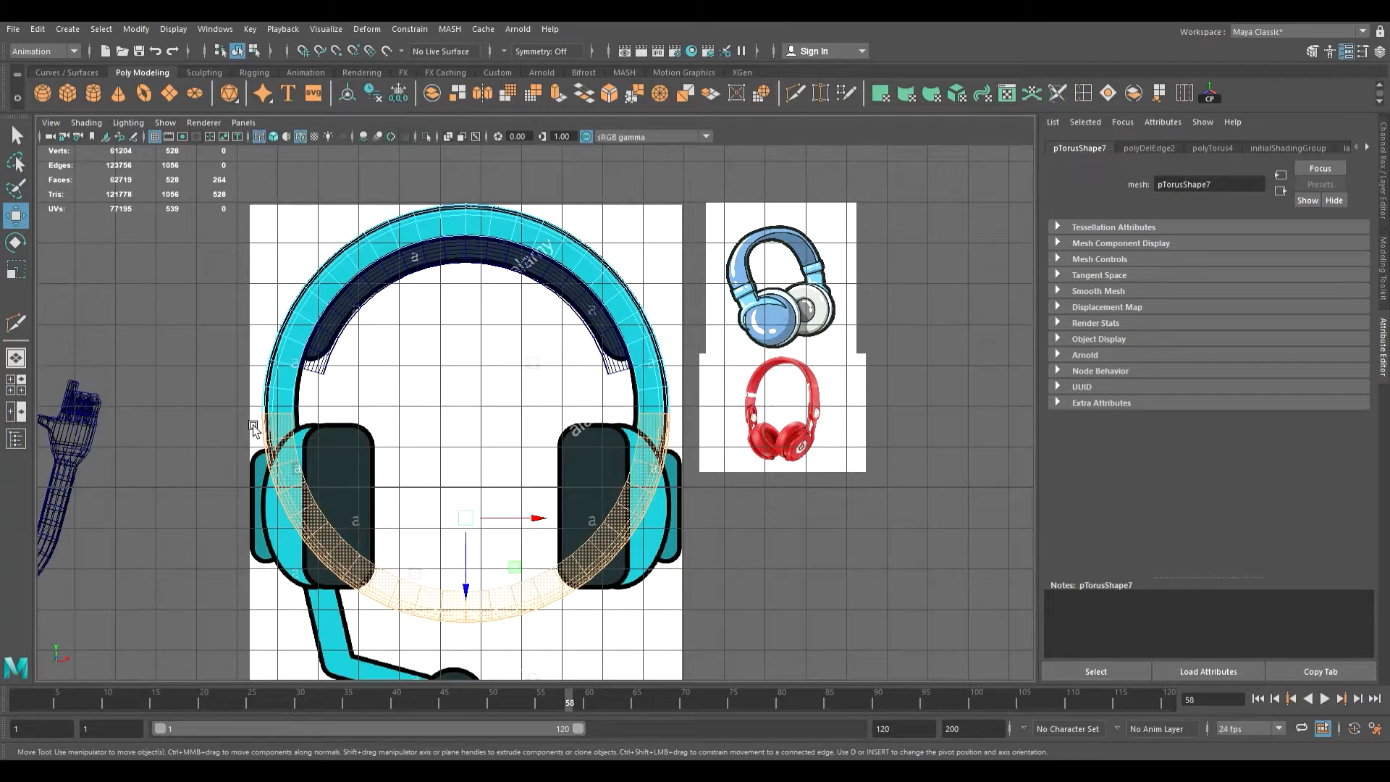
pyautogui.press('Delete')
pyautogui.scroll(2, 552, 505)
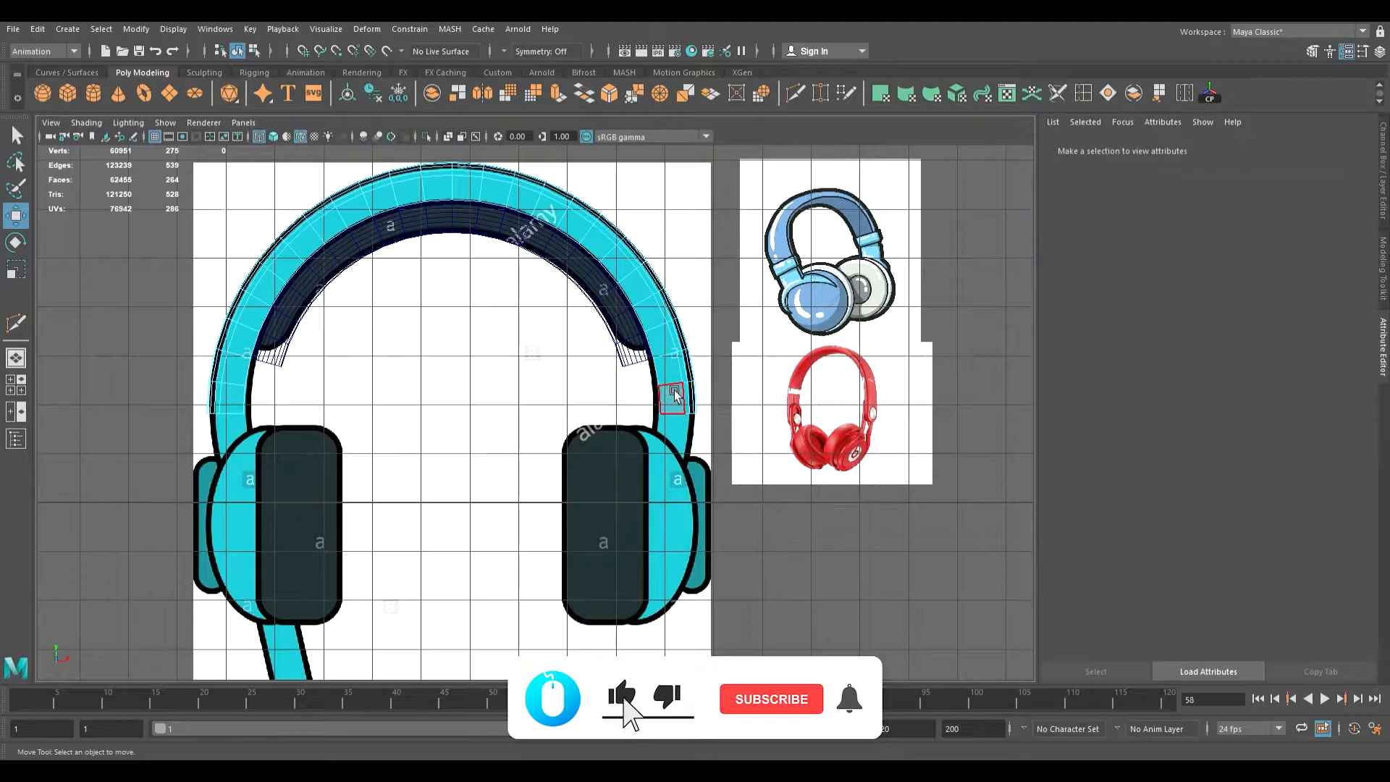
# - Select the vertices along both open ends of the outer headband and nudge them slightly upward
pyautogui.moveTo(672, 392); pyautogui.dragTo(617, 388, button='right')
pyautogui.moveTo(761, 470); pyautogui.dragTo(168, 405)
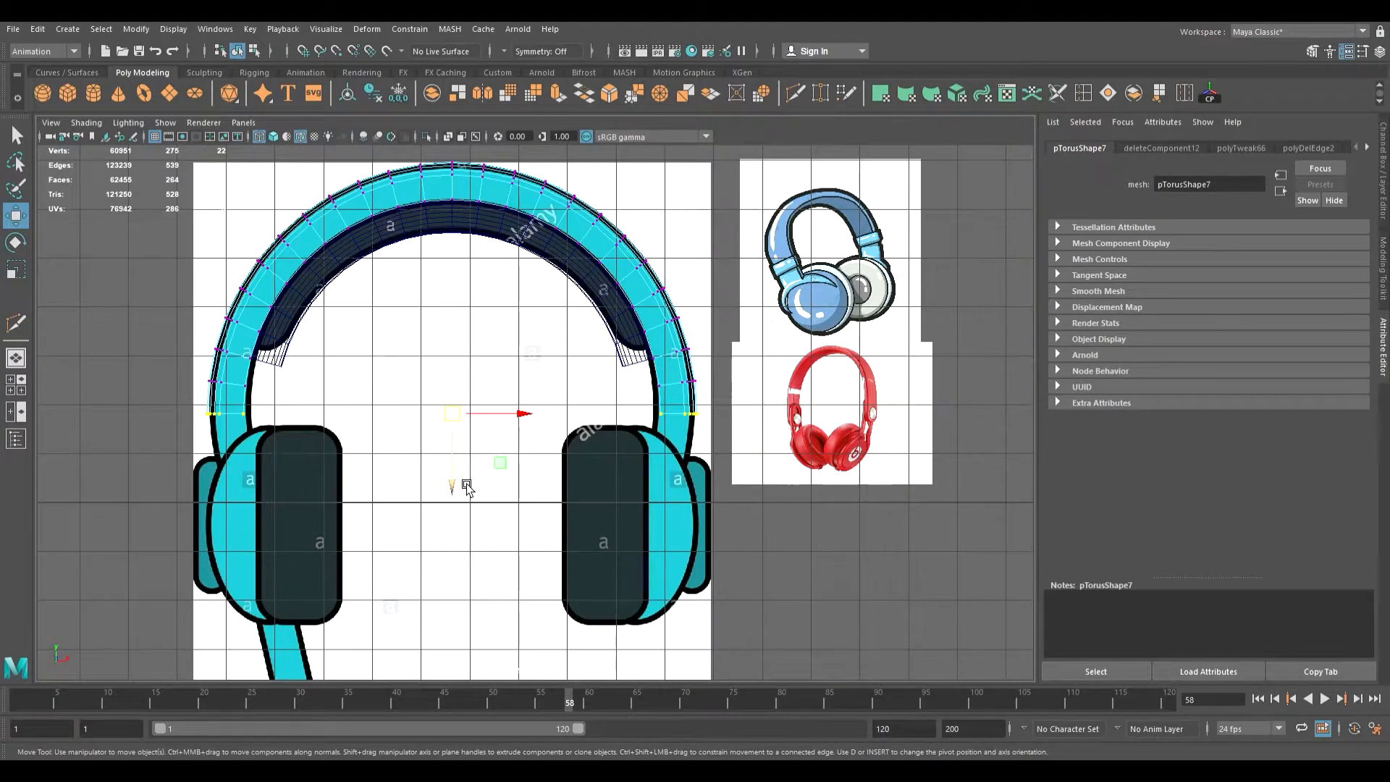
pyautogui.moveTo(467, 488); pyautogui.dragTo(468, 485)
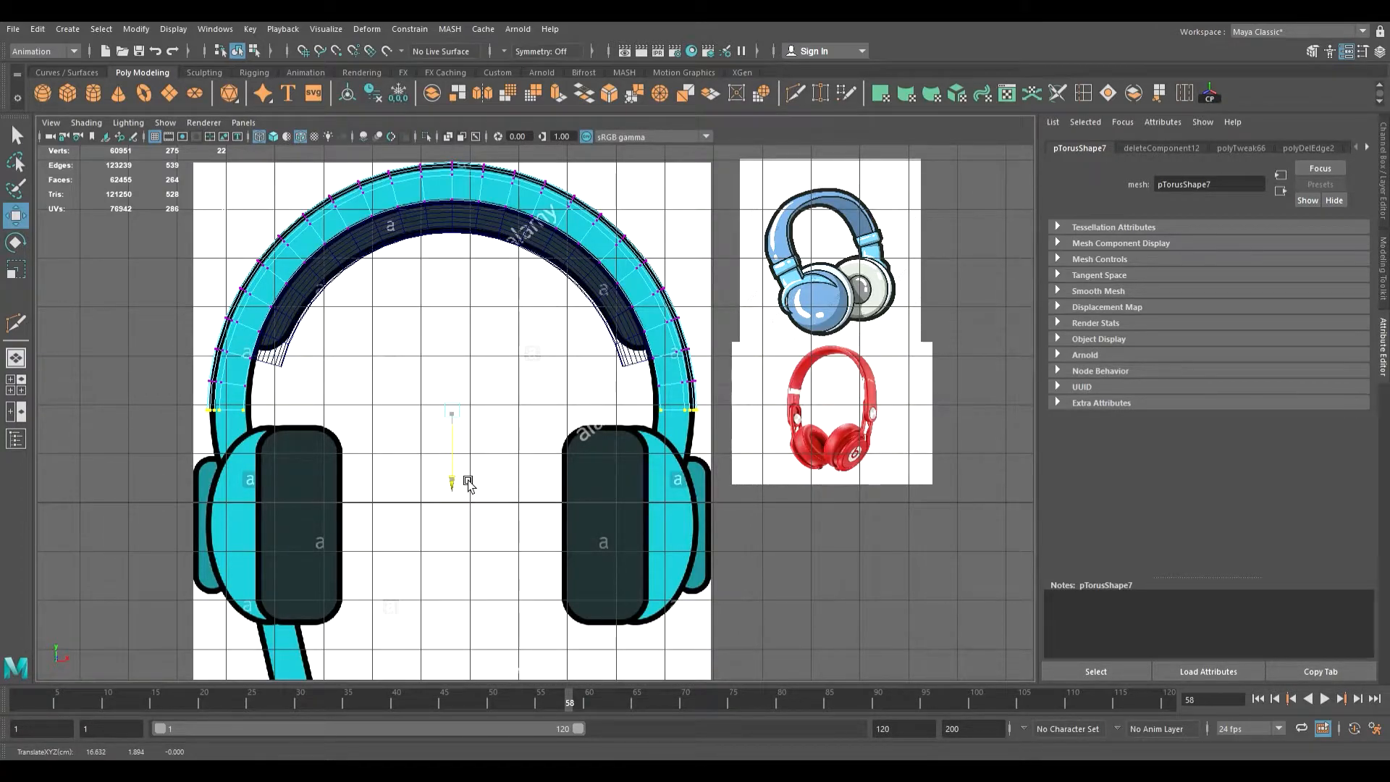
pyautogui.moveTo(467, 481); pyautogui.dragTo(468, 480)
# - Create a polygon cylinder and move it about 22.9 units along X, beside the headset's ear cup
pyautogui.scroll(5, 724, 470)
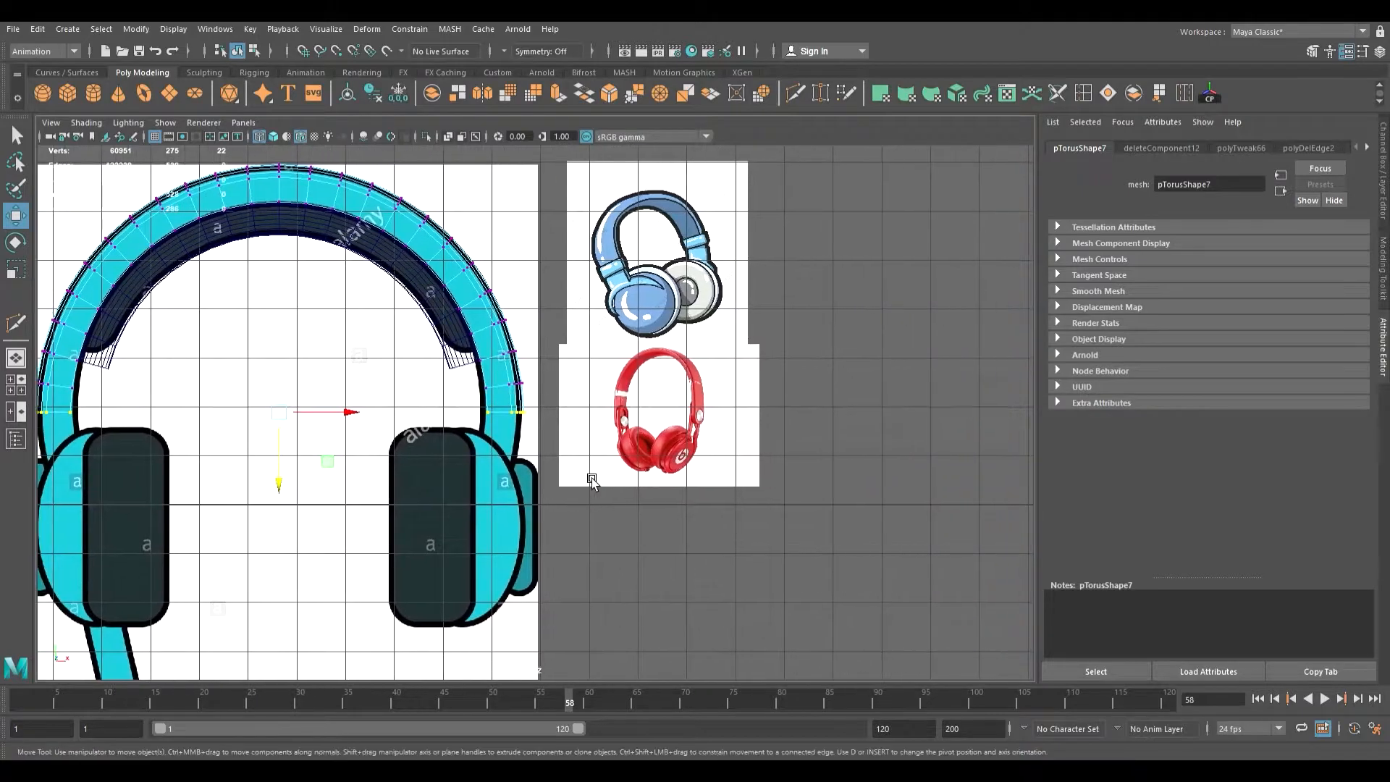
pyautogui.scroll(2, 592, 481)
pyautogui.keyDown('alt'); pyautogui.moveTo(621, 480); pyautogui.dragTo(562, 465, button='middle'); pyautogui.keyUp('alt')
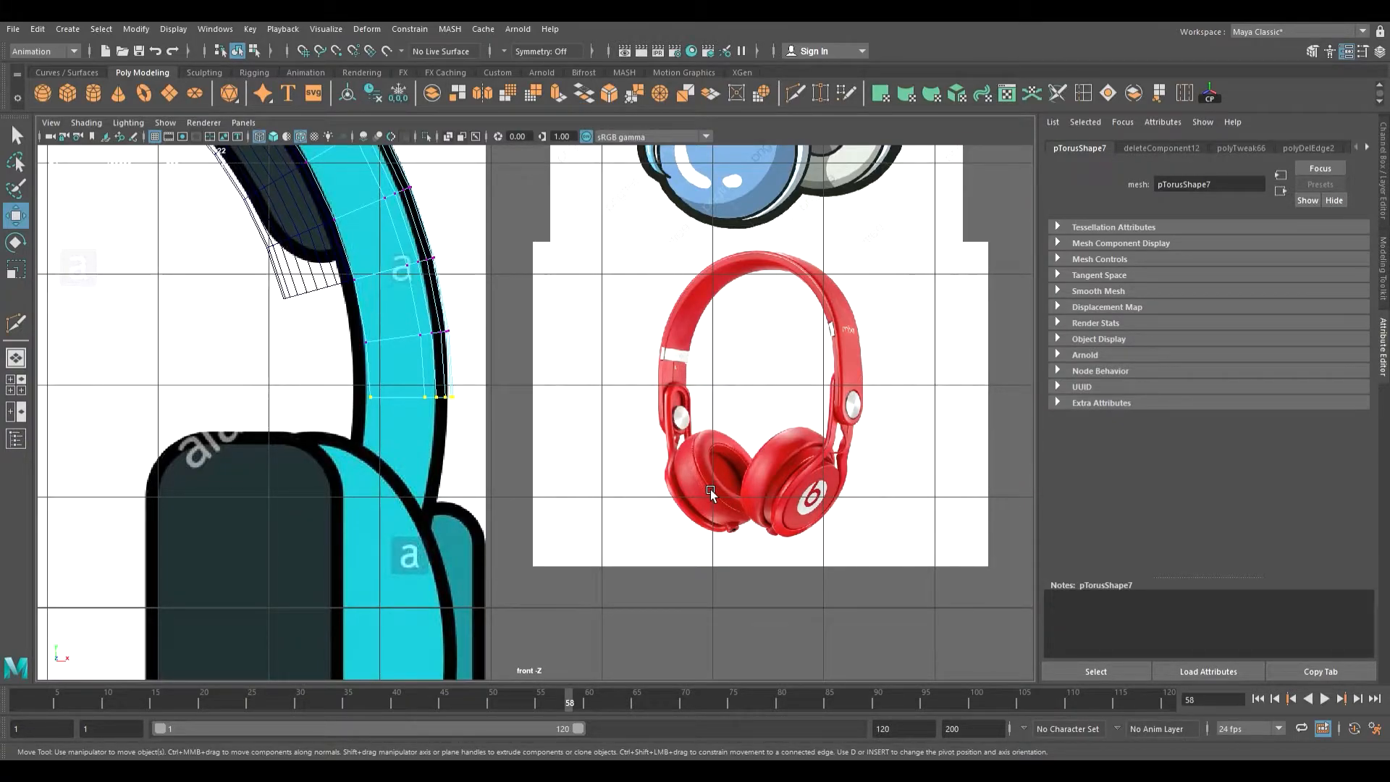
pyautogui.scroll(-3, 710, 489)
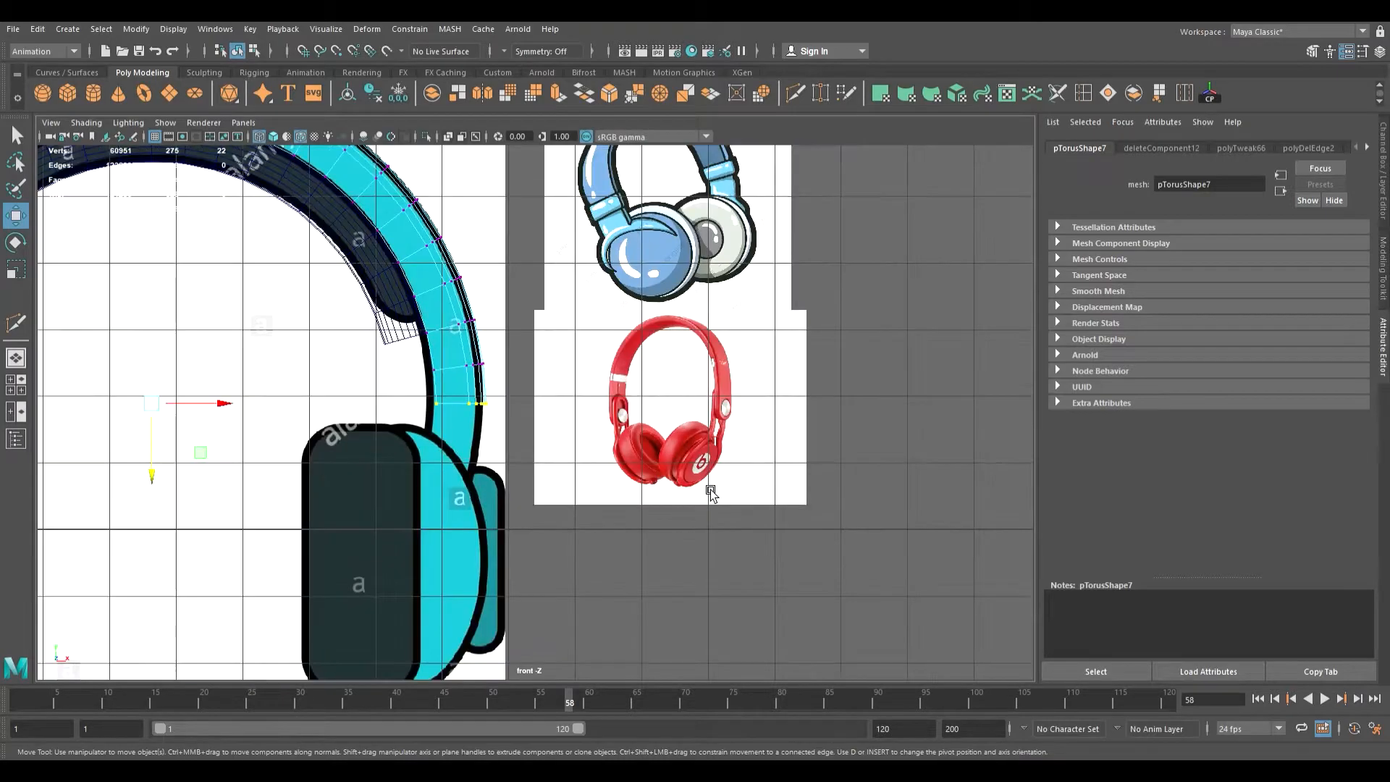
pyautogui.scroll(2, 710, 489)
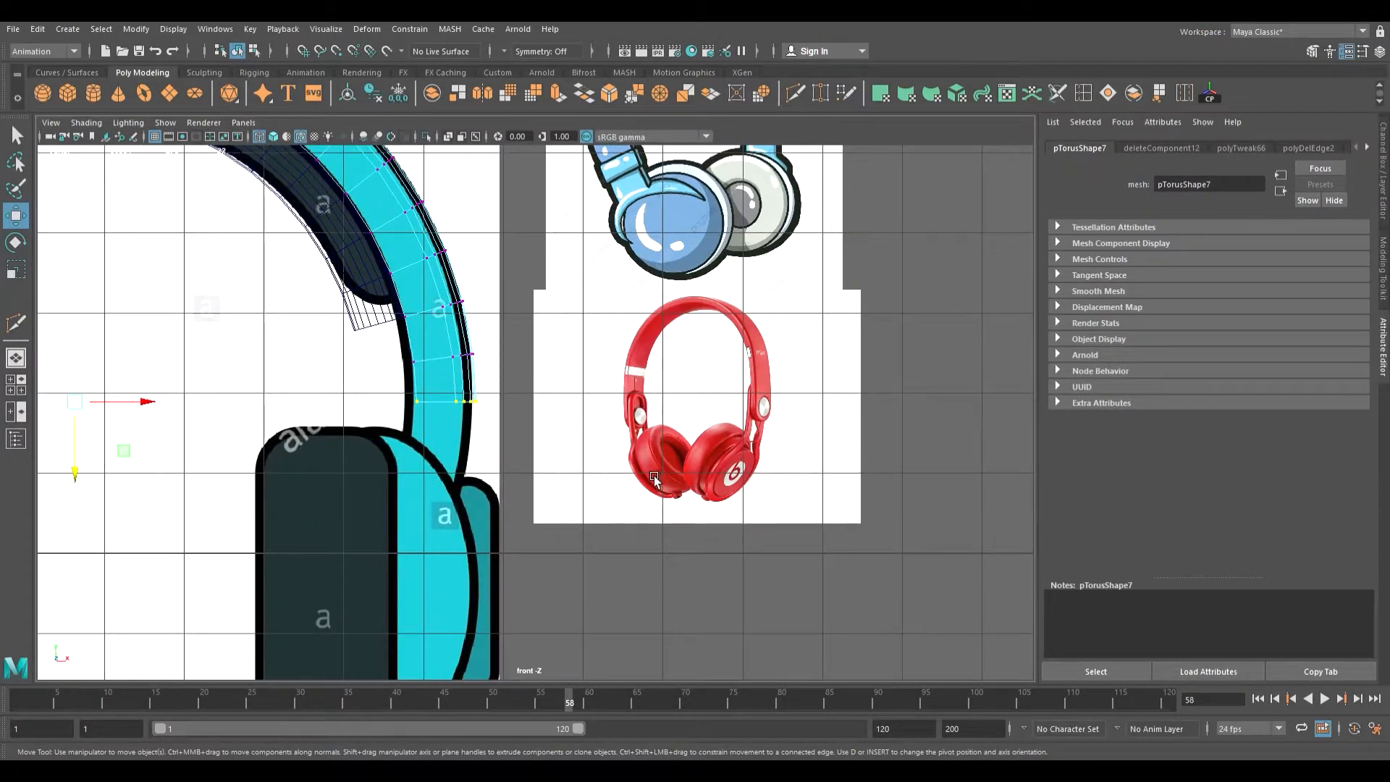
pyautogui.click(97, 95)
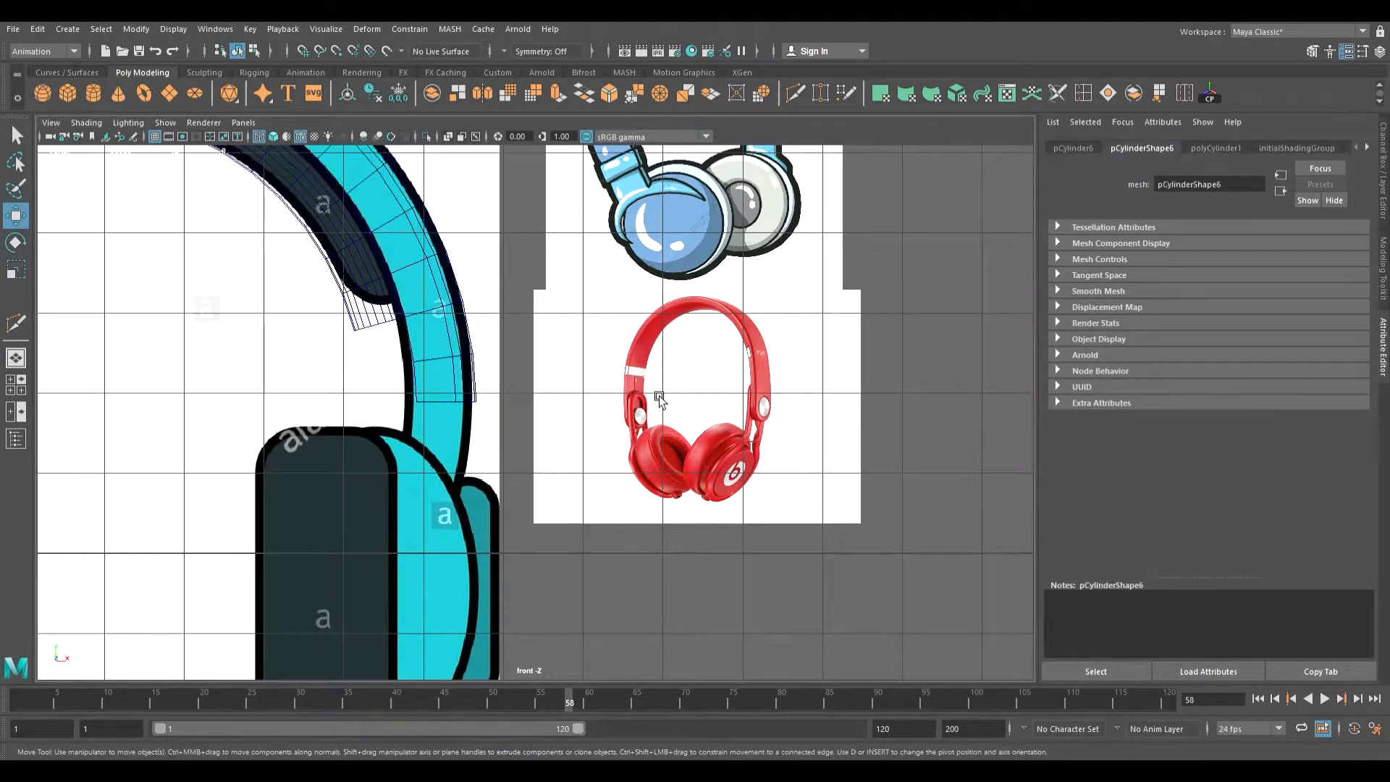
pyautogui.scroll(-5, 659, 398)
pyautogui.scroll(1, 655, 400)
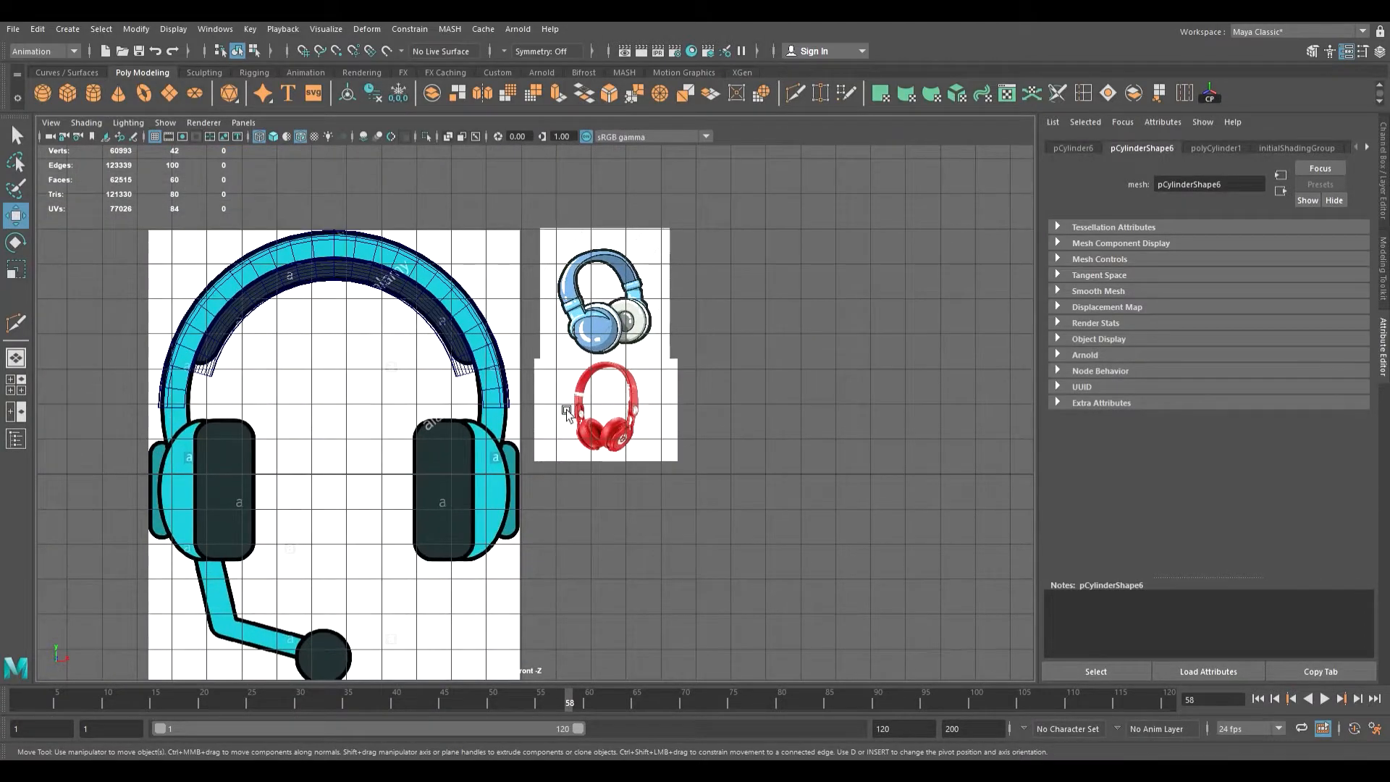
pyautogui.scroll(-3, 567, 414)
pyautogui.moveTo(251, 446); pyautogui.dragTo(608, 443)
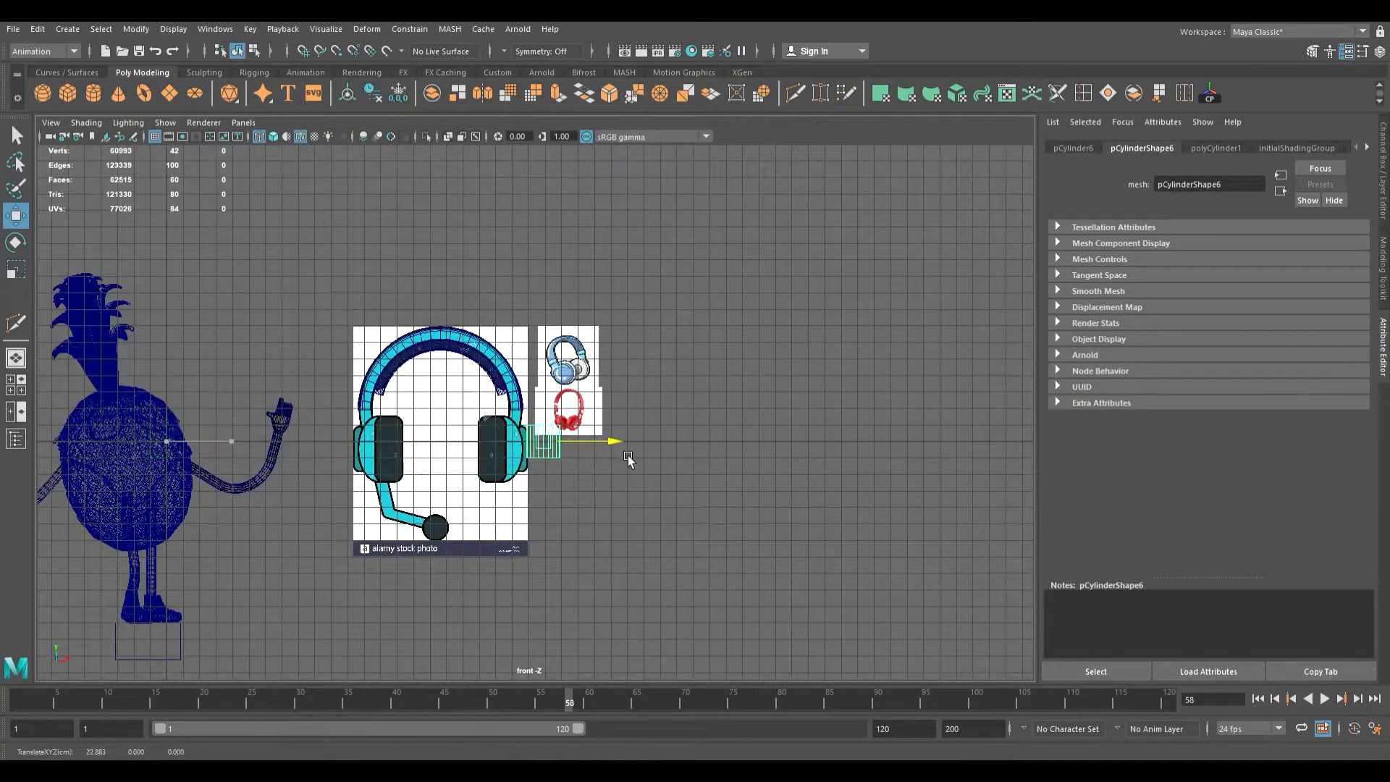
# - Rotate the cylinder 90 degrees about X and -90 degrees about Y so its axis runs sideways like an ear cup
pyautogui.scroll(6, 607, 458)
pyautogui.press('e')
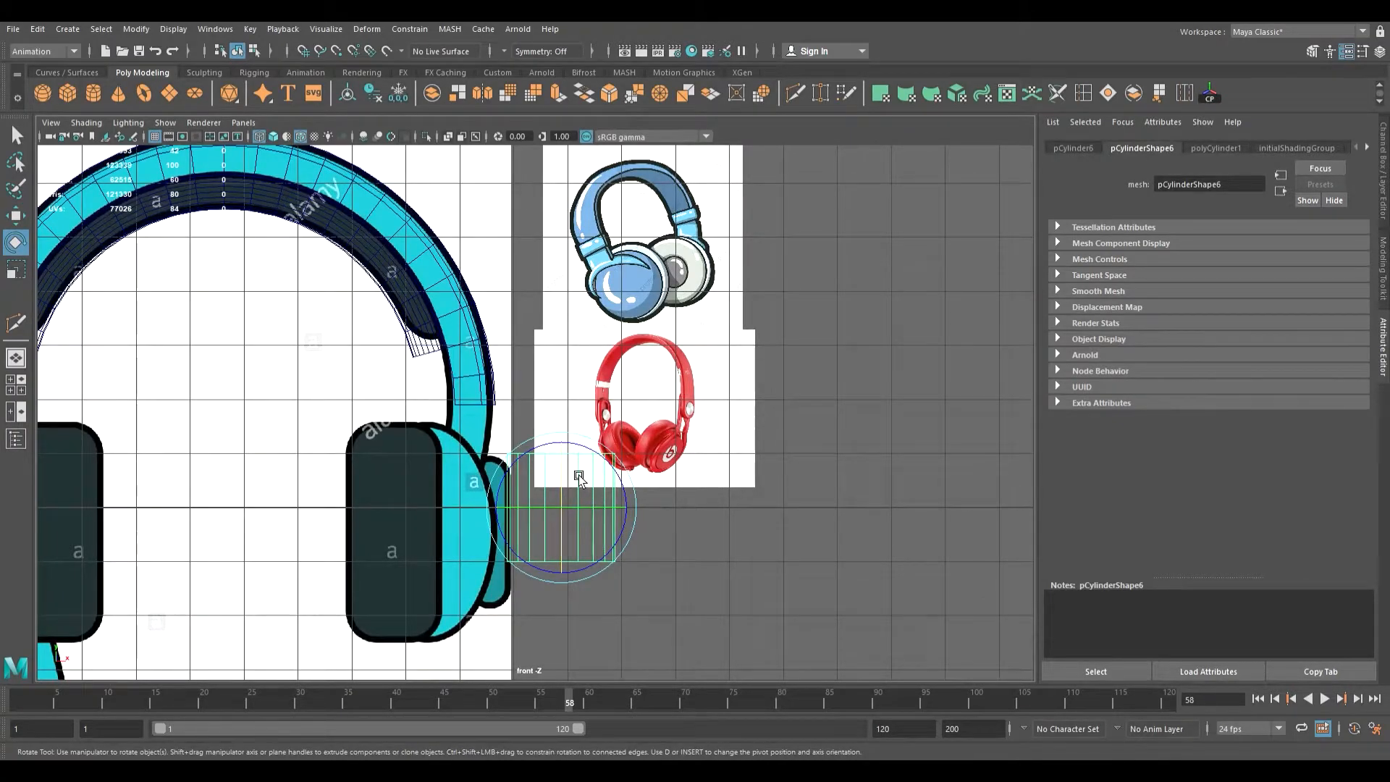
pyautogui.moveTo(578, 479); pyautogui.dragTo(582, 568)
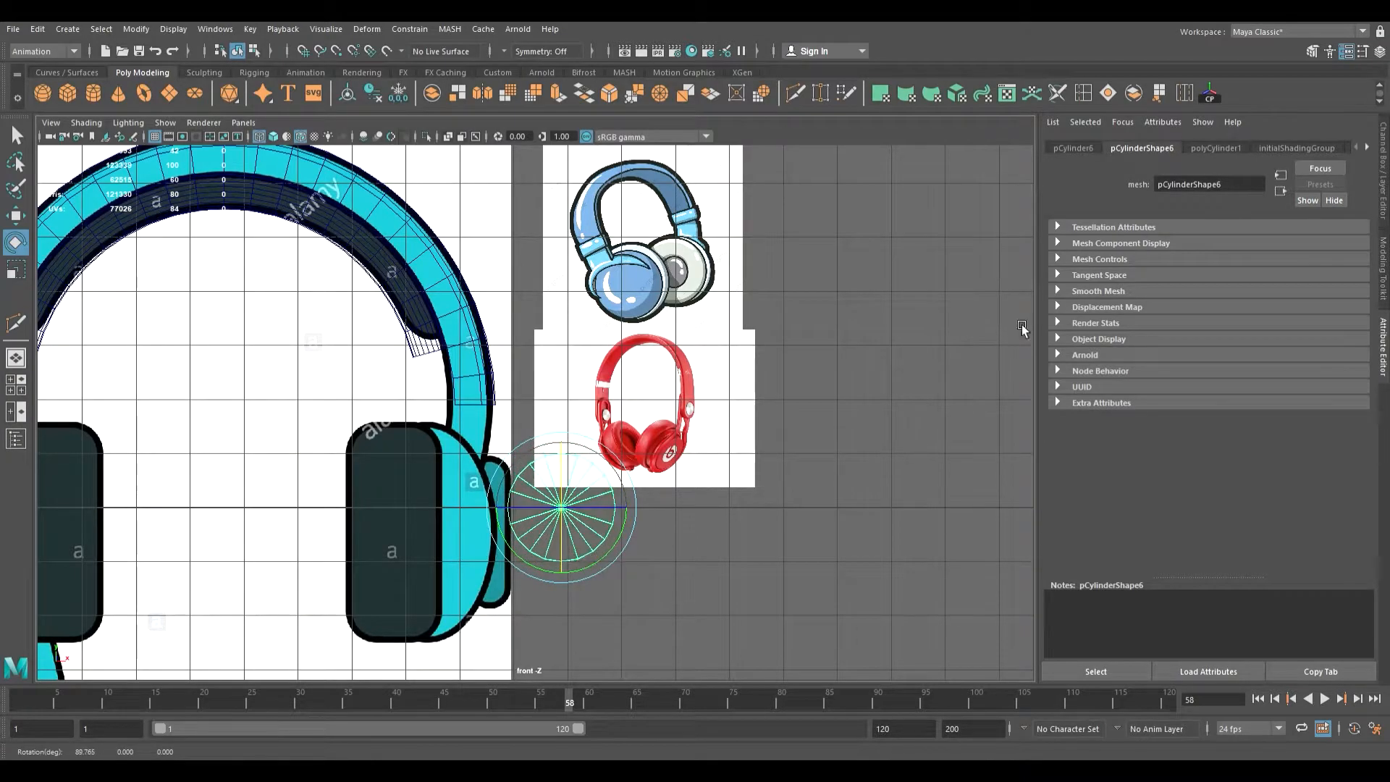
pyautogui.click(1073, 149)
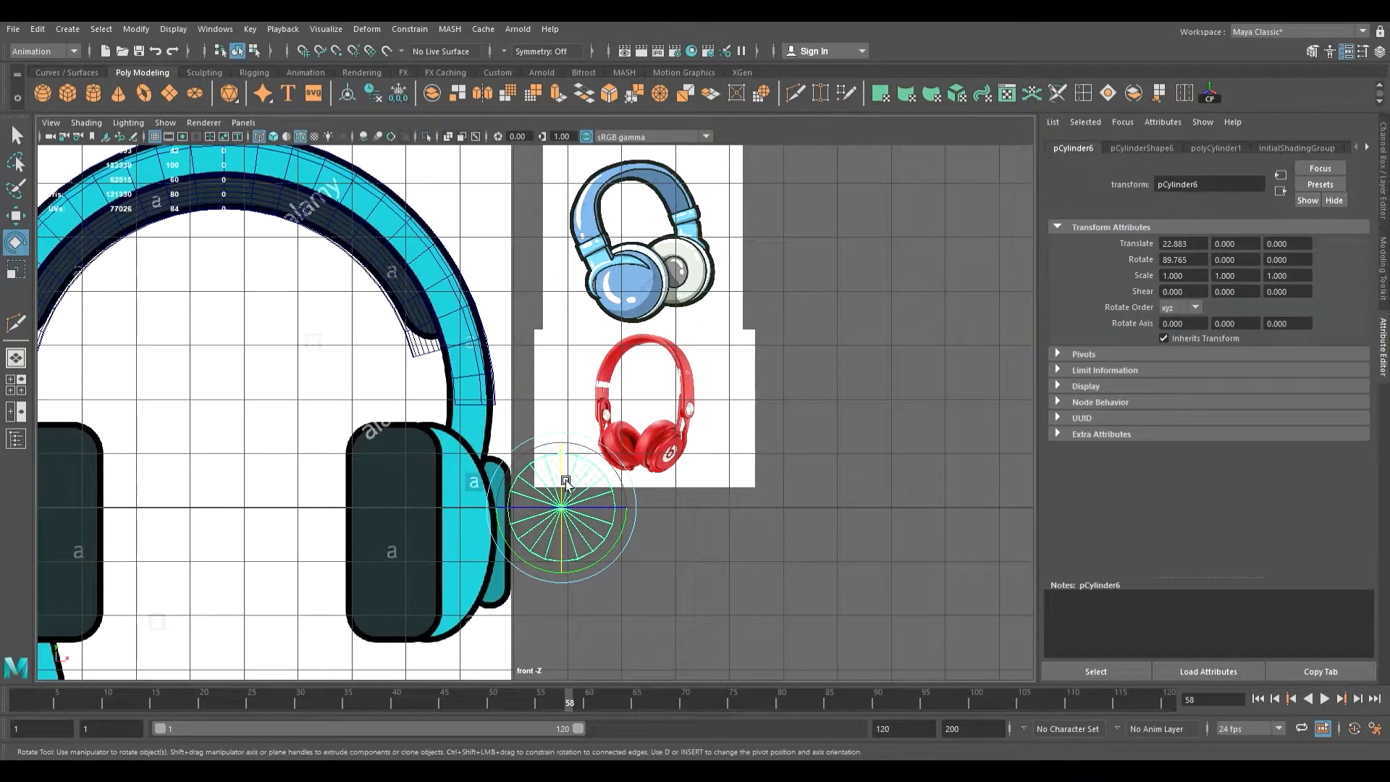
pyautogui.moveTo(577, 481); pyautogui.dragTo(577, 489)
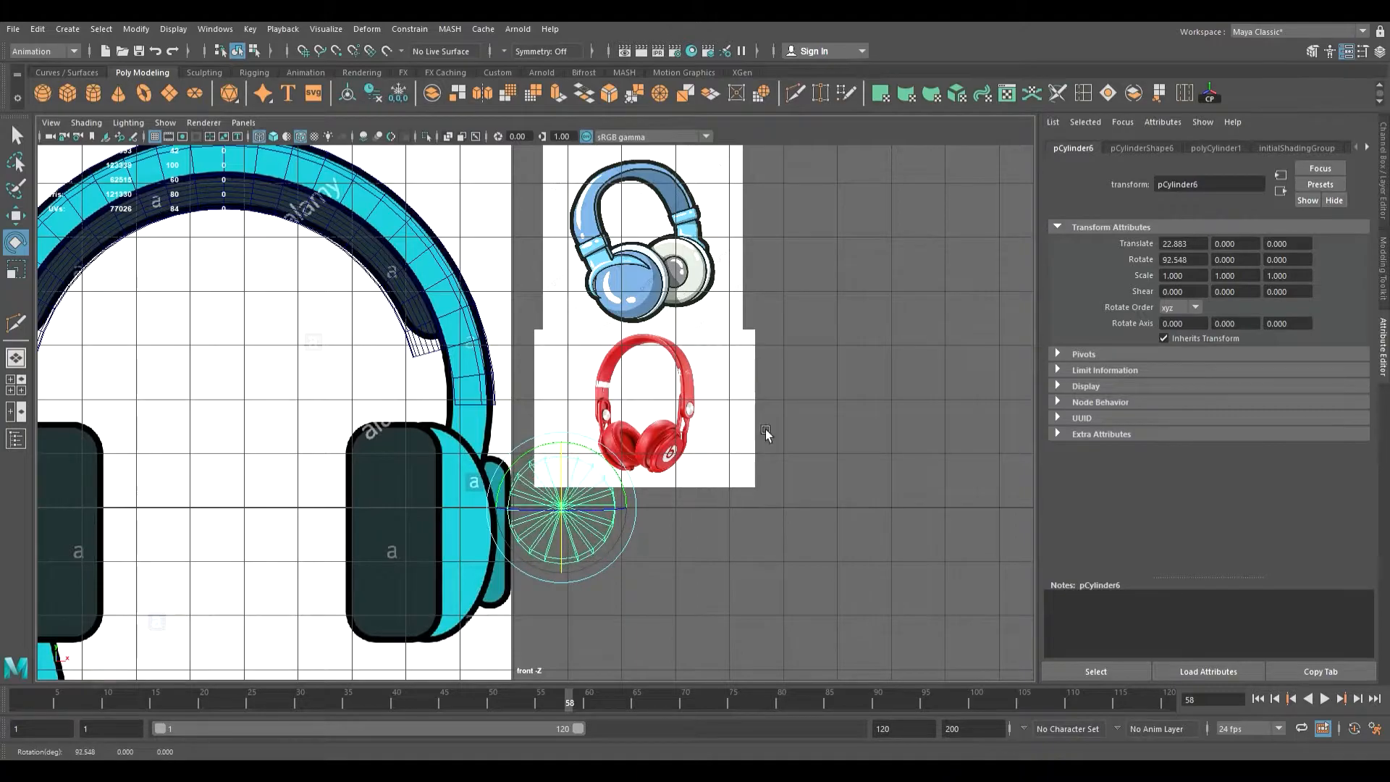
pyautogui.moveTo(1204, 264); pyautogui.dragTo(1051, 275)
pyautogui.write('90')
pyautogui.press('Return')
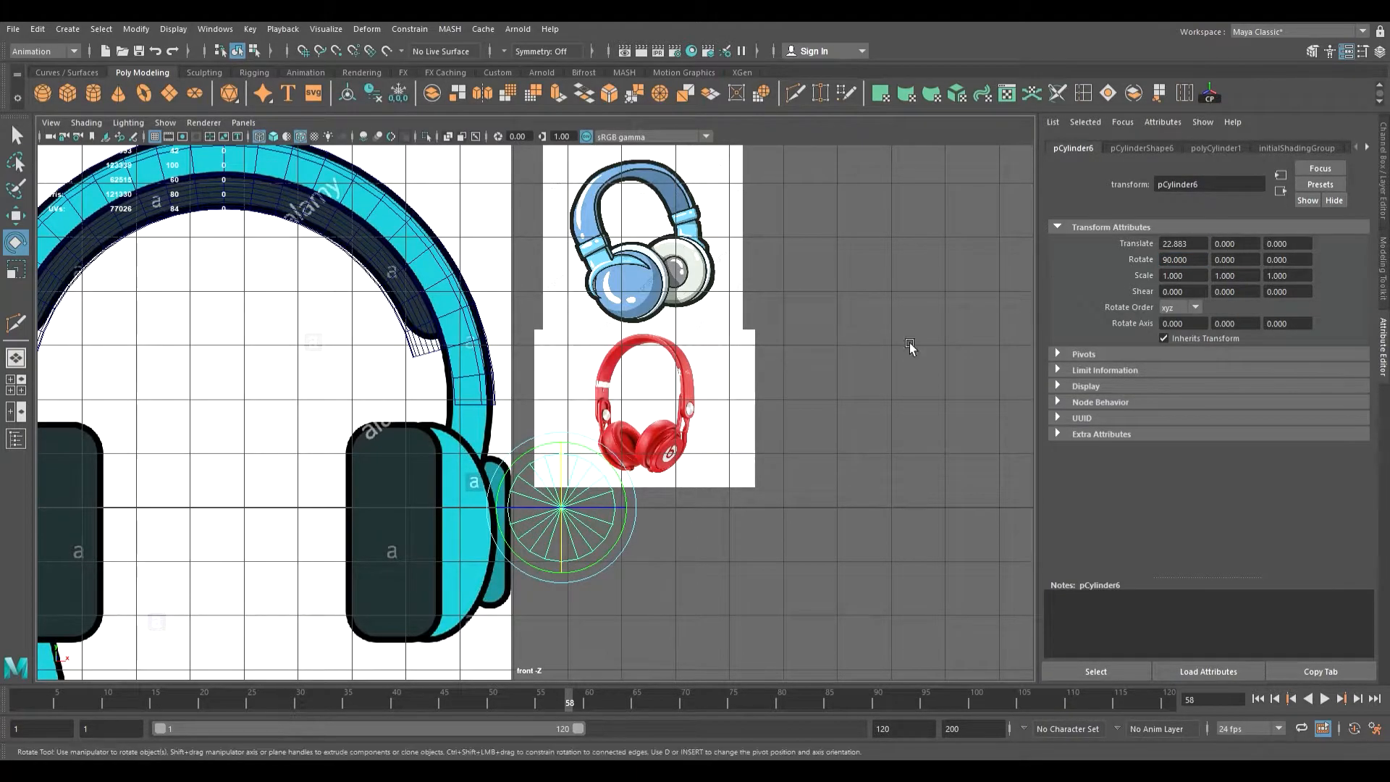
pyautogui.keyDown('shift'); pyautogui.moveTo(608, 512); pyautogui.dragTo(519, 518); pyautogui.keyUp('shift')
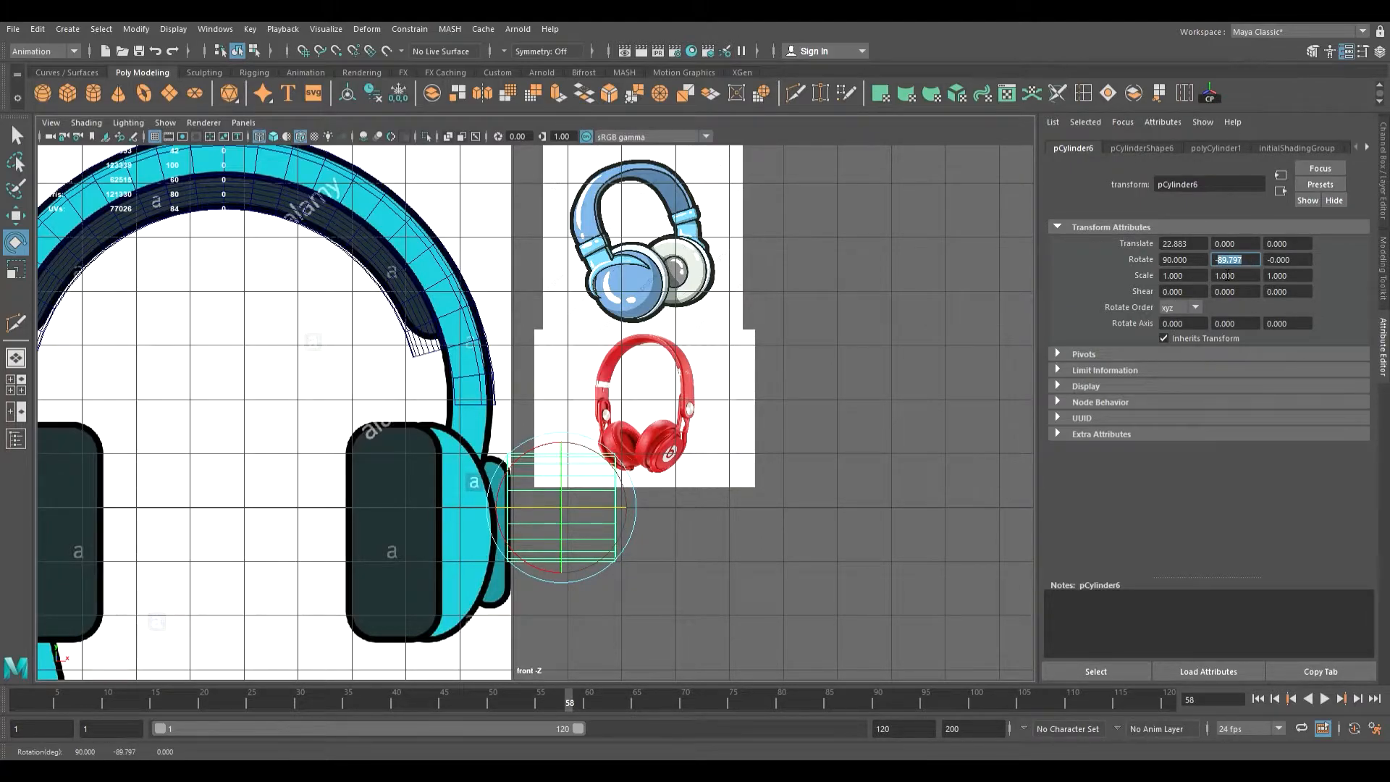
pyautogui.press('Return')
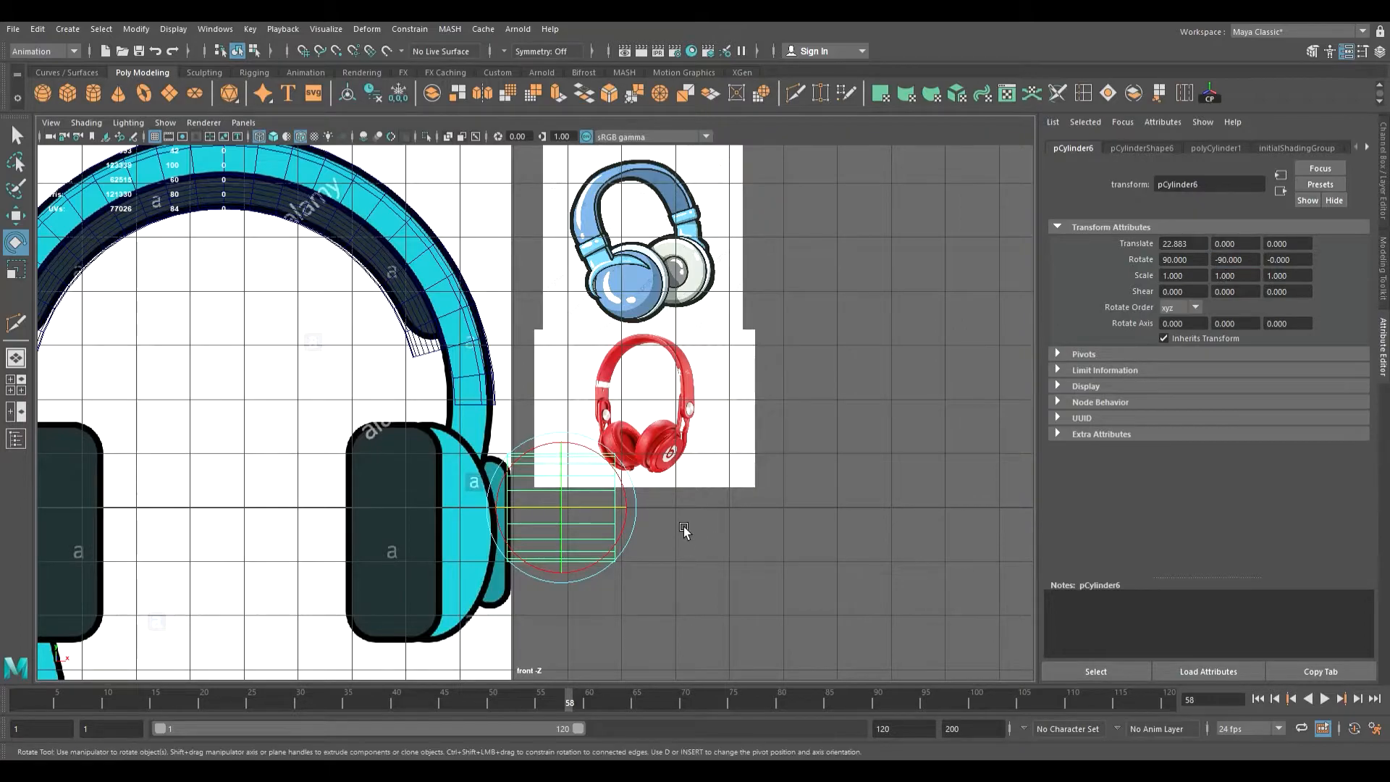
# - Flatten the cylinder along its axis, move it to about X 19.8 over the dark ear pad, and enlarge it uniformly to about 1.7 radial scale
pyautogui.press('r')
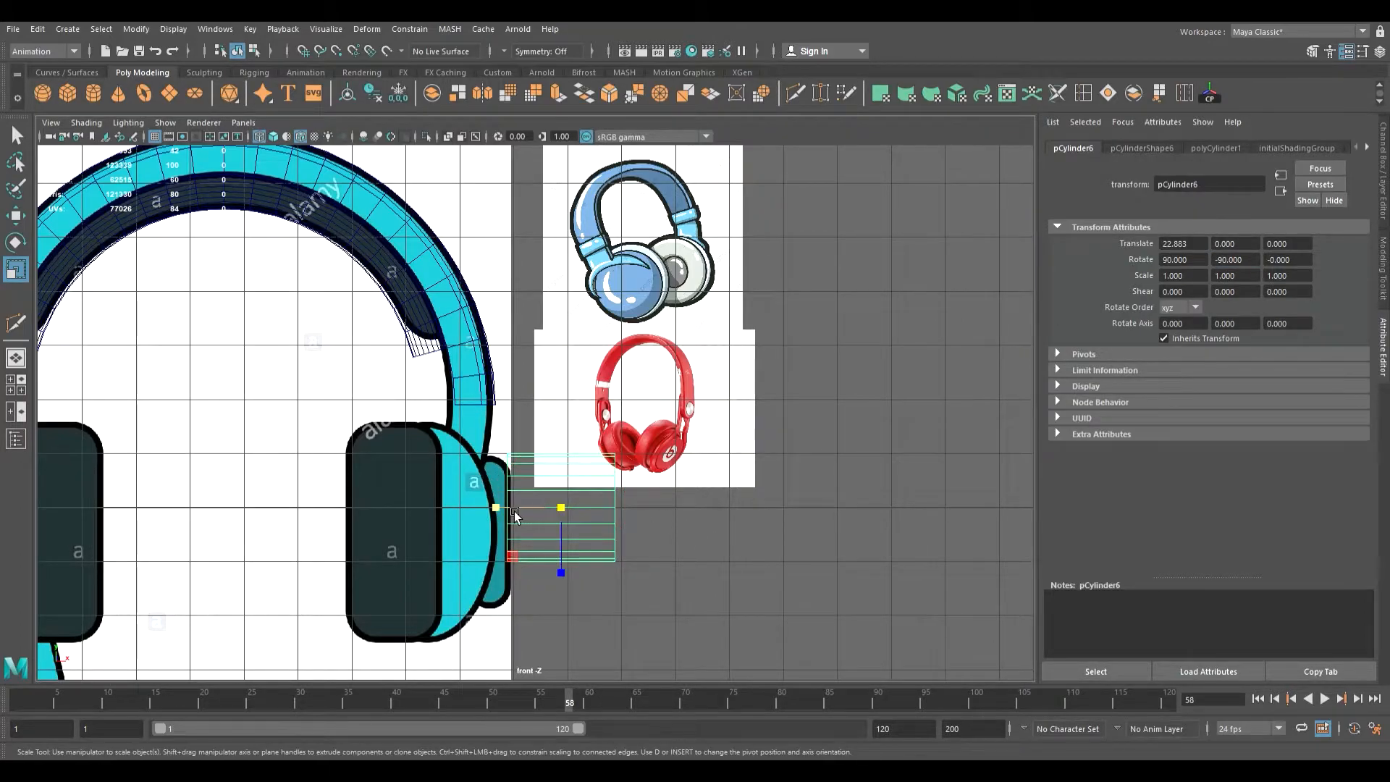
pyautogui.moveTo(515, 514); pyautogui.dragTo(547, 522)
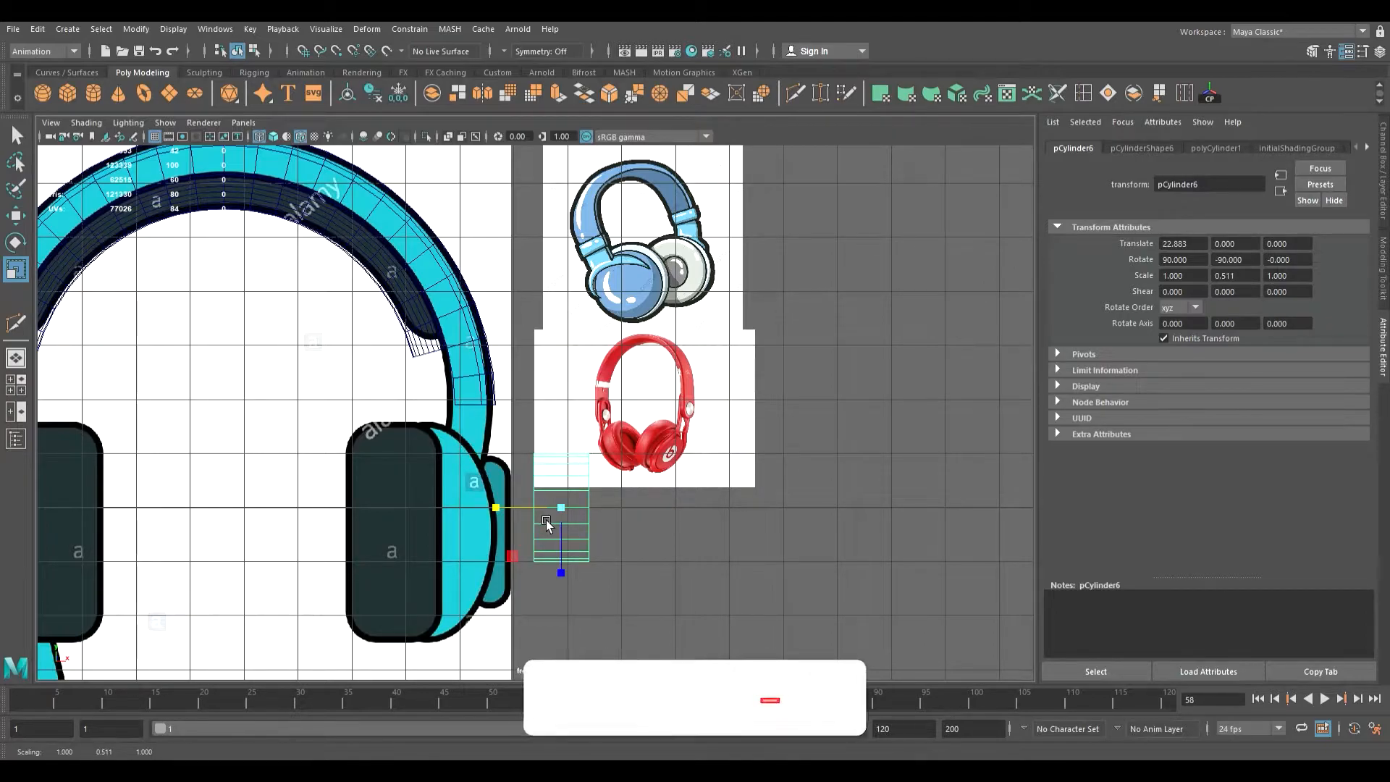
pyautogui.press('w')
pyautogui.moveTo(533, 519); pyautogui.dragTo(364, 513)
pyautogui.keyDown('alt'); pyautogui.moveTo(556, 532); pyautogui.dragTo(701, 521, button='middle'); pyautogui.keyUp('alt')
pyautogui.press('r')
pyautogui.moveTo(619, 505); pyautogui.dragTo(615, 516, button='middle')
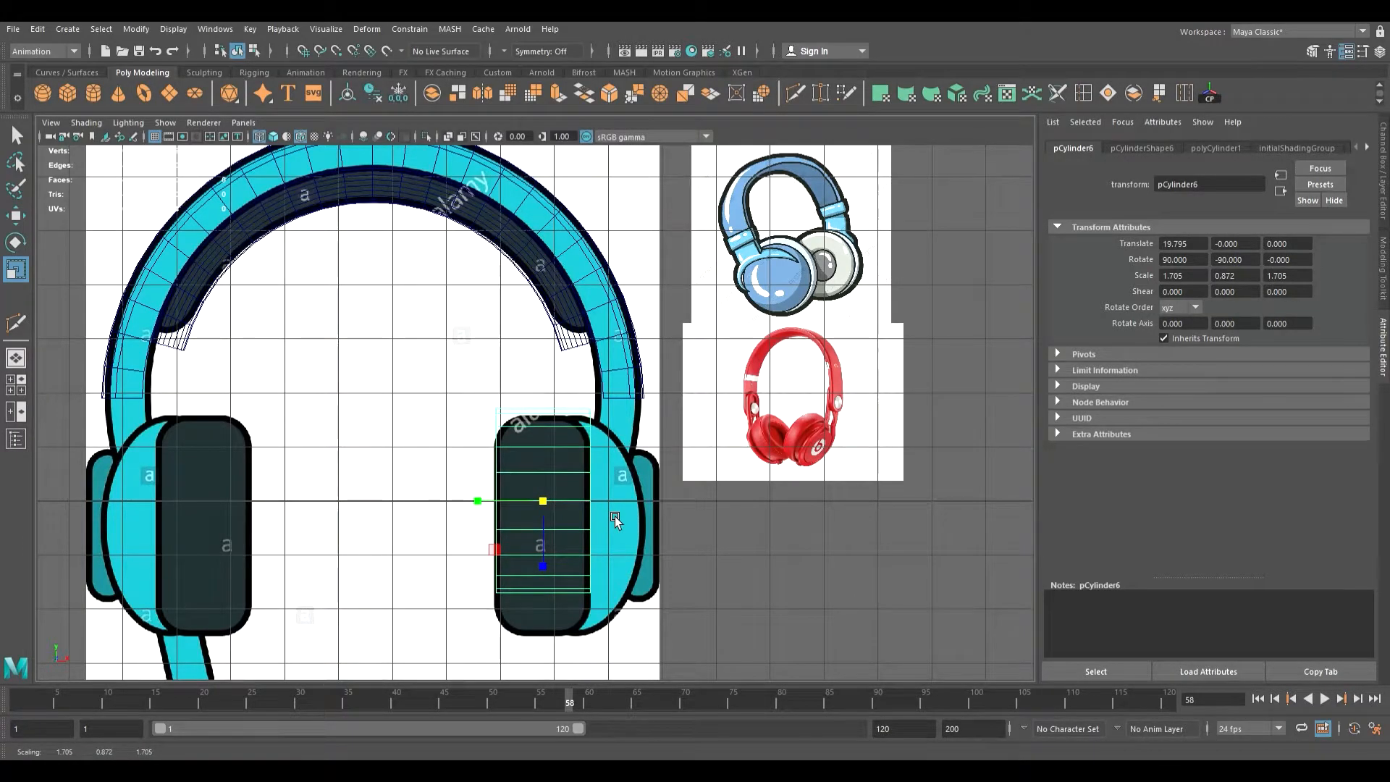
# - Fit the cylinder to the dark ear pad outline with scale about 2.0, 0.85, 2.0, and lower it to about Y -0.43
pyautogui.press('w')
pyautogui.moveTo(555, 562); pyautogui.dragTo(558, 589)
pyautogui.press('r')
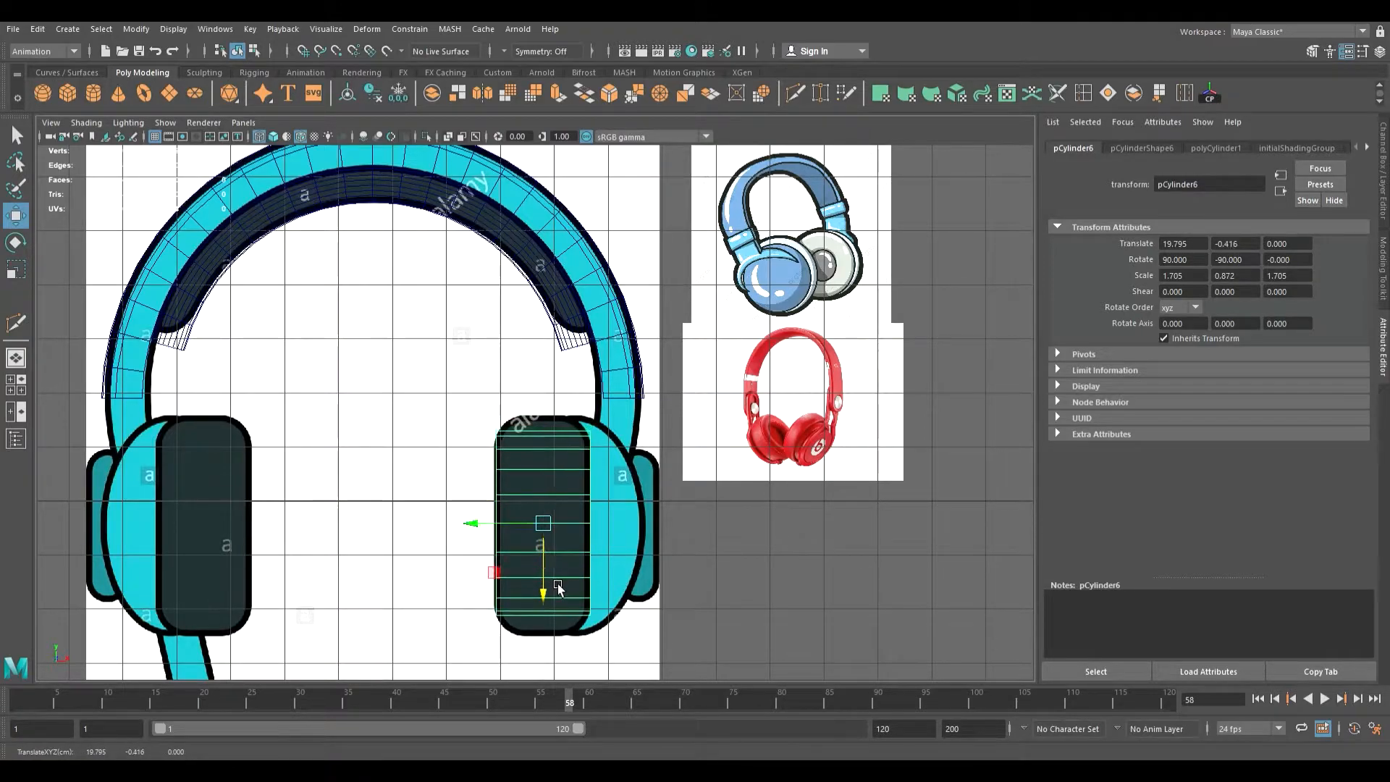
pyautogui.moveTo(556, 524); pyautogui.dragTo(585, 549)
pyautogui.moveTo(498, 527); pyautogui.dragTo(554, 529)
pyautogui.press('w')
pyautogui.moveTo(558, 596); pyautogui.dragTo(558, 595)
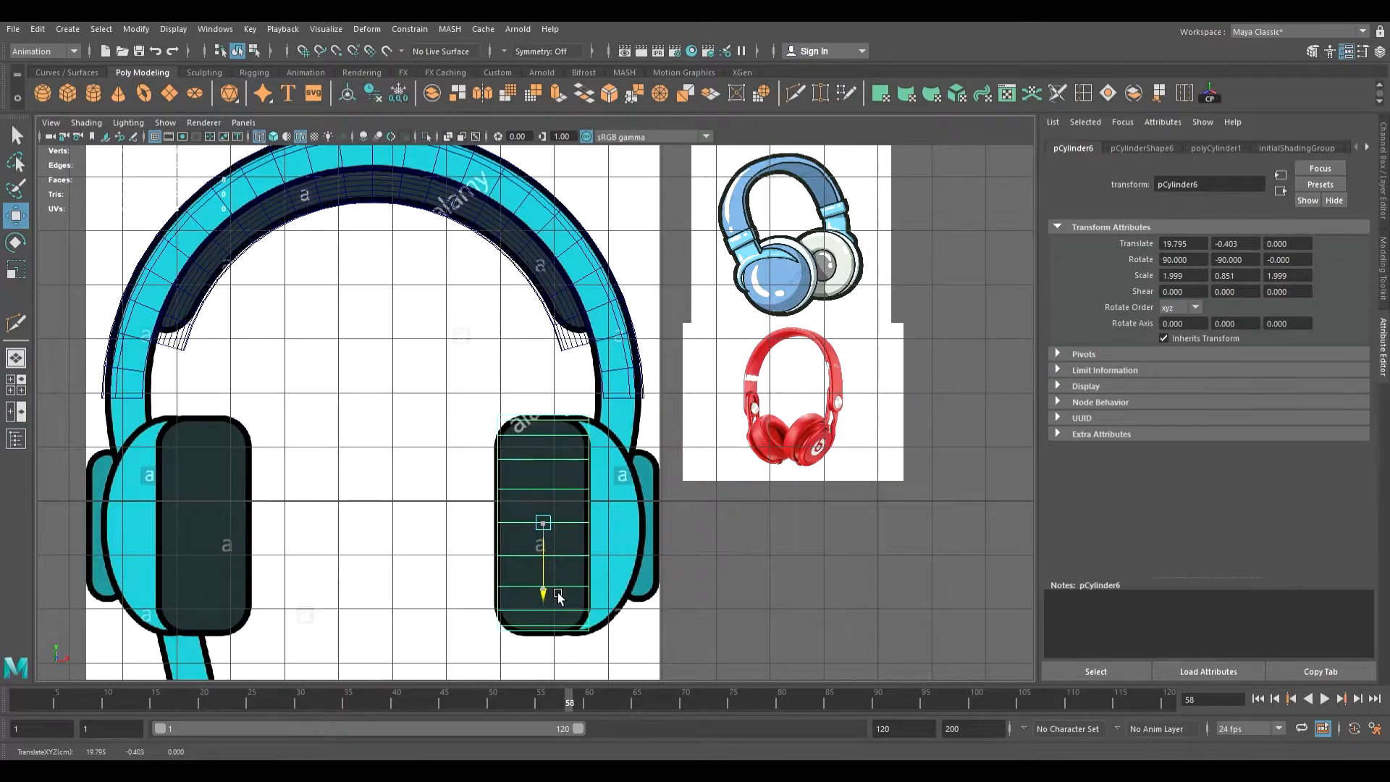
pyautogui.keyDown('alt'); pyautogui.moveTo(656, 531); pyautogui.dragTo(737, 420, button='middle'); pyautogui.keyUp('alt')
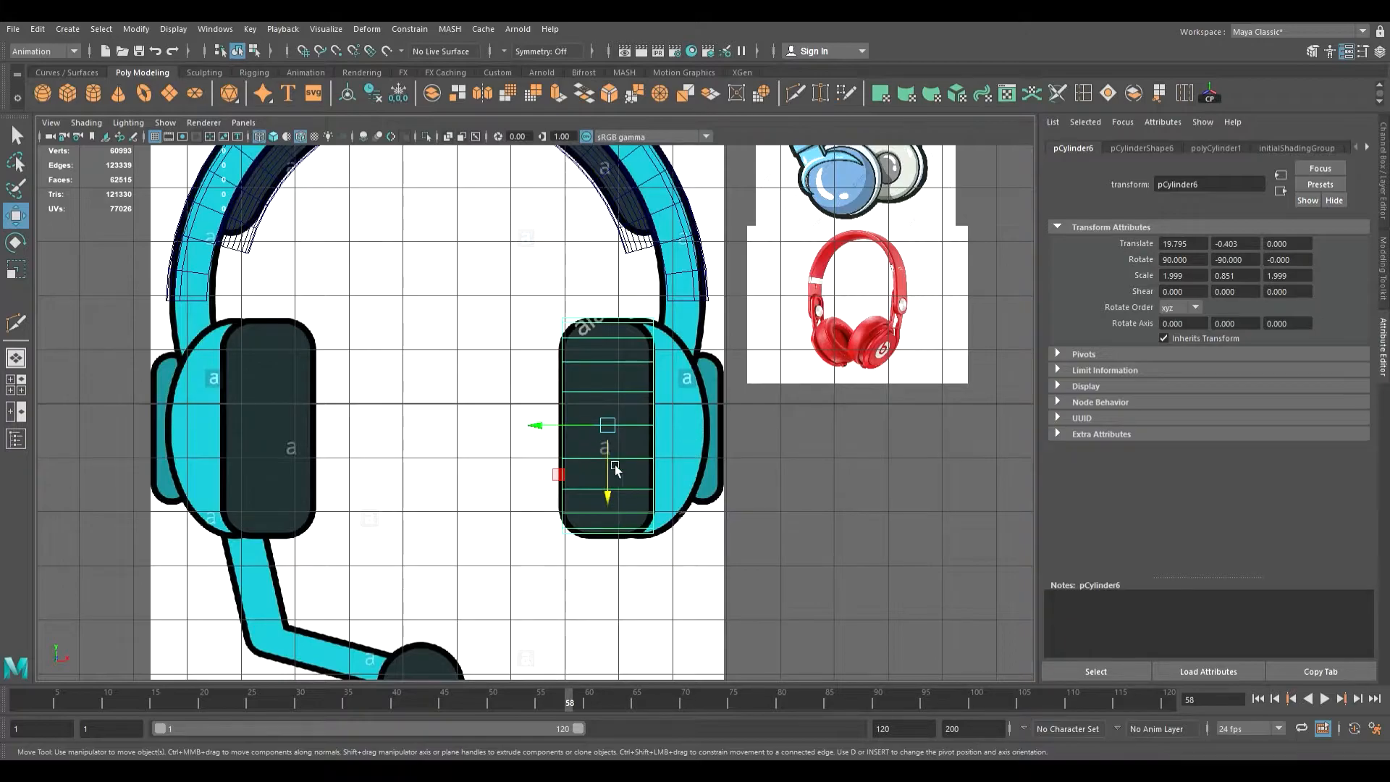
pyautogui.moveTo(622, 497); pyautogui.dragTo(623, 499)
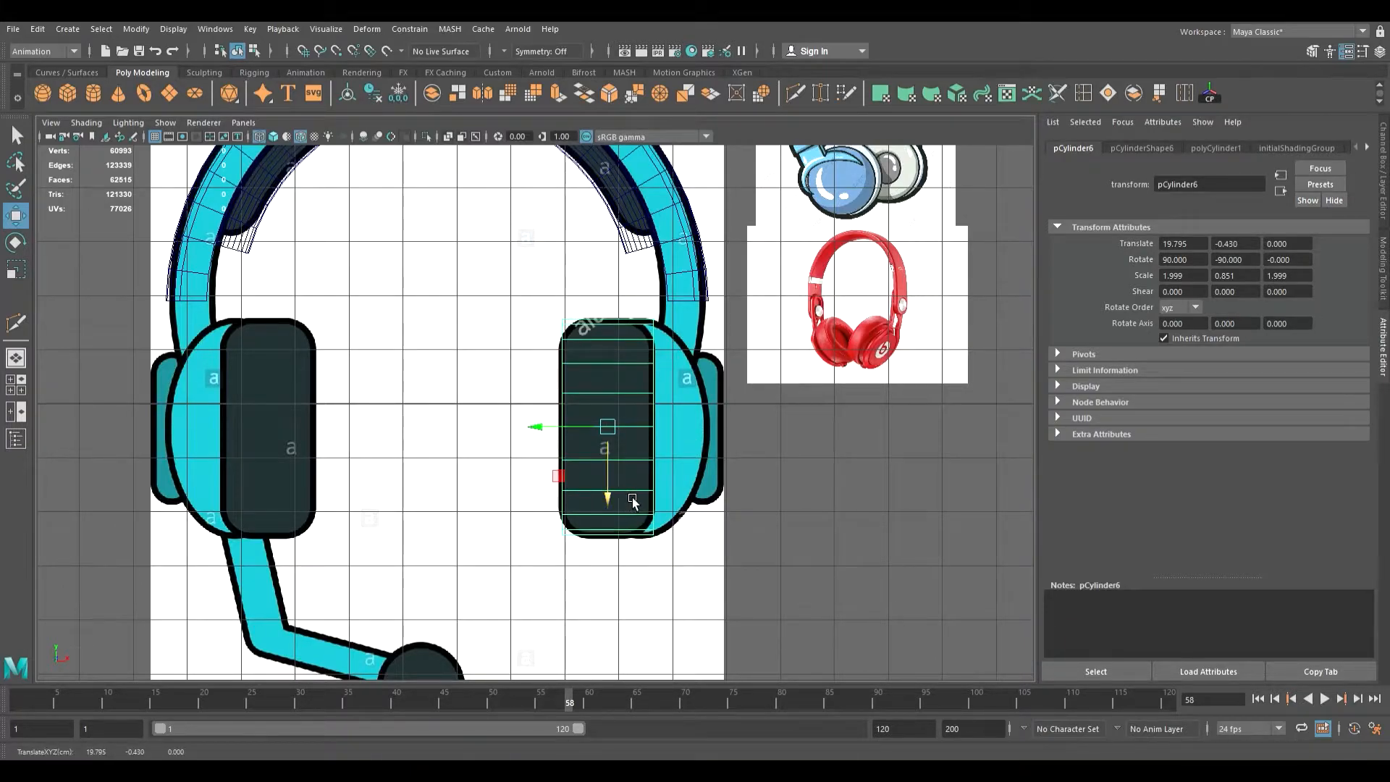
# - Examine the cylinder's fit against the ear pad drawing from the front and its round profile from the side
pyautogui.keyDown('alt'); pyautogui.moveTo(632, 497); pyautogui.dragTo(689, 488, button='right'); pyautogui.keyUp('alt')
pyautogui.keyDown('alt'); pyautogui.moveTo(838, 452); pyautogui.dragTo(607, 583, button='middle'); pyautogui.keyUp('alt')
pyautogui.scroll(3, 760, 485)
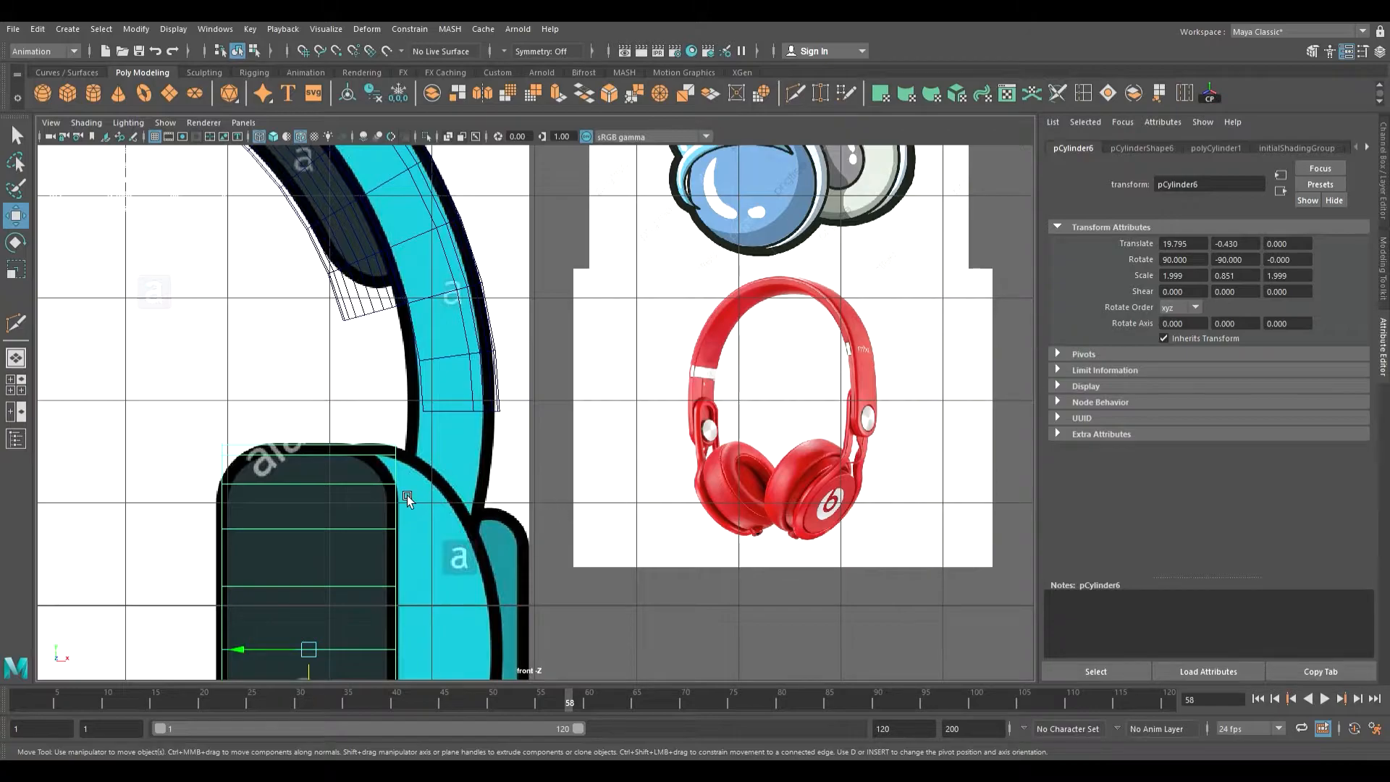
pyautogui.scroll(-5, 408, 498)
pyautogui.scroll(3, 636, 485)
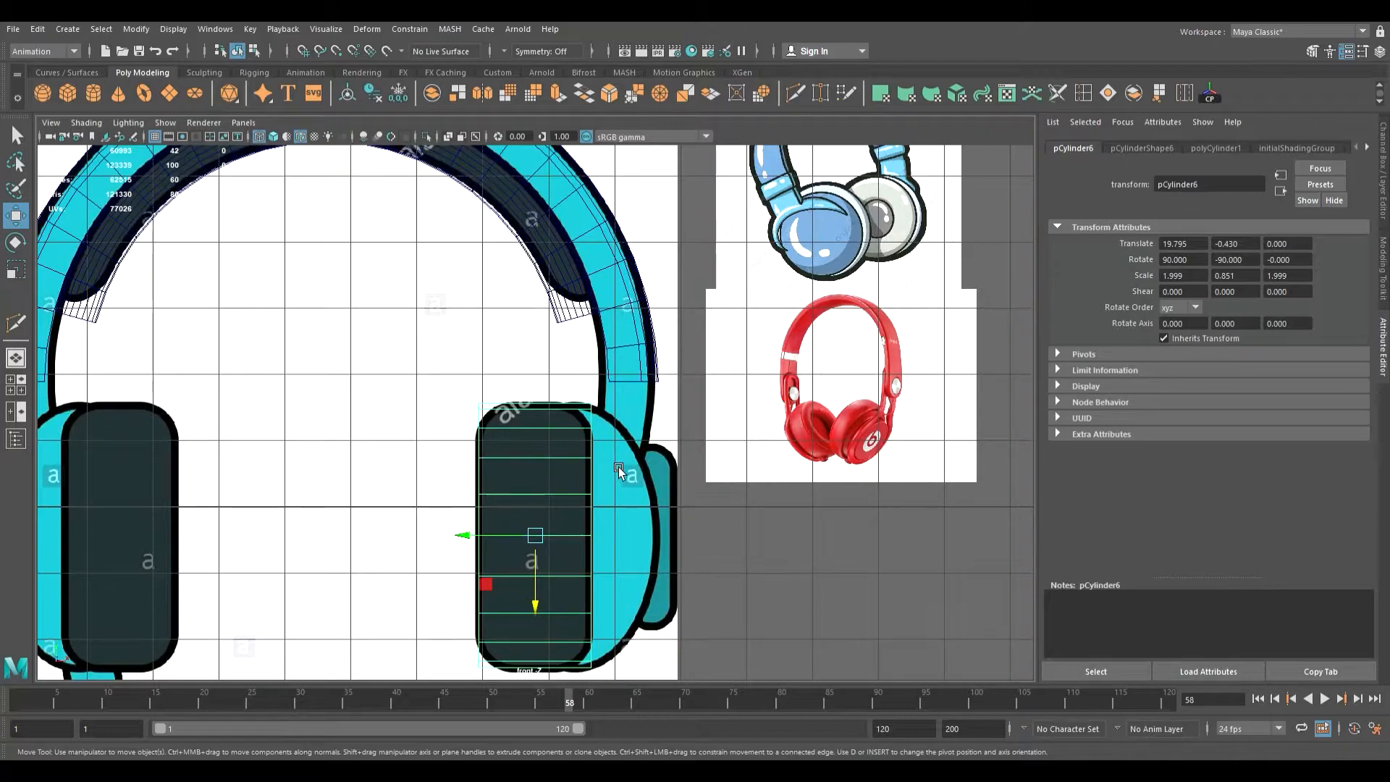
pyautogui.press('space')
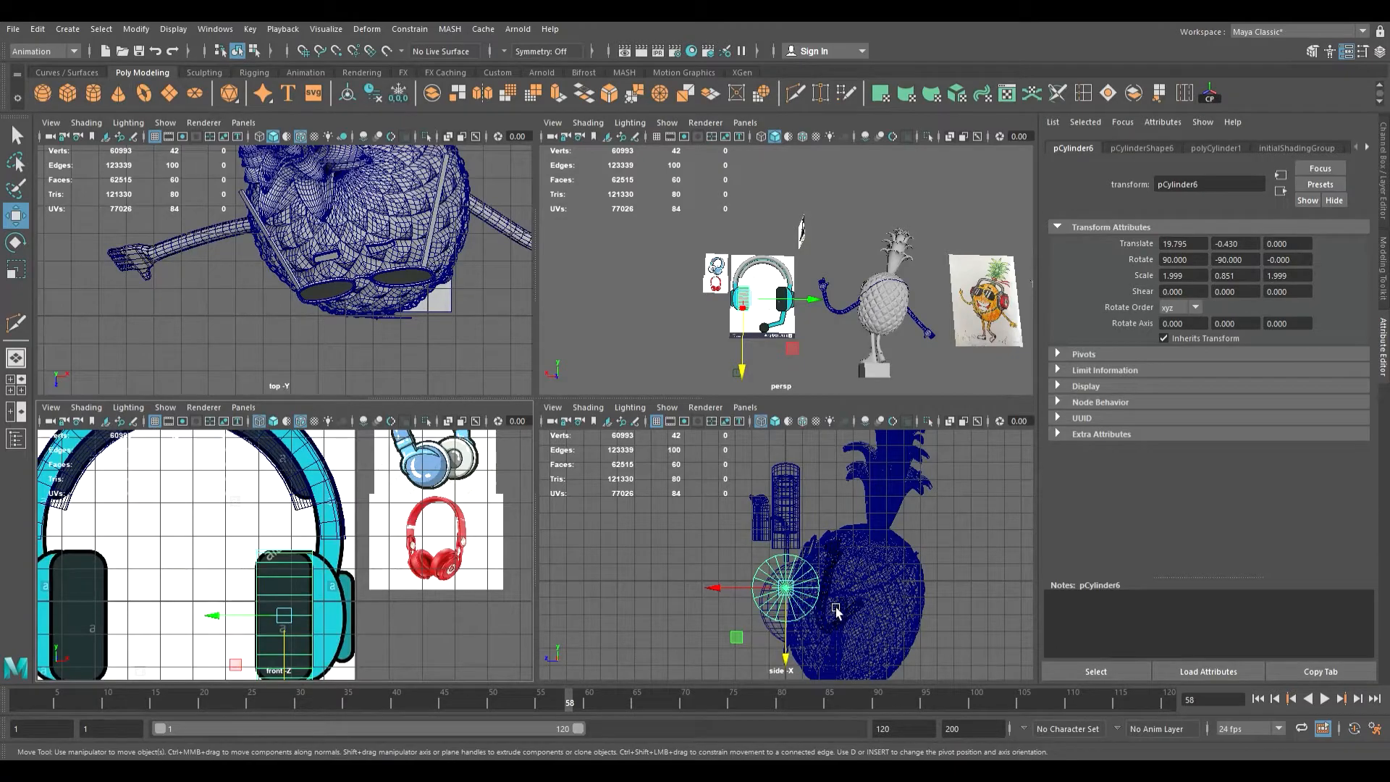
pyautogui.press('space')
pyautogui.scroll(6, 825, 598)
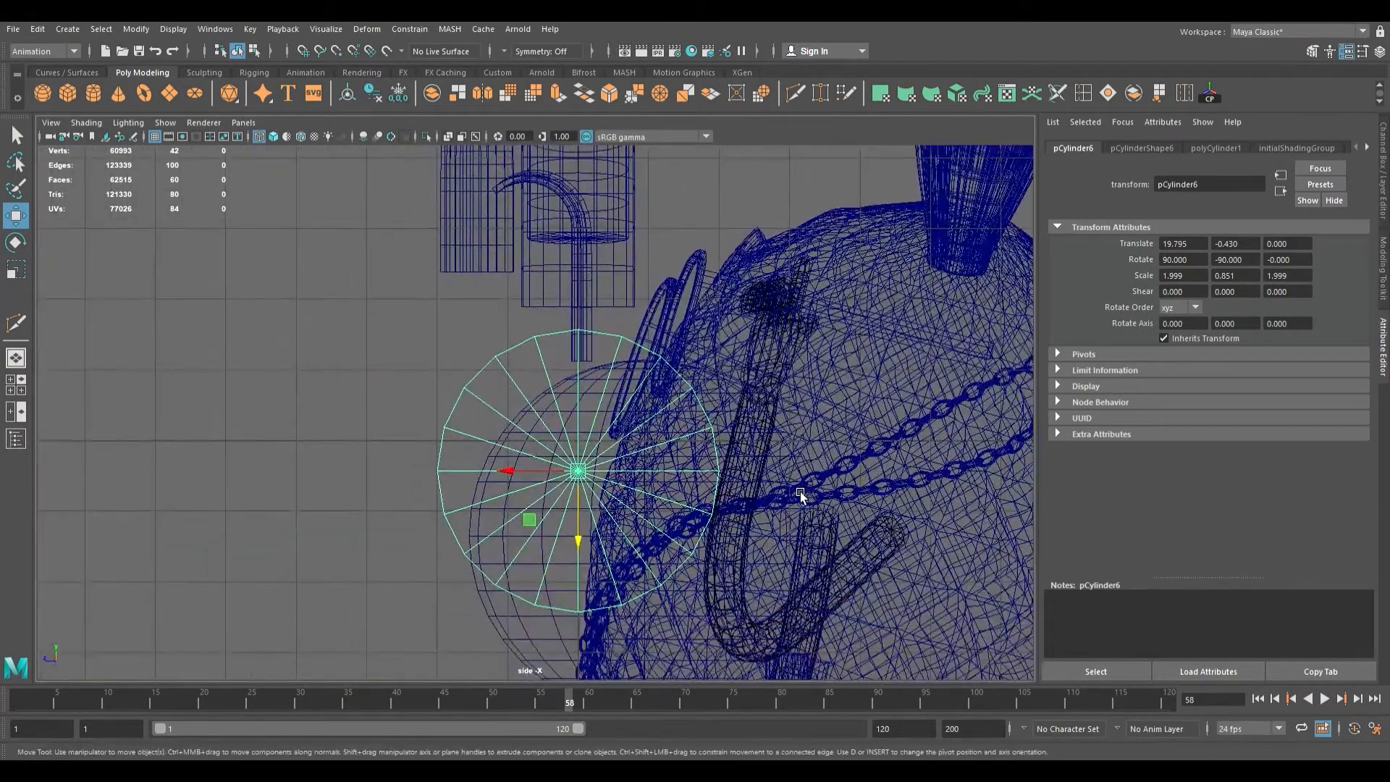
pyautogui.scroll(-3, 801, 492)
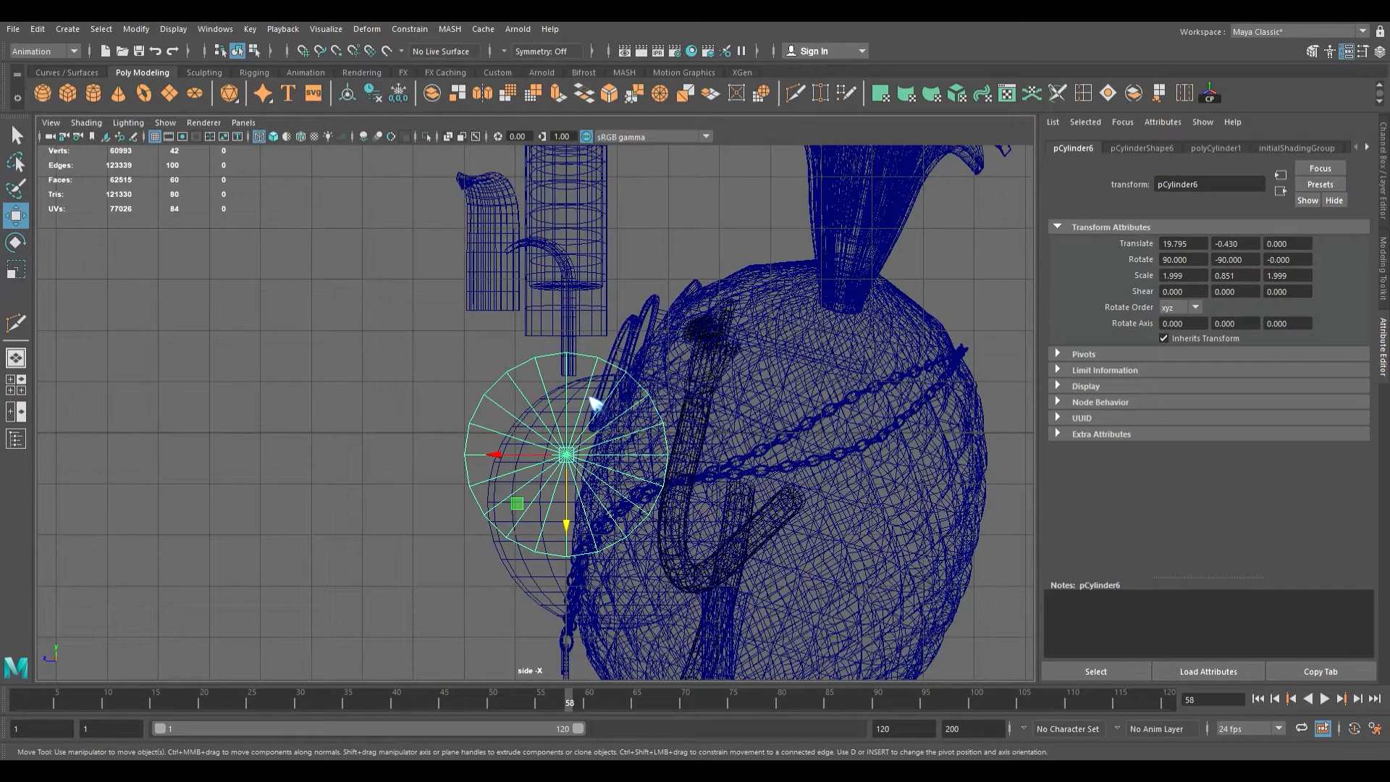
# - Select only the cap faces on the cylinder's inner side, the side facing the opposite ear cup
pyautogui.press('F11')
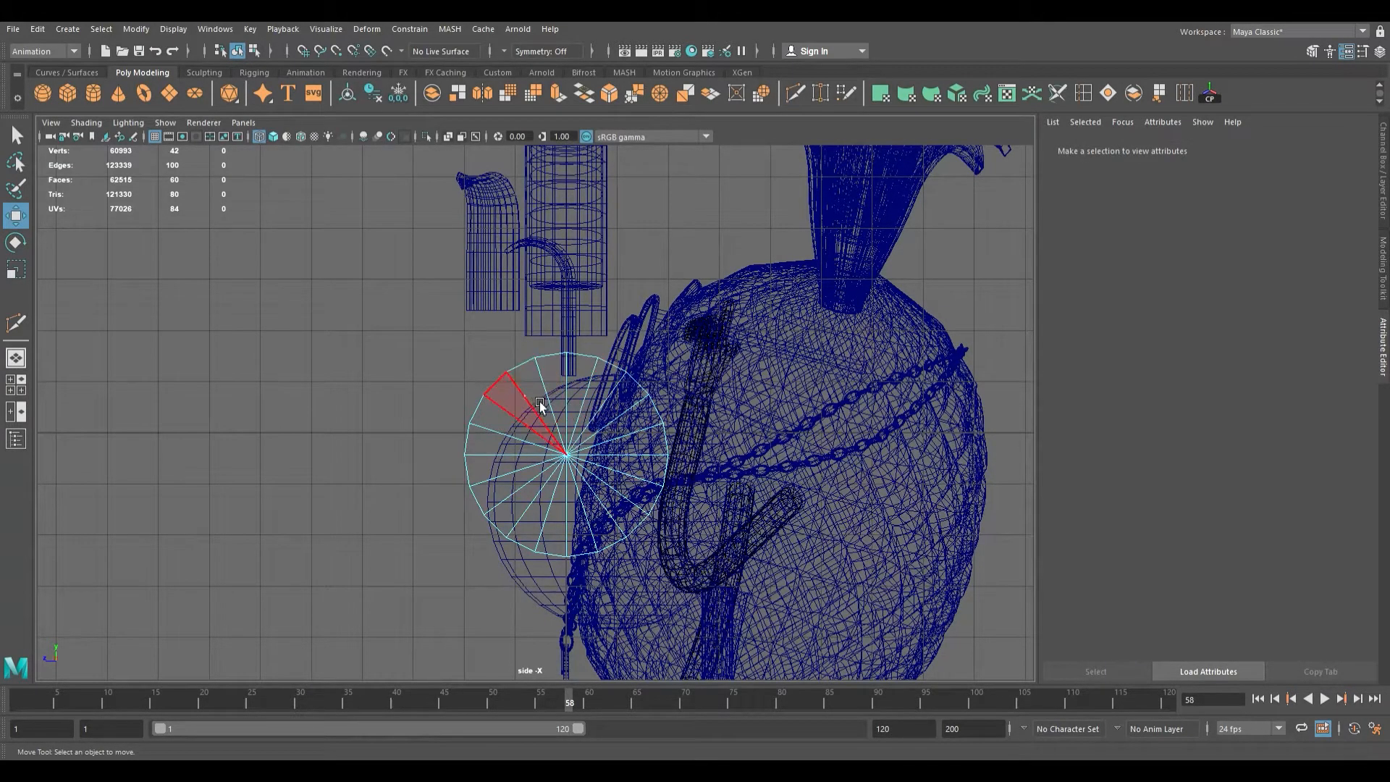
pyautogui.press('F8')
pyautogui.press('f')
pyautogui.press('space')
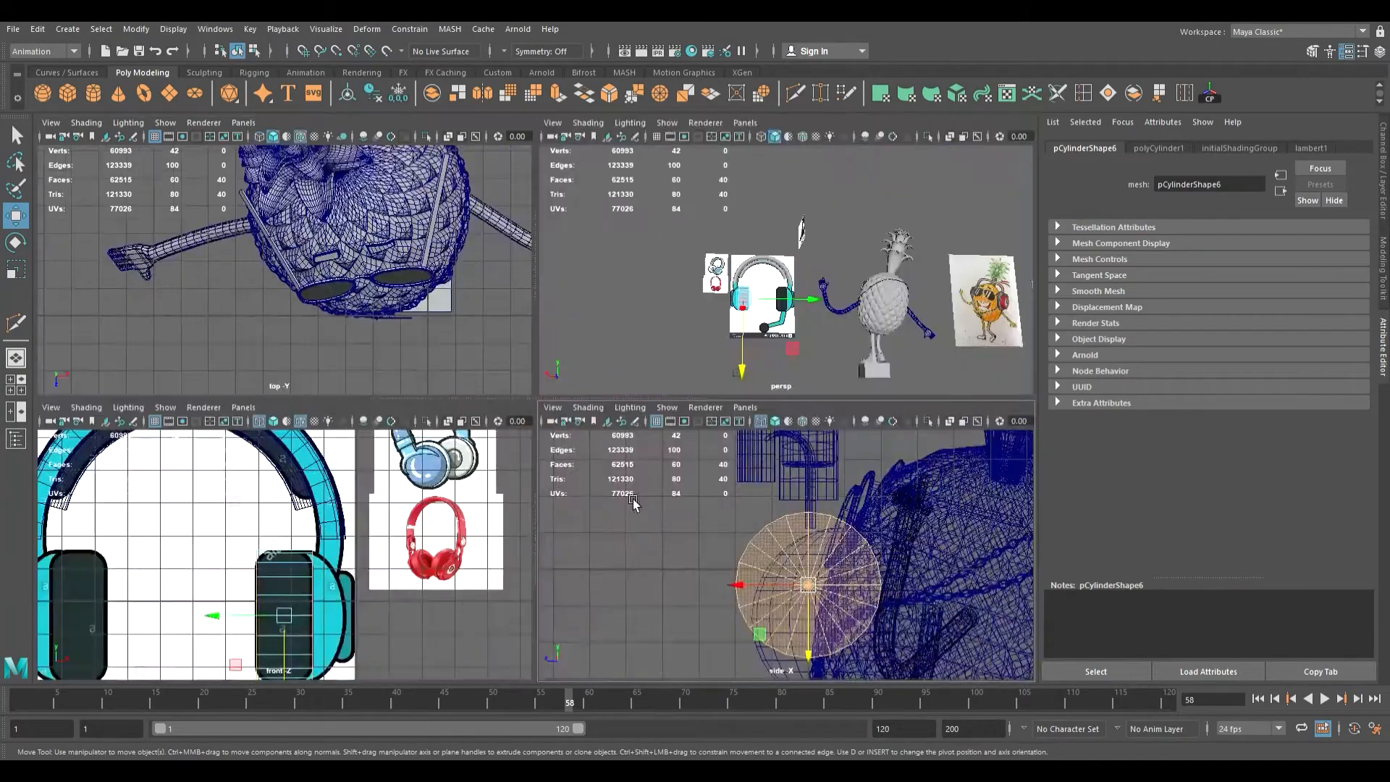
pyautogui.press('space')
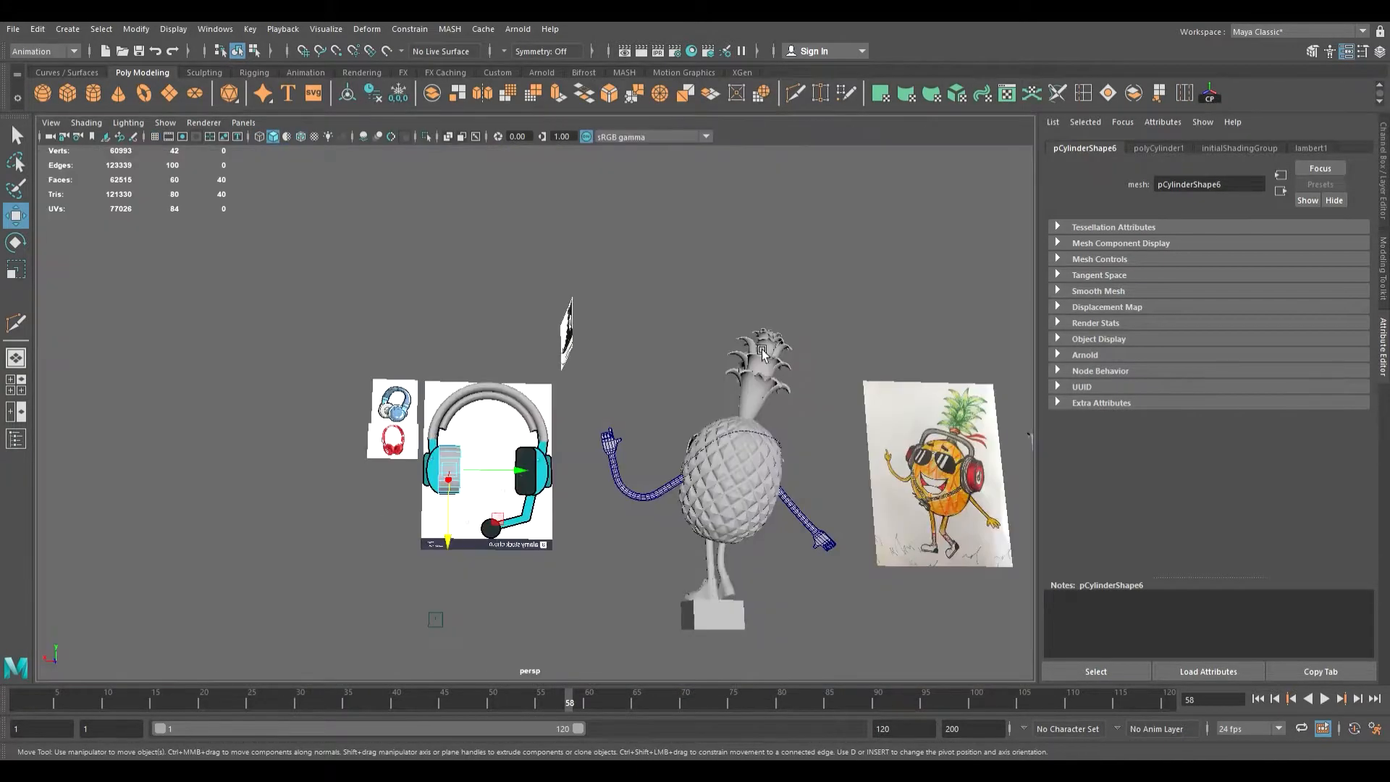
pyautogui.scroll(4, 763, 360)
pyautogui.keyDown('alt'); pyautogui.moveTo(574, 458); pyautogui.dragTo(541, 465); pyautogui.keyUp('alt')
pyautogui.scroll(5, 687, 461)
pyautogui.scroll(-5, 542, 465)
pyautogui.moveTo(722, 388); pyautogui.dragTo(659, 560)
pyautogui.keyDown('ctrl'); pyautogui.moveTo(624, 400); pyautogui.dragTo(624, 588); pyautogui.keyUp('ctrl')
pyautogui.keyDown('alt'); pyautogui.moveTo(682, 526); pyautogui.dragTo(608, 521); pyautogui.keyUp('alt')
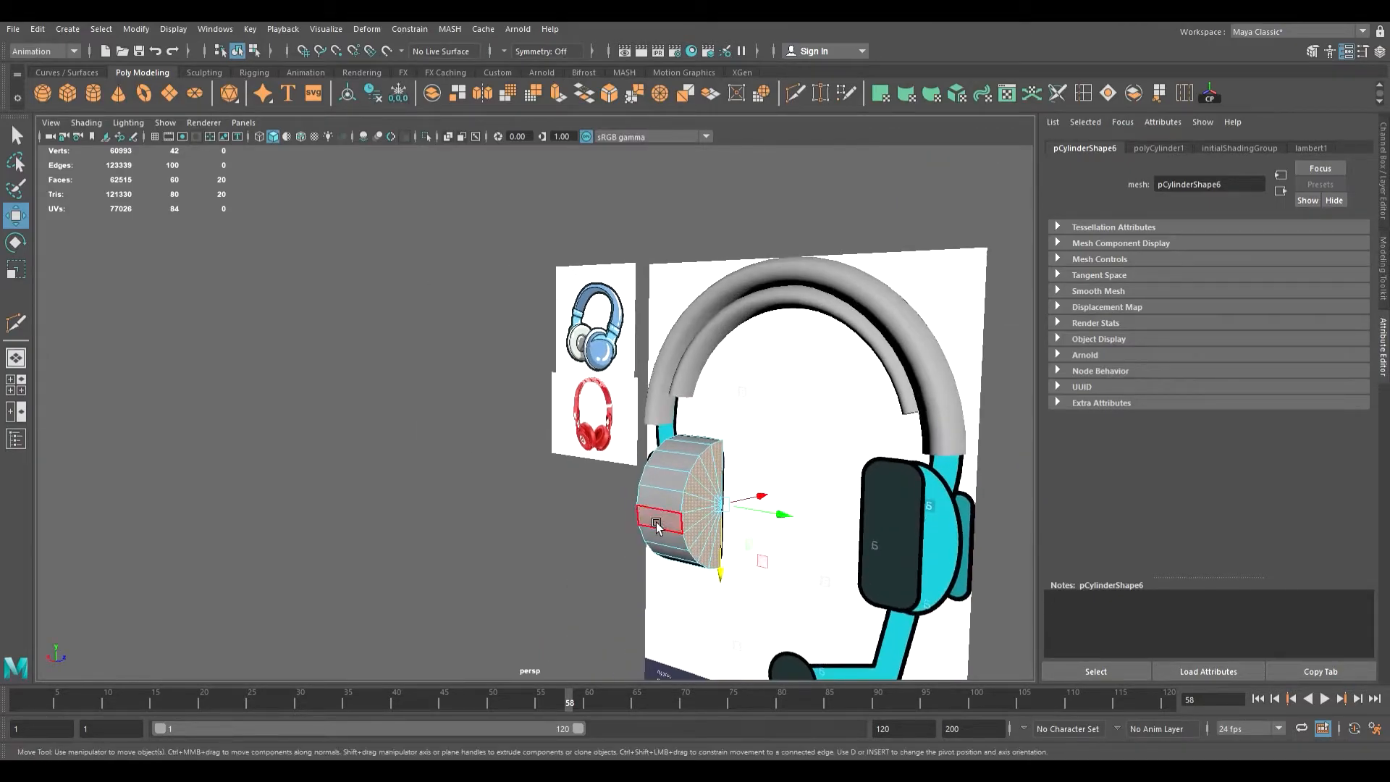
# - Extrude the selected cap faces and scale them slightly inward to form a narrow rim
pyautogui.scroll(8, 657, 507)
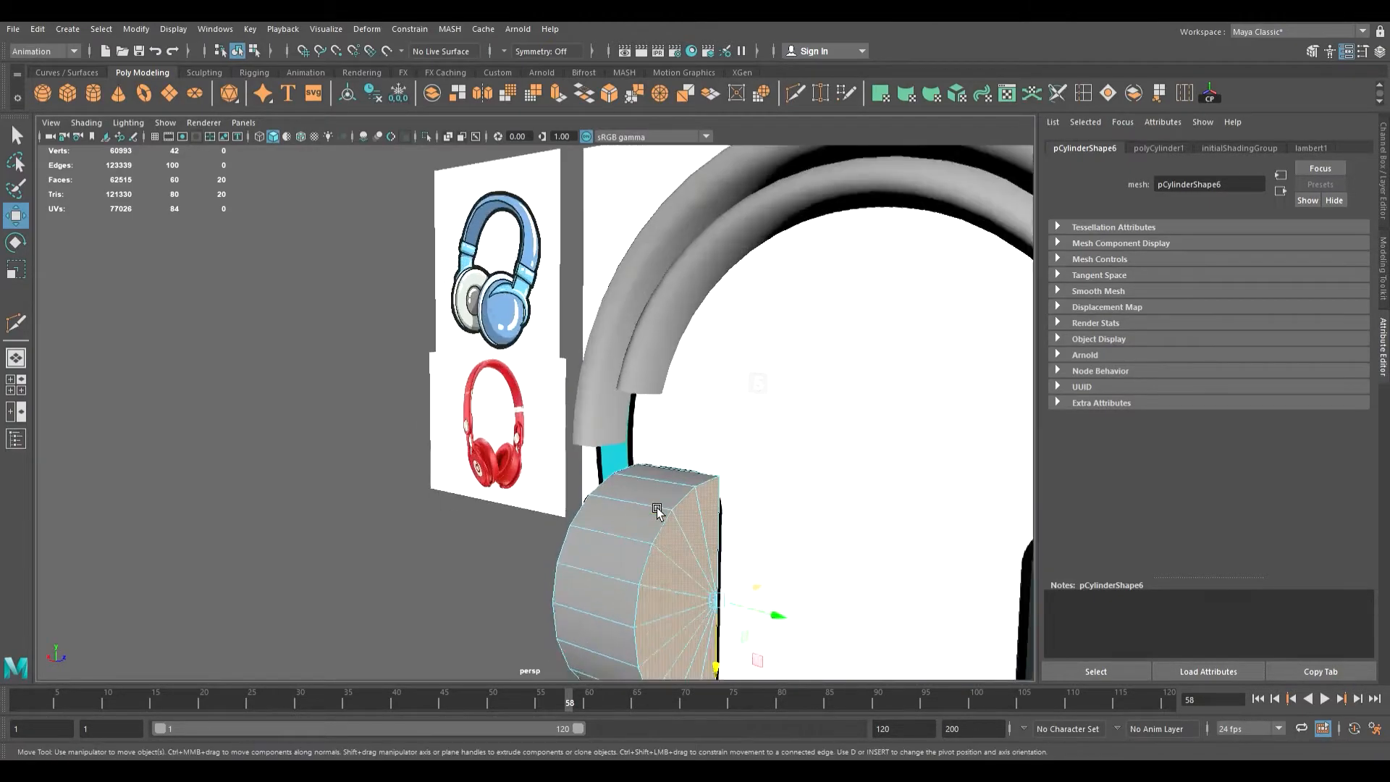
pyautogui.hotkey('ctrl', 'e')
pyautogui.press('r')
pyautogui.moveTo(629, 534); pyautogui.dragTo(616, 536)
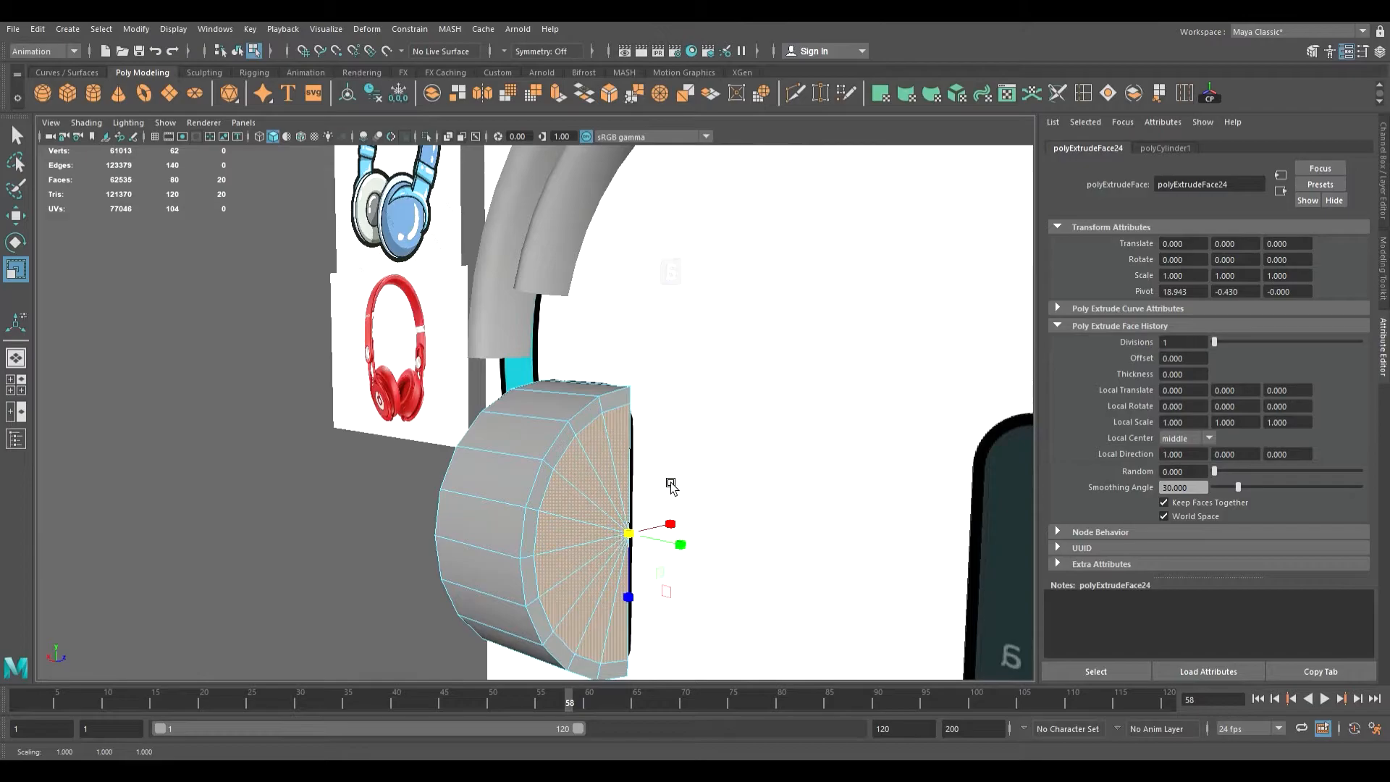
pyautogui.scroll(-8, 671, 486)
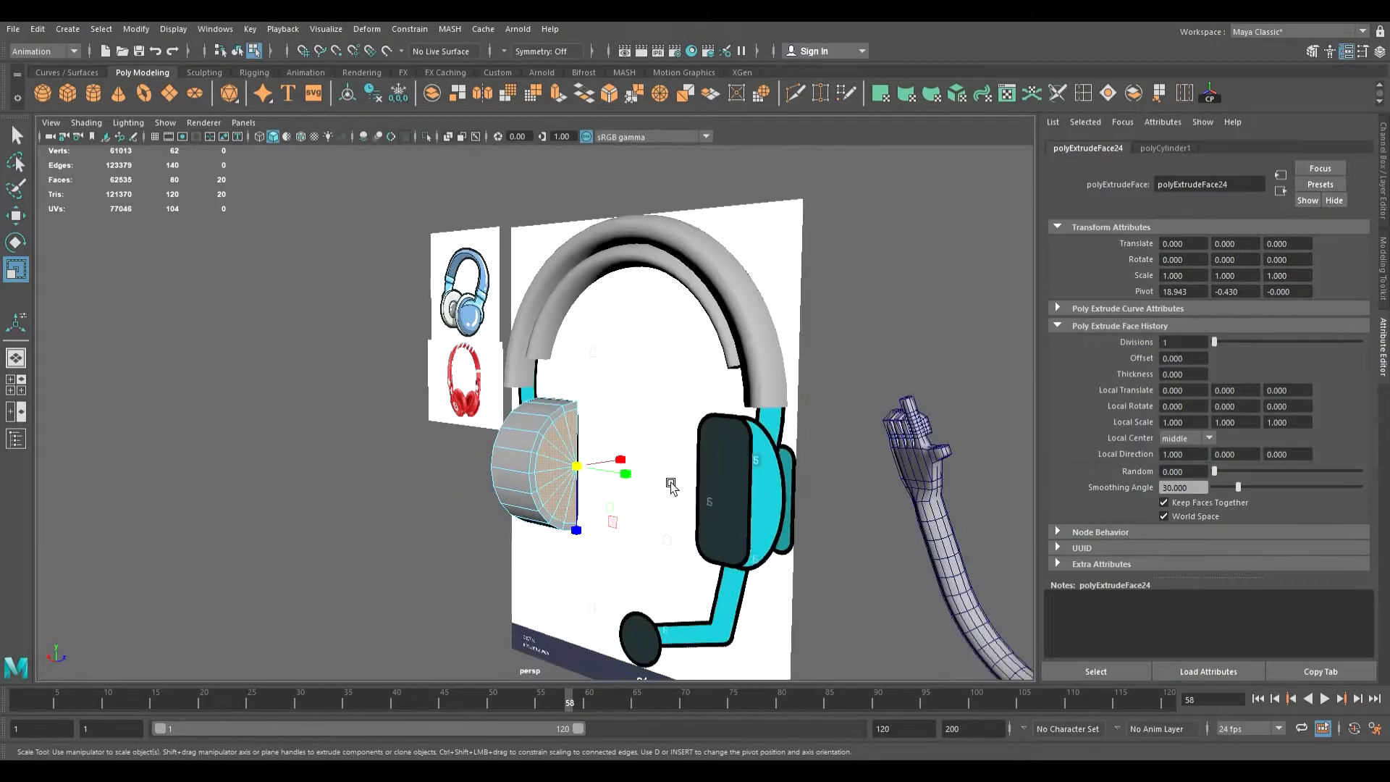
# - Scale the extruded cap faces further inward to about two thirds of the cap's radius, following the red headphones' ear pads
pyautogui.press('space')
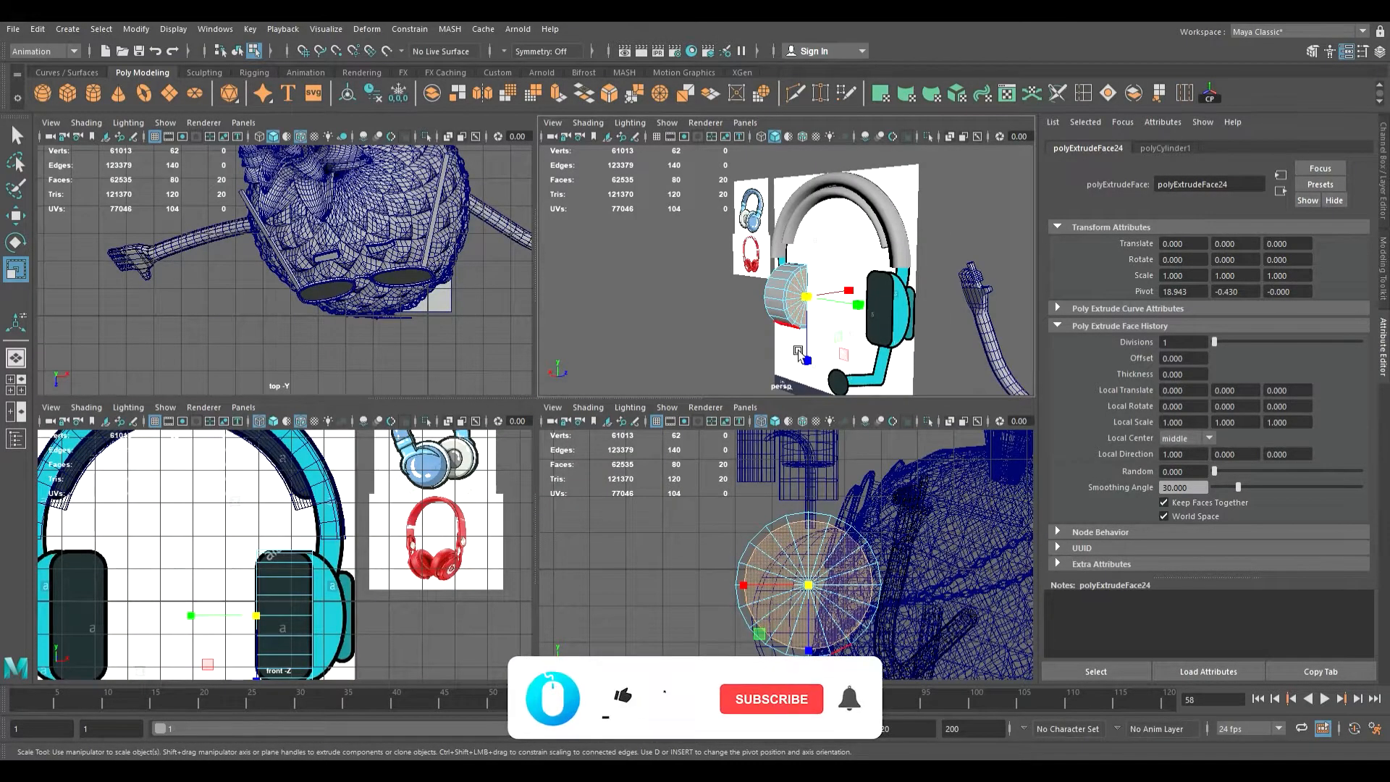
pyautogui.keyDown('alt'); pyautogui.moveTo(435, 529); pyautogui.dragTo(435, 532, button='middle'); pyautogui.keyUp('alt')
pyautogui.scroll(6, 435, 532)
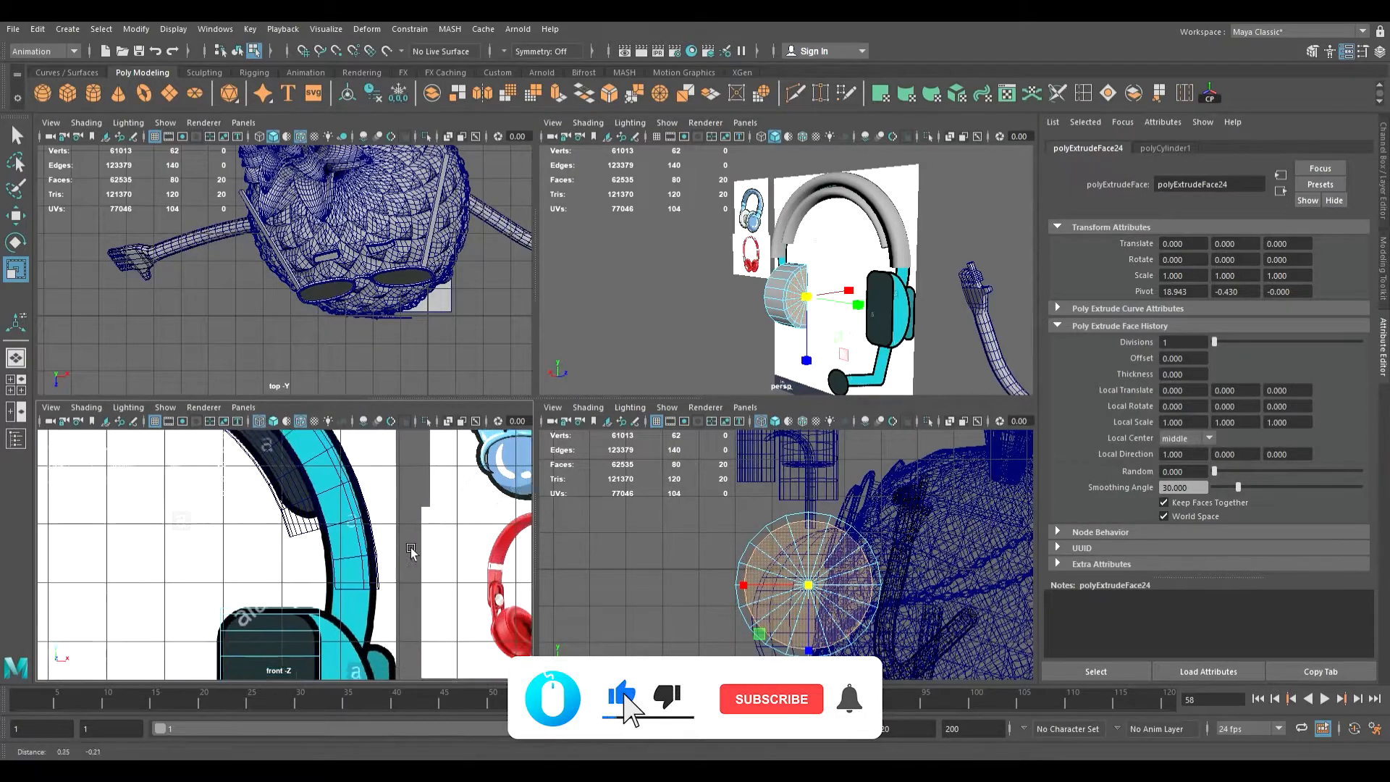
pyautogui.scroll(4, 356, 532)
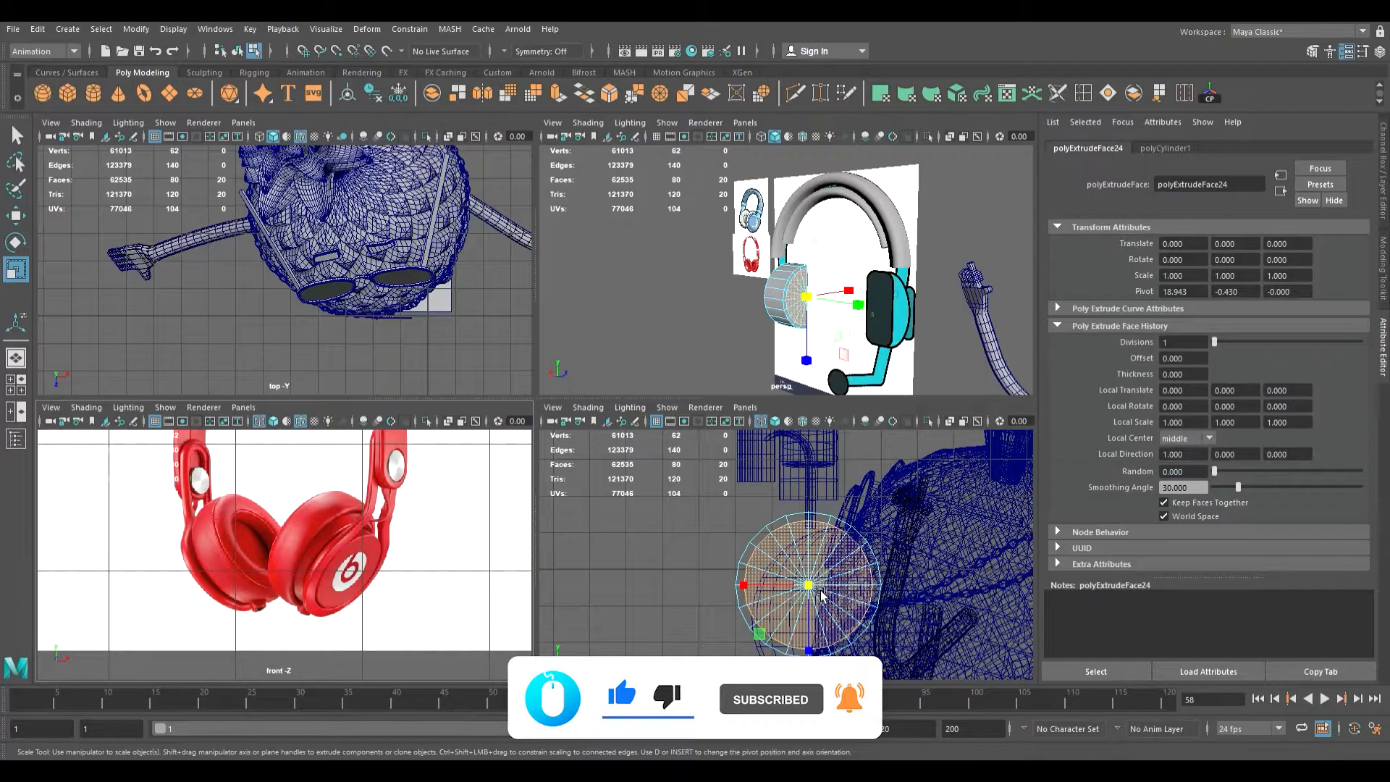
pyautogui.moveTo(820, 593); pyautogui.dragTo(796, 593)
pyautogui.scroll(5, 808, 313)
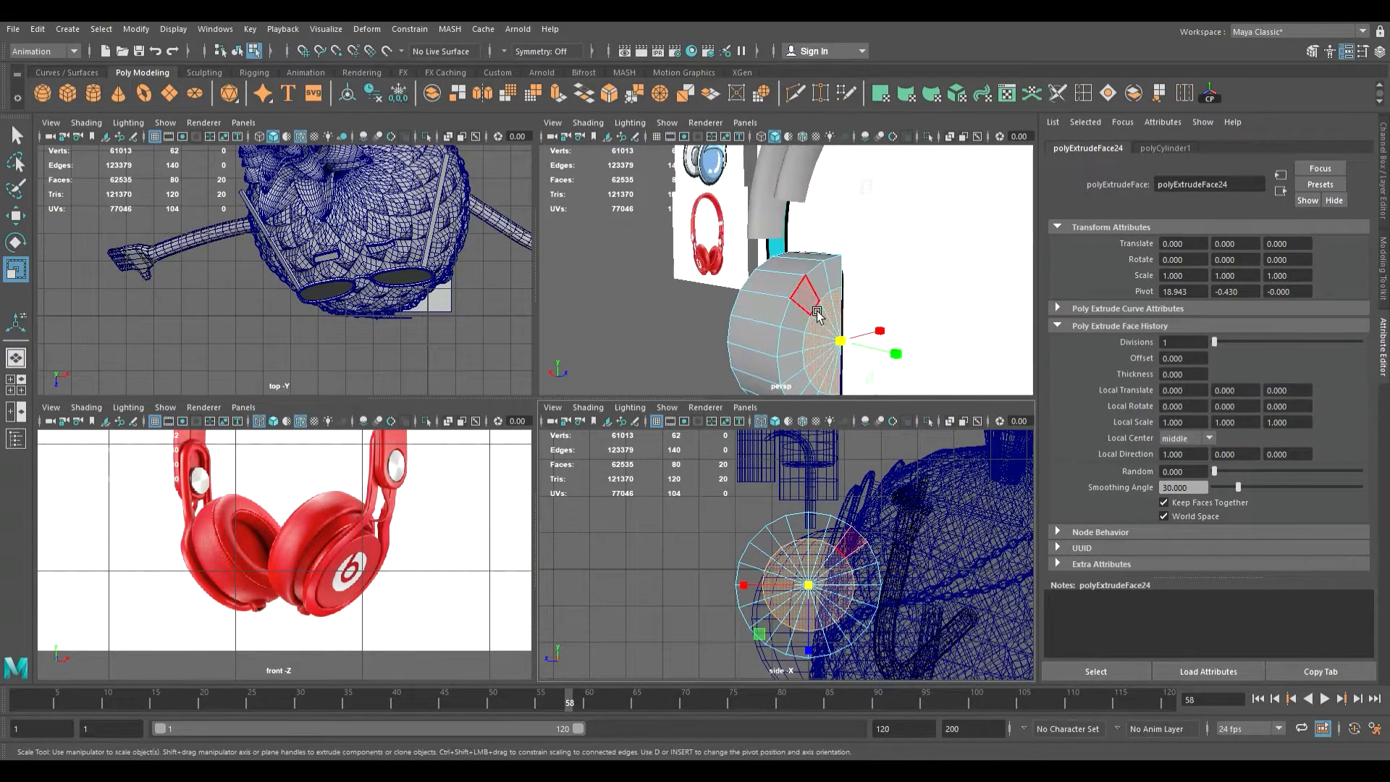
# - Extrude the inset cap faces again and push them into the cylinder to form the ear pad's recess, then return to object selection
pyautogui.hotkey('ctrl', 'e')
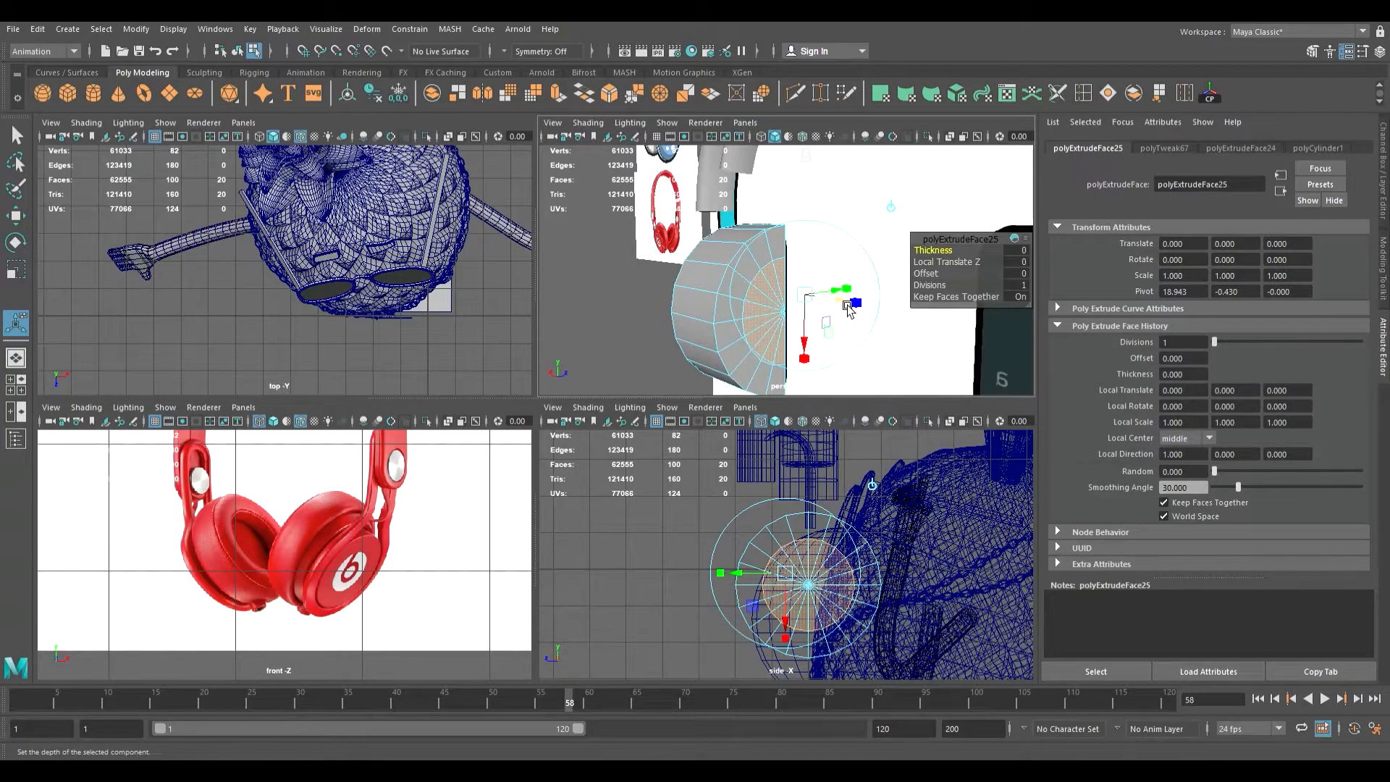
pyautogui.press('w')
pyautogui.moveTo(838, 324); pyautogui.dragTo(805, 340)
pyautogui.moveTo(815, 287); pyautogui.dragTo(784, 256)
pyautogui.click(736, 321)
pyautogui.scroll(-5, 736, 321)
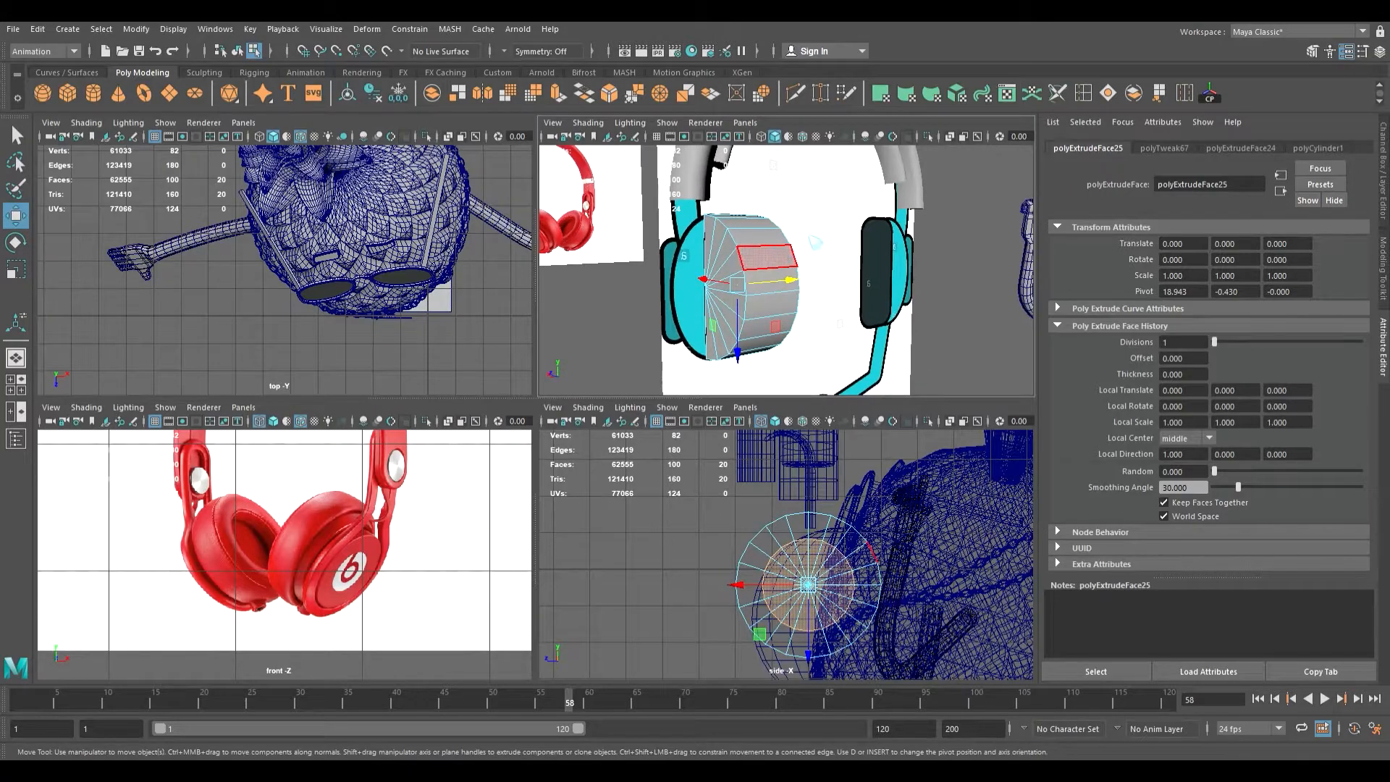
pyautogui.press('F8')
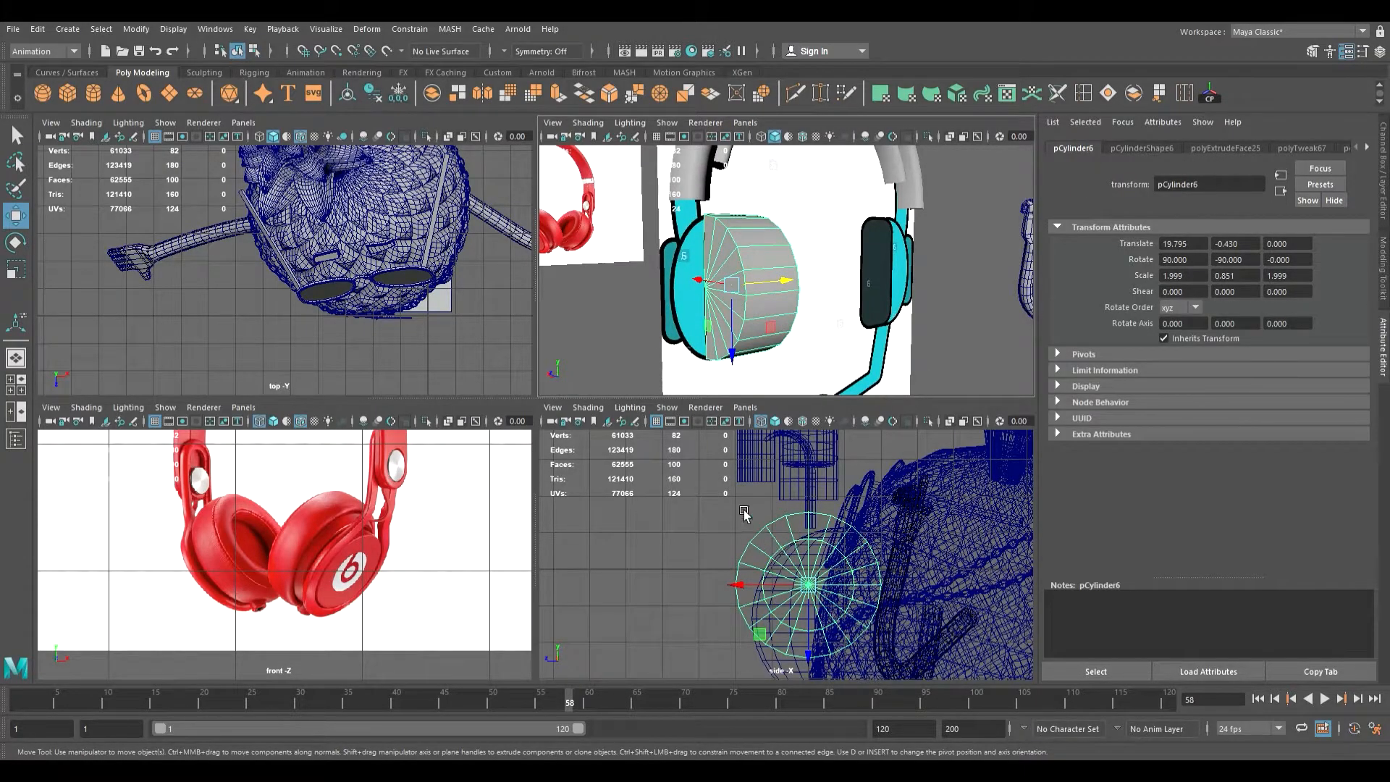
pyautogui.keyDown('alt'); pyautogui.moveTo(767, 268); pyautogui.dragTo(829, 269); pyautogui.keyUp('alt')
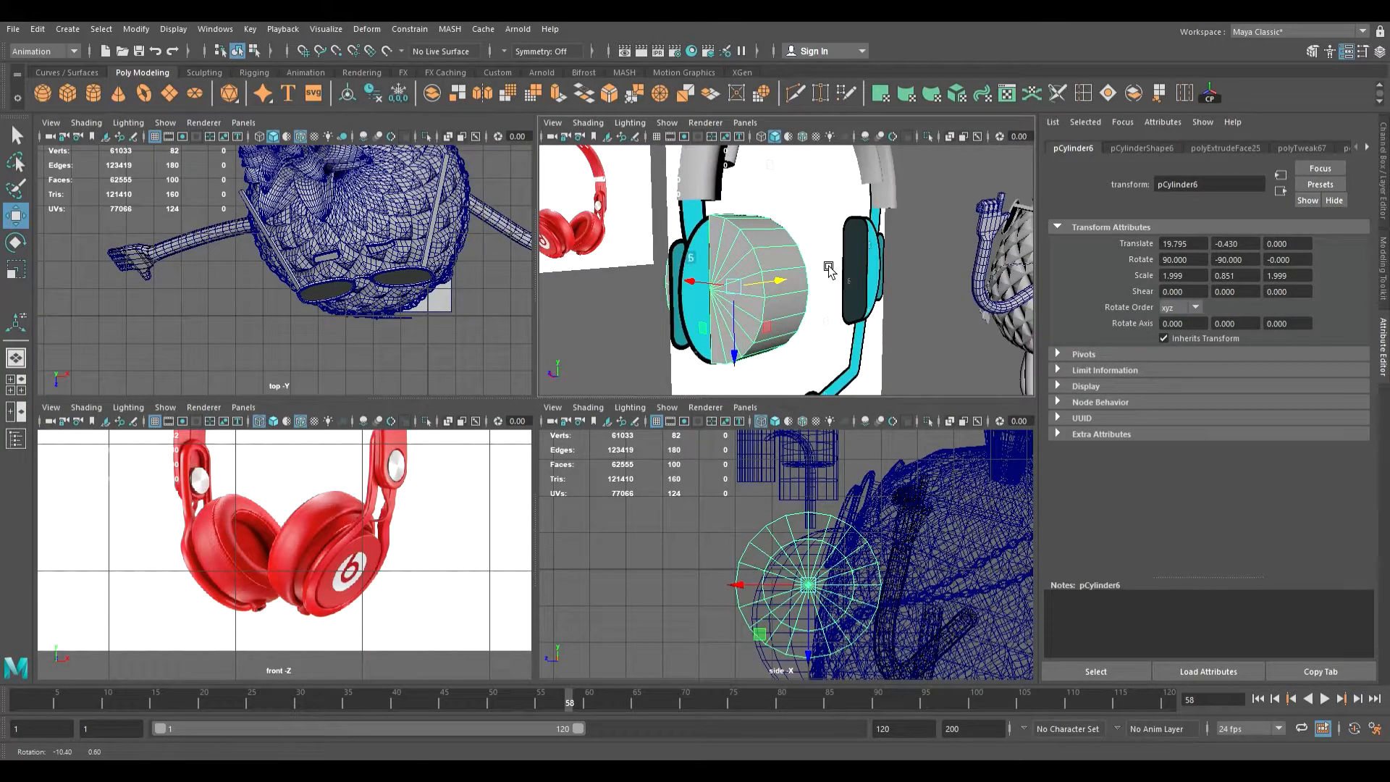
pyautogui.scroll(4, 800, 279)
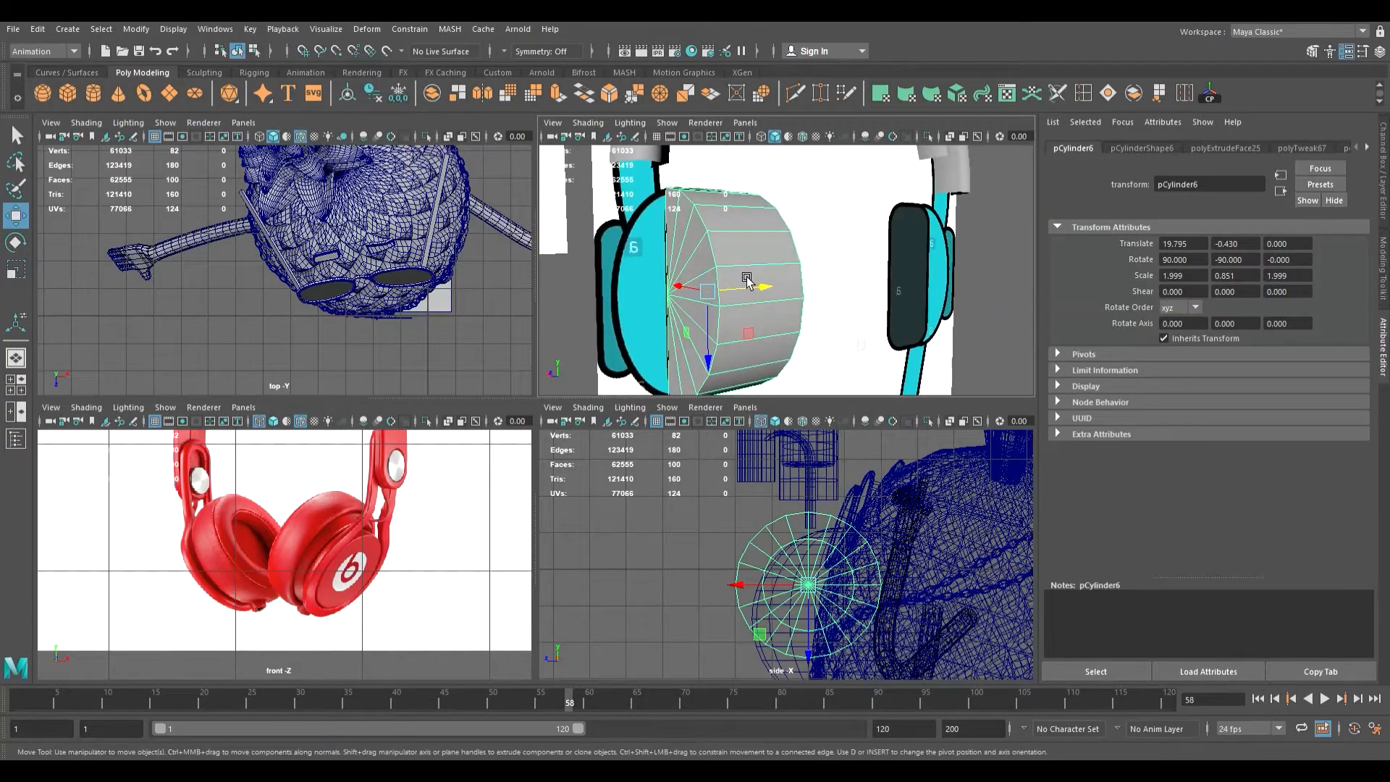
# - Isolate the ear cup cylinder in the perspective view so the reference images and headband are hidden
pyautogui.scroll(-5, 750, 286)
pyautogui.keyDown('alt'); pyautogui.moveTo(788, 297); pyautogui.dragTo(717, 280); pyautogui.keyUp('alt')
pyautogui.moveTo(726, 221); pyautogui.dragTo(772, 352)
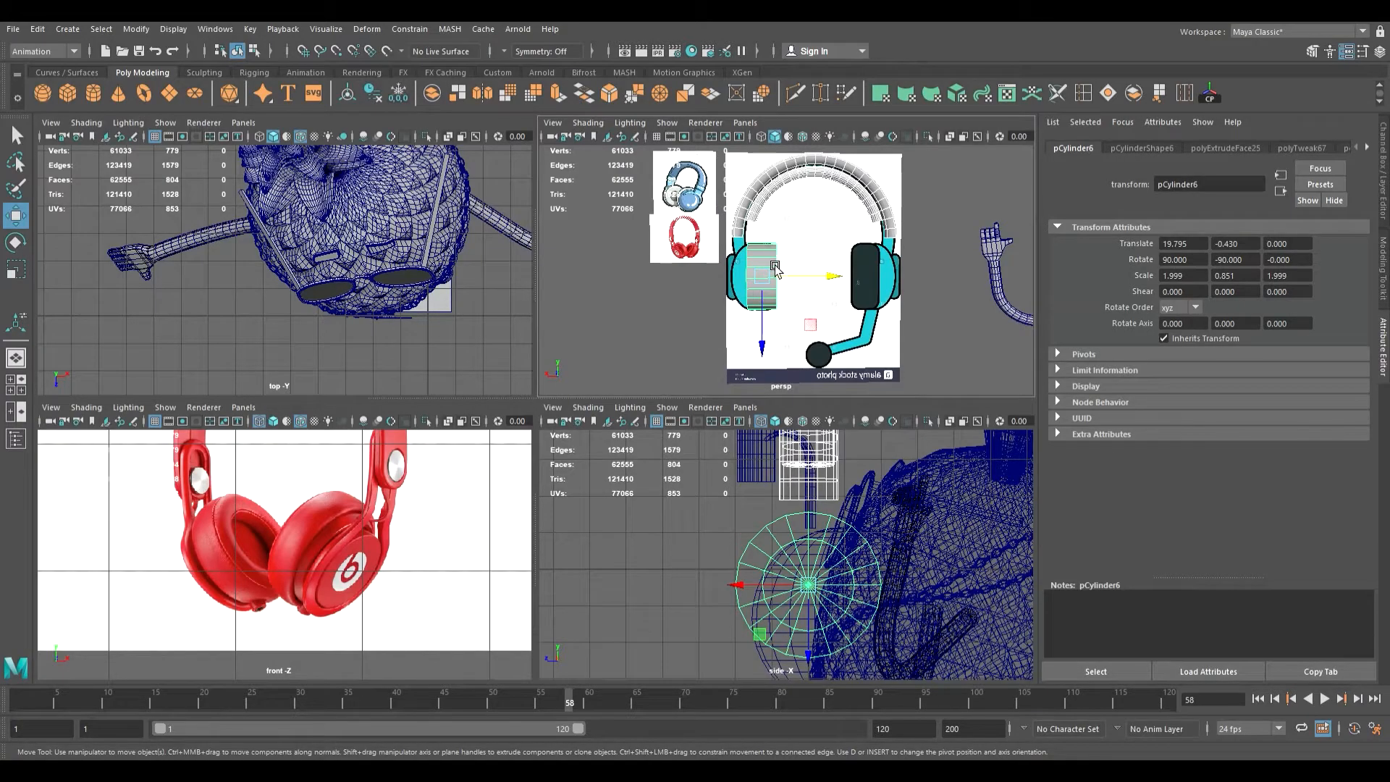
pyautogui.hotkey('ctrl', 'z')
pyautogui.scroll(2, 777, 262)
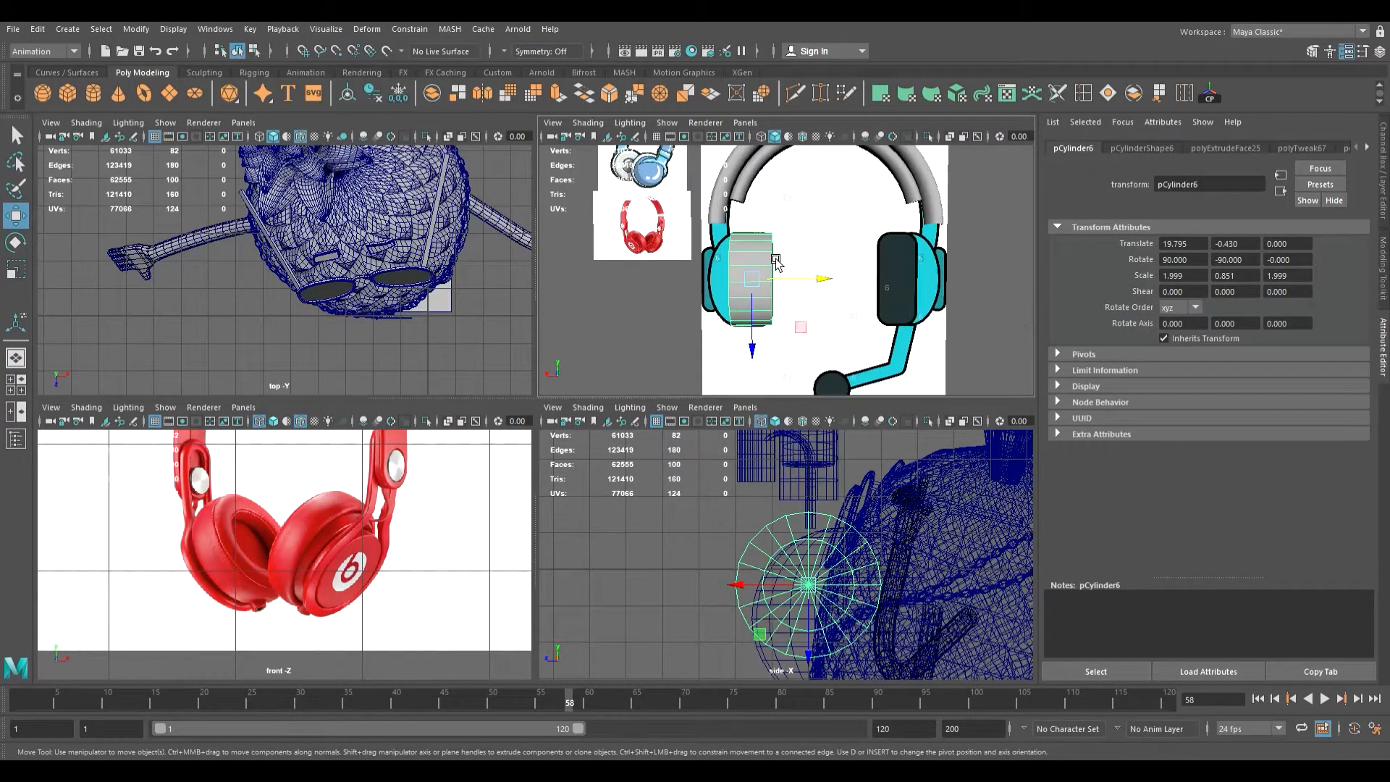
pyautogui.scroll(2, 764, 248)
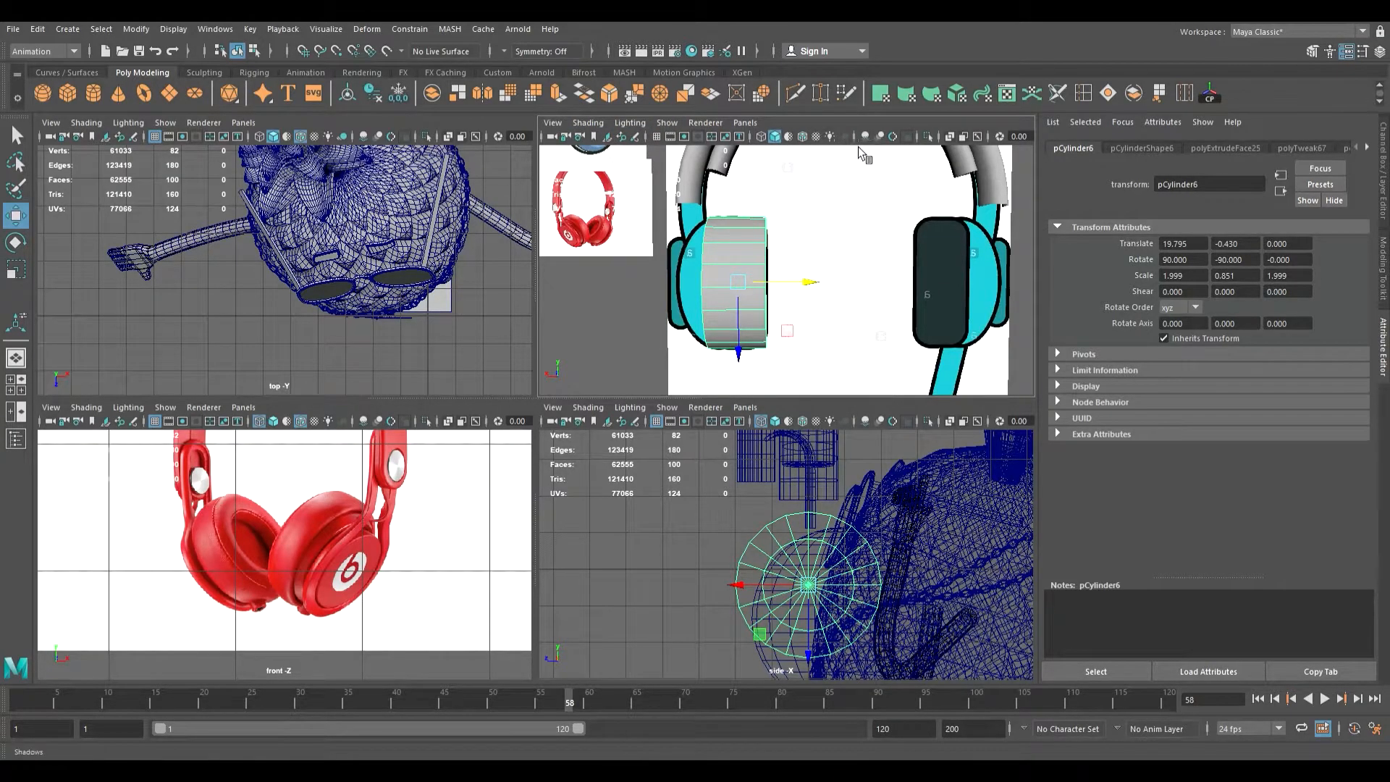
pyautogui.click(928, 138)
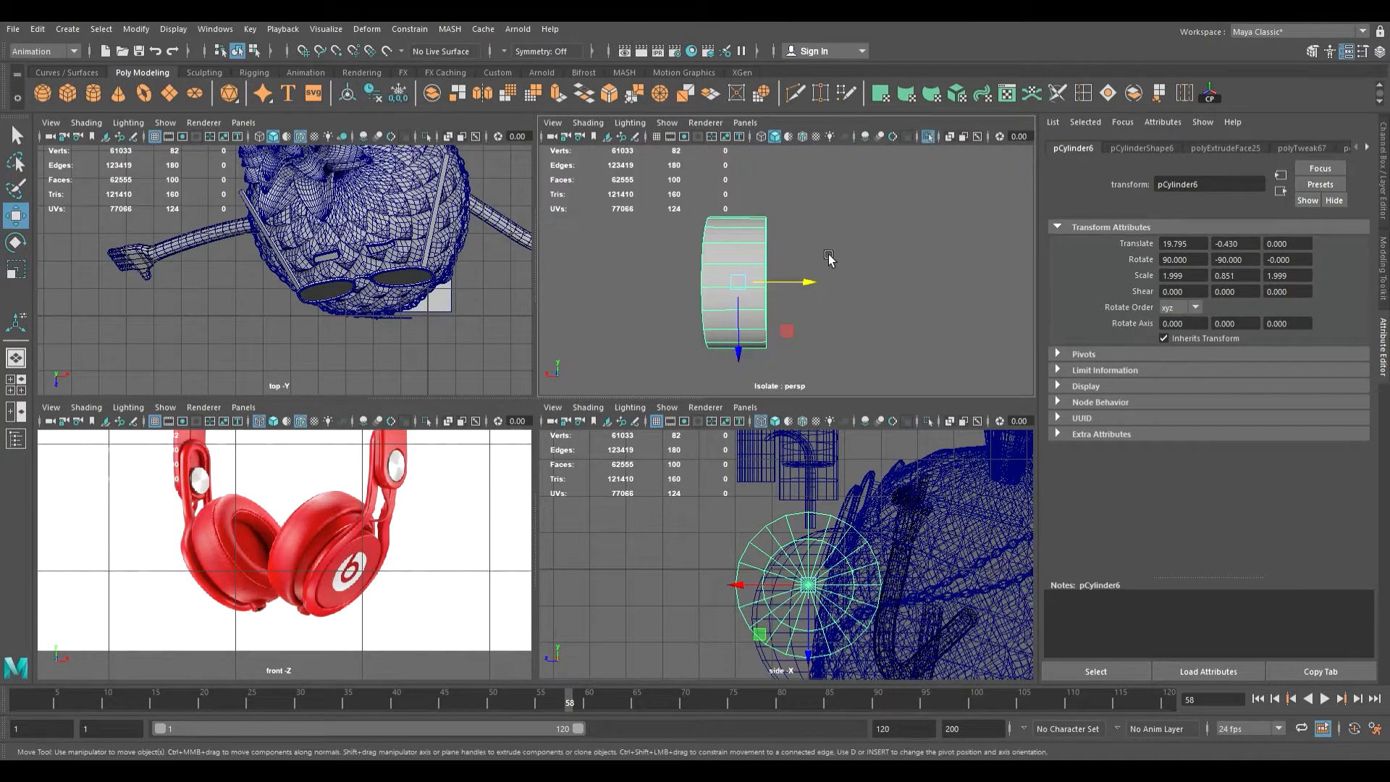
pyautogui.moveTo(825, 260)
pyautogui.keyDown('alt'); pyautogui.mouseDown()
pyautogui.moveTo(846, 261)
pyautogui.moveTo(827, 257)
pyautogui.mouseUp(); pyautogui.keyUp('alt')
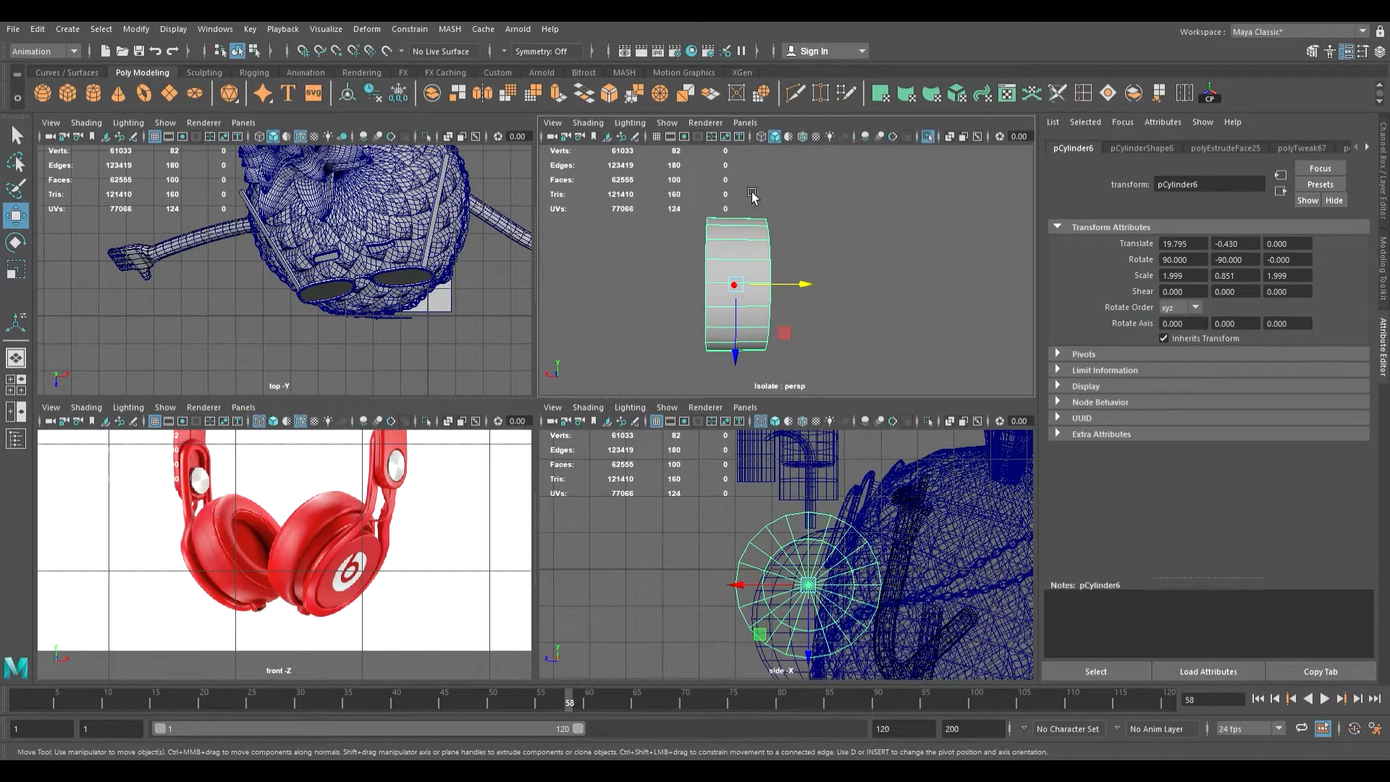
# - Select only the cap faces on the cylinder's outer side, opposite the ear pad recess
pyautogui.click(745, 375)
pyautogui.click(742, 289)
pyautogui.moveTo(746, 329); pyautogui.dragTo(745, 362, button='right')
pyautogui.moveTo(662, 198); pyautogui.dragTo(735, 393)
pyautogui.keyDown('ctrl'); pyautogui.moveTo(730, 186); pyautogui.dragTo(741, 397); pyautogui.keyUp('ctrl')
pyautogui.keyDown('alt'); pyautogui.moveTo(739, 335); pyautogui.dragTo(796, 292); pyautogui.keyUp('alt')
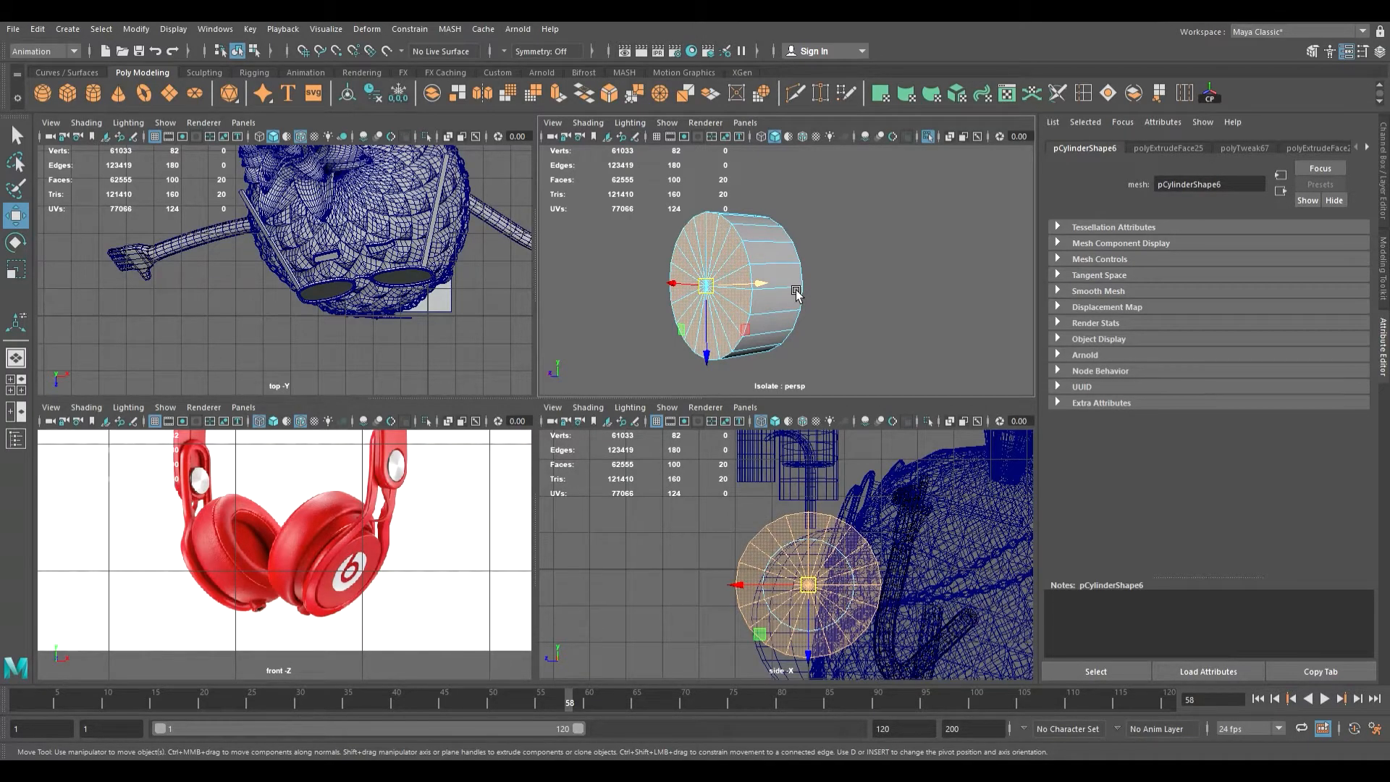
# - Extrude the outer cap faces and scale them slightly inward to leave a thin border around the edge
pyautogui.hotkey('ctrl', 'e')
pyautogui.press('r')
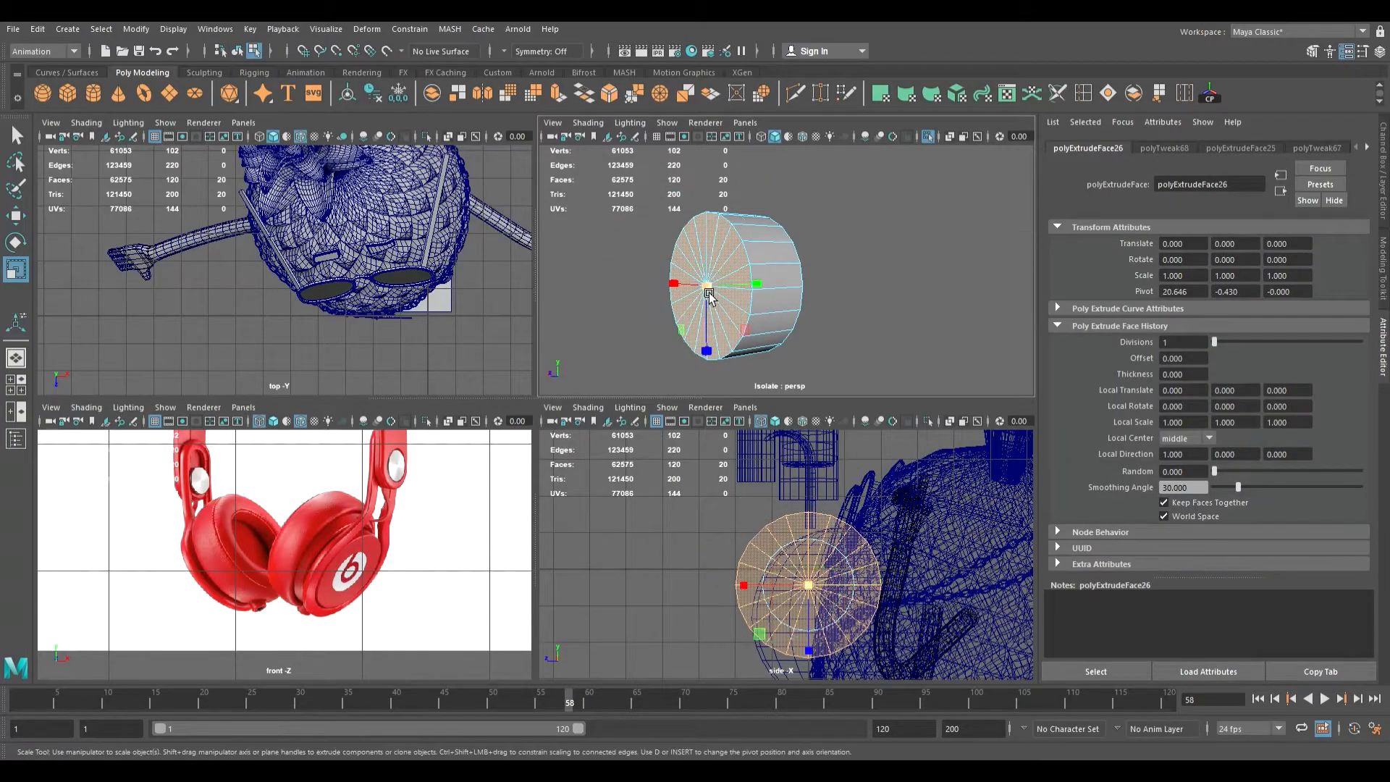
pyautogui.moveTo(709, 287); pyautogui.dragTo(710, 291)
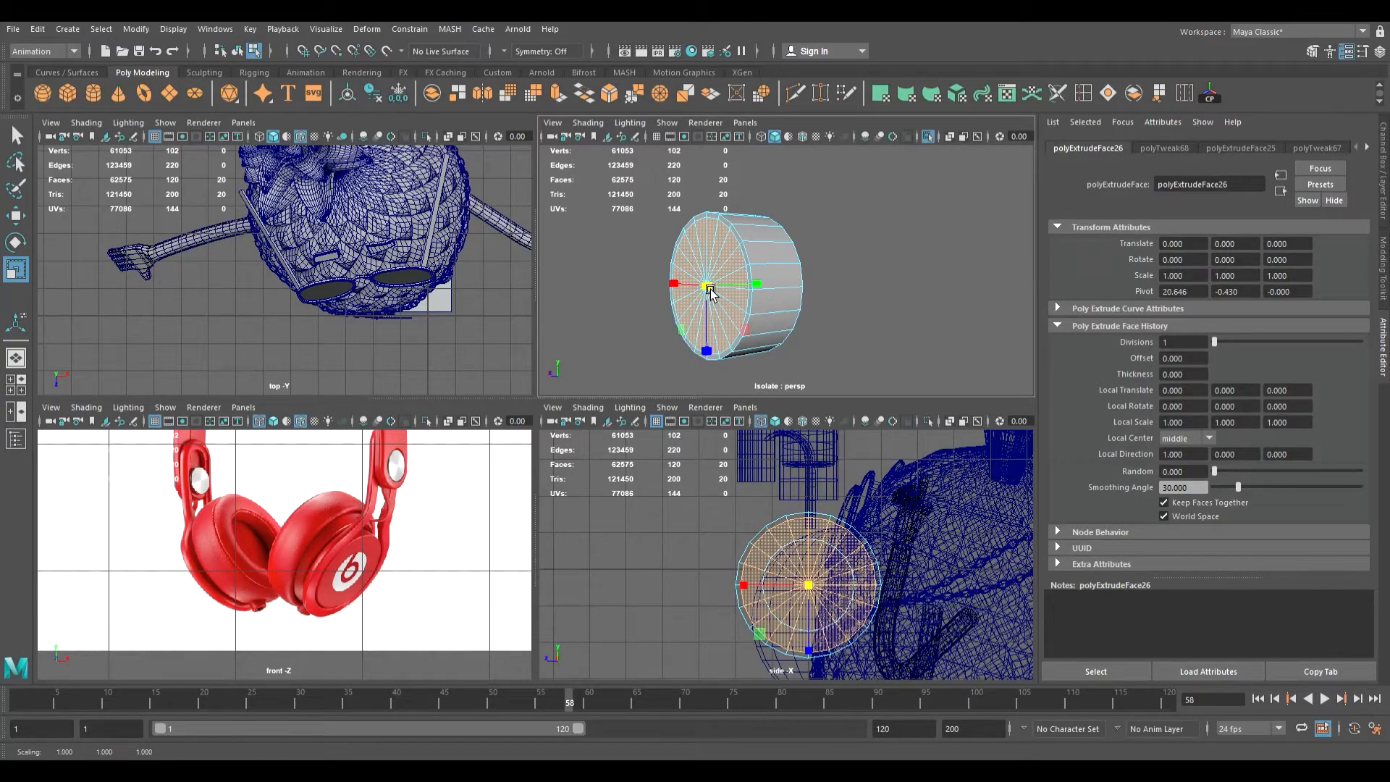
# - Extrude the outer cap faces again and move them outward to about X 20.96, checking against the headset reference in the front view
pyautogui.hotkey('ctrl', 'e')
pyautogui.press('w')
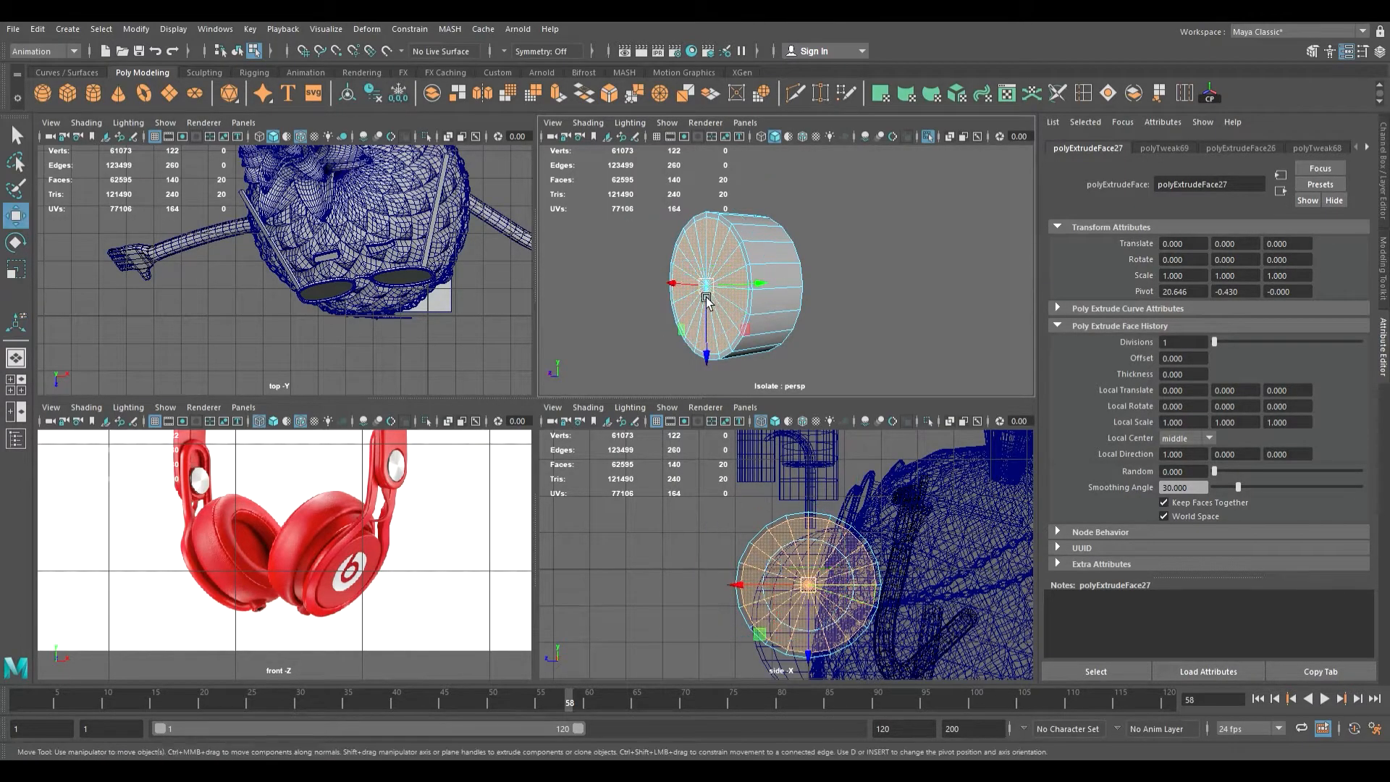
pyautogui.scroll(-3, 408, 544)
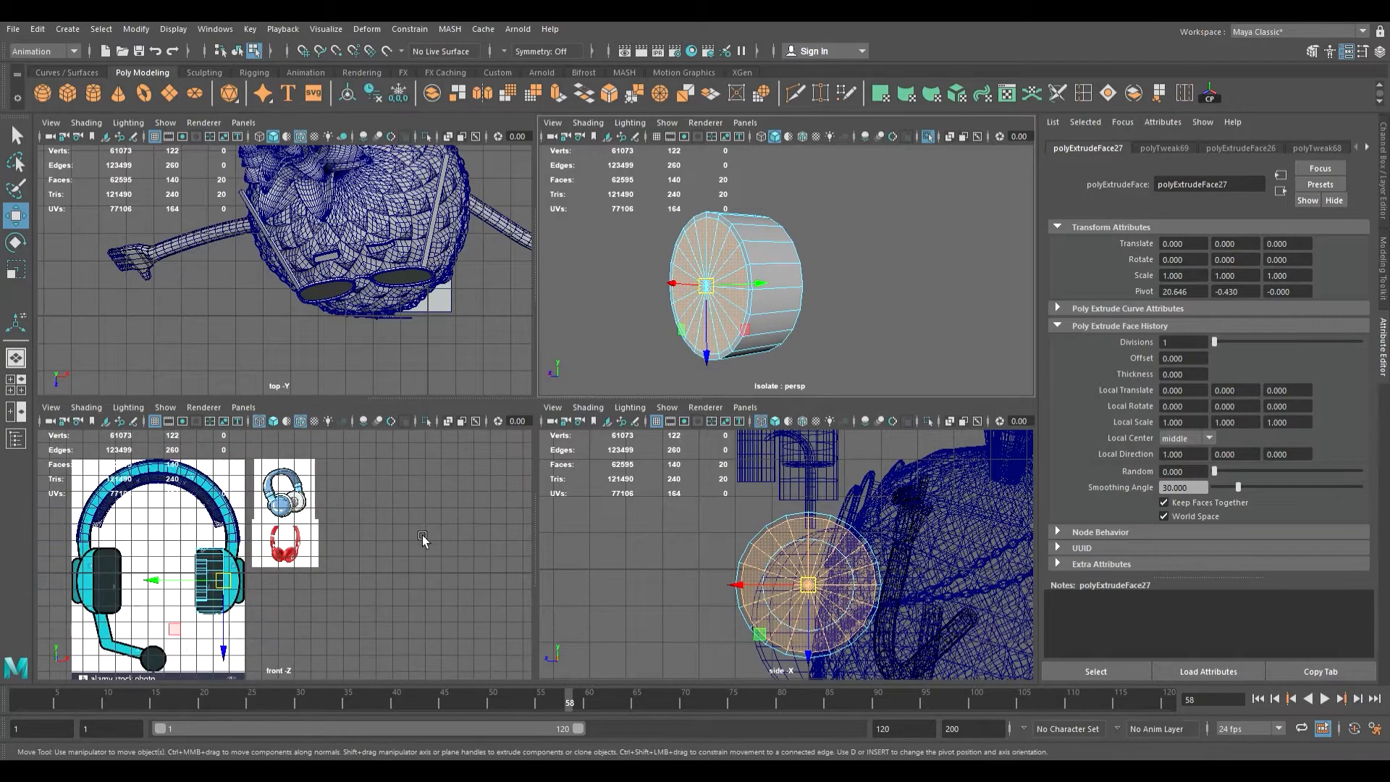
pyautogui.press('alt')
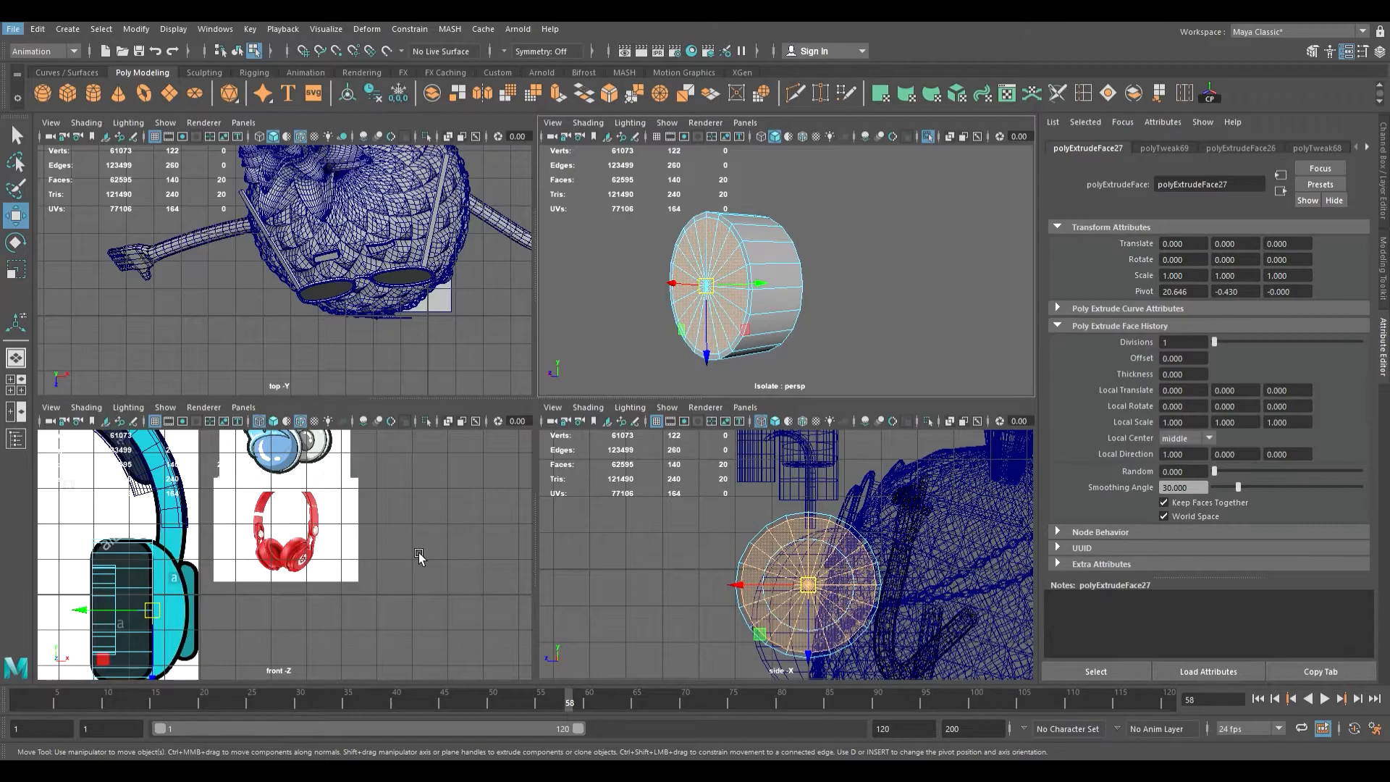
pyautogui.press('space')
pyautogui.keyDown('alt'); pyautogui.moveTo(512, 529); pyautogui.dragTo(742, 454, button='middle'); pyautogui.keyUp('alt')
pyautogui.scroll(2, 679, 467)
pyautogui.keyDown('alt'); pyautogui.moveTo(564, 505); pyautogui.dragTo(605, 505, button='middle'); pyautogui.keyUp('alt')
pyautogui.moveTo(410, 511); pyautogui.dragTo(420, 511)
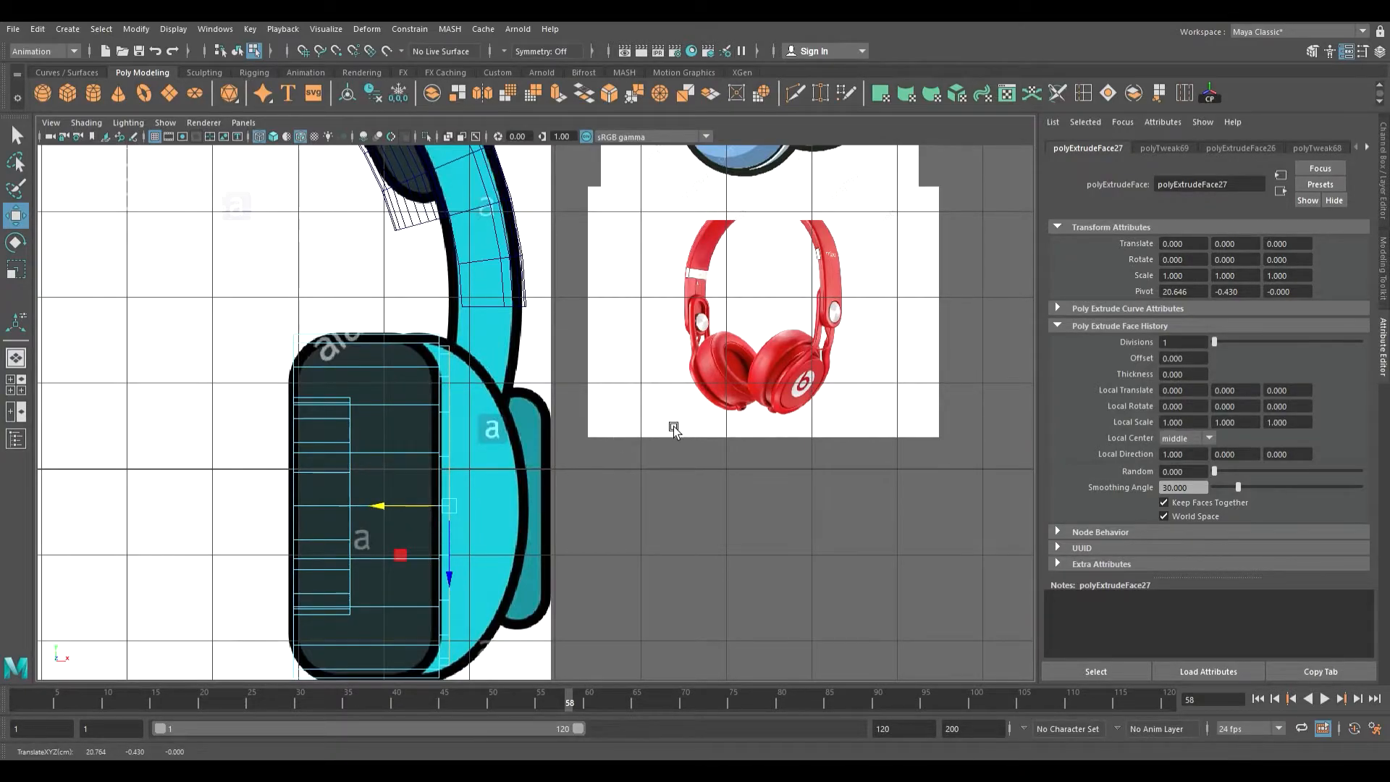
pyautogui.keyDown('alt'); pyautogui.moveTo(673, 428); pyautogui.dragTo(688, 397, button='middle'); pyautogui.keyUp('alt')
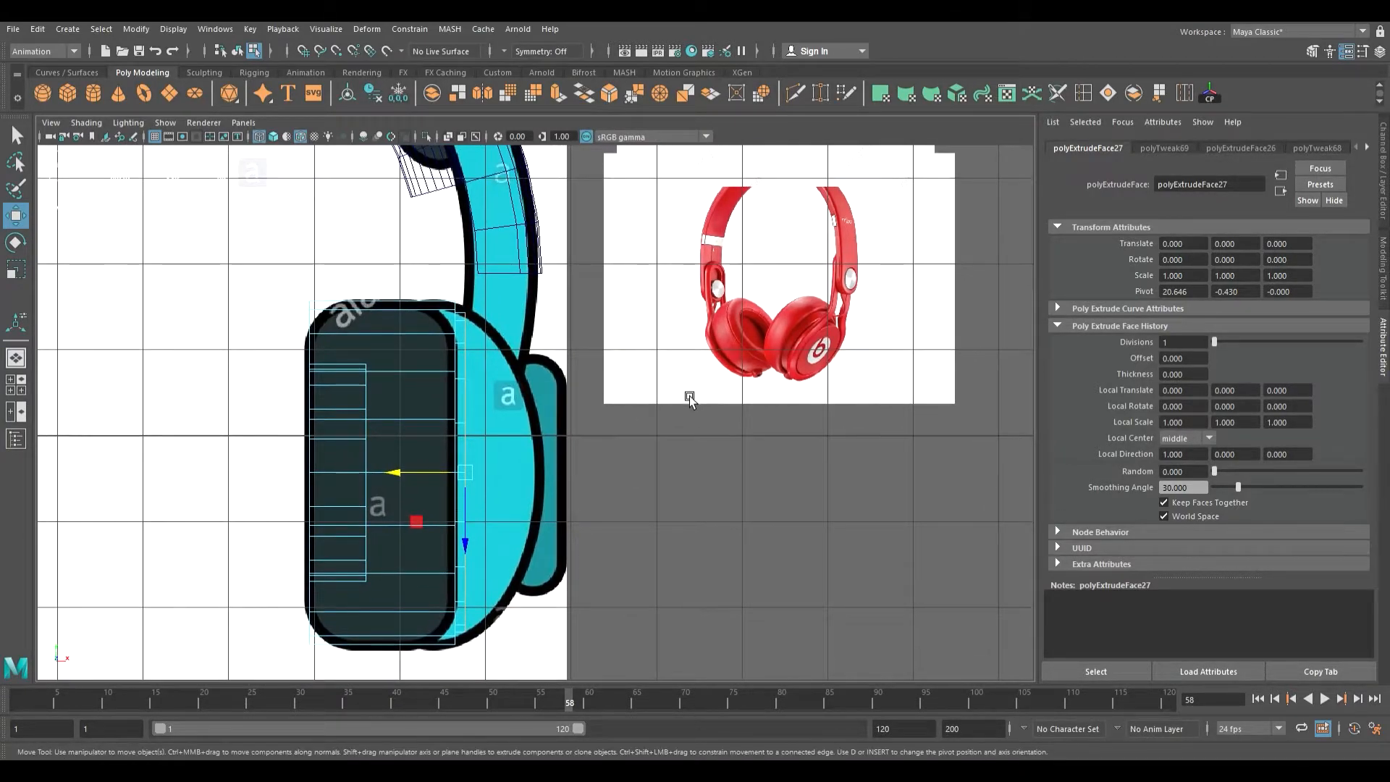
pyautogui.moveTo(416, 476); pyautogui.dragTo(419, 482)
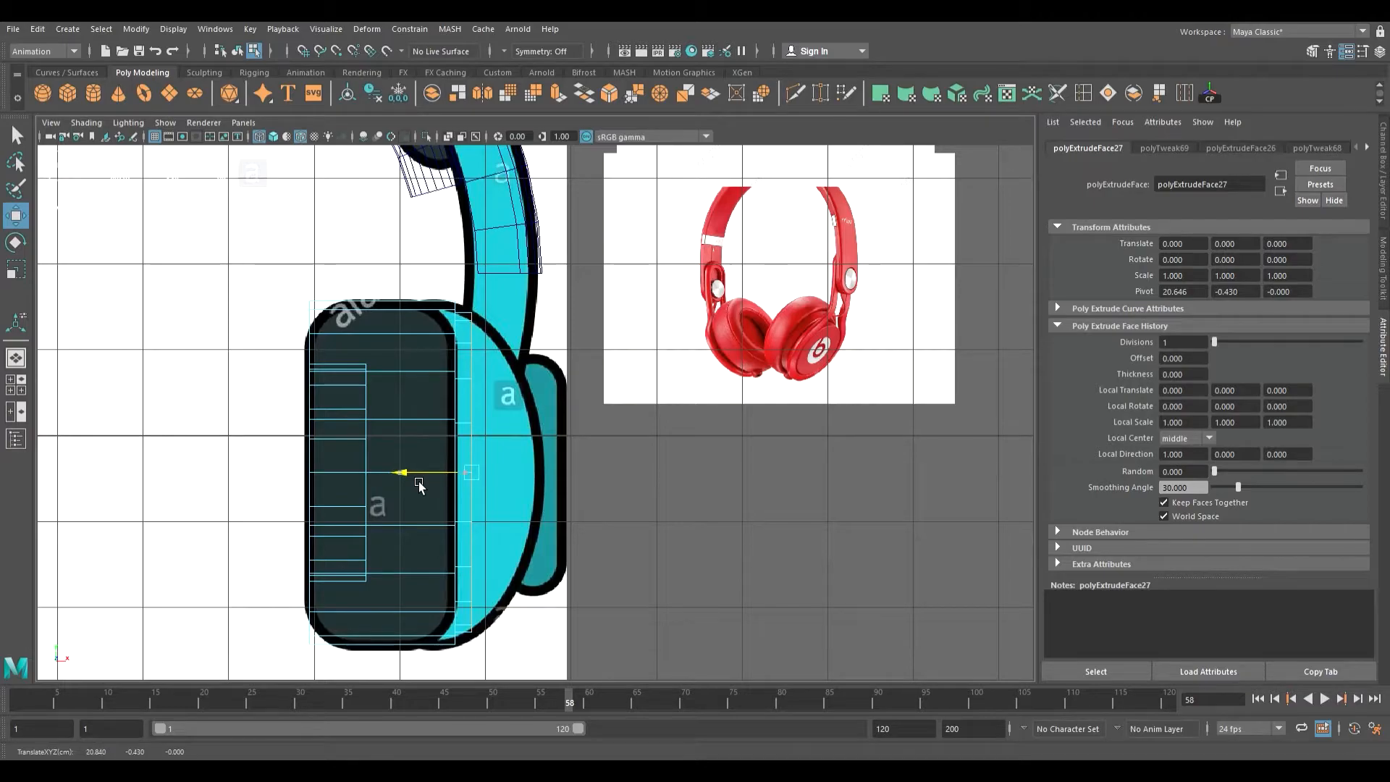
pyautogui.moveTo(416, 480); pyautogui.dragTo(424, 480)
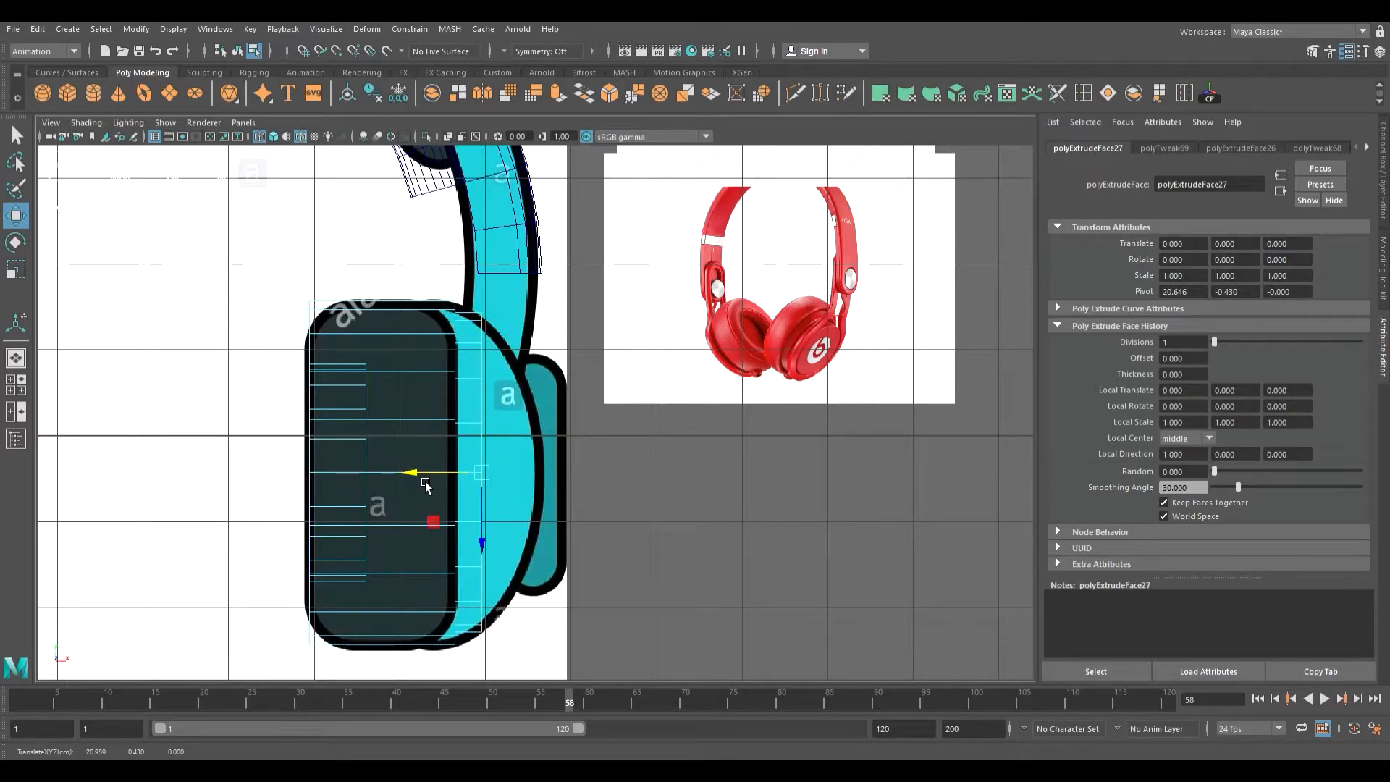
# - Extrude the raised outer cap faces and scale them inward to leave a wider rim for the cup's step
pyautogui.hotkey('ctrl', 'e')
pyautogui.press('r')
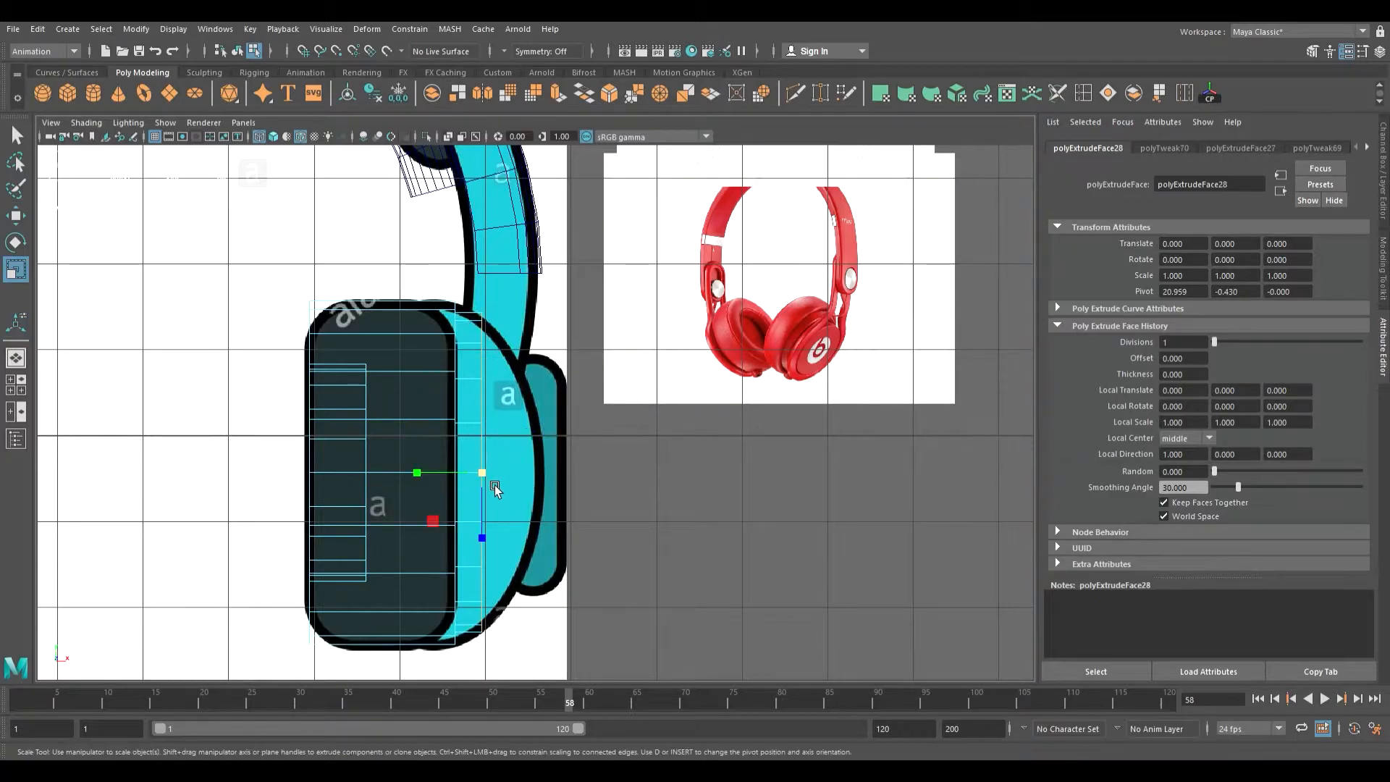
pyautogui.moveTo(495, 477); pyautogui.dragTo(468, 476)
pyautogui.press('w')
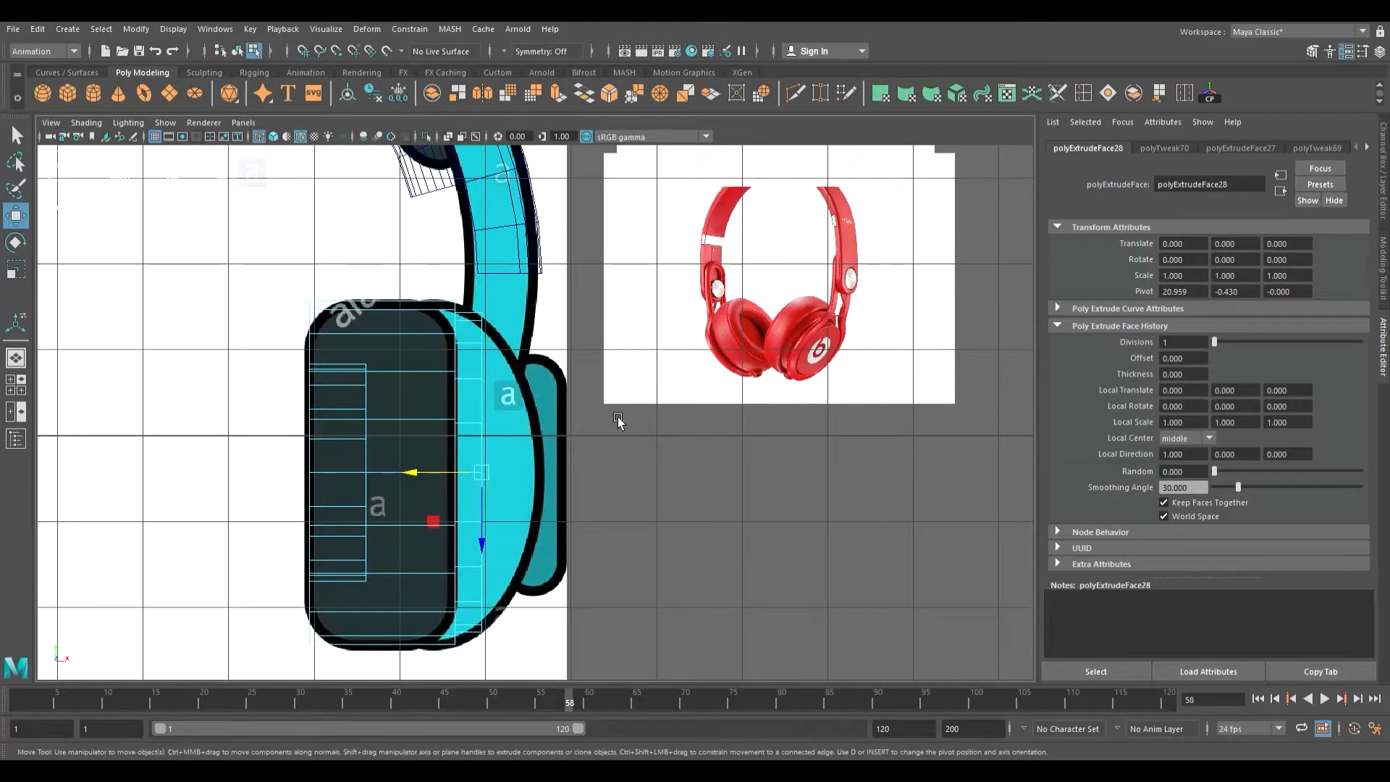
pyautogui.press('space')
pyautogui.press('space')
pyautogui.keyDown('alt'); pyautogui.moveTo(711, 323); pyautogui.dragTo(749, 330); pyautogui.keyUp('alt')
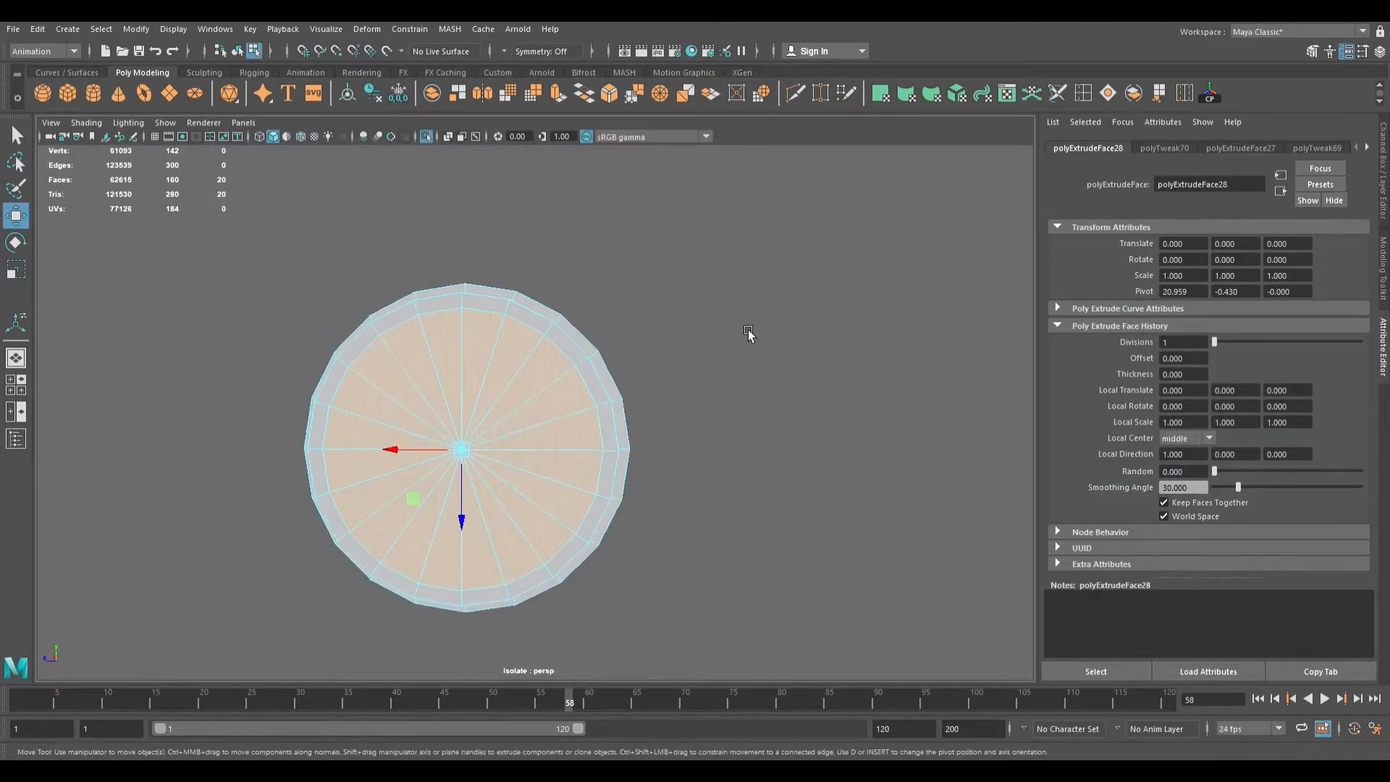
pyautogui.keyDown('alt'); pyautogui.moveTo(749, 330); pyautogui.dragTo(877, 340, button='middle'); pyautogui.keyUp('alt')
pyautogui.press('r')
pyautogui.moveTo(629, 460); pyautogui.dragTo(779, 467)
pyautogui.scroll(-3, 779, 467)
pyautogui.press('space')
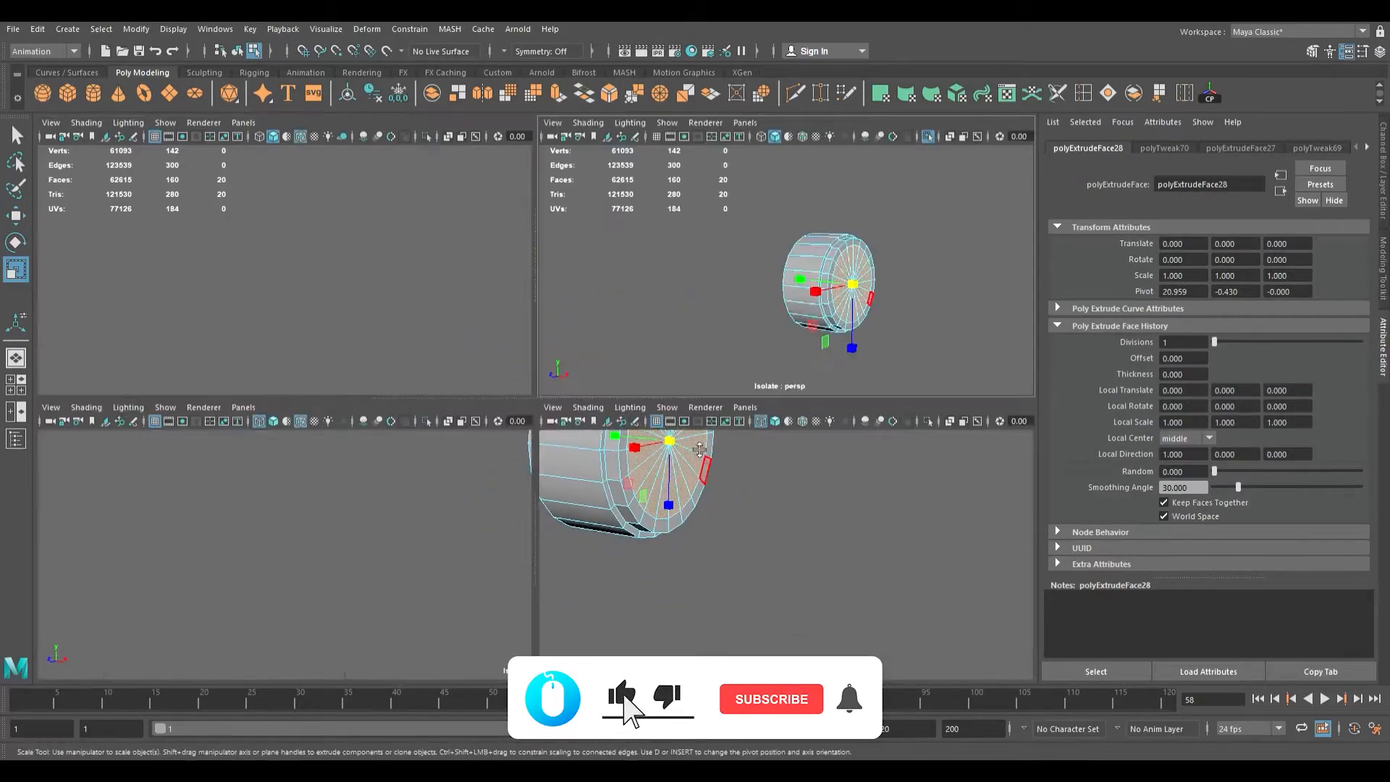
# - Extrude the inset outer cap faces and move them outward to add another raised tier, following the red headphones' ear cup
pyautogui.keyDown('alt'); pyautogui.moveTo(450, 540); pyautogui.dragTo(375, 591, button='middle'); pyautogui.keyUp('alt')
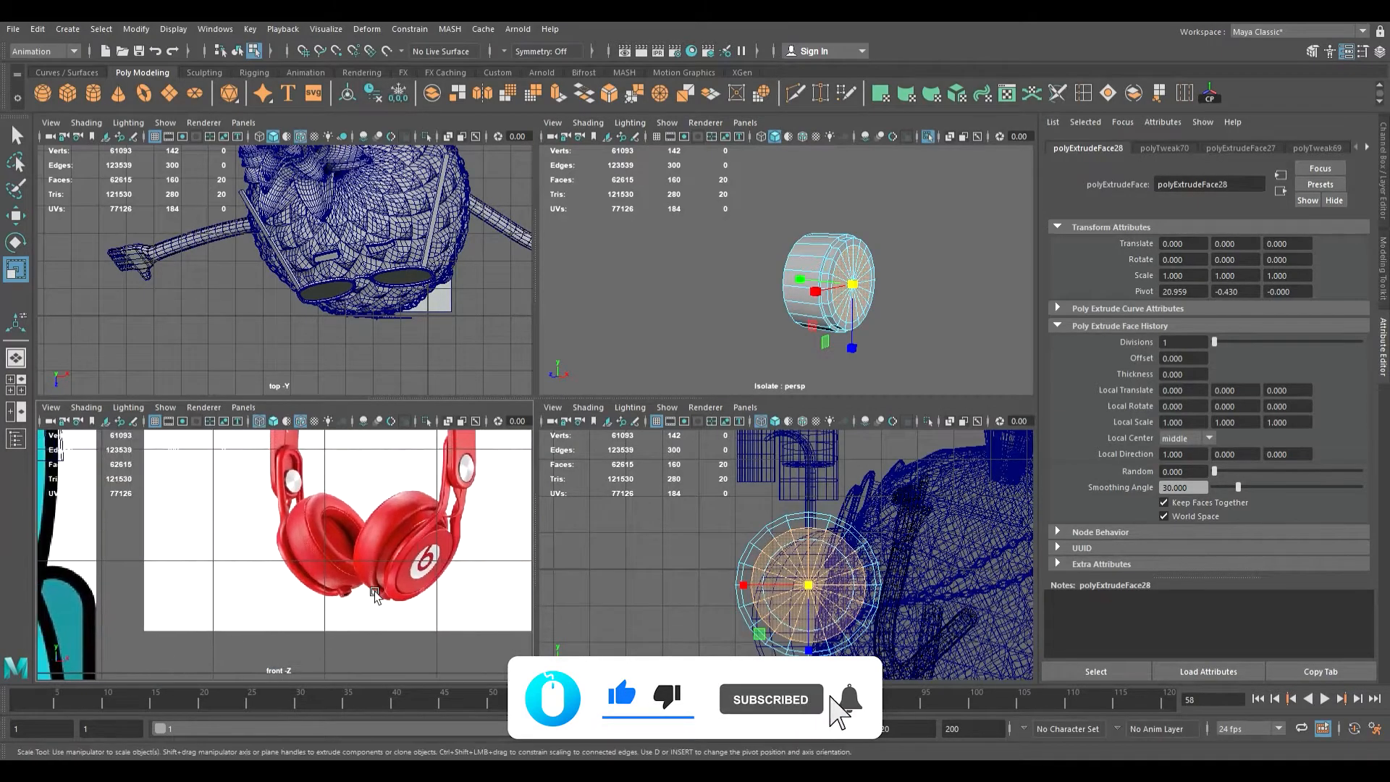
pyautogui.scroll(4, 374, 591)
pyautogui.scroll(-3, 403, 587)
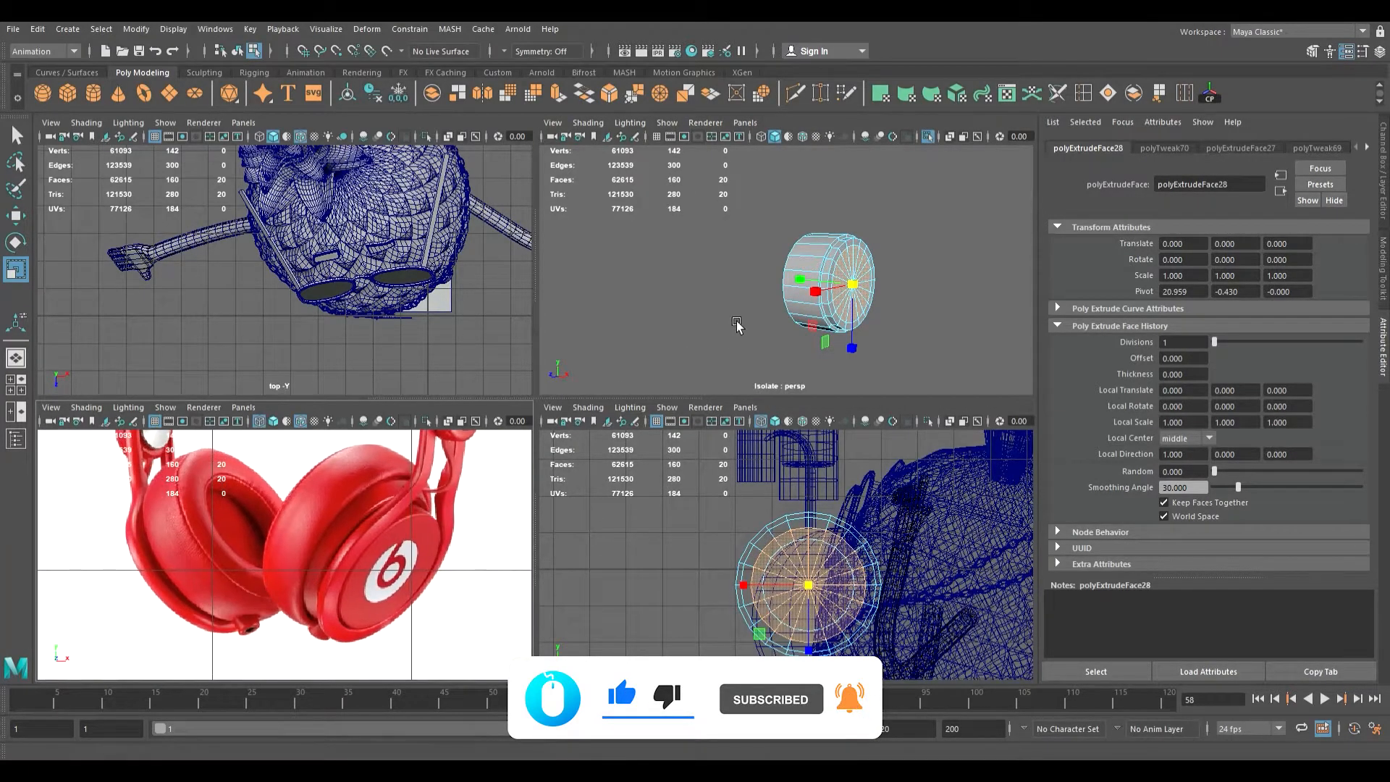
pyautogui.scroll(5, 731, 324)
pyautogui.keyDown('alt'); pyautogui.moveTo(713, 322); pyautogui.dragTo(702, 329); pyautogui.keyUp('alt')
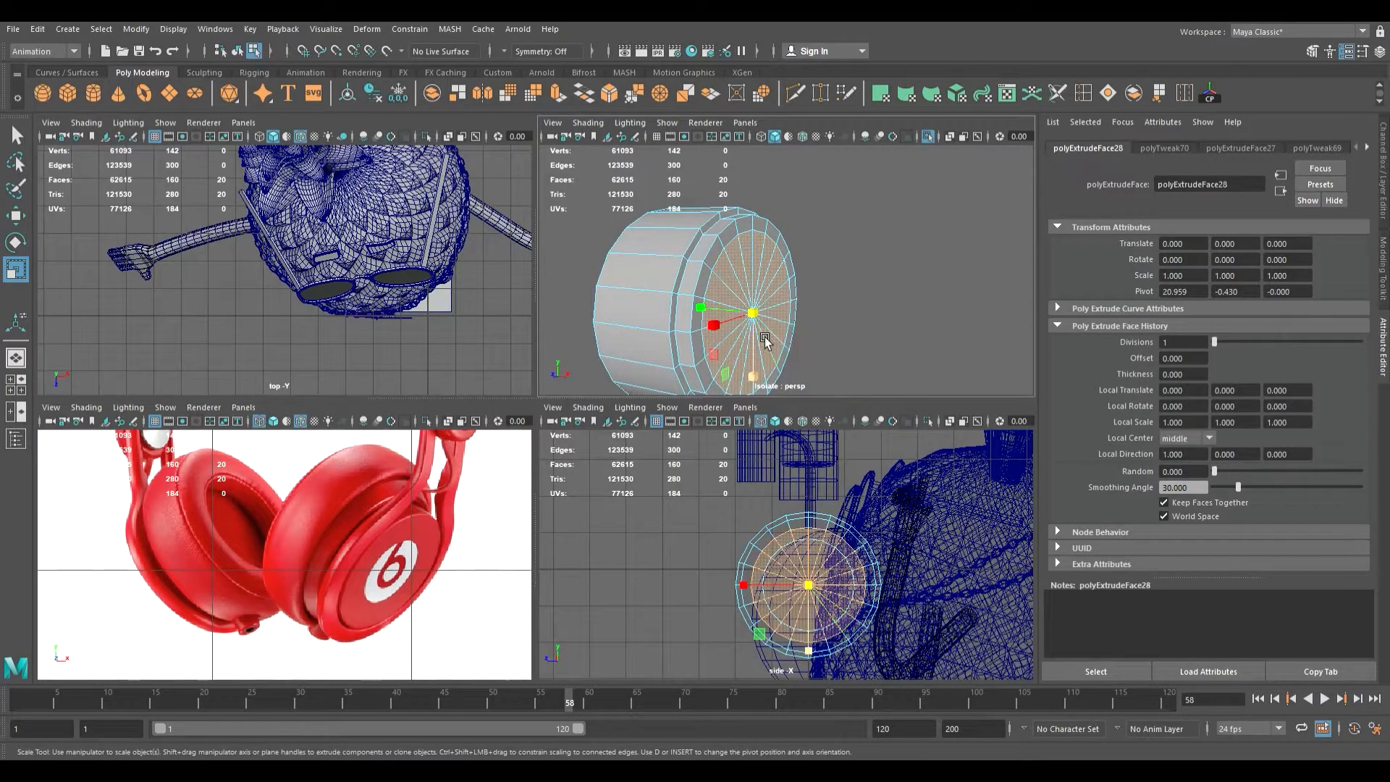
pyautogui.press('w')
pyautogui.moveTo(724, 323); pyautogui.dragTo(746, 326)
pyautogui.hotkey('ctrl', 'e')
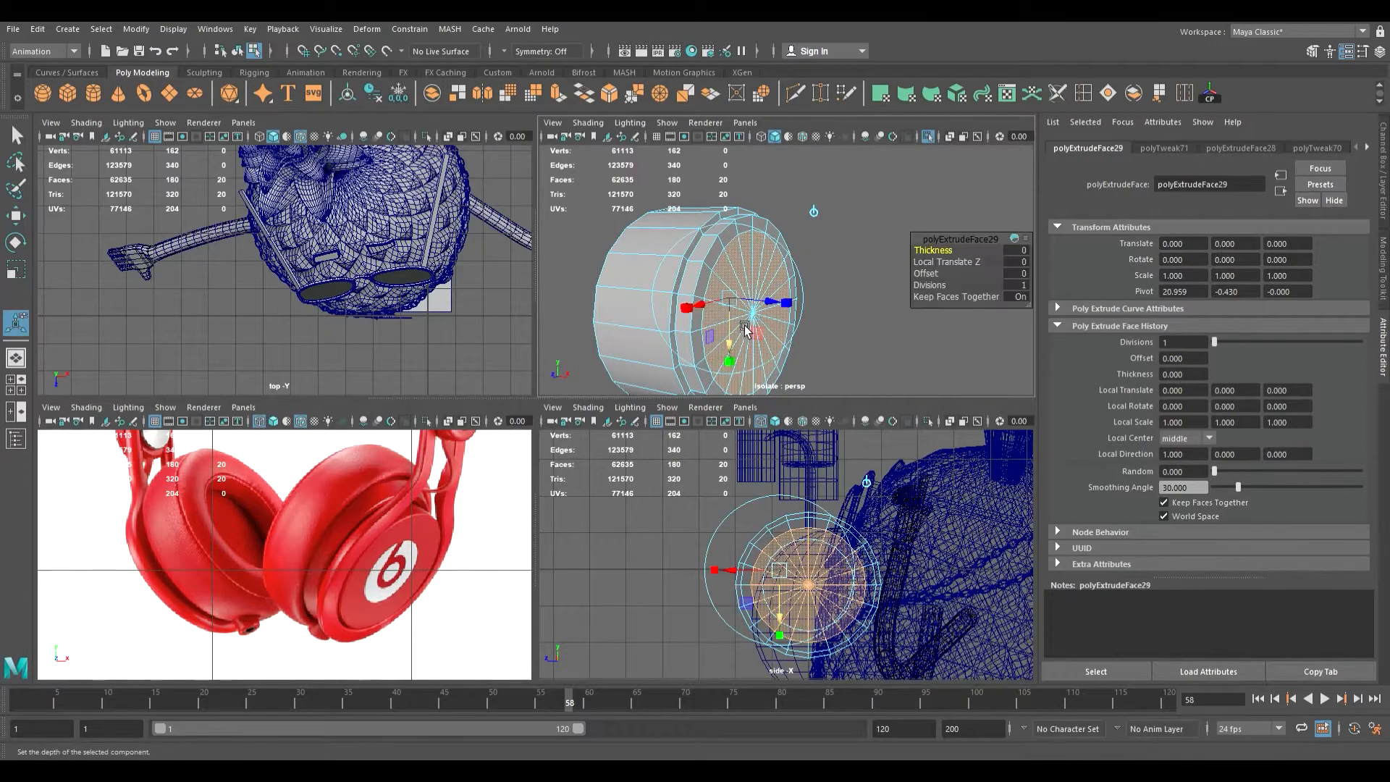
pyautogui.press('w')
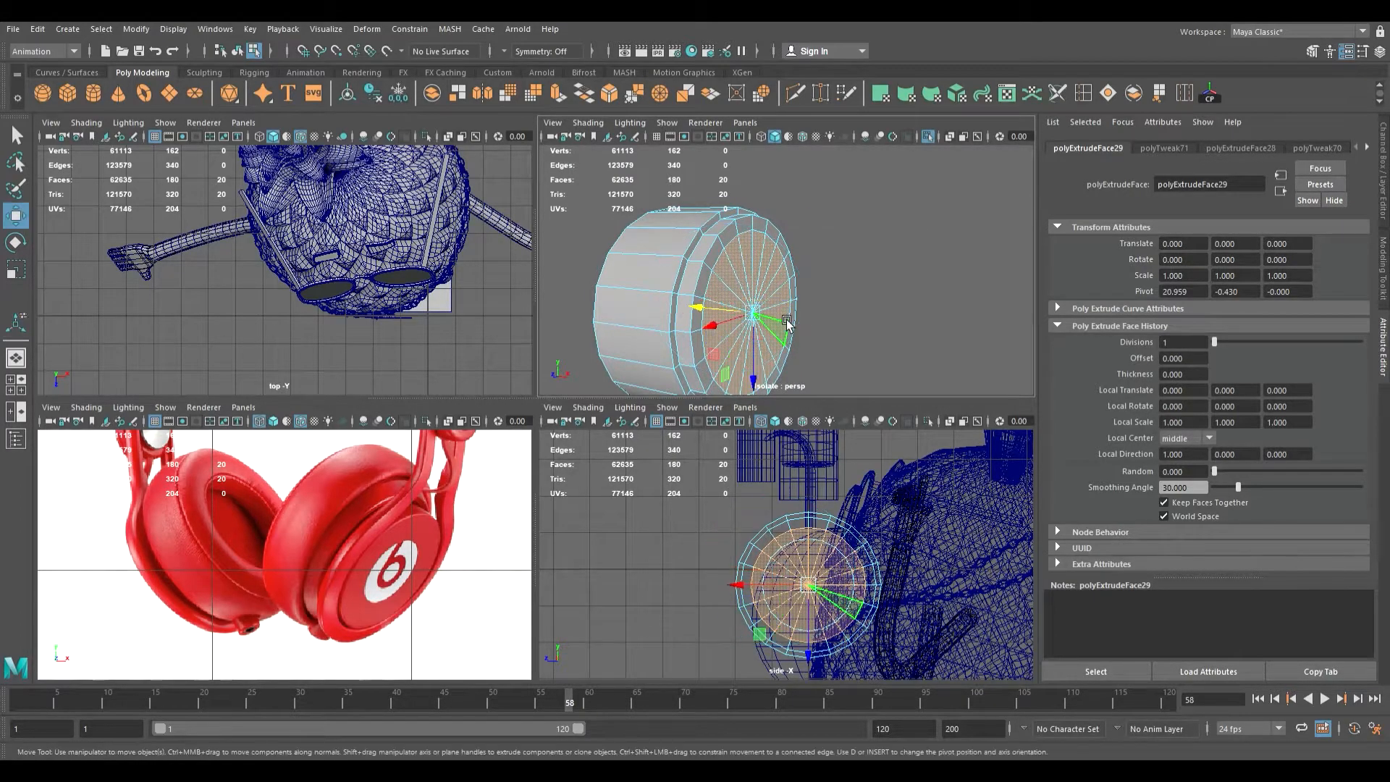
pyautogui.moveTo(725, 313); pyautogui.dragTo(802, 315)
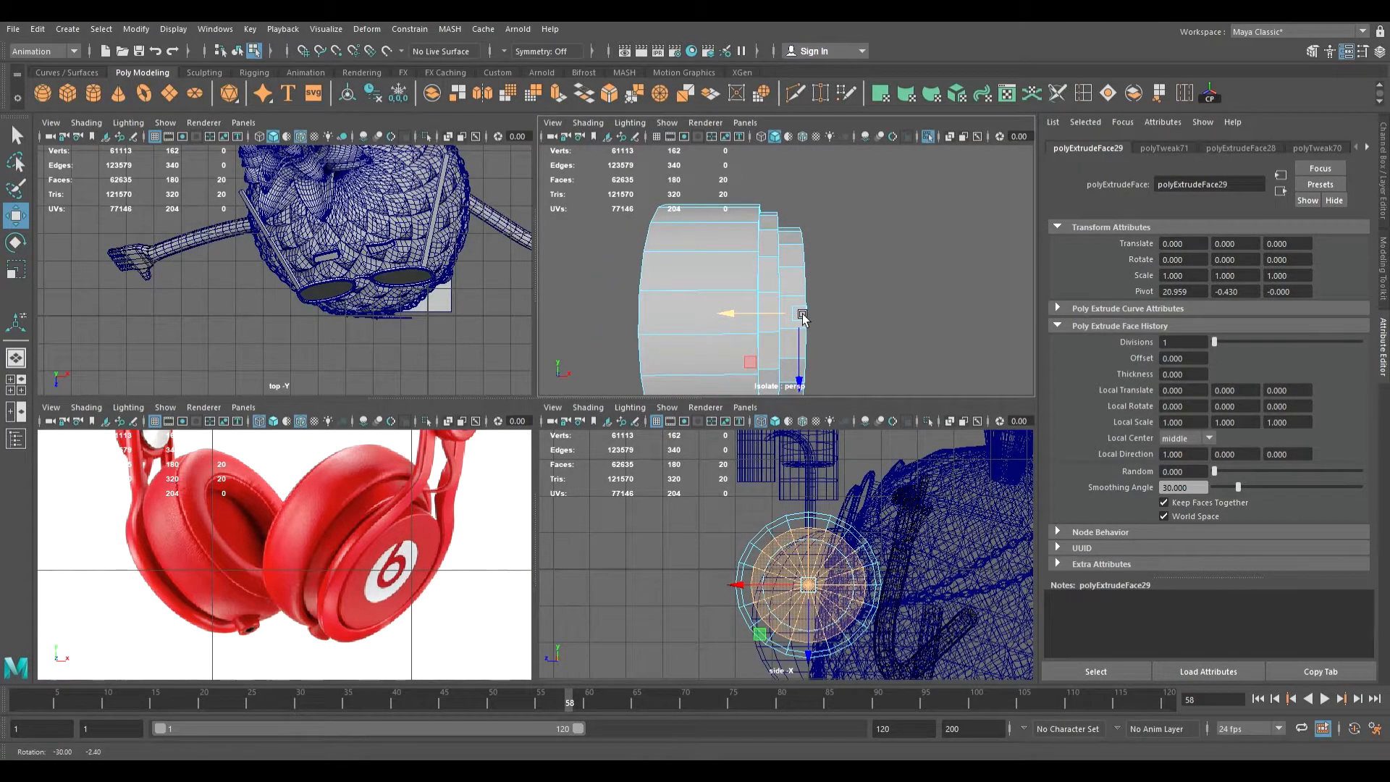
# - Examine the red headphones' ear cups in the front view and compare the stepped cup with the headset reference
pyautogui.scroll(-5, 655, 517)
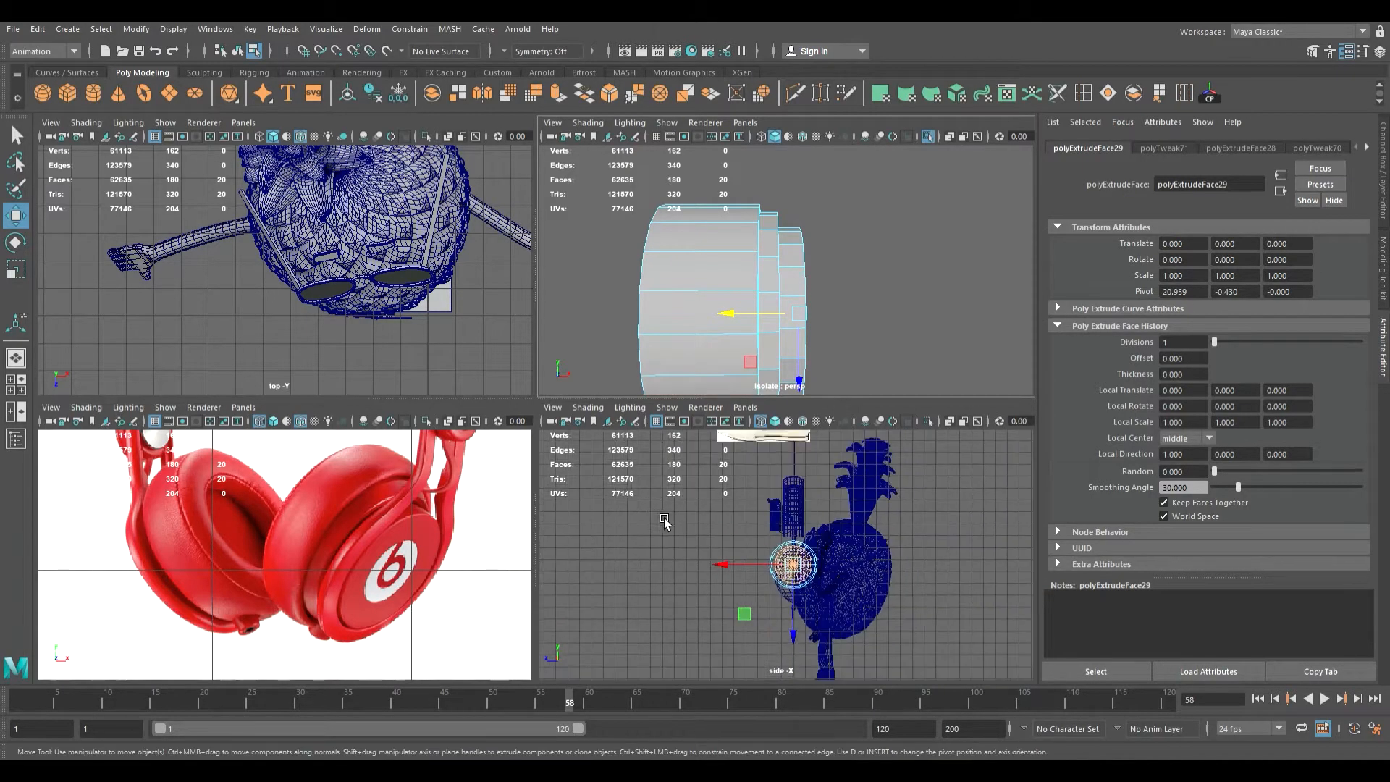
pyautogui.scroll(-8, 425, 536)
pyautogui.scroll(5, 332, 587)
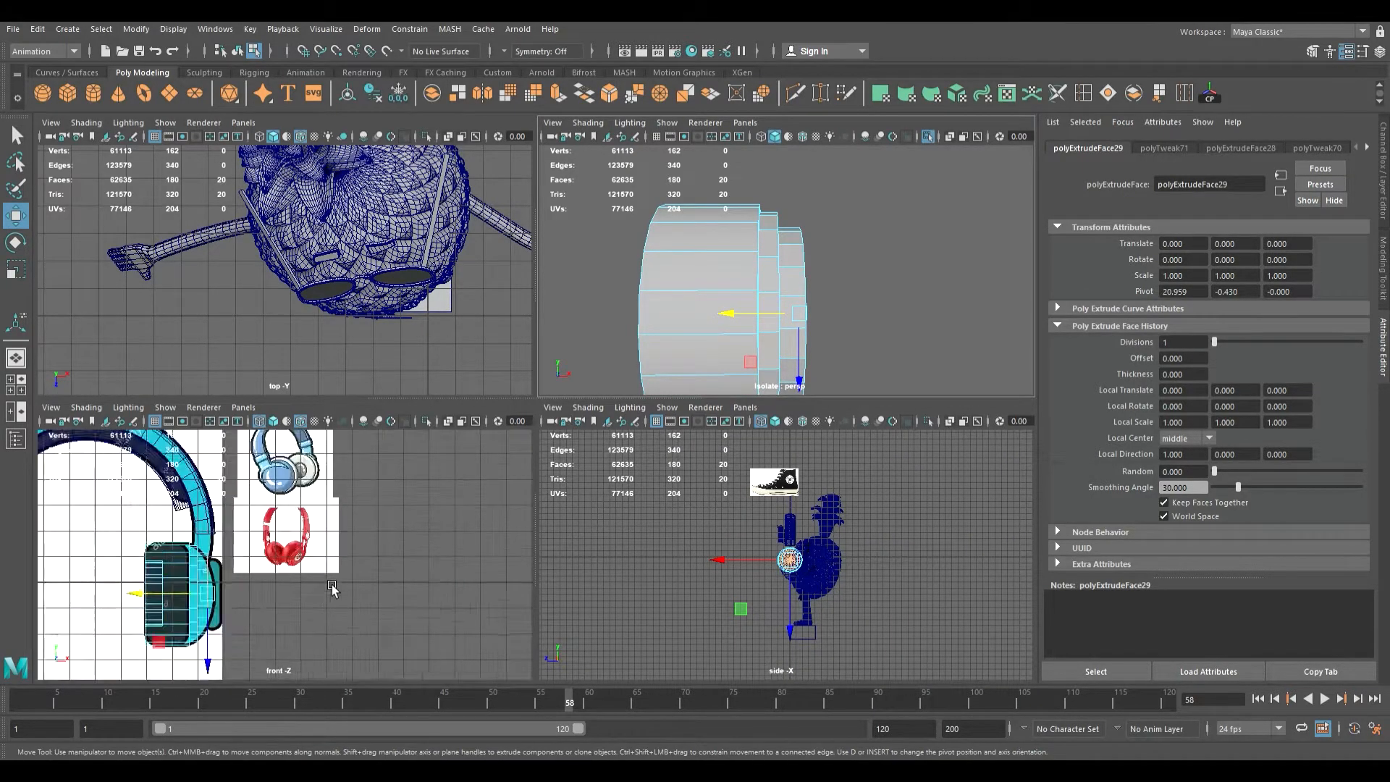
pyautogui.keyDown('alt'); pyautogui.moveTo(333, 587); pyautogui.dragTo(438, 563, button='middle'); pyautogui.keyUp('alt')
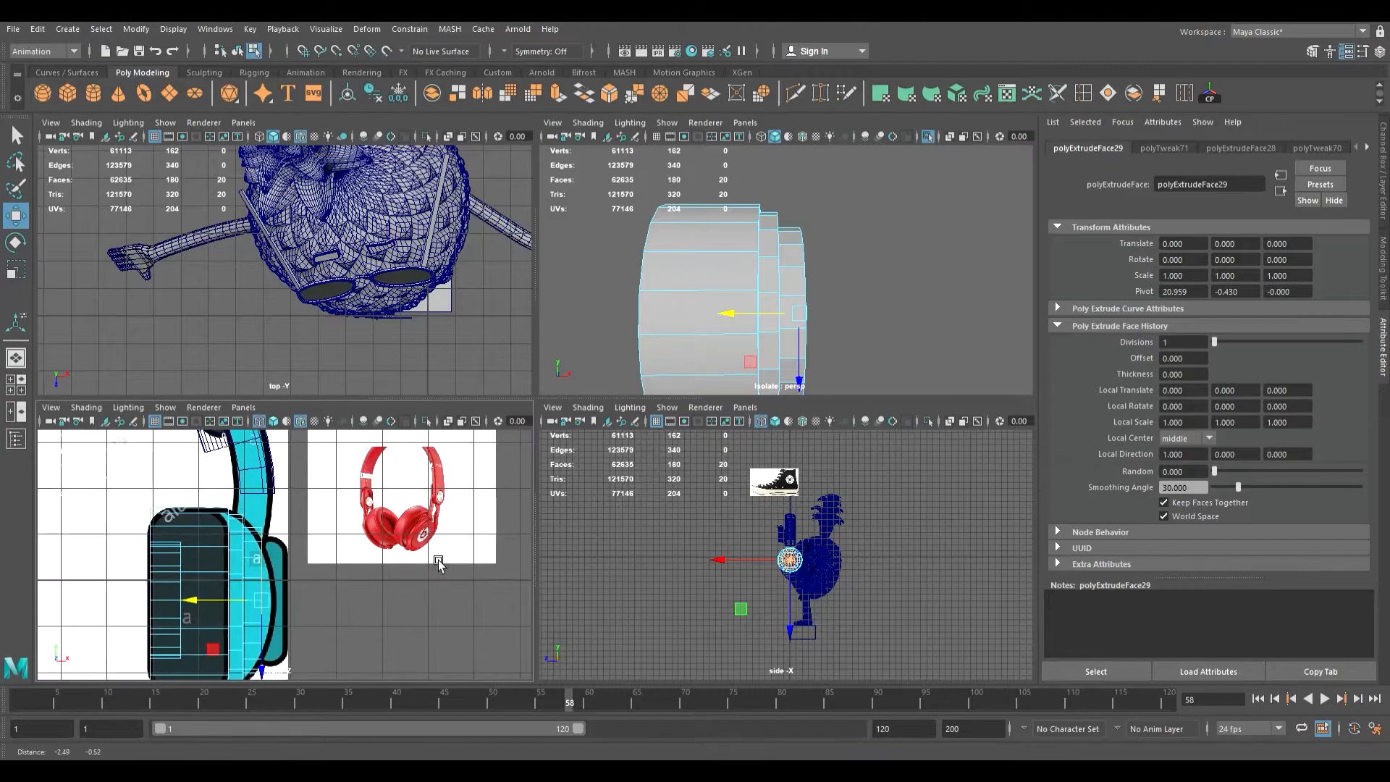
pyautogui.scroll(6, 438, 564)
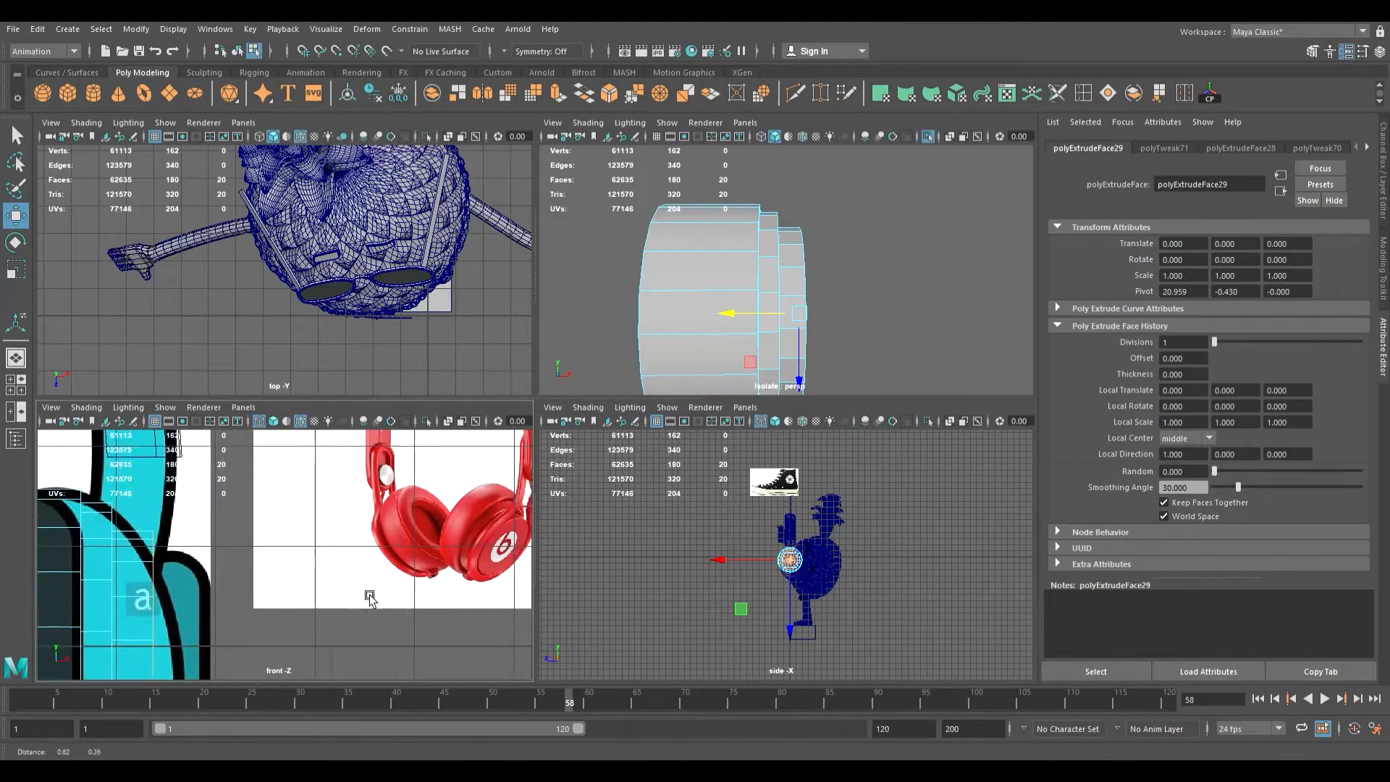
pyautogui.keyDown('alt'); pyautogui.moveTo(314, 627); pyautogui.dragTo(470, 567, button='middle'); pyautogui.keyUp('alt')
pyautogui.keyDown('alt'); pyautogui.moveTo(451, 566); pyautogui.dragTo(327, 563, button='right'); pyautogui.keyUp('alt')
pyautogui.keyDown('alt'); pyautogui.moveTo(327, 564); pyautogui.dragTo(425, 543, button='middle'); pyautogui.keyUp('alt')
pyautogui.scroll(2, 426, 543)
pyautogui.keyDown('alt'); pyautogui.moveTo(428, 536); pyautogui.dragTo(391, 542, button='right'); pyautogui.keyUp('alt')
pyautogui.keyDown('alt'); pyautogui.moveTo(448, 543); pyautogui.dragTo(279, 592, button='middle'); pyautogui.keyUp('alt')
pyautogui.scroll(5, 417, 571)
pyautogui.keyDown('alt'); pyautogui.moveTo(418, 572); pyautogui.dragTo(269, 570, button='middle'); pyautogui.keyUp('alt')
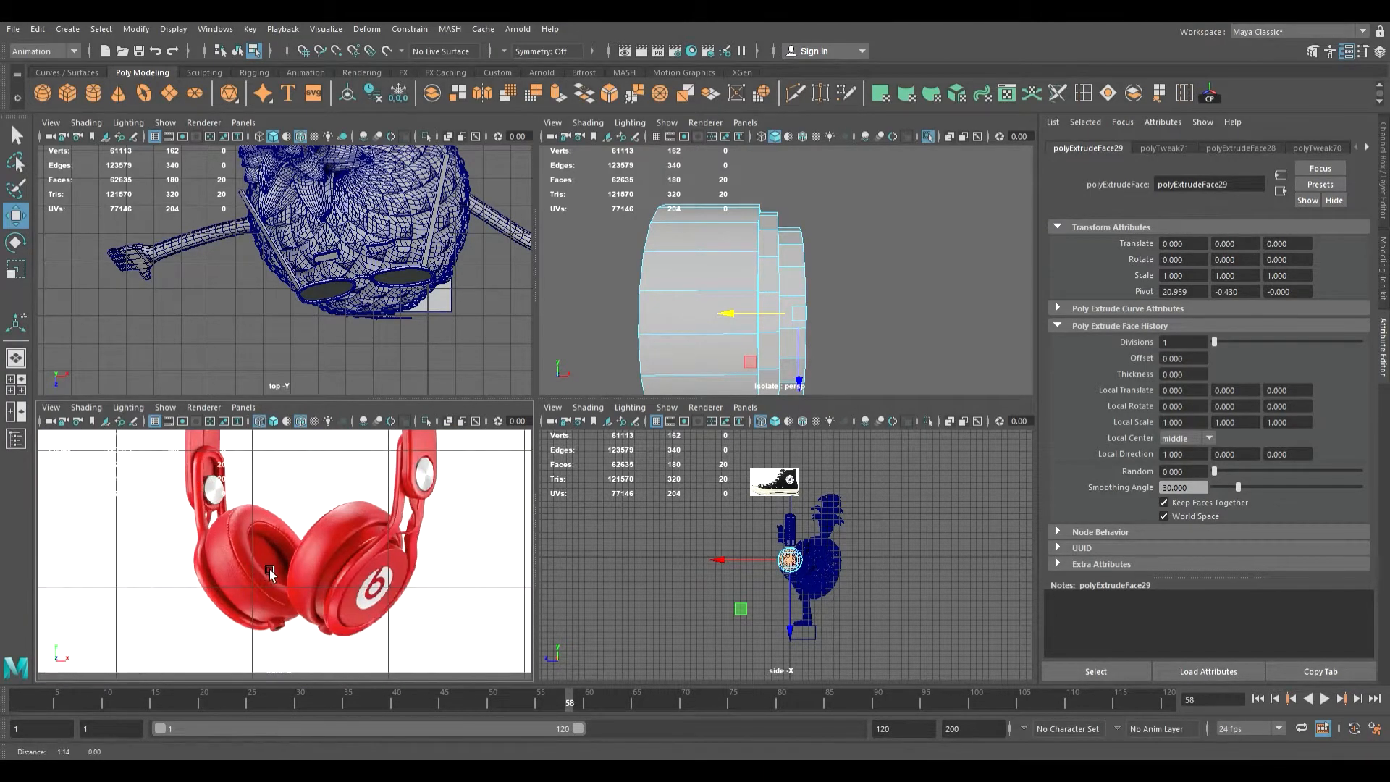
pyautogui.scroll(-5, 269, 569)
pyautogui.scroll(1, 269, 570)
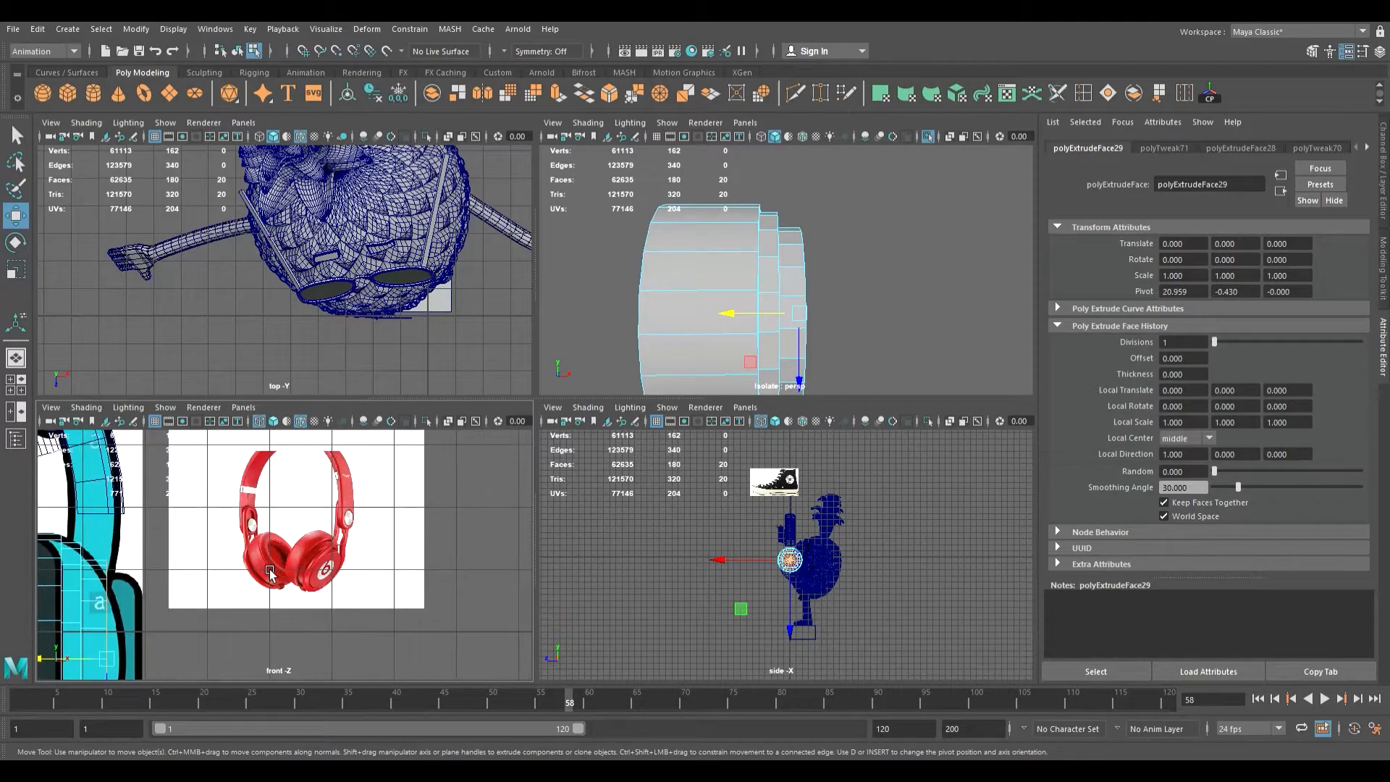
pyautogui.scroll(4, 348, 550)
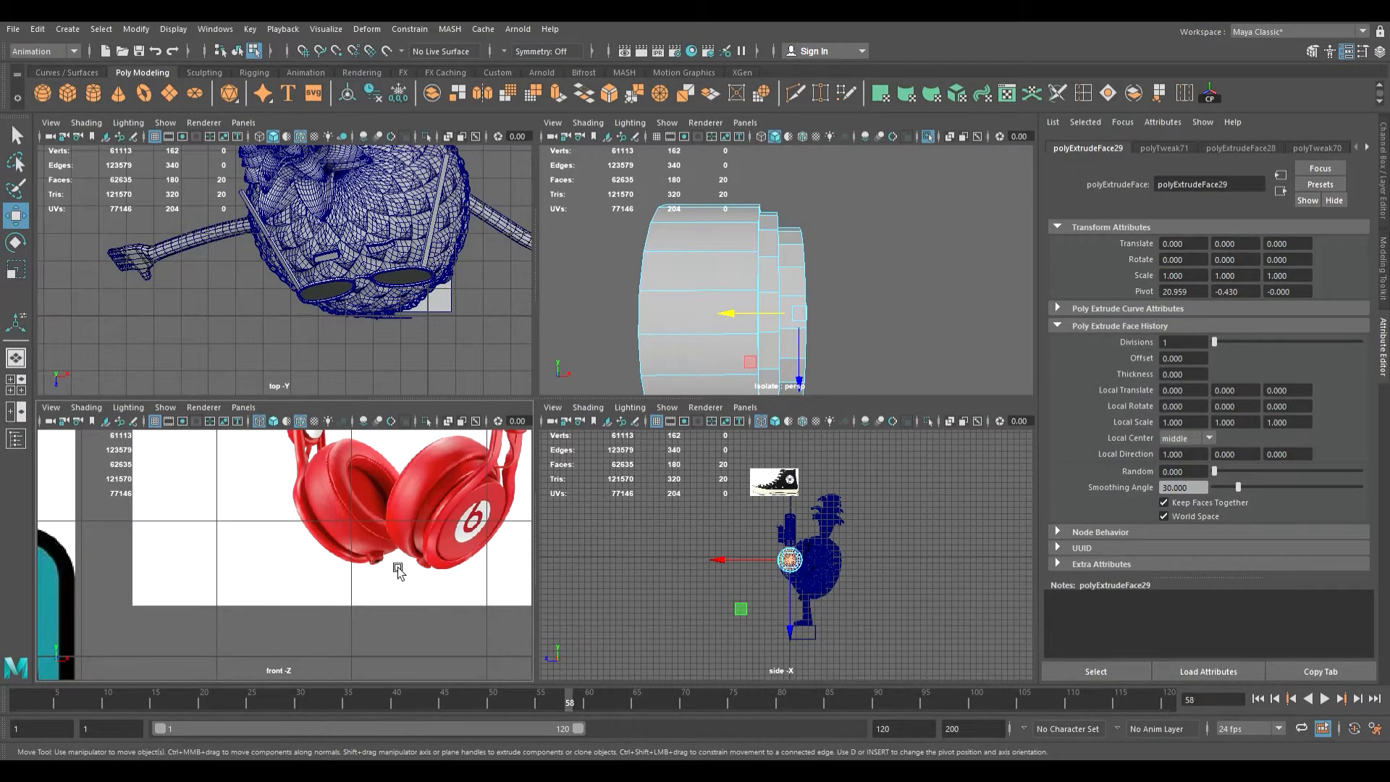
pyautogui.press('space')
pyautogui.scroll(-5, 398, 568)
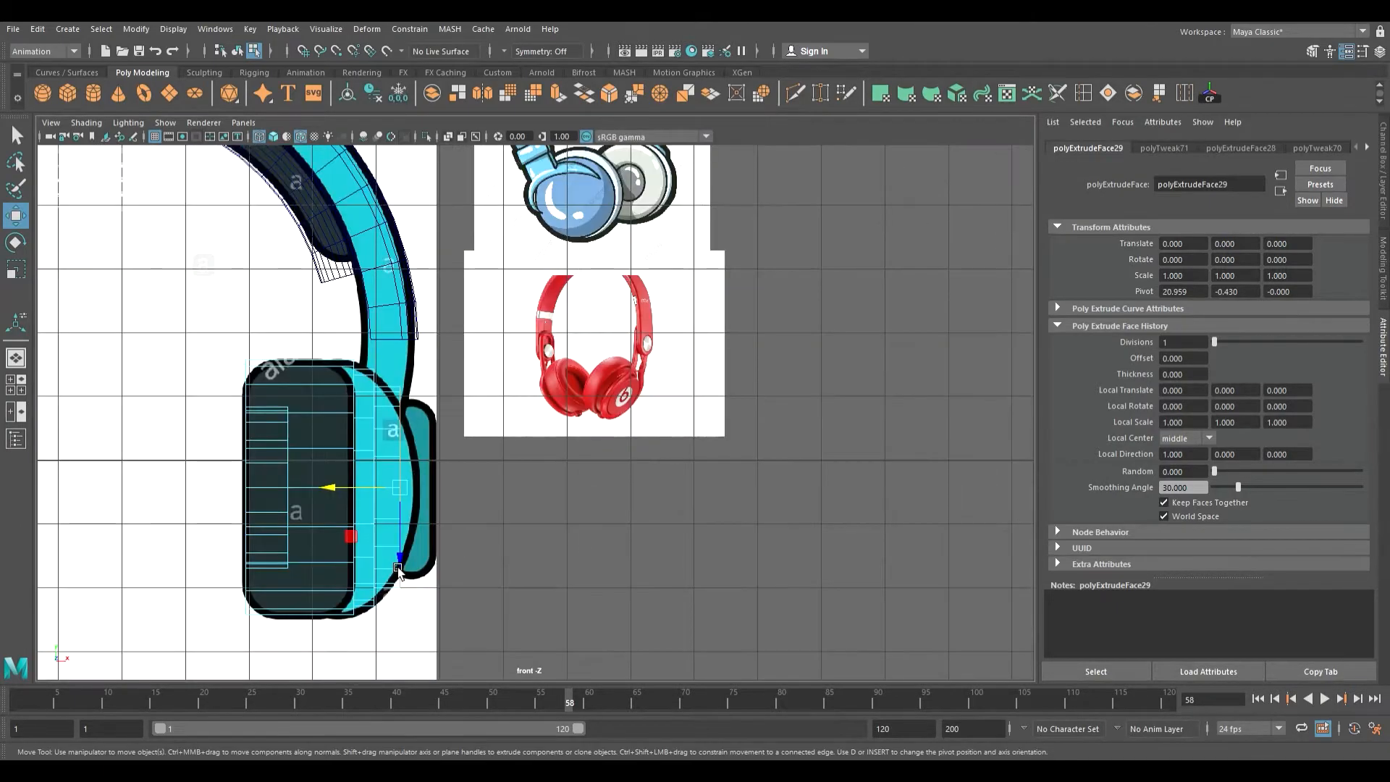
# - Select the outer-side and pad-side rim edge loops of the ear cup's main cylinder in the perspective view
pyautogui.press('space')
pyautogui.press('space')
pyautogui.keyDown('alt'); pyautogui.moveTo(754, 310); pyautogui.dragTo(690, 356); pyautogui.keyUp('alt')
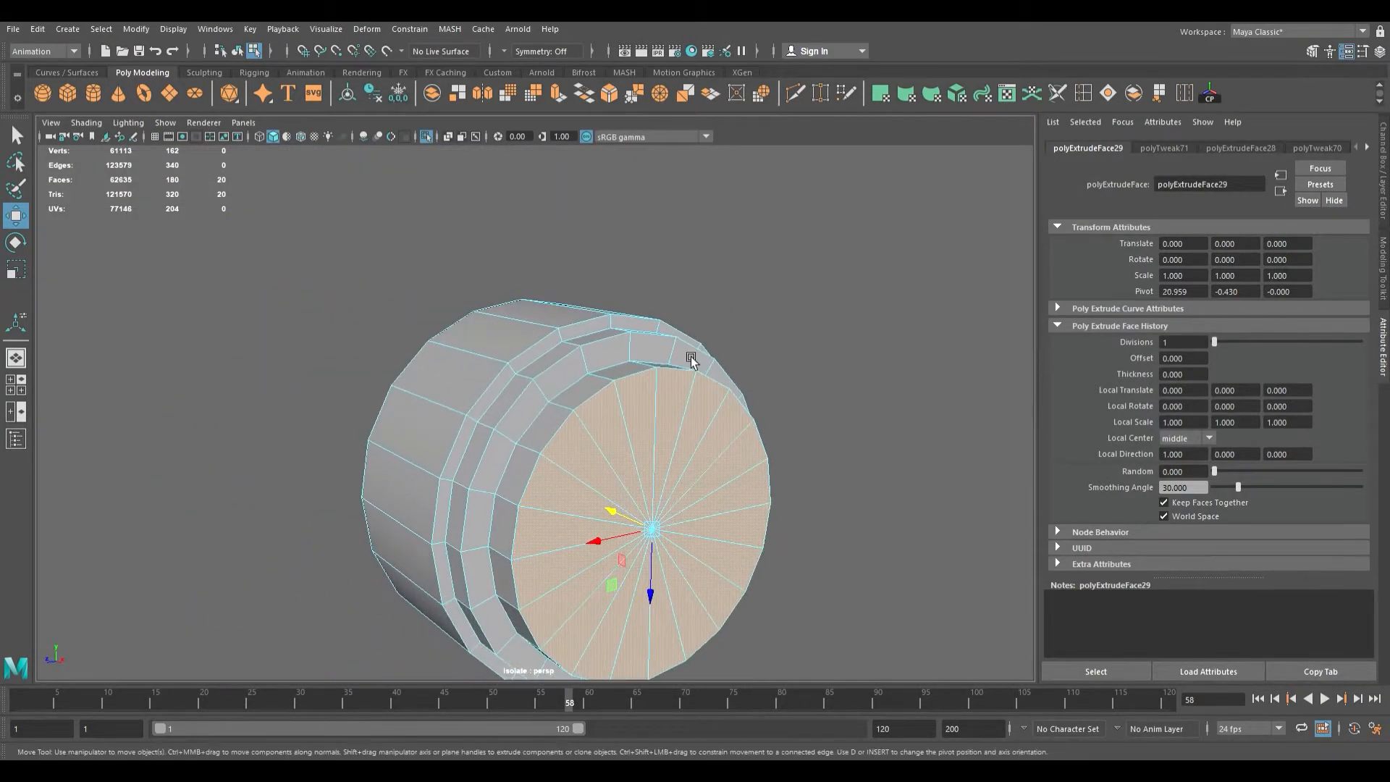
pyautogui.moveTo(536, 352); pyautogui.dragTo(541, 317, button='right')
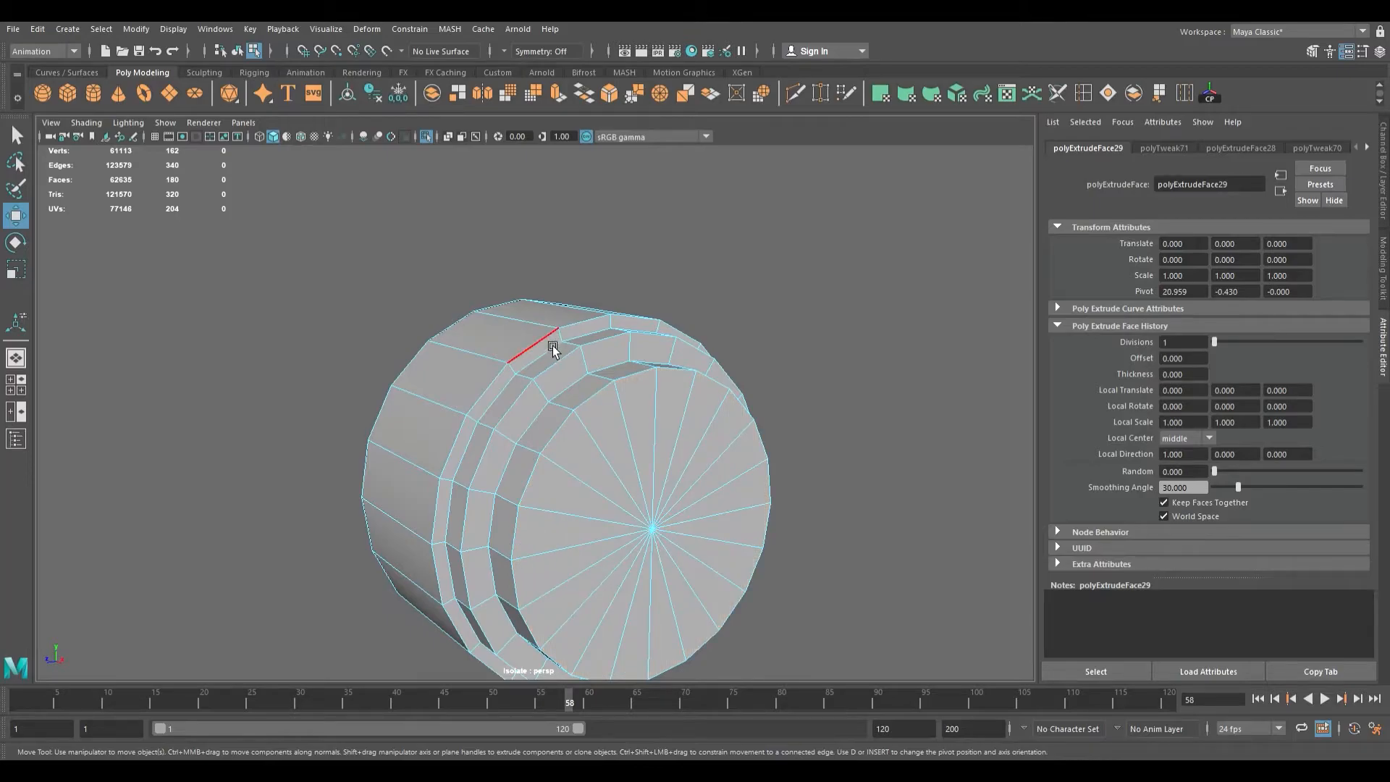
pyautogui.doubleClick(553, 345)
pyautogui.keyDown('alt'); pyautogui.moveTo(445, 395); pyautogui.dragTo(644, 404); pyautogui.keyUp('alt')
pyautogui.keyDown('shift'); pyautogui.doubleClick(520, 402); pyautogui.keyUp('shift')
pyautogui.keyDown('alt'); pyautogui.moveTo(520, 402); pyautogui.dragTo(618, 392); pyautogui.keyUp('alt')
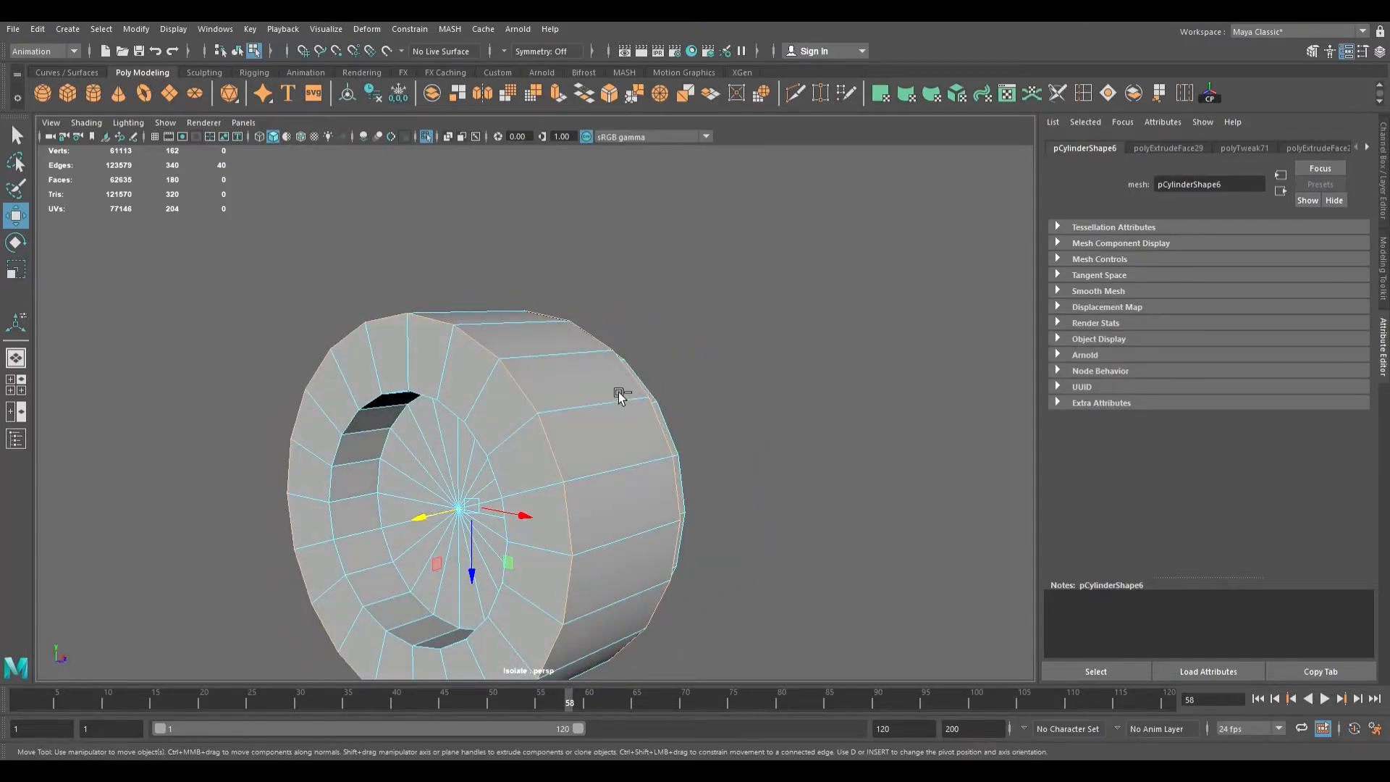
pyautogui.hotkey('ctrl', 'b')
pyautogui.keyDown('alt'); pyautogui.moveTo(533, 424); pyautogui.dragTo(470, 407); pyautogui.keyUp('alt')
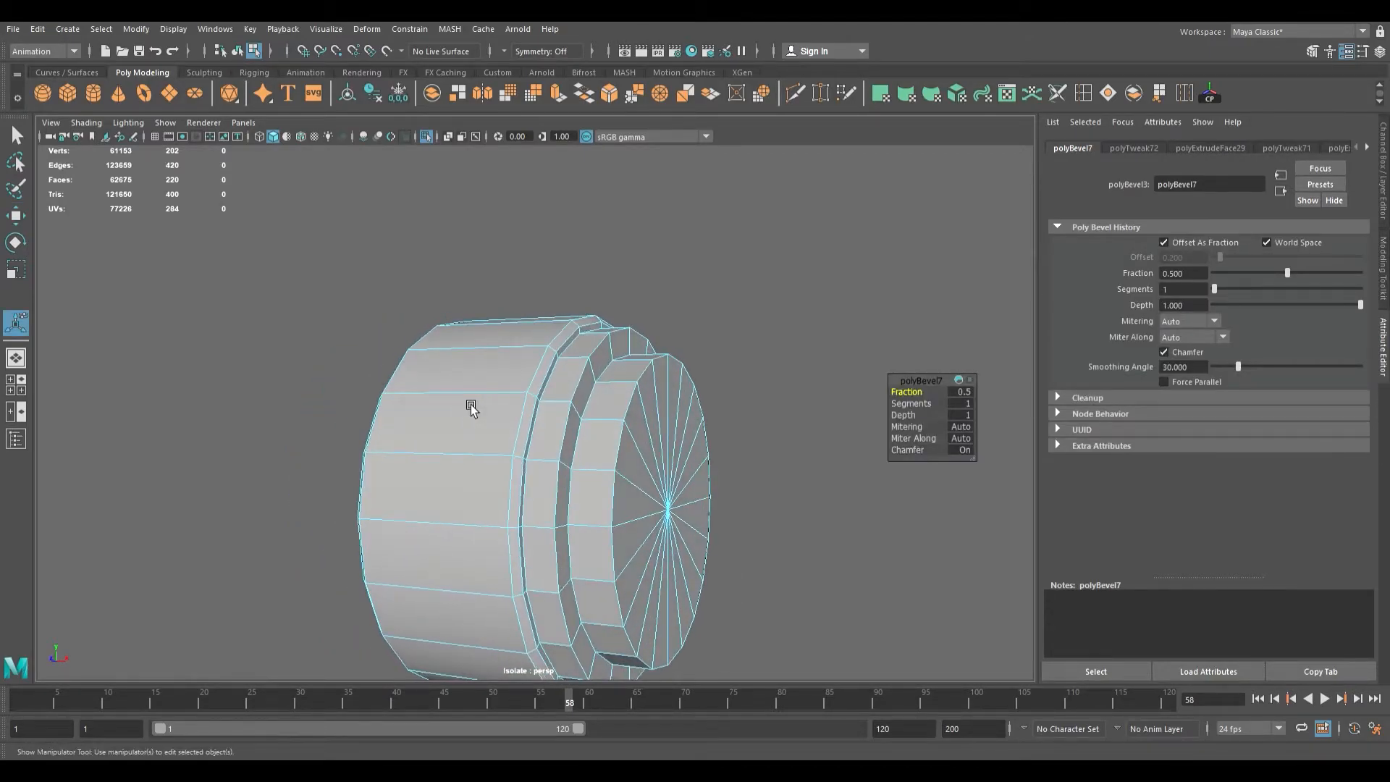
pyautogui.press('r')
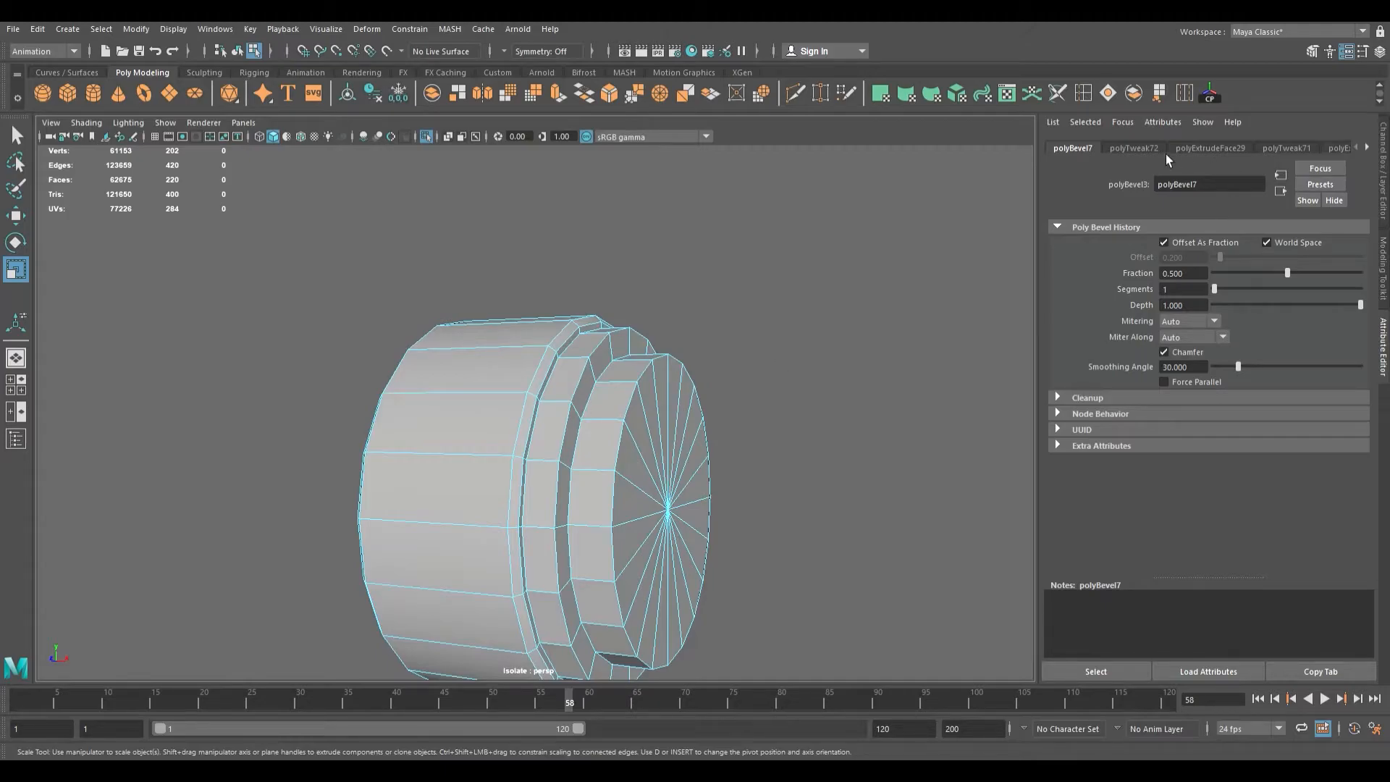
pyautogui.hotkey('ctrl', 'z')
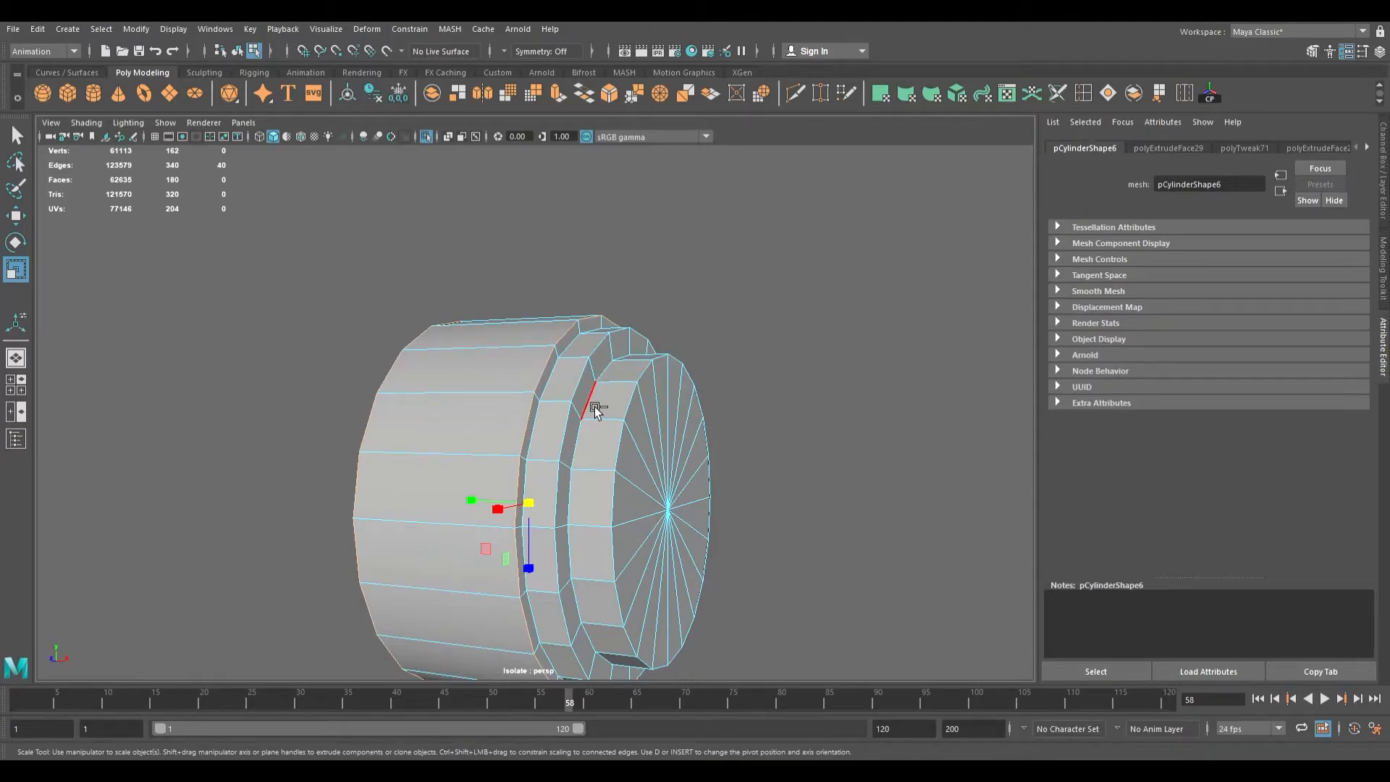
# - Bevel the two selected rim edge loops of the main cylinder with 3 segments and a fraction of 0.5
pyautogui.hotkey('ctrl', 'b')
pyautogui.click(925, 403)
pyautogui.moveTo(929, 415); pyautogui.dragTo(943, 415, button='middle')
pyautogui.moveTo(515, 381)
pyautogui.keyDown('alt'); pyautogui.mouseDown()
pyautogui.moveTo(719, 367)
pyautogui.moveTo(589, 388)
pyautogui.moveTo(490, 378)
pyautogui.moveTo(735, 384)
pyautogui.moveTo(589, 388)
pyautogui.moveTo(533, 347)
pyautogui.moveTo(499, 359)
pyautogui.moveTo(528, 369)
pyautogui.mouseUp(); pyautogui.keyUp('alt')
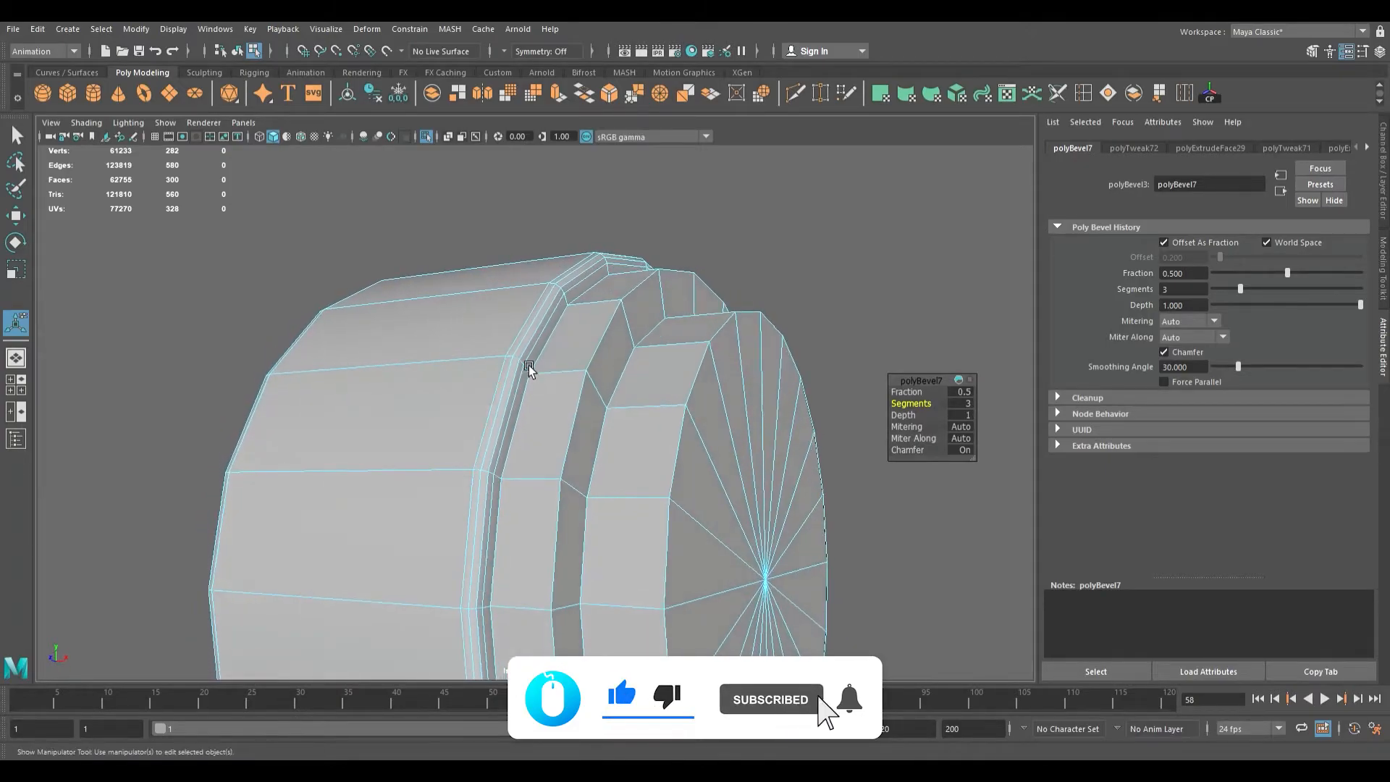
# - Bevel the rim edge loops of the two raised outer tiers with a fraction of 0.1 and 2 segments
pyautogui.doubleClick(614, 346)
pyautogui.keyDown('alt'); pyautogui.moveTo(670, 369); pyautogui.dragTo(594, 356); pyautogui.keyUp('alt')
pyautogui.keyDown('shift'); pyautogui.doubleClick(591, 357); pyautogui.keyUp('shift')
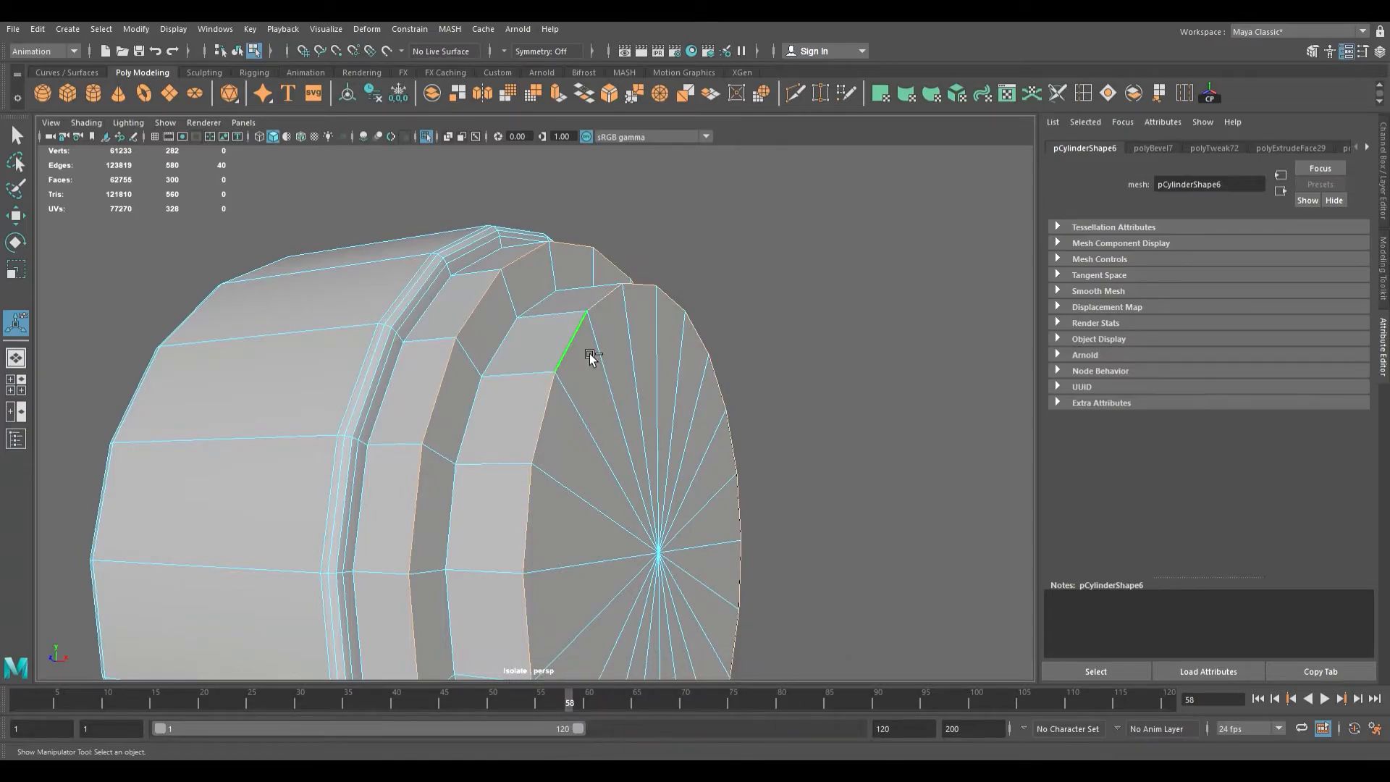
pyautogui.hotkey('ctrl', 'b')
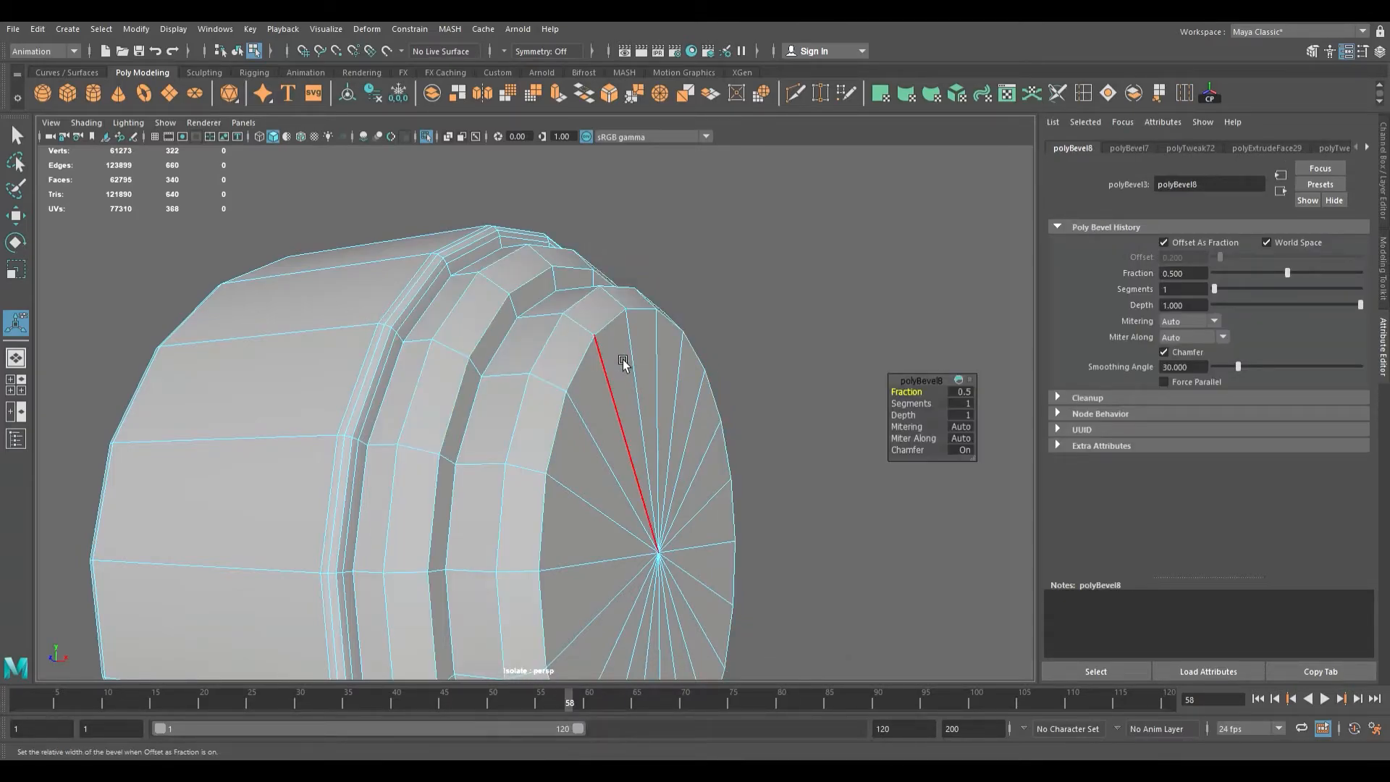
pyautogui.scroll(-1, 623, 362)
pyautogui.moveTo(928, 404); pyautogui.dragTo(741, 380, button='middle')
pyautogui.click(919, 404)
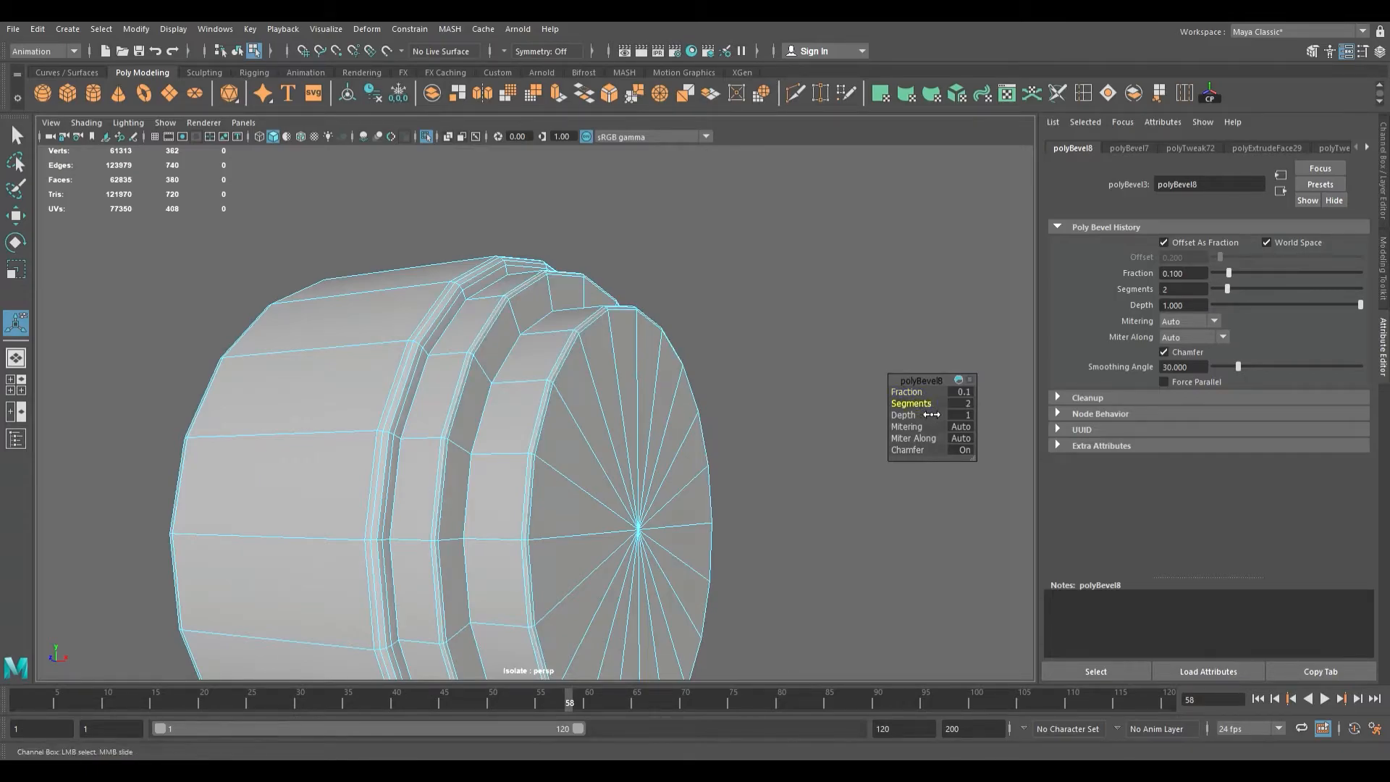
# - Bevel the opening edge loop of the ear pad recess with a fraction of 0.3 and 4 segments, and return to object mode
pyautogui.keyDown('alt'); pyautogui.moveTo(741, 380); pyautogui.dragTo(684, 373); pyautogui.keyUp('alt')
pyautogui.doubleClick(701, 374)
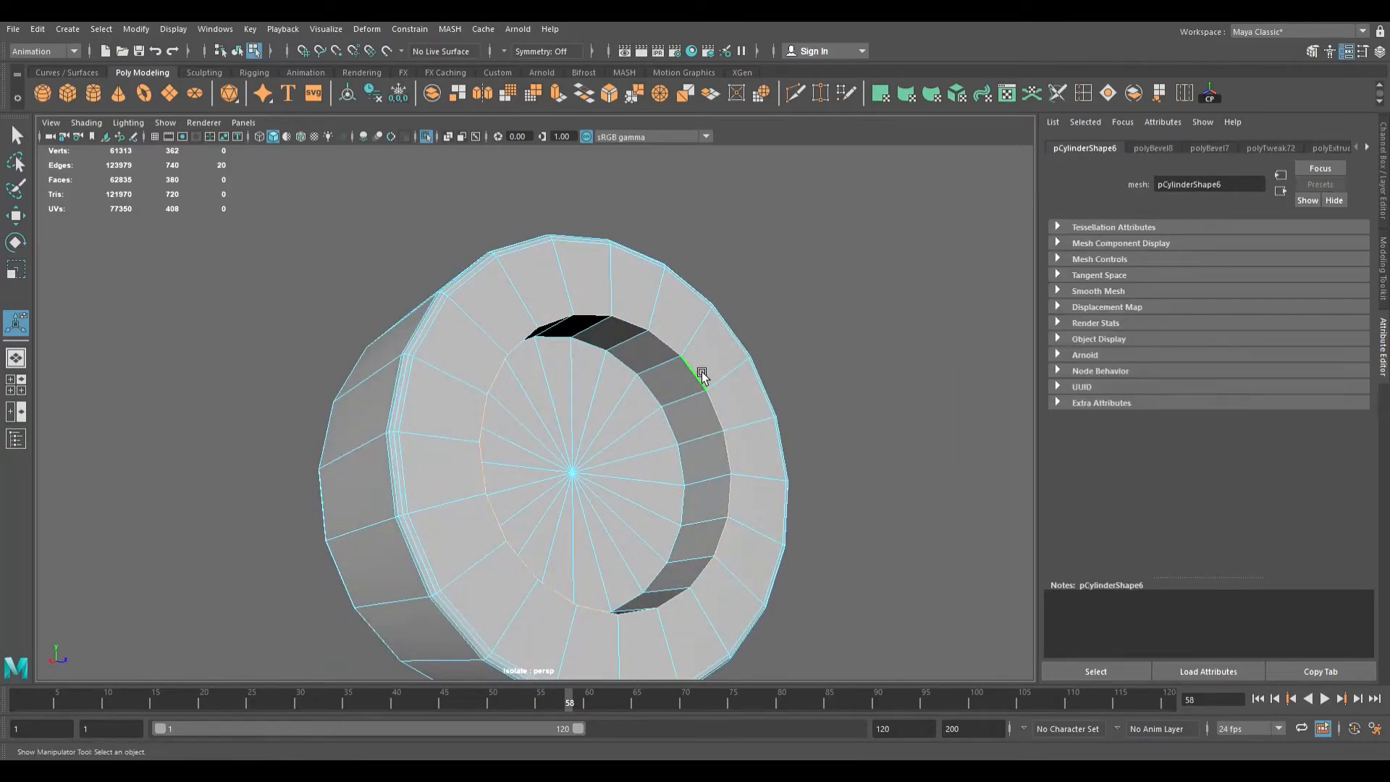
pyautogui.hotkey('ctrl', 'b')
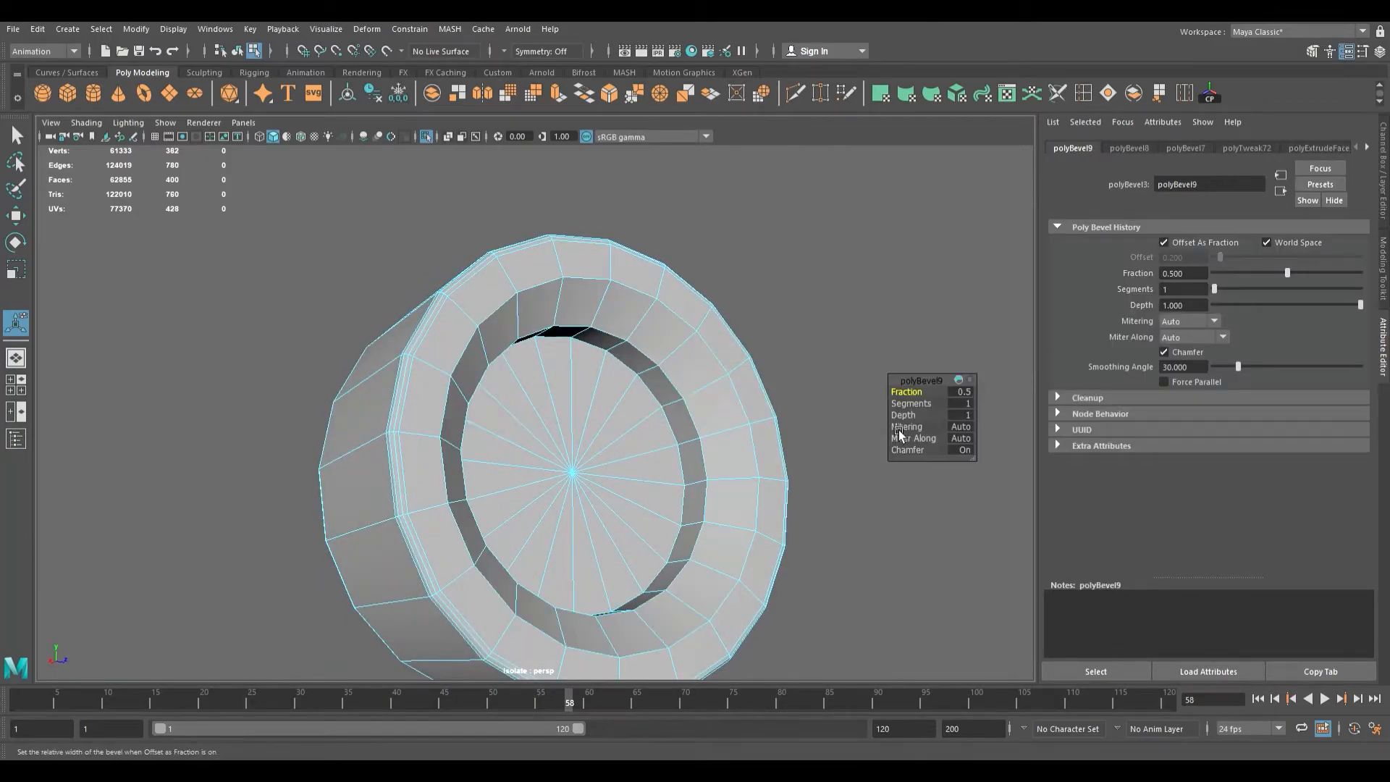
pyautogui.moveTo(912, 393); pyautogui.dragTo(956, 417)
pyautogui.keyDown('alt'); pyautogui.moveTo(675, 392); pyautogui.dragTo(430, 395); pyautogui.keyUp('alt')
pyautogui.press('F8')
pyautogui.scroll(-4, 553, 385)
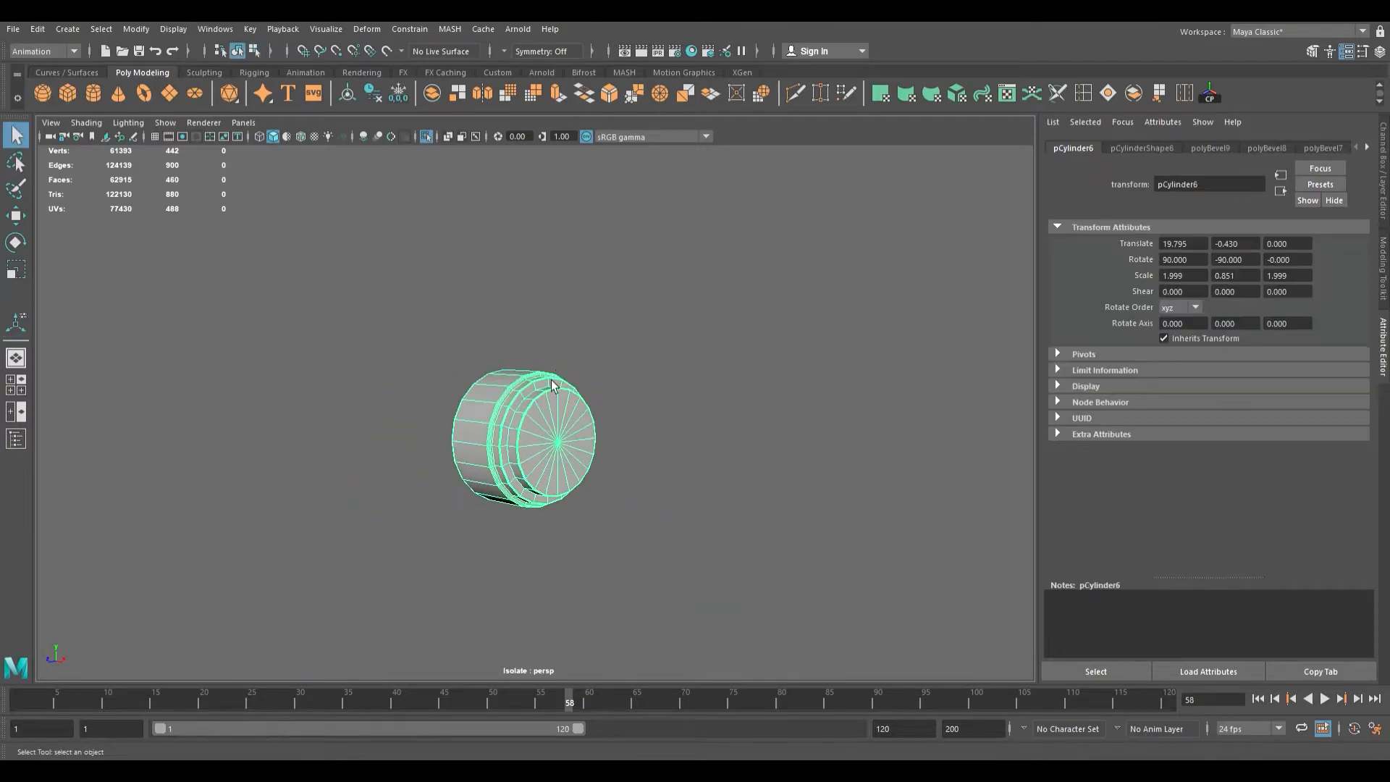
pyautogui.keyDown('alt'); pyautogui.moveTo(549, 388); pyautogui.dragTo(652, 397); pyautogui.keyUp('alt')
# - Move the ear cup inward to X 19.385 in the front view, comparing it with the headset reference
pyautogui.press('space')
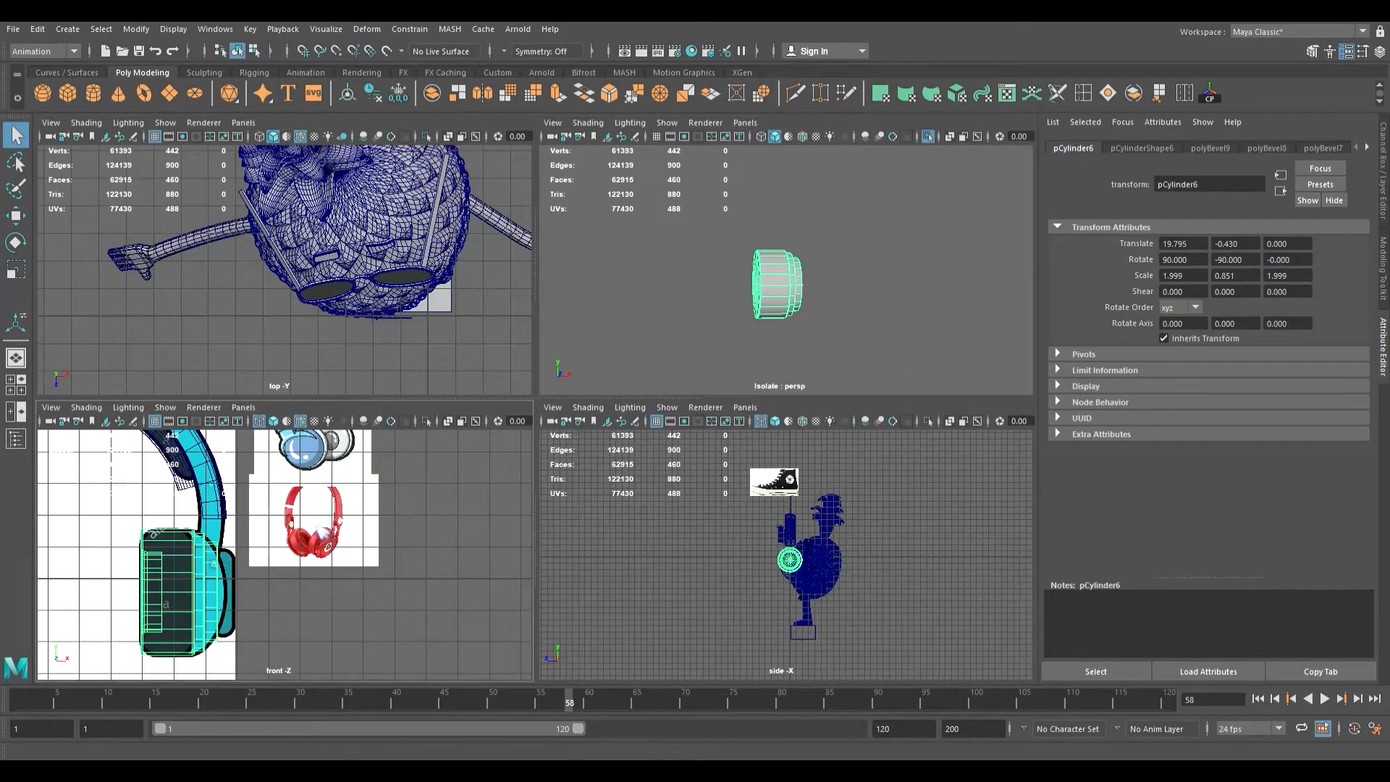
pyautogui.press('space')
pyautogui.keyDown('alt'); pyautogui.moveTo(471, 513); pyautogui.dragTo(784, 511, button='middle'); pyautogui.keyUp('alt')
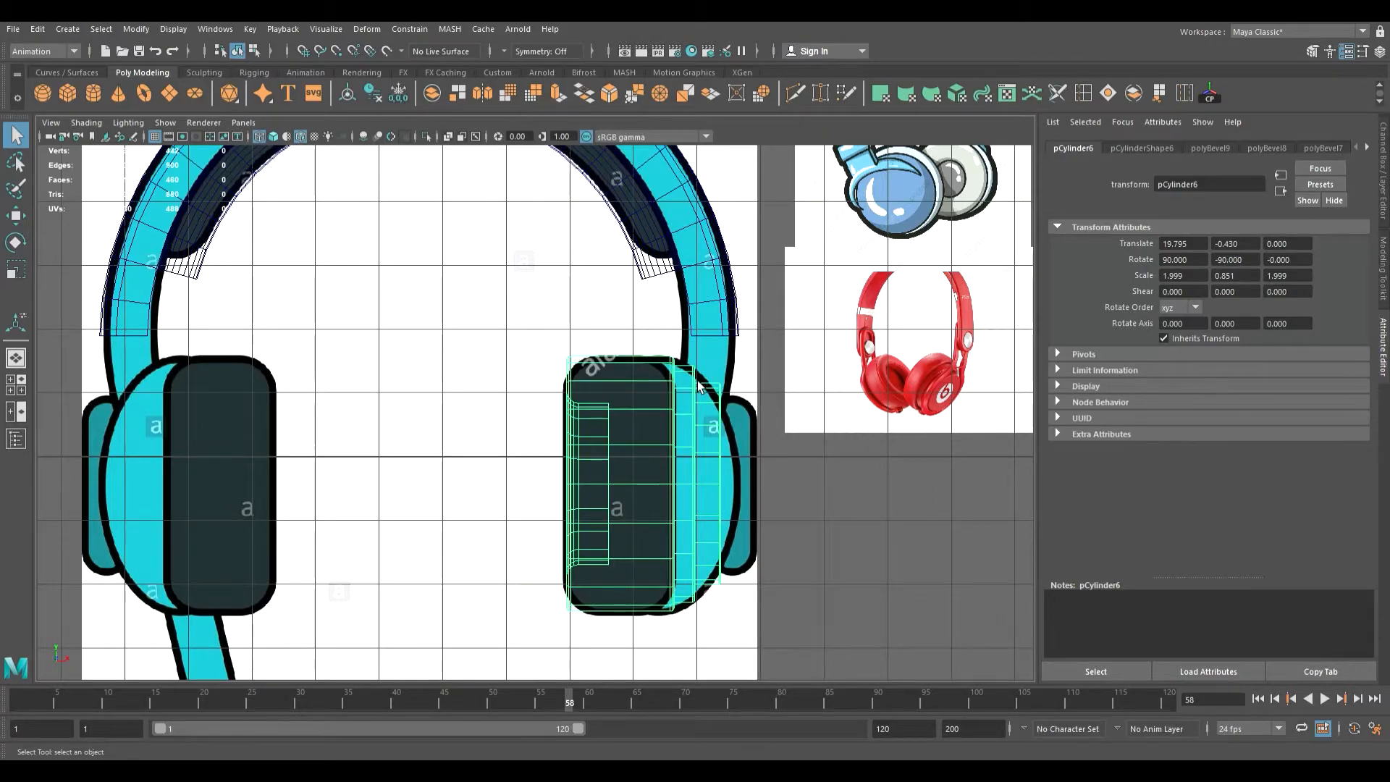
pyautogui.press('w')
pyautogui.moveTo(585, 488); pyautogui.dragTo(560, 490)
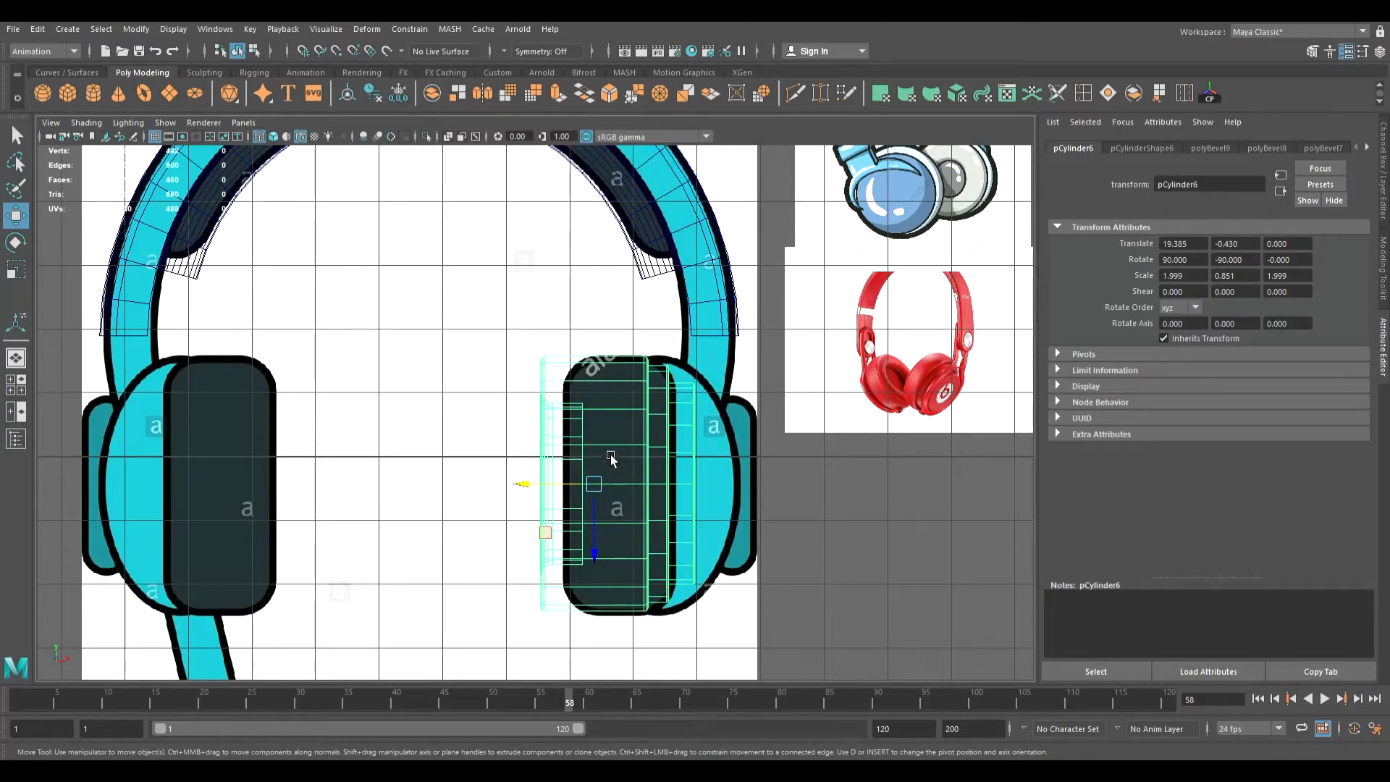
# - Try to snap the ear cup's pivot toward the headset's centre in the front view, undoing the accidental cup moves
pyautogui.press('d')
pyautogui.press('v')
pyautogui.moveTo(562, 485); pyautogui.dragTo(495, 492)
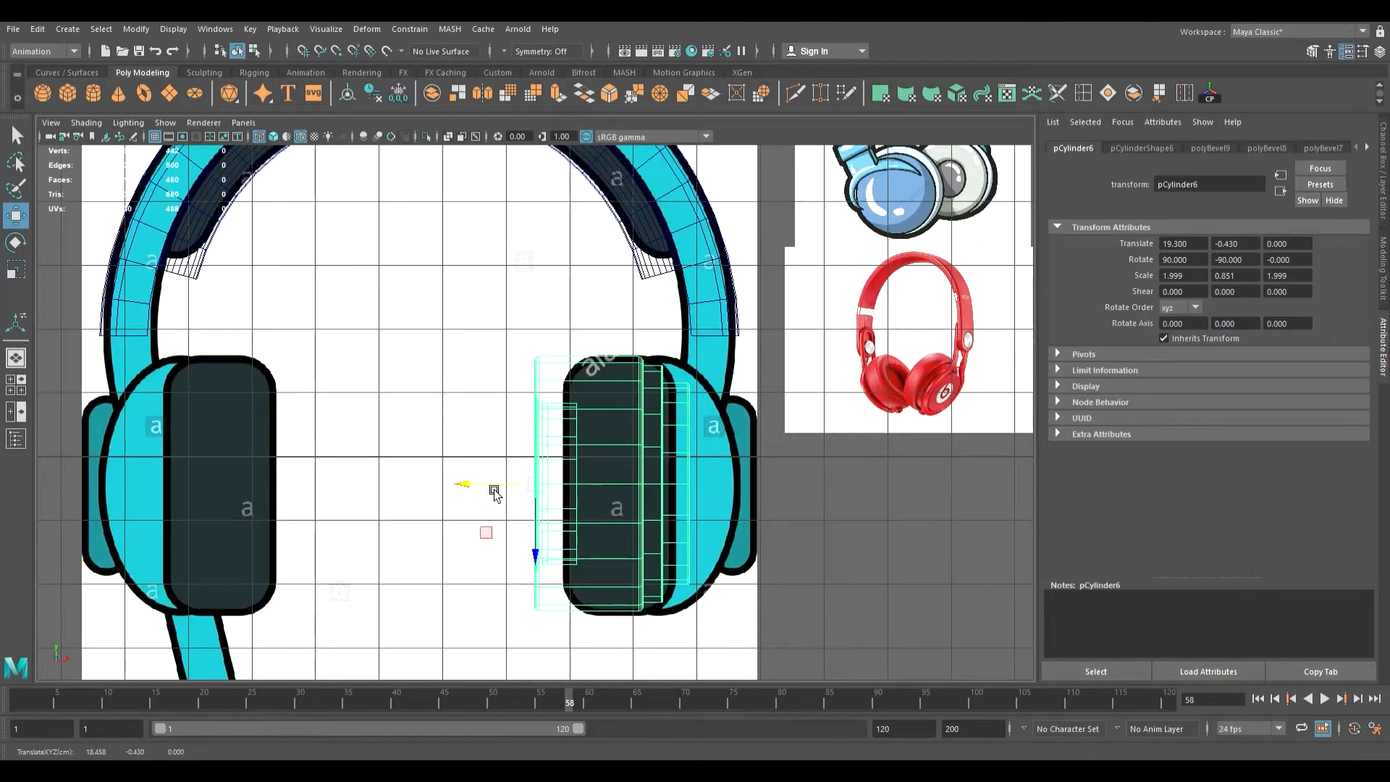
pyautogui.hotkey('ctrl', 'z')
pyautogui.press('d')
pyautogui.press('v')
pyautogui.moveTo(495, 484)
pyautogui.mouseDown()
pyautogui.moveTo(443, 492)
pyautogui.moveTo(480, 492)
pyautogui.mouseUp()
pyautogui.hotkey('ctrl', 'z')
pyautogui.press('d')
pyautogui.press('v')
pyautogui.press('v')
pyautogui.hotkey('ctrl', 'z')
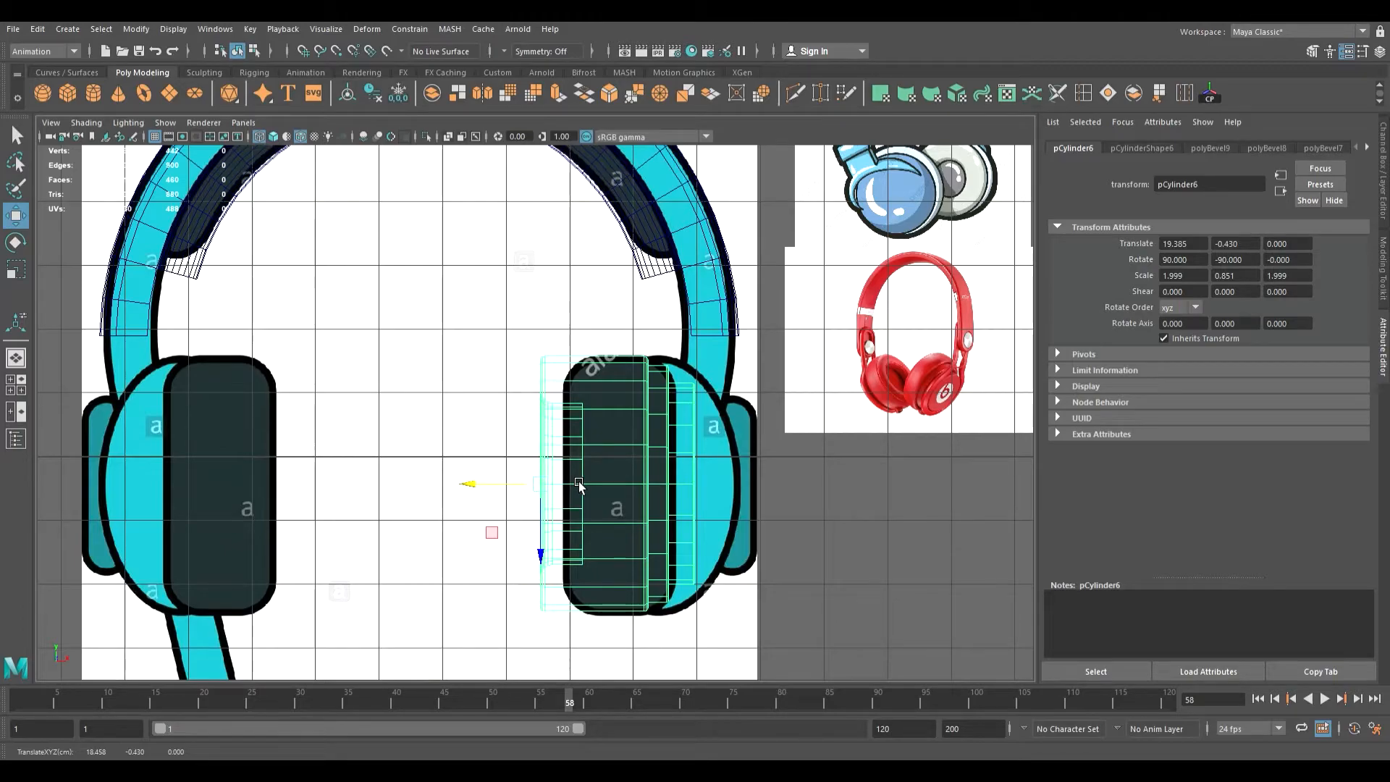
# - Try to shift the ear cup's pivot inward along its axis with vertex snapping in the perspective view
pyautogui.scroll(-5, 579, 481)
pyautogui.press('space')
pyautogui.press('space')
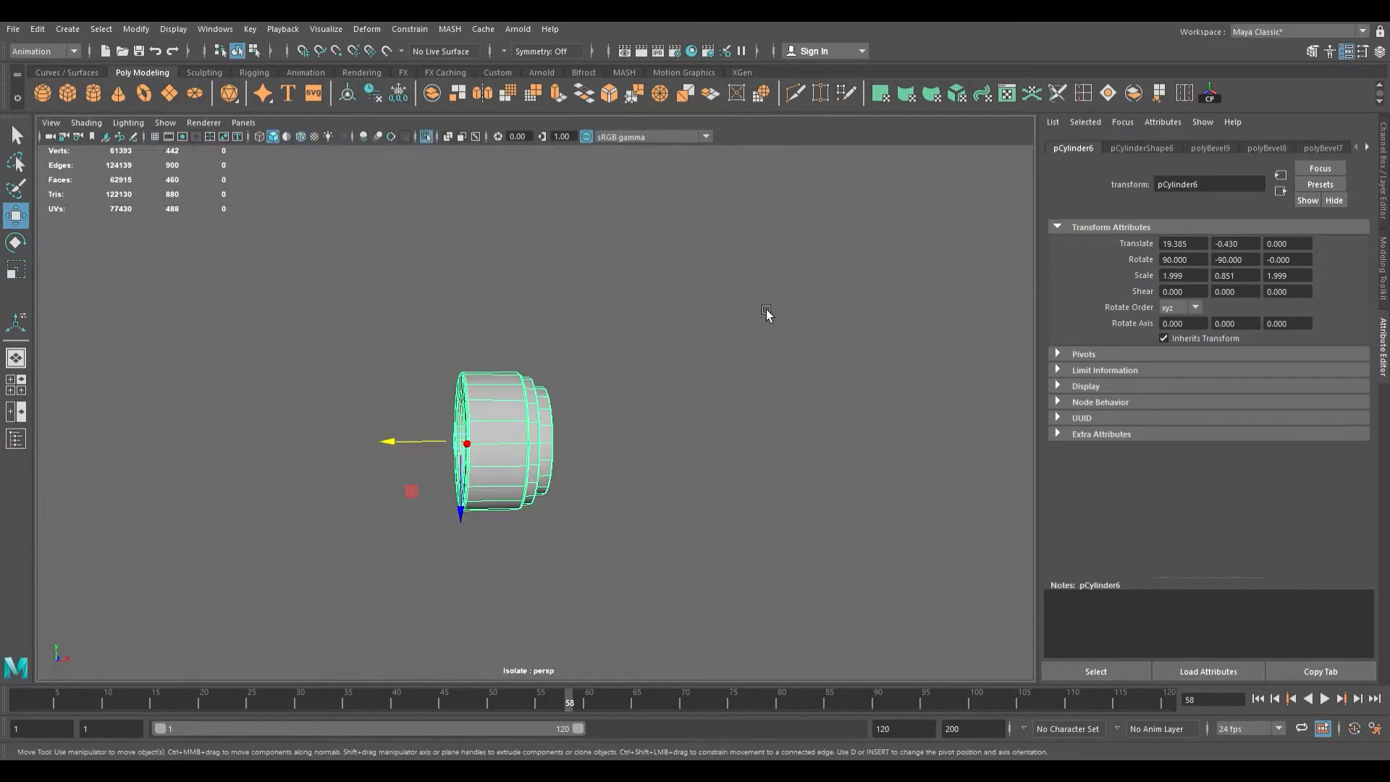
pyautogui.press('d')
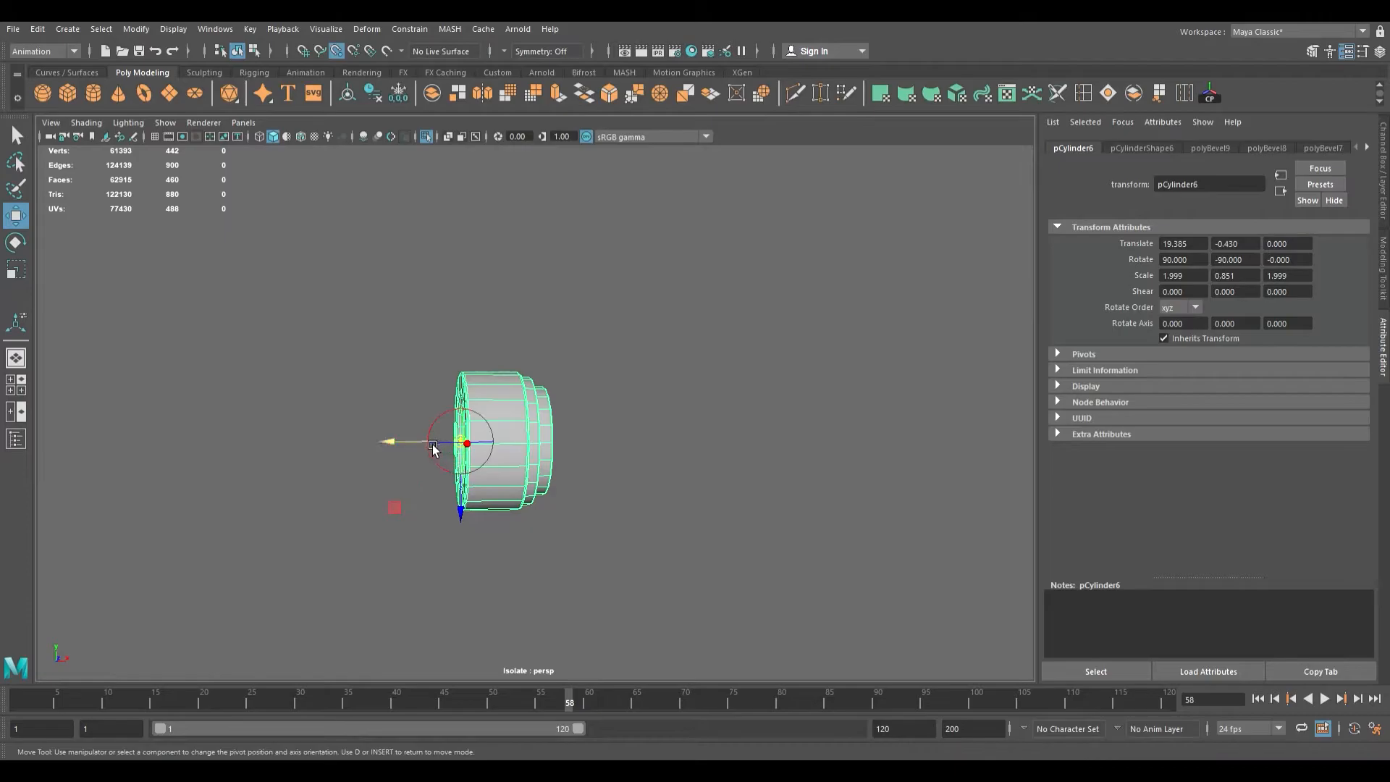
pyautogui.keyDown('alt'); pyautogui.moveTo(363, 459); pyautogui.dragTo(495, 485); pyautogui.keyUp('alt')
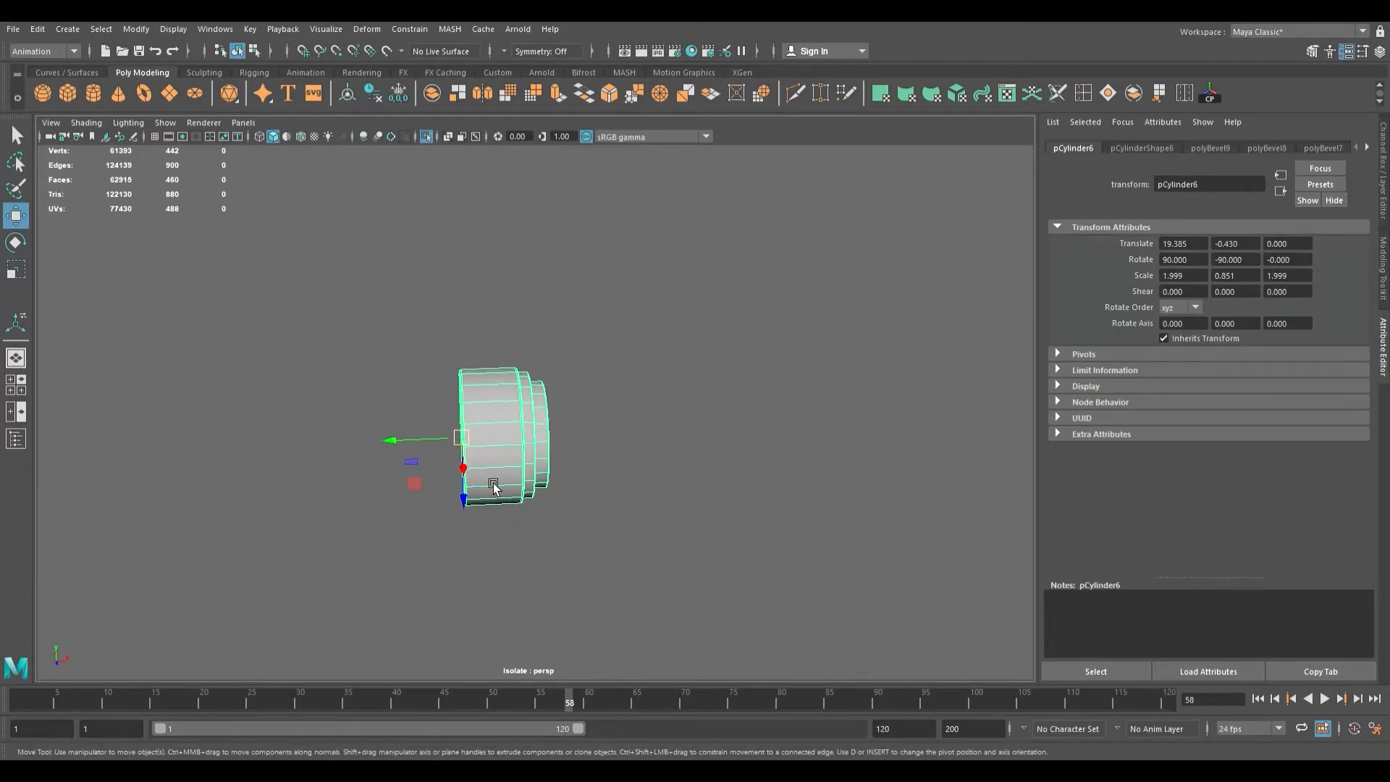
pyautogui.scroll(3, 494, 486)
pyautogui.press('d')
pyautogui.press('v')
pyautogui.moveTo(392, 459); pyautogui.dragTo(274, 466)
pyautogui.scroll(-3, 435, 429)
pyautogui.keyDown('alt'); pyautogui.moveTo(436, 432); pyautogui.dragTo(452, 434); pyautogui.keyUp('alt')
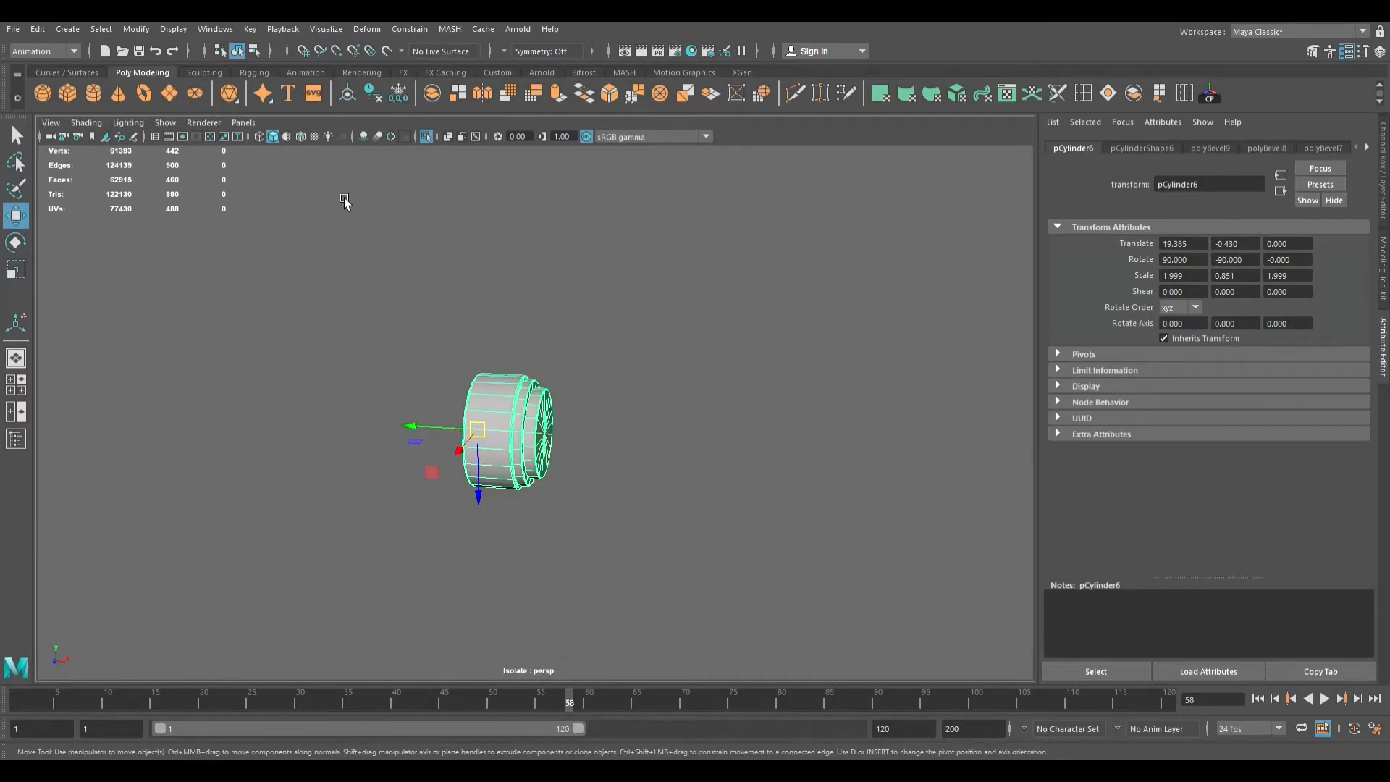
# - Return to the front view and switch to the Modeling menu set
pyautogui.press('space')
pyautogui.press('space')
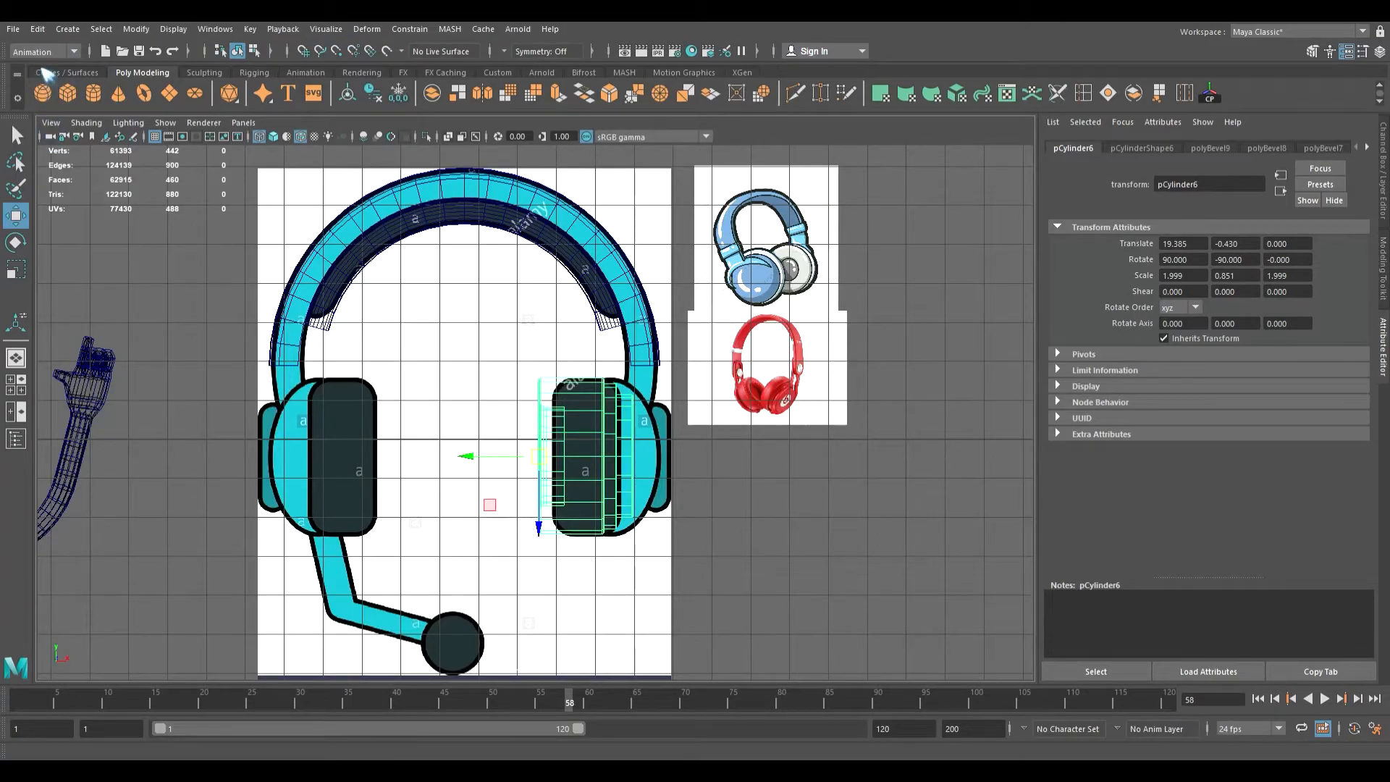
pyautogui.press('F2')
# - Try moving the pivot over to the reference's opposite ear cup, undoing the accidental move of the modelled cup
pyautogui.press('d')
pyautogui.moveTo(484, 458); pyautogui.dragTo(396, 461)
pyautogui.press('d')
pyautogui.moveTo(232, 464); pyautogui.dragTo(274, 466)
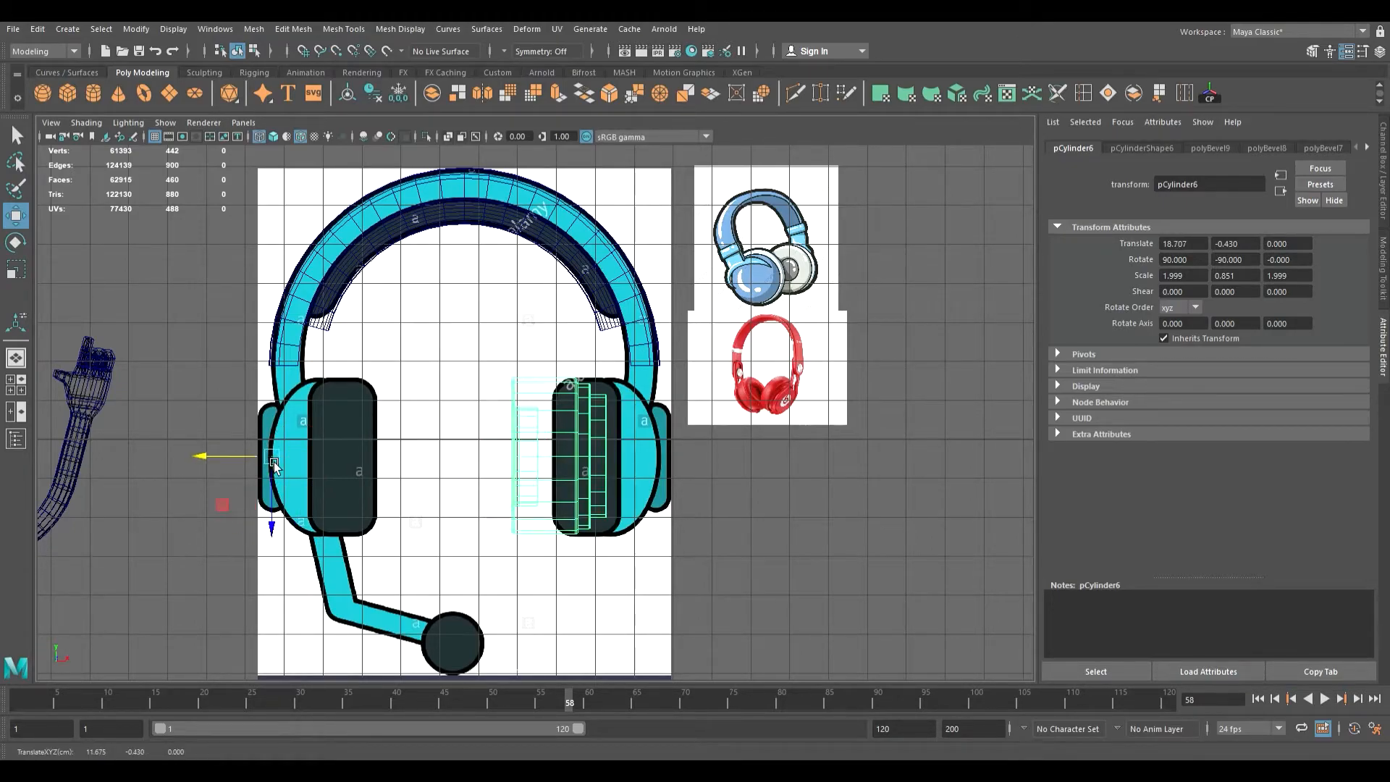
pyautogui.hotkey('ctrl', 'z')
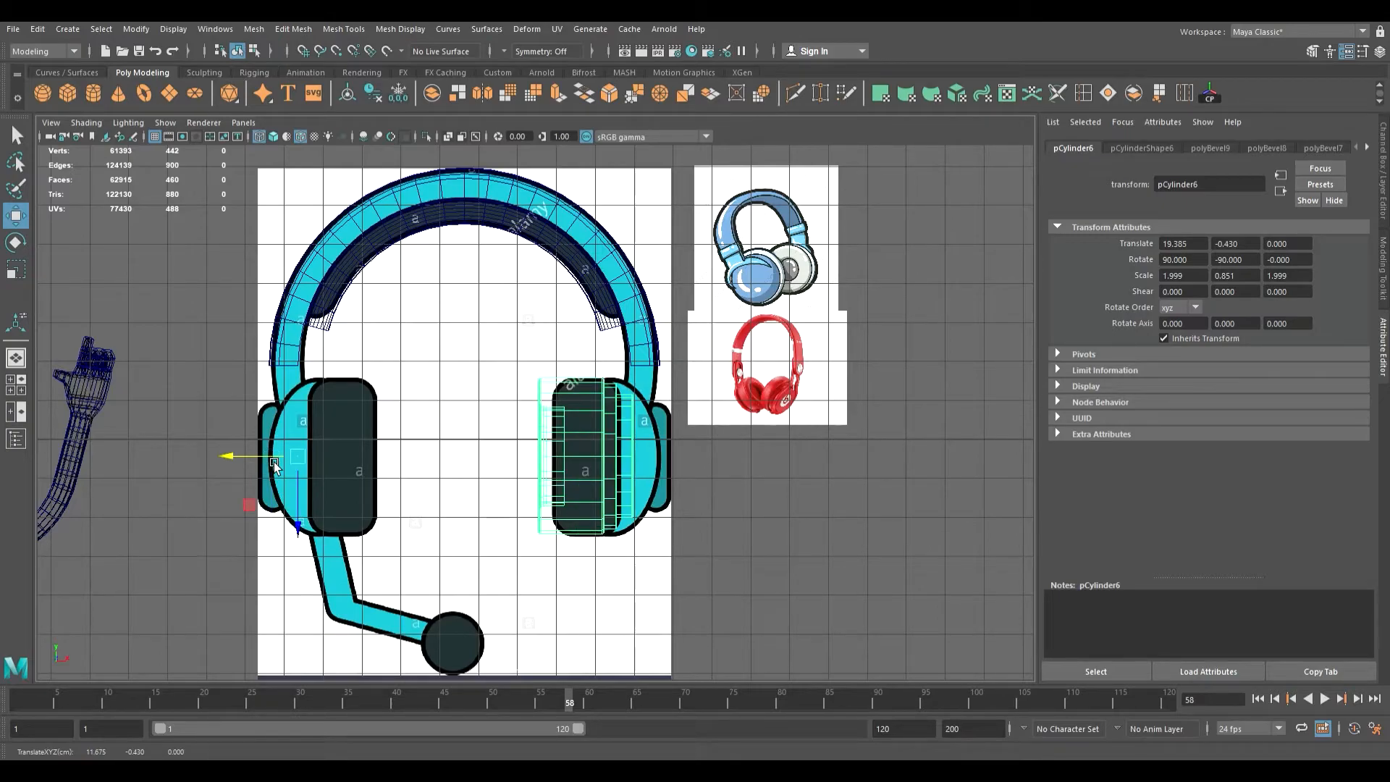
pyautogui.hotkey('ctrl', 'z')
pyautogui.moveTo(421, 467); pyautogui.dragTo(388, 465)
pyautogui.press('d')
pyautogui.press('d')
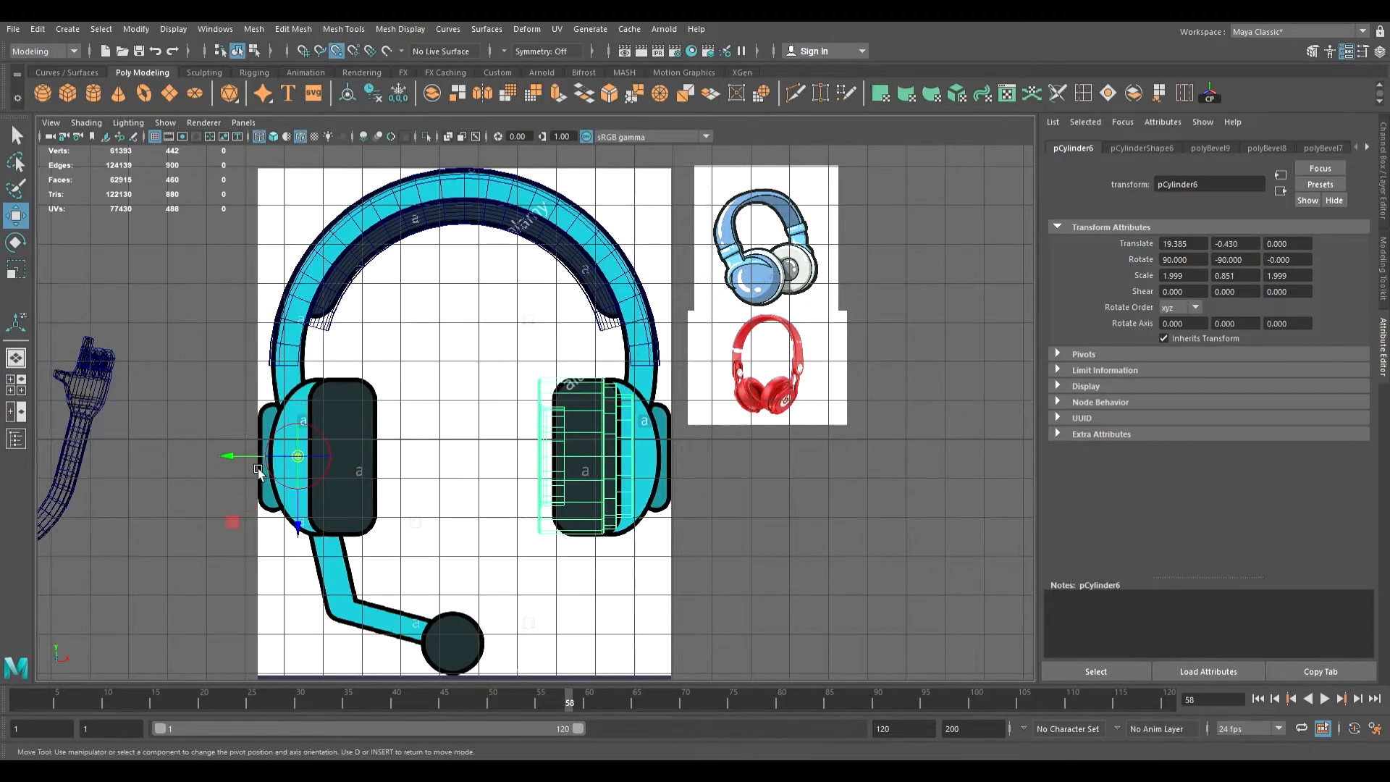
# - Reposition the ear cup's pivot between the cup's inner face and the headset's centre
pyautogui.moveTo(253, 464); pyautogui.dragTo(420, 465)
pyautogui.press('d')
pyautogui.press('v')
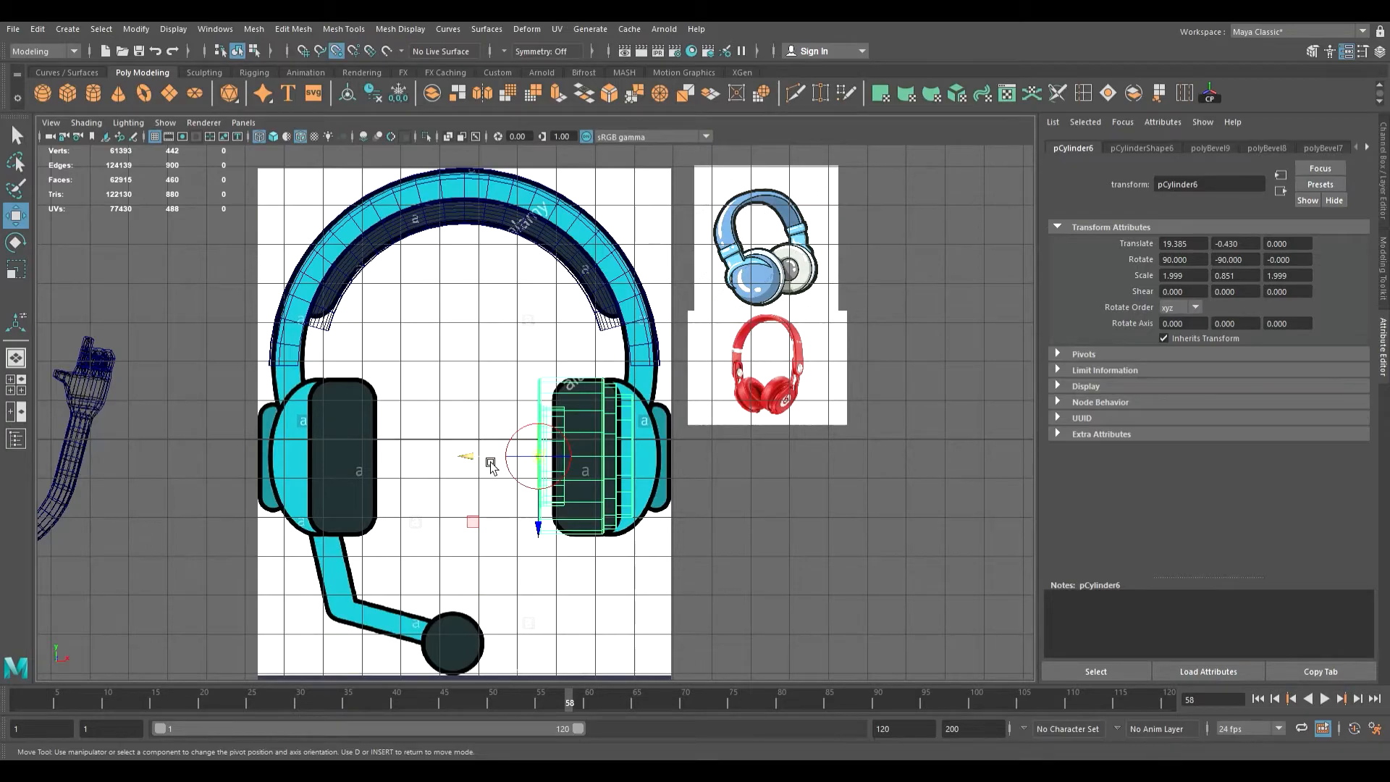
pyautogui.moveTo(489, 465); pyautogui.dragTo(453, 466)
pyautogui.press('d')
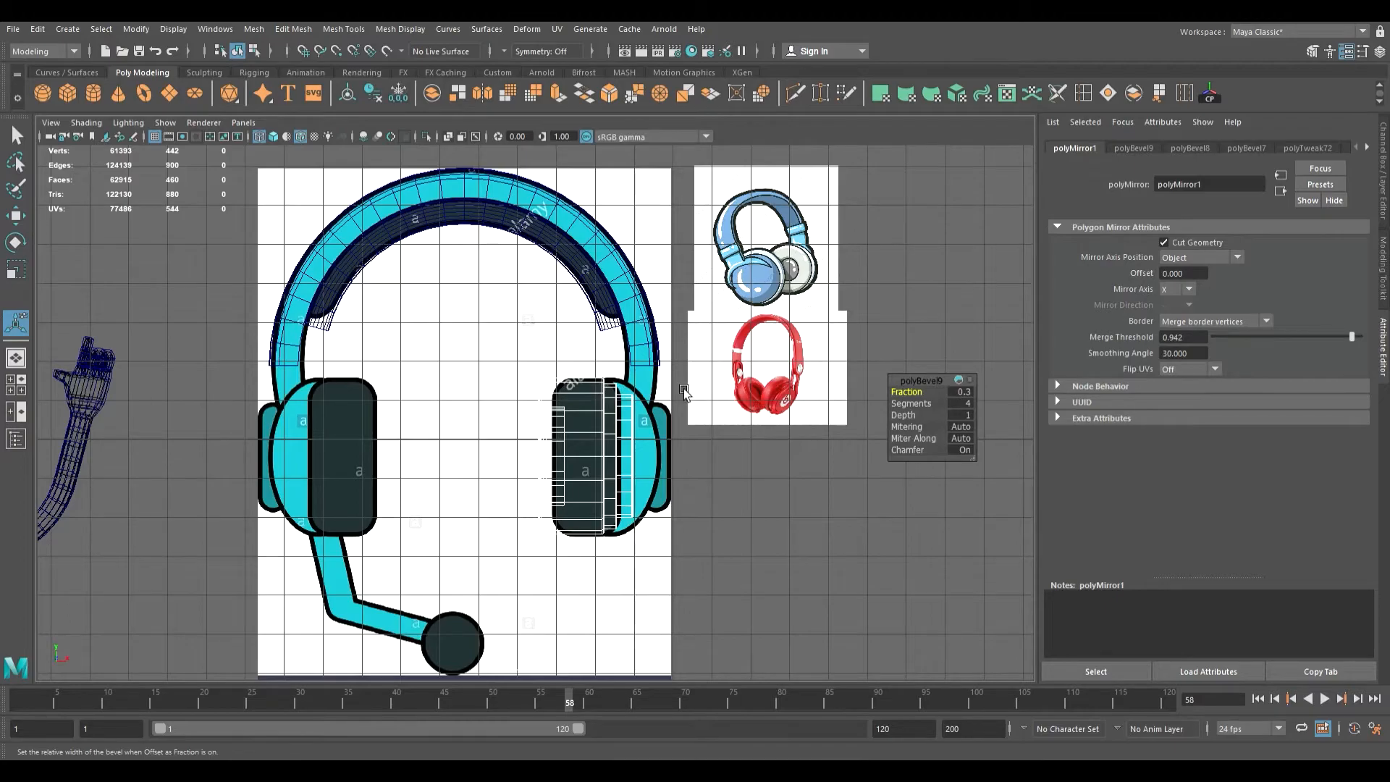
# - Turn on shaded display in the front view to check the ear cup's X-axis mirror against the reference
pyautogui.scroll(3, 515, 430)
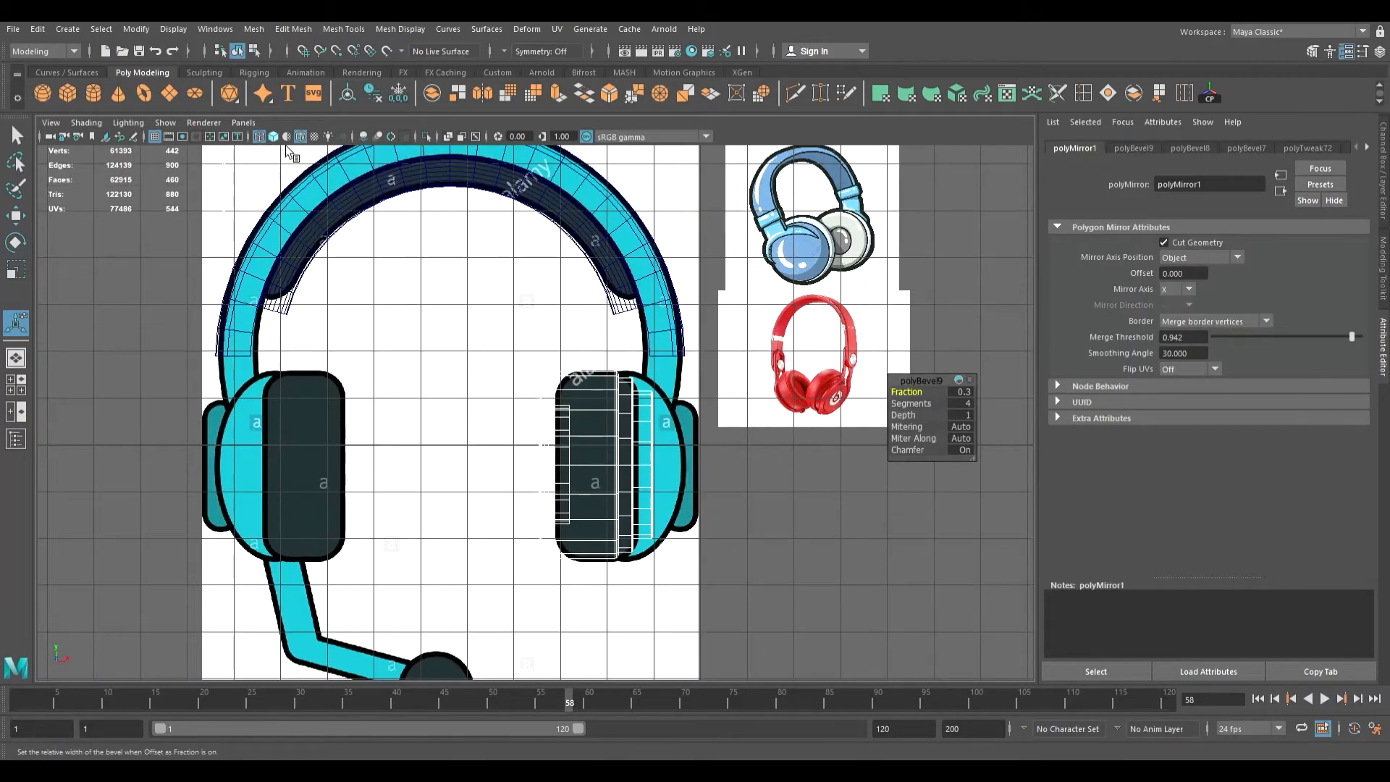
pyautogui.click(273, 137)
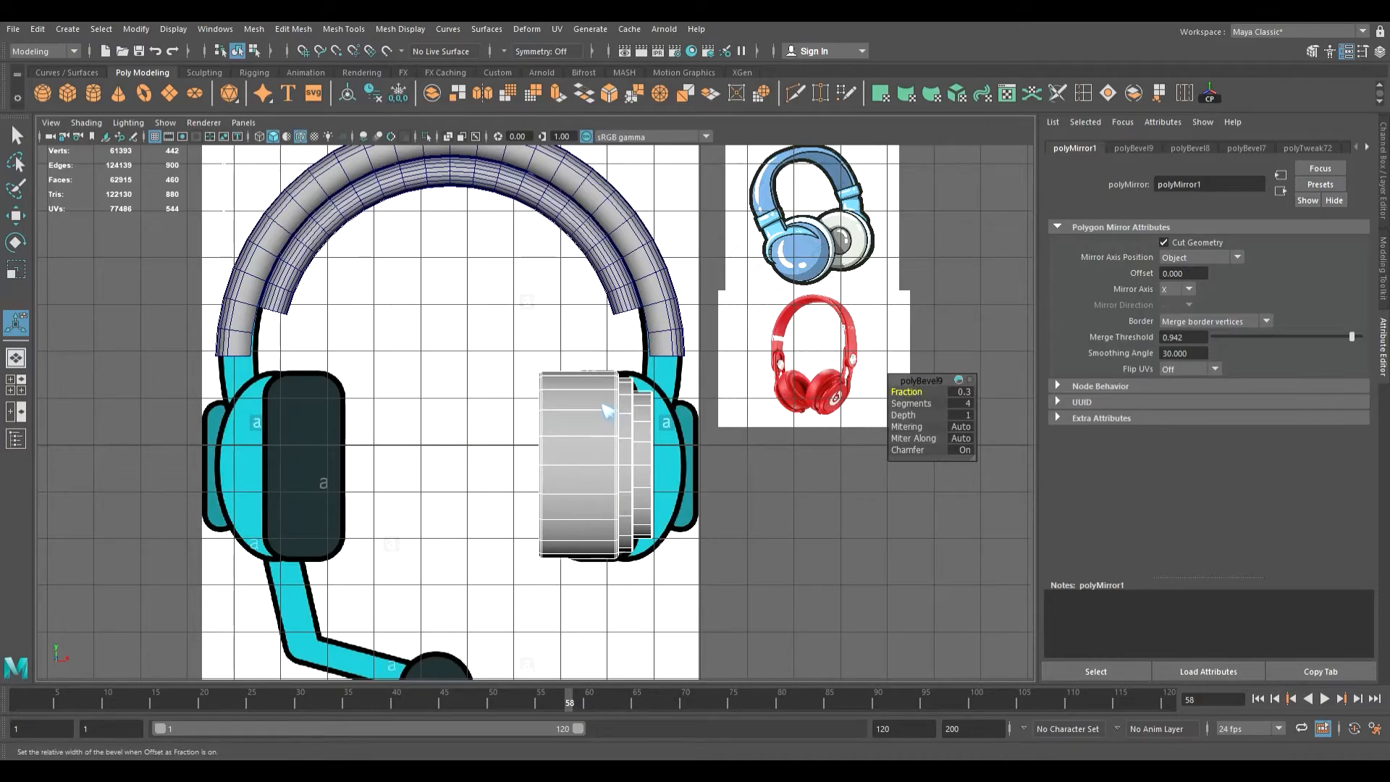
pyautogui.press('q')
pyautogui.scroll(-2, 634, 446)
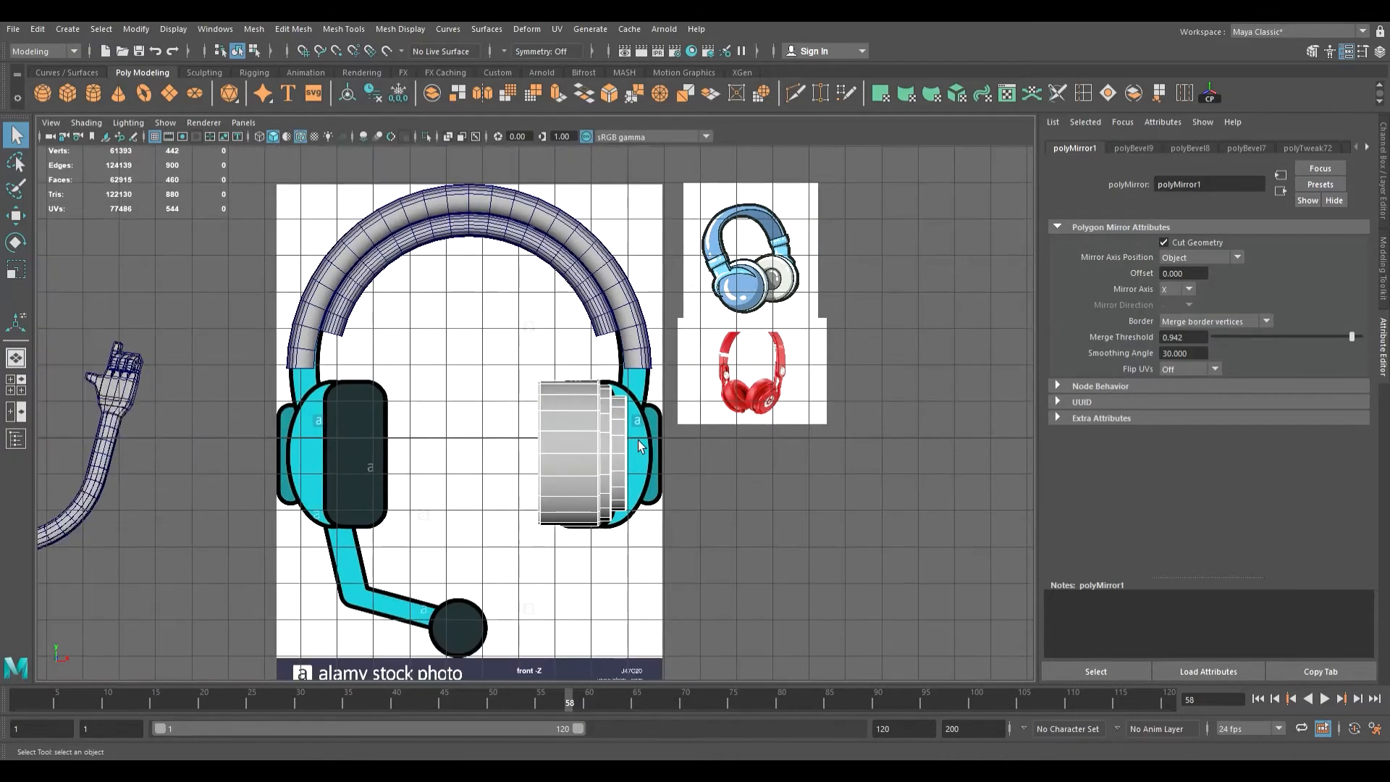
# - Select the modelled ear cup for moving and return to the perspective view to see its open inner side
pyautogui.click(640, 445)
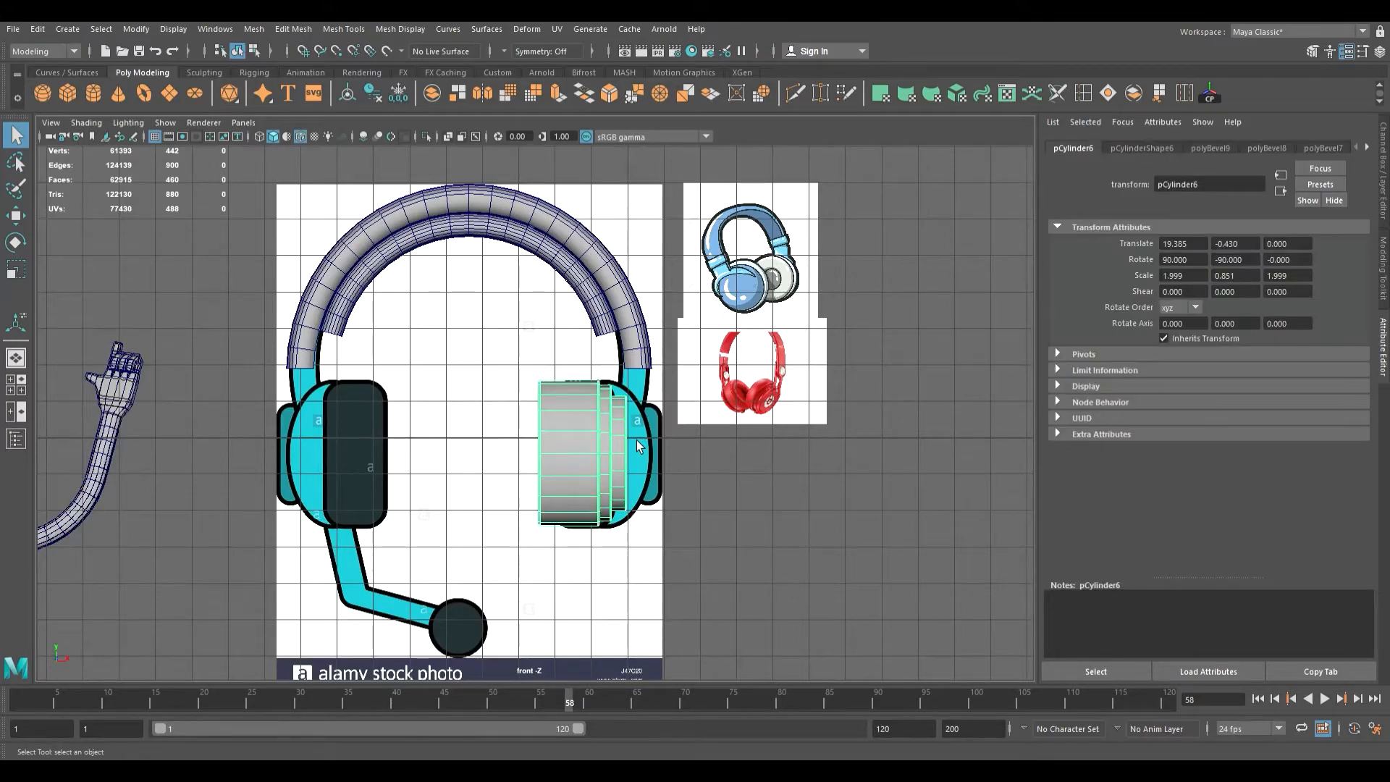
pyautogui.press('w')
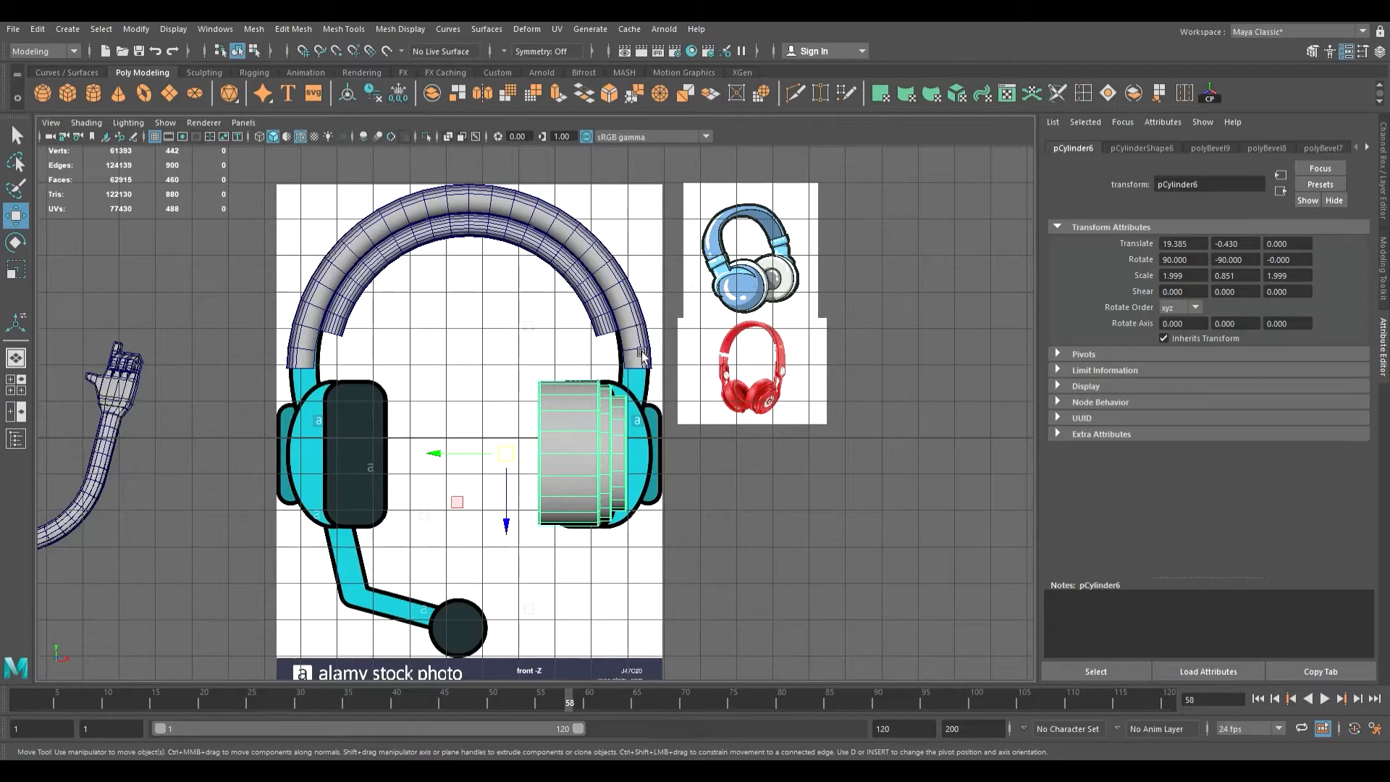
pyautogui.press('space')
pyautogui.press('space')
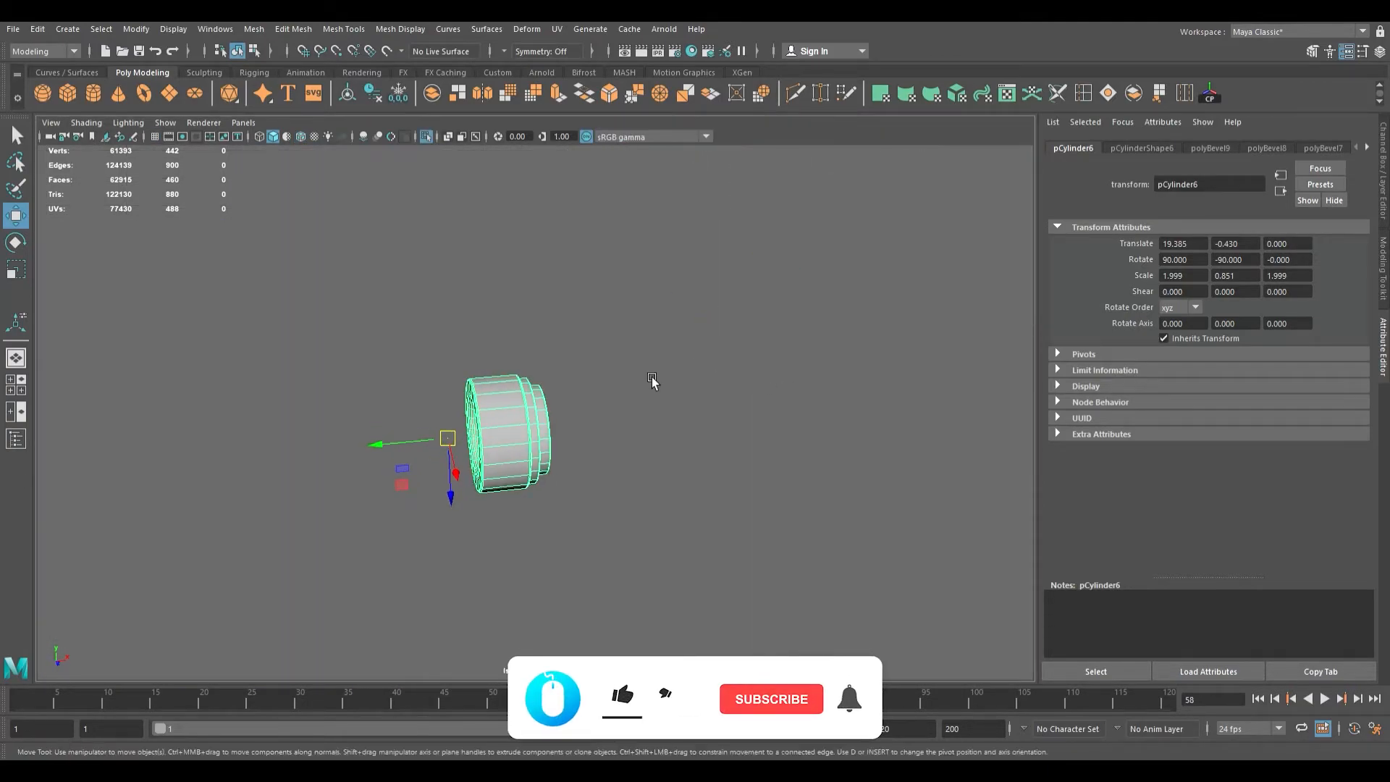
pyautogui.keyDown('alt'); pyautogui.moveTo(652, 381); pyautogui.dragTo(684, 380); pyautogui.keyUp('alt')
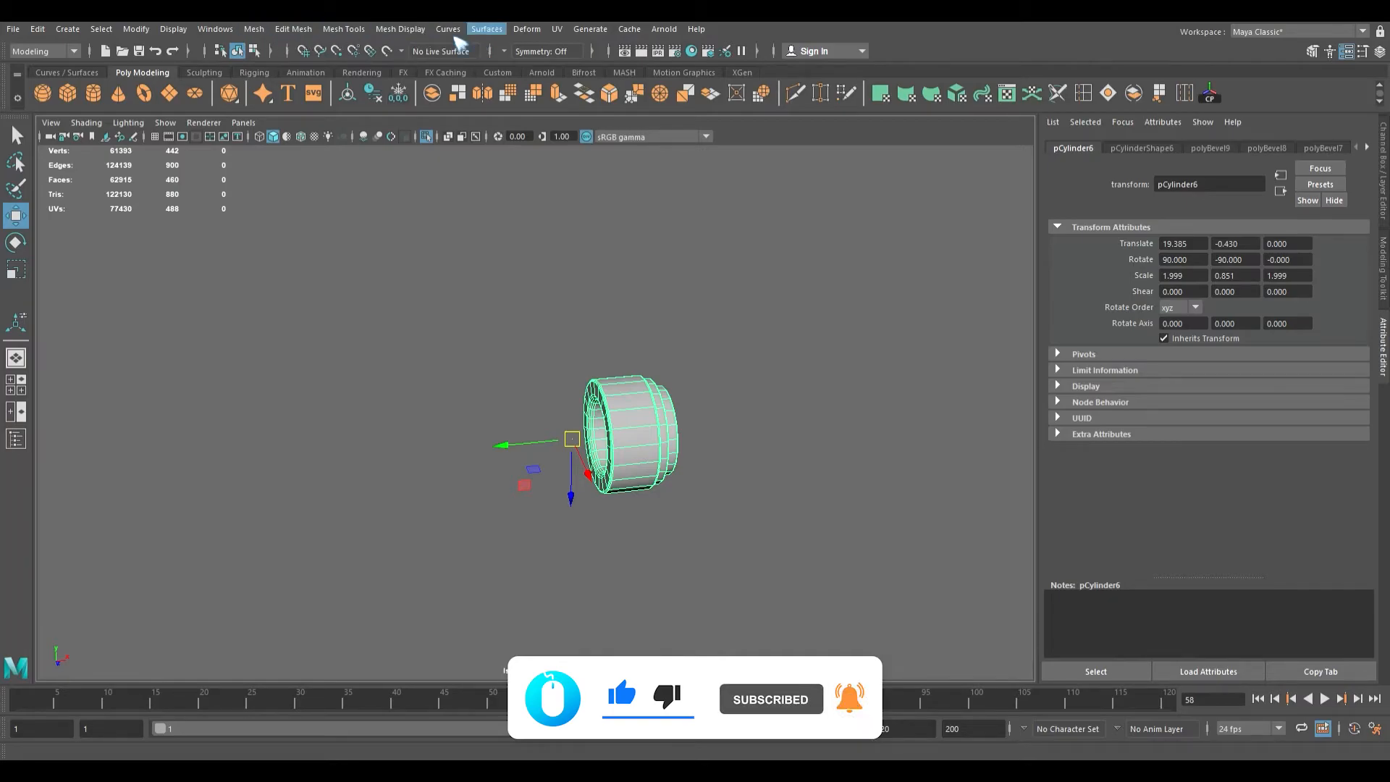
# - Try mirroring the ear cup across the object's X axis, inspect the geometry up close and undo it
pyautogui.click(263, 32)
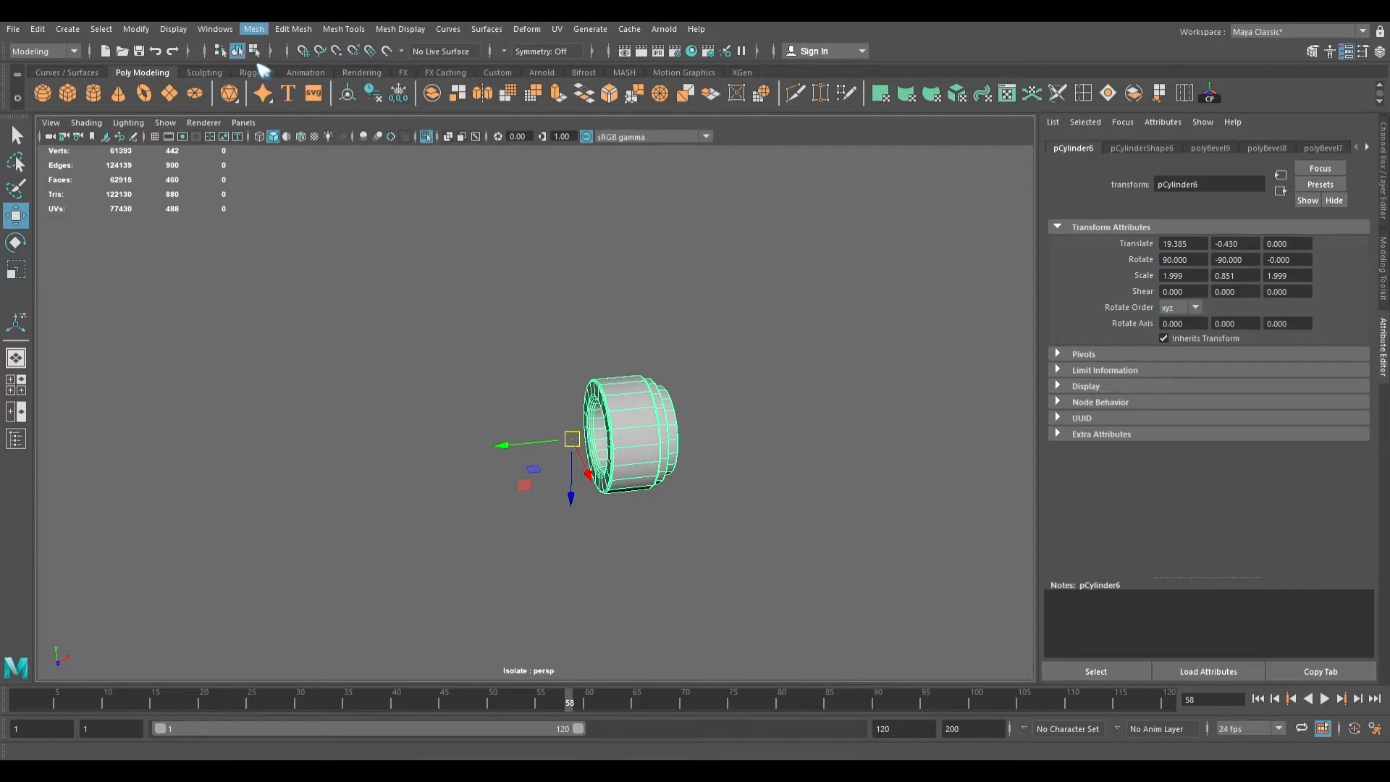
pyautogui.click(360, 221)
pyautogui.keyDown('alt'); pyautogui.moveTo(693, 364); pyautogui.dragTo(664, 382); pyautogui.keyUp('alt')
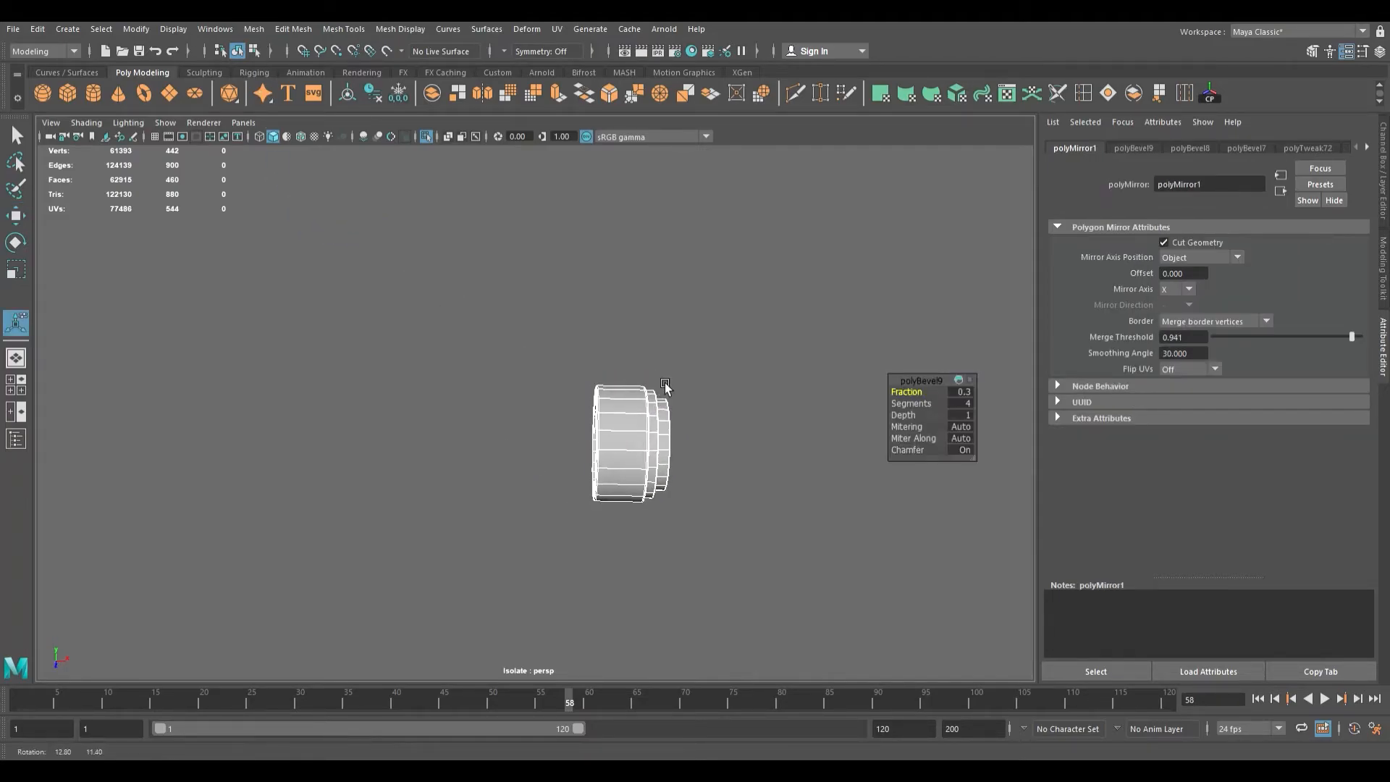
pyautogui.moveTo(916, 408); pyautogui.dragTo(1014, 430)
pyautogui.keyDown('alt'); pyautogui.moveTo(604, 452); pyautogui.dragTo(705, 495); pyautogui.keyUp('alt')
pyautogui.keyDown('alt'); pyautogui.moveTo(705, 495); pyautogui.dragTo(1115, 476, button='right'); pyautogui.keyUp('alt')
pyautogui.keyDown('alt'); pyautogui.moveTo(783, 487); pyautogui.dragTo(707, 486, button='middle'); pyautogui.keyUp('alt')
pyautogui.hotkey('ctrl', 'z')
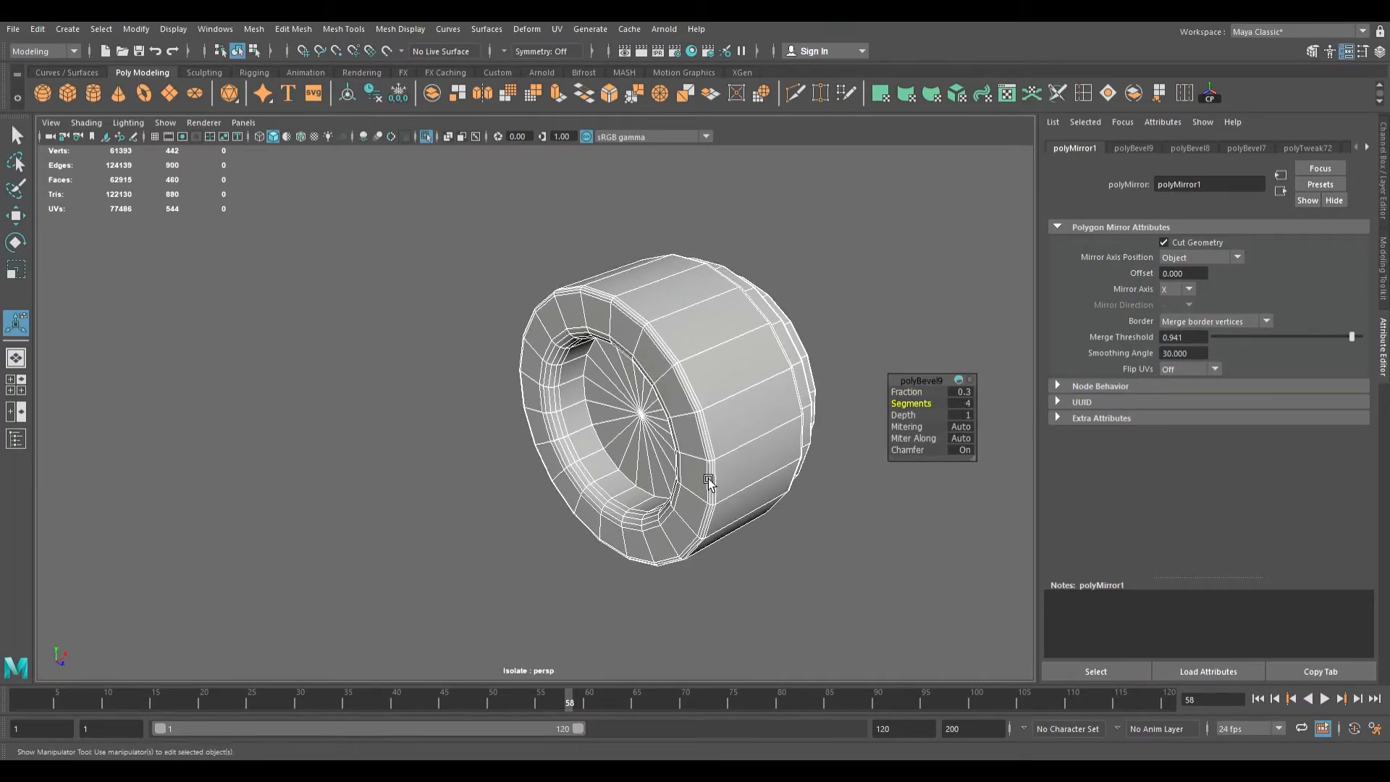
pyautogui.click(709, 481)
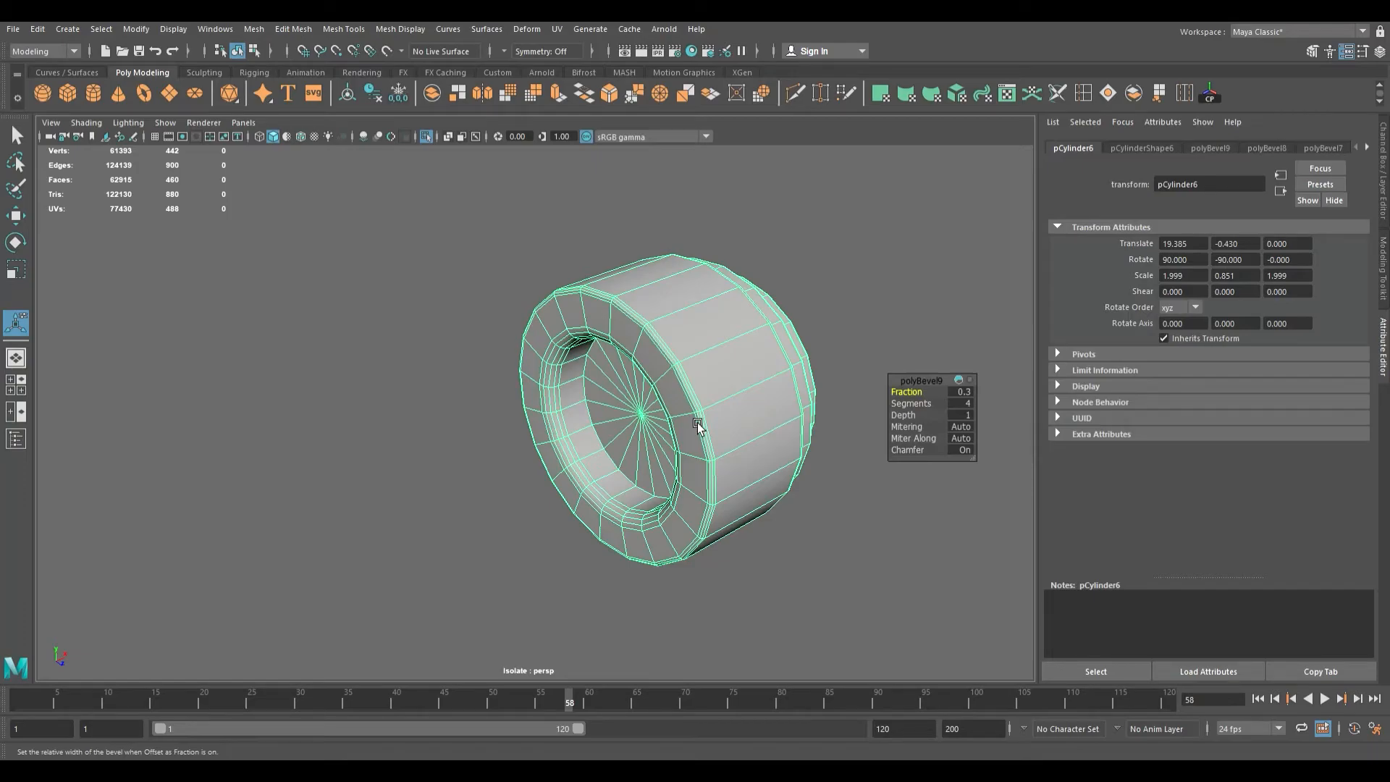
# - Preview the ear cup with smooth mesh display, inspect it deselected, and return it to the unsmoothed display
pyautogui.keyDown('alt'); pyautogui.moveTo(698, 426); pyautogui.dragTo(696, 393); pyautogui.keyUp('alt')
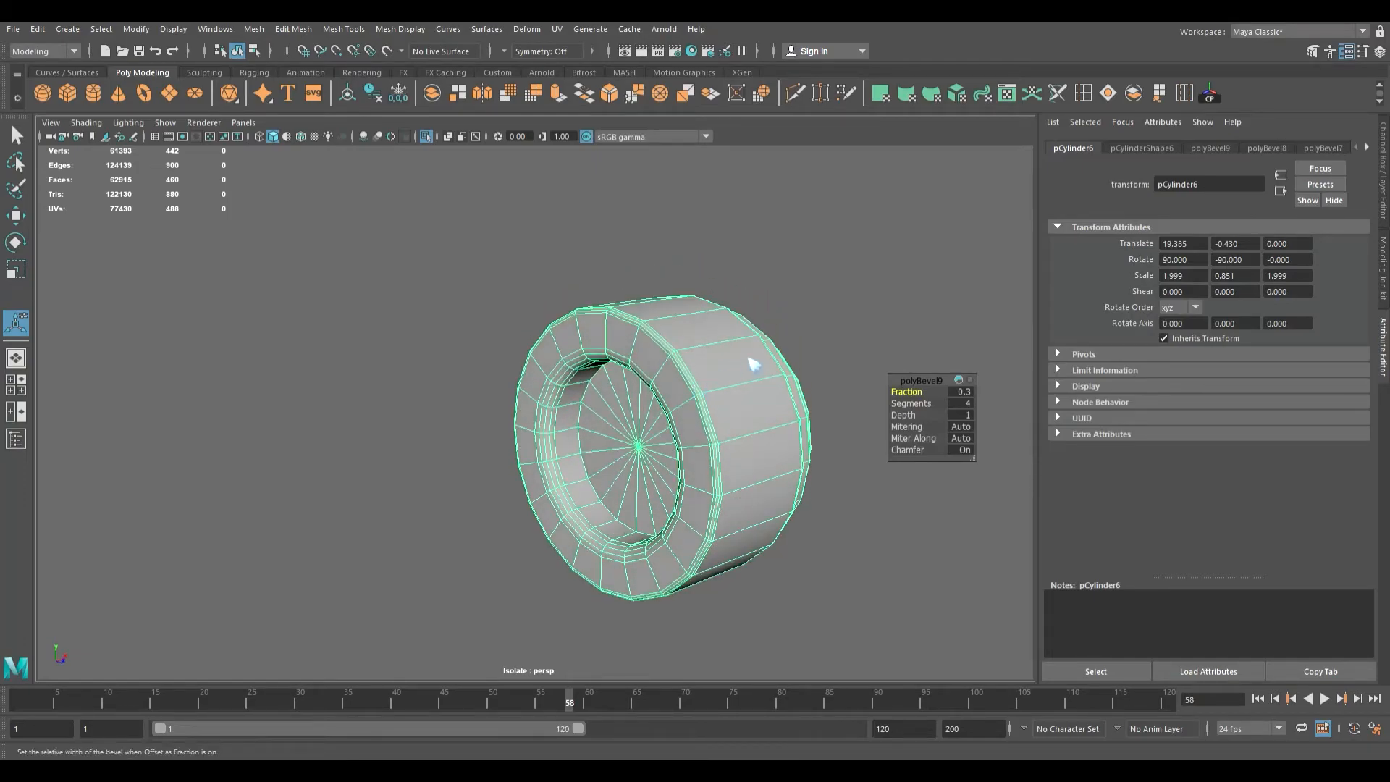
pyautogui.press('q')
pyautogui.click(862, 333)
pyautogui.click(720, 363)
pyautogui.keyDown('alt'); pyautogui.moveTo(730, 362); pyautogui.dragTo(770, 379); pyautogui.keyUp('alt')
pyautogui.click(834, 358)
pyautogui.click(750, 378)
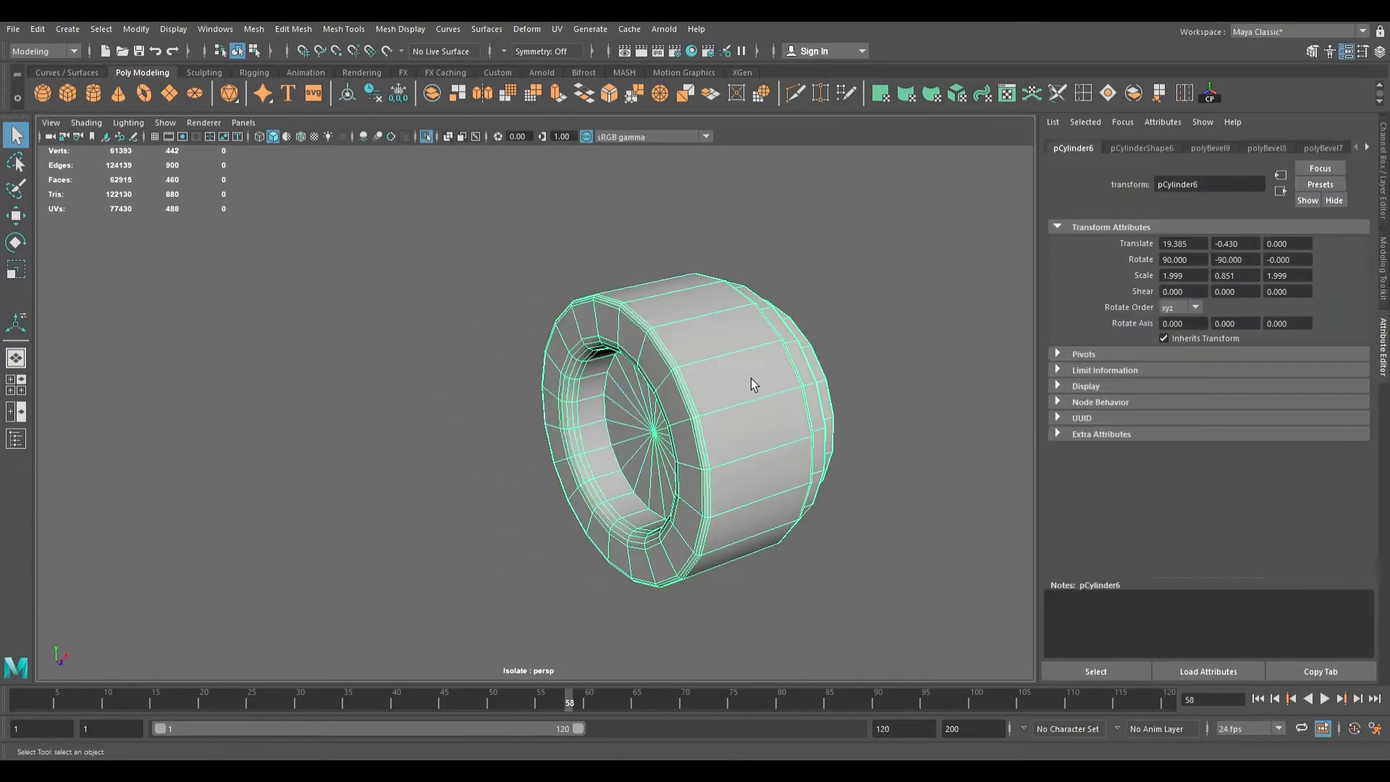
pyautogui.press('3')
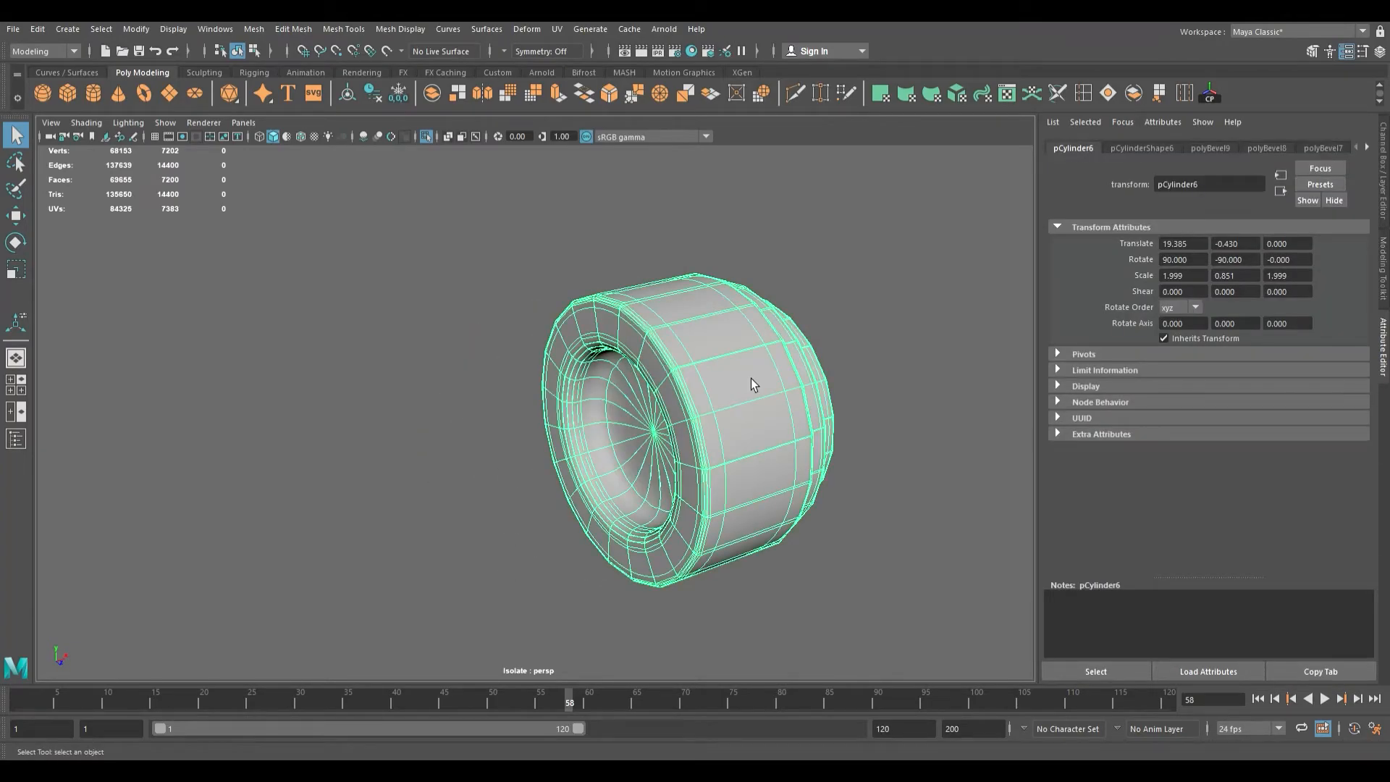
pyautogui.click(897, 314)
pyautogui.moveTo(909, 312)
pyautogui.keyDown('alt'); pyautogui.mouseDown()
pyautogui.moveTo(953, 273)
pyautogui.moveTo(1023, 282)
pyautogui.moveTo(1011, 326)
pyautogui.moveTo(834, 308)
pyautogui.moveTo(823, 276)
pyautogui.moveTo(754, 267)
pyautogui.moveTo(741, 279)
pyautogui.moveTo(815, 297)
pyautogui.moveTo(894, 291)
pyautogui.mouseUp(); pyautogui.keyUp('alt')
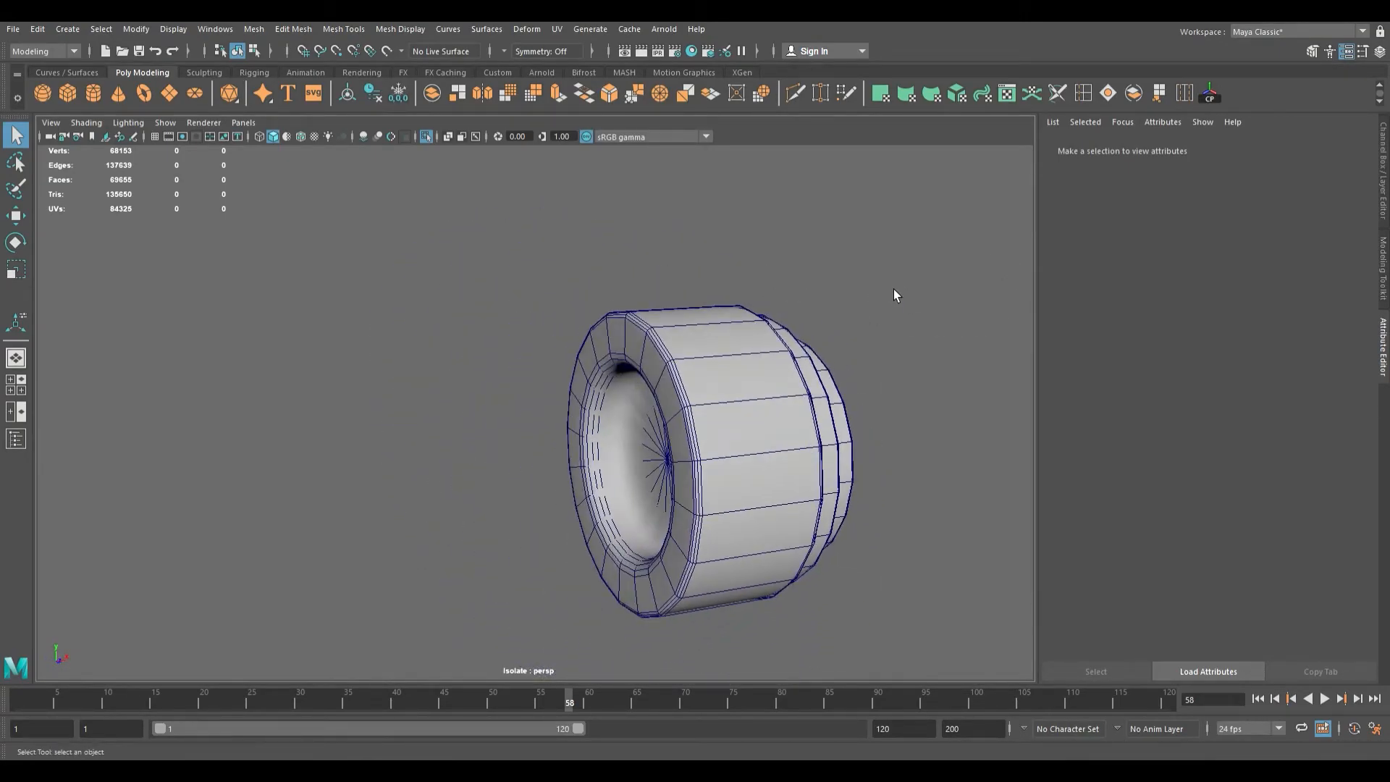
pyautogui.click(737, 388)
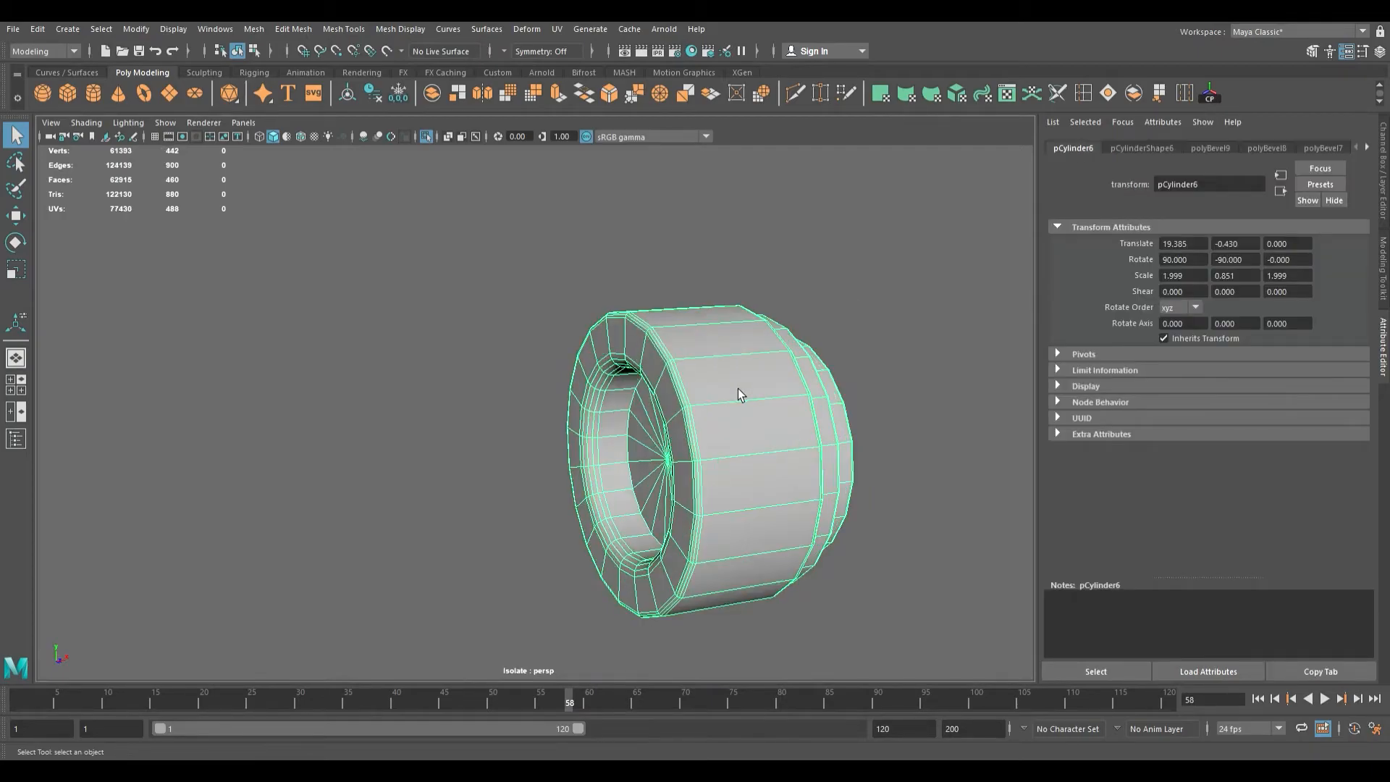
# - Duplicate the ear cup and turn off isolation so the whole headset scene is shown again
pyautogui.keyDown('alt'); pyautogui.moveTo(789, 383); pyautogui.dragTo(767, 404); pyautogui.keyUp('alt')
pyautogui.hotkey('ctrl', 'd')
pyautogui.scroll(2, 723, 407)
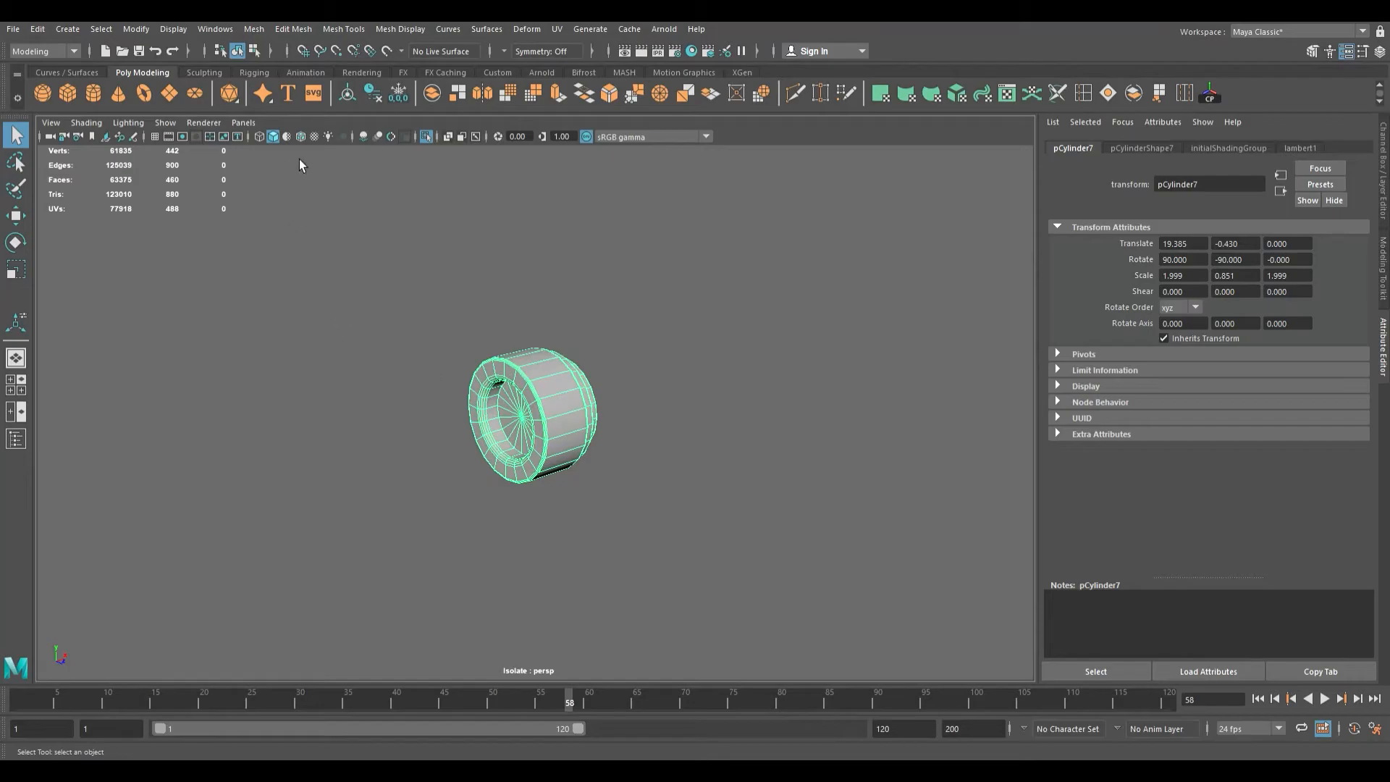
pyautogui.click(428, 136)
pyautogui.keyDown('alt'); pyautogui.moveTo(532, 318); pyautogui.dragTo(528, 371); pyautogui.keyUp('alt')
# - Duplicate the ear cup again, move the copy over to the reference's opposite cup and delete one surplus cup
pyautogui.hotkey('ctrl', 'd')
pyautogui.press('w')
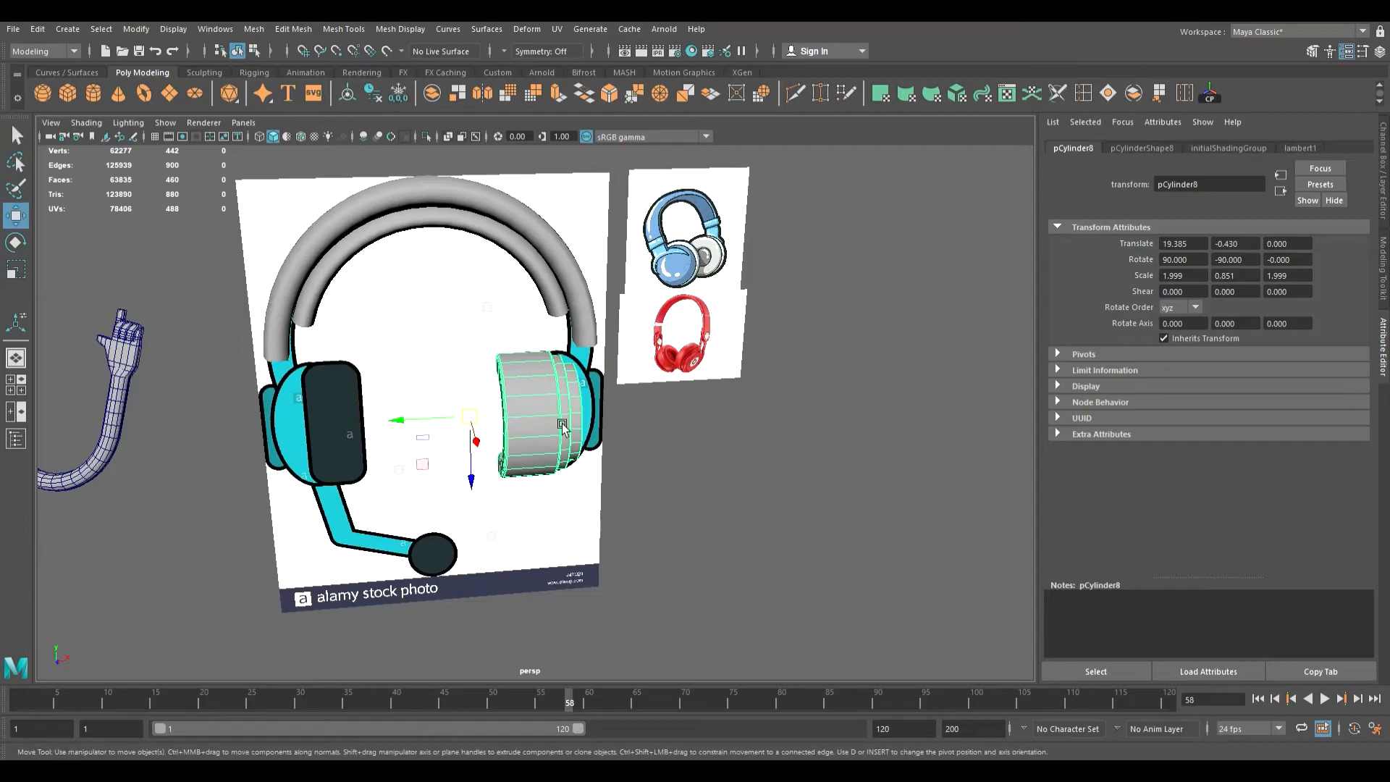
pyautogui.moveTo(454, 427); pyautogui.dragTo(285, 427)
pyautogui.click(575, 414)
pyautogui.moveTo(435, 419); pyautogui.dragTo(340, 445)
pyautogui.press('Delete')
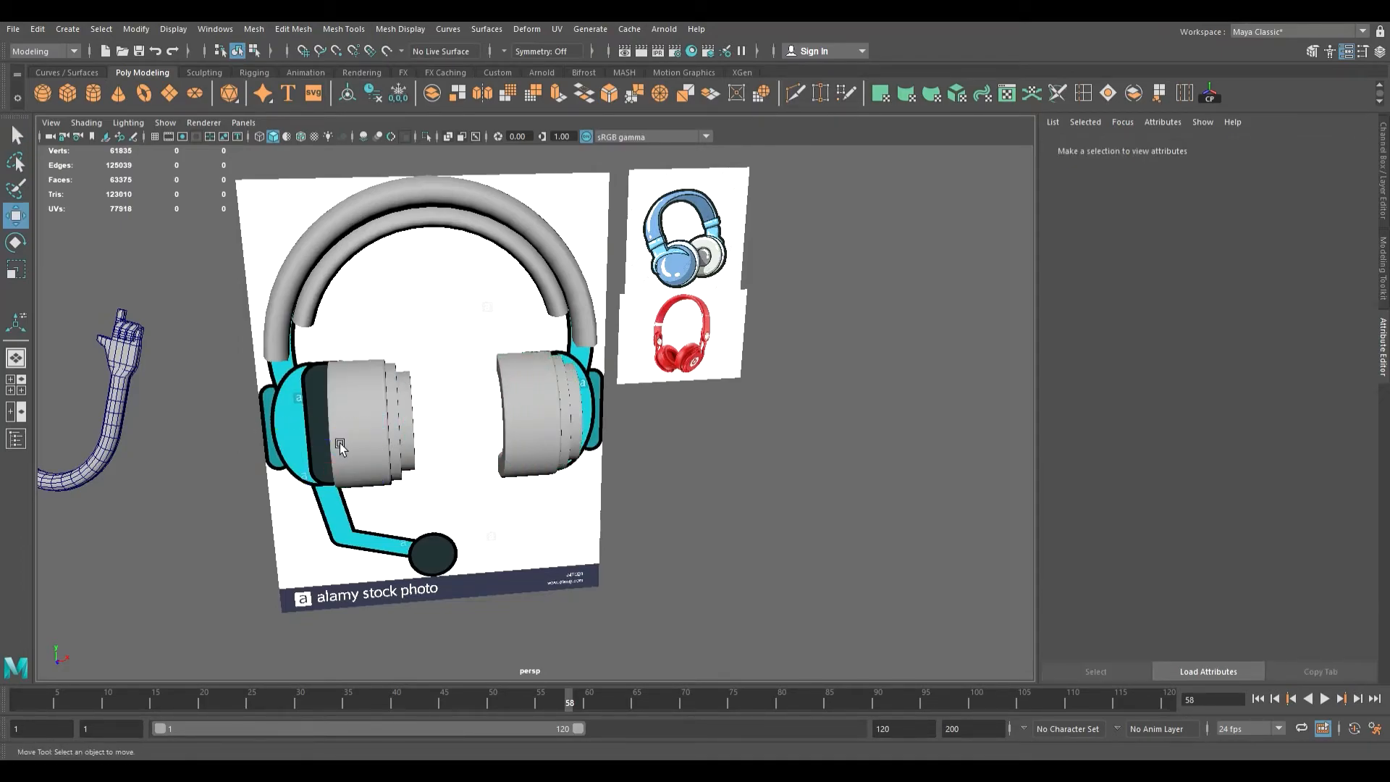
# - Select the copied ear cup on the microphone side for rotation, examine its placement and delete it
pyautogui.click(384, 443)
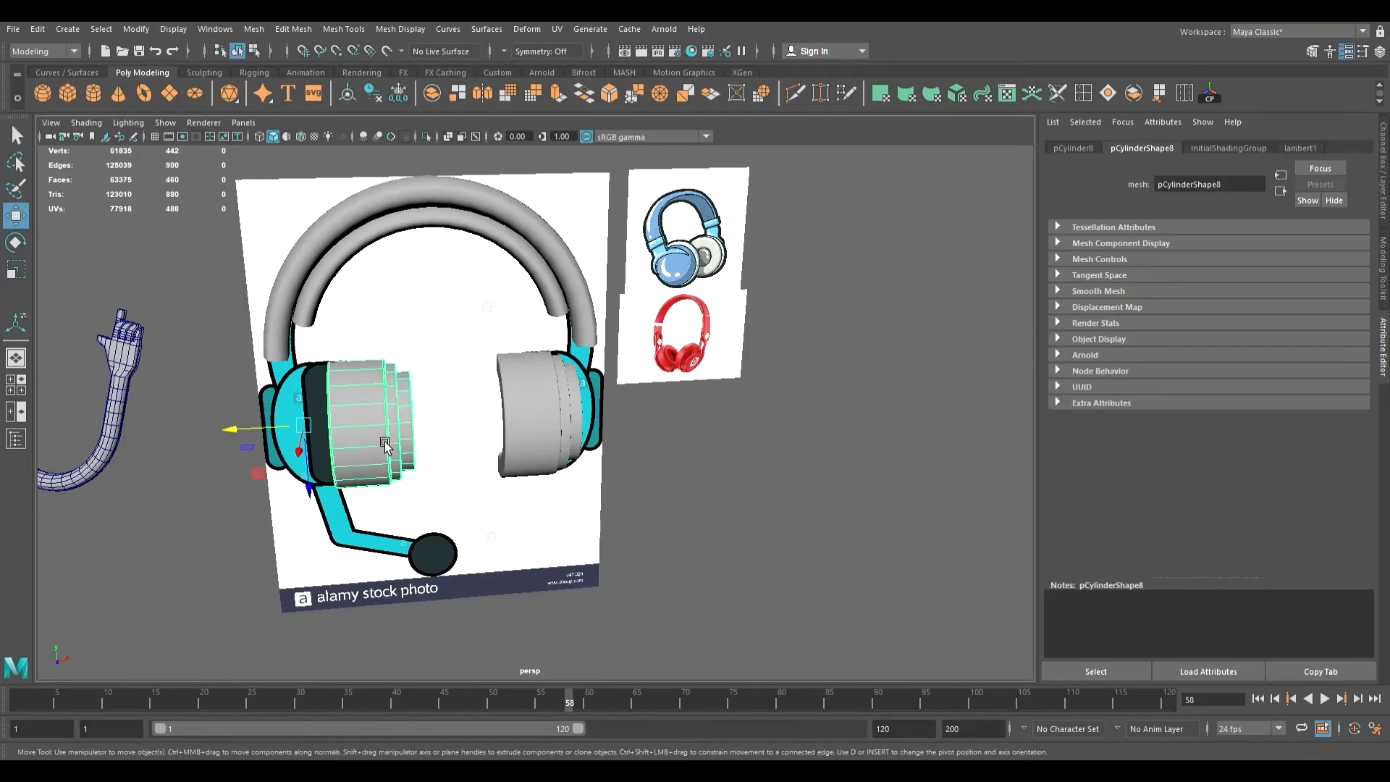
pyautogui.press('e')
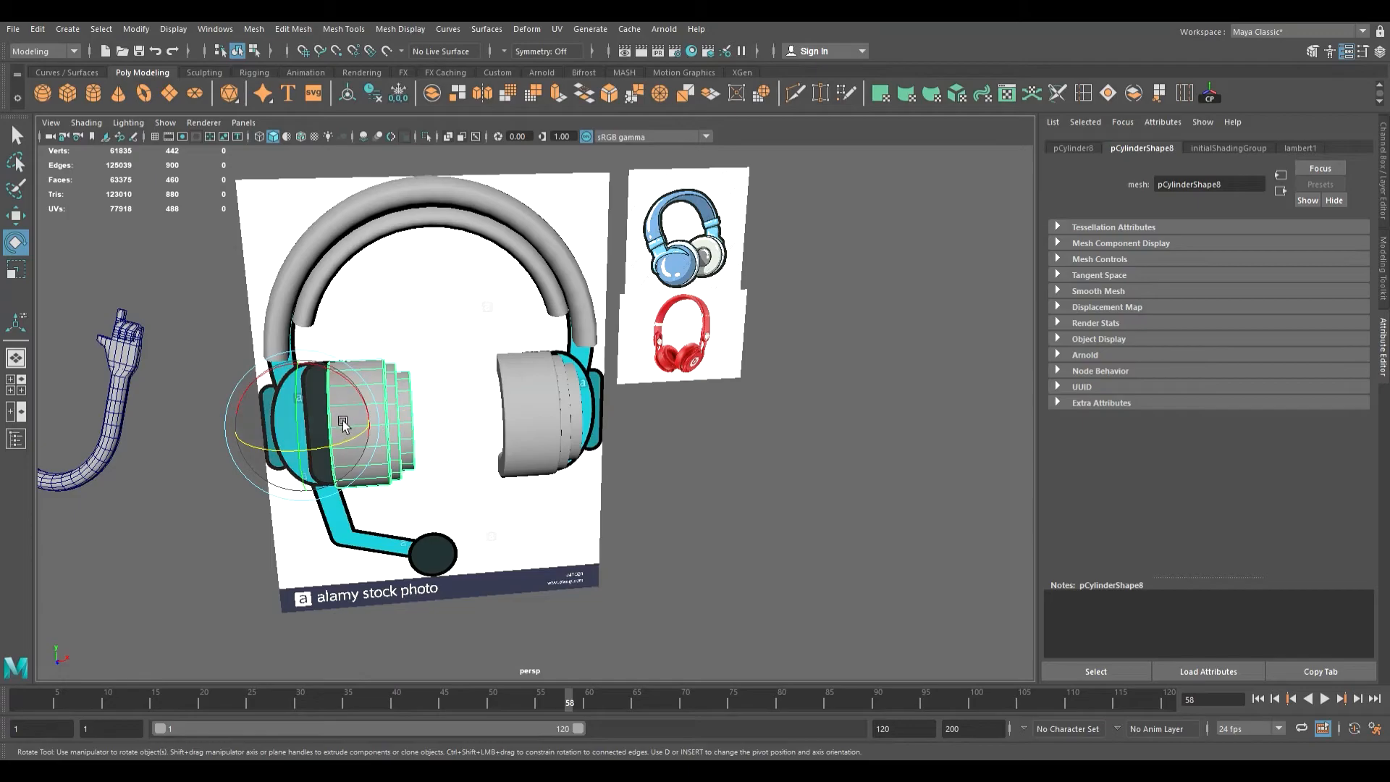
pyautogui.keyDown('alt'); pyautogui.moveTo(379, 443); pyautogui.dragTo(378, 406); pyautogui.keyUp('alt')
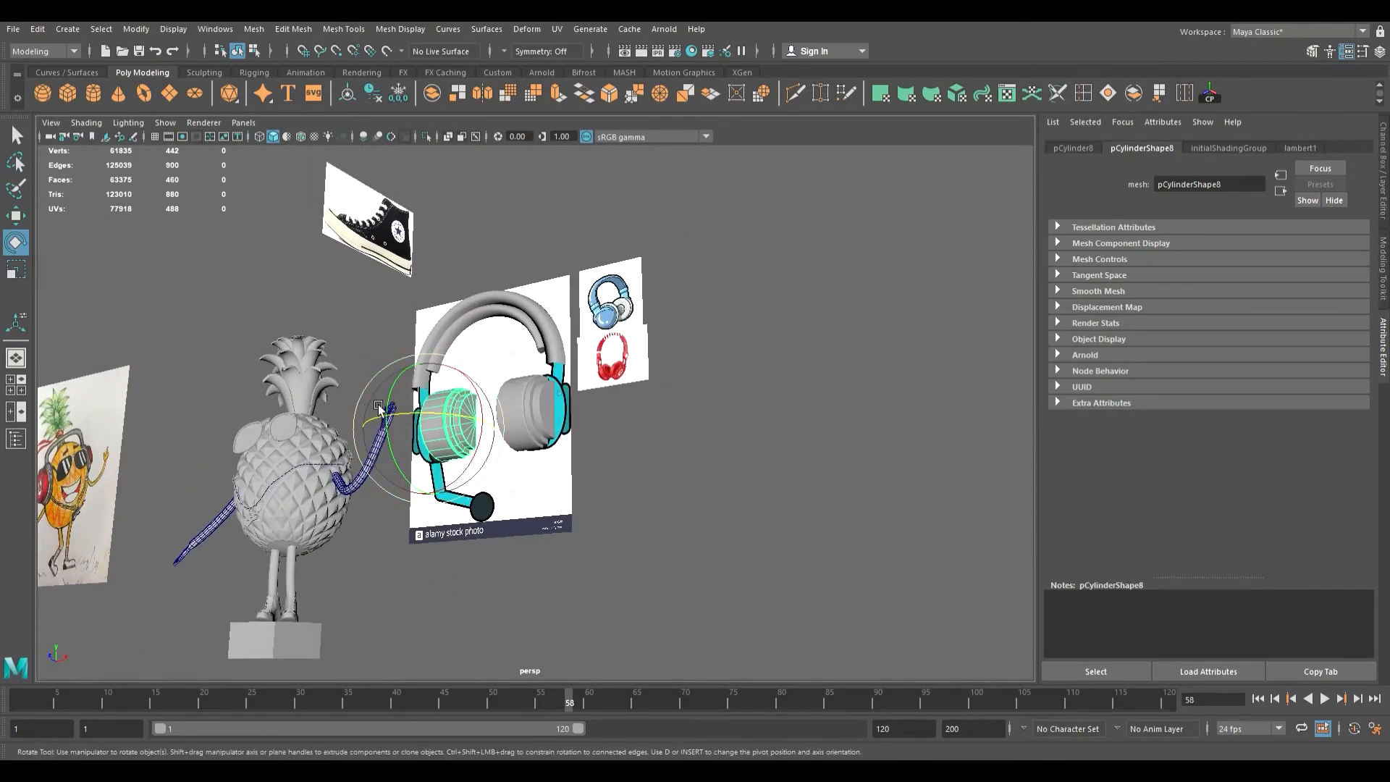
pyautogui.keyDown('alt'); pyautogui.moveTo(379, 406); pyautogui.dragTo(590, 397, button='middle'); pyautogui.keyUp('alt')
pyautogui.keyDown('alt'); pyautogui.moveTo(590, 397); pyautogui.dragTo(738, 445, button='right'); pyautogui.keyUp('alt')
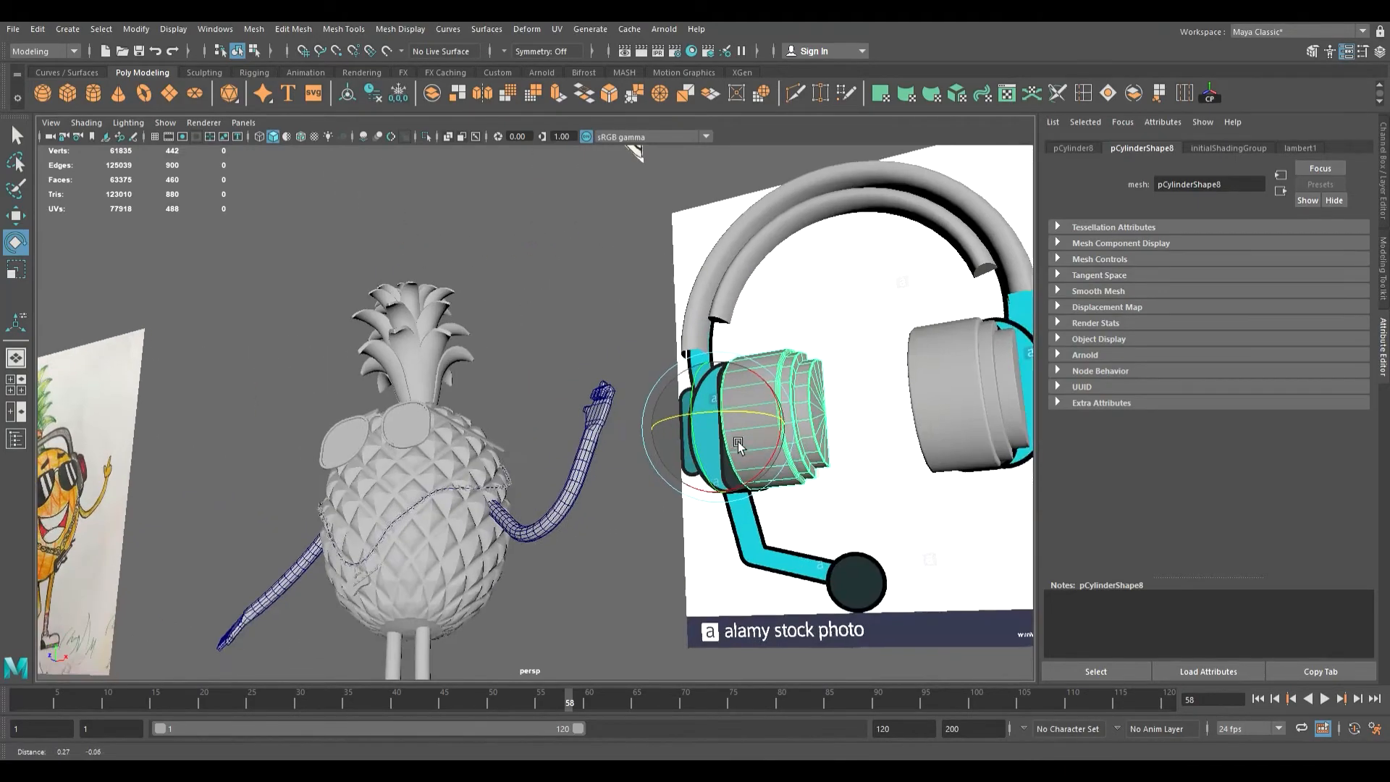
pyautogui.keyDown('alt'); pyautogui.moveTo(739, 445); pyautogui.dragTo(493, 437, button='middle'); pyautogui.keyUp('alt')
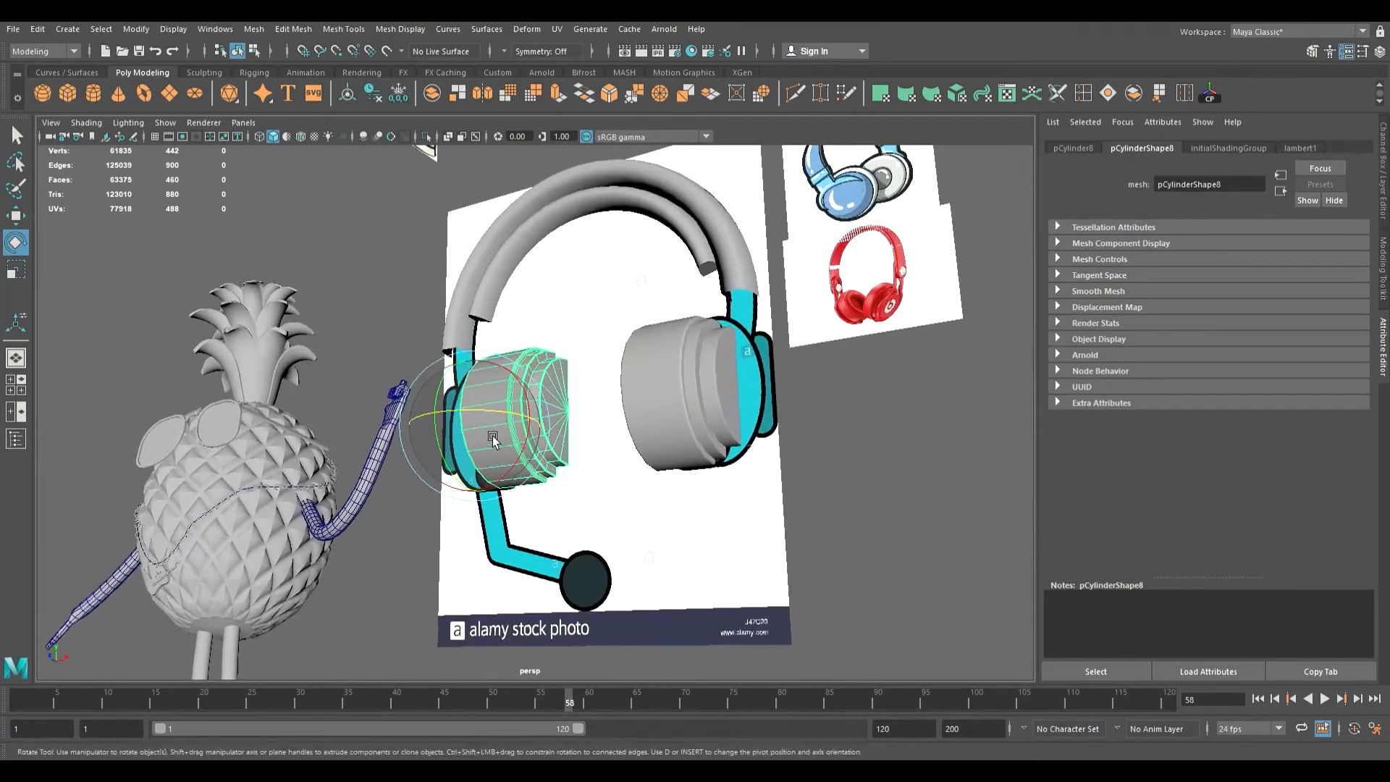
pyautogui.moveTo(493, 437); pyautogui.dragTo(555, 432)
pyautogui.press('Delete')
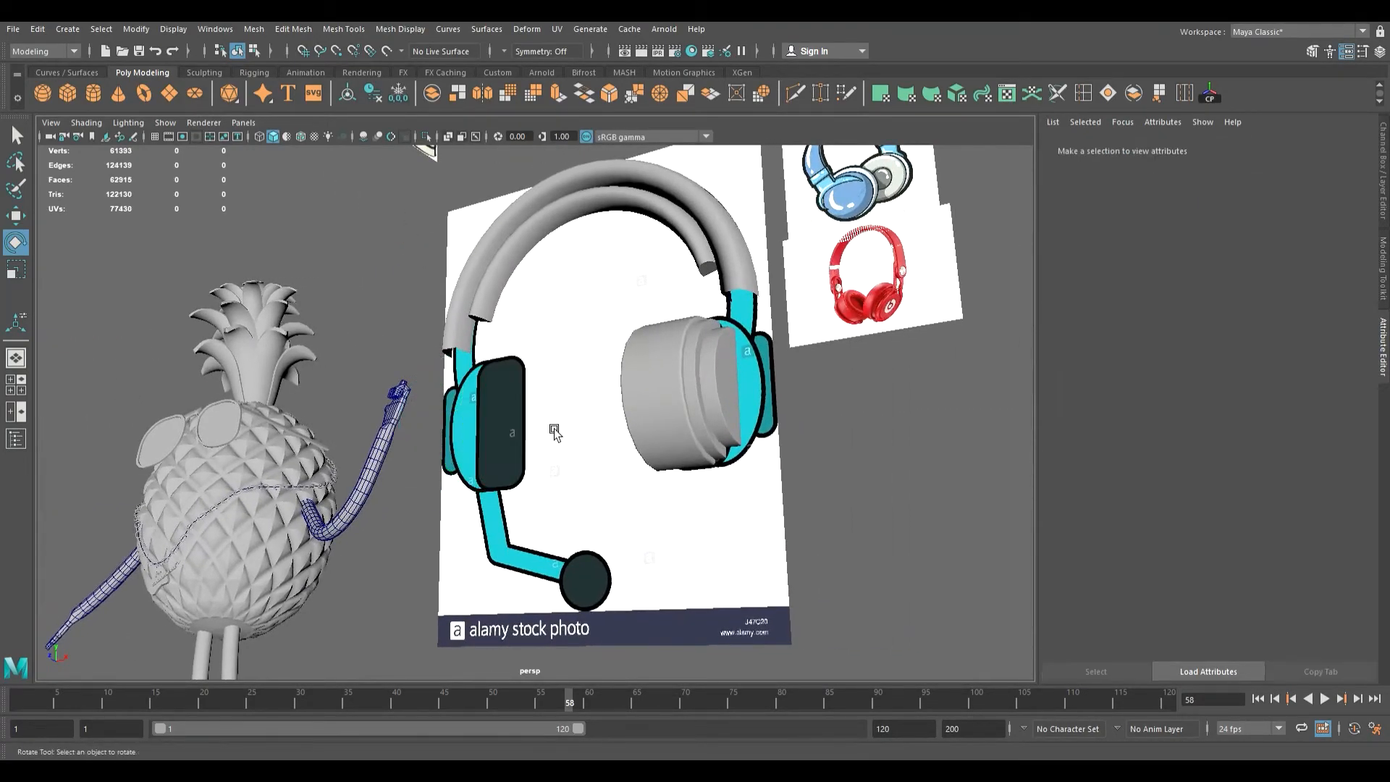
# - Centre the remaining ear cup's pivot and narrow the cup along its axis to a scale of about 0.56
pyautogui.click(704, 382)
pyautogui.keyDown('alt'); pyautogui.moveTo(722, 435); pyautogui.dragTo(786, 451); pyautogui.keyUp('alt')
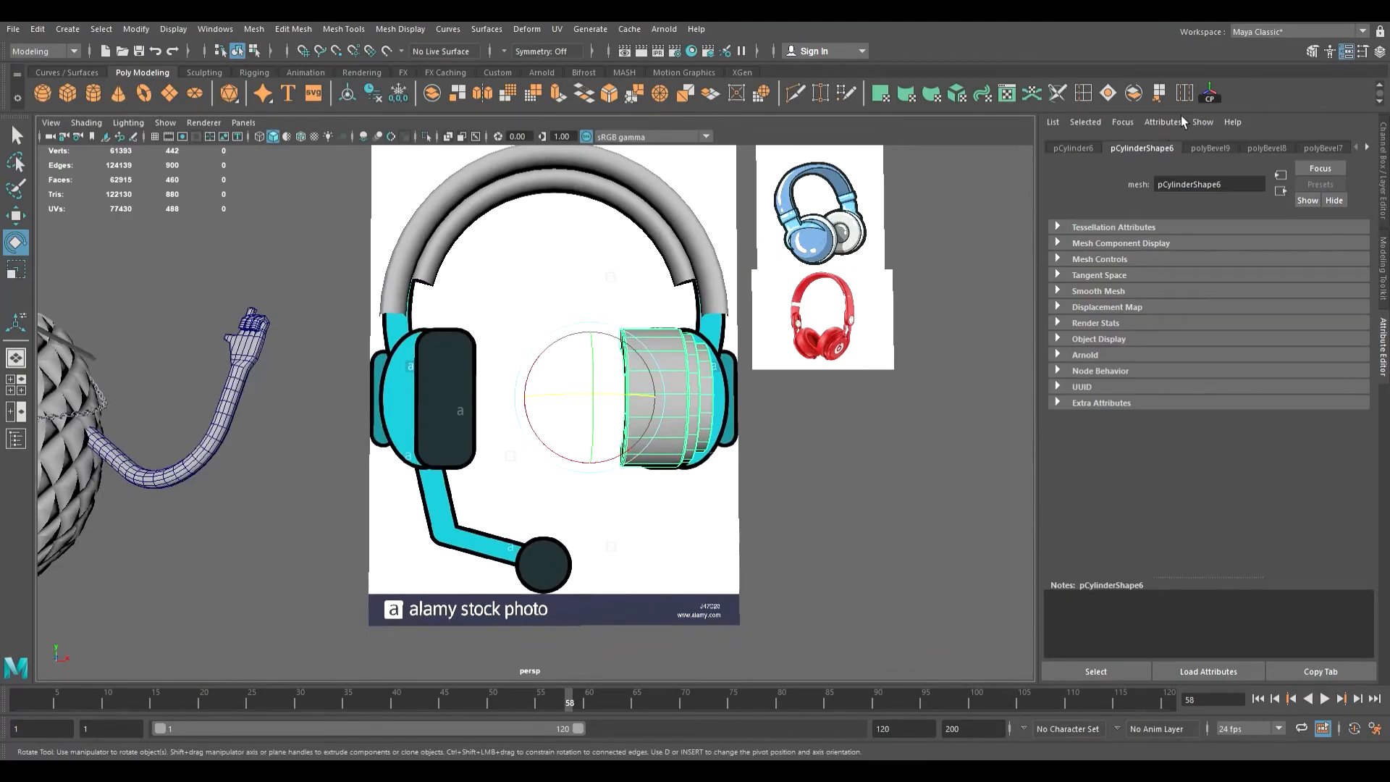
pyautogui.click(1214, 98)
pyautogui.keyDown('alt'); pyautogui.moveTo(745, 362); pyautogui.dragTo(622, 379, button='middle'); pyautogui.keyUp('alt')
pyautogui.keyDown('alt'); pyautogui.moveTo(622, 380); pyautogui.dragTo(700, 373, button='right'); pyautogui.keyUp('alt')
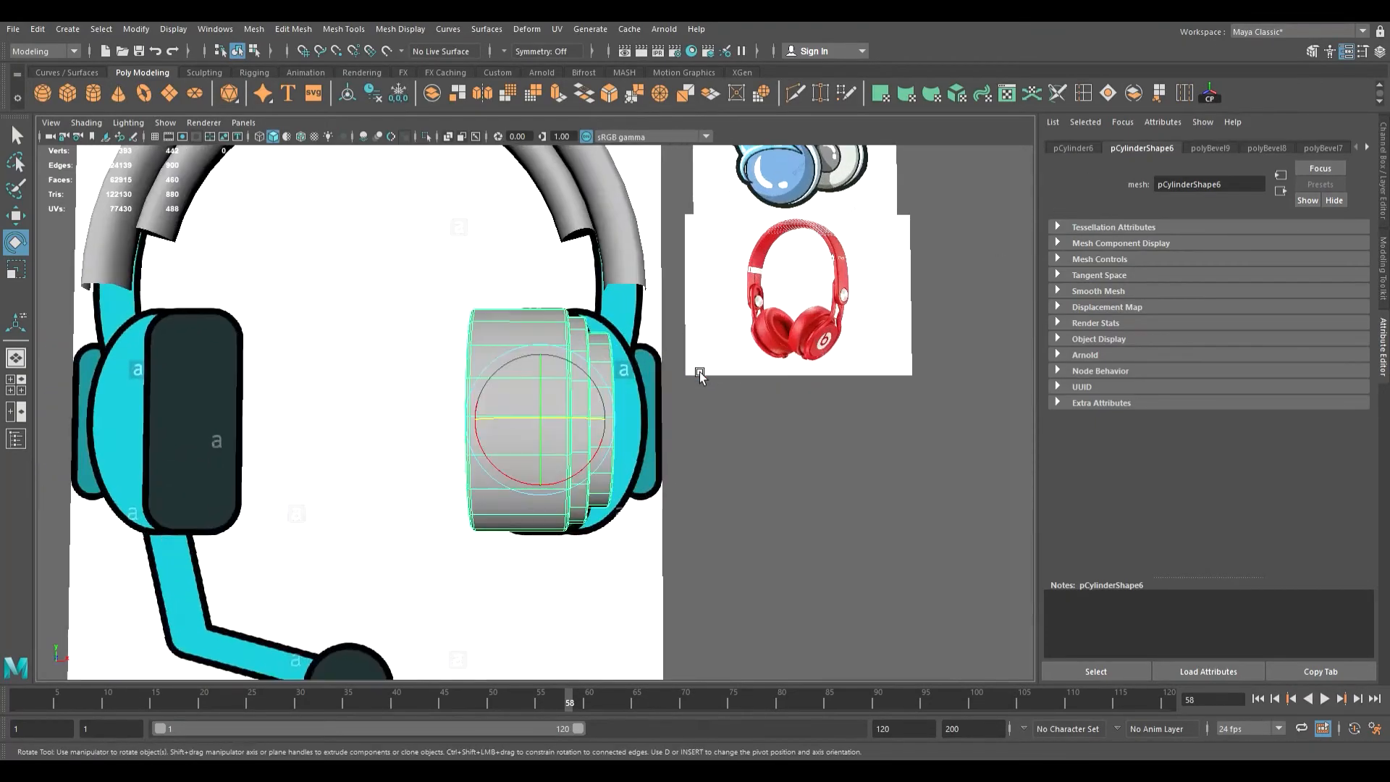
pyautogui.press('r')
pyautogui.moveTo(487, 424); pyautogui.dragTo(642, 435)
pyautogui.scroll(-5, 625, 489)
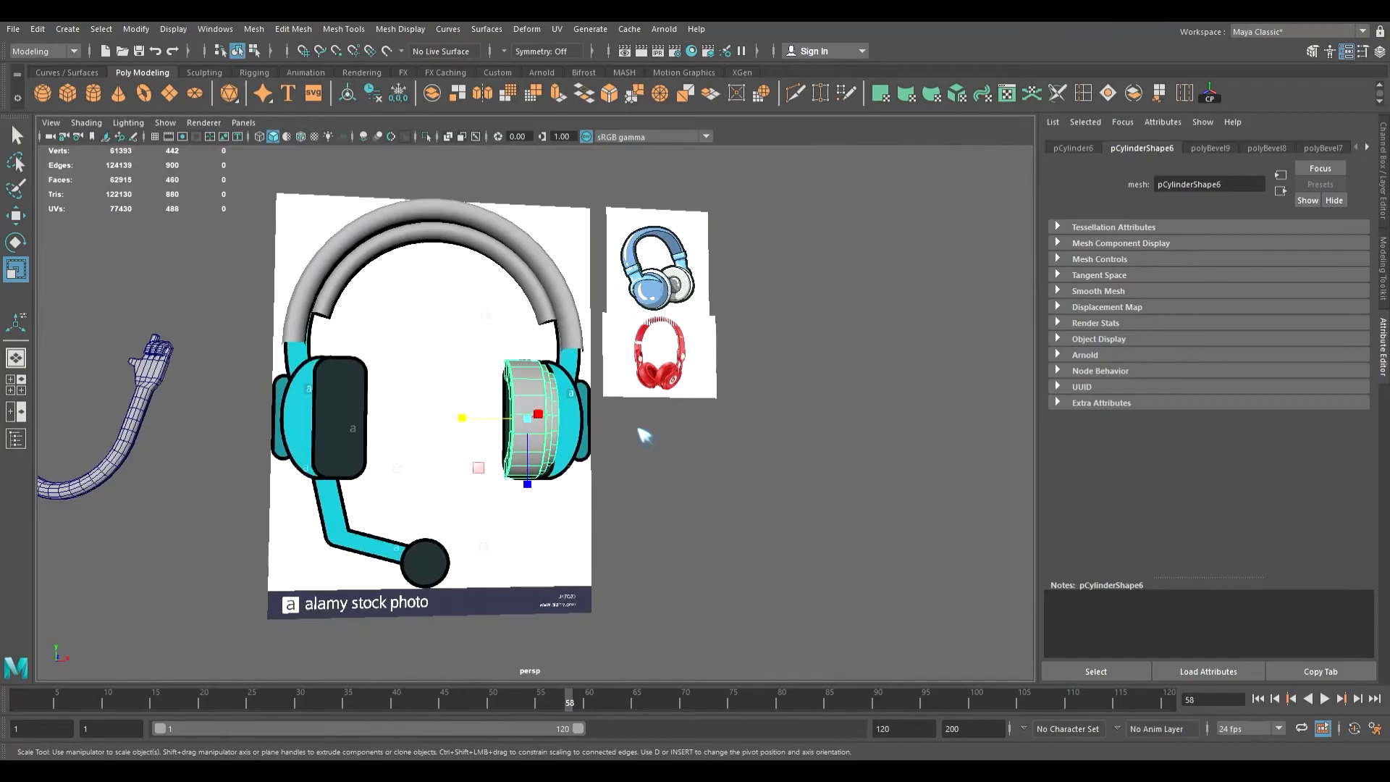
# - In the front view, shift the ear cup outward, duplicate it and move the copy onto the microphone-side cup at about X 12.79
pyautogui.press('space')
pyautogui.press('space')
pyautogui.scroll(3, 372, 574)
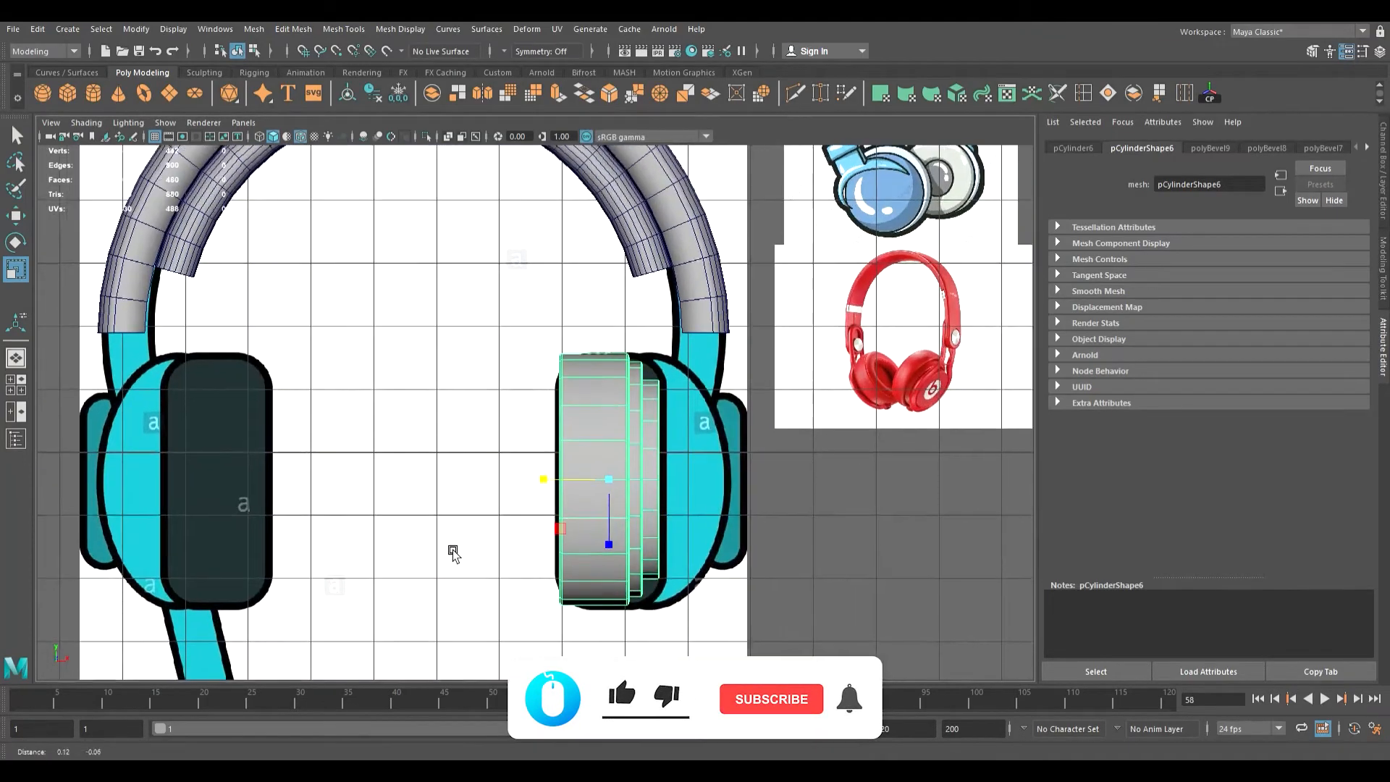
pyautogui.keyDown('alt'); pyautogui.moveTo(449, 552); pyautogui.dragTo(396, 535, button='middle'); pyautogui.keyUp('alt')
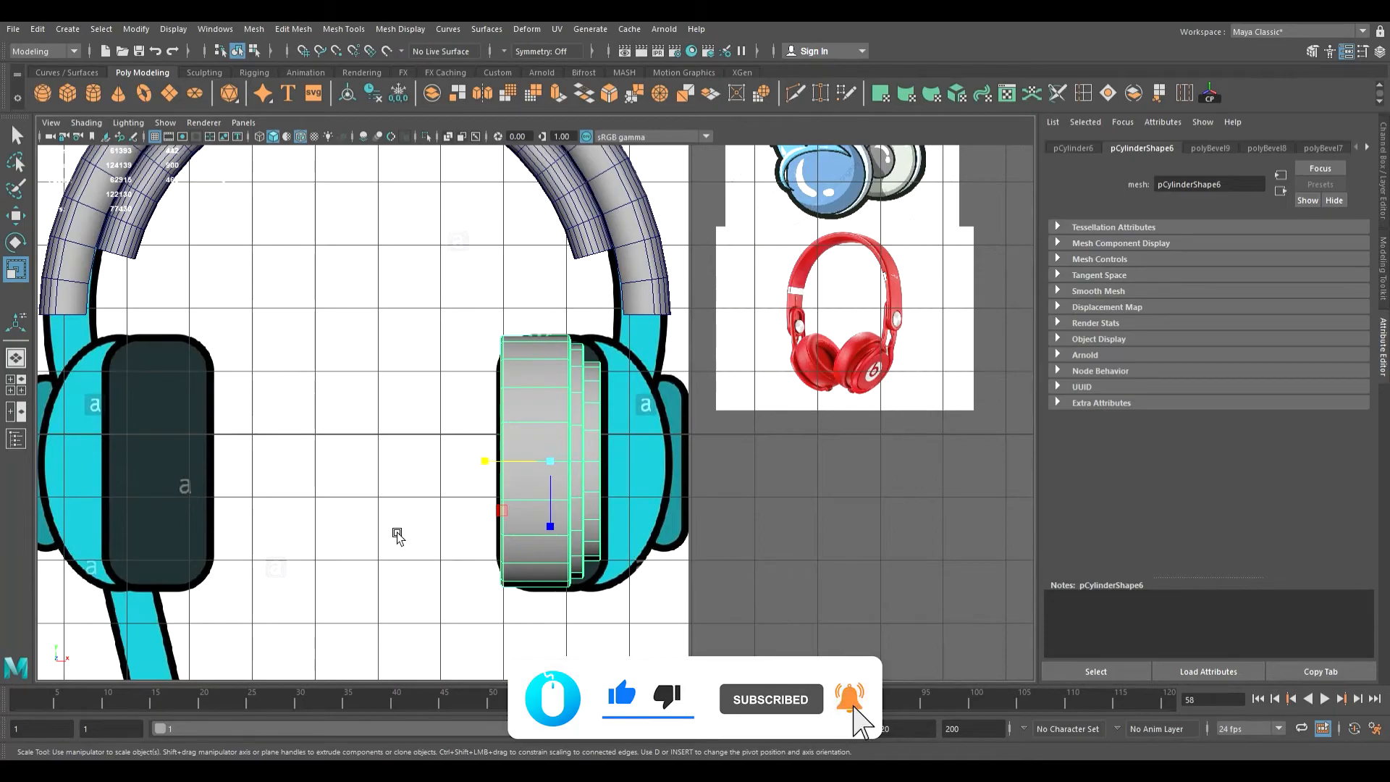
pyautogui.press('w')
pyautogui.moveTo(502, 462); pyautogui.dragTo(85, 532)
pyautogui.hotkey('ctrl', 'd')
pyautogui.keyDown('alt'); pyautogui.moveTo(272, 521); pyautogui.dragTo(446, 520, button='middle'); pyautogui.keyUp('alt')
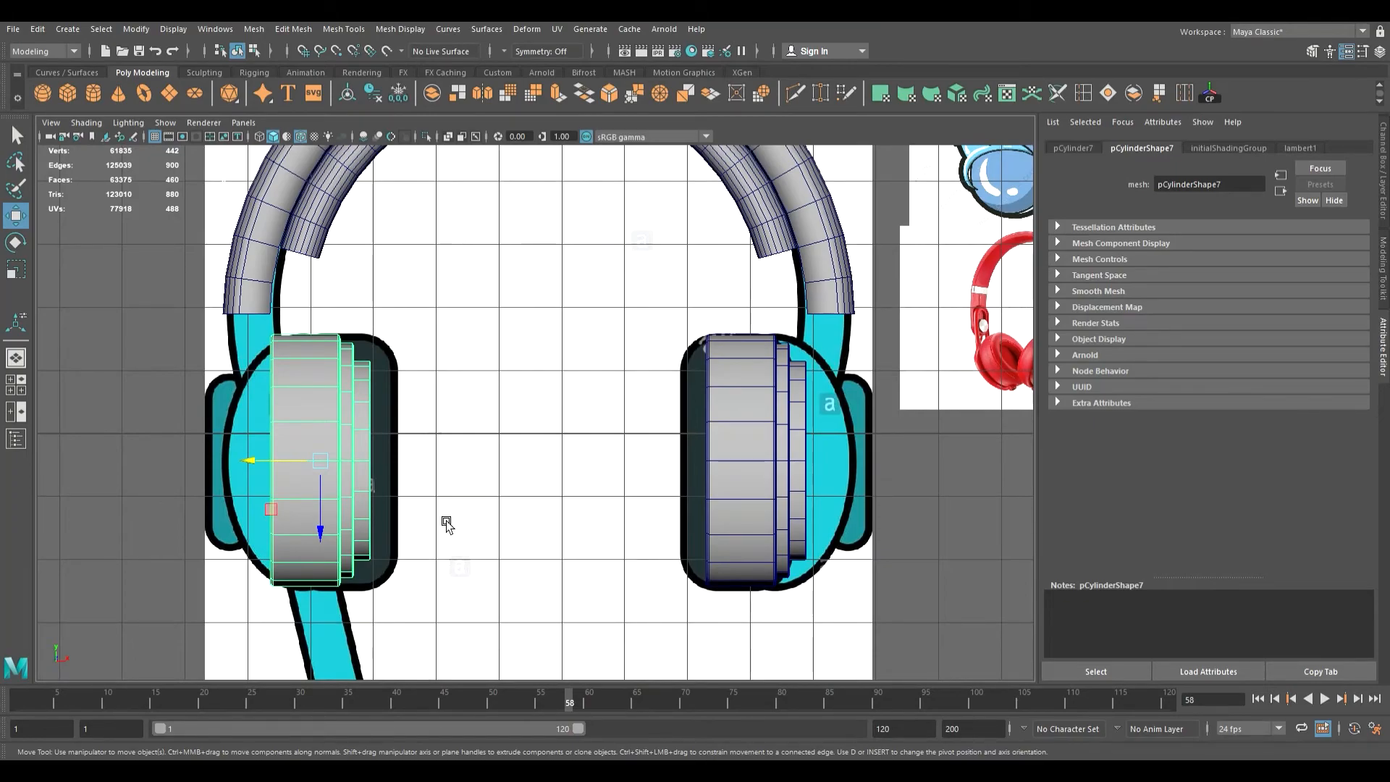
# - Rotate the copied ear cup to face the opposite way, setting its Y rotation to exactly 90 degrees
pyautogui.press('e')
pyautogui.moveTo(318, 464); pyautogui.dragTo(384, 465)
pyautogui.click(1078, 148)
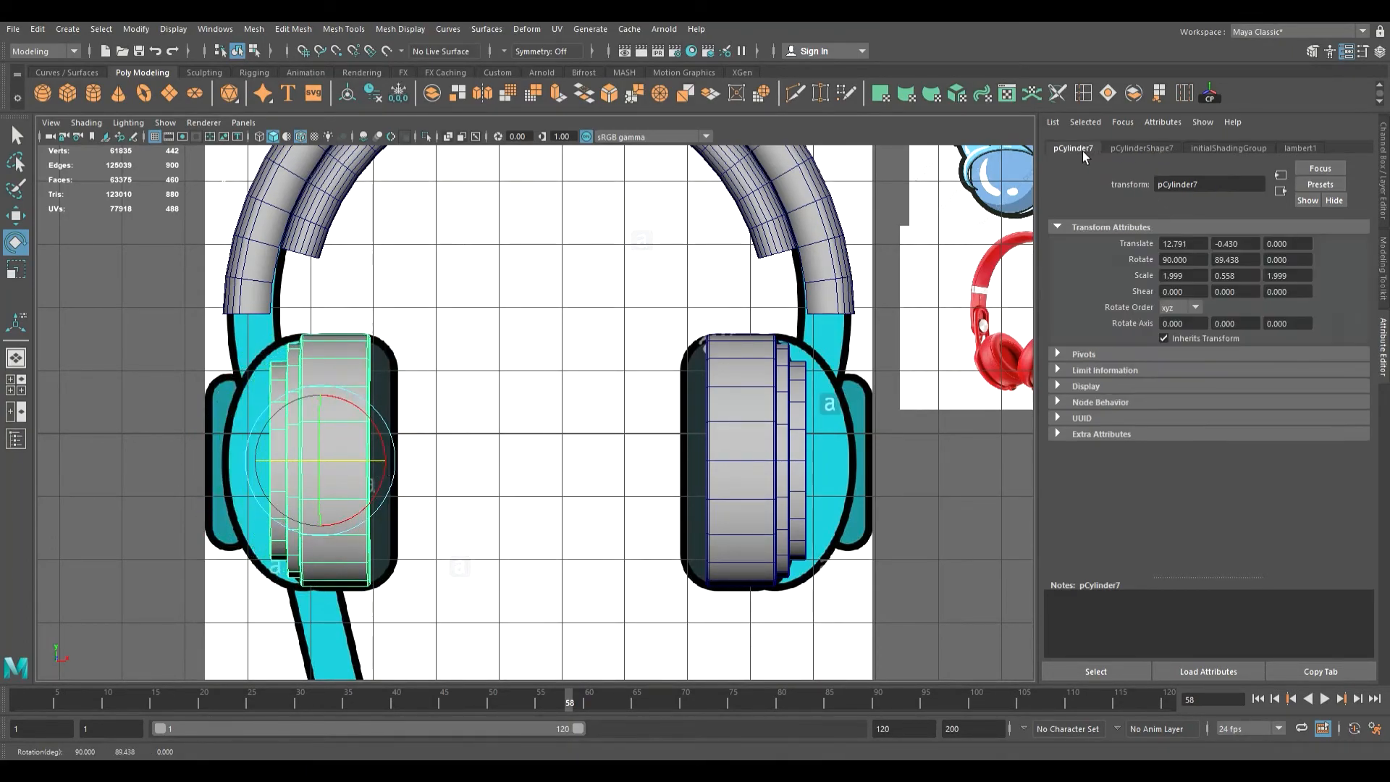
pyautogui.doubleClick(1246, 260)
pyautogui.write('90')
pyautogui.press('Return')
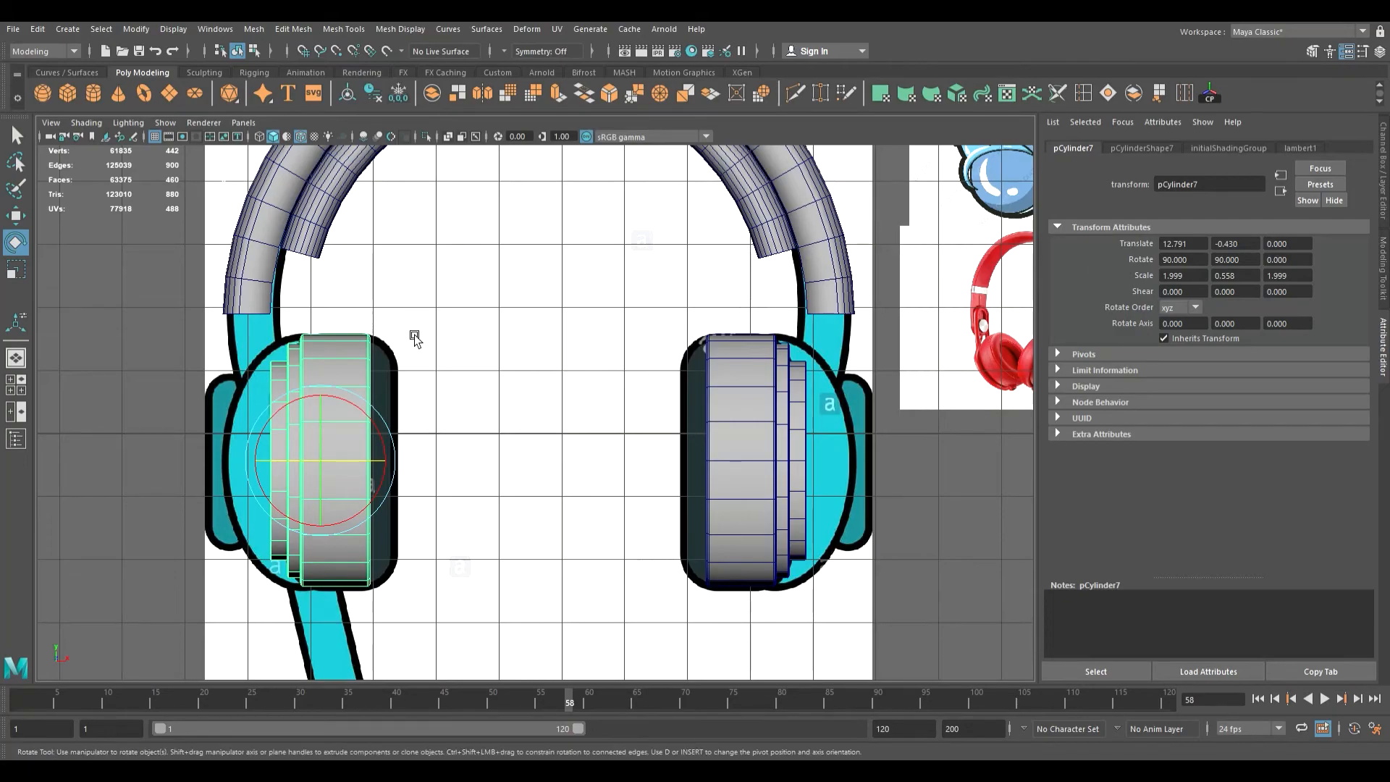
# - Examine both ear cups against the headset reference and the pineapple character in the front view
pyautogui.scroll(1, 414, 334)
pyautogui.keyDown('alt'); pyautogui.moveTo(314, 333); pyautogui.dragTo(411, 333, button='middle'); pyautogui.keyUp('alt')
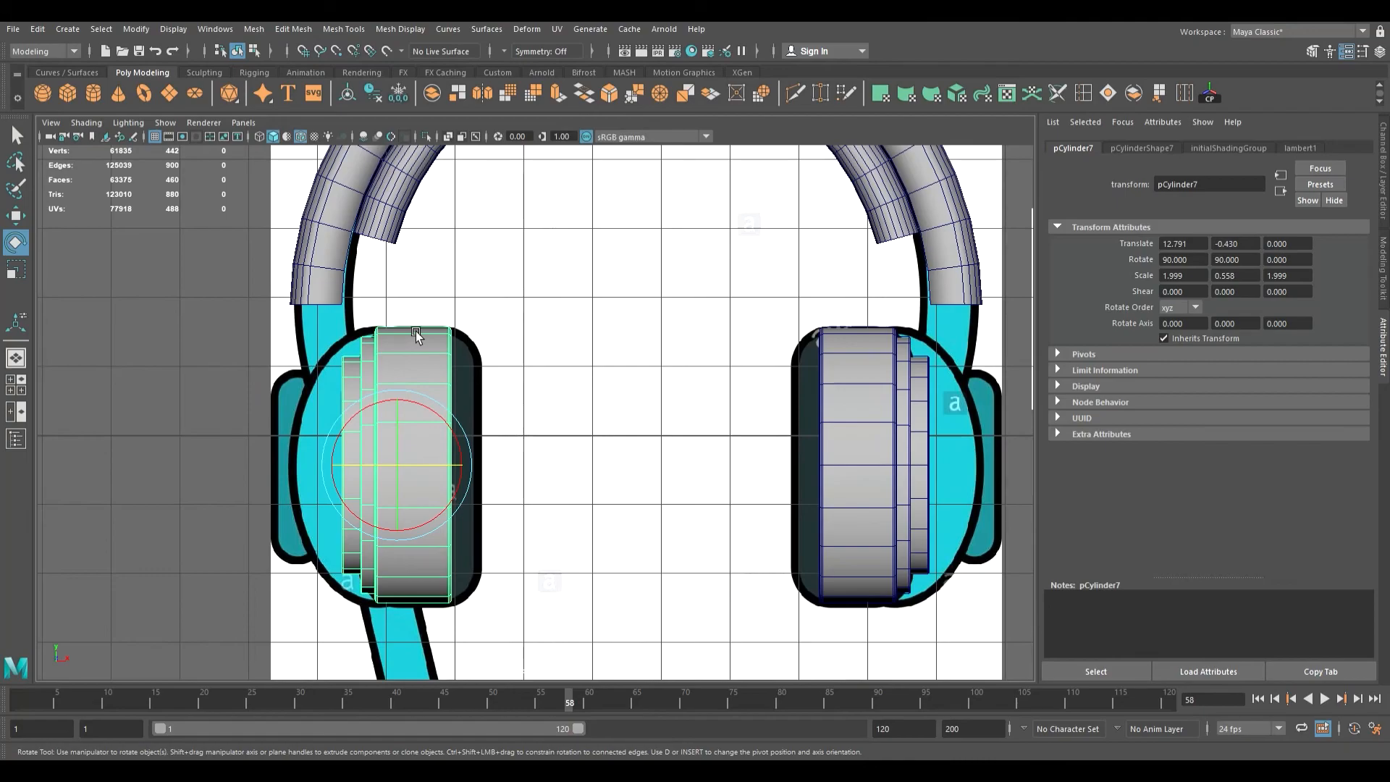
pyautogui.scroll(-5, 411, 335)
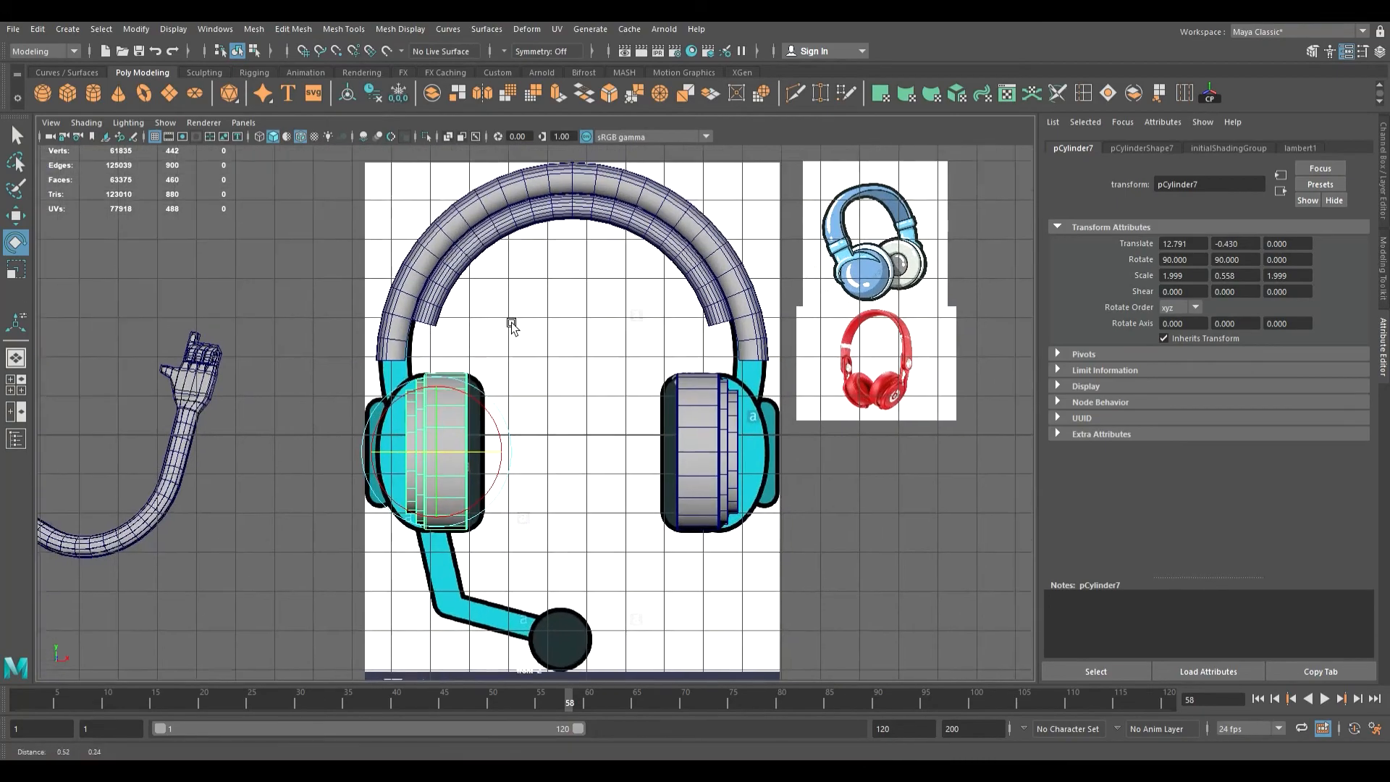
pyautogui.keyDown('alt'); pyautogui.moveTo(506, 310); pyautogui.dragTo(389, 397, button='middle'); pyautogui.keyUp('alt')
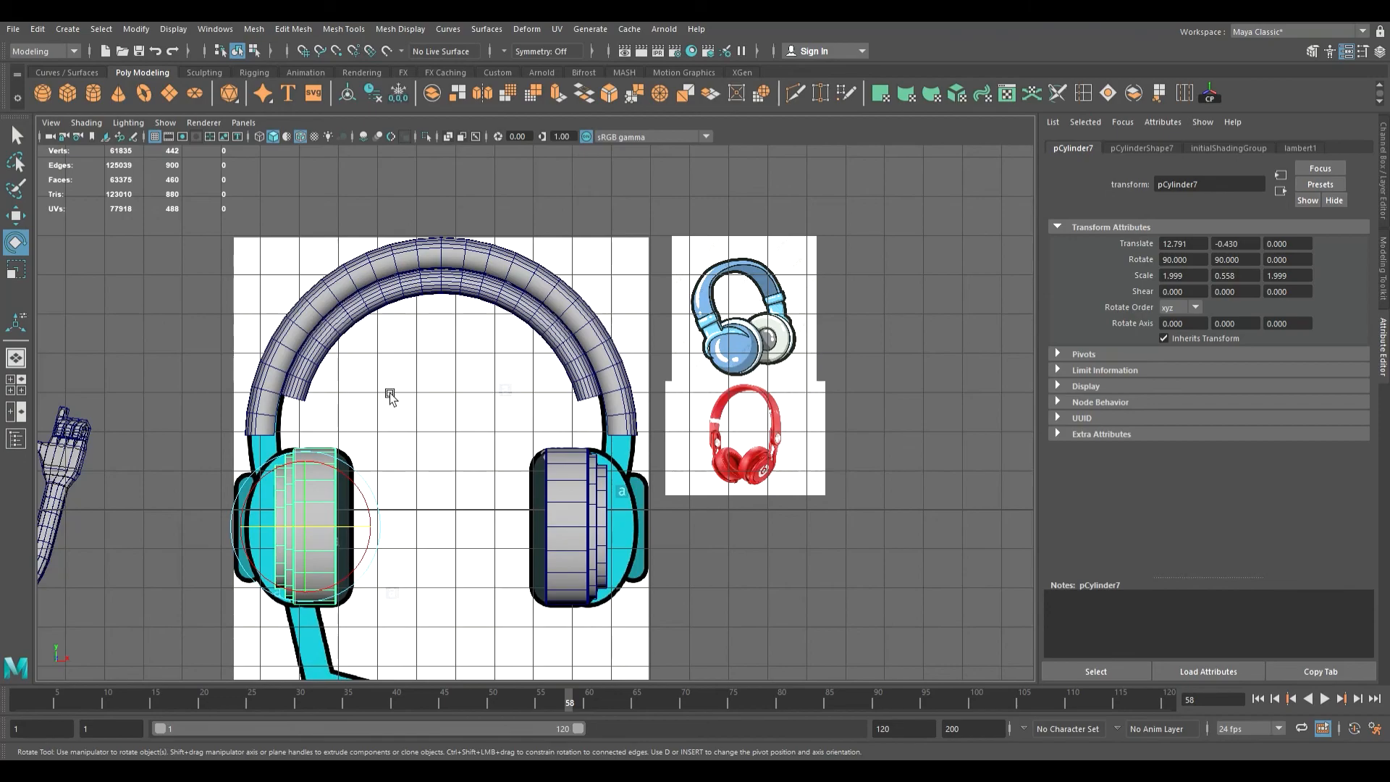
pyautogui.scroll(-8, 389, 396)
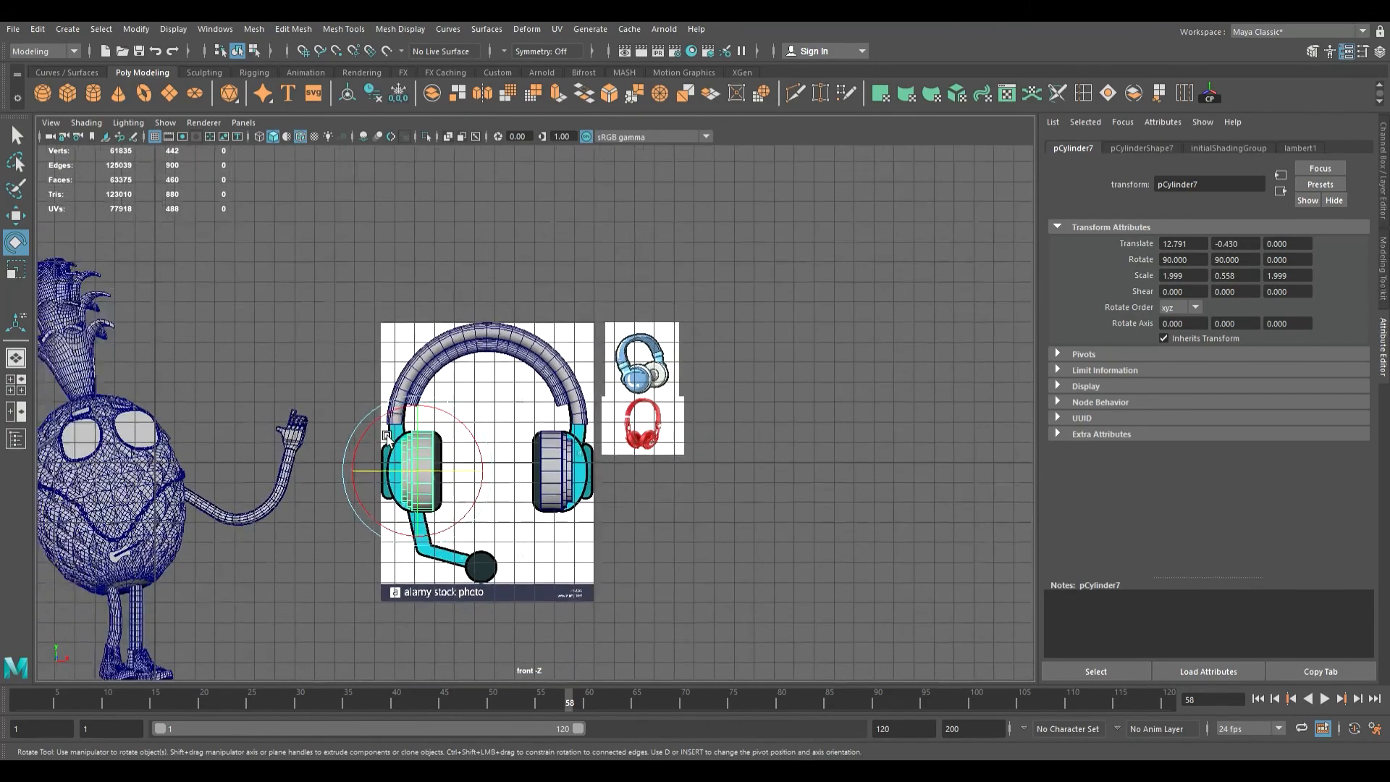
pyautogui.keyDown('alt'); pyautogui.moveTo(484, 401); pyautogui.dragTo(658, 367, button='middle'); pyautogui.keyUp('alt')
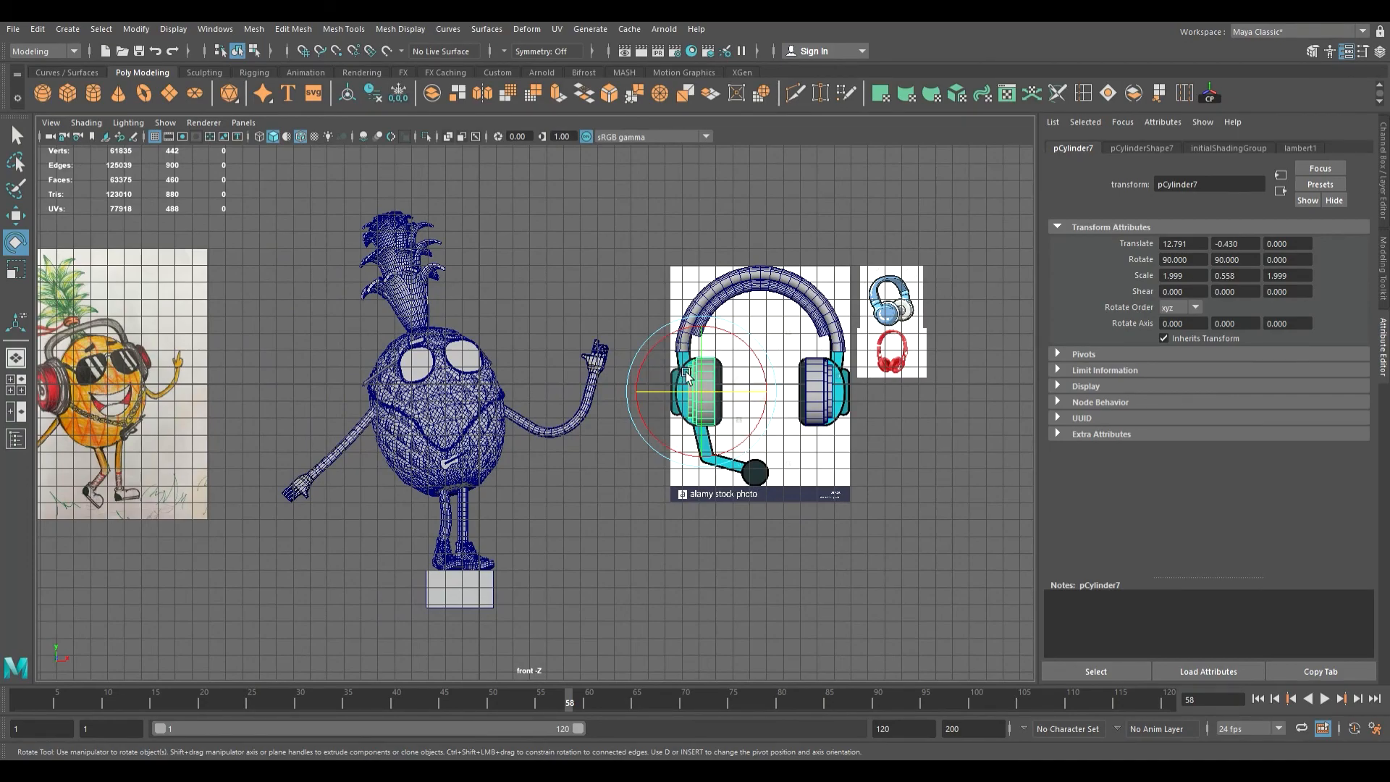
pyautogui.scroll(10, 686, 375)
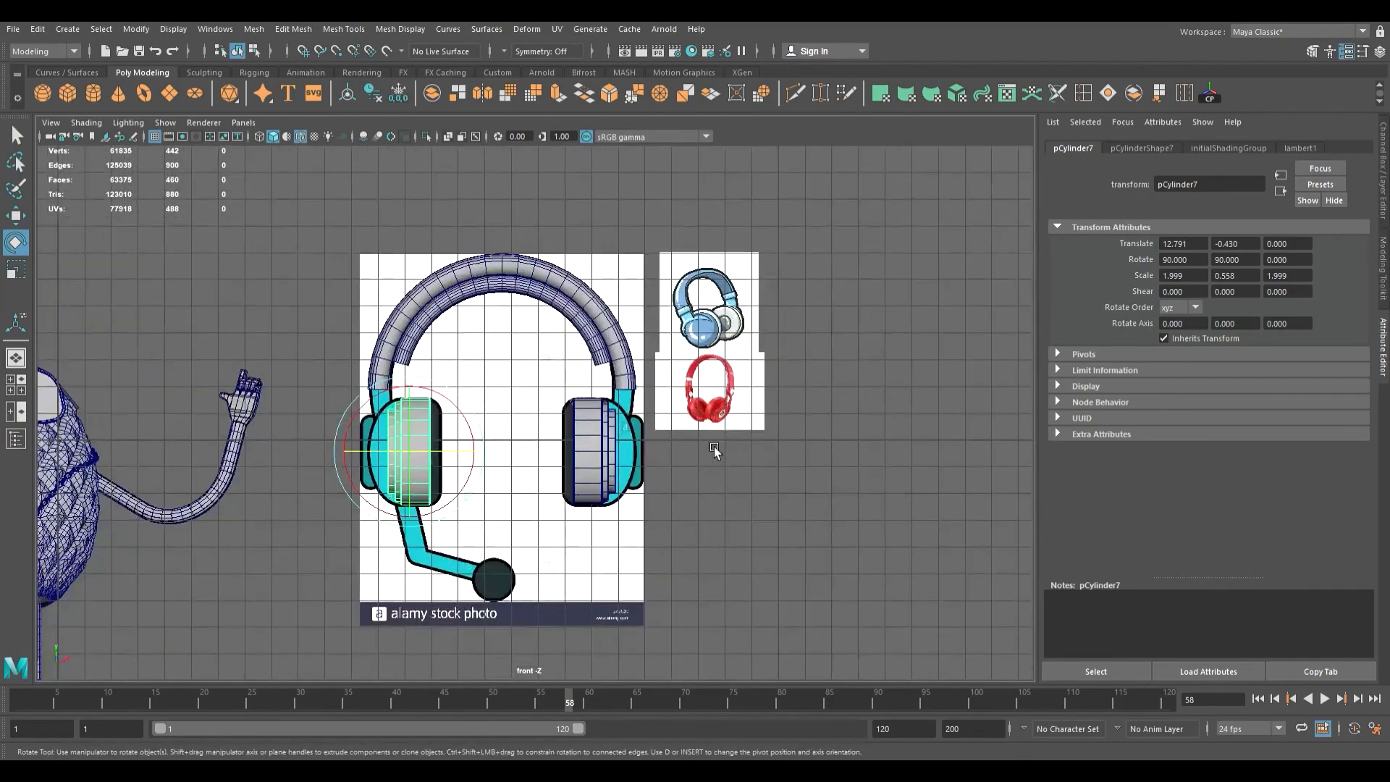